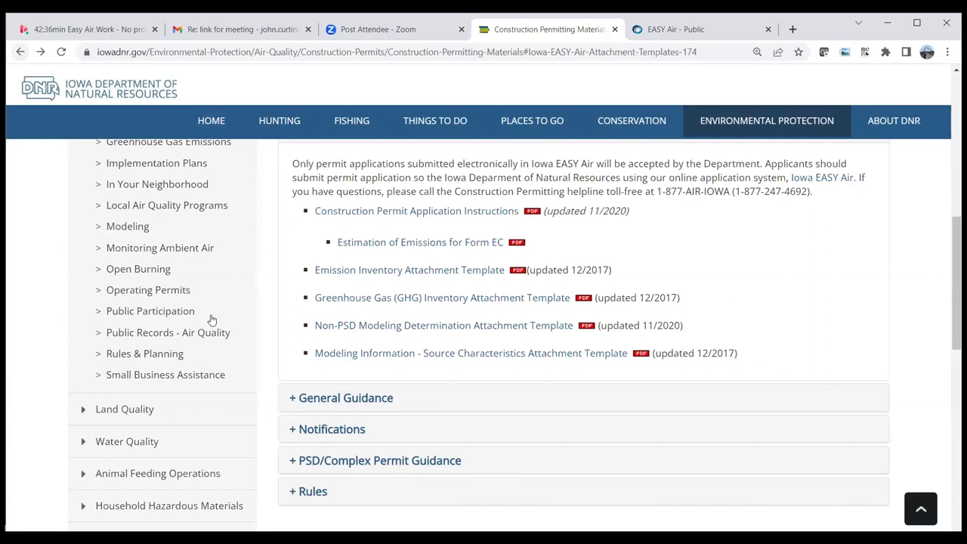
# Step: Go to Emissions Inventory, then Emissions Estimate Tools, and scroll down to its Emission Factors section
pyautogui.scroll(3, 183, 321)
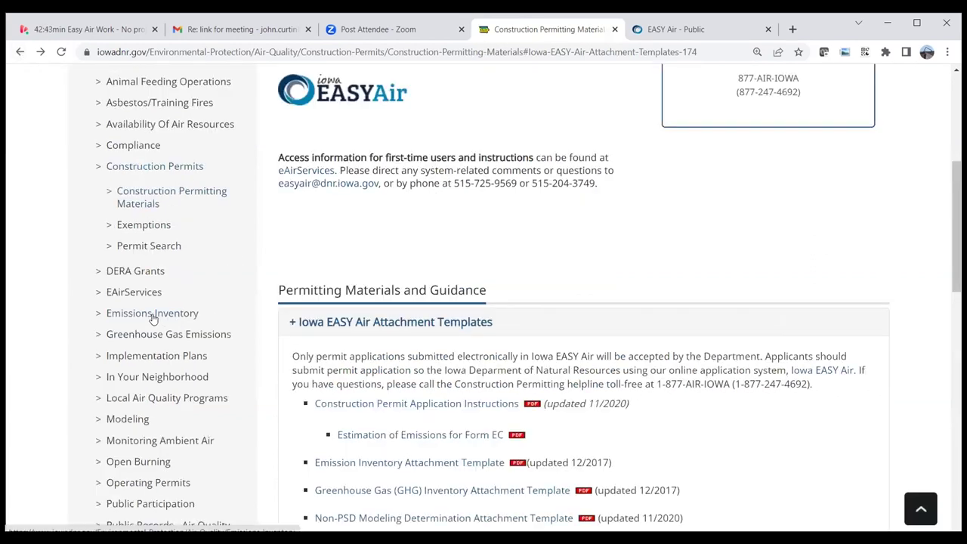
pyautogui.click(152, 316)
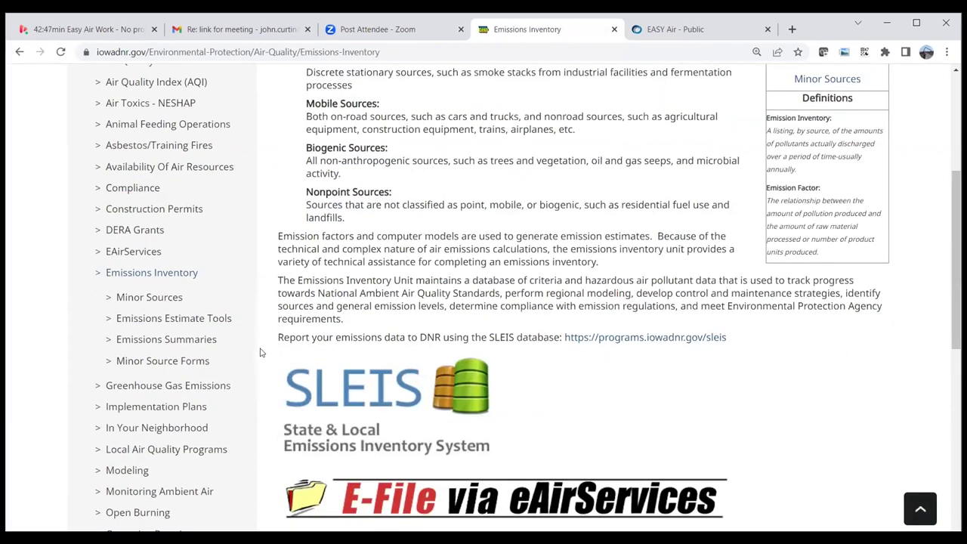
pyautogui.click(173, 323)
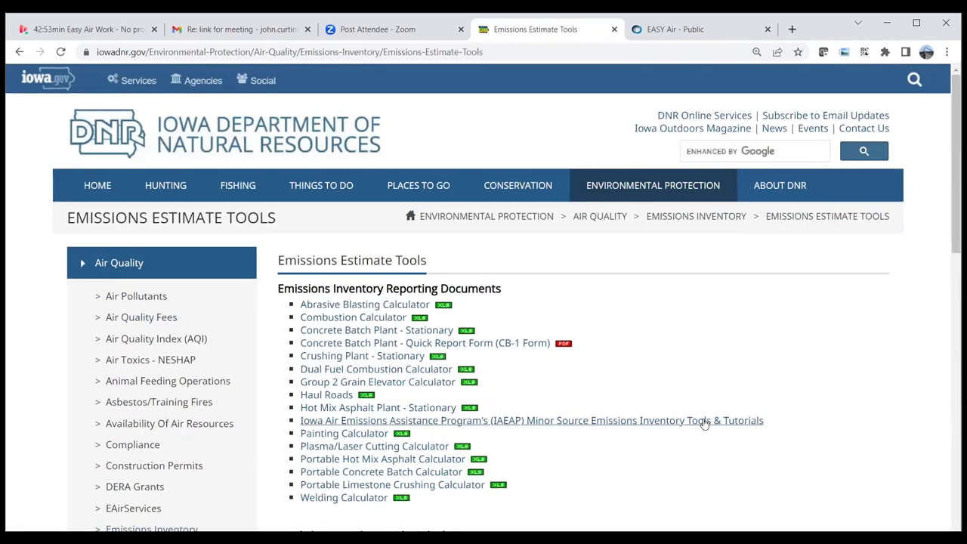
pyautogui.scroll(-2, 717, 385)
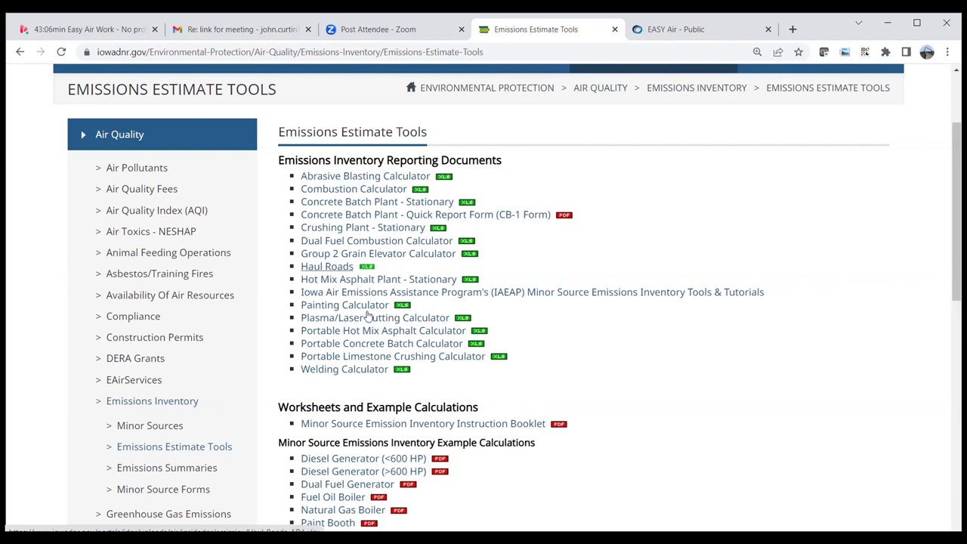
pyautogui.scroll(-1, 371, 316)
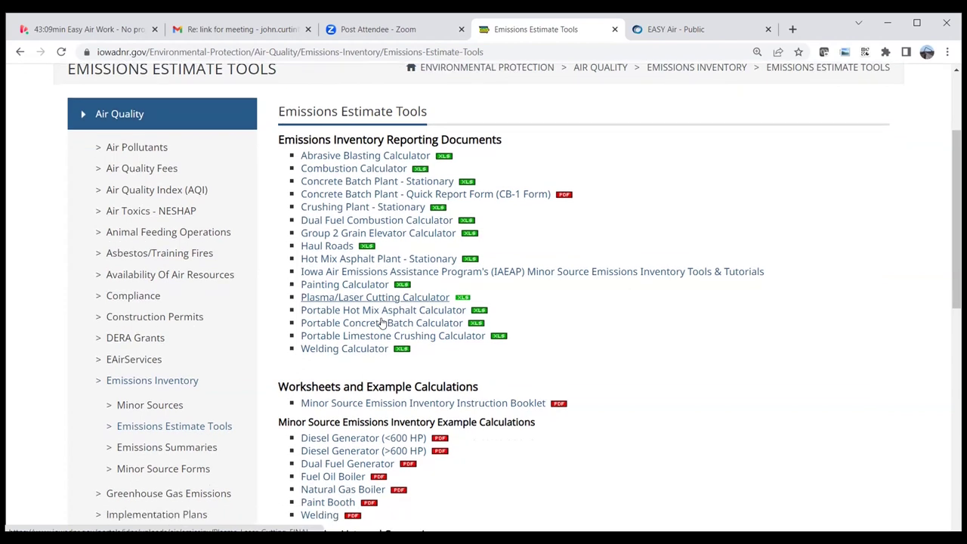
pyautogui.scroll(-3, 382, 323)
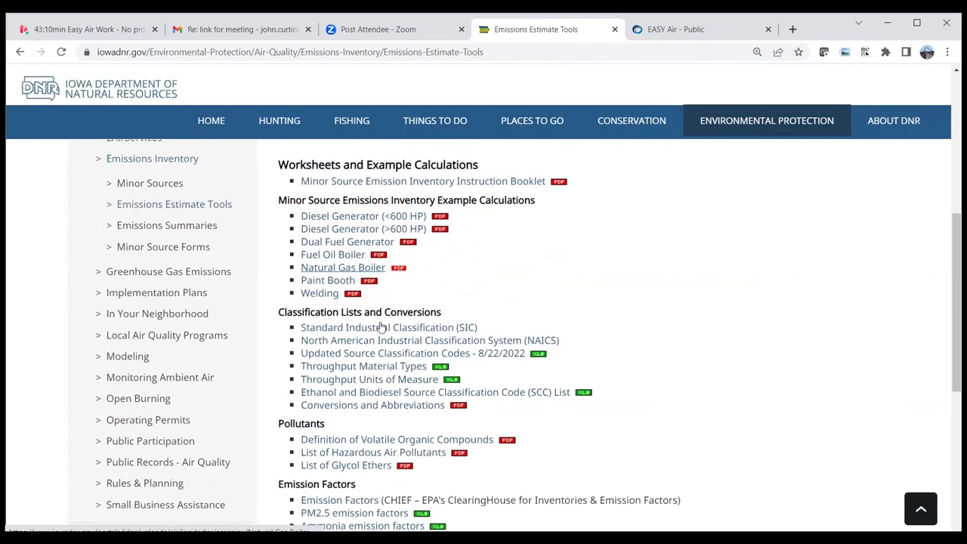
pyautogui.scroll(-2, 382, 327)
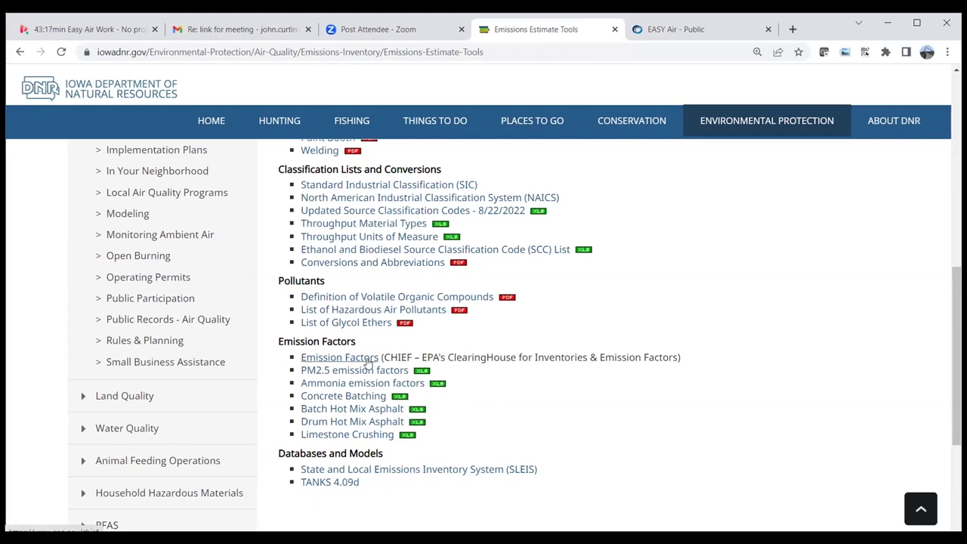
# Step: Browse EPA's CHIEF clearinghouse and its AP-42 emission factors, then return to the Emissions Estimate Tools tab
pyautogui.click(370, 361)
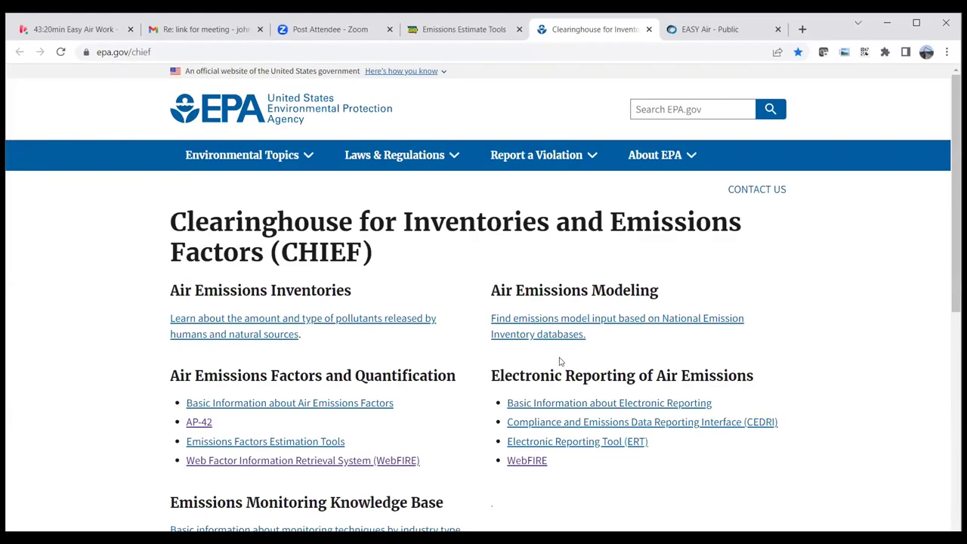
pyautogui.scroll(-1, 561, 363)
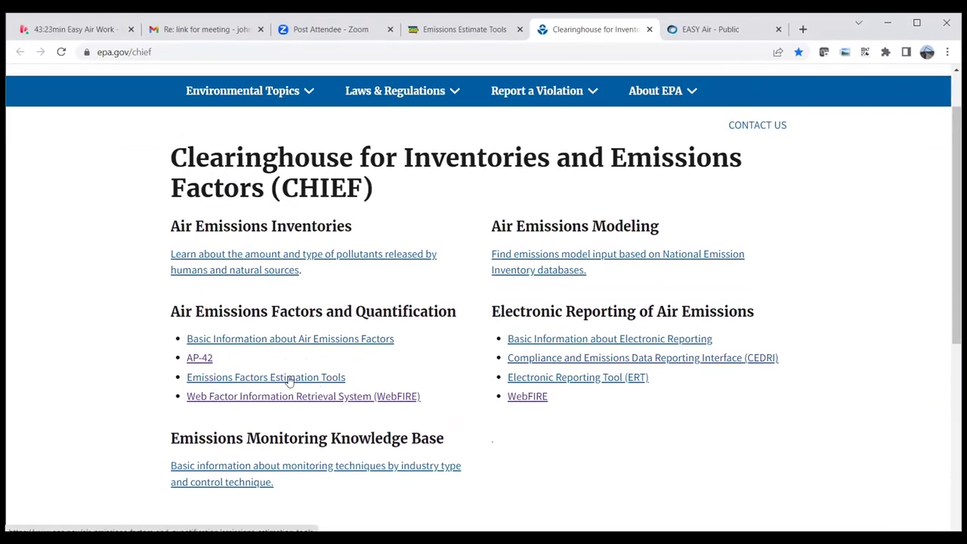
pyautogui.click(201, 361)
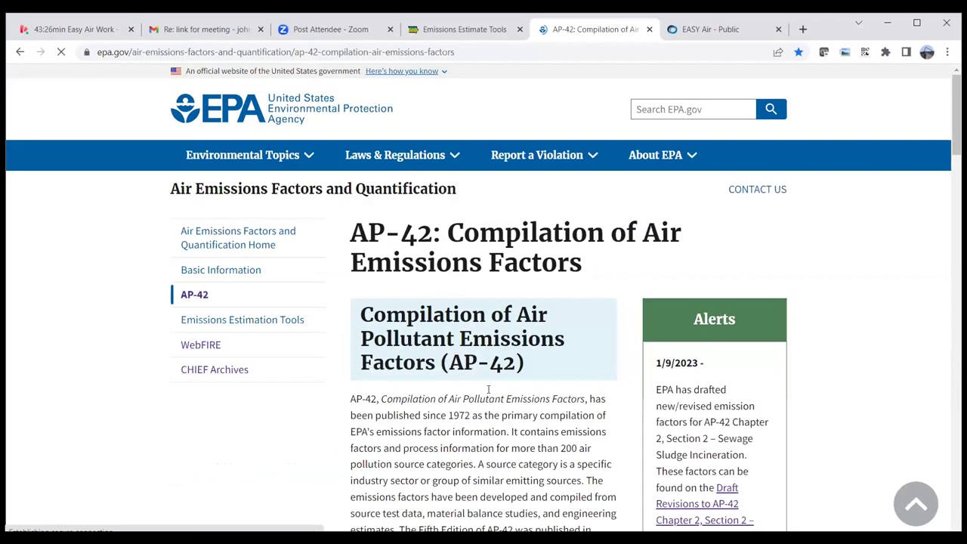
pyautogui.scroll(-14, 488, 393)
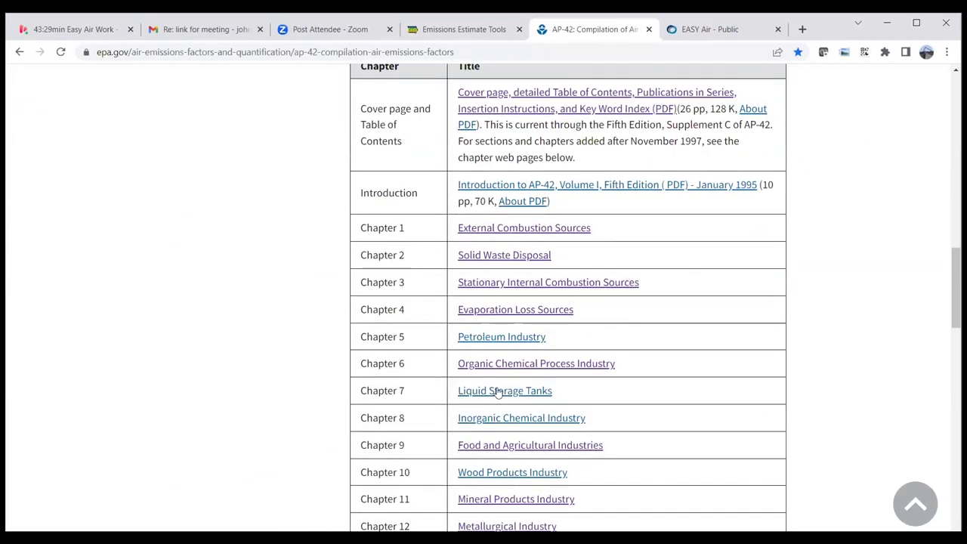
pyautogui.scroll(-1, 498, 397)
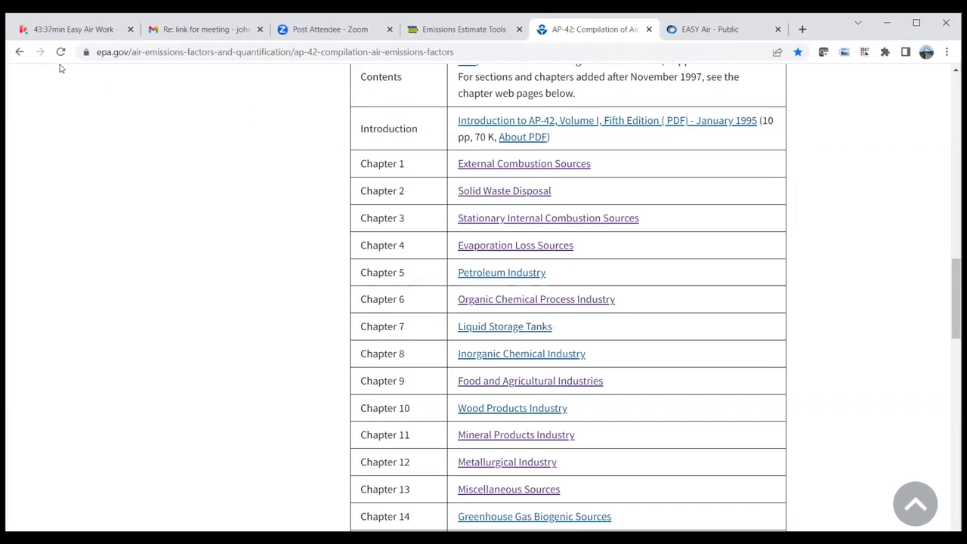
pyautogui.click(19, 52)
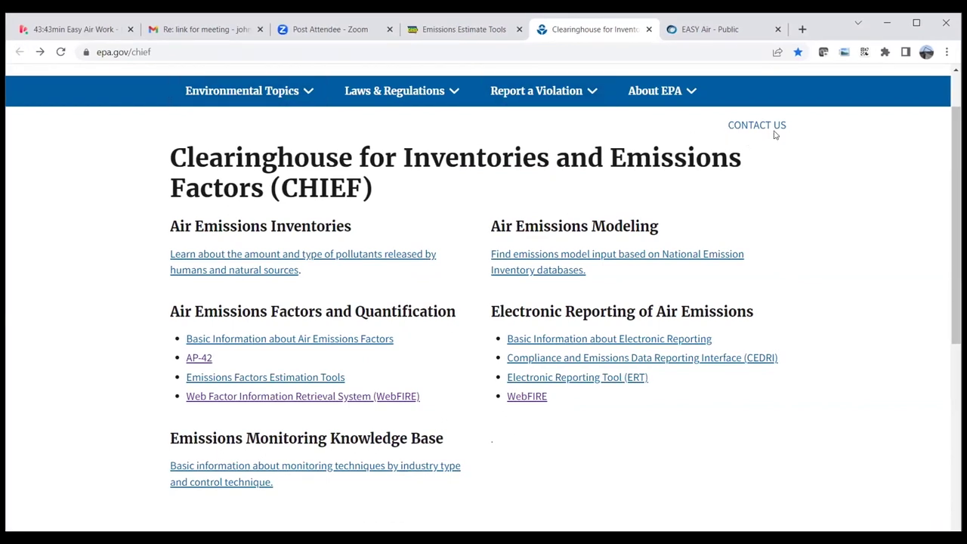
pyautogui.click(459, 31)
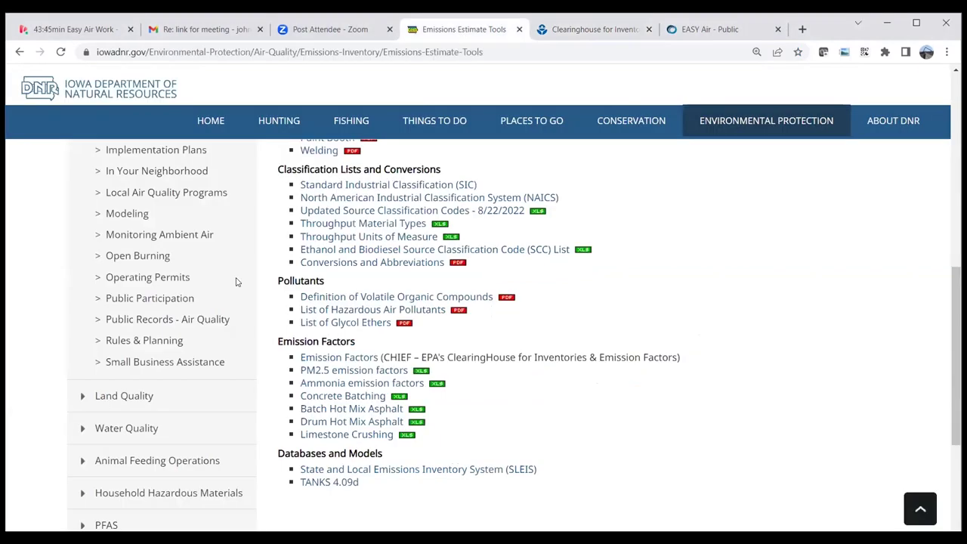
# Step: Go to Greenhouse Gas Emissions in the sidebar, then its GHG Estimation Tools sub-page
pyautogui.scroll(3, 189, 325)
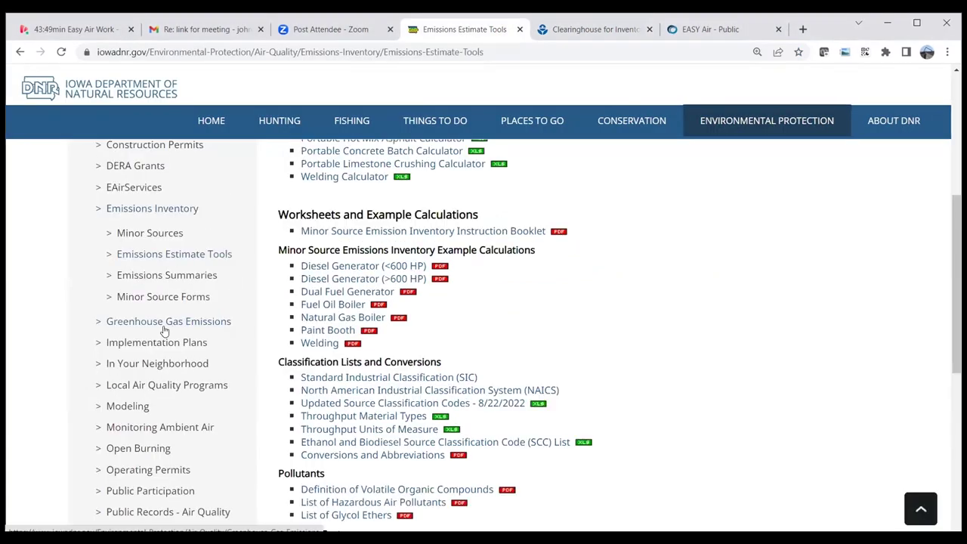
pyautogui.click(147, 323)
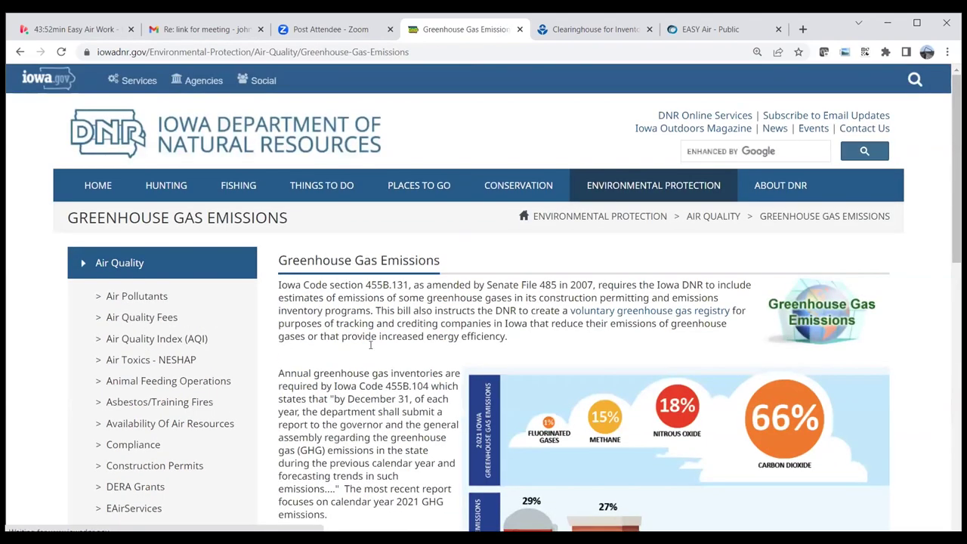
pyautogui.scroll(-6, 369, 348)
pyautogui.scroll(3, 369, 355)
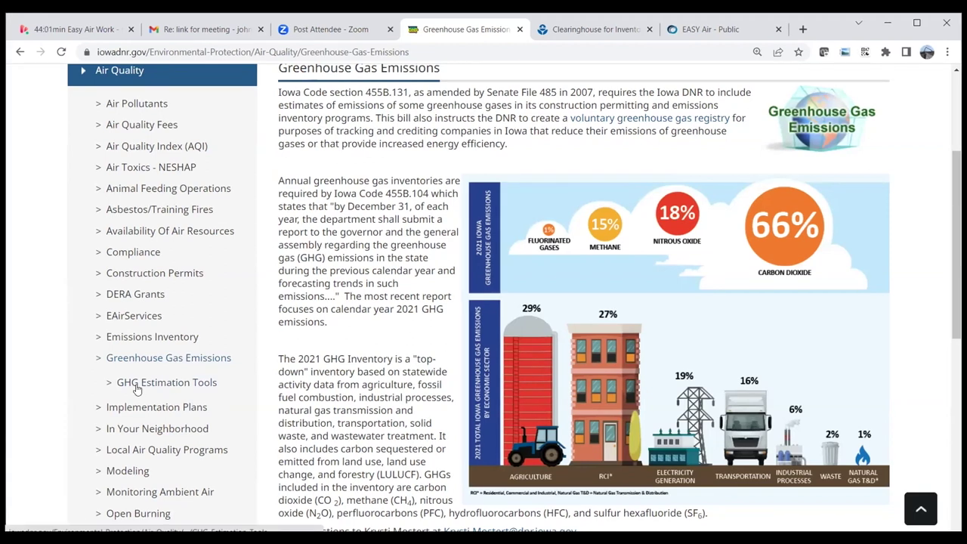
pyautogui.click(138, 389)
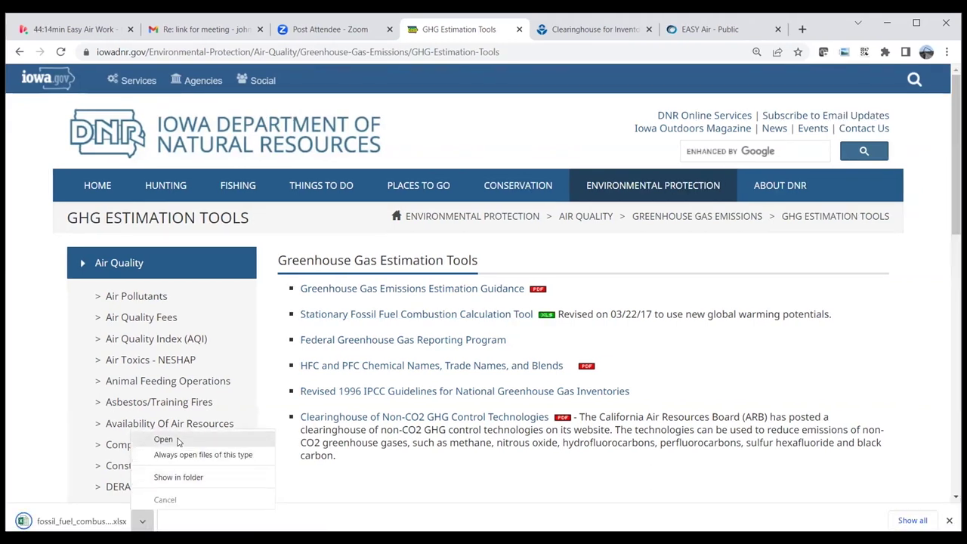
# Step: Download and open the Stationary Fossil Fuel Combustion Calculation Tool spreadsheet, then return to the browser
pyautogui.click(177, 444)
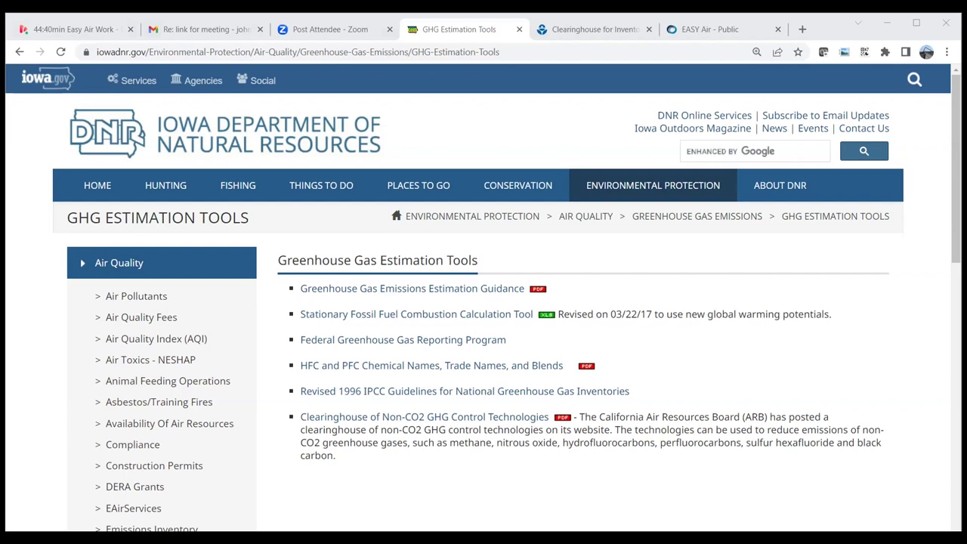
pyautogui.click(617, 352)
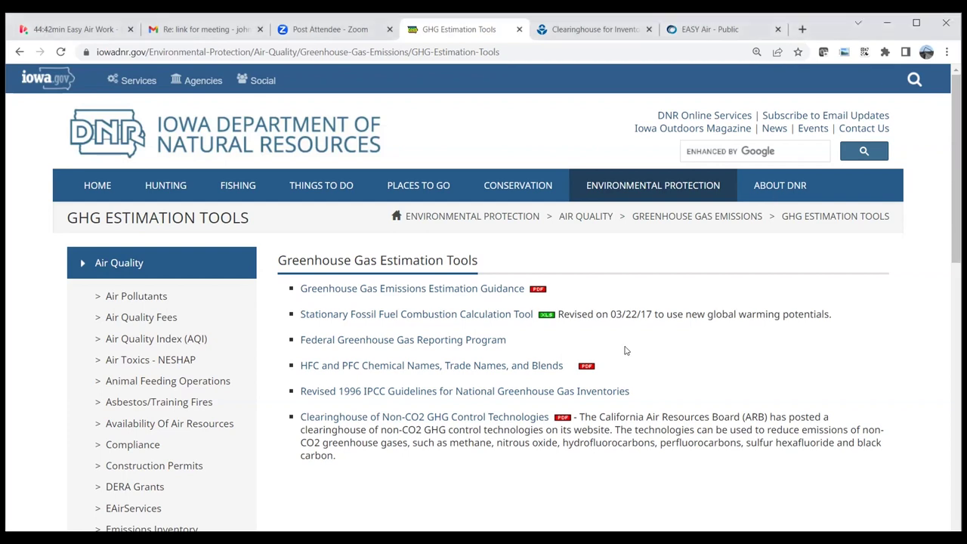
pyautogui.scroll(-1, 627, 347)
pyautogui.scroll(1, 627, 346)
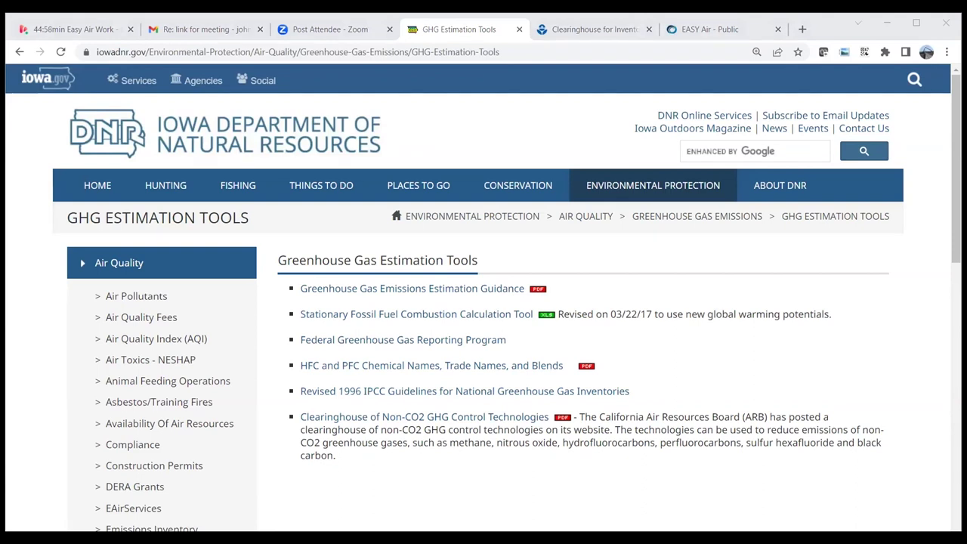
# Step: Switch to the EASY Air - Public tab, zoom in, and log in with the stored credentials
pyautogui.click(694, 30)
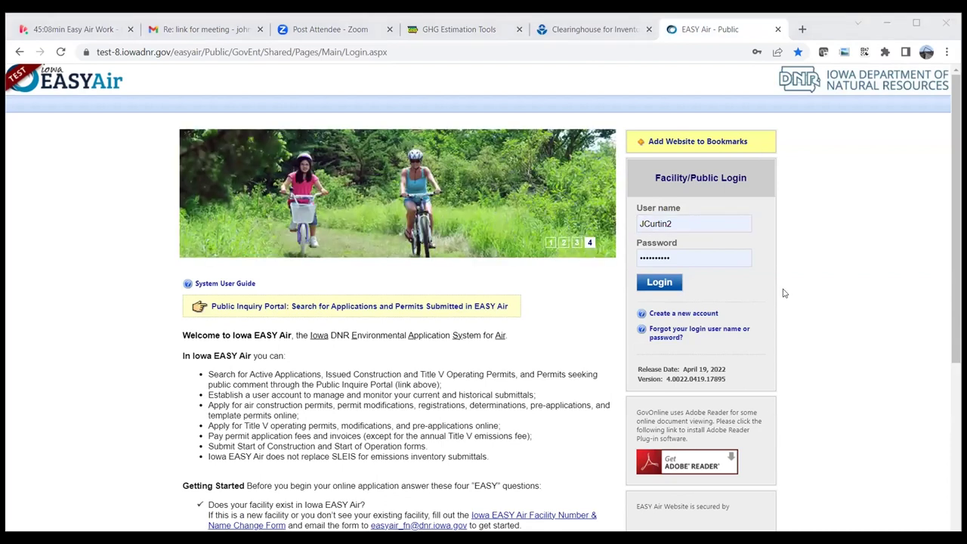
pyautogui.hotkey('ctrl', '+')
pyautogui.hotkey('ctrl', '+')
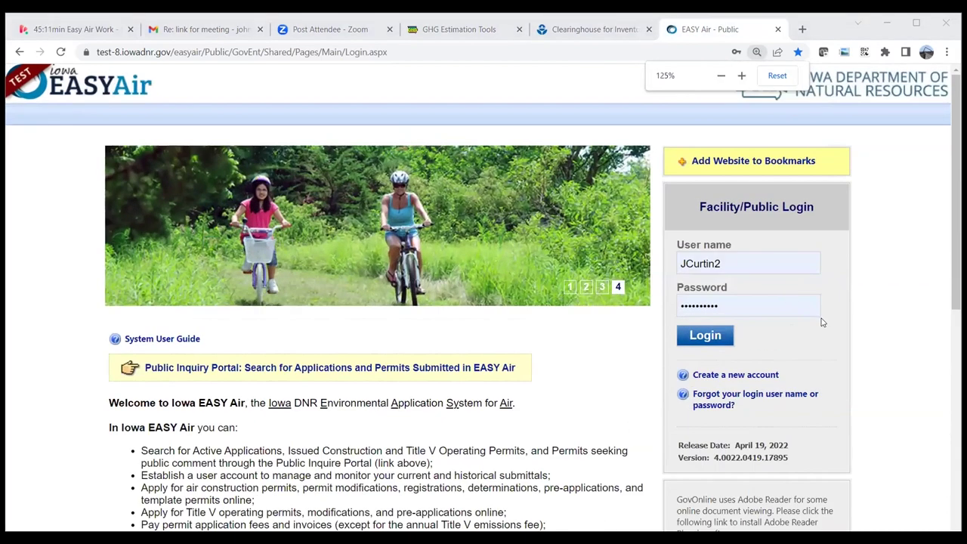
pyautogui.click(723, 342)
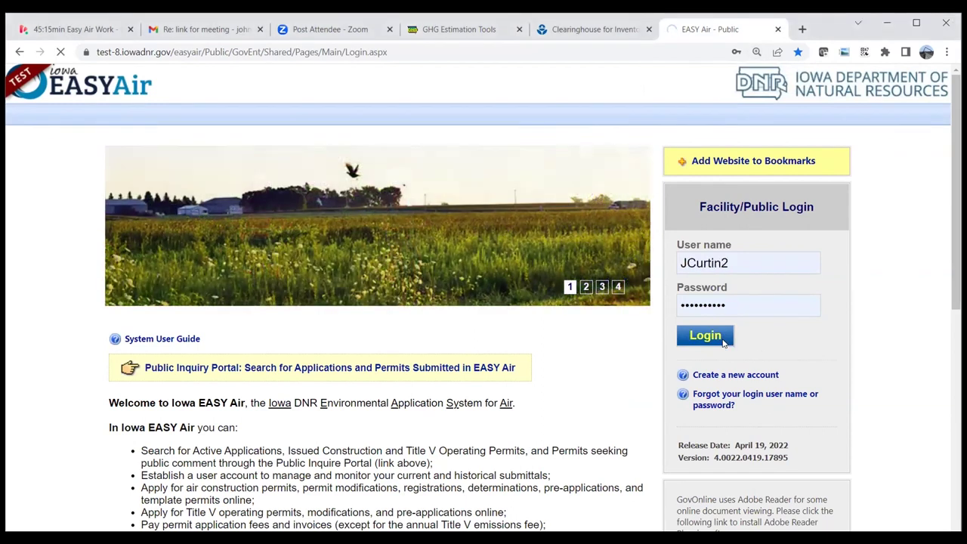
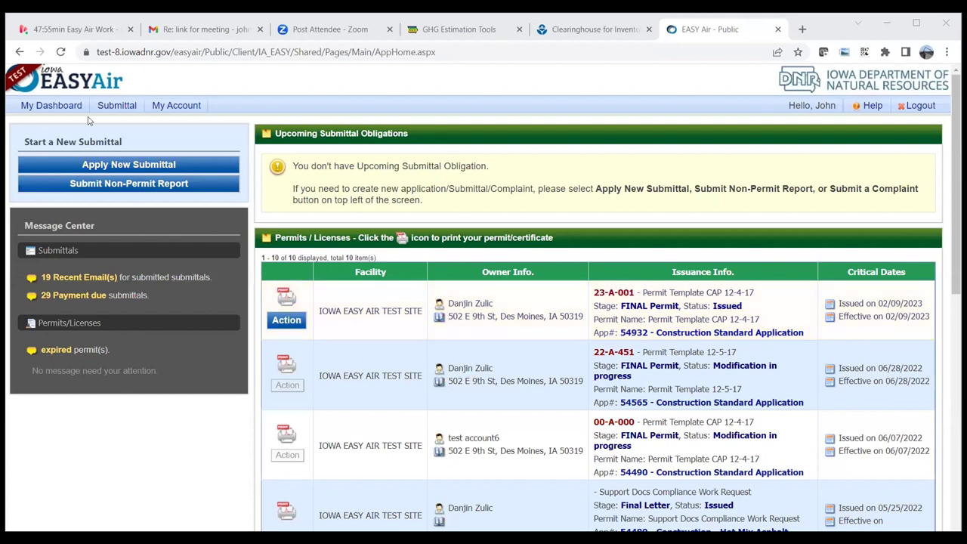
# Step: Choose Start a New Submittal from the Submittal menu in the top bar
pyautogui.moveTo(88, 111)
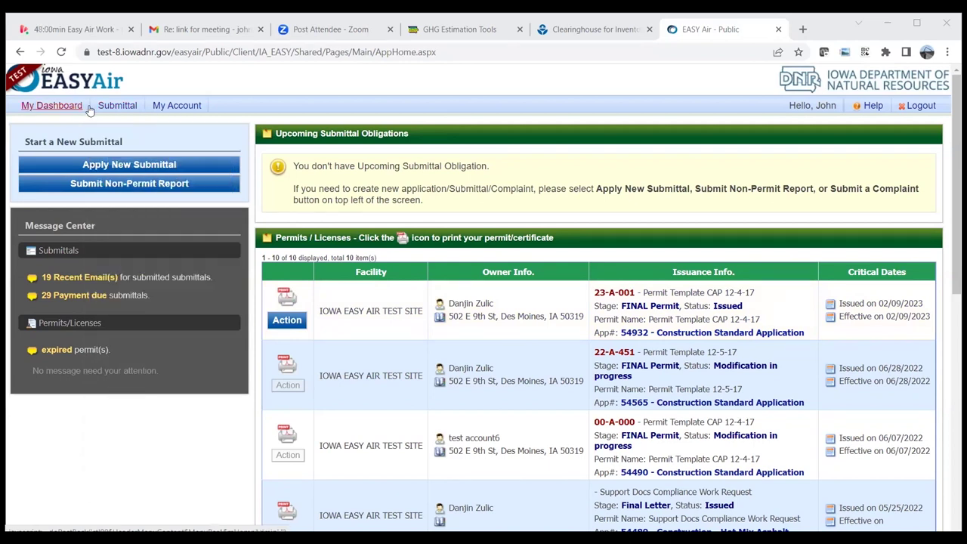
pyautogui.moveTo(118, 110)
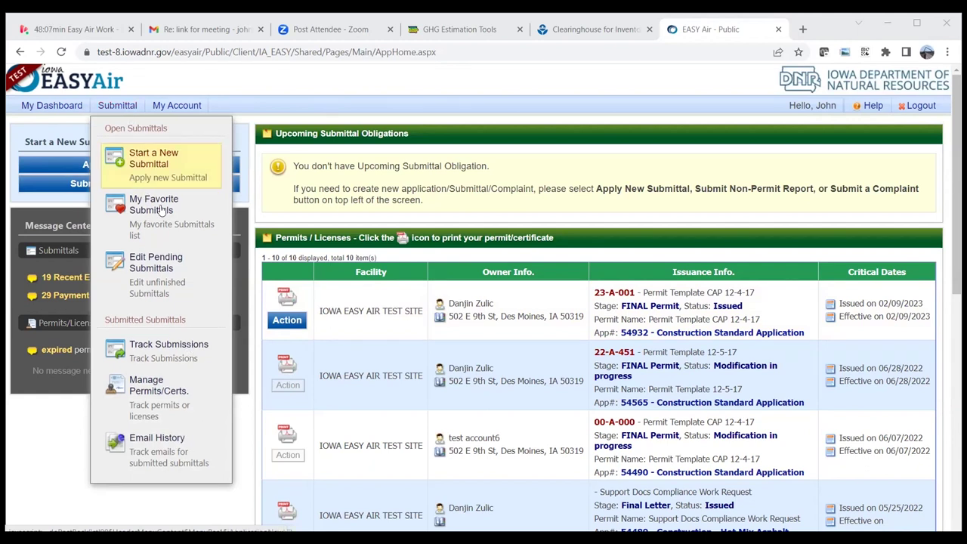
pyautogui.click(153, 163)
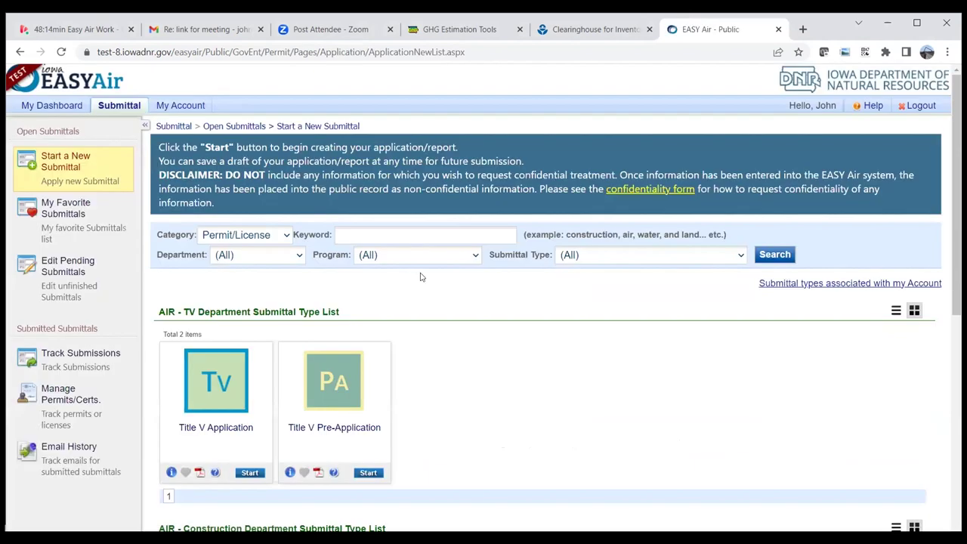
# Step: Scroll through the two Title V and 12 Construction submittal types listed
pyautogui.scroll(-5, 529, 357)
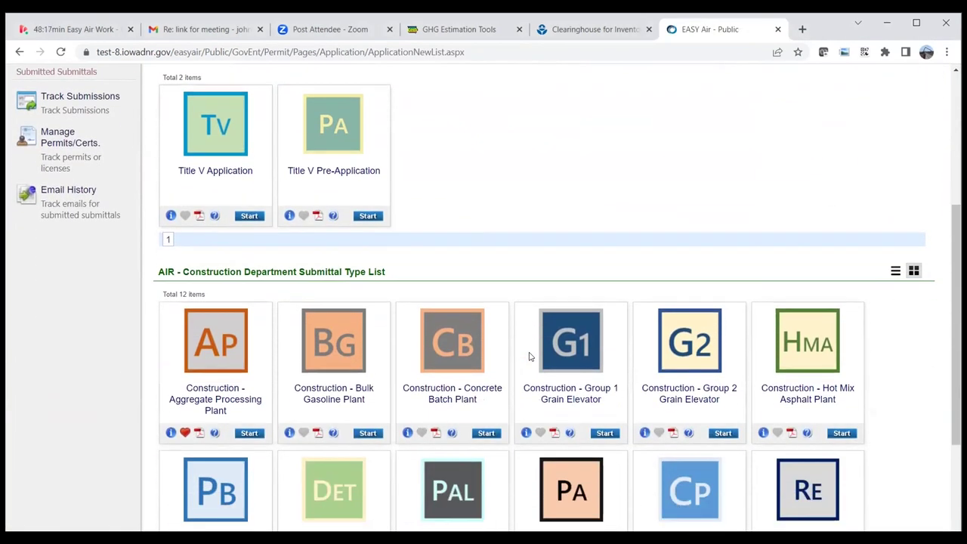
pyautogui.scroll(-1, 529, 357)
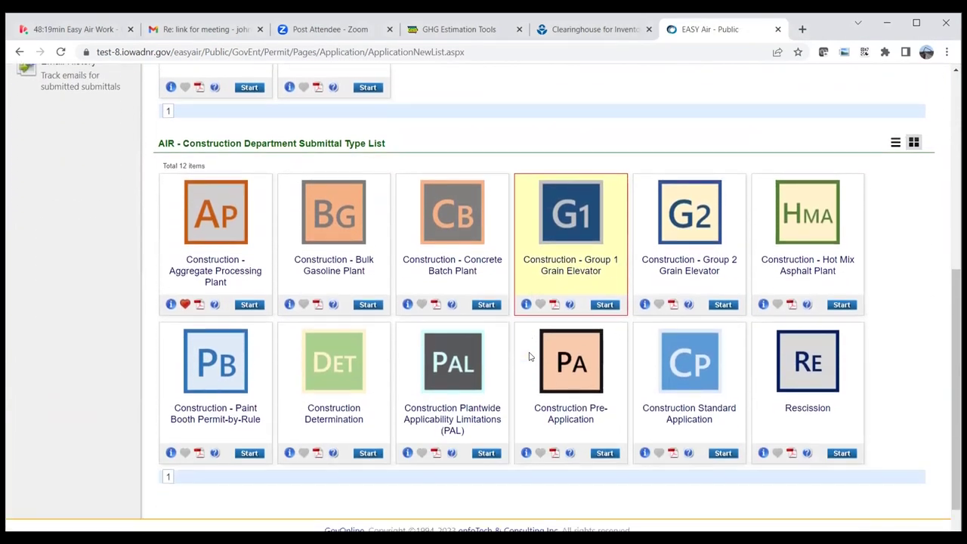
pyautogui.scroll(3, 529, 356)
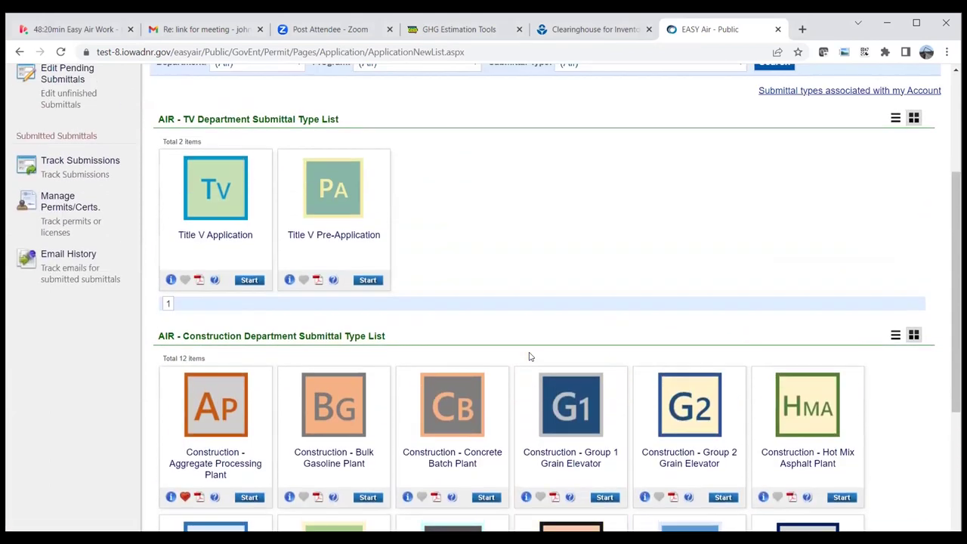
pyautogui.scroll(-1, 529, 357)
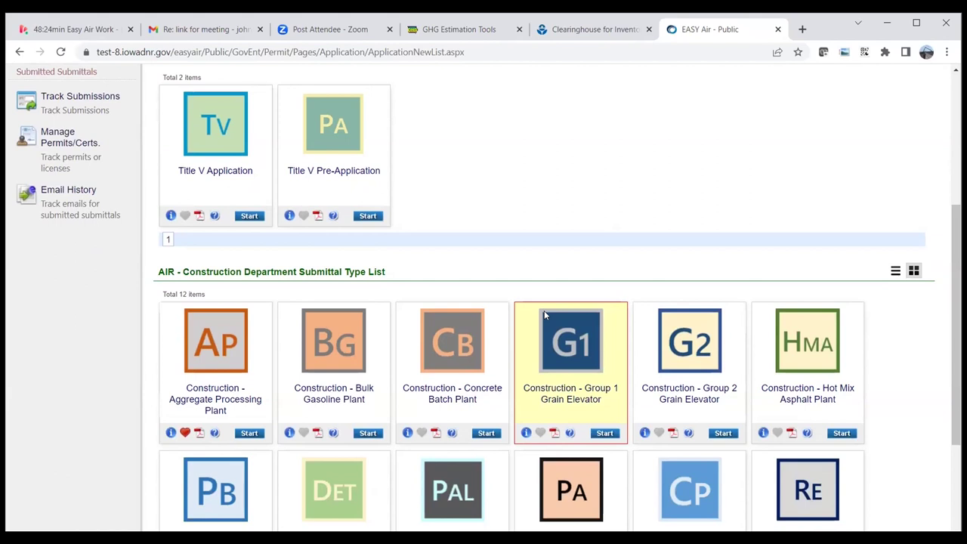
pyautogui.scroll(2, 544, 311)
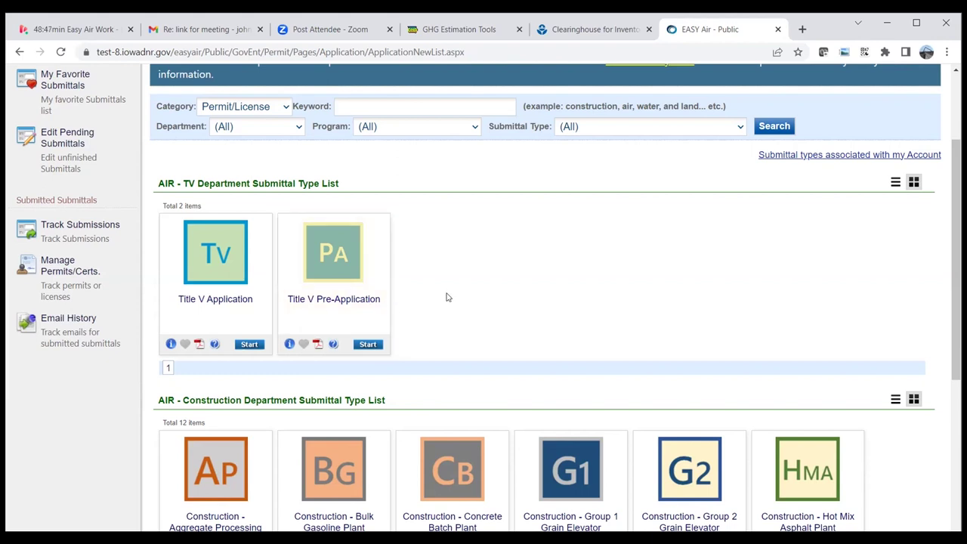
pyautogui.scroll(-4, 446, 299)
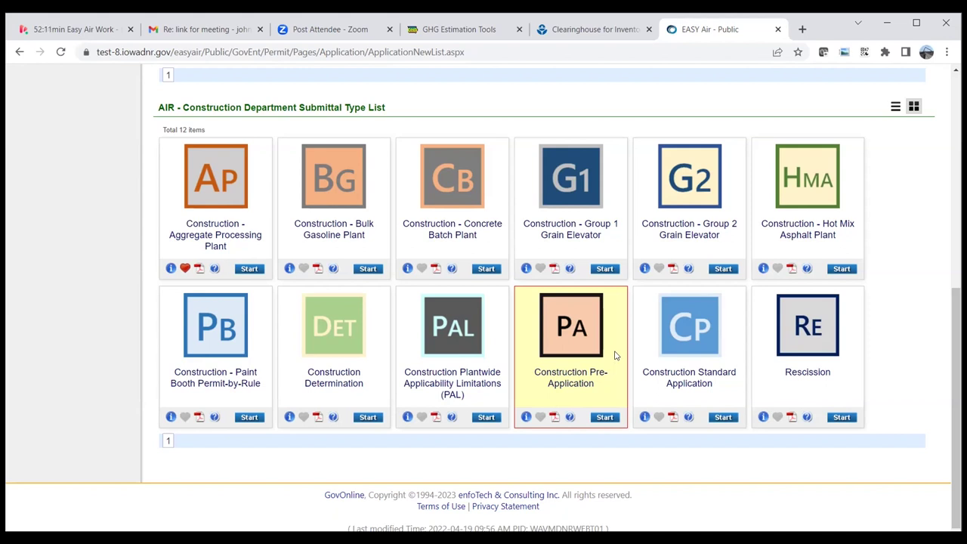
# Step: View My Favorite Submittals, then list the unfinished pending submittals under Edit Pending Submittals
pyautogui.scroll(2, 616, 355)
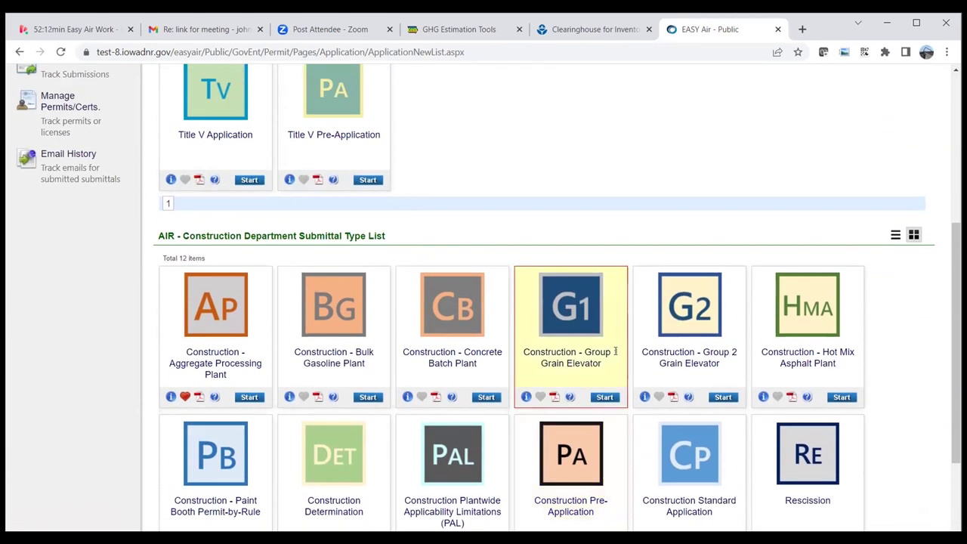
pyautogui.scroll(4, 616, 355)
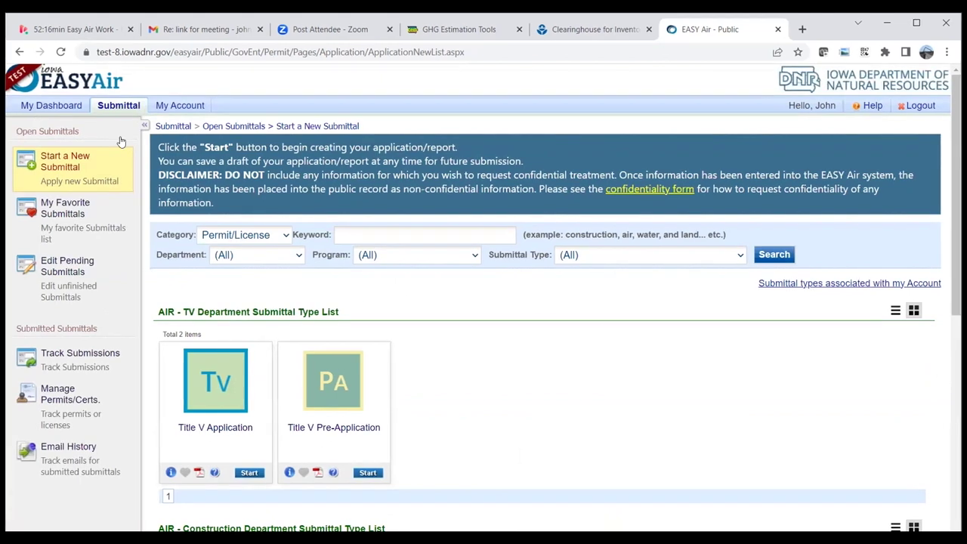
pyautogui.moveTo(119, 106)
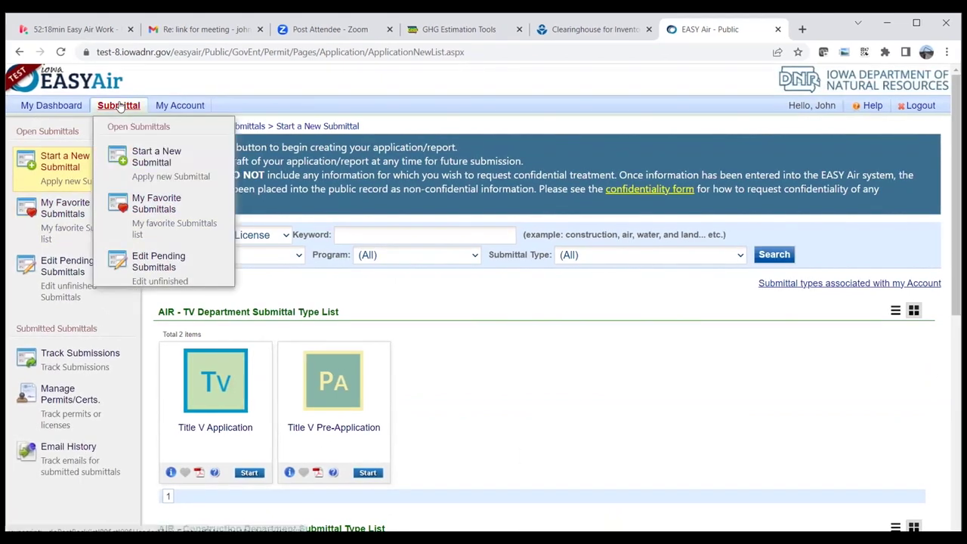
pyautogui.click(71, 219)
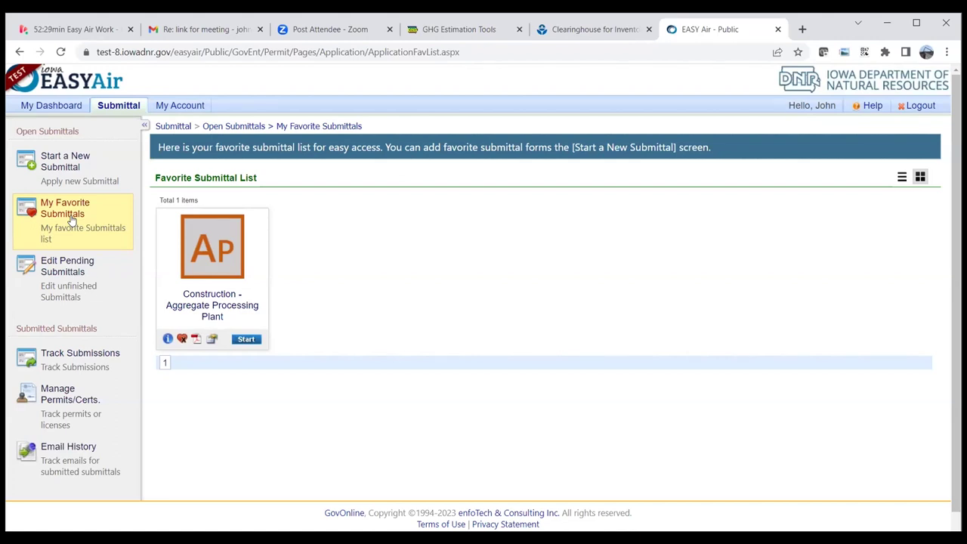
pyautogui.click(83, 274)
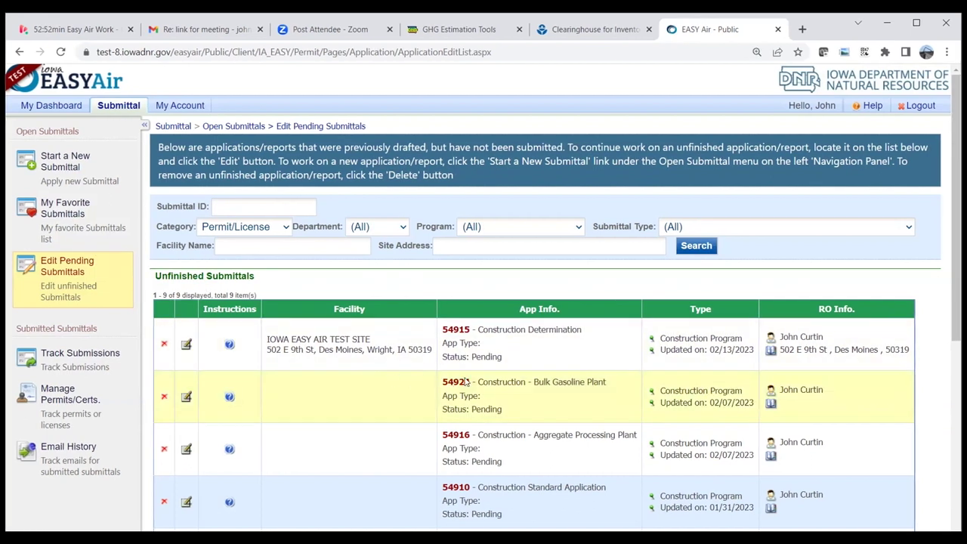
# Step: Zoom the page to 125% and review the nine unfinished pending Construction submittals
pyautogui.hotkey('ctrl', '+')
pyautogui.hotkey('ctrl', '+')
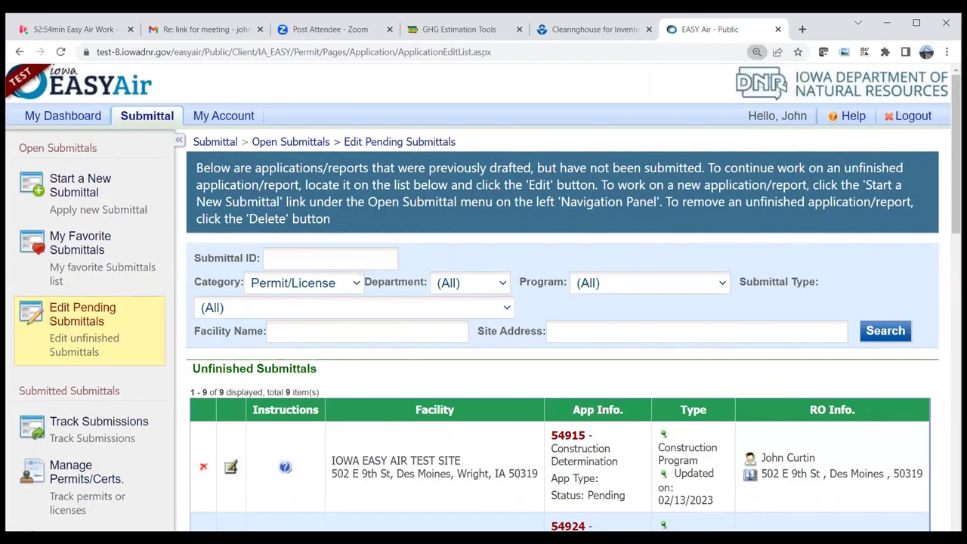
pyautogui.scroll(-2, 483, 302)
pyautogui.scroll(-2, 483, 302)
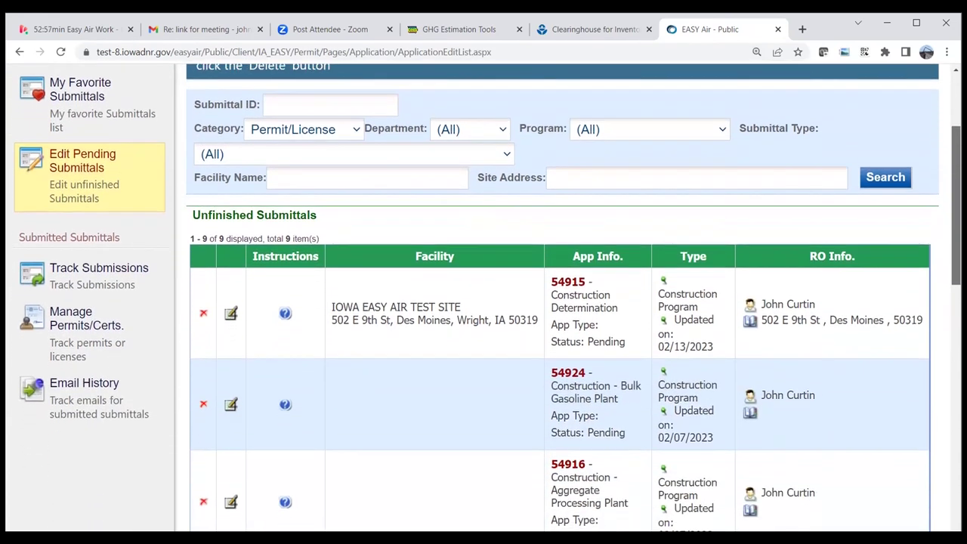
pyautogui.scroll(1, 483, 302)
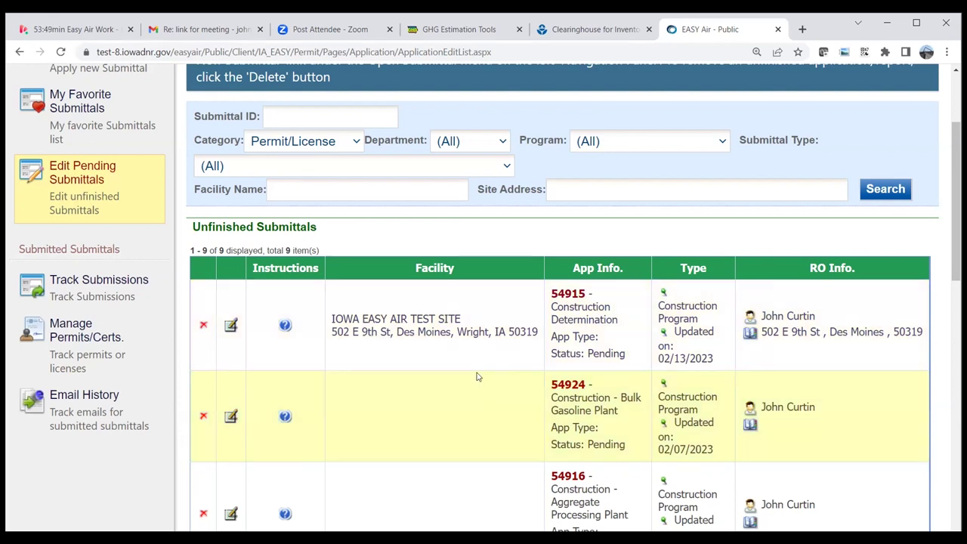
pyautogui.scroll(-2, 478, 372)
pyautogui.scroll(4, 478, 372)
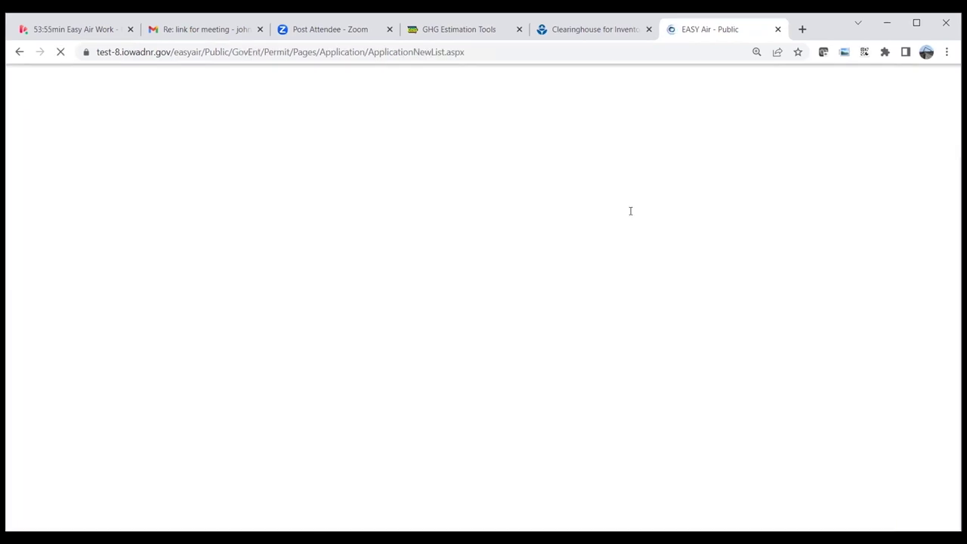
pyautogui.scroll(-4, 631, 220)
pyautogui.scroll(-3, 634, 250)
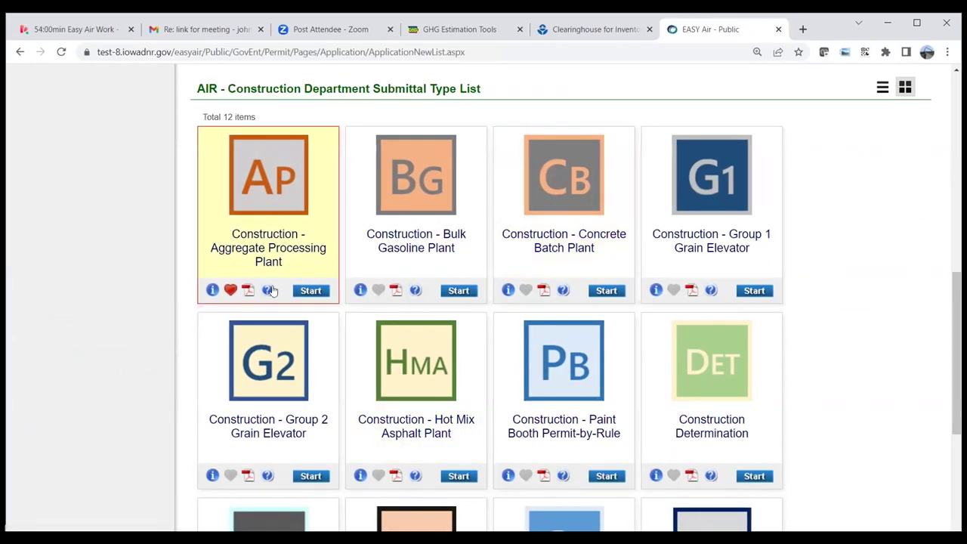
pyautogui.moveTo(215, 296)
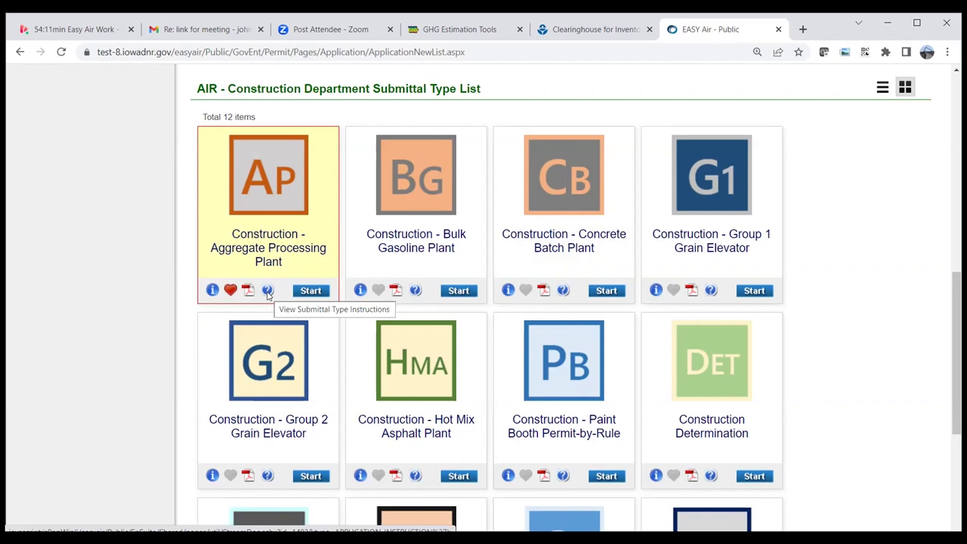
pyautogui.click(267, 291)
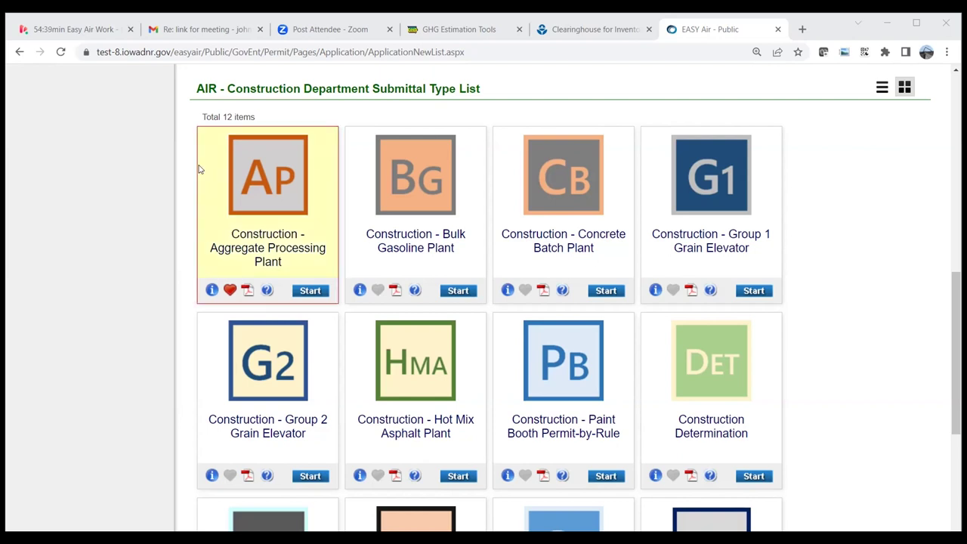
# Step: Open Track Submissions to list the 88 already submitted submittals
pyautogui.scroll(-4, 209, 205)
pyautogui.scroll(4, 214, 207)
pyautogui.scroll(6, 214, 207)
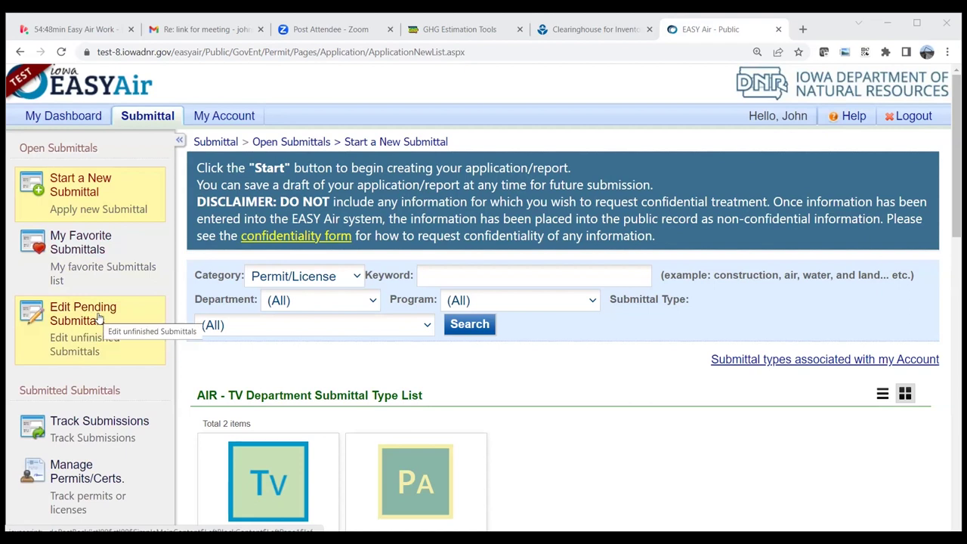
pyautogui.click(97, 431)
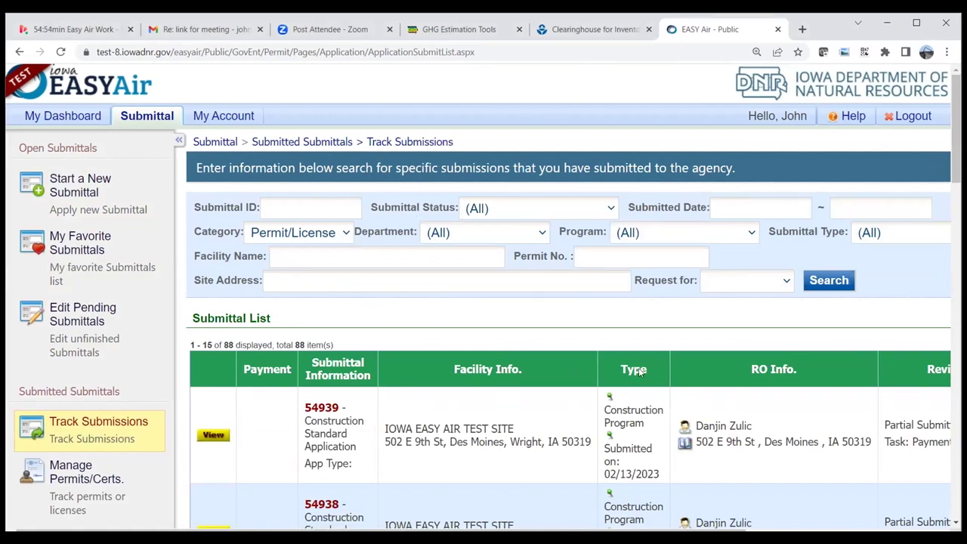
# Step: Set browser zoom to 110% so the Review Status column fits, and scan the list
pyautogui.scroll(-2, 674, 387)
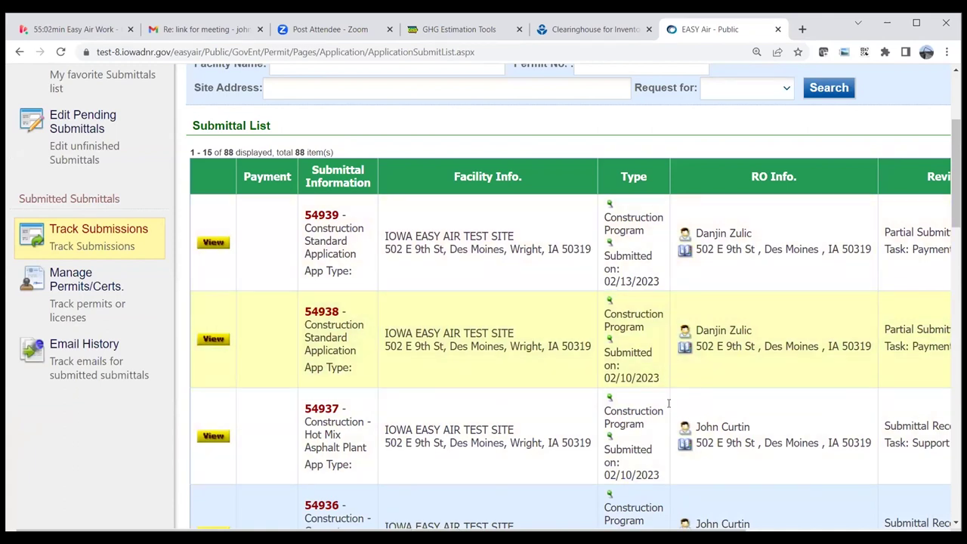
pyautogui.scroll(-1, 527, 435)
pyautogui.scroll(-3, 527, 435)
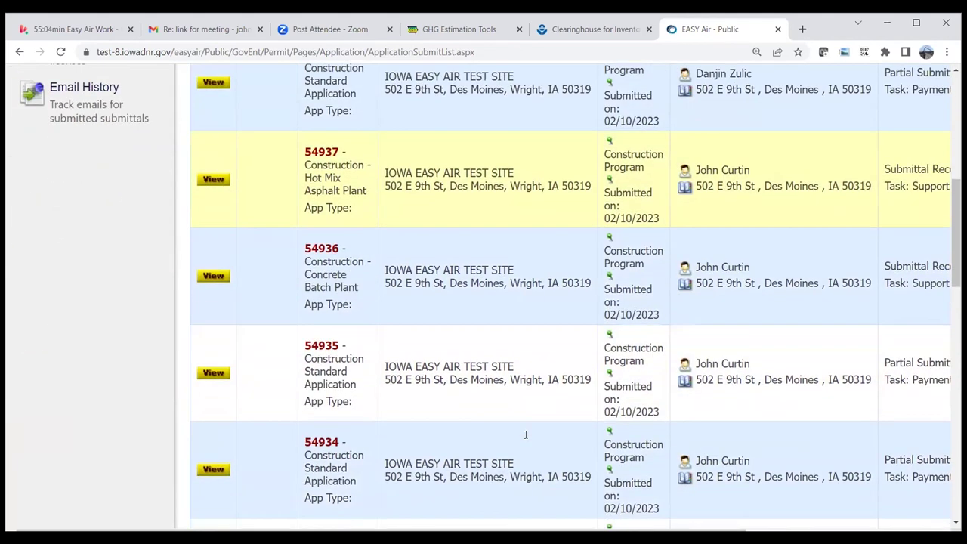
pyautogui.scroll(4, 527, 435)
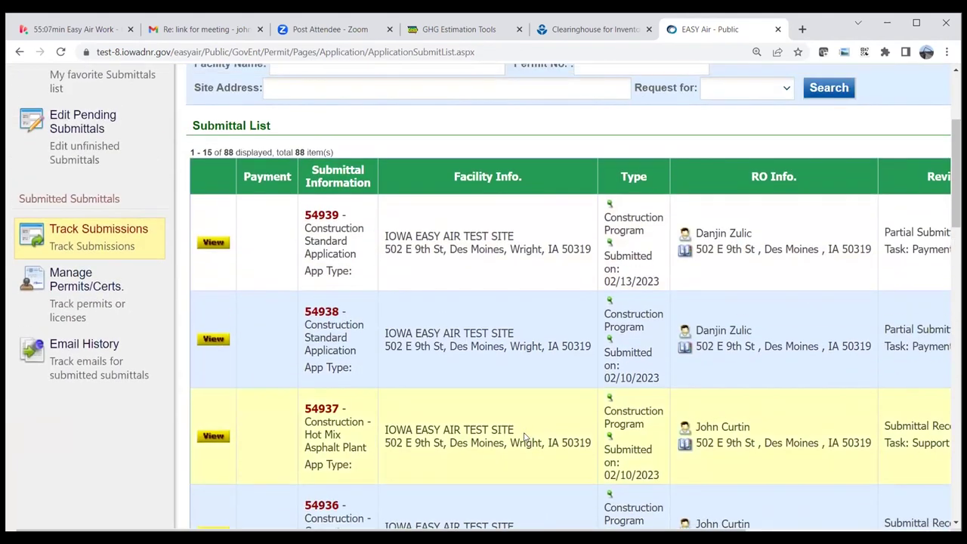
pyautogui.hotkey('ctrl', '-')
pyautogui.hotkey('ctrl', '-')
pyautogui.hotkey('ctrl', '+')
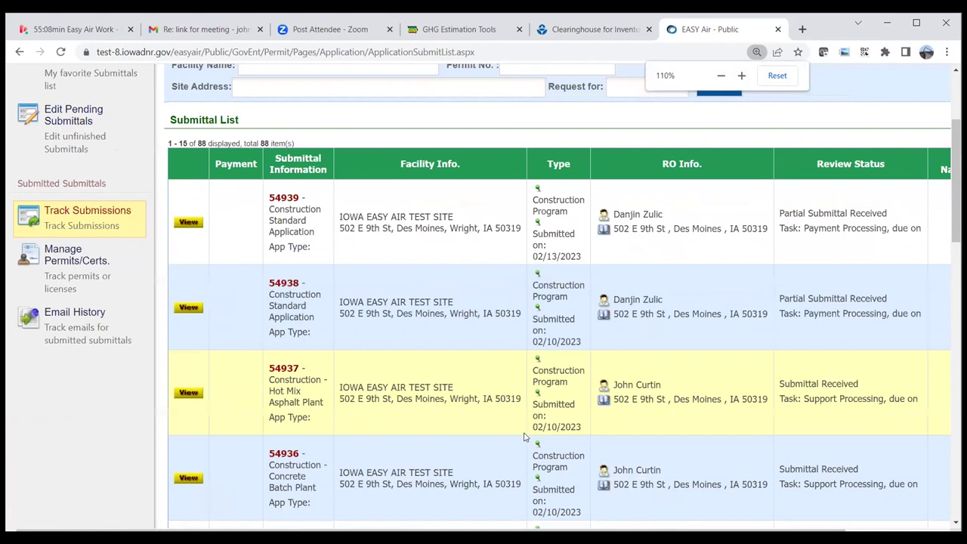
pyautogui.scroll(-5, 526, 436)
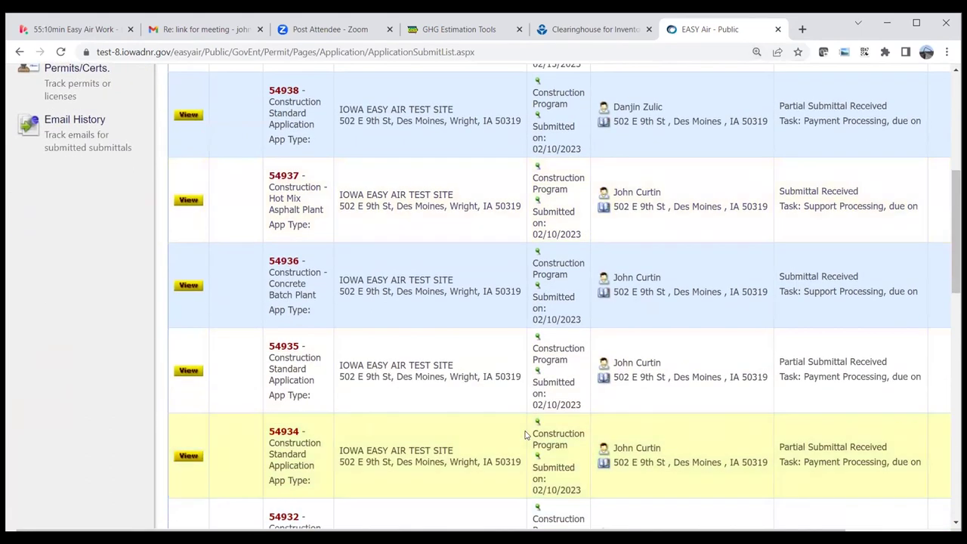
pyautogui.scroll(-1, 527, 434)
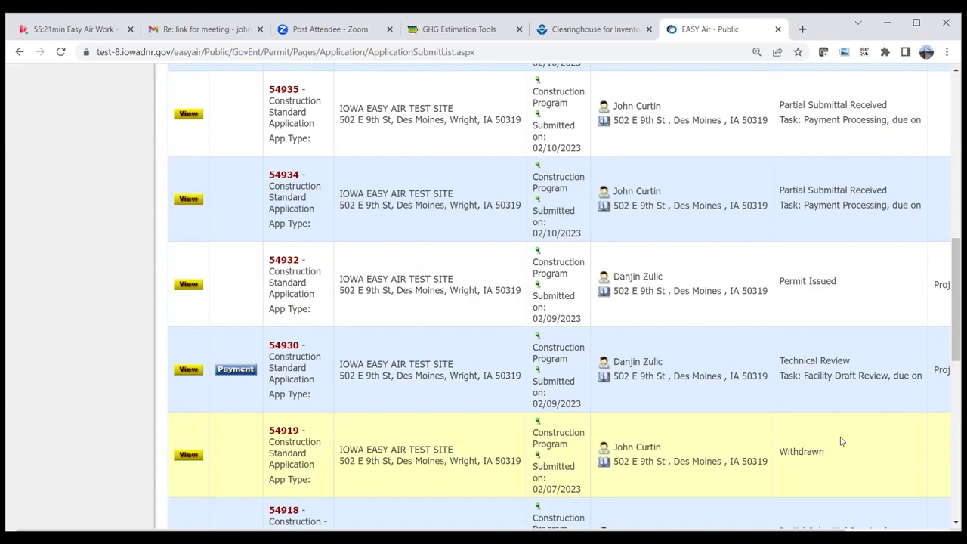
pyautogui.scroll(6, 843, 442)
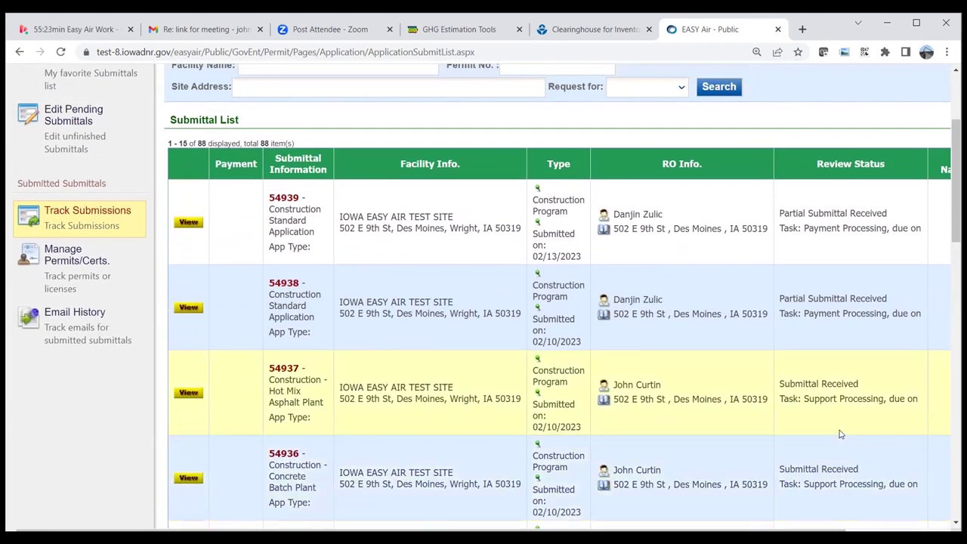
pyautogui.scroll(3, 841, 435)
pyautogui.scroll(-3, 840, 432)
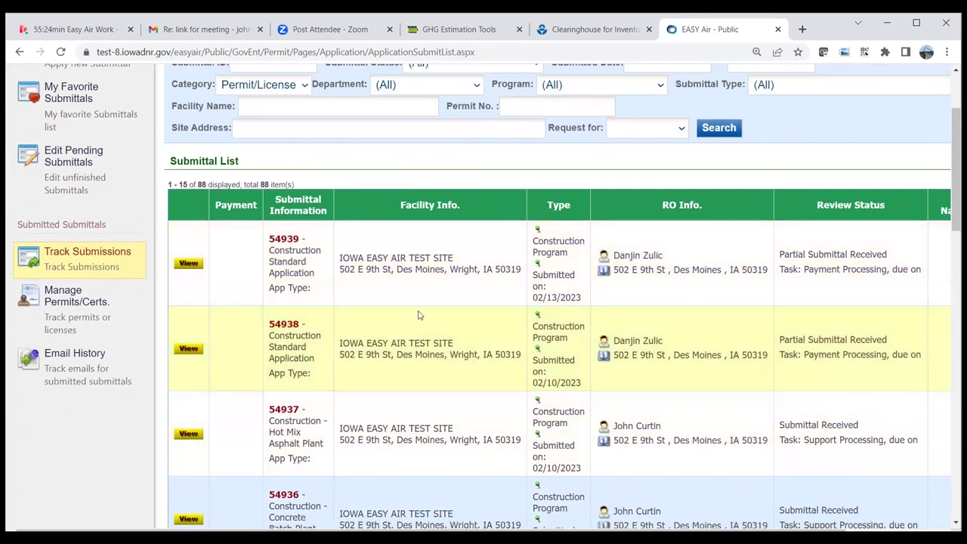
# Step: Open the 02/13/2023 Construction Standard Application's details and look over its ten forms
pyautogui.click(188, 264)
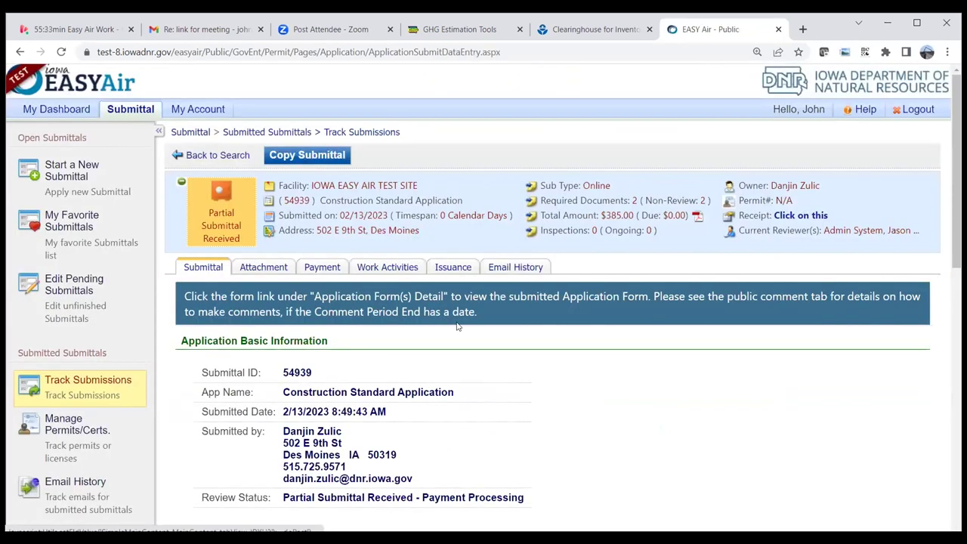
pyautogui.scroll(-4, 456, 326)
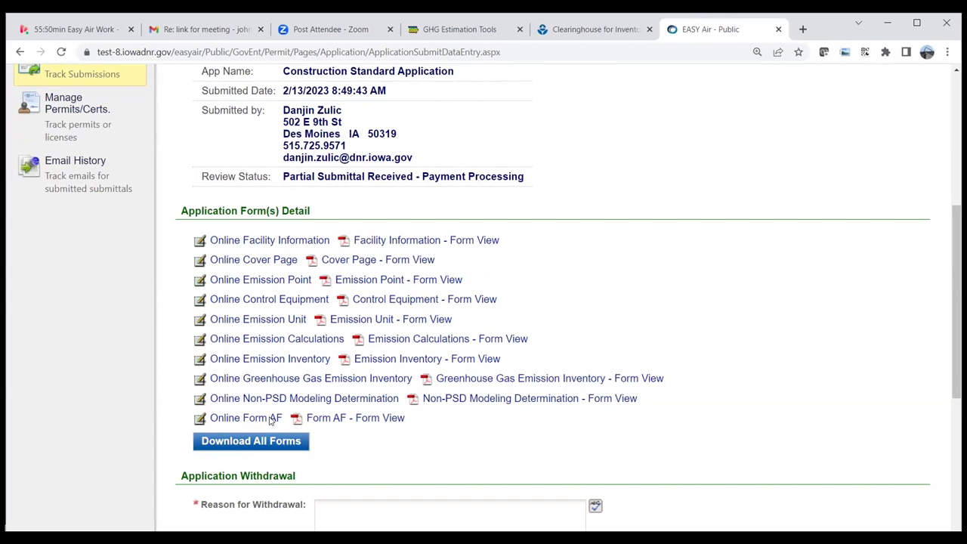
pyautogui.scroll(5, 663, 296)
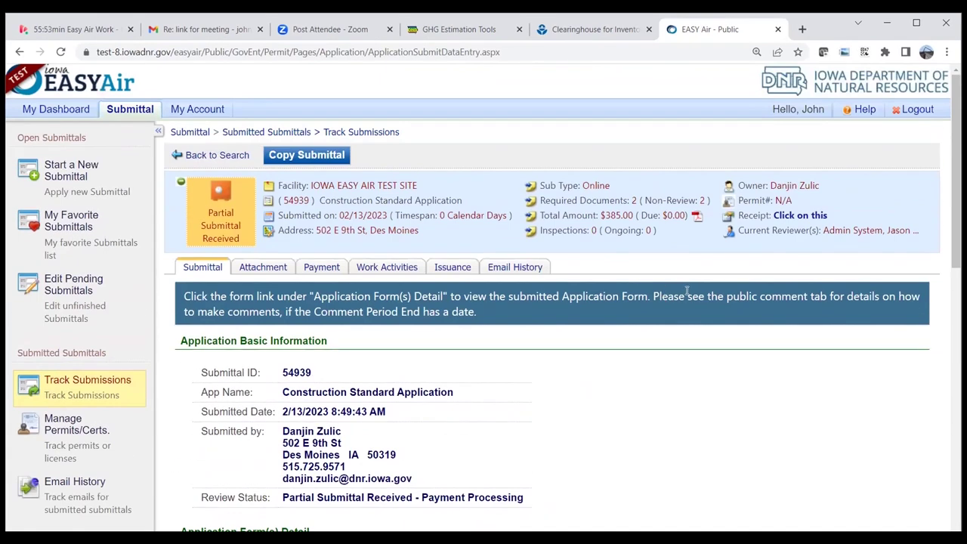
# Step: Review the submittal's payment balance on the Payment tab
pyautogui.click(329, 269)
pyautogui.scroll(-3, 459, 292)
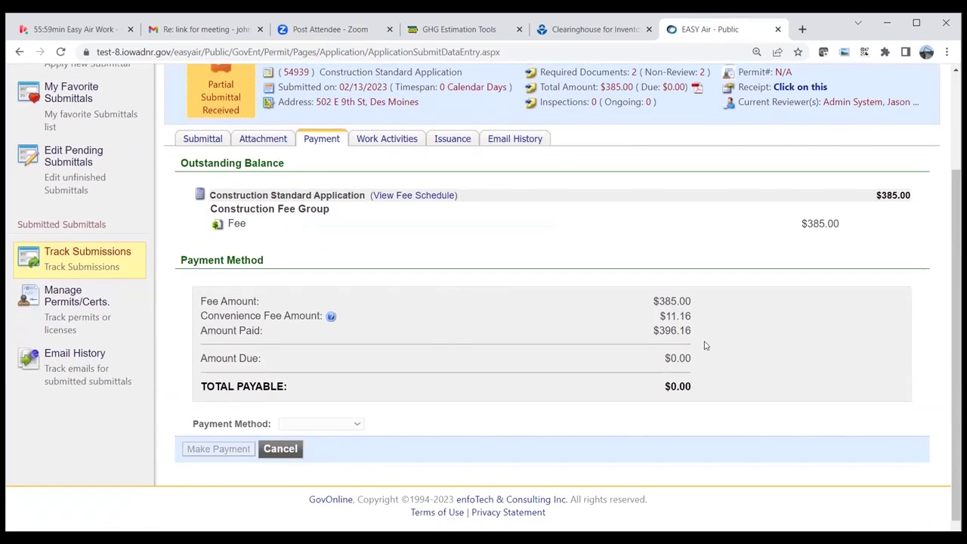
pyautogui.scroll(1, 703, 342)
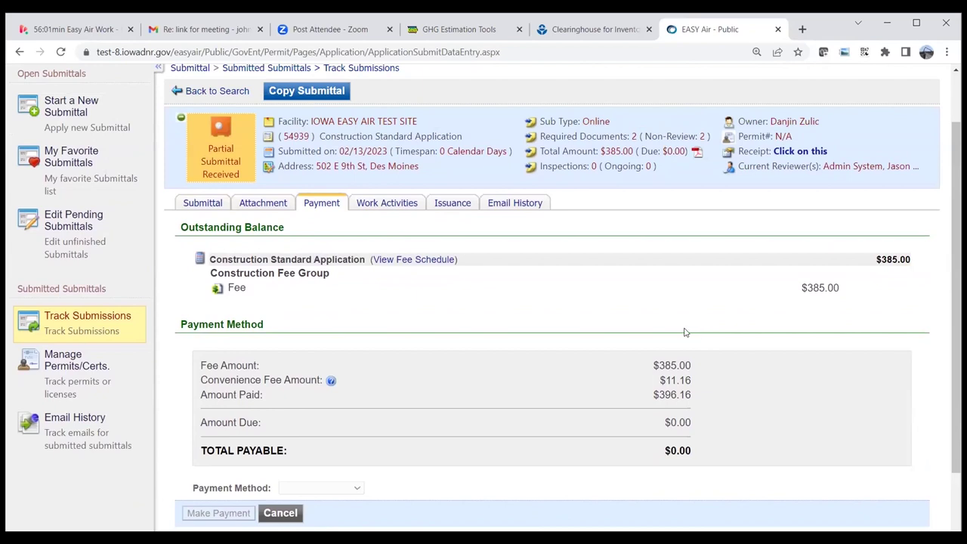
pyautogui.scroll(1, 686, 333)
# Step: Check the one Project Application Received email, then return to the submittal list
pyautogui.click(532, 274)
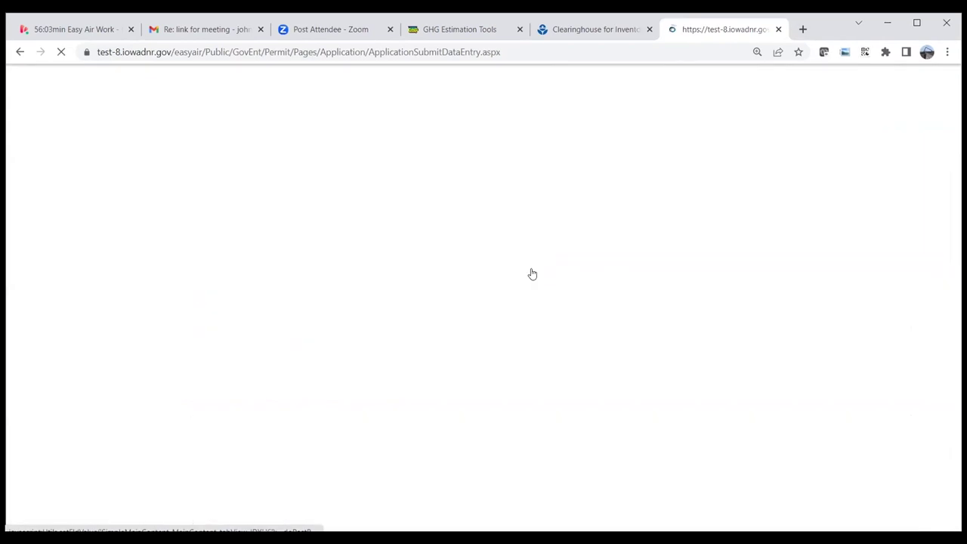
pyautogui.scroll(-1, 618, 329)
pyautogui.scroll(1, 619, 328)
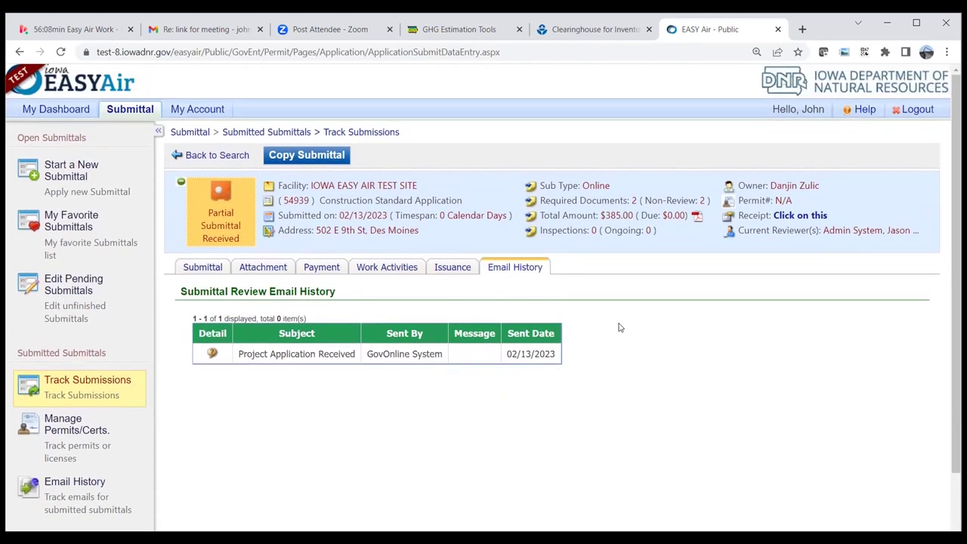
pyautogui.click(196, 159)
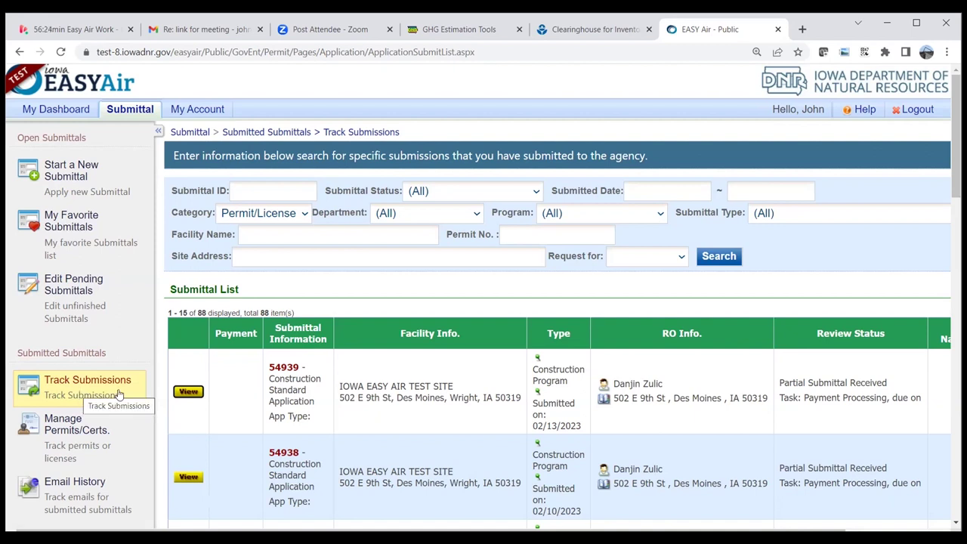
# Step: Scan the tracked submittals, then open Manage Permits/Certs. listing the 10 issued permits
pyautogui.scroll(-3, 612, 378)
pyautogui.scroll(2, 616, 383)
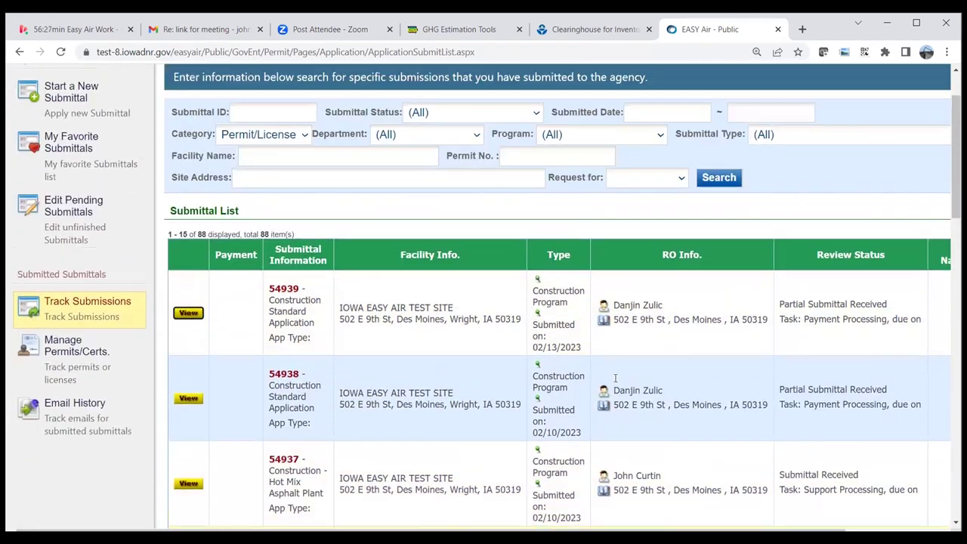
pyautogui.scroll(-2, 615, 378)
pyautogui.scroll(1, 614, 378)
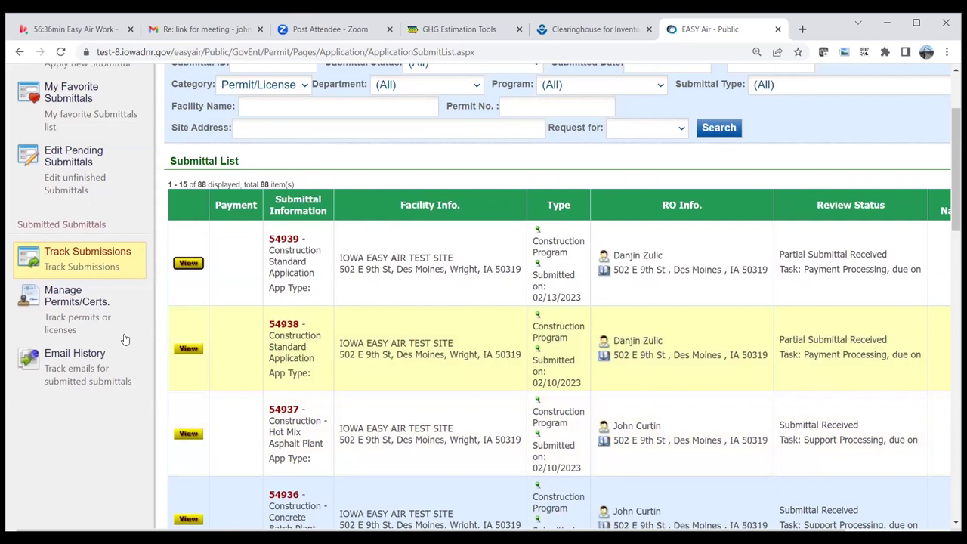
pyautogui.click(72, 312)
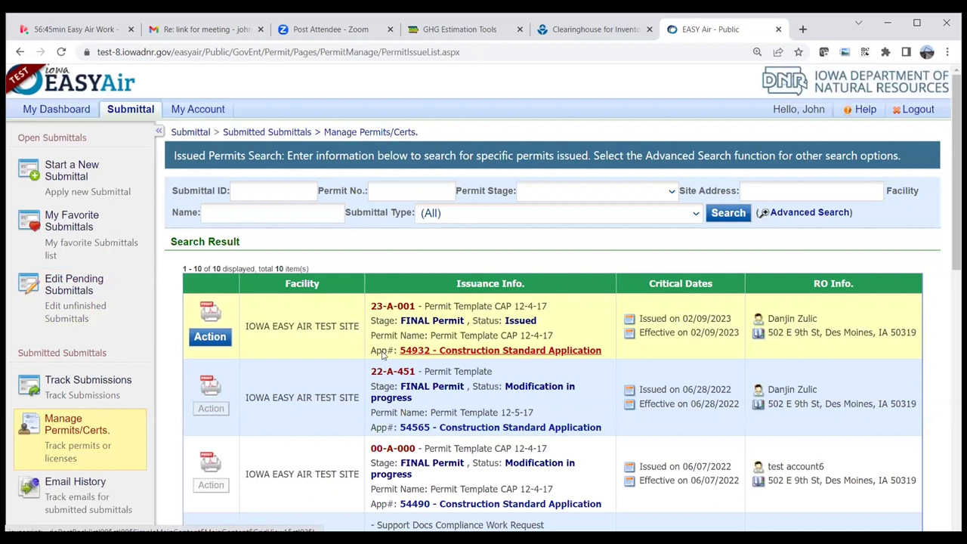
# Step: Check the empty Email History, then open My Account's Basic Information page
pyautogui.scroll(-2, 212, 388)
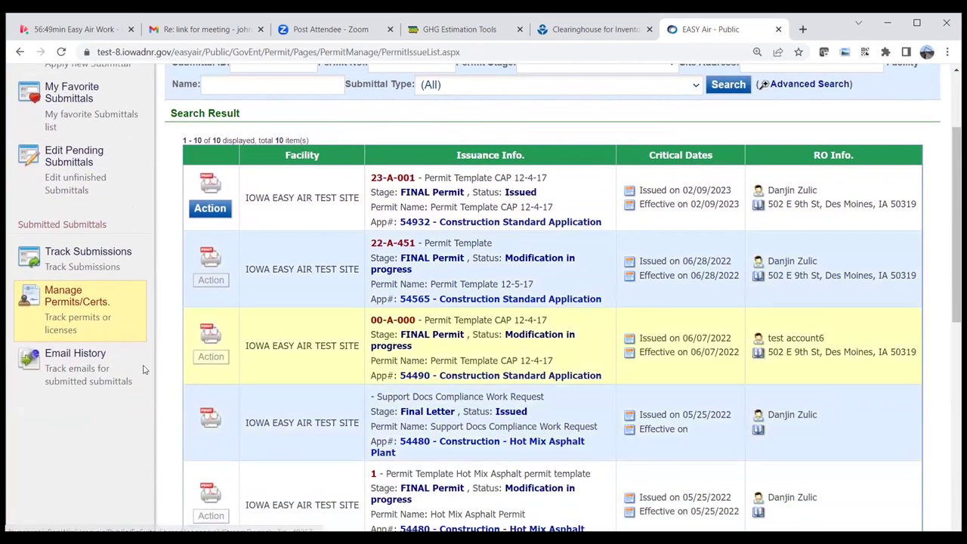
pyautogui.click(82, 365)
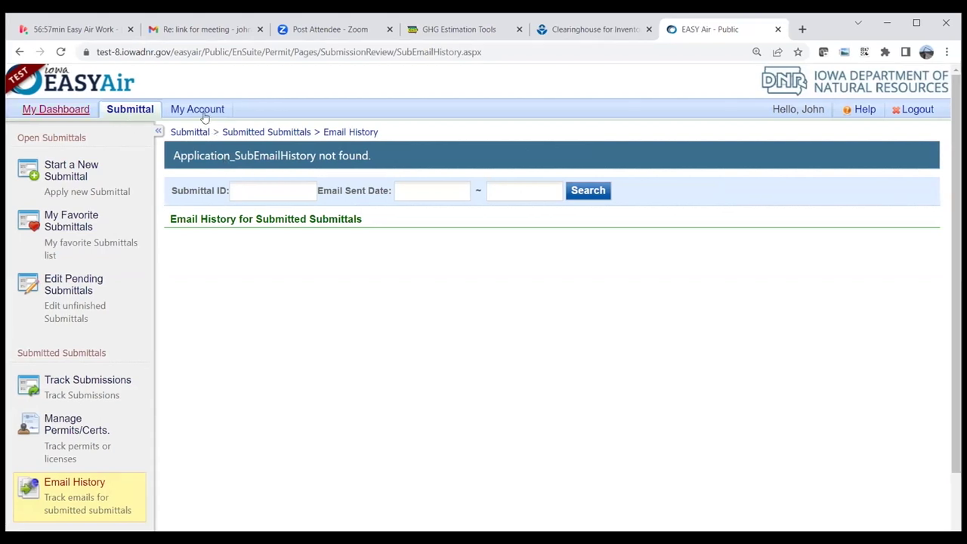
pyautogui.moveTo(207, 117)
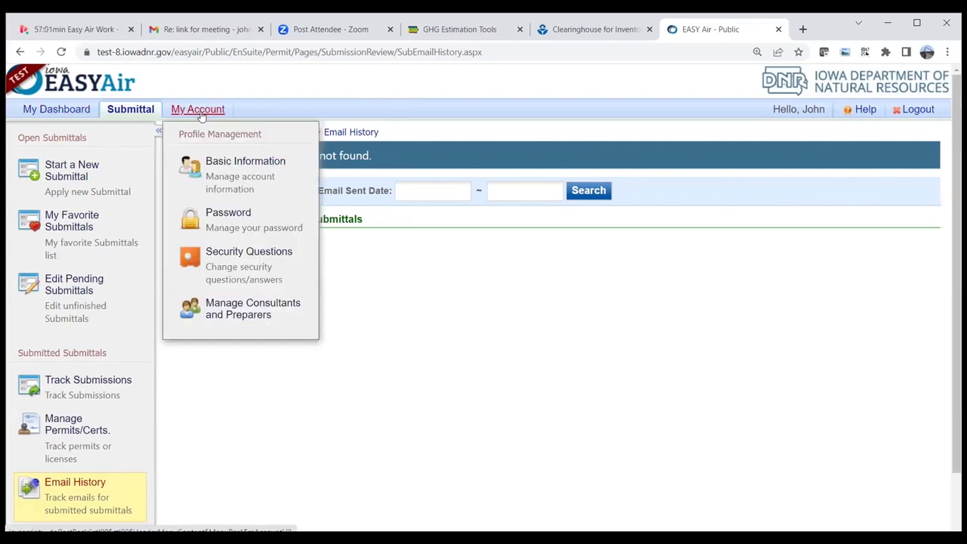
pyautogui.click(201, 112)
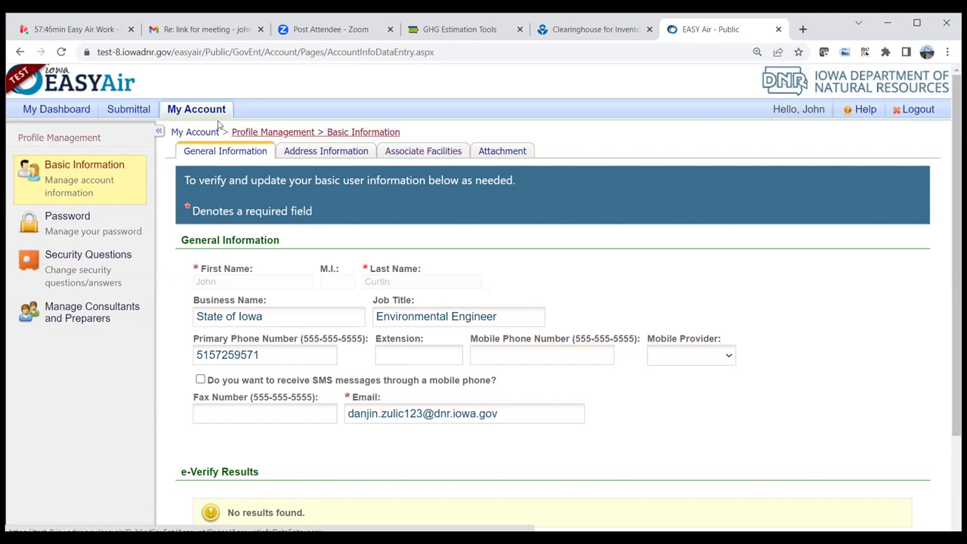
# Step: Leave the Basic Information page and return to My Dashboard
pyautogui.moveTo(203, 117)
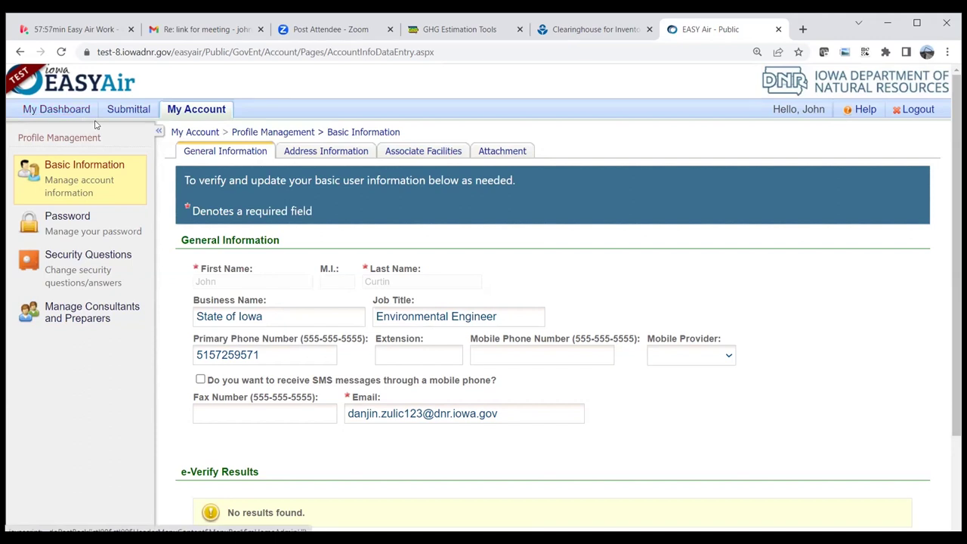
pyautogui.moveTo(125, 115)
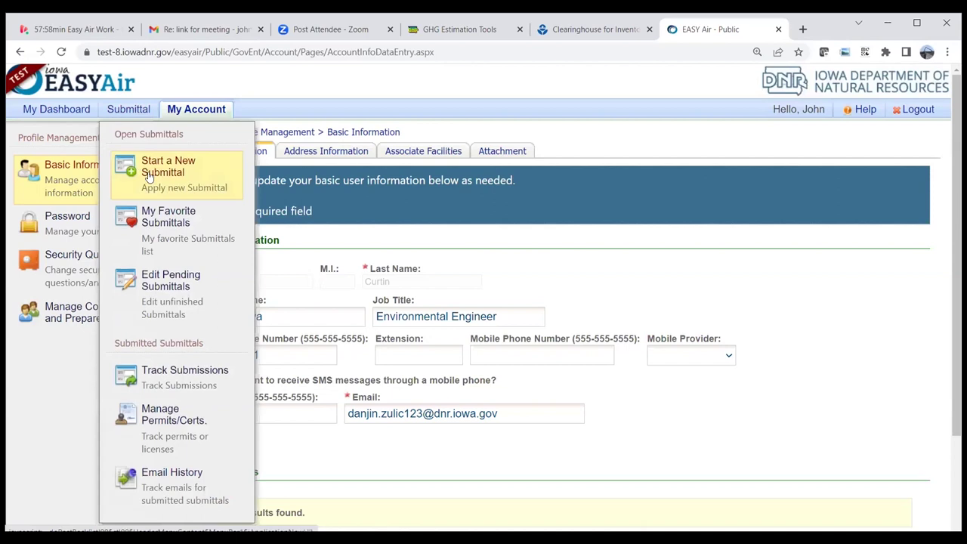
pyautogui.click(58, 112)
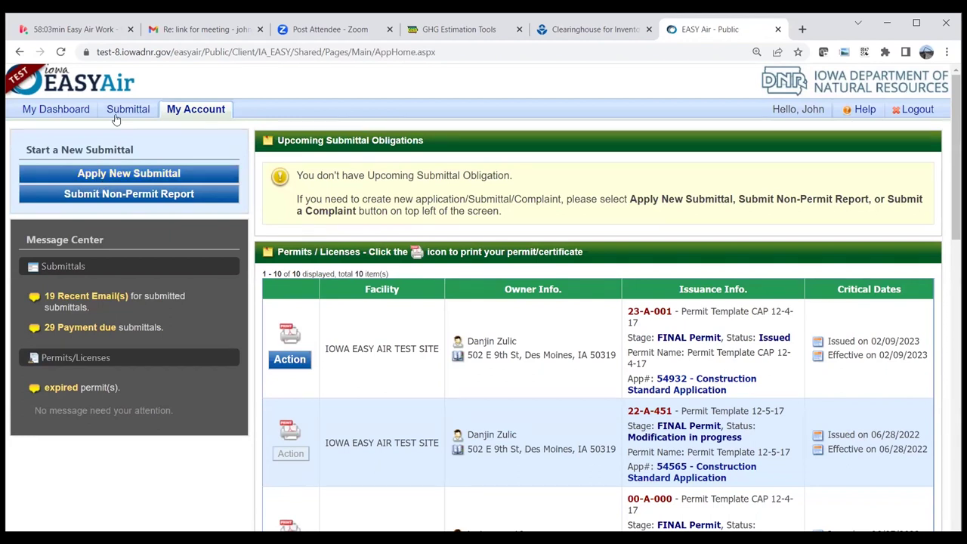
# Step: Open Start a New Submittal from the Submittal menu and browse the submittal types
pyautogui.moveTo(117, 114)
pyautogui.click(144, 155)
pyautogui.scroll(-5, 600, 268)
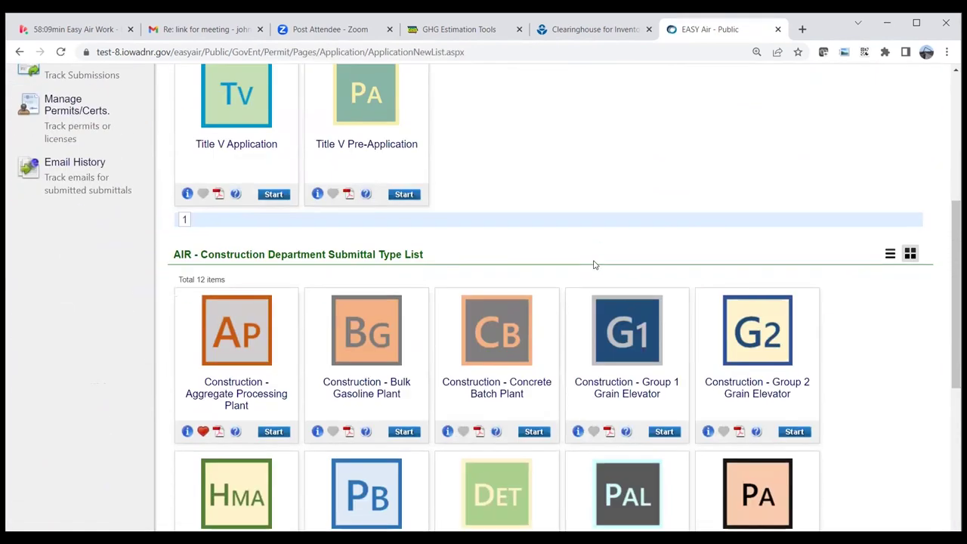
pyautogui.scroll(-2, 593, 264)
pyautogui.scroll(2, 582, 257)
pyautogui.scroll(-1, 571, 249)
pyautogui.scroll(-3, 570, 249)
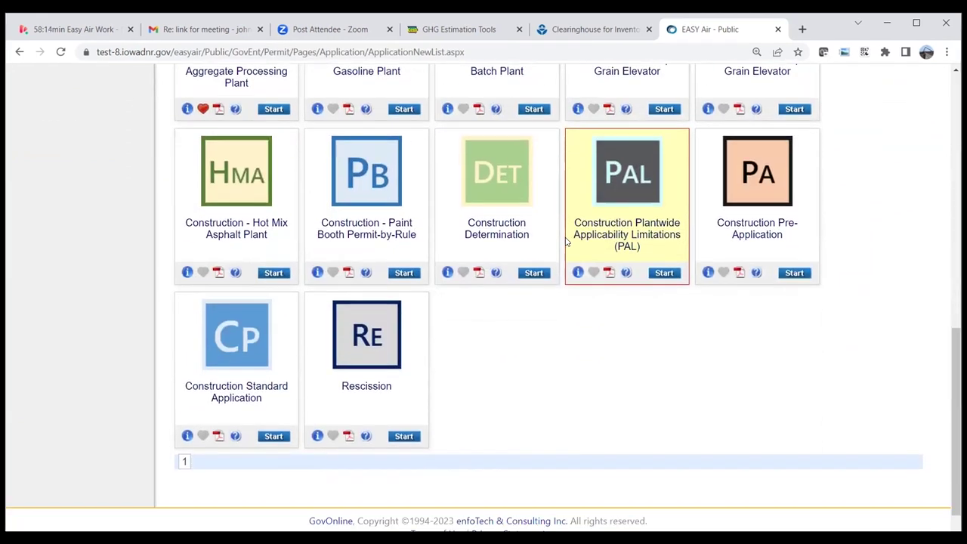
pyautogui.scroll(3, 570, 248)
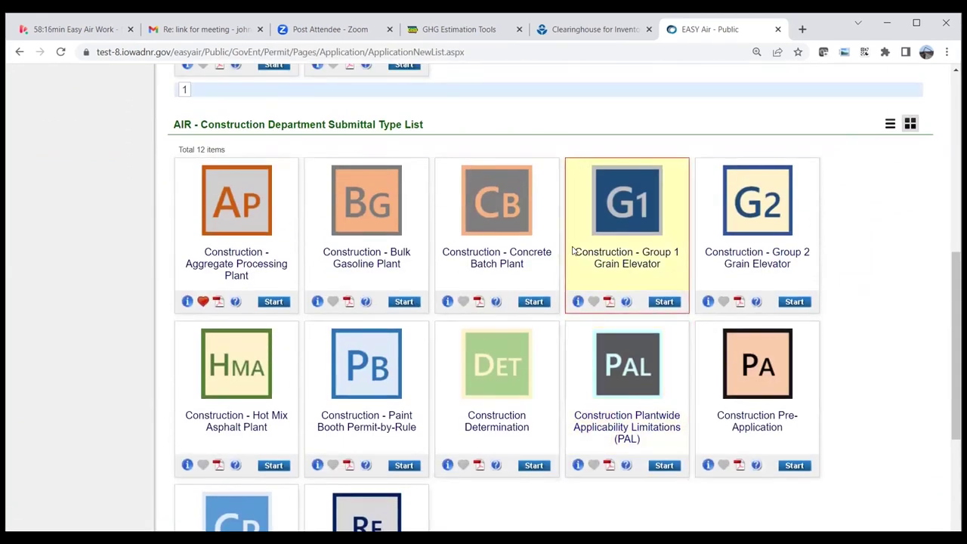
pyautogui.keyDown('ctrl'); pyautogui.scroll(-2, 574, 252); pyautogui.keyUp('ctrl')
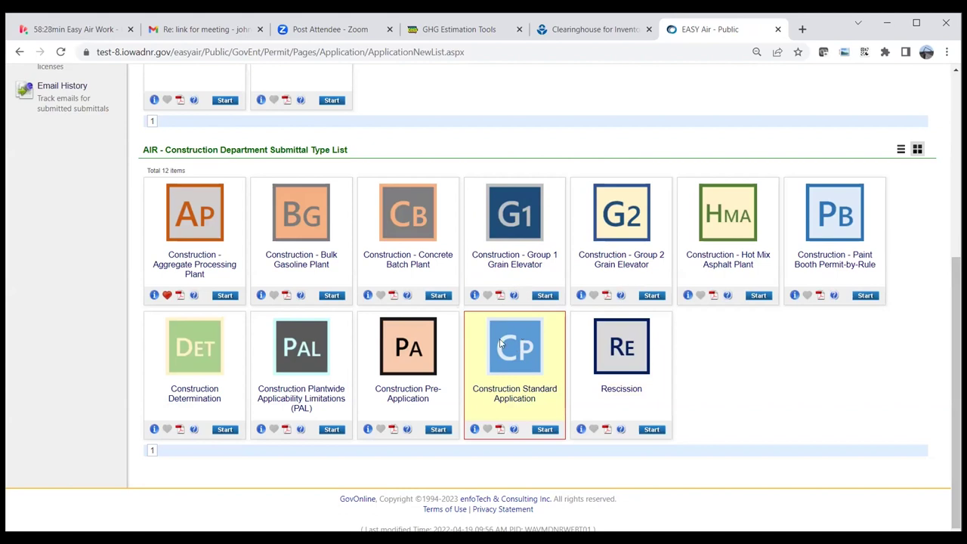
# Step: Find the Construction list and start a Construction Standard Application
pyautogui.scroll(3, 443, 237)
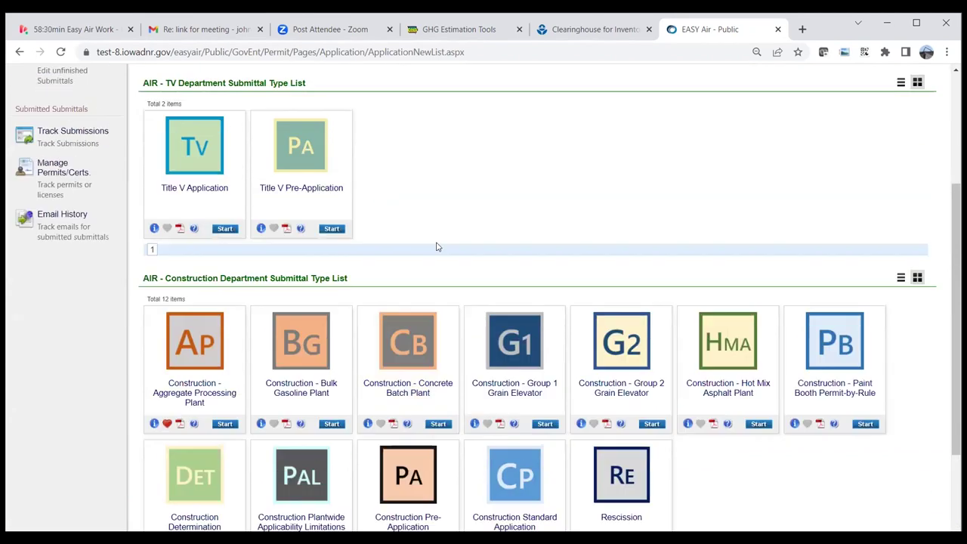
pyautogui.scroll(-1, 520, 347)
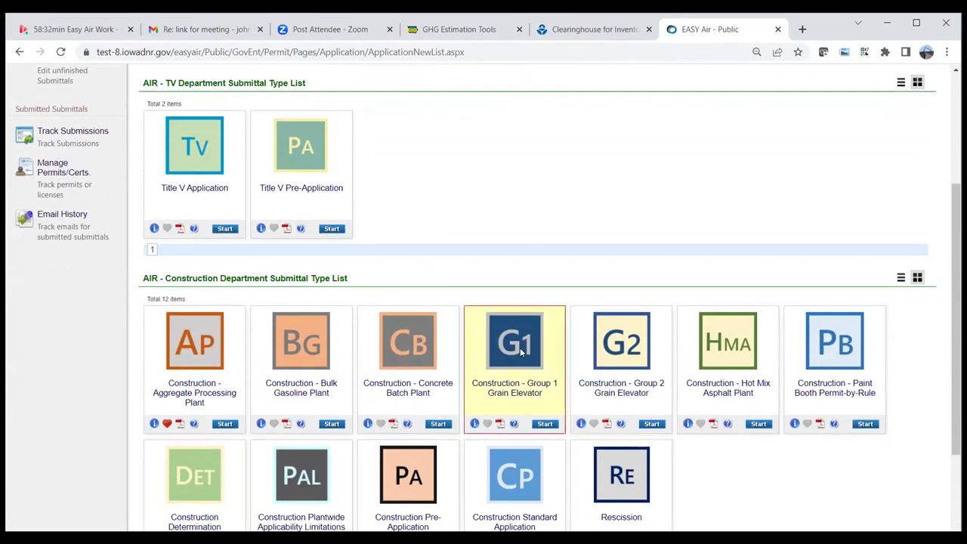
pyautogui.scroll(3, 499, 350)
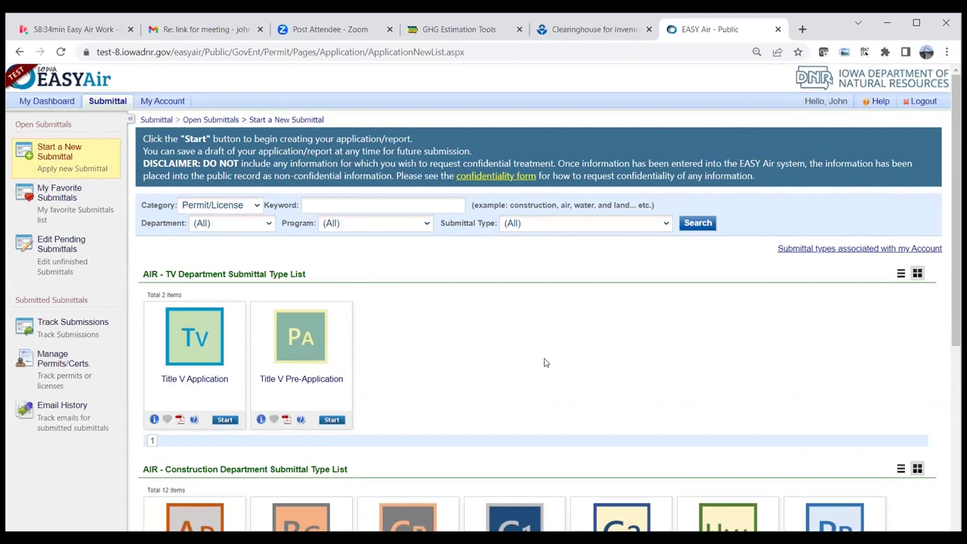
pyautogui.scroll(-3, 476, 400)
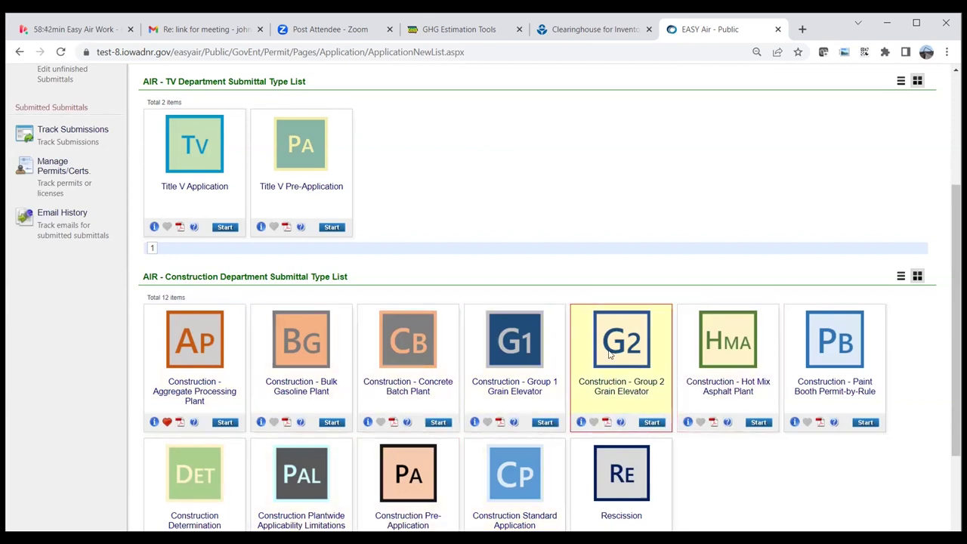
pyautogui.scroll(-1, 611, 355)
pyautogui.scroll(5, 755, 318)
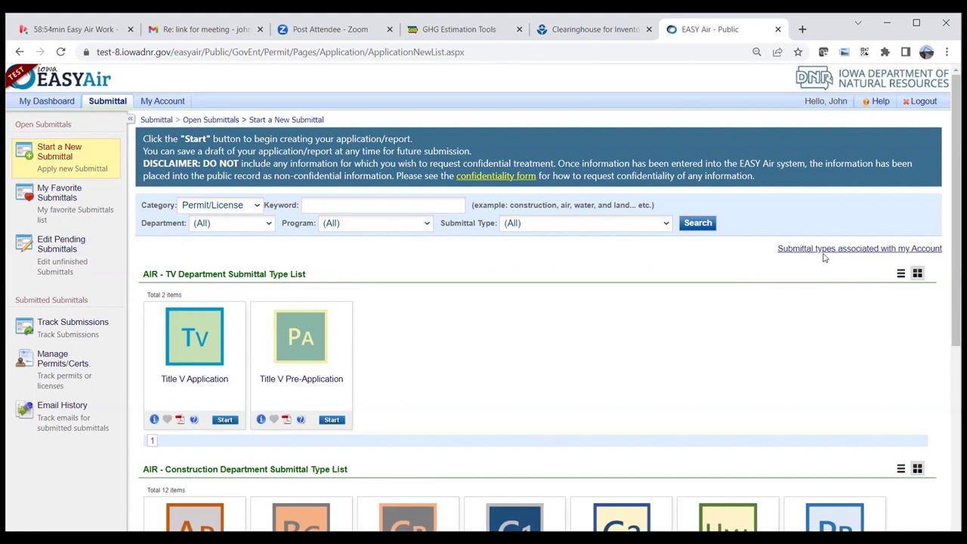
pyautogui.scroll(-3, 747, 302)
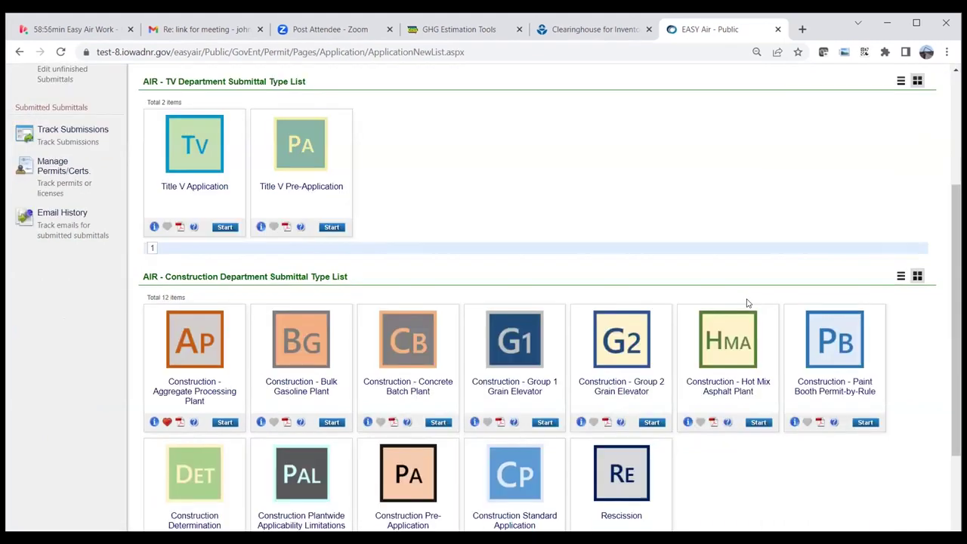
pyautogui.scroll(-2, 747, 303)
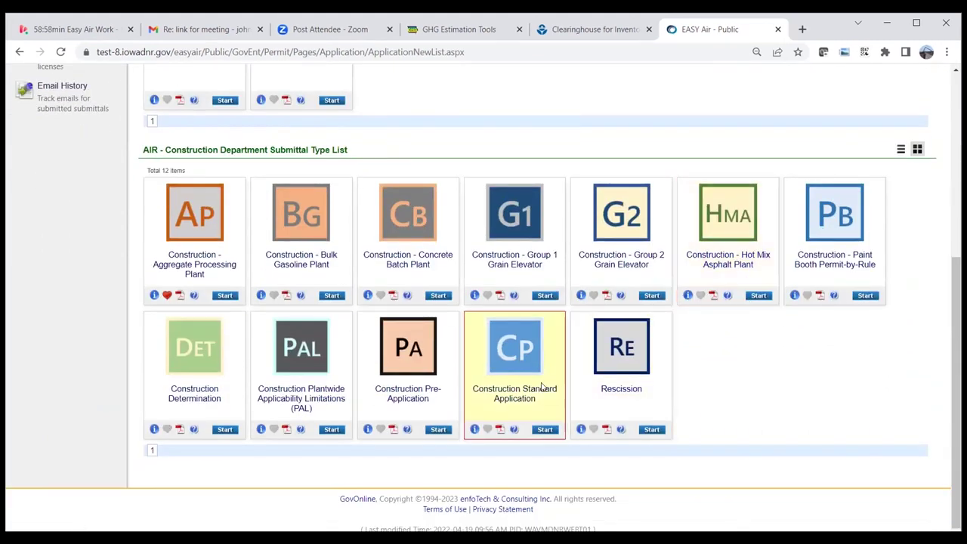
pyautogui.click(541, 432)
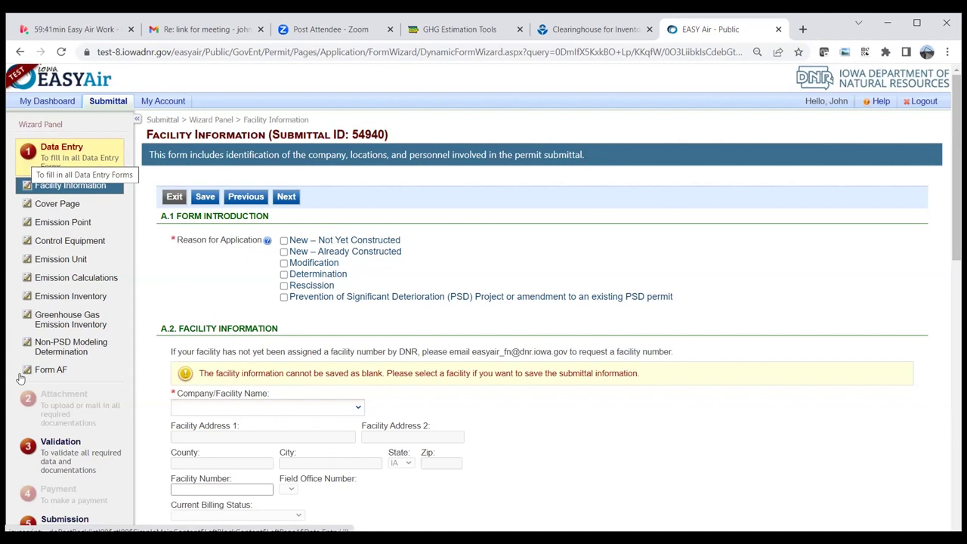
pyautogui.scroll(-2, 21, 378)
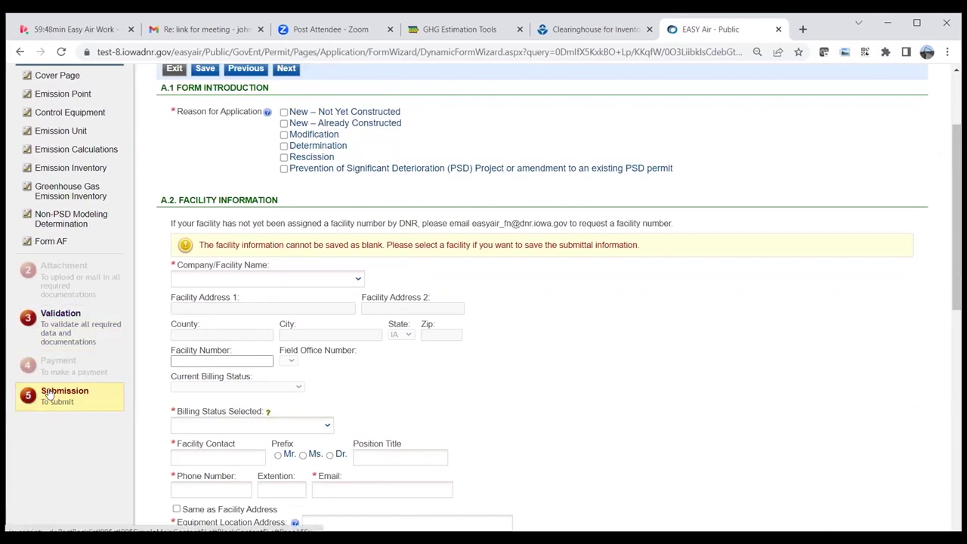
pyautogui.scroll(2, 59, 372)
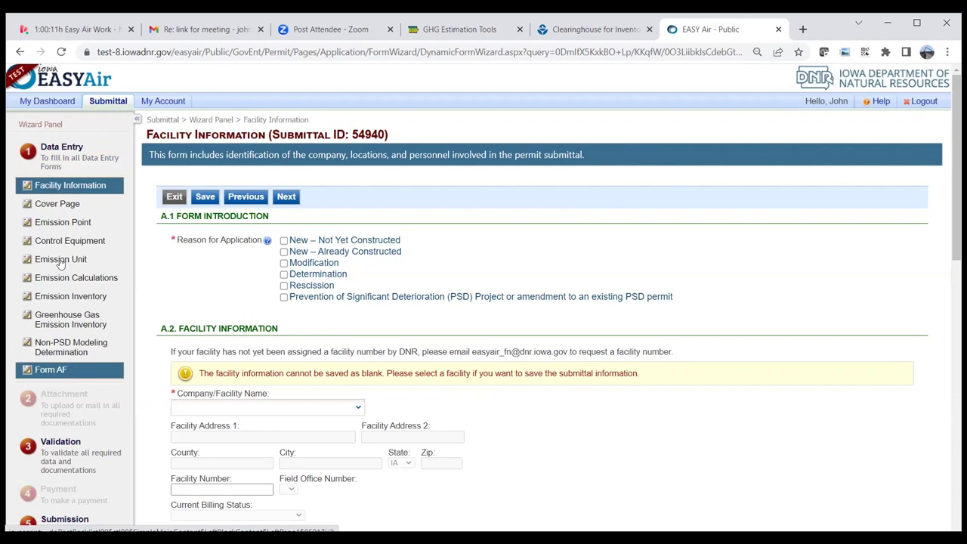
pyautogui.scroll(-1, 60, 366)
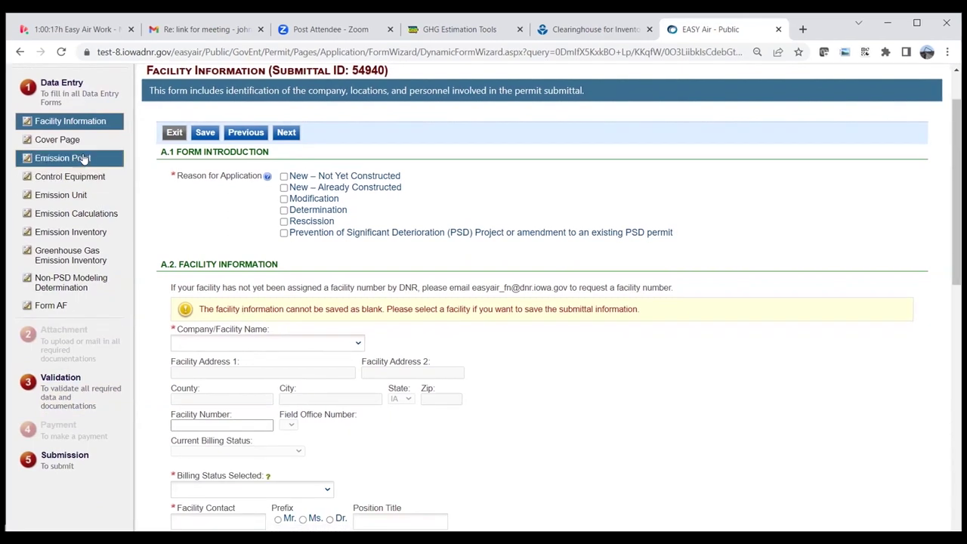
pyautogui.scroll(1, 76, 184)
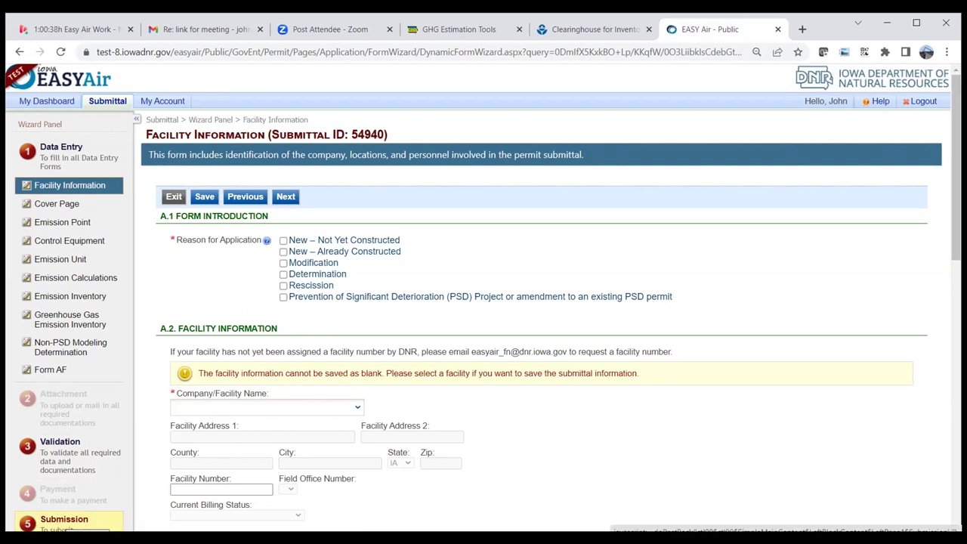
pyautogui.click(101, 205)
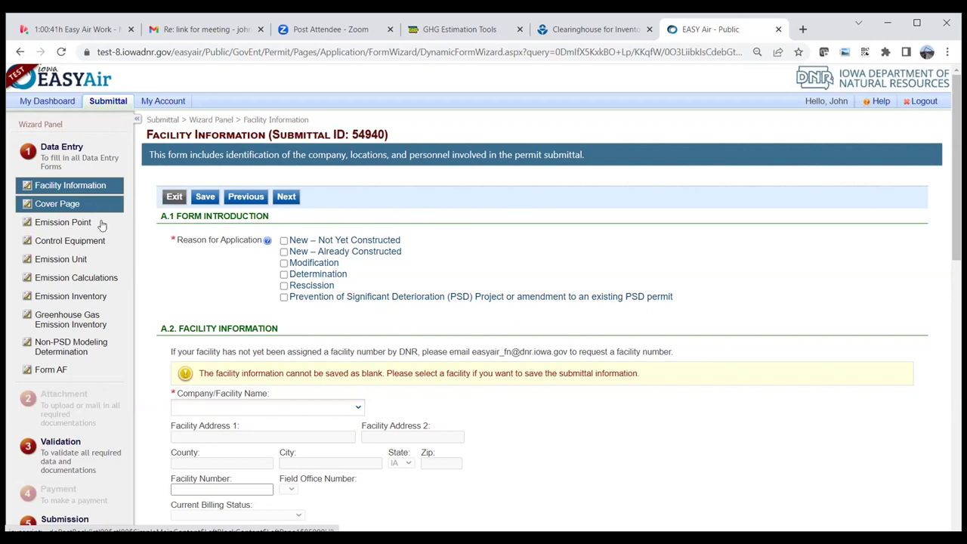
pyautogui.click(104, 241)
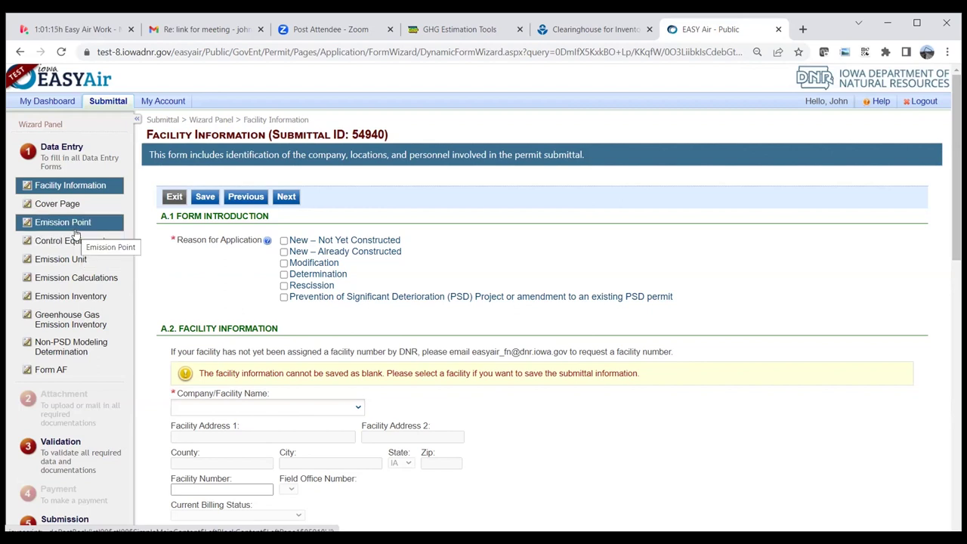
pyautogui.scroll(-3, 549, 264)
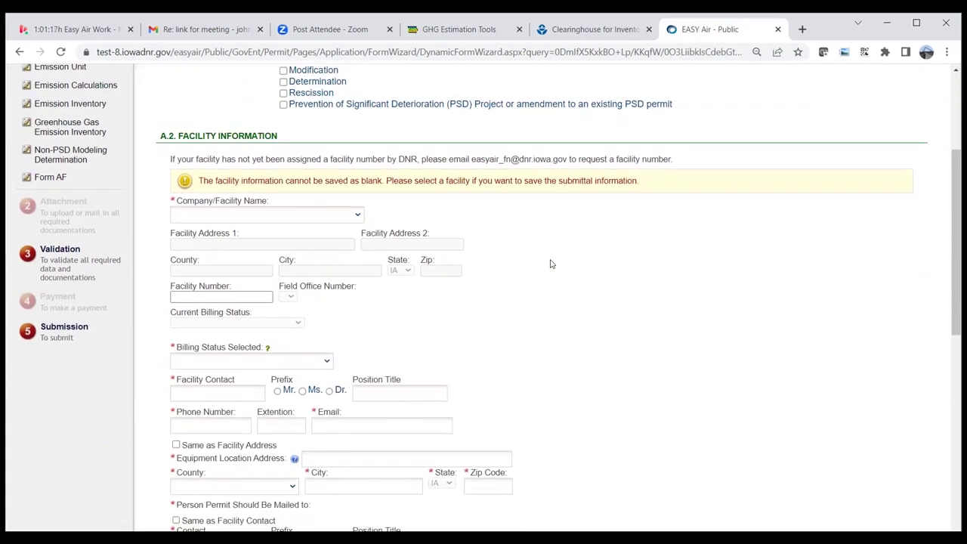
pyautogui.scroll(3, 551, 263)
pyautogui.scroll(-1, 551, 263)
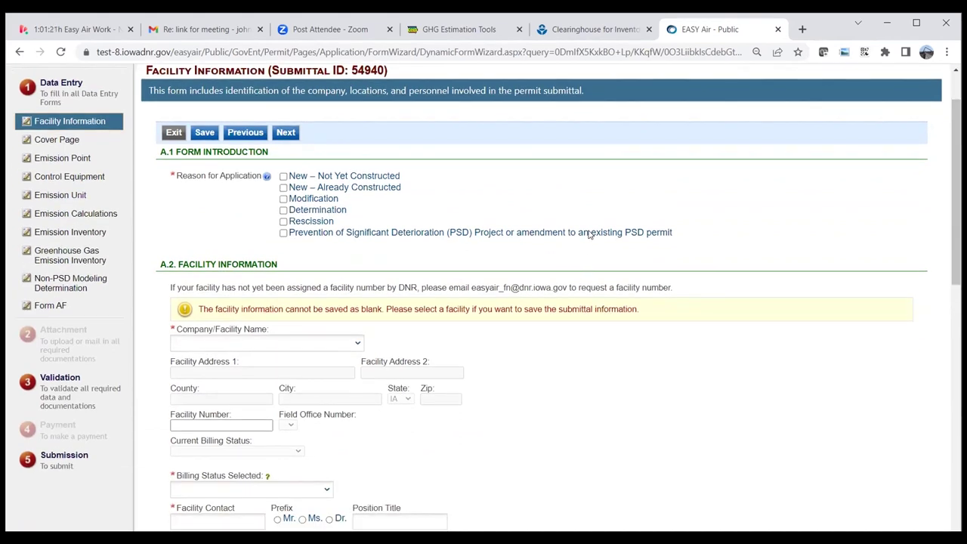
pyautogui.scroll(1, 590, 233)
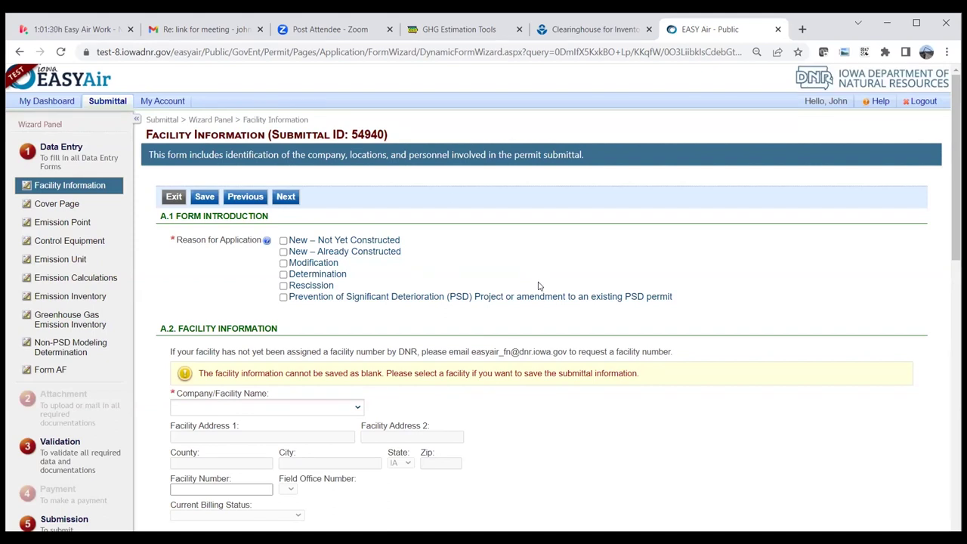
pyautogui.scroll(-1, 538, 285)
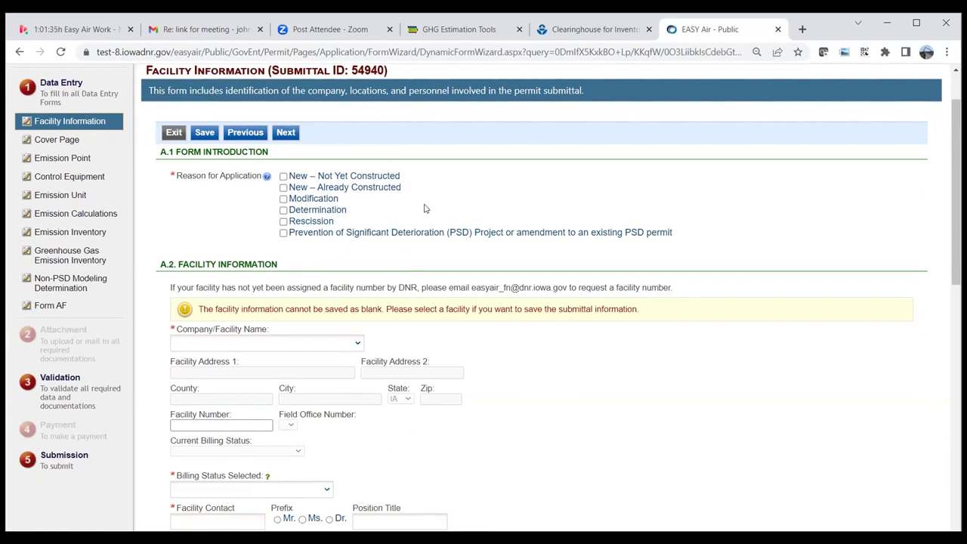
pyautogui.hotkey('ctrl', '+')
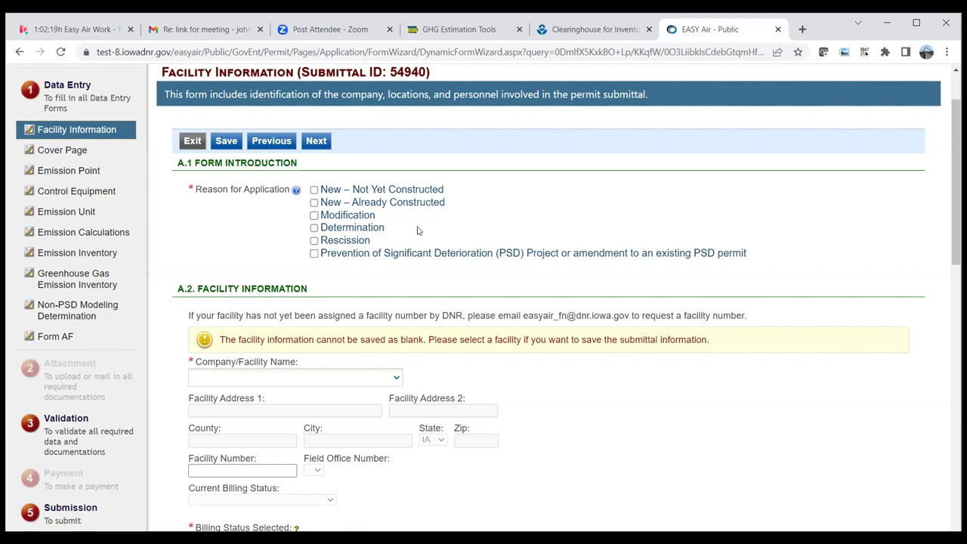
# Step: Check 'New – Not Yet Constructed' as the Reason for Application
pyautogui.click(313, 190)
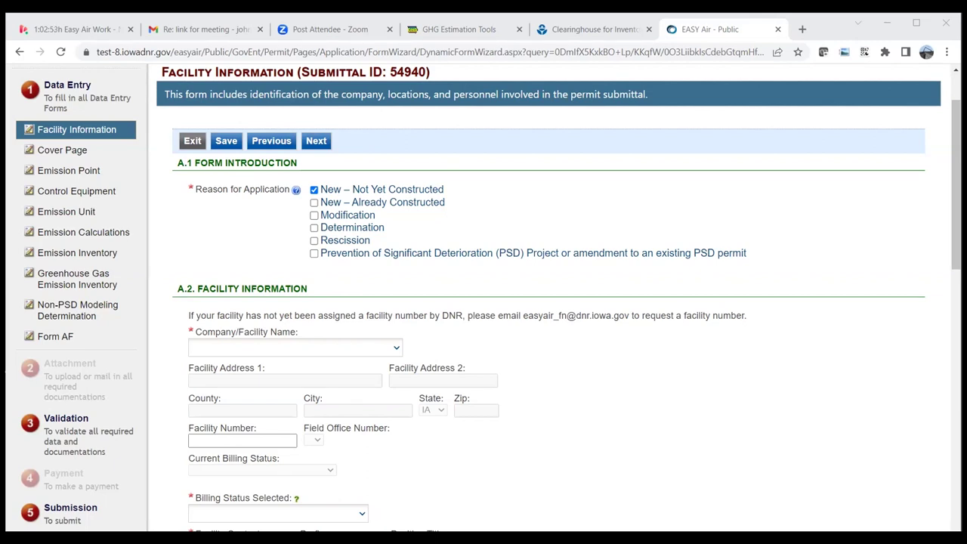
pyautogui.click(546, 449)
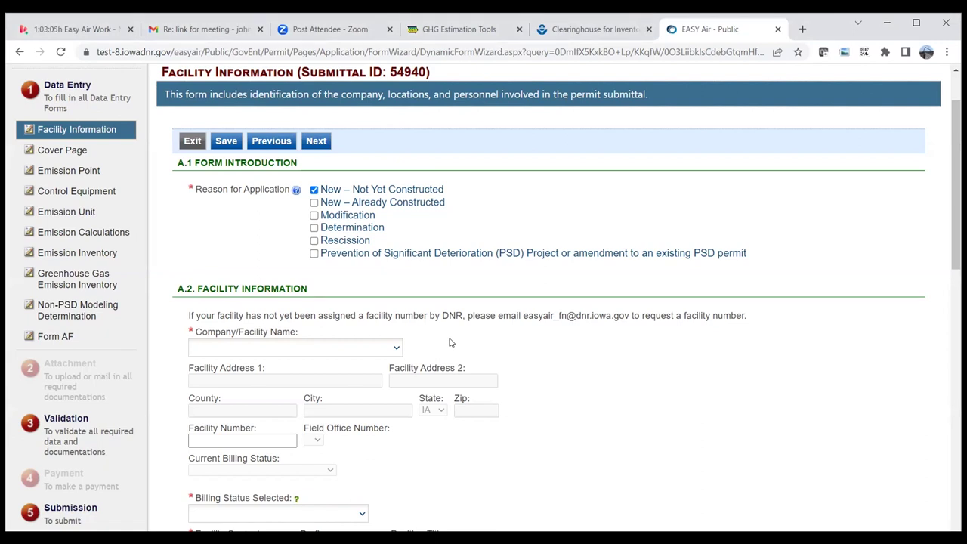
pyautogui.click(315, 216)
pyautogui.click(314, 216)
pyautogui.scroll(-1, 476, 103)
pyautogui.scroll(-2, 539, 256)
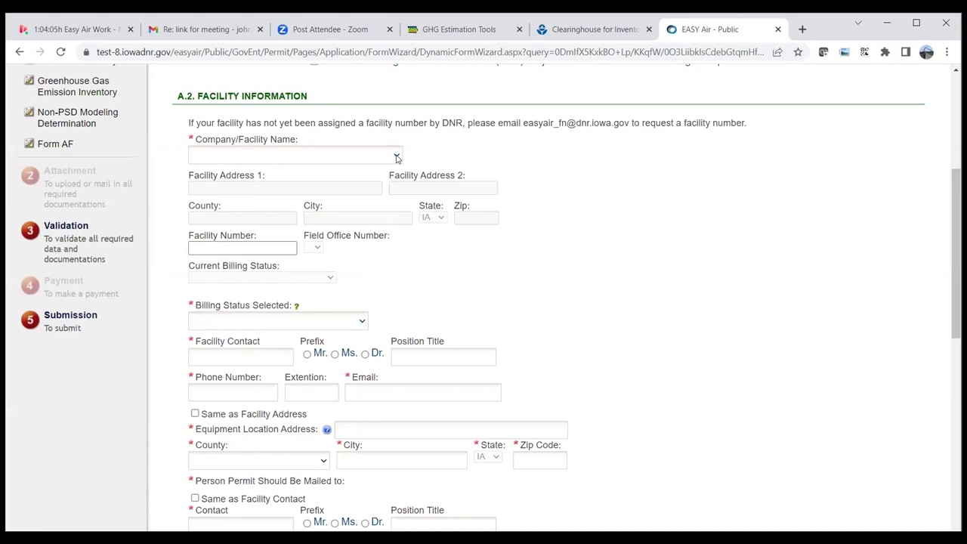
# Step: Select IOWA EASY AIR TEST SITE as the Company/Facility Name
pyautogui.click(396, 156)
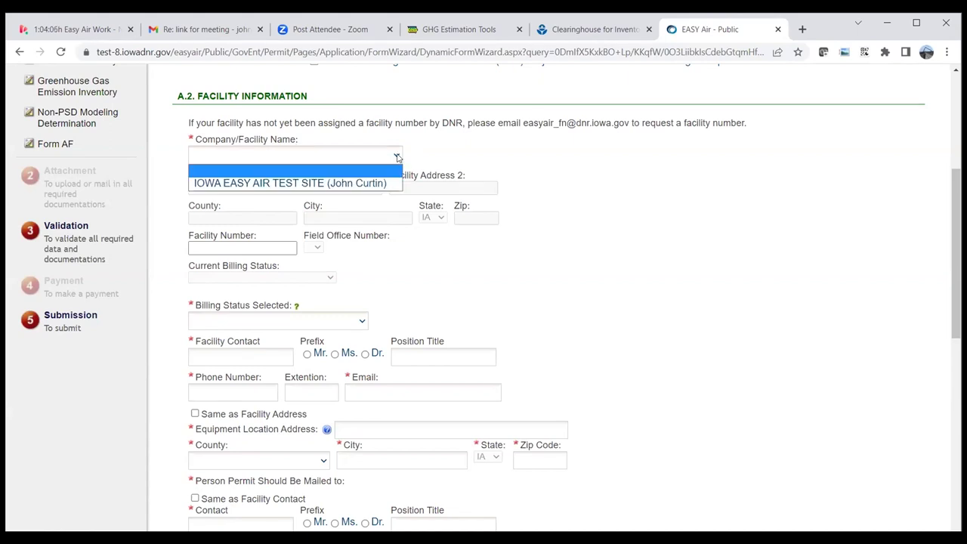
pyautogui.click(318, 185)
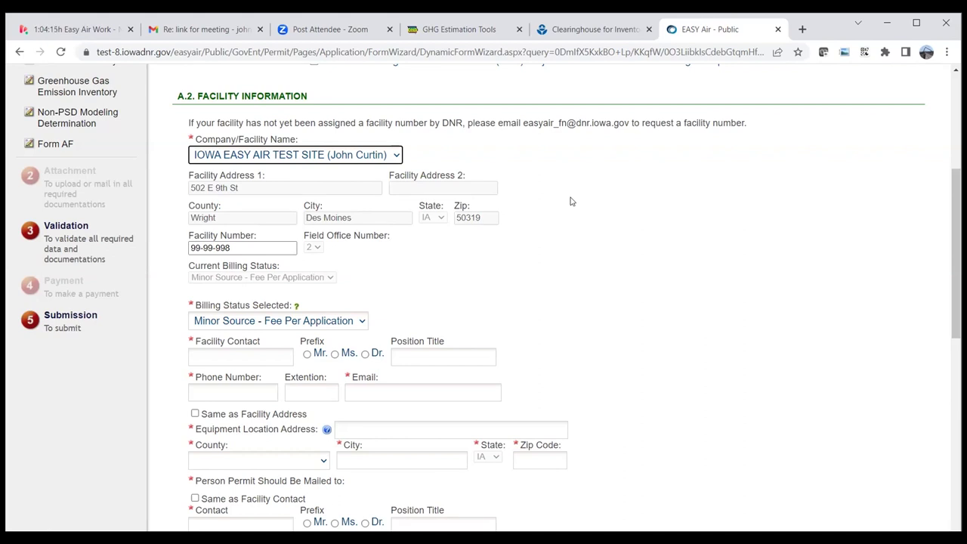
pyautogui.click(396, 158)
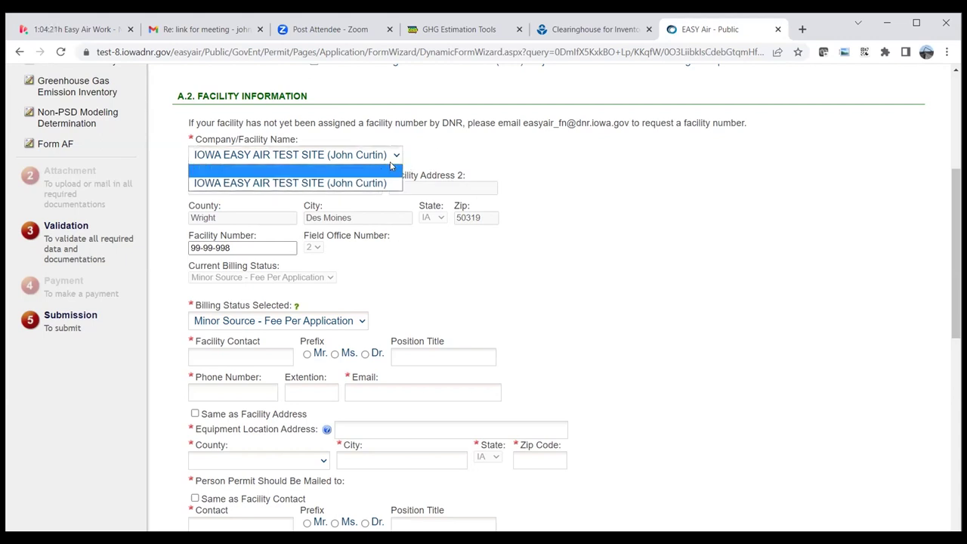
pyautogui.click(396, 157)
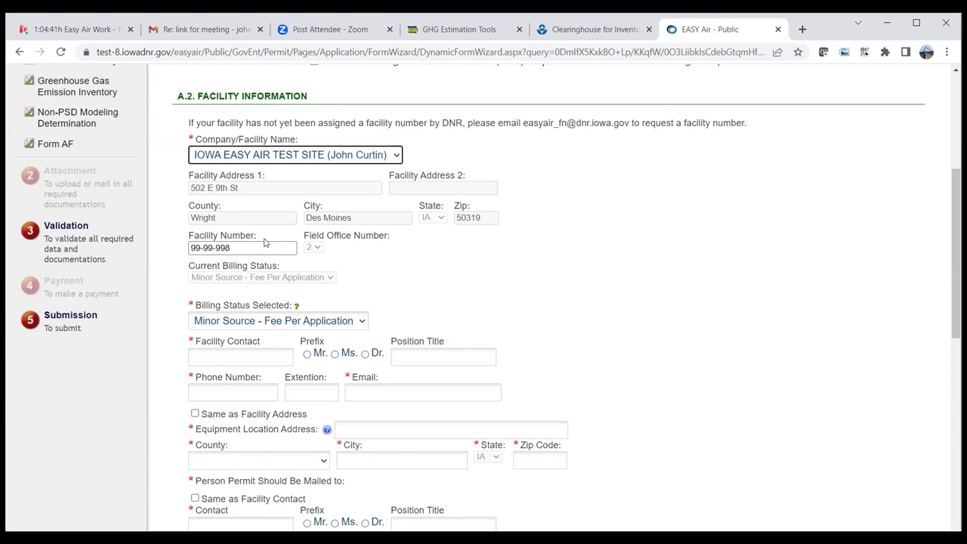
pyautogui.scroll(-2, 333, 257)
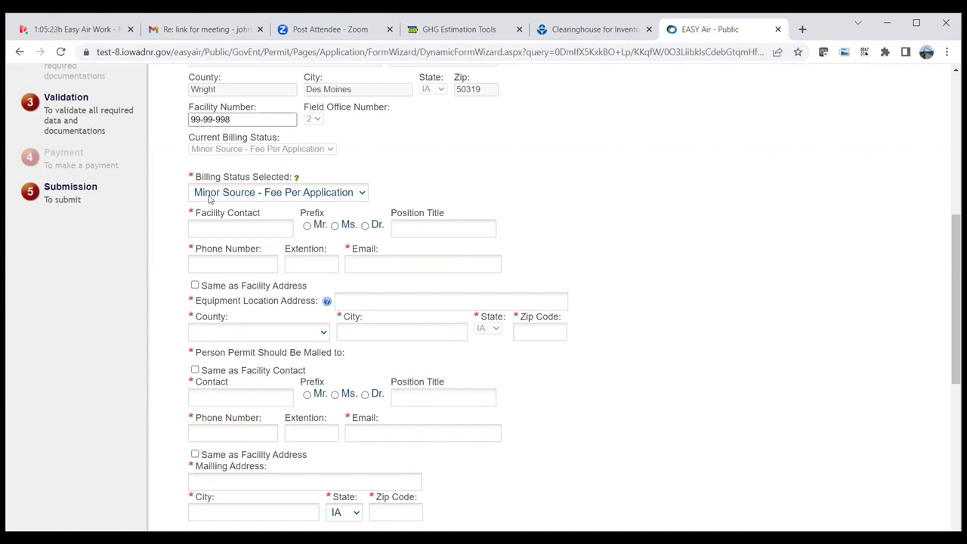
pyautogui.click(365, 194)
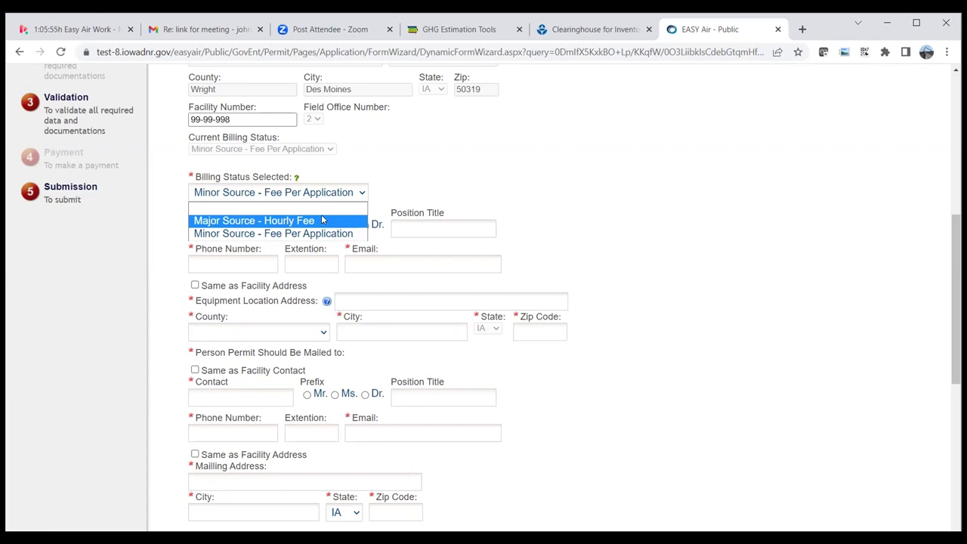
pyautogui.click(327, 234)
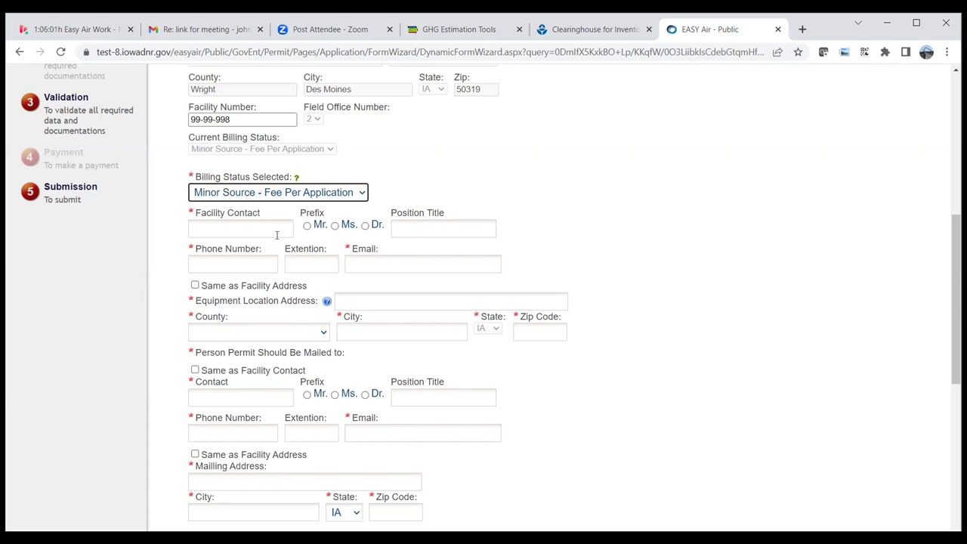
pyautogui.scroll(-1, 240, 228)
pyautogui.scroll(1, 241, 230)
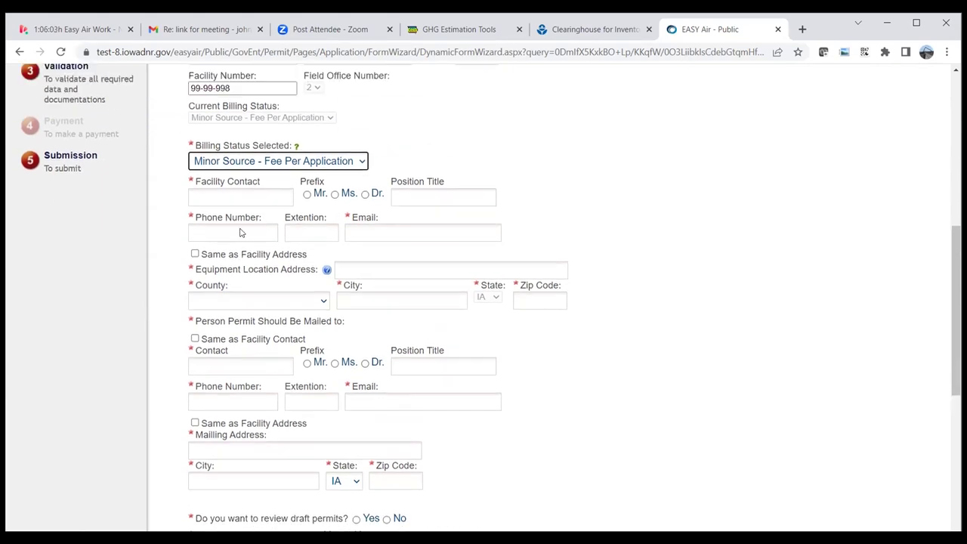
pyautogui.scroll(-1, 242, 235)
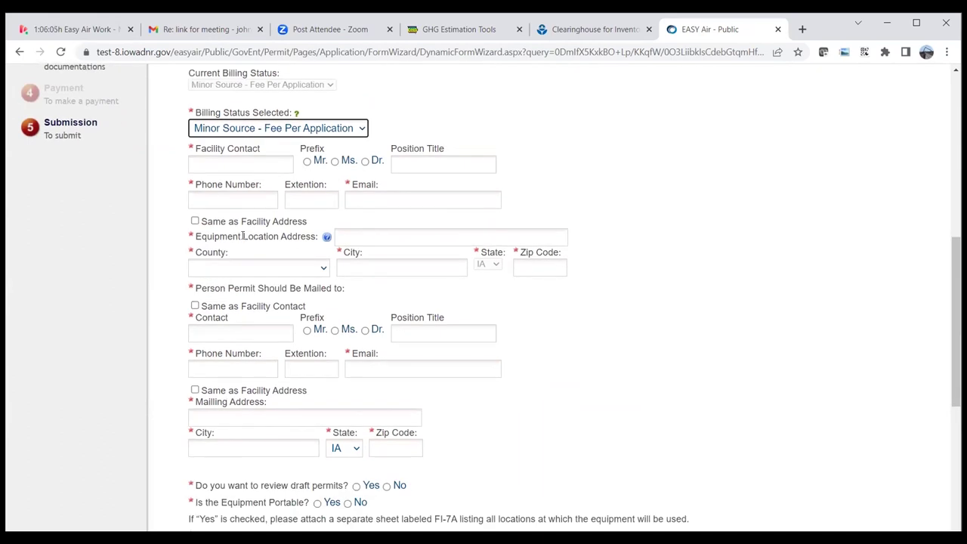
pyautogui.scroll(2, 242, 237)
pyautogui.scroll(1, 244, 238)
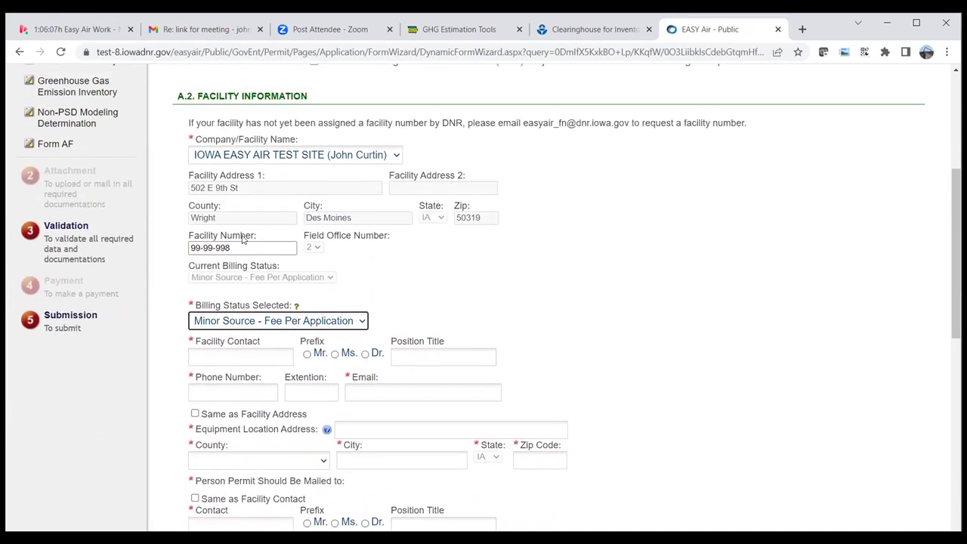
pyautogui.scroll(-3, 257, 254)
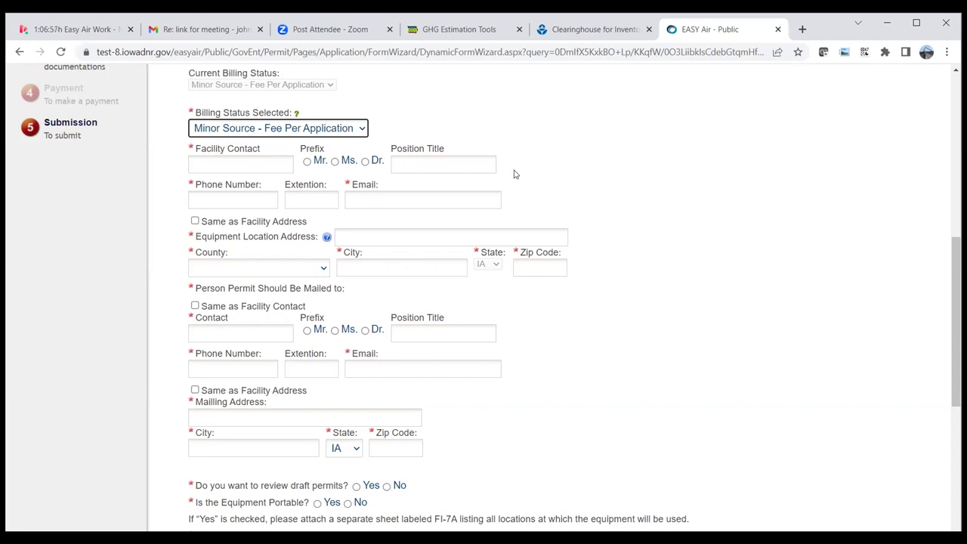
# Step: Enter the facility contact's name and autofill their phone and e-mail from a saved entry
pyautogui.click(238, 163)
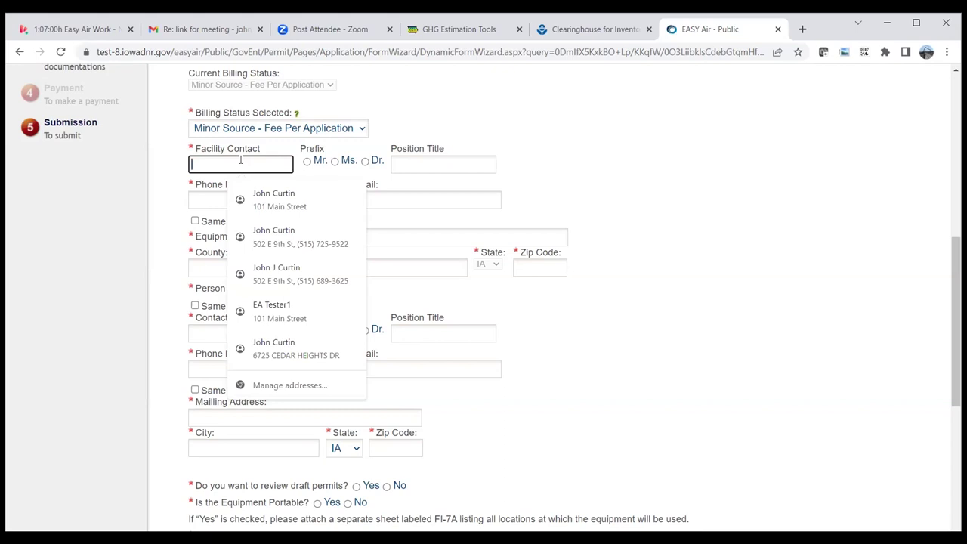
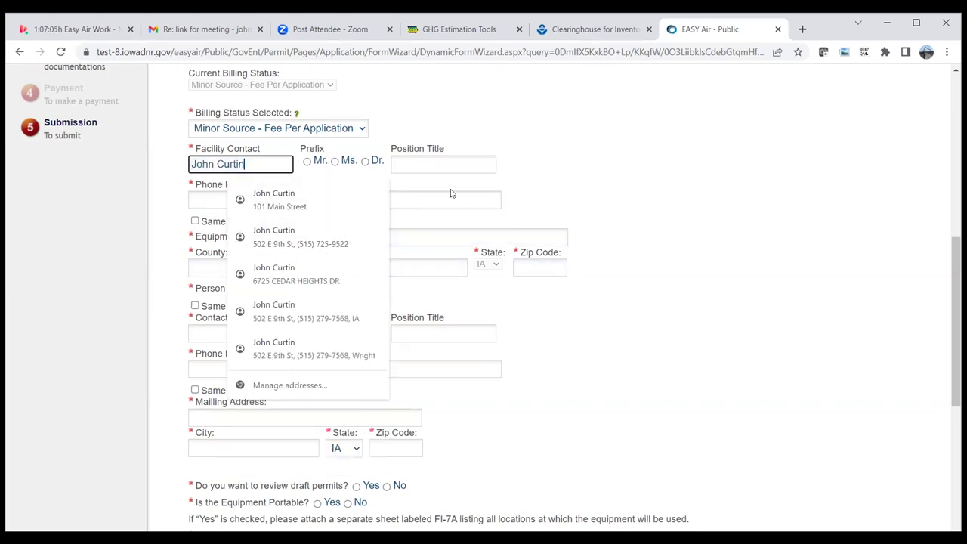
pyautogui.click(544, 174)
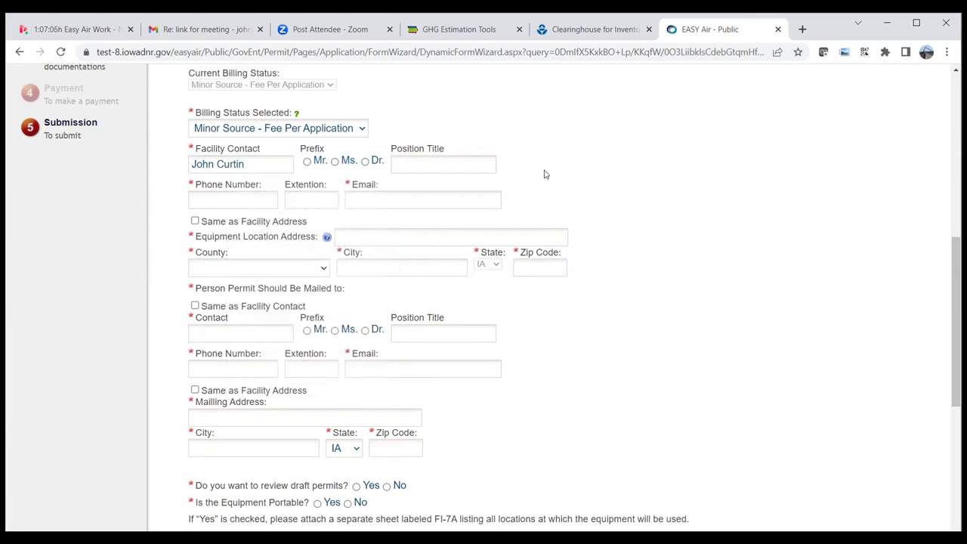
pyautogui.click(252, 199)
pyautogui.click(265, 231)
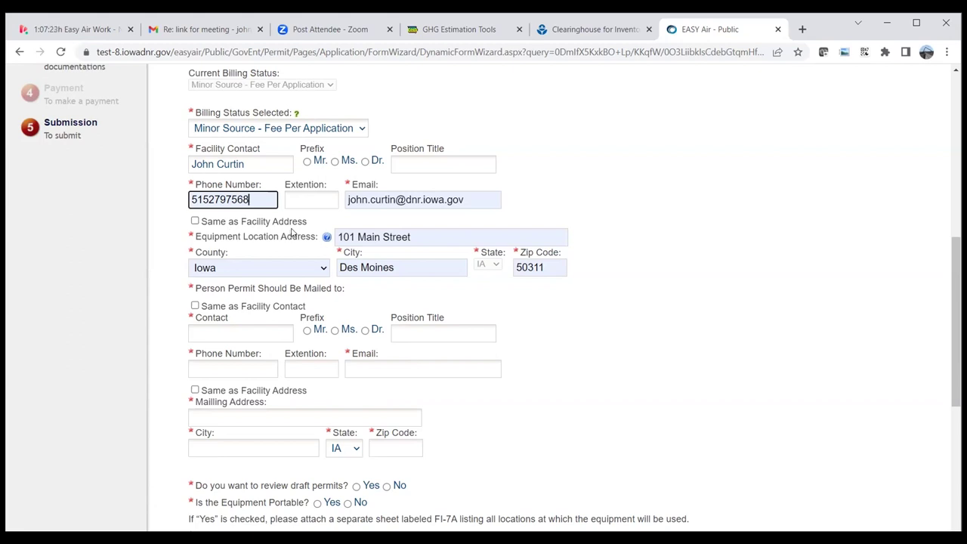
# Step: Tick 'Same as Facility Address' for equipment location and 'Same as Facility Contact' for the permit recipient
pyautogui.click(195, 222)
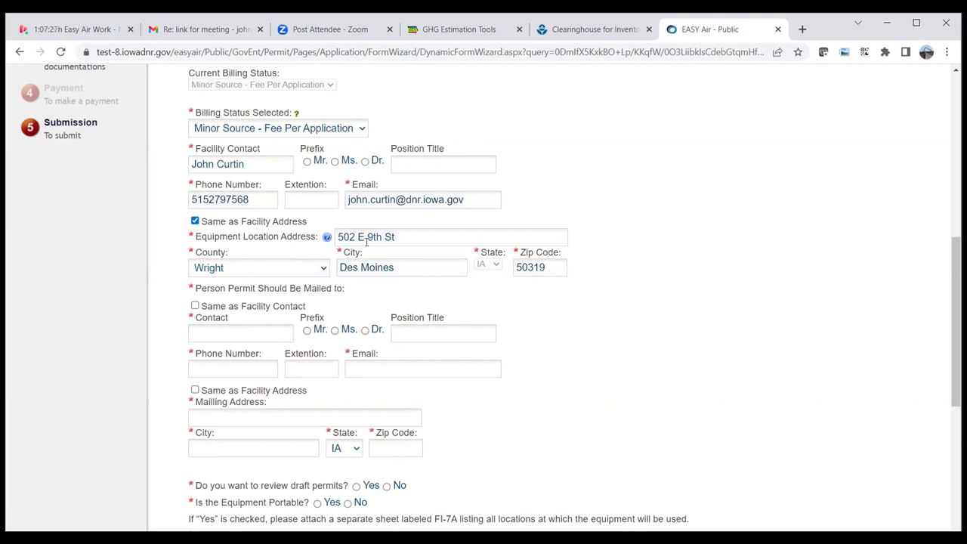
pyautogui.scroll(-2, 374, 236)
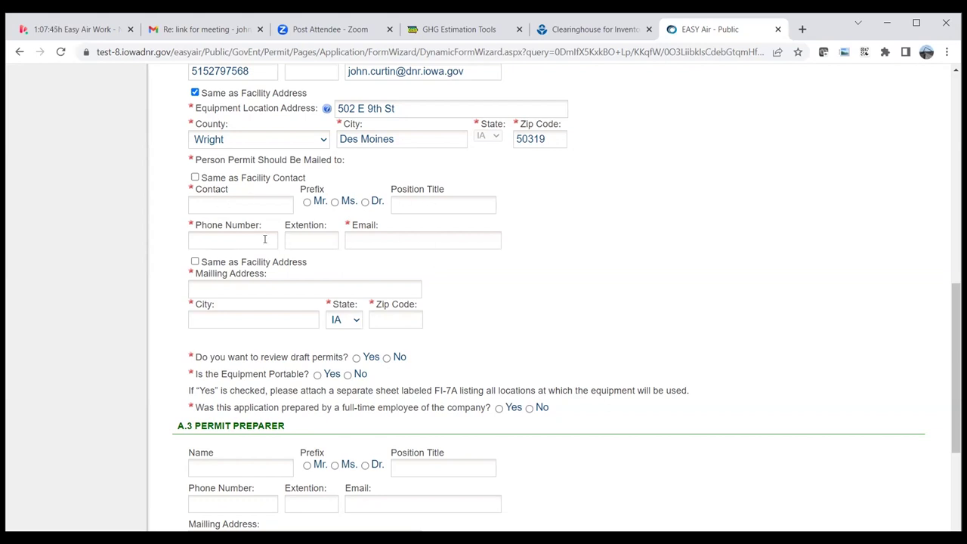
pyautogui.click(195, 178)
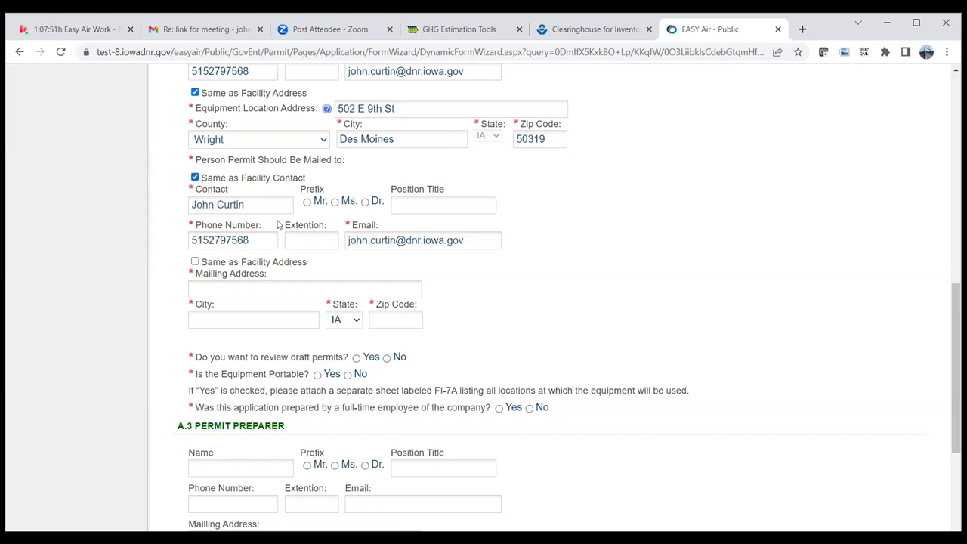
# Step: Tick 'Same as Facility Address' for the permit mailing address
pyautogui.click(252, 290)
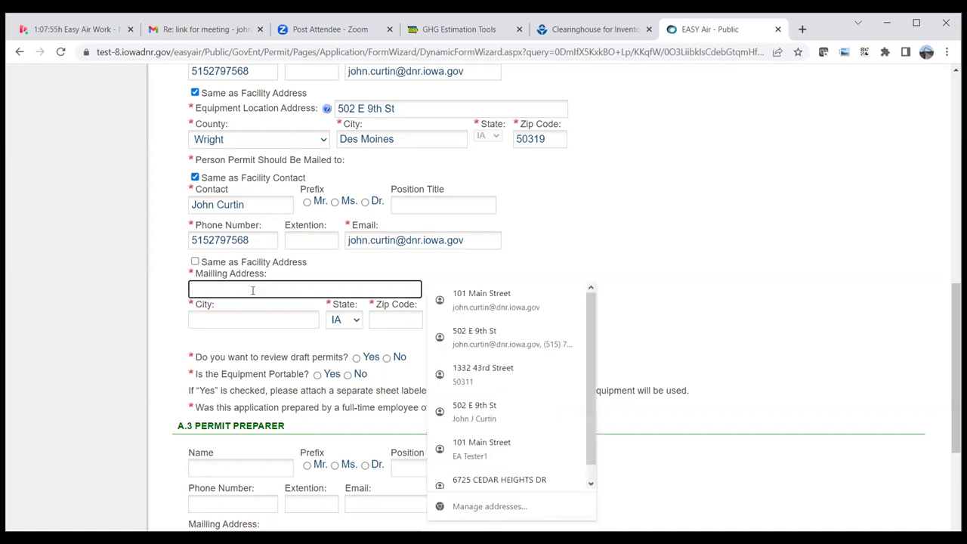
pyautogui.click(382, 261)
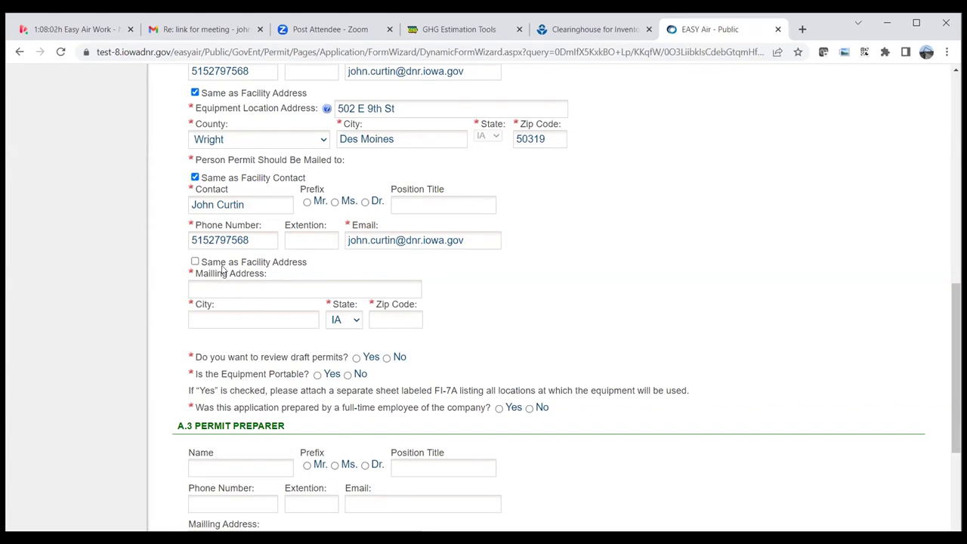
pyautogui.click(195, 262)
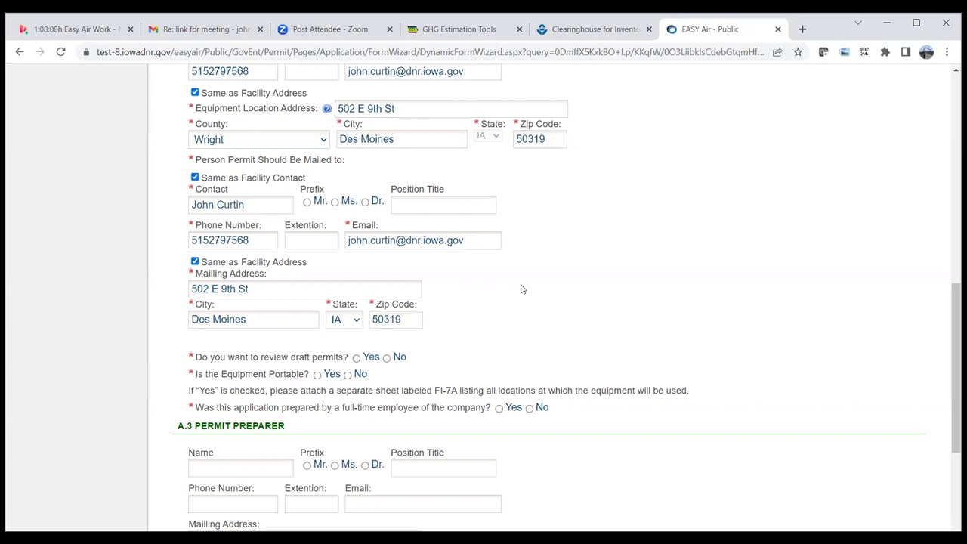
pyautogui.scroll(-1, 541, 297)
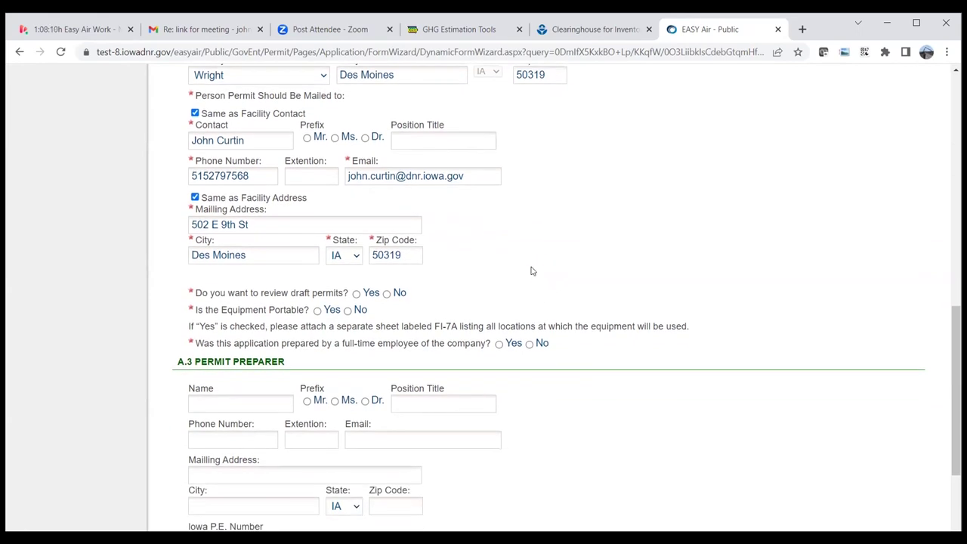
pyautogui.scroll(-1, 538, 266)
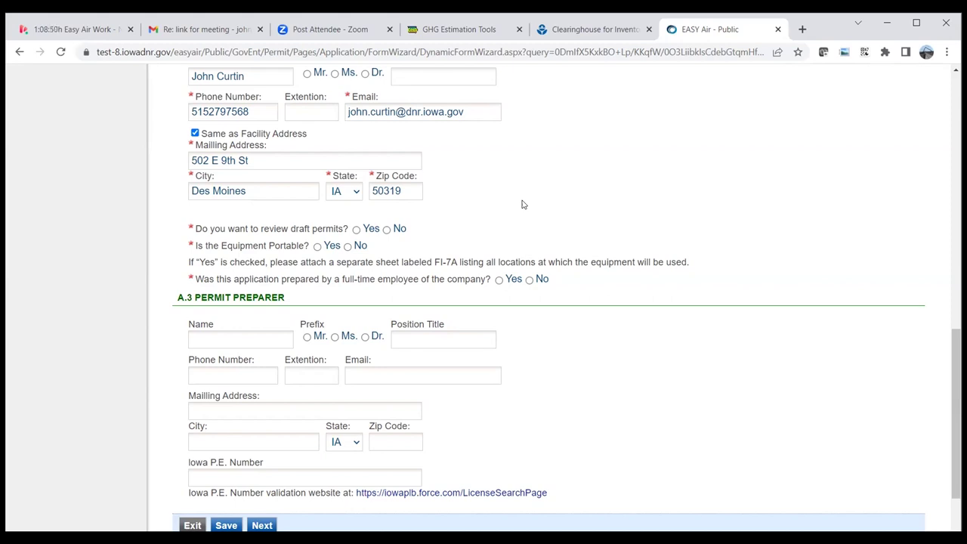
# Step: Answer Yes to 'Do you want to review draft permits?'
pyautogui.click(356, 229)
# Step: Answer No to 'Is the Equipment Portable?' and zoom the page in
pyautogui.click(347, 247)
pyautogui.scroll(3, 618, 337)
pyautogui.scroll(-3, 618, 337)
pyautogui.hotkey('ctrl', '+')
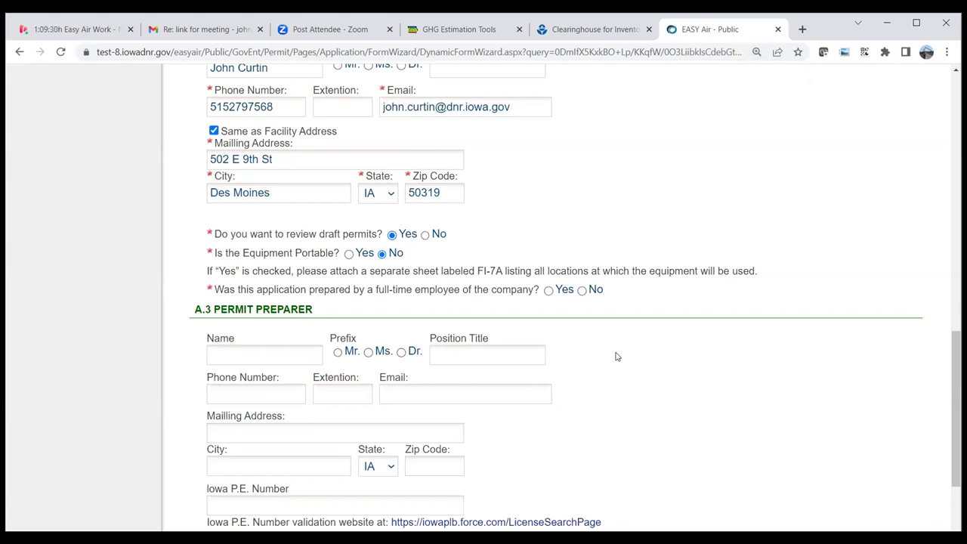
# Step: Answer Yes to the application being prepared by a full-time company employee
pyautogui.click(548, 292)
pyautogui.scroll(-3, 646, 321)
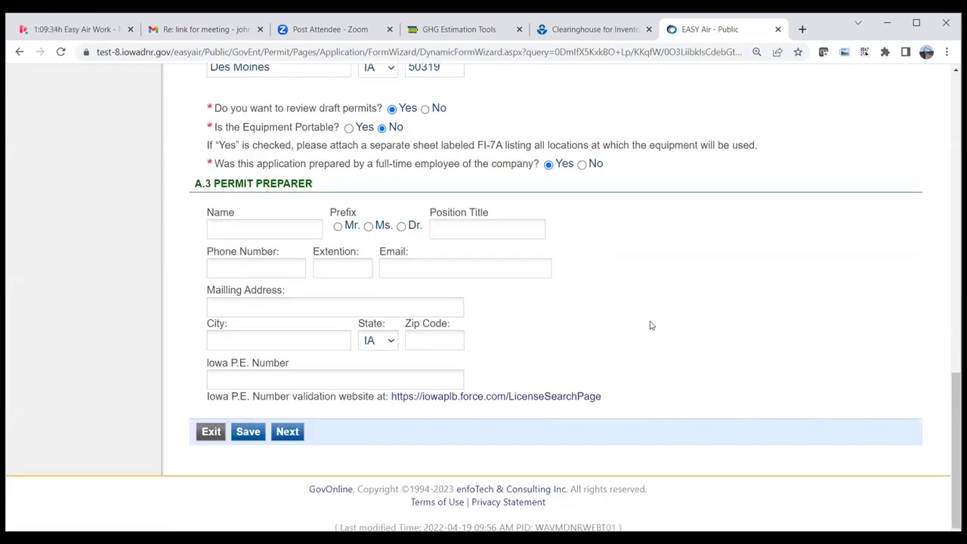
pyautogui.scroll(1, 652, 325)
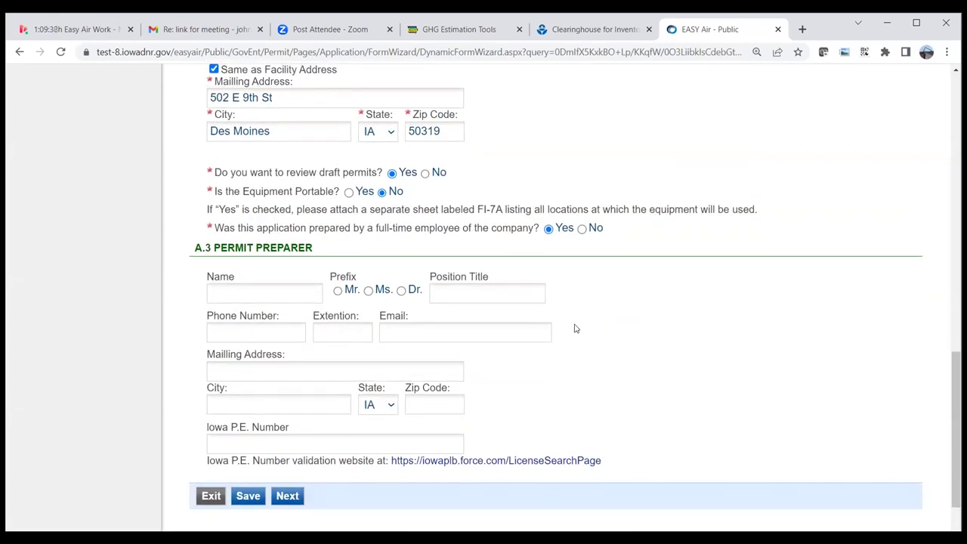
pyautogui.scroll(-1, 575, 330)
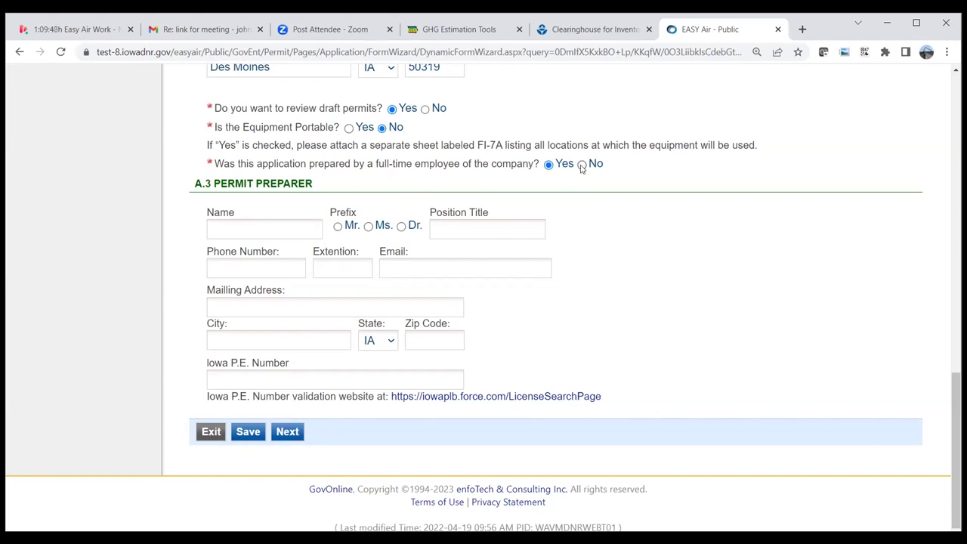
# Step: Change the full-time employee answer to No and view the P.E. signature document PDF
pyautogui.click(582, 164)
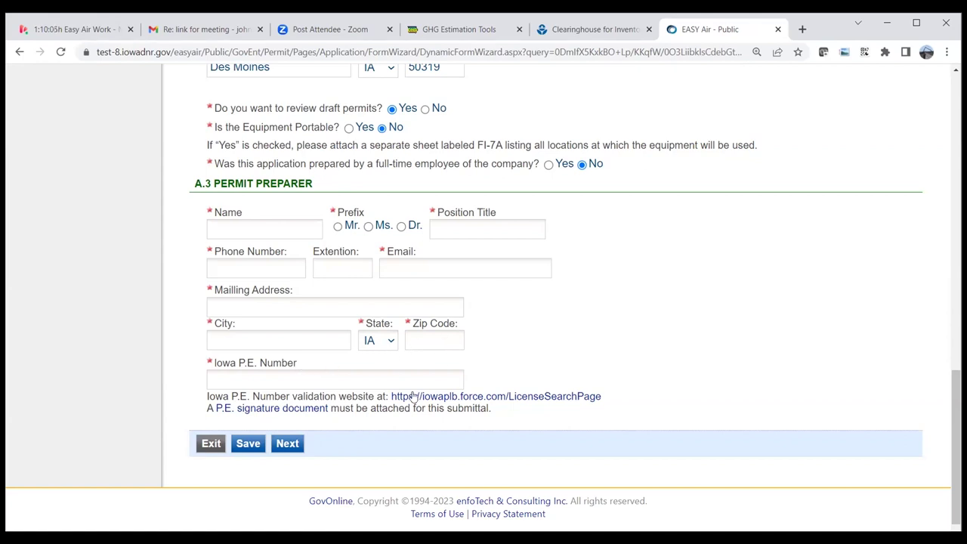
pyautogui.click(289, 409)
pyautogui.scroll(-1, 648, 308)
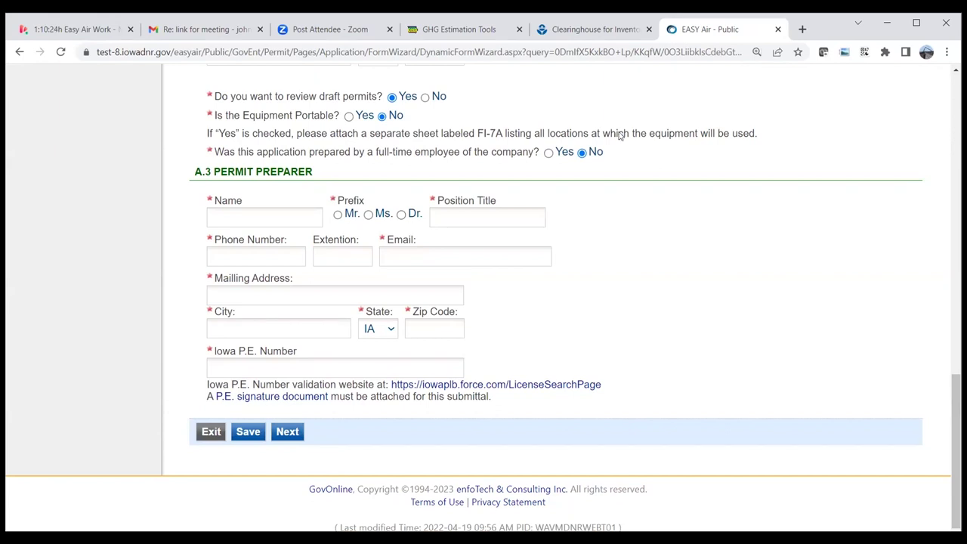
pyautogui.scroll(2, 498, 335)
pyautogui.scroll(-1, 496, 332)
pyautogui.scroll(1, 506, 323)
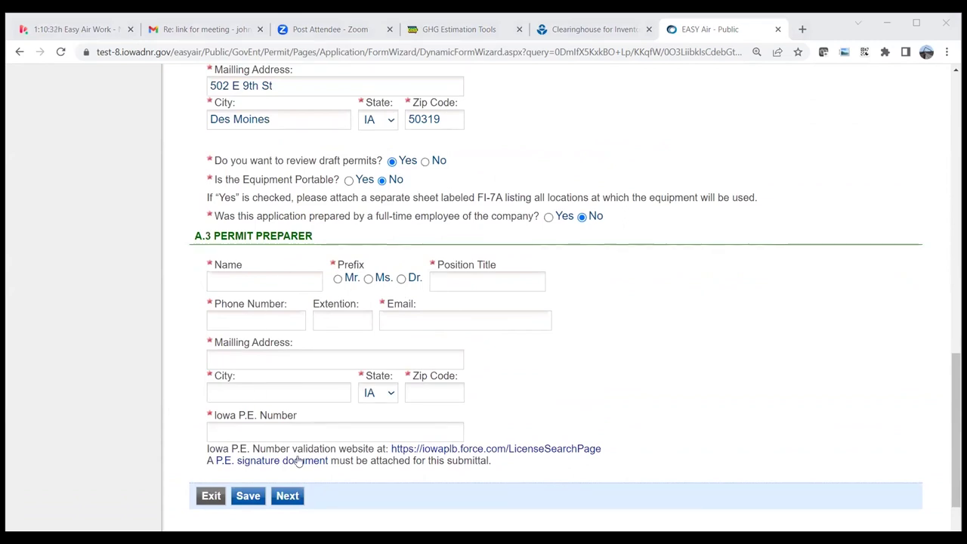
pyautogui.scroll(-1, 297, 461)
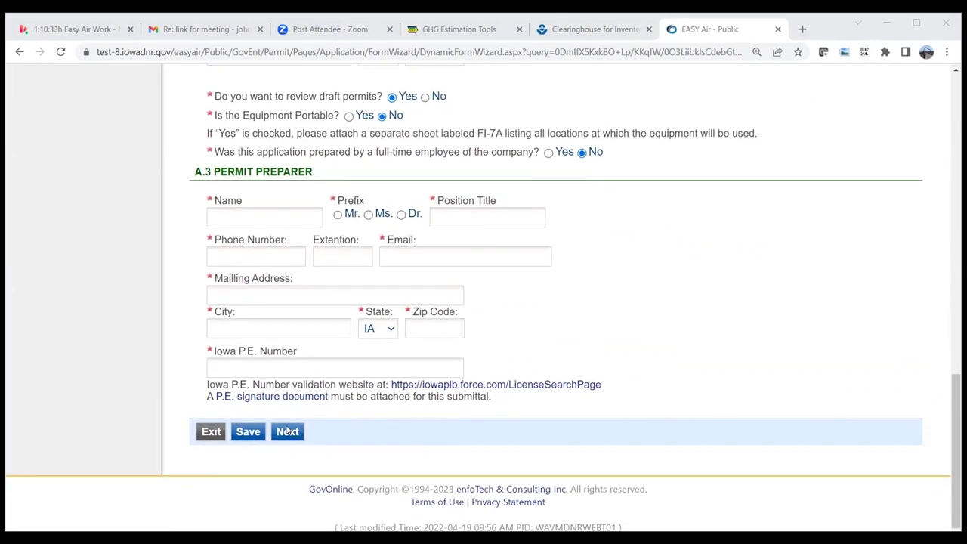
# Step: Save the Facility Information form and review the flagged Permit Preparer fields
pyautogui.click(244, 432)
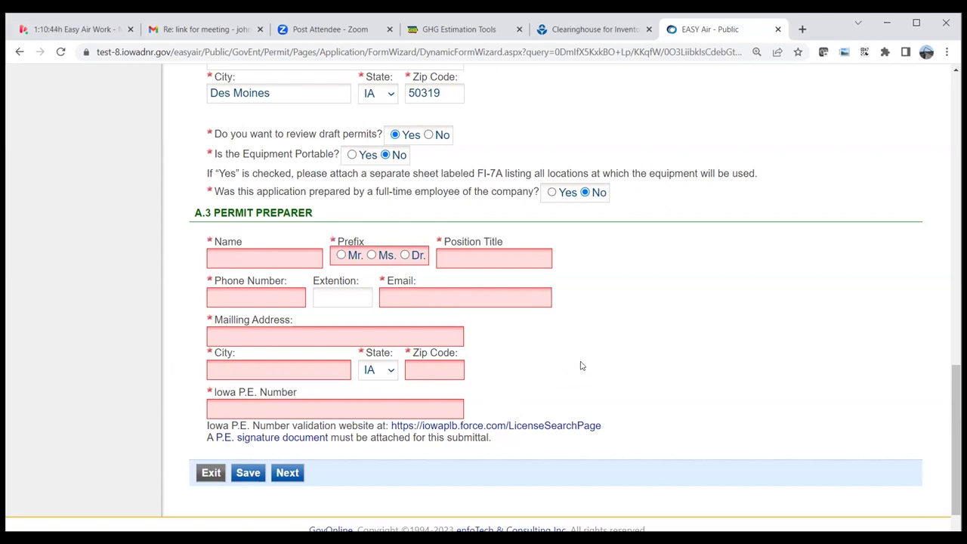
pyautogui.scroll(10, 582, 364)
pyautogui.scroll(5, 582, 364)
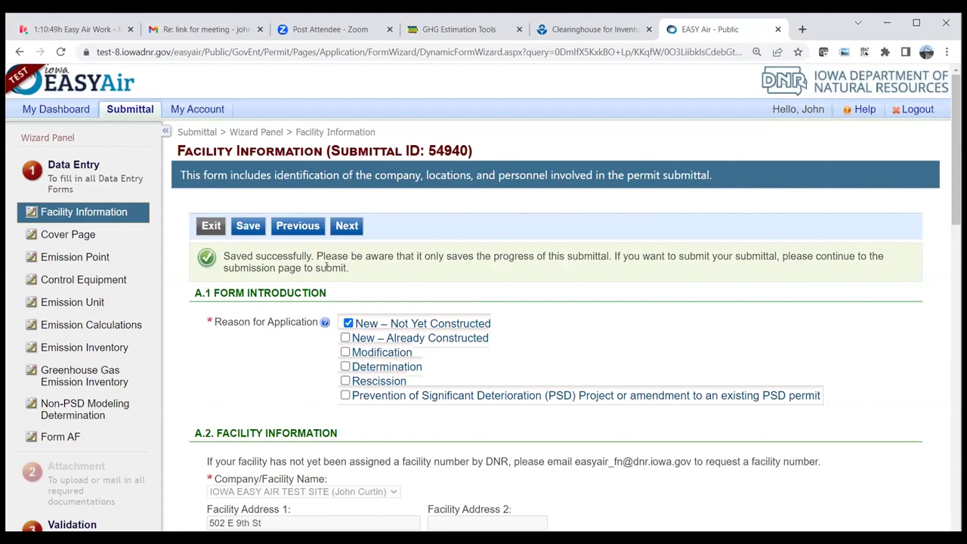
pyautogui.scroll(-5, 326, 272)
pyautogui.scroll(-8, 326, 272)
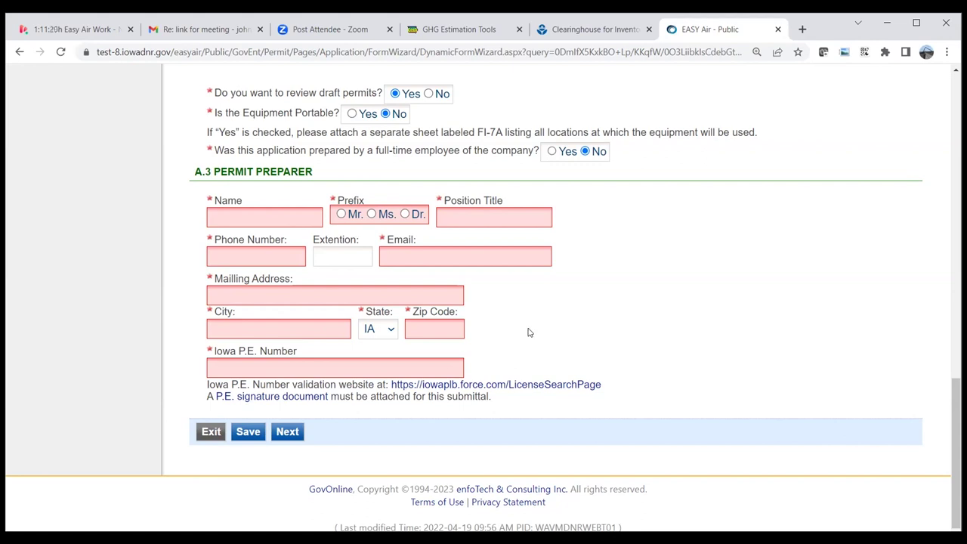
# Step: Answer Yes to the full-time employee question, save the form, and advance to Cover Page
pyautogui.click(553, 152)
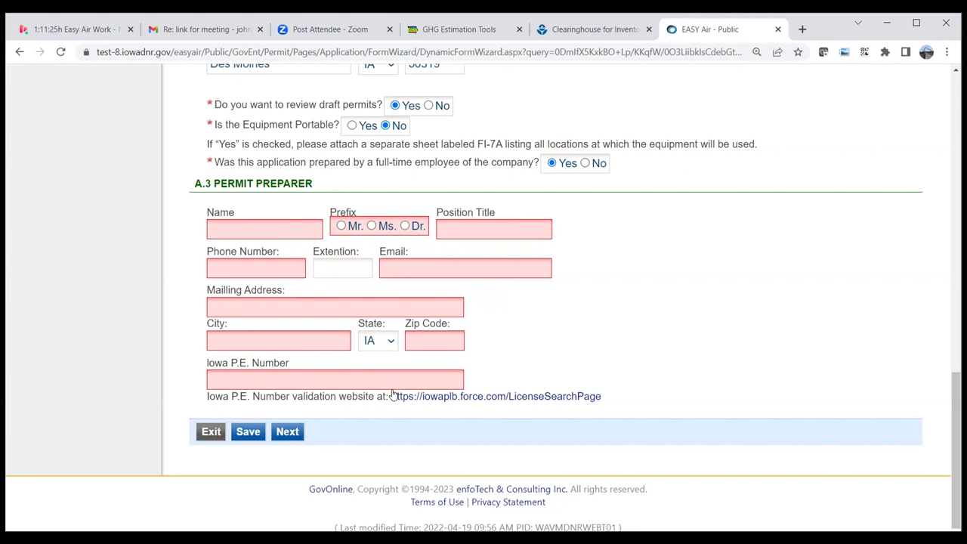
pyautogui.click(248, 437)
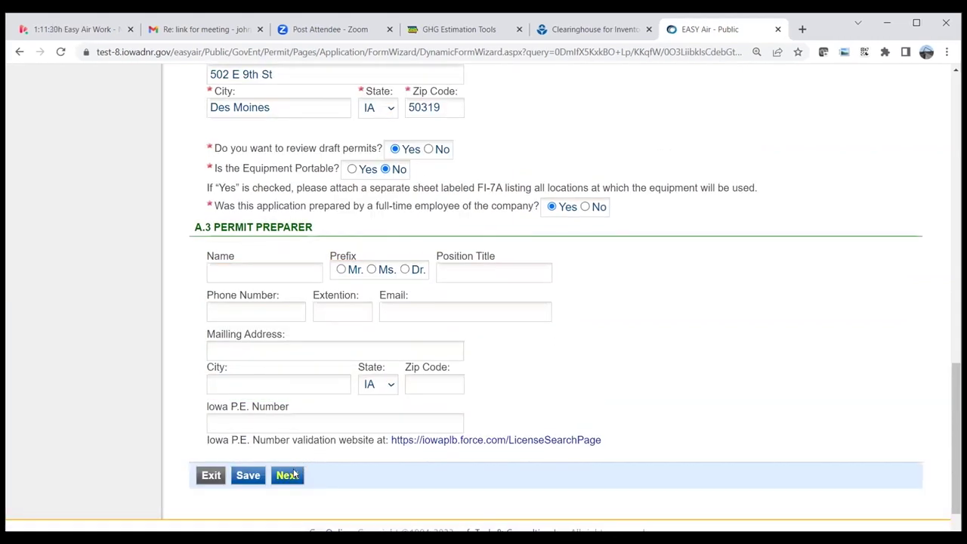
pyautogui.click(295, 476)
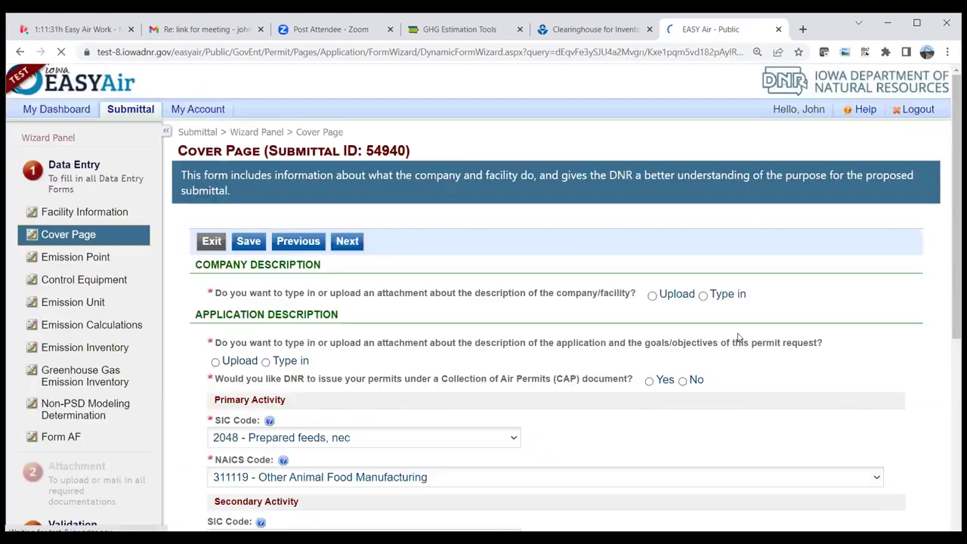
# Step: Review the Cover Page, then return to the Facility Information form via the Wizard Panel
pyautogui.scroll(-5, 737, 337)
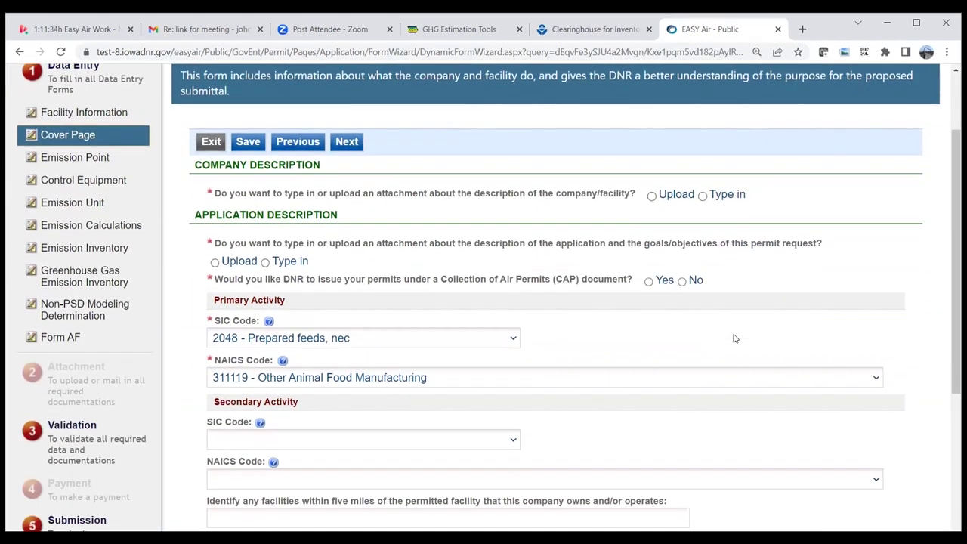
pyautogui.scroll(4, 690, 325)
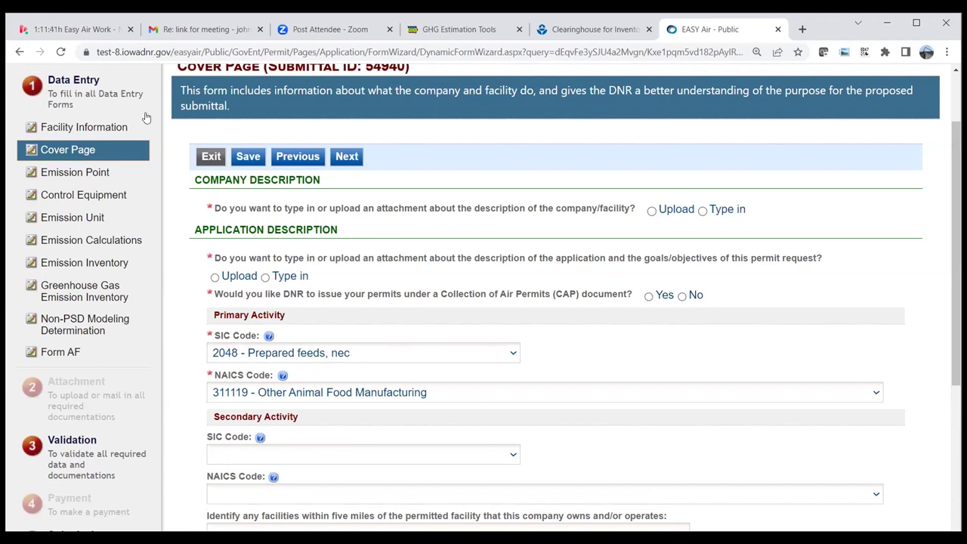
pyautogui.click(105, 132)
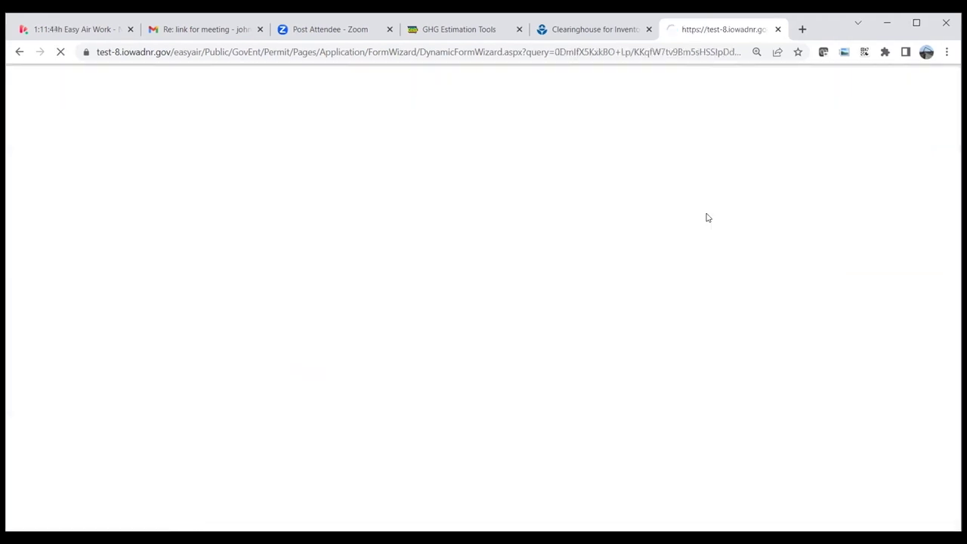
pyautogui.scroll(15, 730, 272)
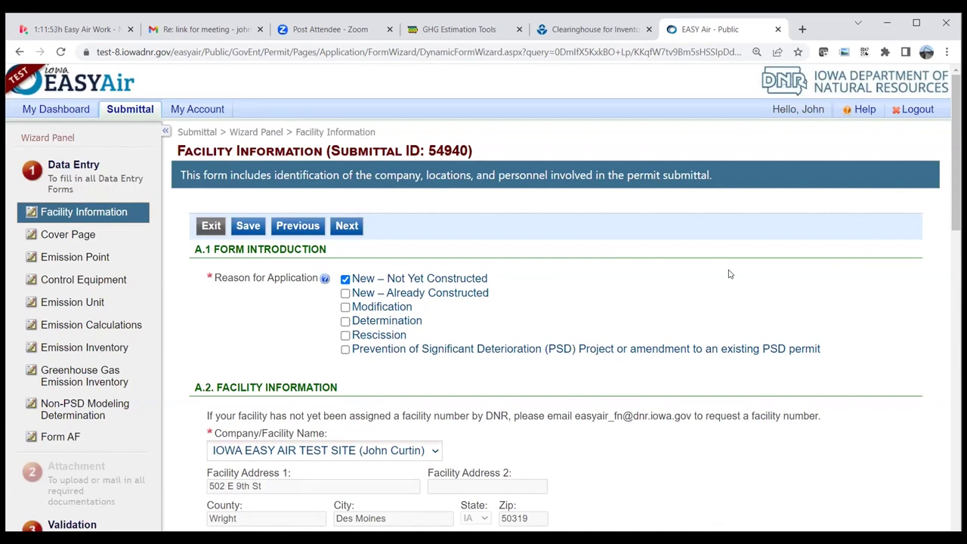
pyautogui.scroll(-1, 730, 273)
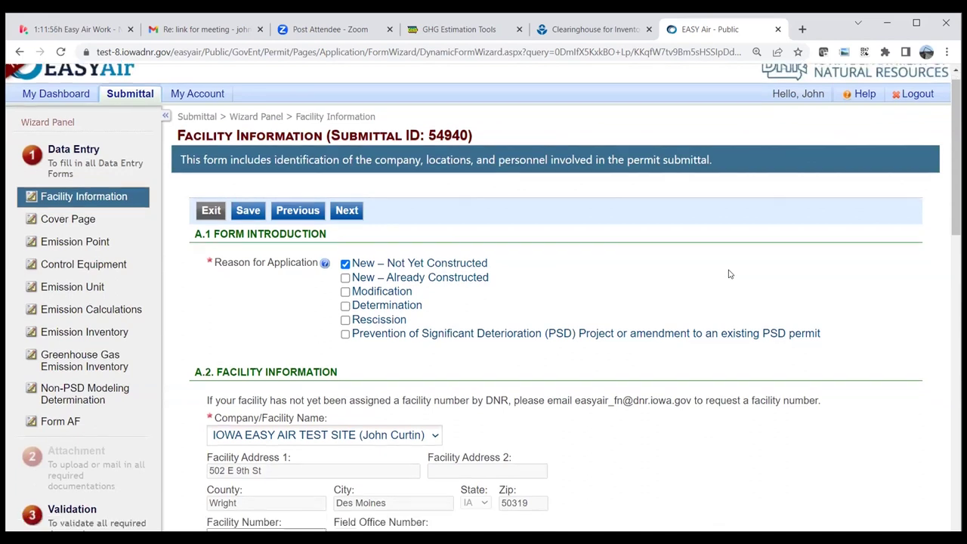
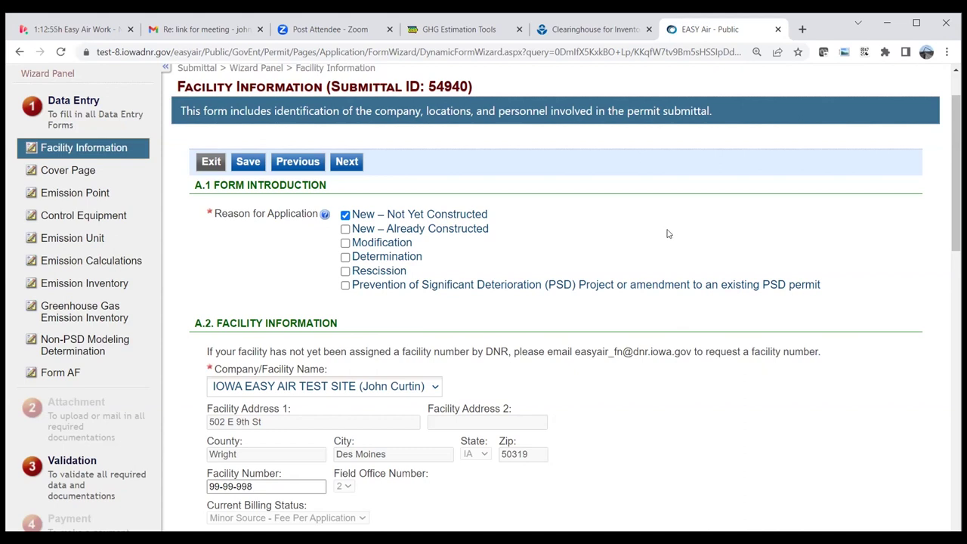
# Step: Finish the Facility Information form and advance to submittal 54940's Cover Page
pyautogui.scroll(-7, 668, 235)
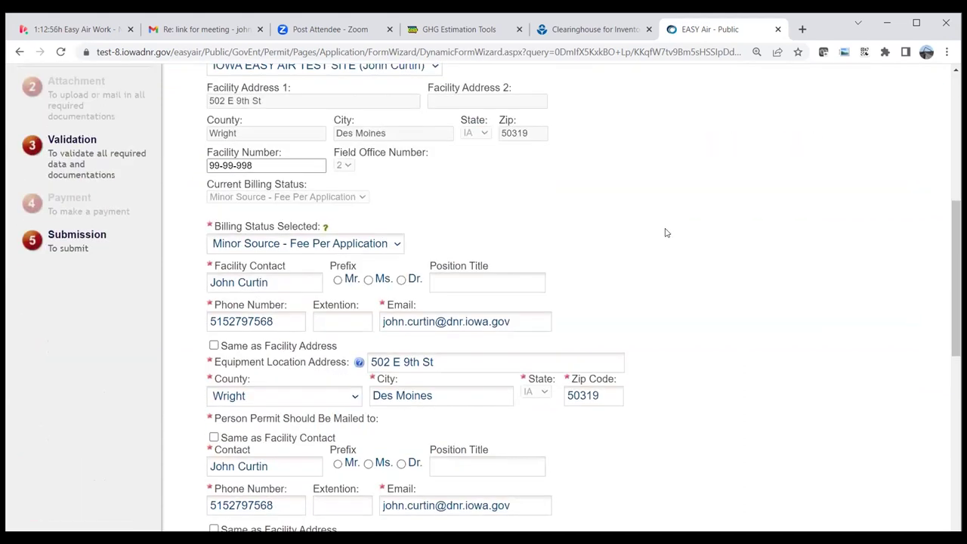
pyautogui.scroll(-2, 667, 231)
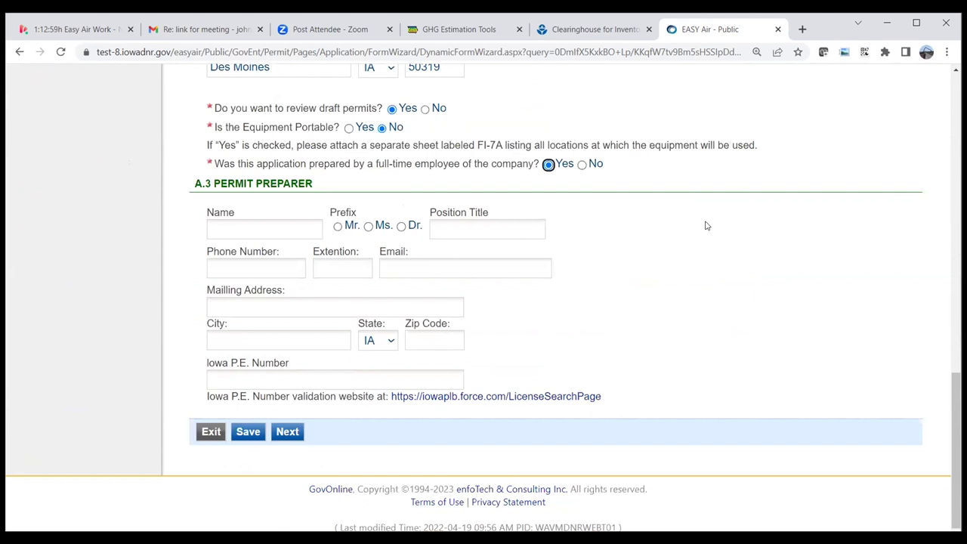
pyautogui.click(288, 432)
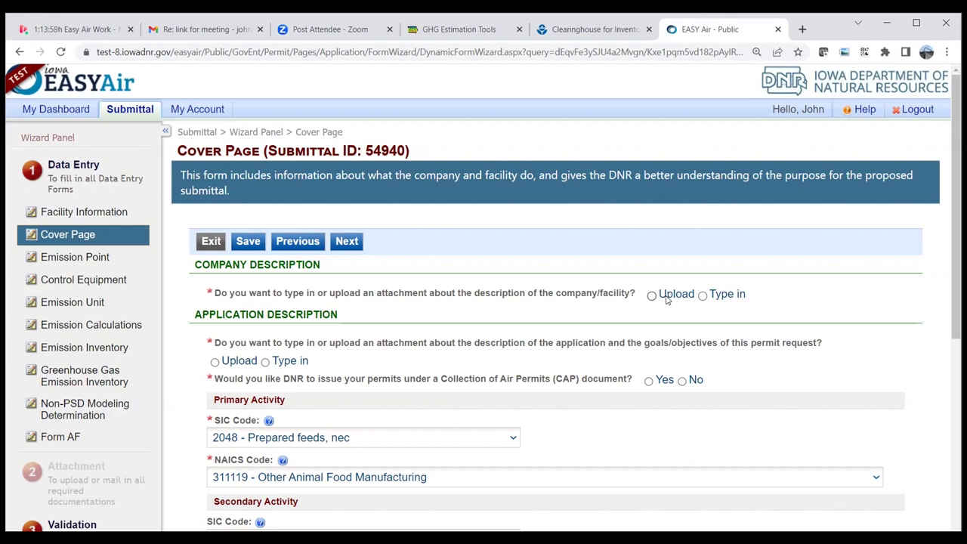
# Step: Enter the company description as 'Prepared Feed Manufacturing' using the Type in option
pyautogui.click(702, 297)
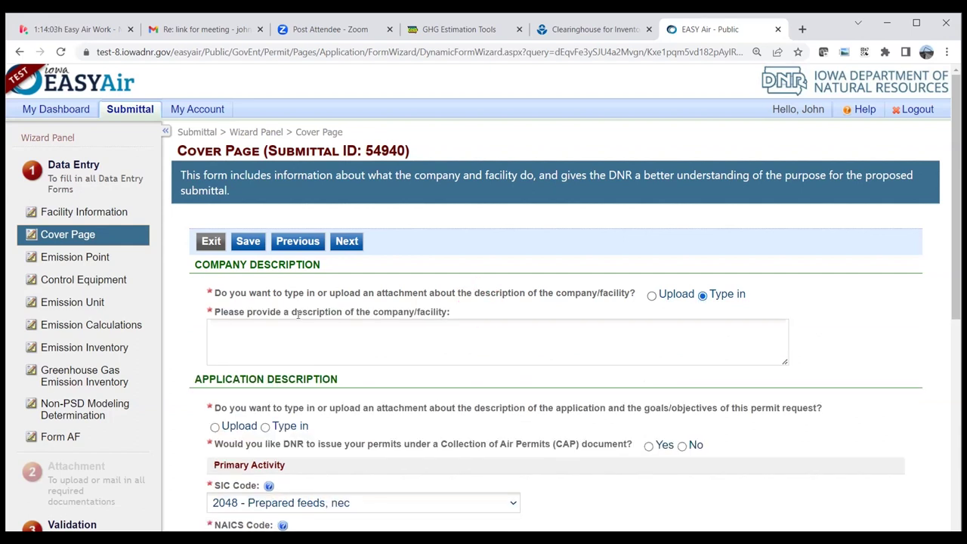
pyautogui.click(252, 326)
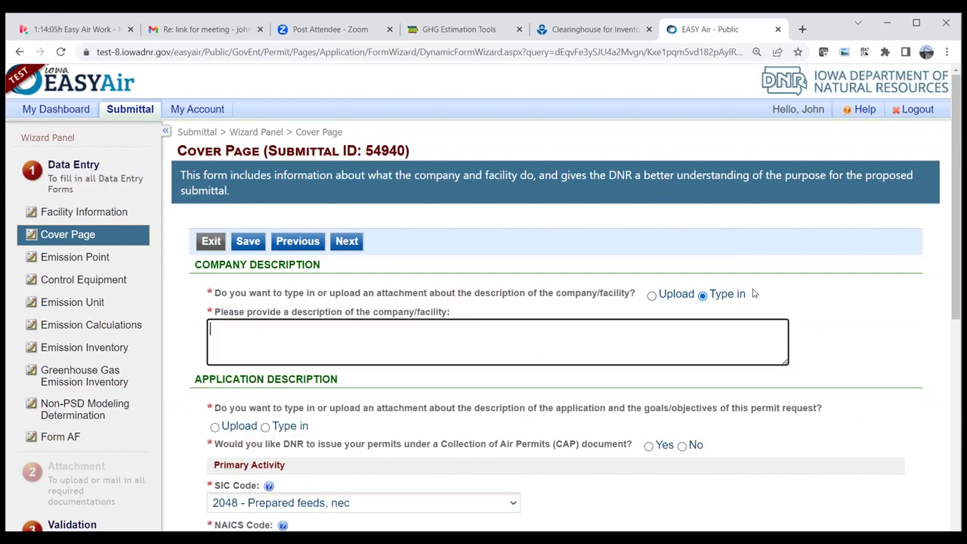
pyautogui.write('Prepared Feed')
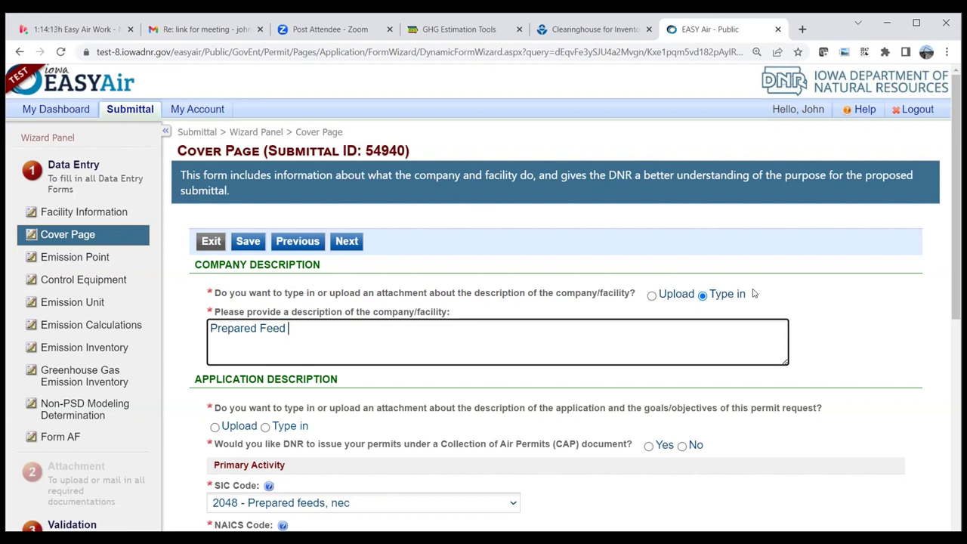
pyautogui.write(' Manufacturing')
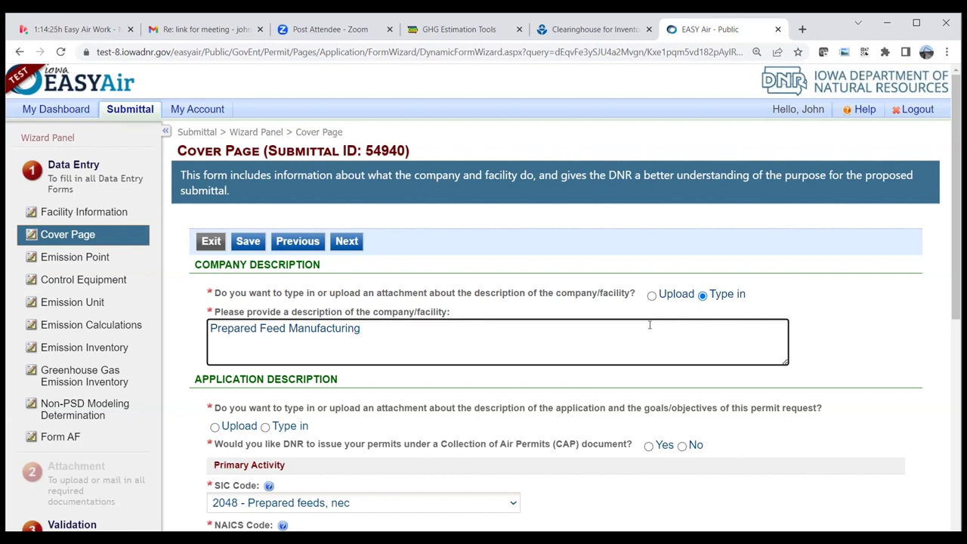
pyautogui.scroll(-3, 650, 325)
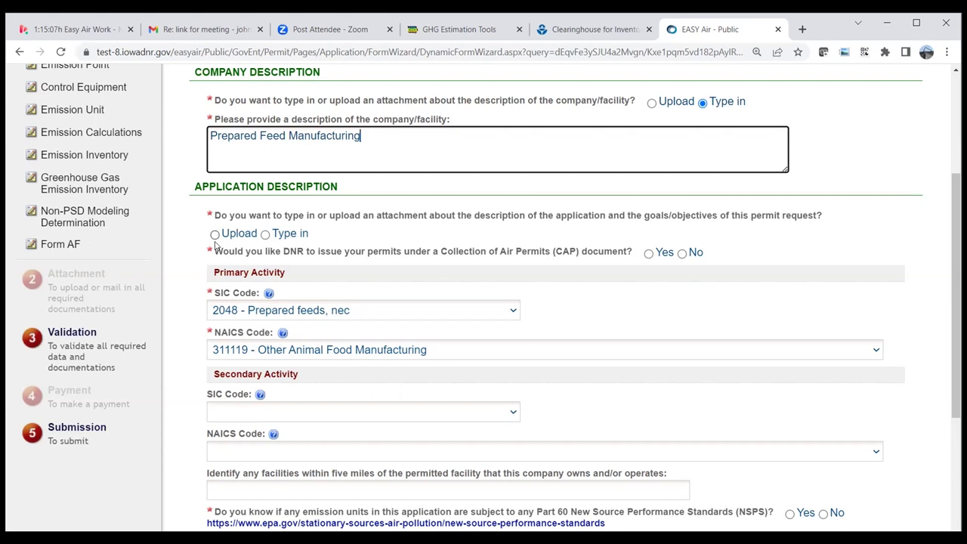
# Step: Describe the application as 'new grain receiving and hammermill' and answer No to the CAP question
pyautogui.click(265, 235)
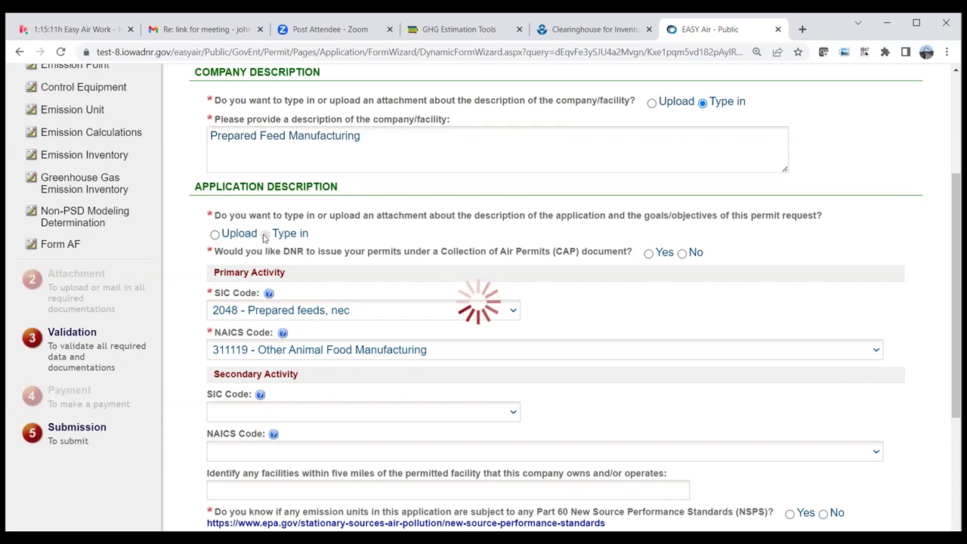
pyautogui.click(266, 264)
pyautogui.write('new ')
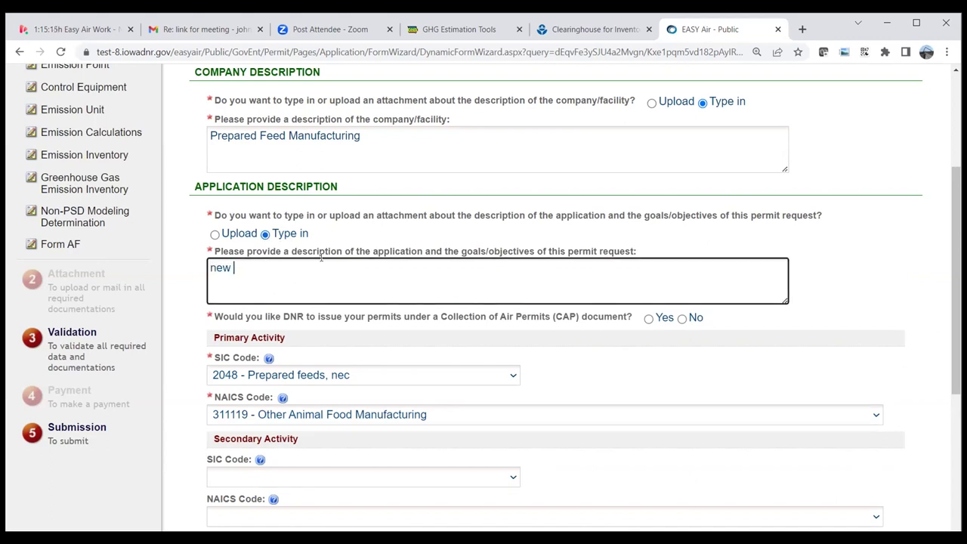
pyautogui.write('grain receiving and hammer')
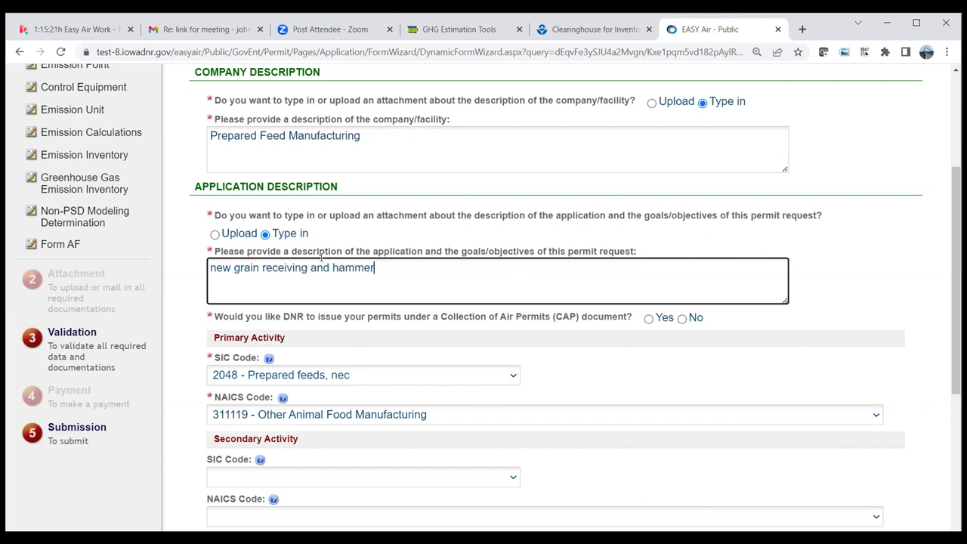
pyautogui.write('mill')
pyautogui.click(680, 320)
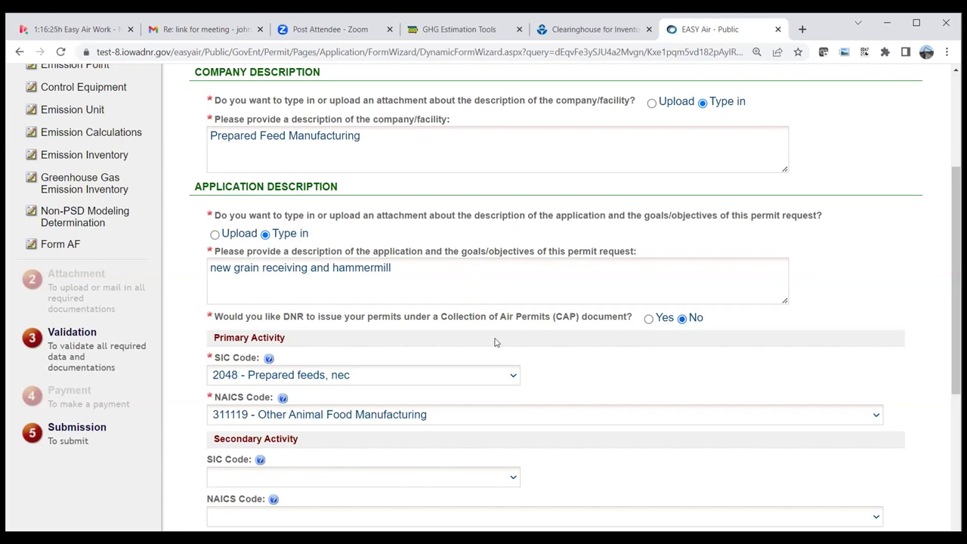
pyautogui.scroll(-2, 383, 355)
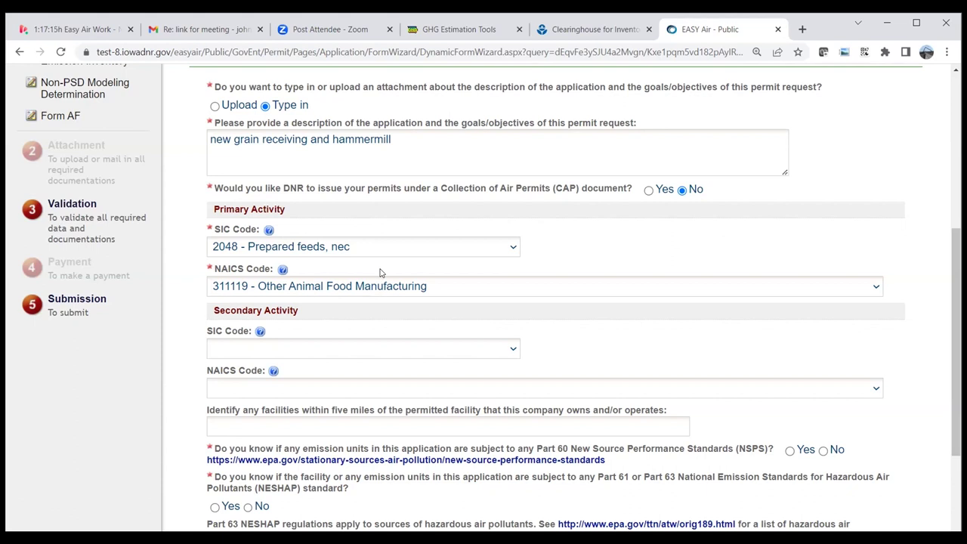
pyautogui.moveTo(270, 235)
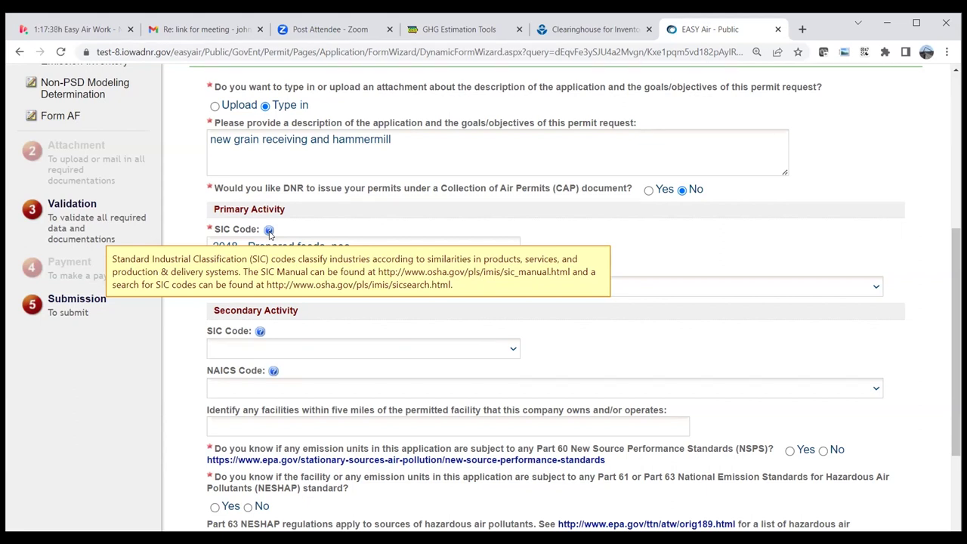
pyautogui.click(513, 250)
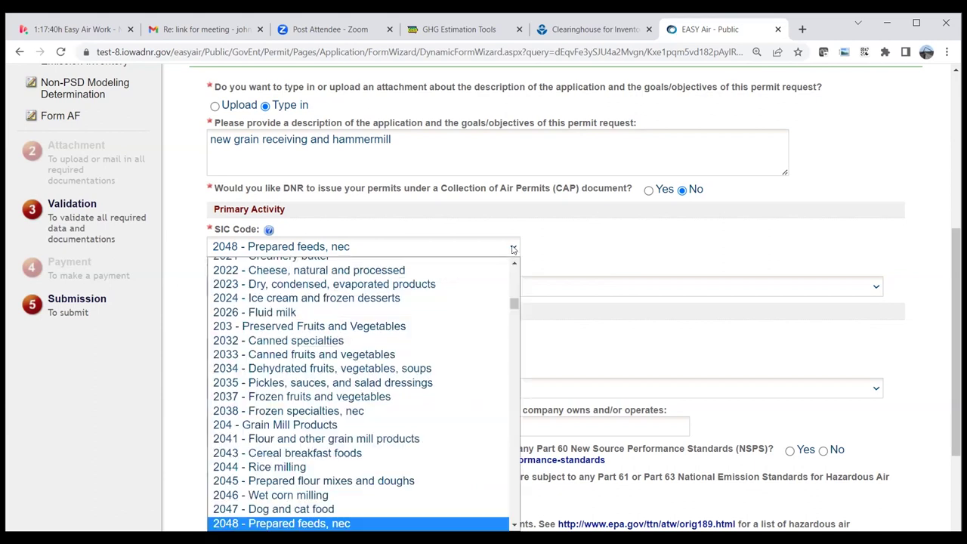
pyautogui.scroll(1, 479, 304)
pyautogui.moveTo(516, 305); pyautogui.dragTo(511, 382)
pyautogui.scroll(20, 499, 323)
pyautogui.scroll(-7, 499, 302)
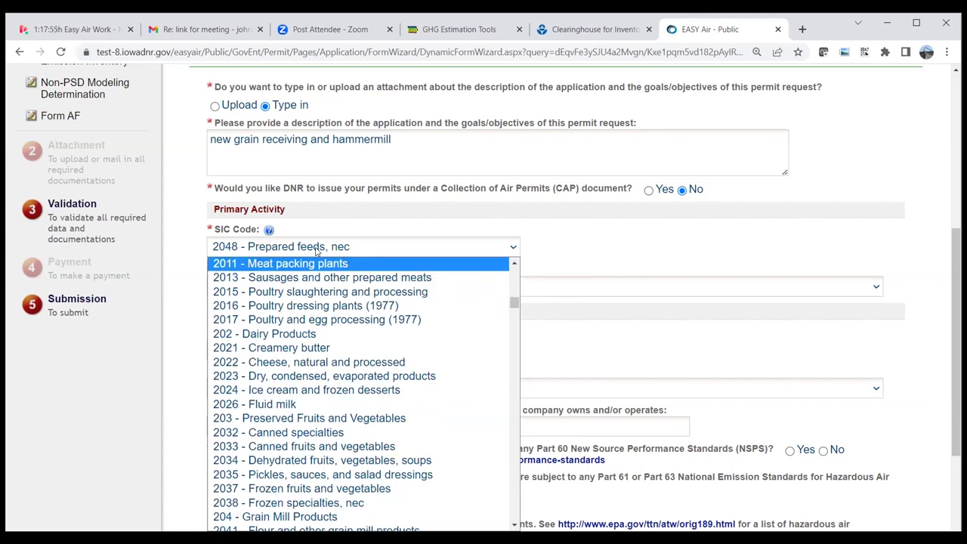
pyautogui.click(531, 285)
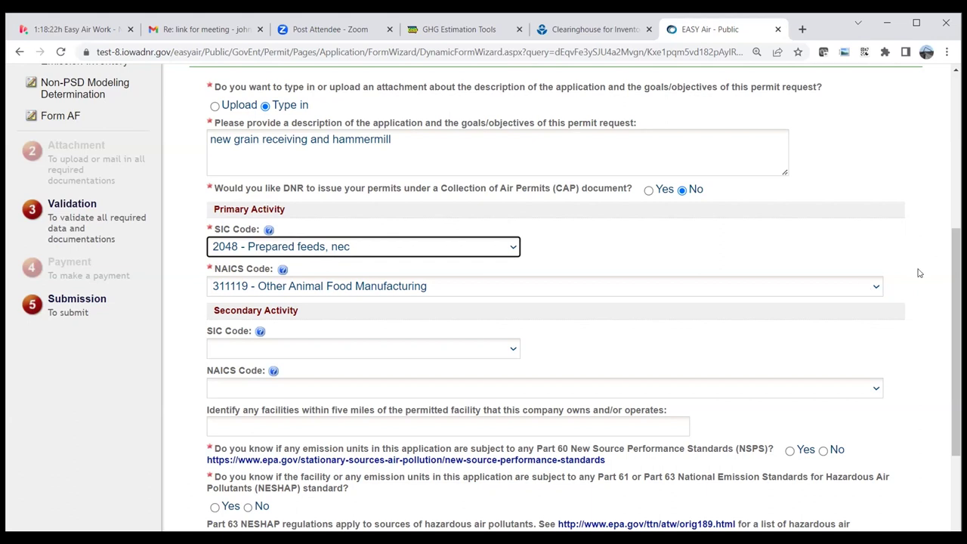
# Step: Answer Yes to the Part 60 NSPS question, revealing the emission unit/subpart listing field
pyautogui.scroll(-1, 326, 315)
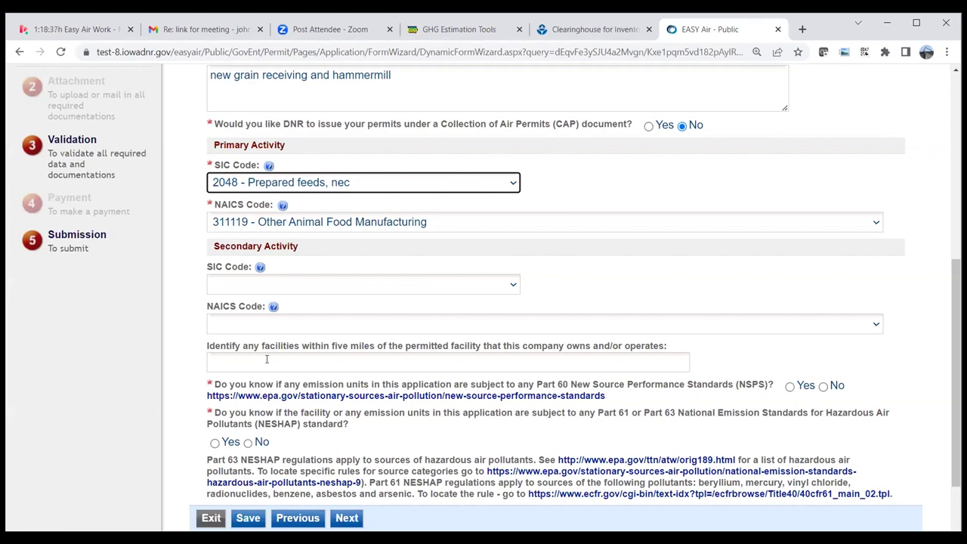
pyautogui.scroll(-2, 316, 347)
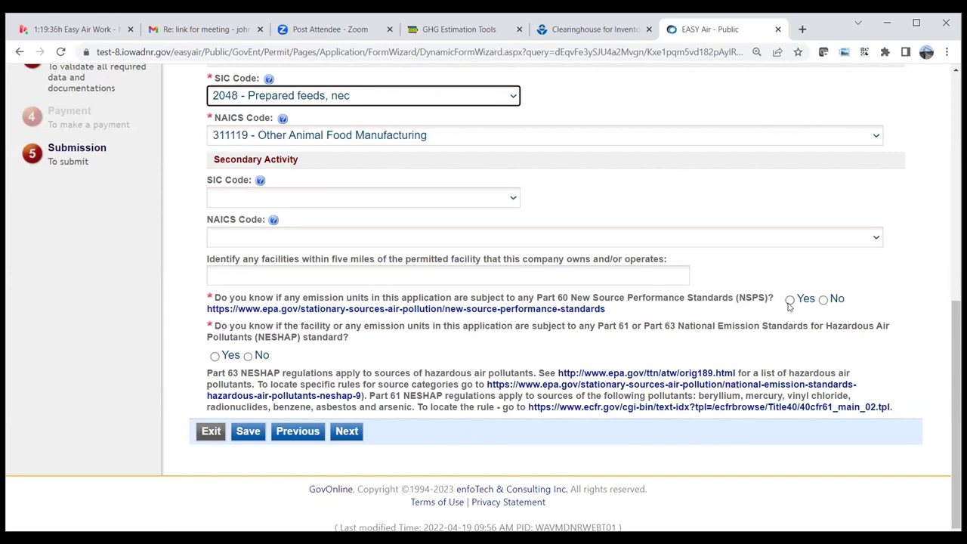
pyautogui.click(790, 300)
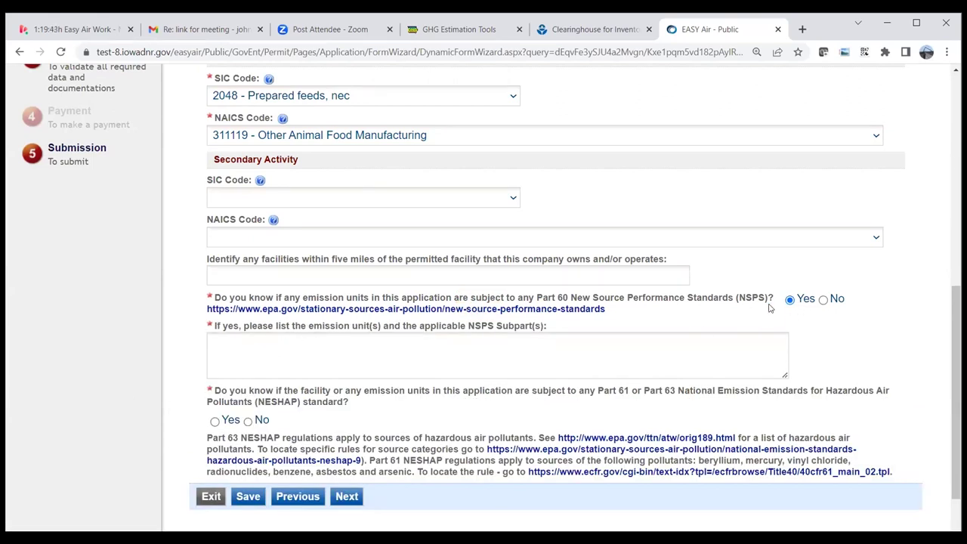
# Step: Open the EPA New Source Performance Standards page and browse its 40 CFR 60 subpart table
pyautogui.click(522, 309)
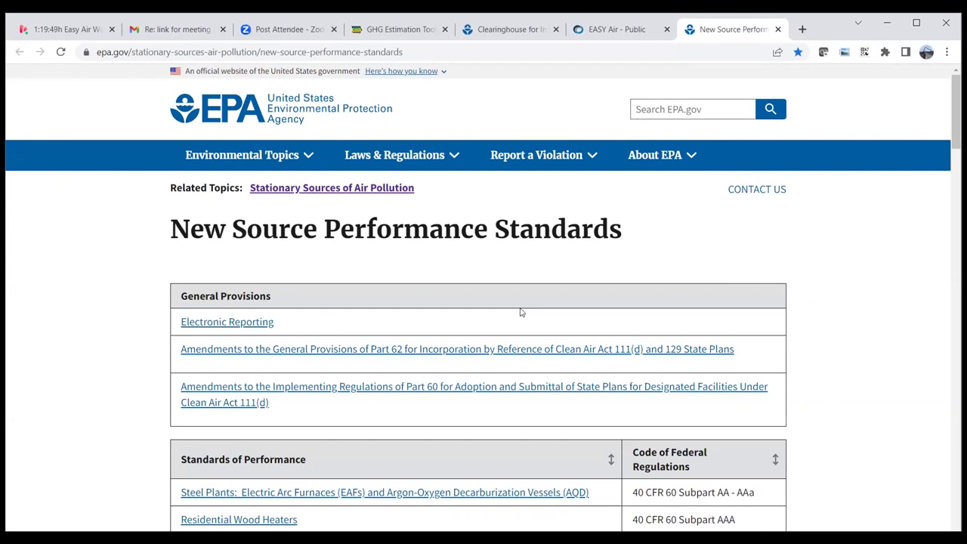
pyautogui.scroll(-9, 542, 392)
pyautogui.scroll(5, 542, 391)
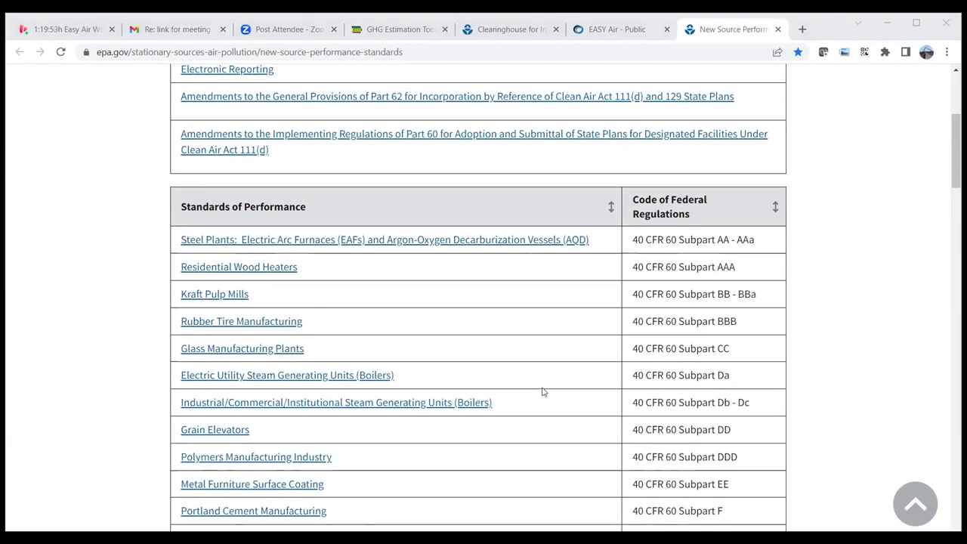
pyautogui.scroll(4, 542, 392)
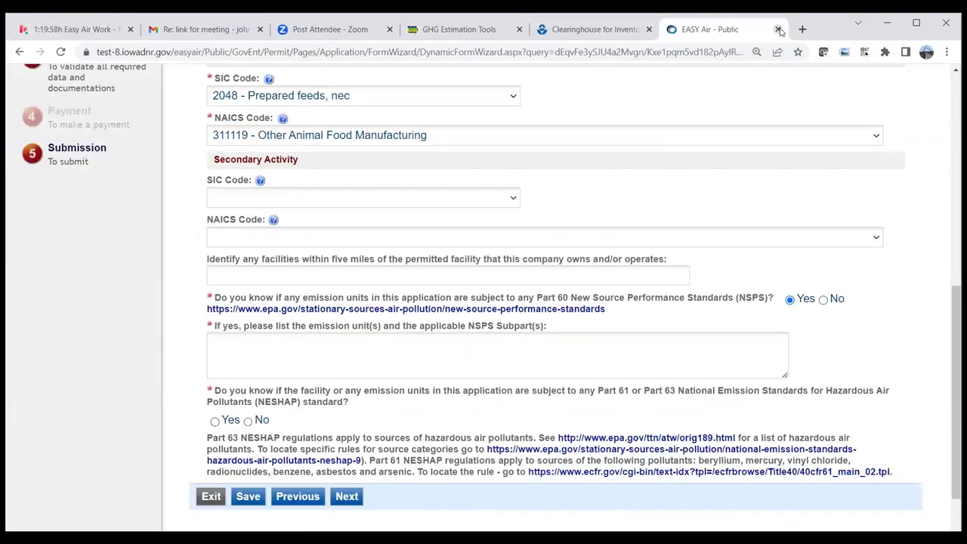
# Step: Close the EPA page and change the Part 60 NSPS answer to No
pyautogui.click(778, 29)
pyautogui.click(823, 300)
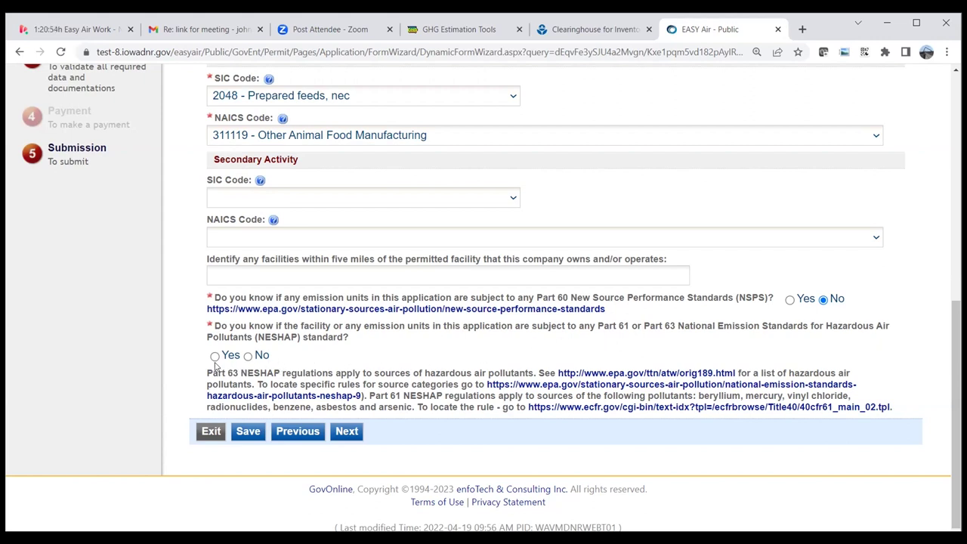
# Step: Answer Yes to the NESHAP question, listing 'facilty, Subpart 7D' as the applicable subpart
pyautogui.click(214, 358)
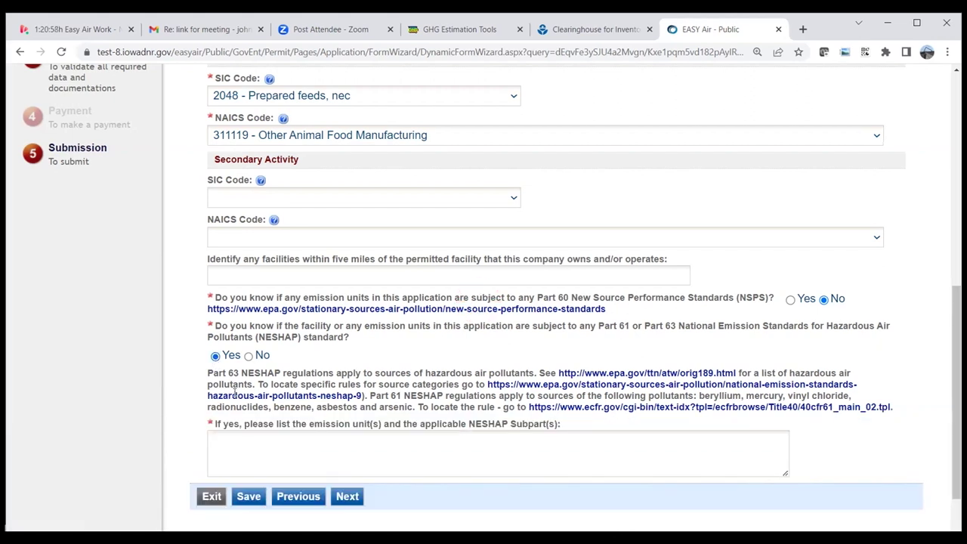
pyautogui.click(244, 439)
pyautogui.write('facilty')
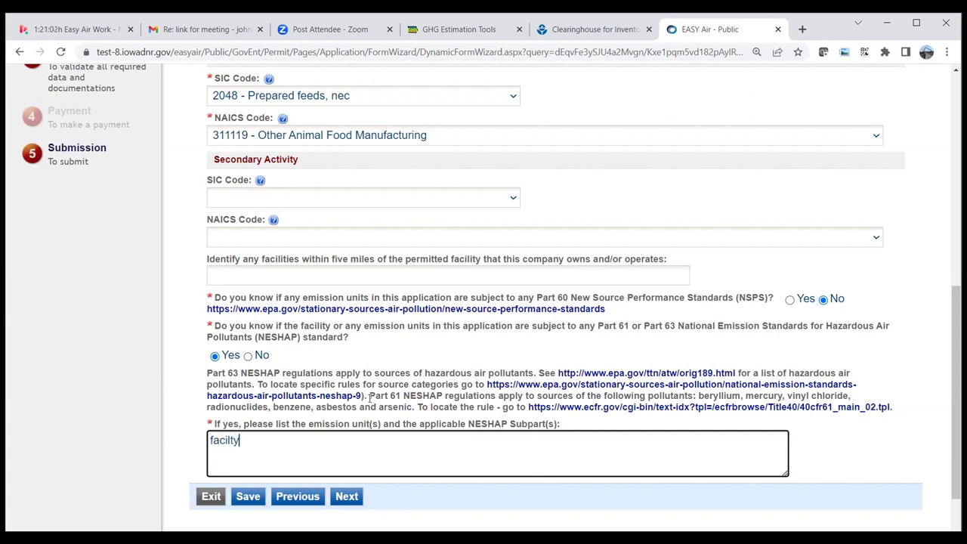
pyautogui.write(', Subpart 7D')
pyautogui.scroll(-1, 438, 311)
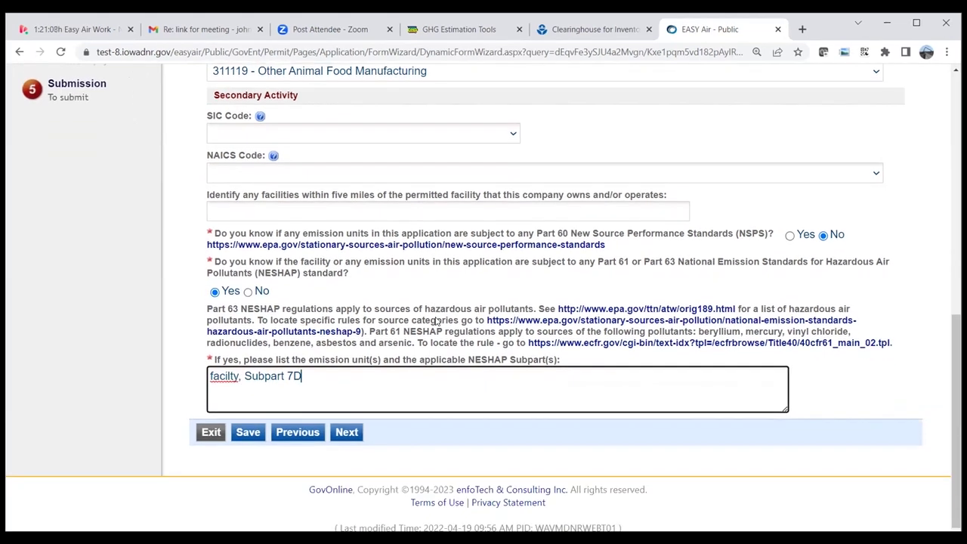
pyautogui.scroll(1, 438, 311)
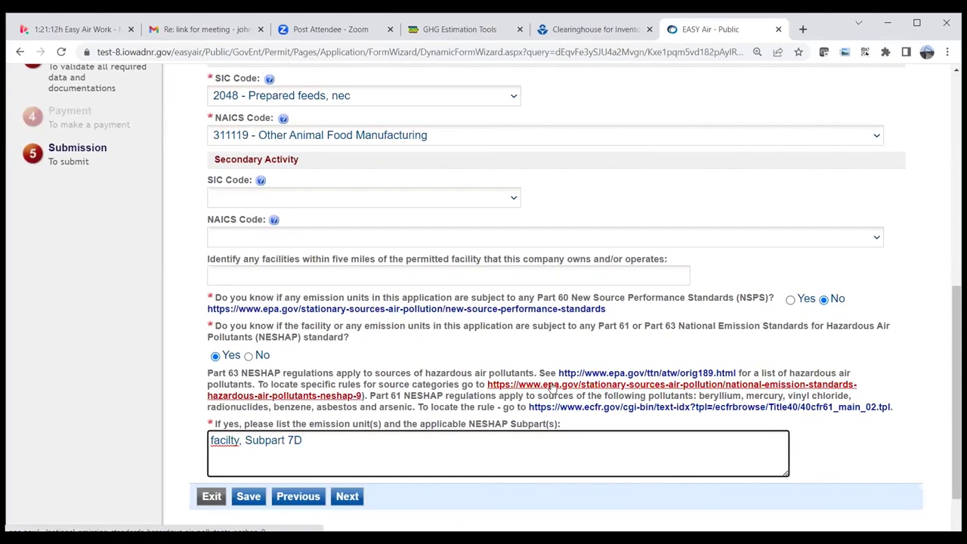
pyautogui.scroll(-1, 544, 387)
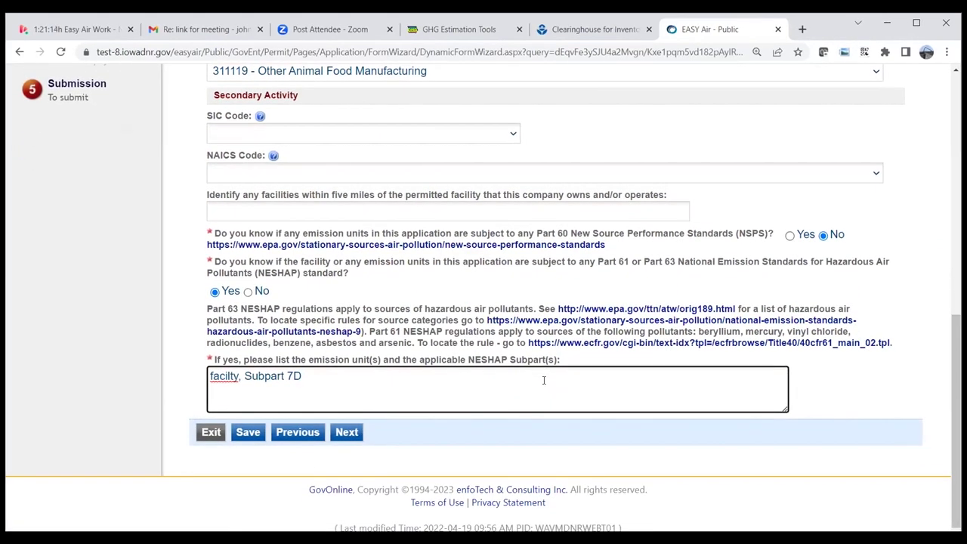
pyautogui.scroll(6, 535, 369)
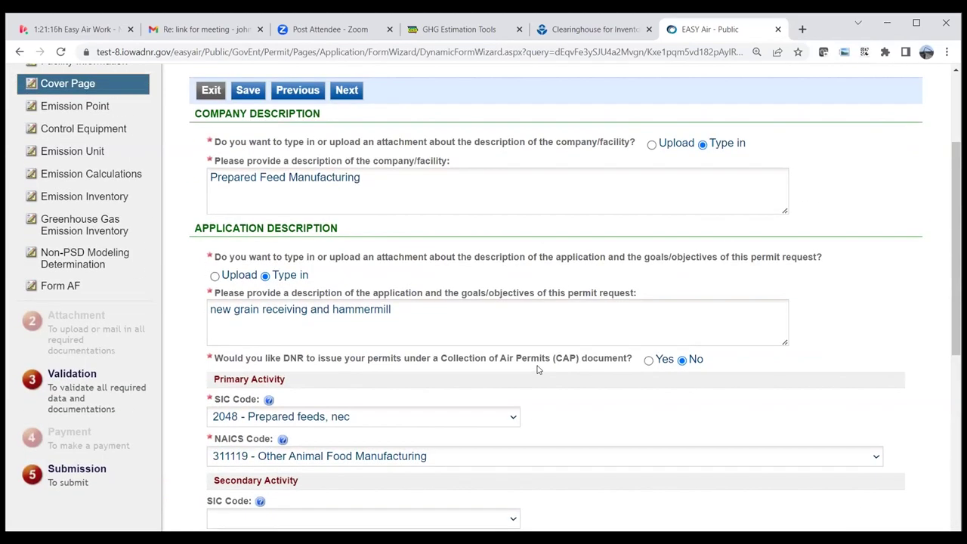
pyautogui.scroll(1, 539, 368)
pyautogui.scroll(1, 538, 368)
pyautogui.scroll(-1, 537, 367)
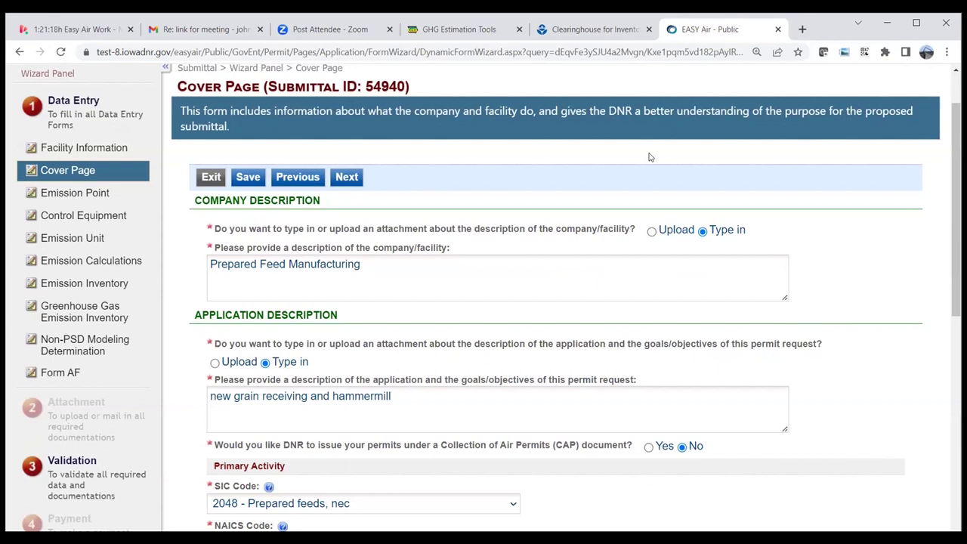
pyautogui.scroll(-8, 648, 157)
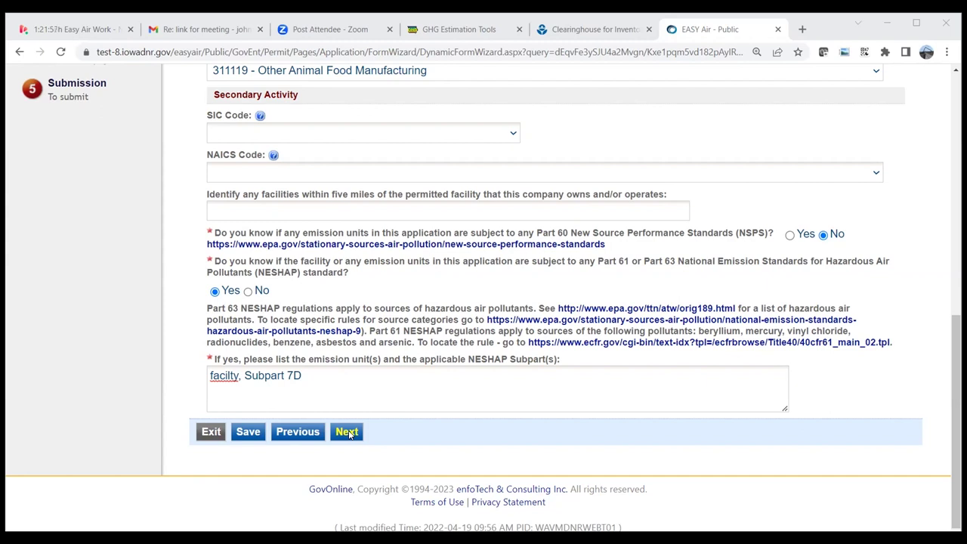
# Step: Advance to the Emission Point page and review the 26 existing emission points
pyautogui.click(349, 432)
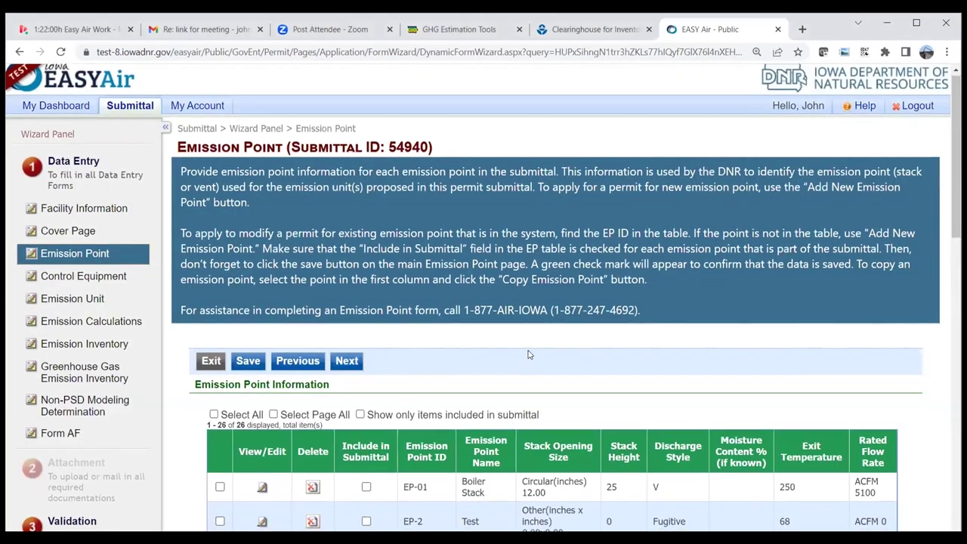
pyautogui.scroll(-2, 529, 355)
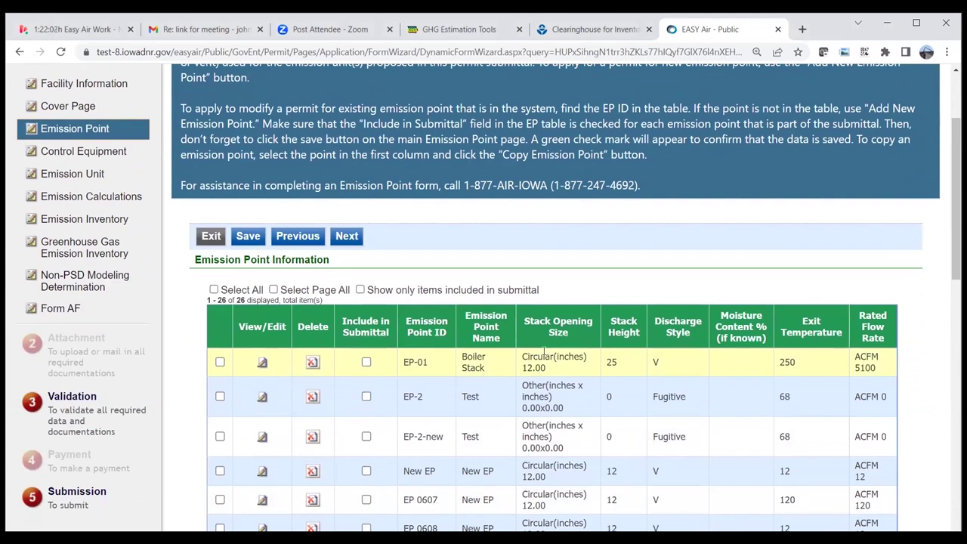
pyautogui.scroll(2, 546, 351)
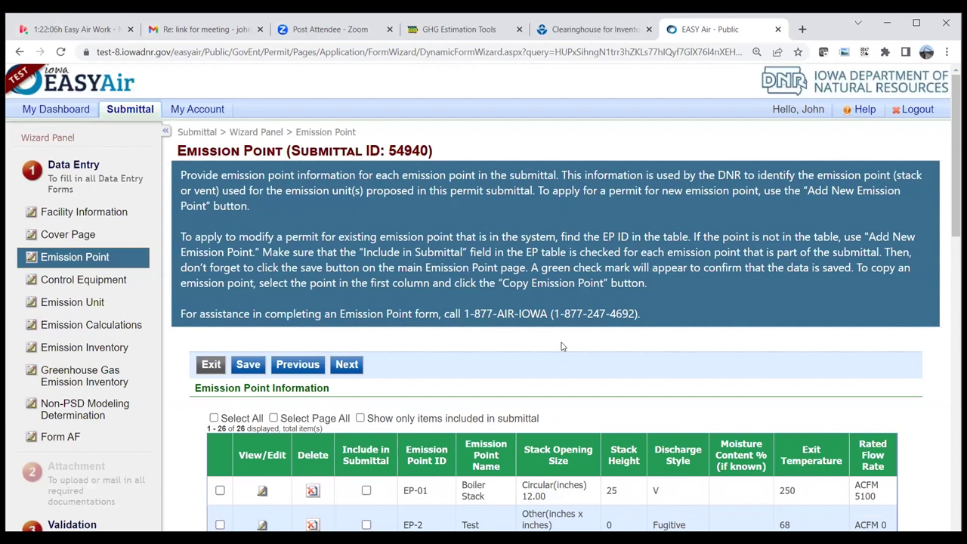
pyautogui.scroll(-1, 563, 346)
pyautogui.scroll(1, 566, 345)
pyautogui.scroll(-1, 580, 347)
pyautogui.scroll(-3, 579, 347)
pyautogui.scroll(-3, 582, 348)
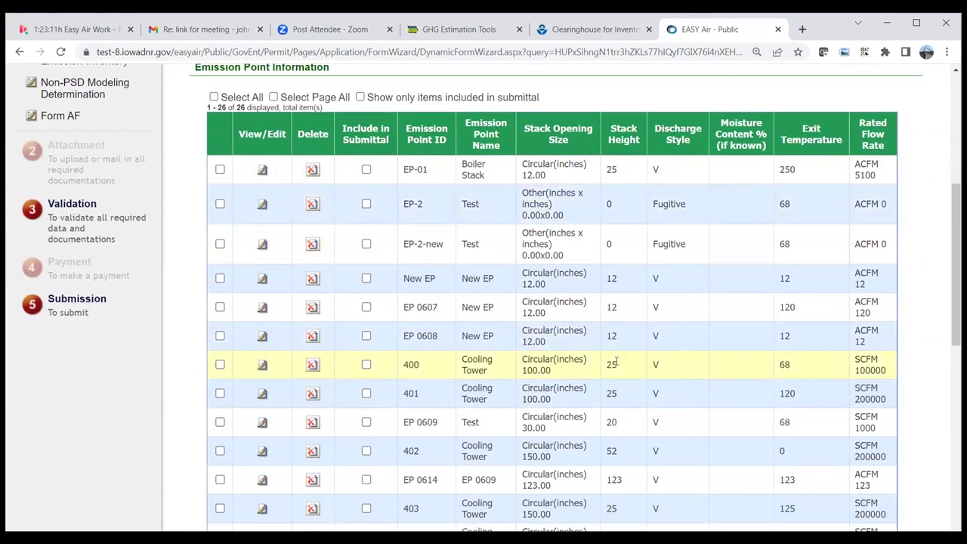
pyautogui.scroll(-3, 616, 362)
pyautogui.scroll(2, 615, 363)
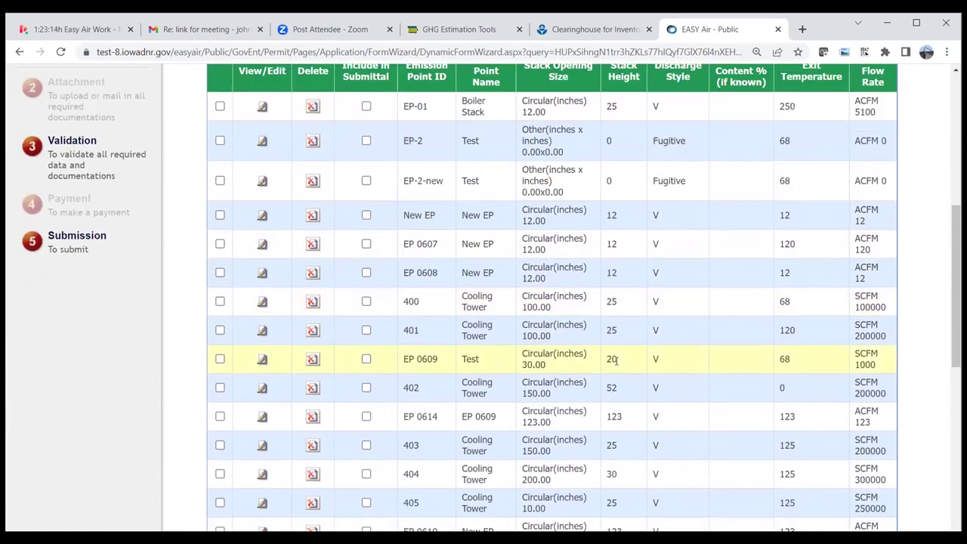
pyautogui.scroll(3, 616, 361)
pyautogui.scroll(-1, 617, 365)
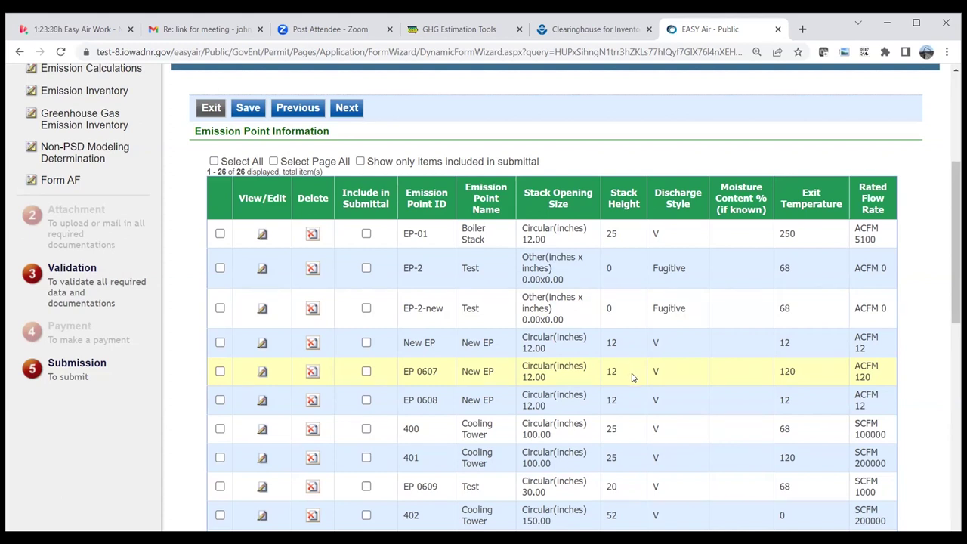
pyautogui.scroll(-5, 634, 377)
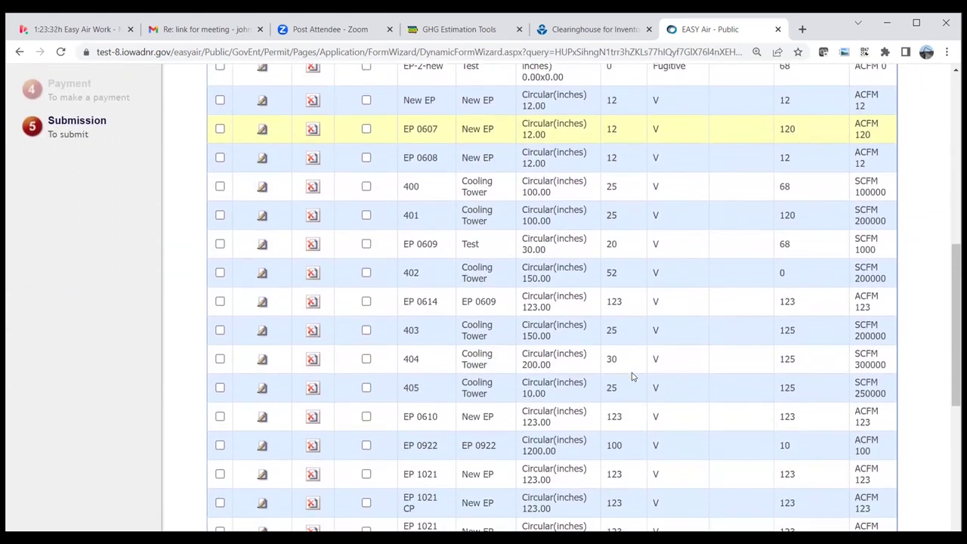
pyautogui.scroll(-3, 629, 374)
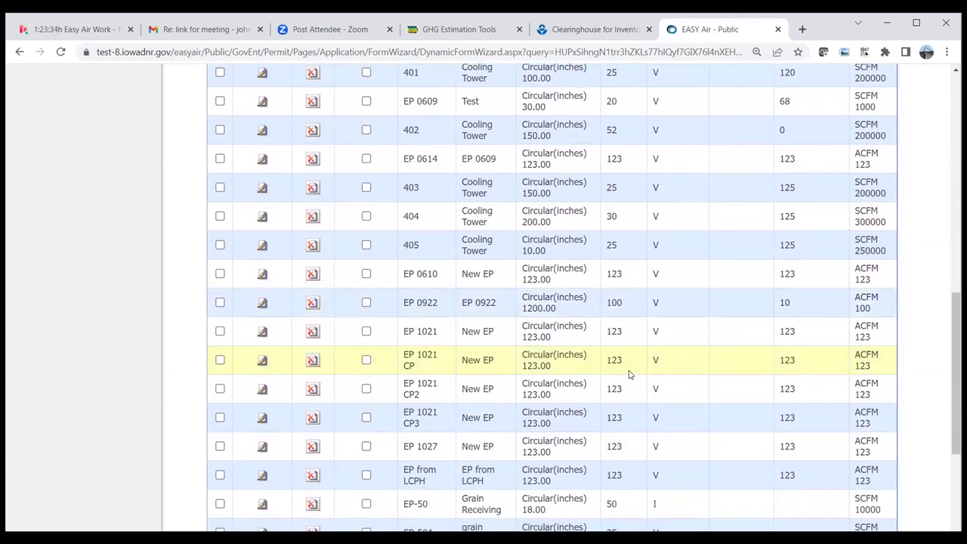
pyautogui.scroll(10, 629, 374)
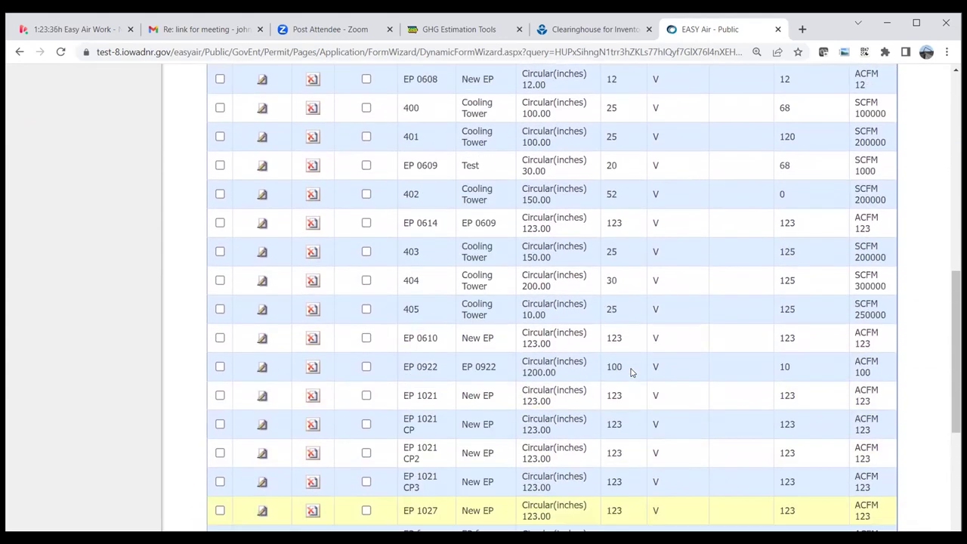
pyautogui.scroll(-10, 634, 371)
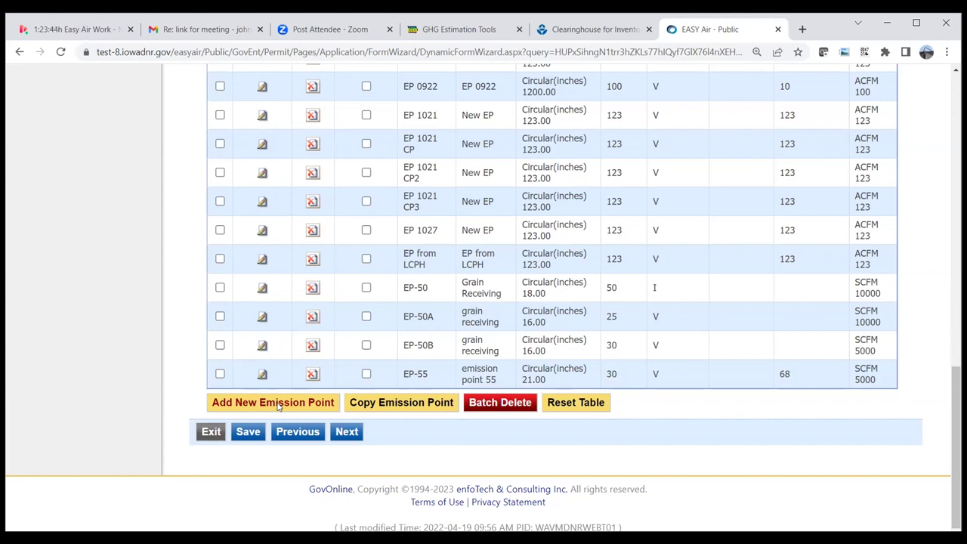
# Step: Add a new emission point with ID EP-60 and name 'GR receiving'
pyautogui.click(306, 404)
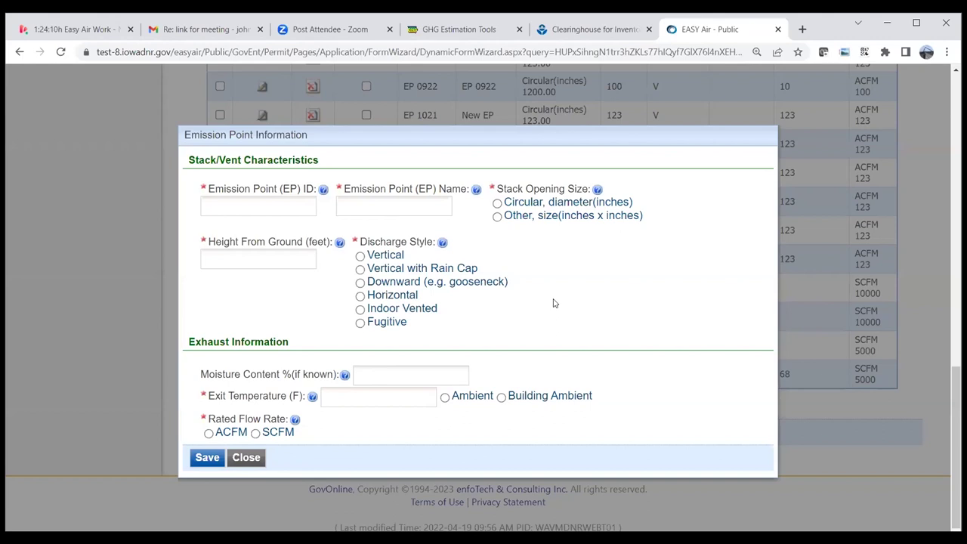
pyautogui.click(234, 205)
pyautogui.write('EP-60')
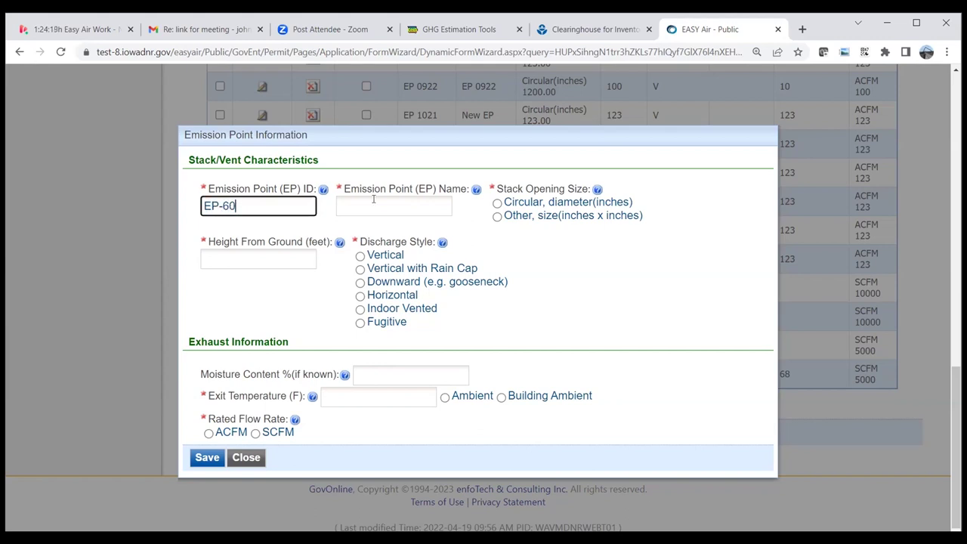
pyautogui.press('Tab')
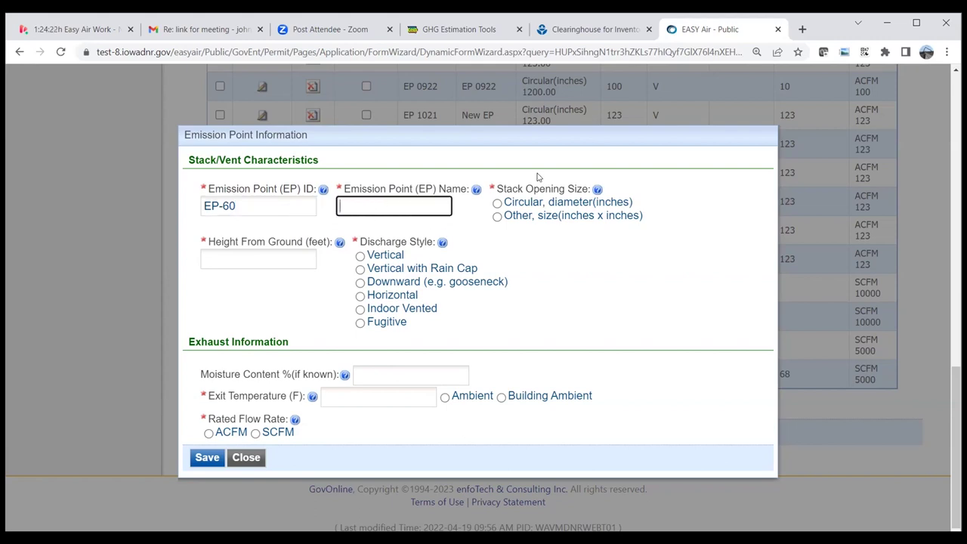
pyautogui.write('E')
pyautogui.press('BackSpace')
pyautogui.write('GR receiving')
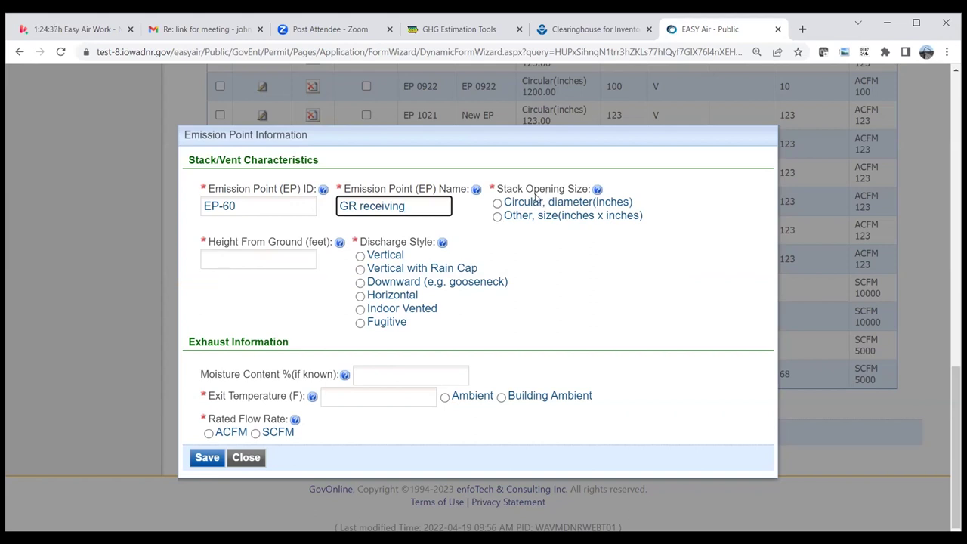
# Step: Give EP-60 a circular 18-inch stack opening with a 30-foot height from ground
pyautogui.click(497, 202)
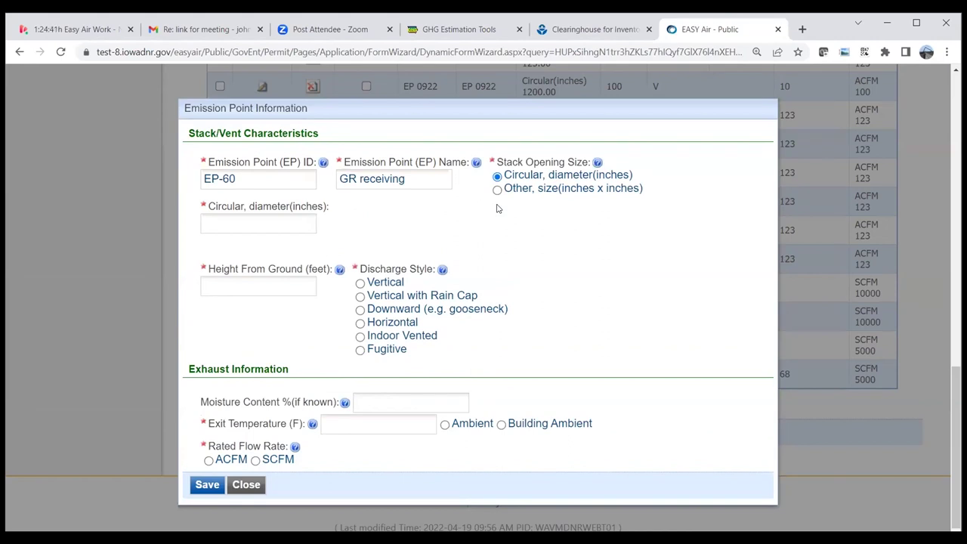
pyautogui.click(276, 220)
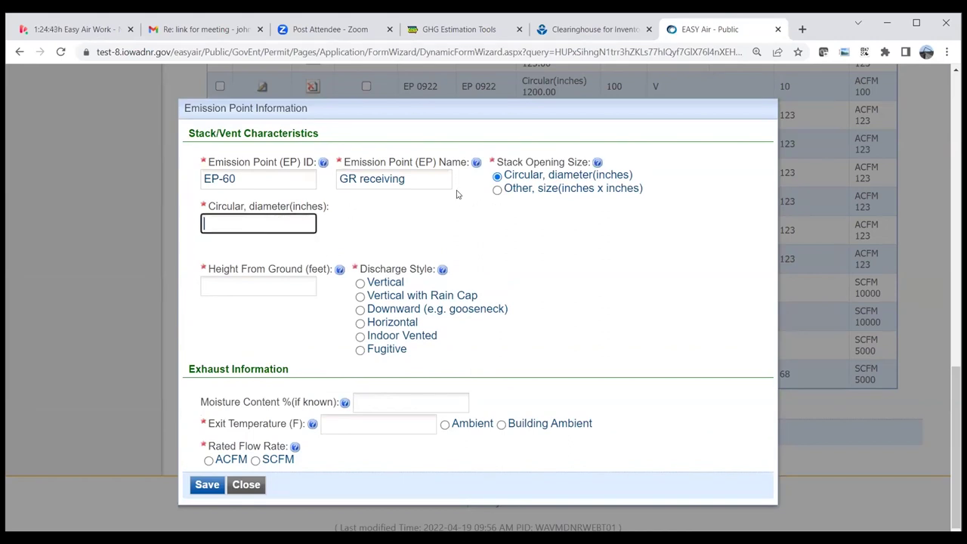
pyautogui.write('18')
pyautogui.click(260, 287)
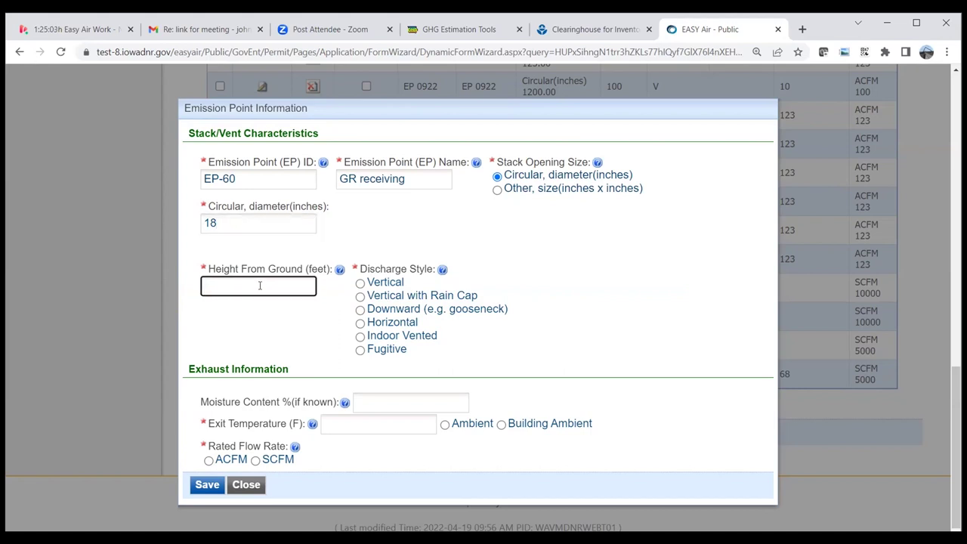
pyautogui.write('30')
pyautogui.moveTo(338, 274)
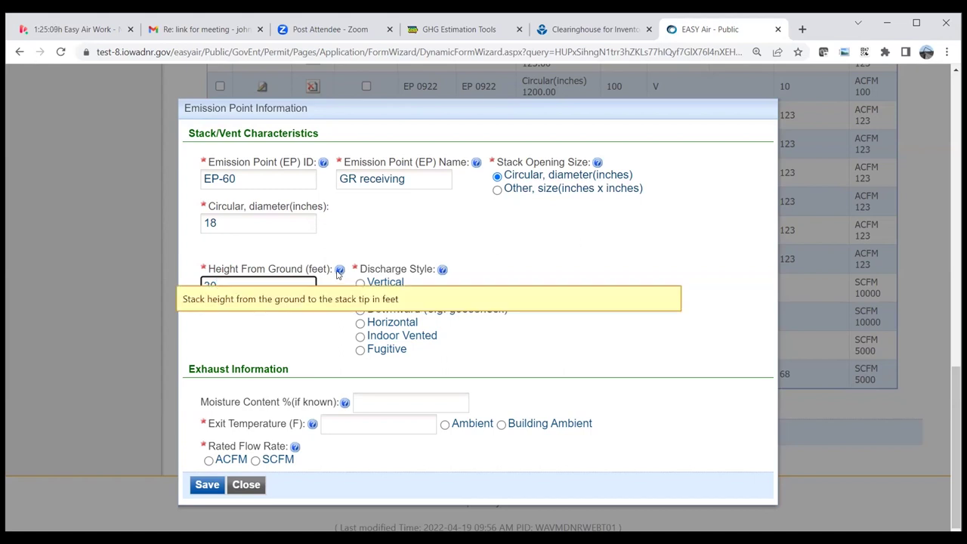
pyautogui.moveTo(443, 273)
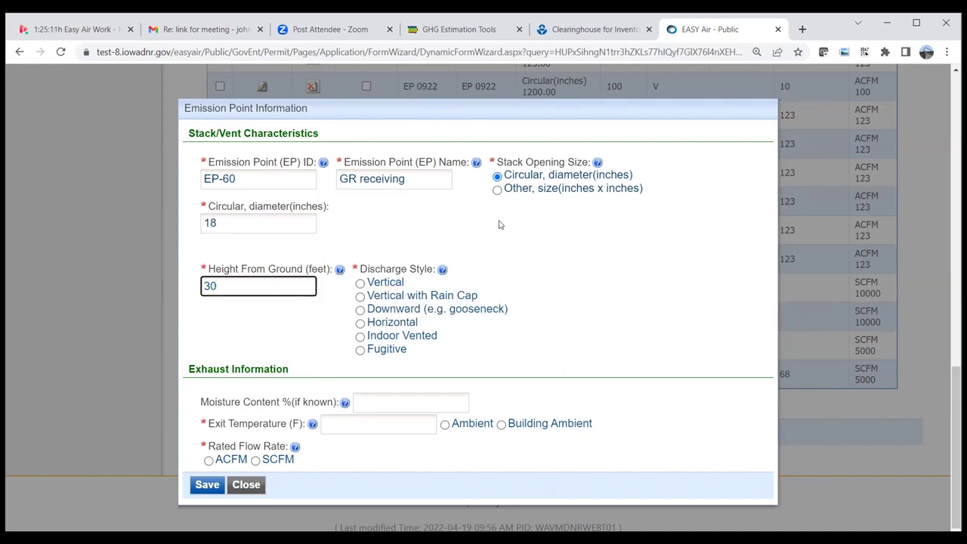
pyautogui.moveTo(594, 164)
# Step: Set EP-60's discharge style to Vertical and its exit temperature to Building Ambient
pyautogui.click(361, 283)
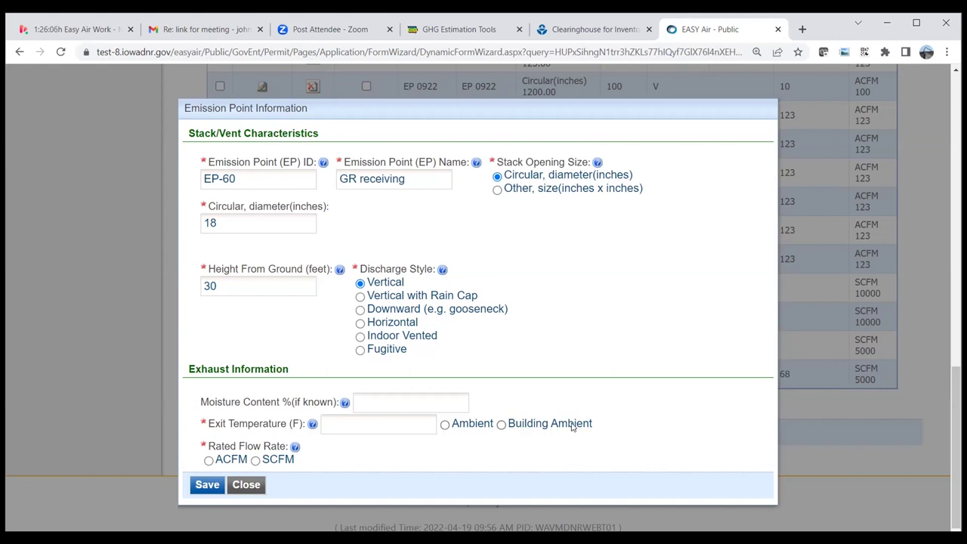
pyautogui.click(360, 423)
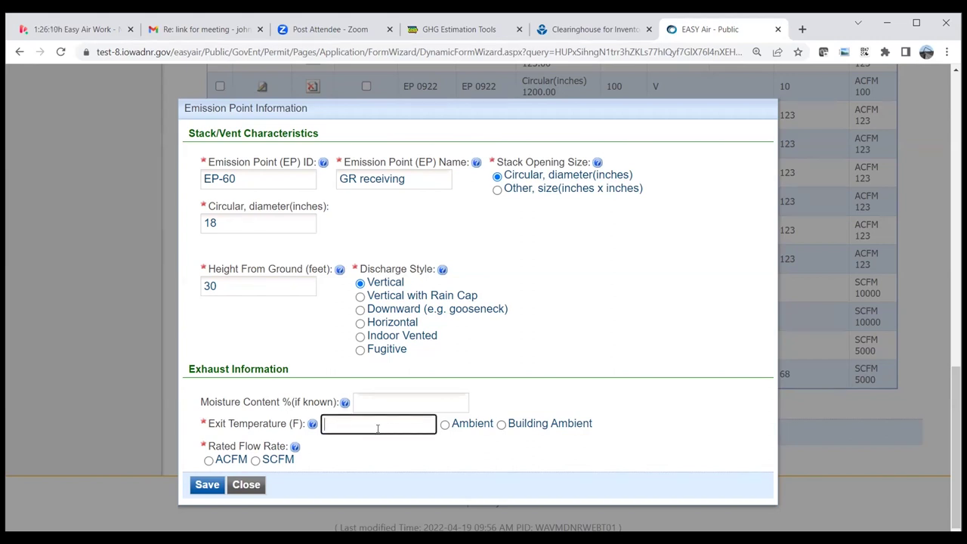
pyautogui.click(503, 425)
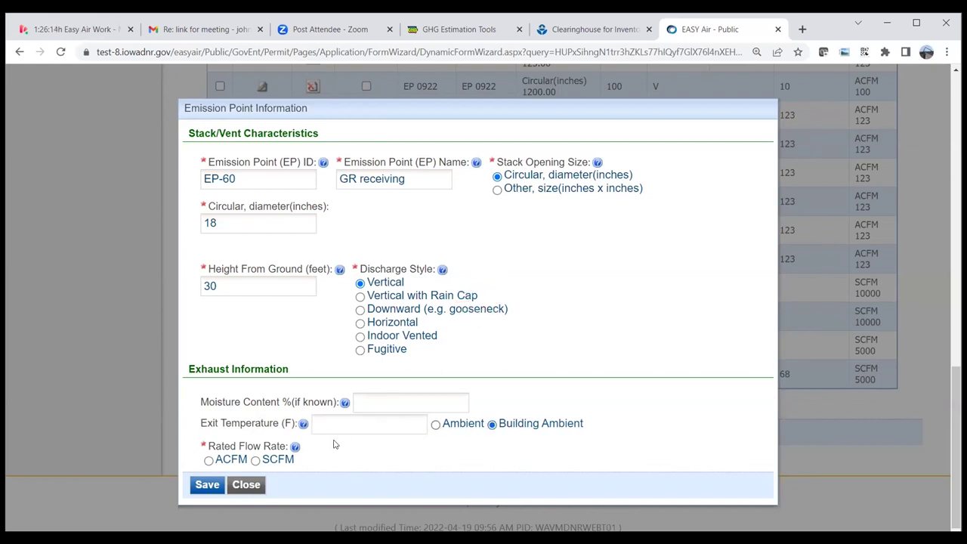
# Step: Enter a rated flow rate of 5000 in SCFM
pyautogui.click(256, 461)
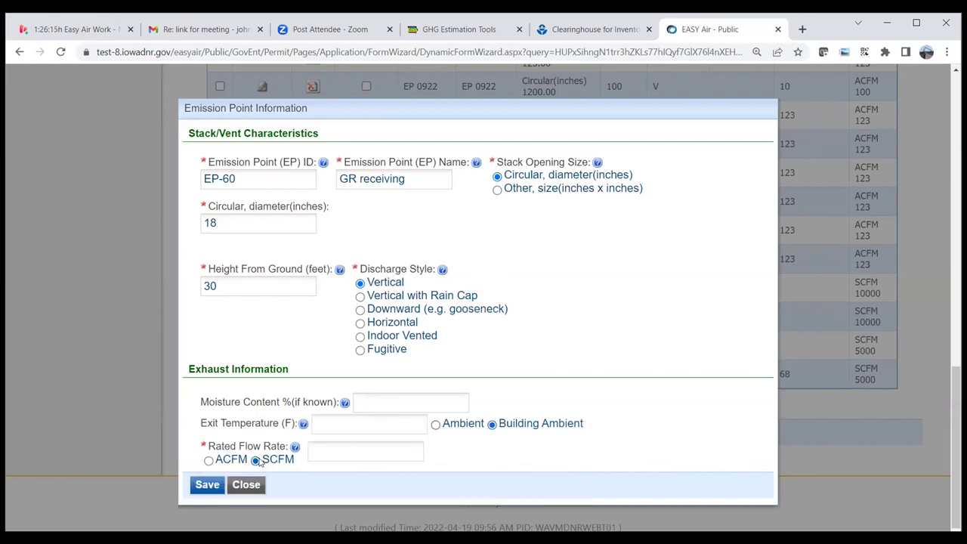
pyautogui.click(358, 451)
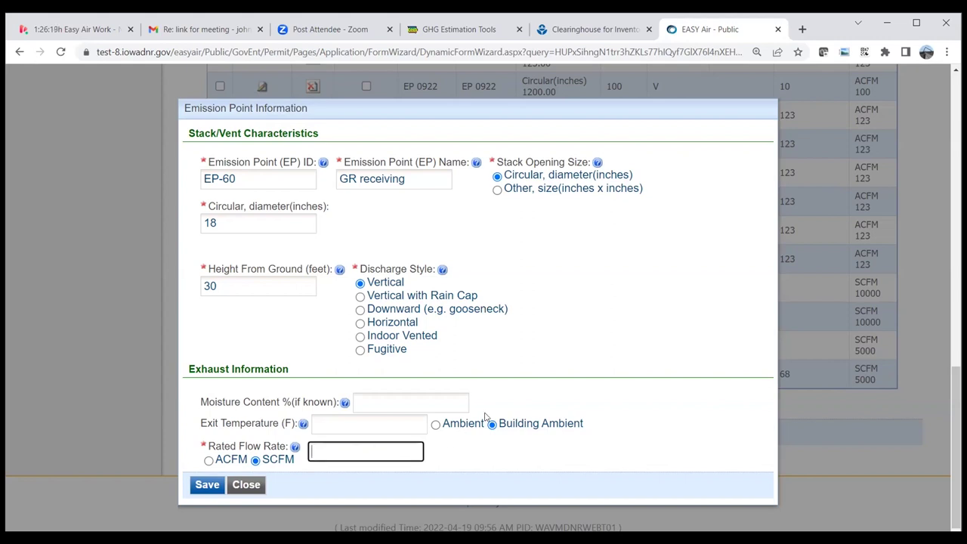
pyautogui.write('5000')
pyautogui.press('BackSpace')
pyautogui.press('BackSpace')
pyautogui.press('BackSpace')
pyautogui.write(',000')
pyautogui.press('BackSpace')
pyautogui.press('BackSpace')
pyautogui.press('BackSpace')
pyautogui.press('BackSpace')
pyautogui.write('000')
# Step: Save the EP-60 GR receiving emission point and scroll the table to check its new row
pyautogui.click(212, 487)
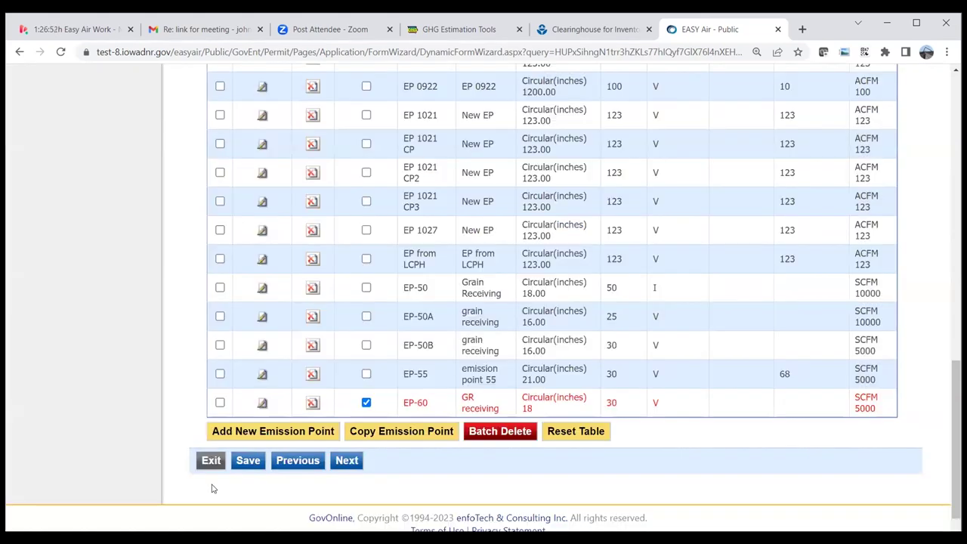
pyautogui.scroll(-1, 760, 206)
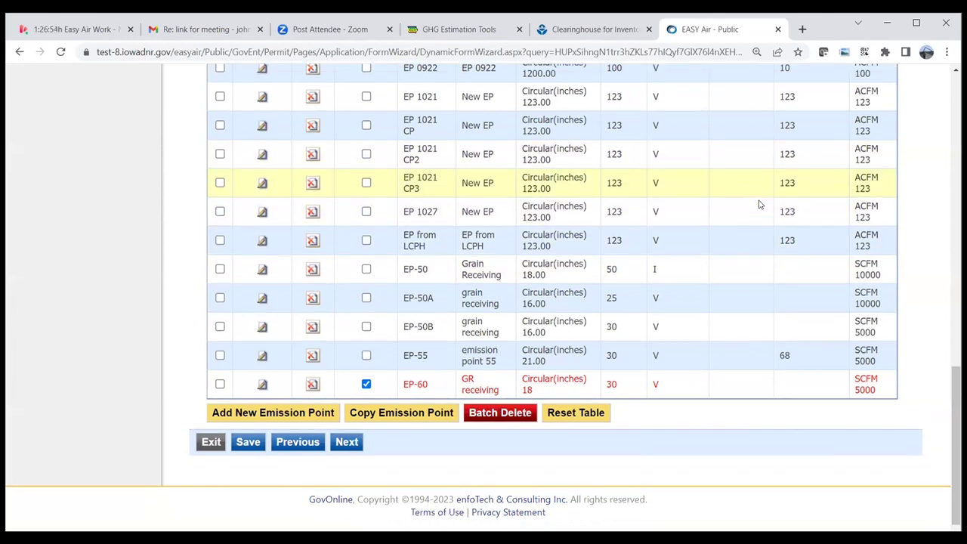
pyautogui.scroll(3, 760, 206)
pyautogui.scroll(-3, 760, 205)
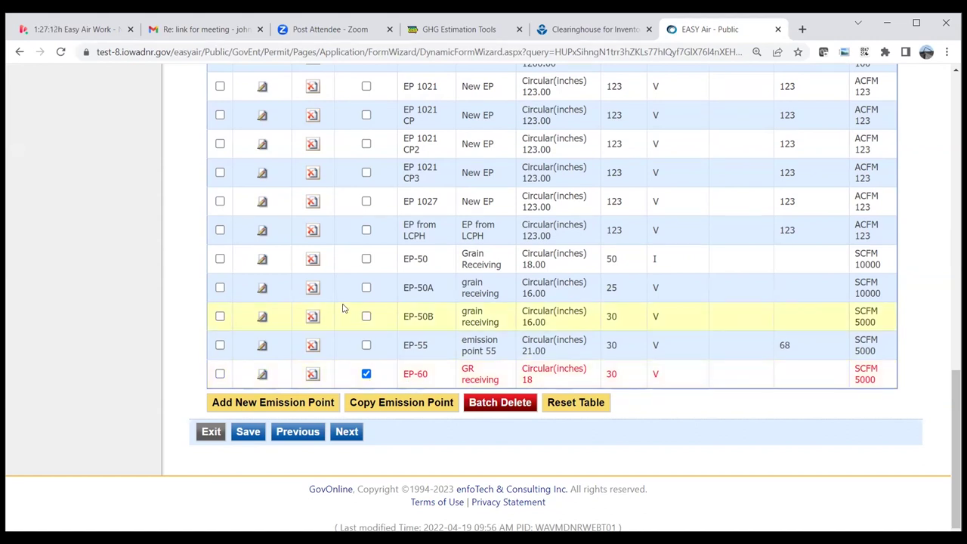
pyautogui.scroll(10, 379, 226)
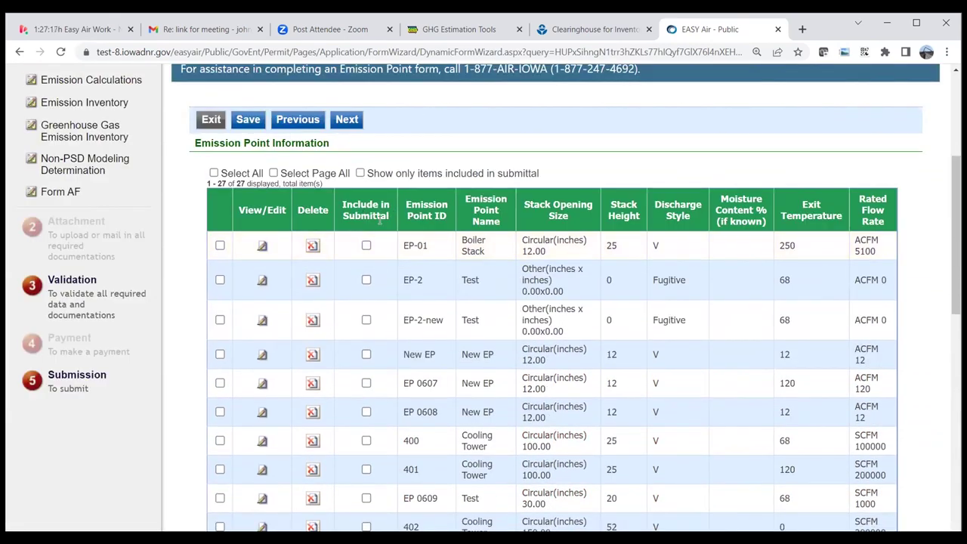
pyautogui.scroll(-10, 403, 295)
pyautogui.scroll(3, 403, 295)
pyautogui.scroll(-3, 374, 384)
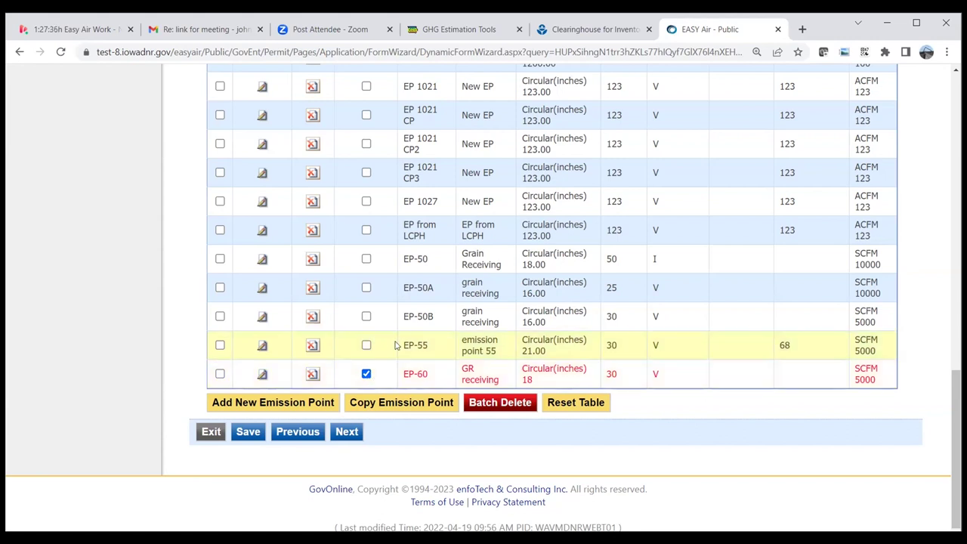
pyautogui.scroll(5, 402, 332)
pyautogui.scroll(4, 402, 332)
pyautogui.scroll(-2, 389, 272)
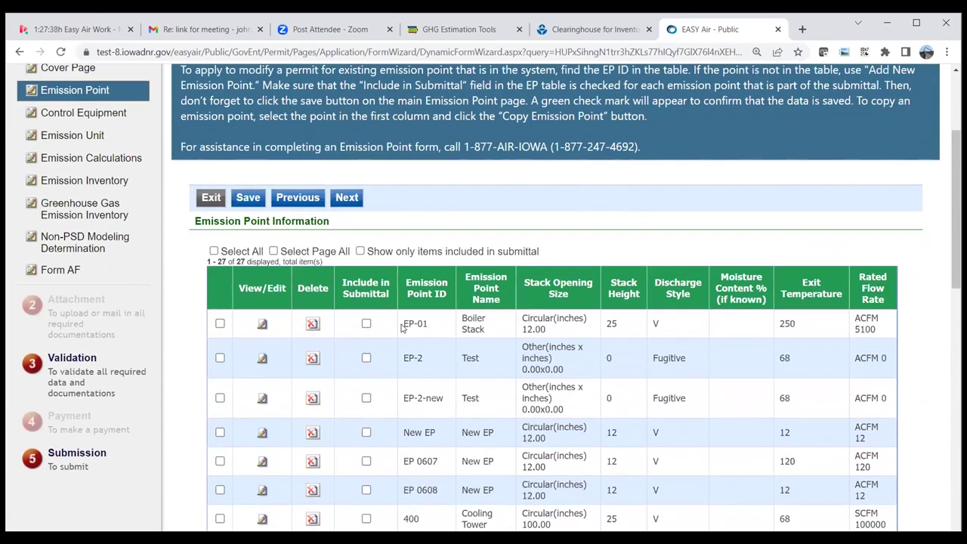
# Step: Include EP-01 Boiler Stack in the submittal and review its details without changing anything
pyautogui.click(366, 247)
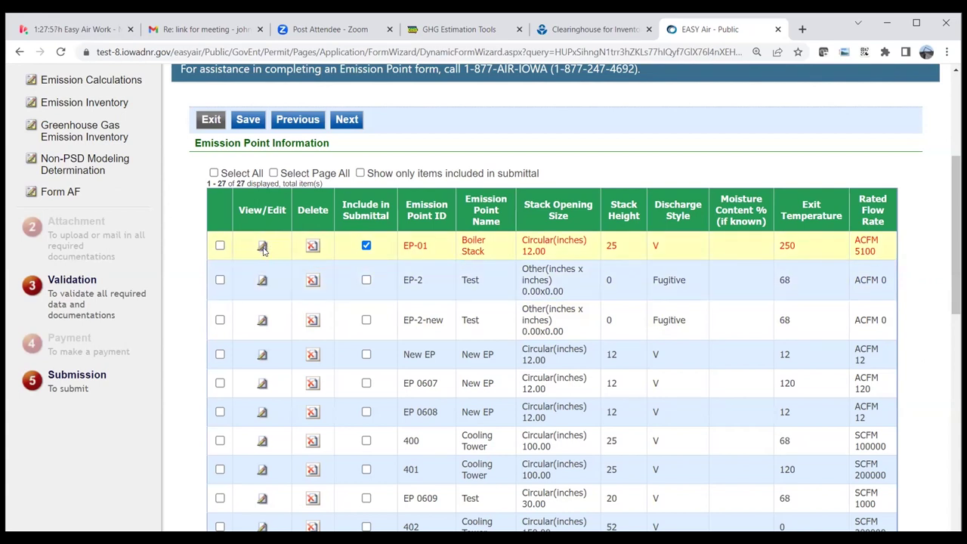
pyautogui.click(263, 248)
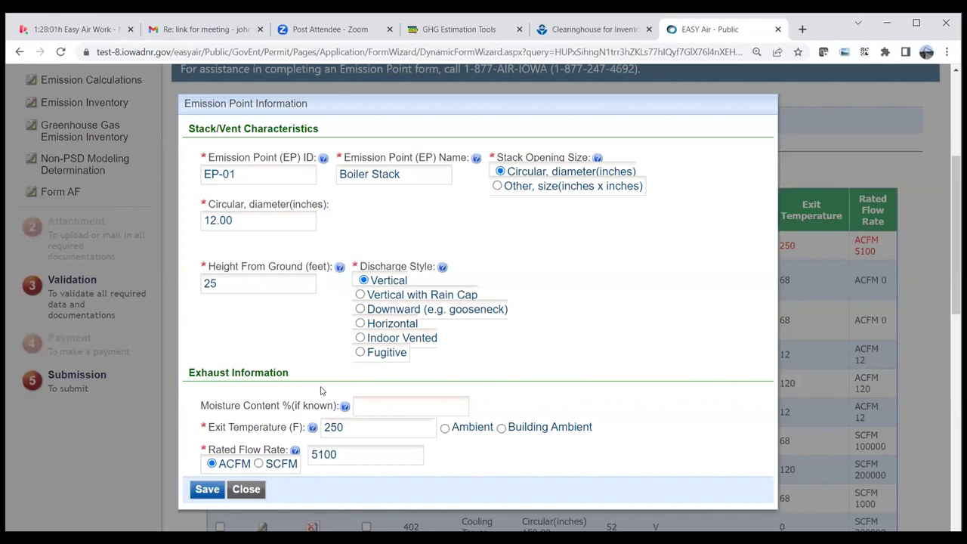
pyautogui.click(247, 490)
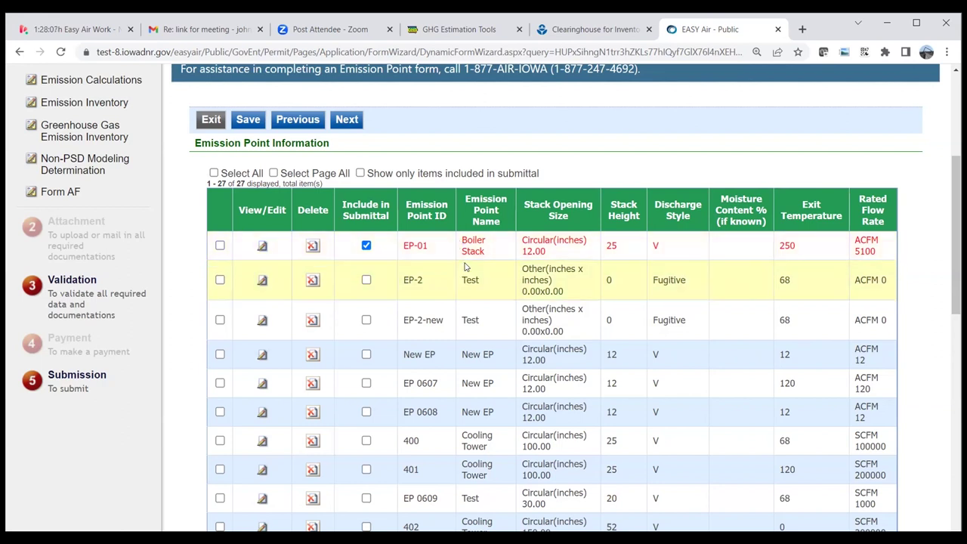
pyautogui.scroll(-4, 462, 265)
pyautogui.scroll(4, 472, 284)
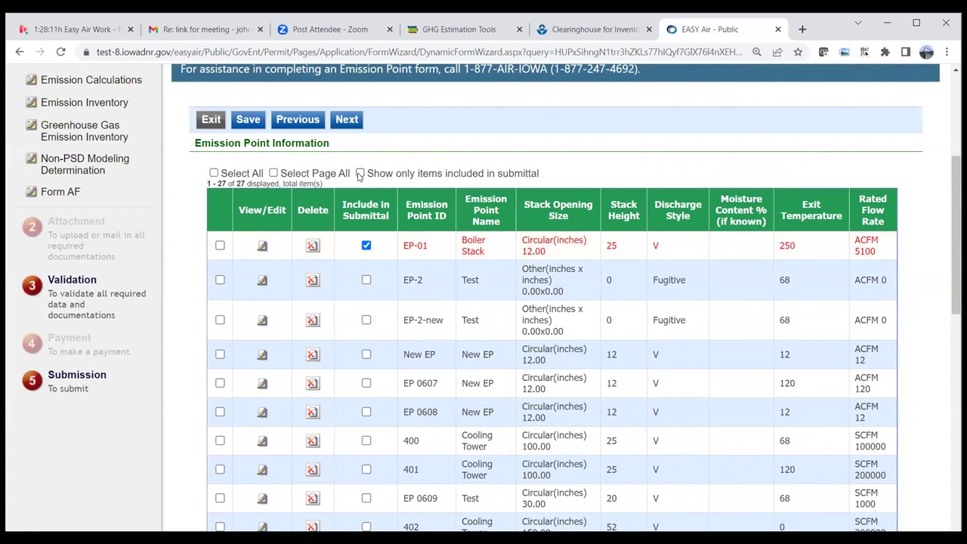
# Step: Filter to included emission points, drop EP-01 from the submittal, show all points, and save the selections
pyautogui.click(361, 173)
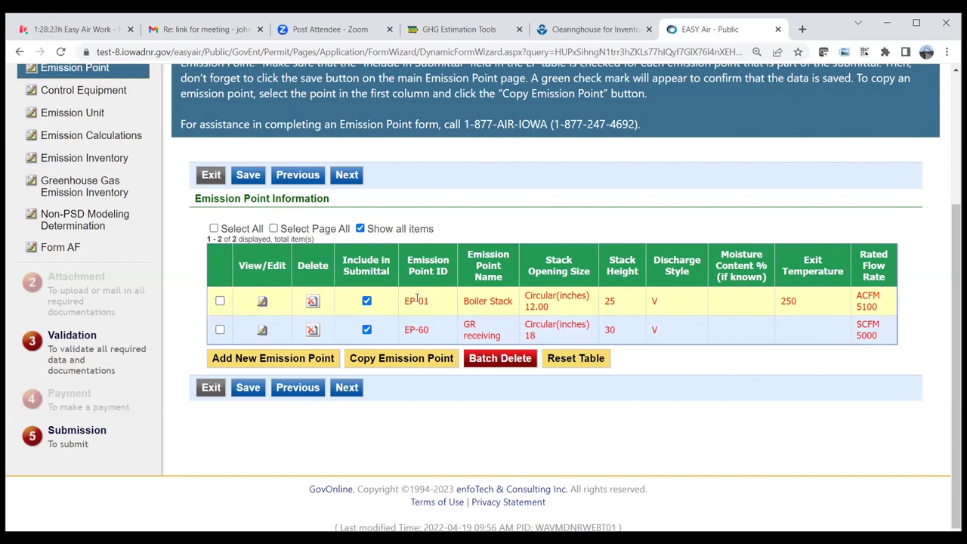
pyautogui.click(367, 302)
pyautogui.click(360, 230)
pyautogui.scroll(-5, 452, 318)
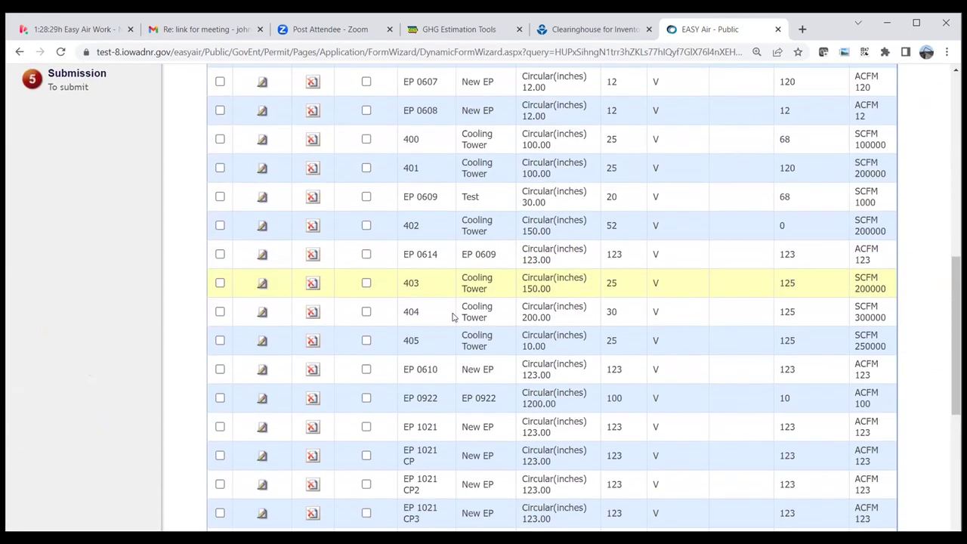
pyautogui.scroll(-5, 452, 318)
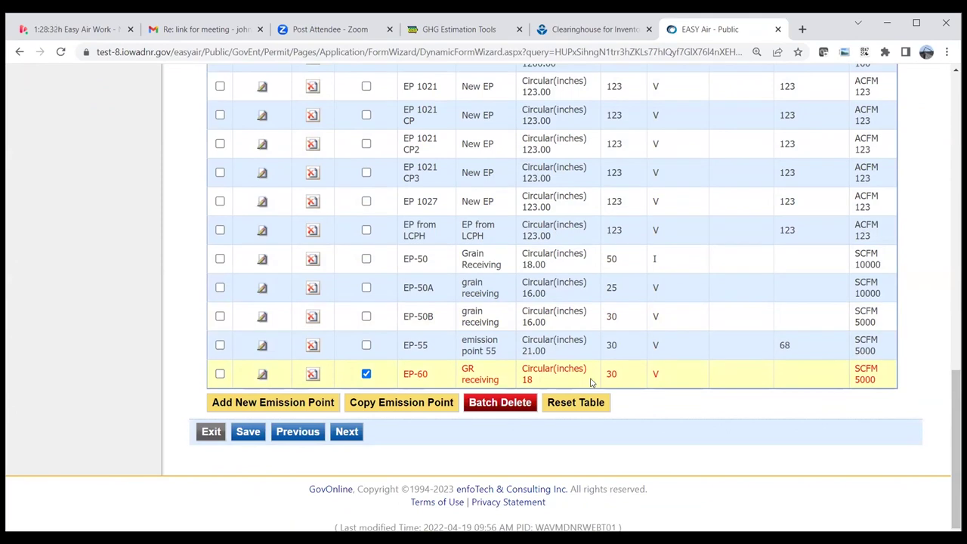
pyautogui.click(248, 431)
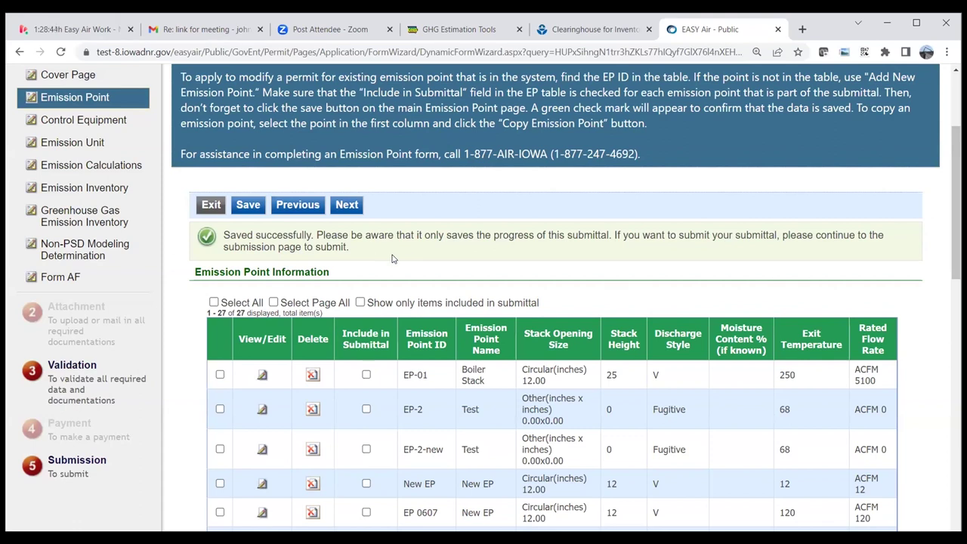
# Step: Move the wizard on to the Control Equipment step
pyautogui.scroll(-15, 431, 295)
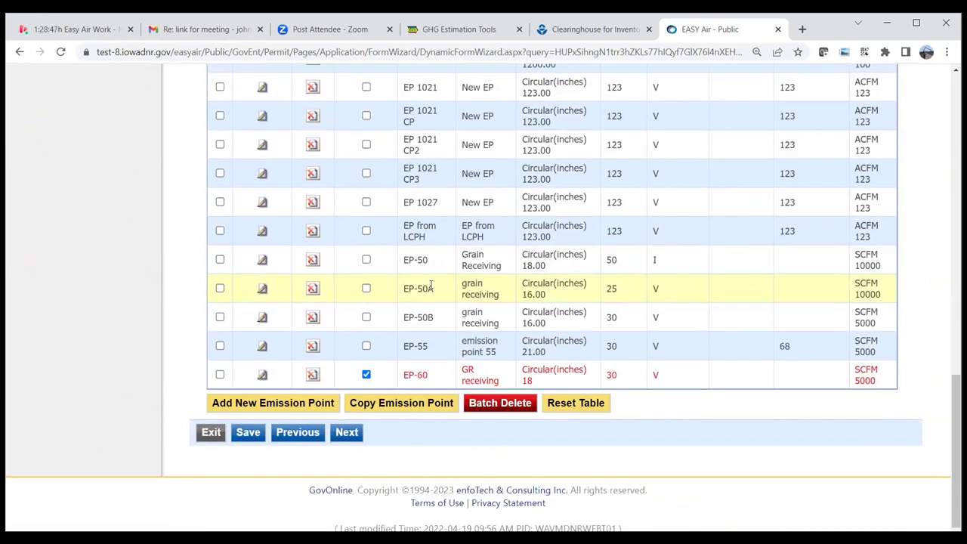
pyautogui.scroll(1, 431, 284)
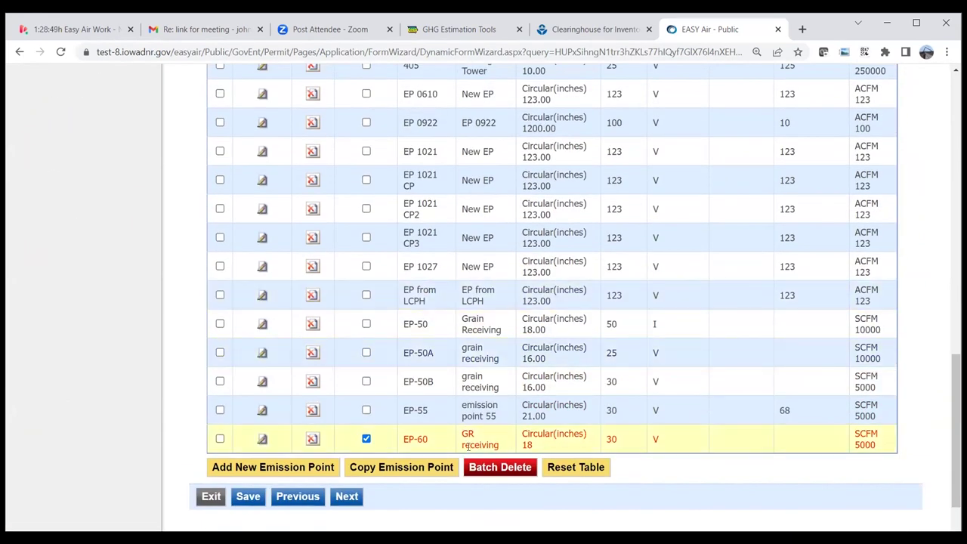
pyautogui.click(353, 499)
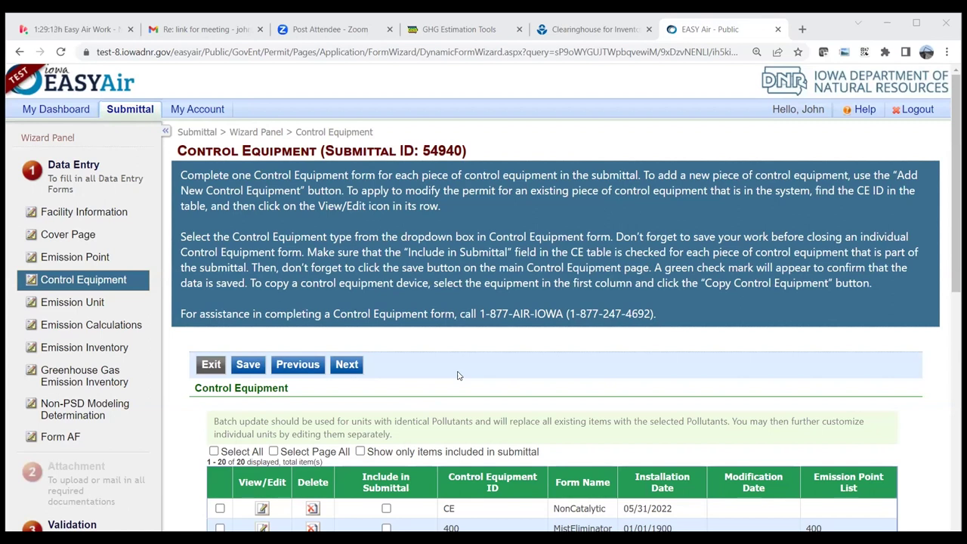
pyautogui.scroll(-1, 457, 375)
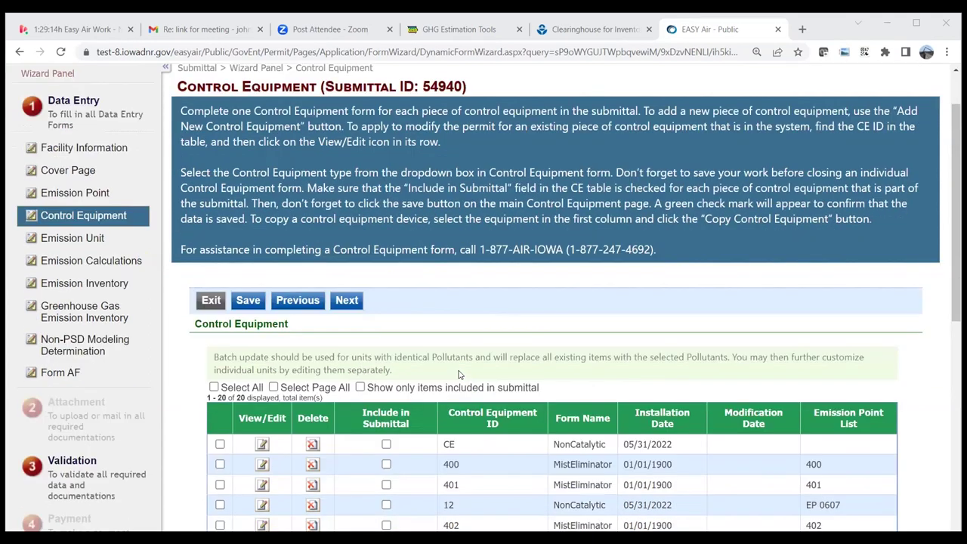
pyautogui.scroll(1, 459, 375)
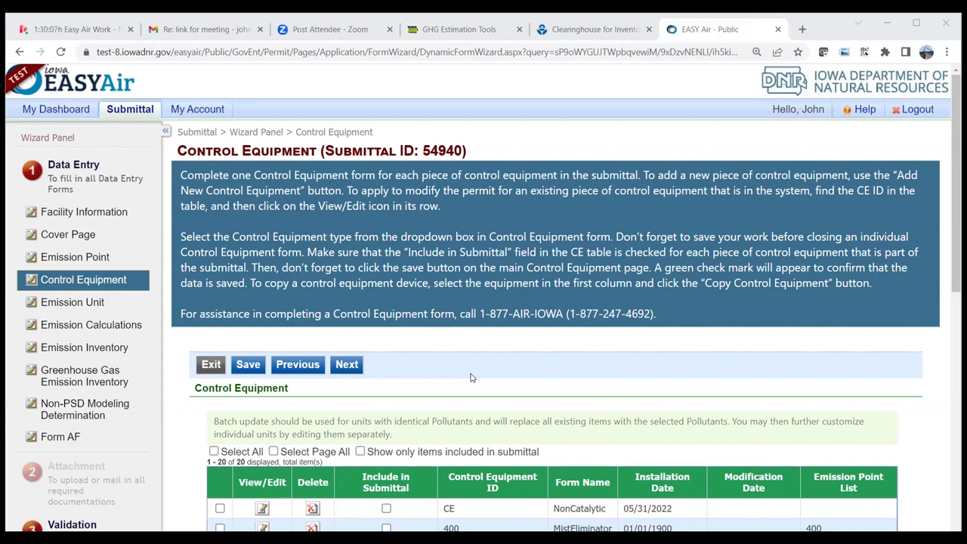
# Step: Scroll to the bottom of the Control Equipment table and add a new control equipment entry
pyautogui.scroll(-2, 505, 369)
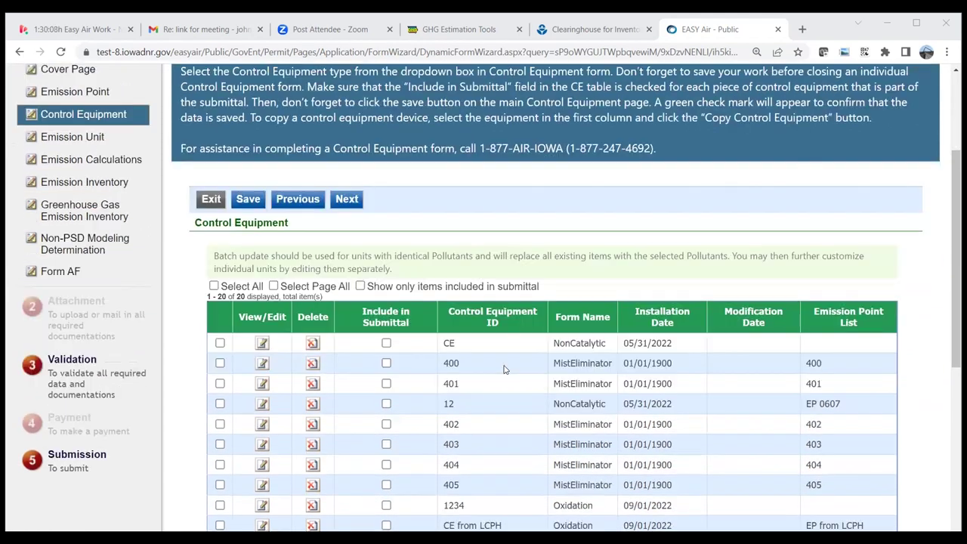
pyautogui.scroll(-2, 505, 368)
pyautogui.scroll(5, 506, 369)
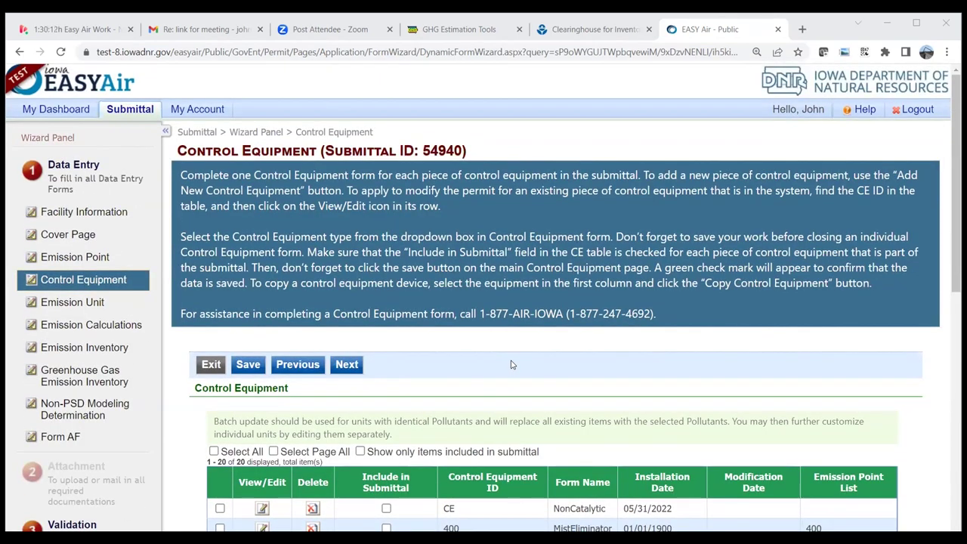
pyautogui.scroll(-6, 512, 365)
pyautogui.scroll(2, 513, 365)
pyautogui.scroll(-2, 515, 365)
pyautogui.scroll(3, 515, 365)
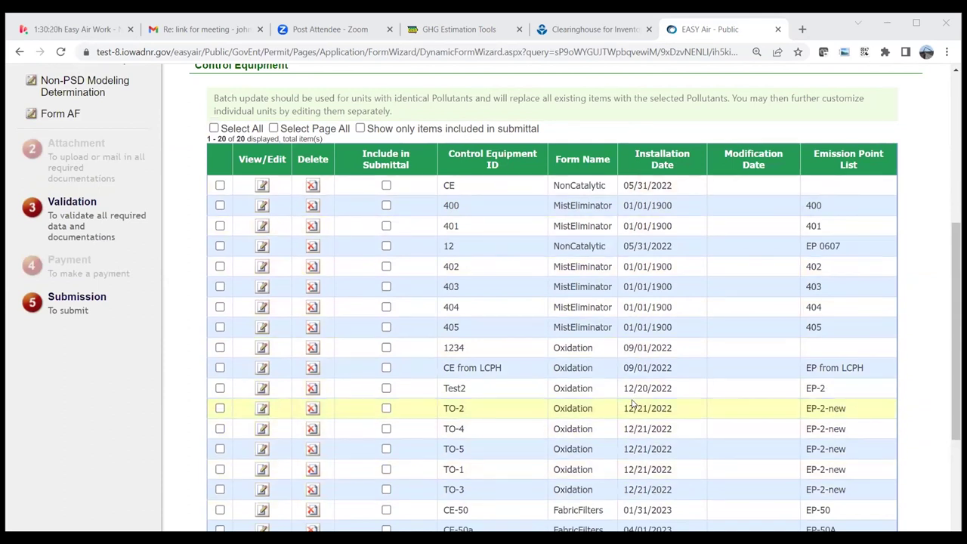
pyautogui.scroll(-1, 633, 405)
pyautogui.scroll(2, 634, 404)
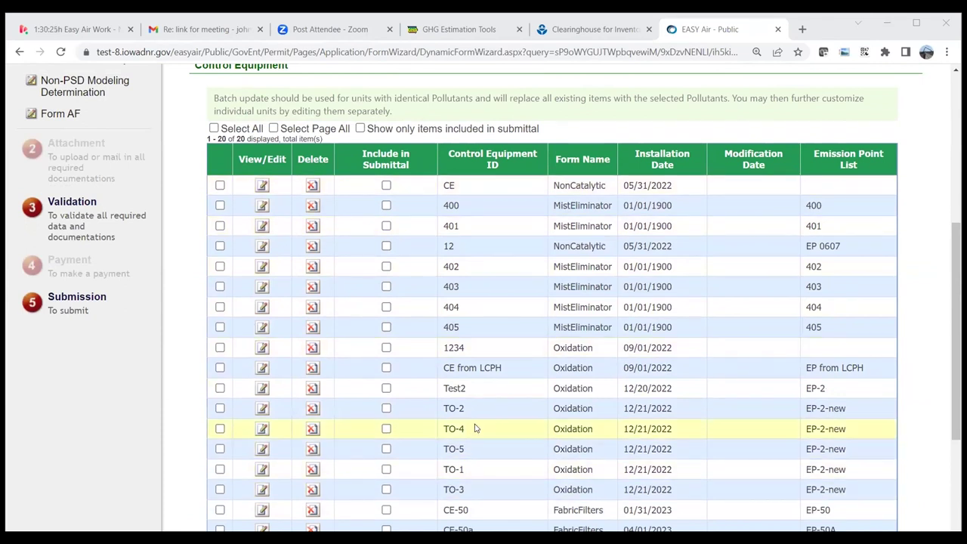
pyautogui.scroll(-2, 467, 452)
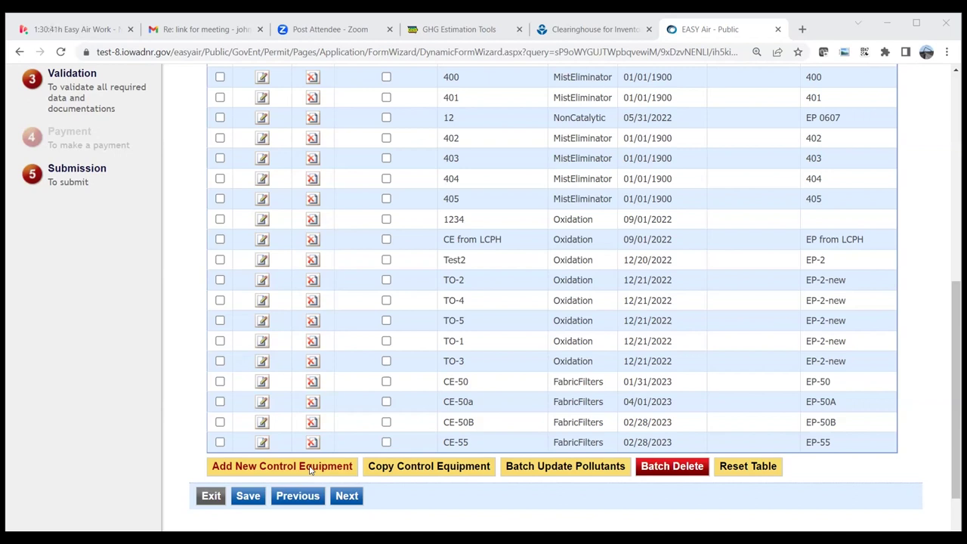
pyautogui.scroll(5, 393, 389)
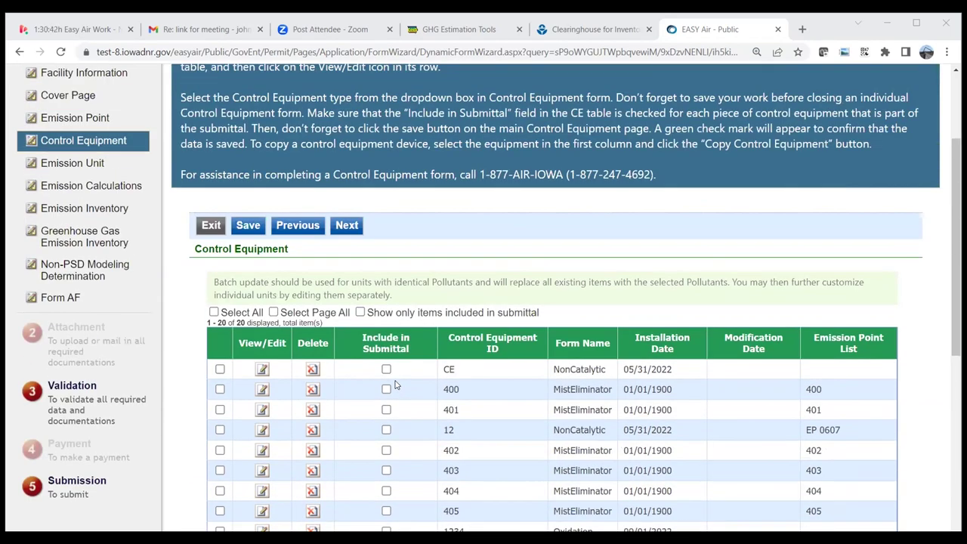
pyautogui.scroll(-3, 404, 414)
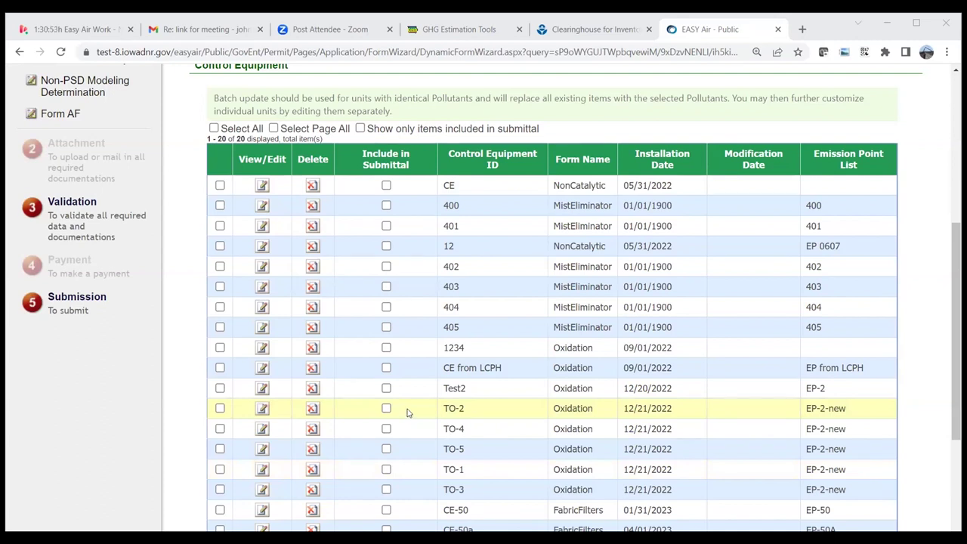
pyautogui.scroll(-3, 407, 411)
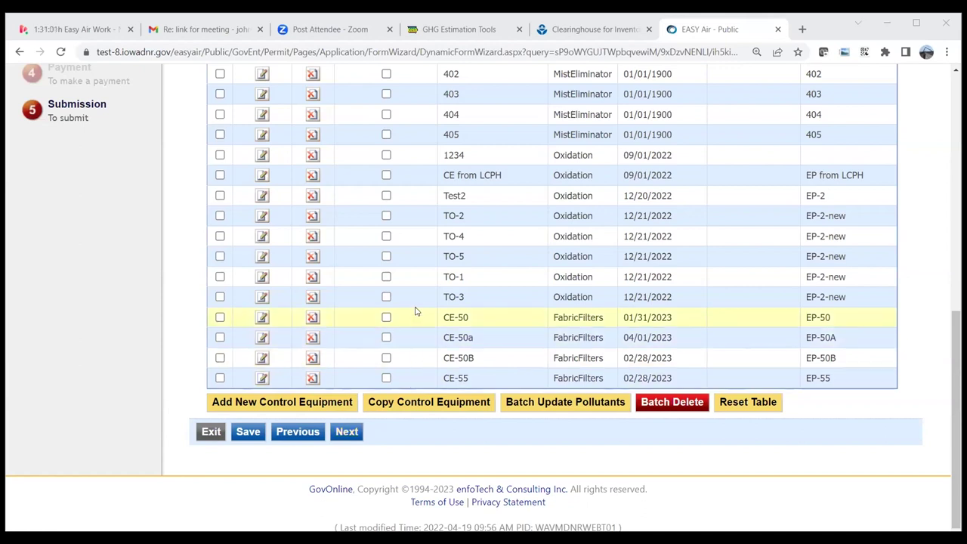
pyautogui.scroll(4, 418, 297)
pyautogui.scroll(-3, 435, 333)
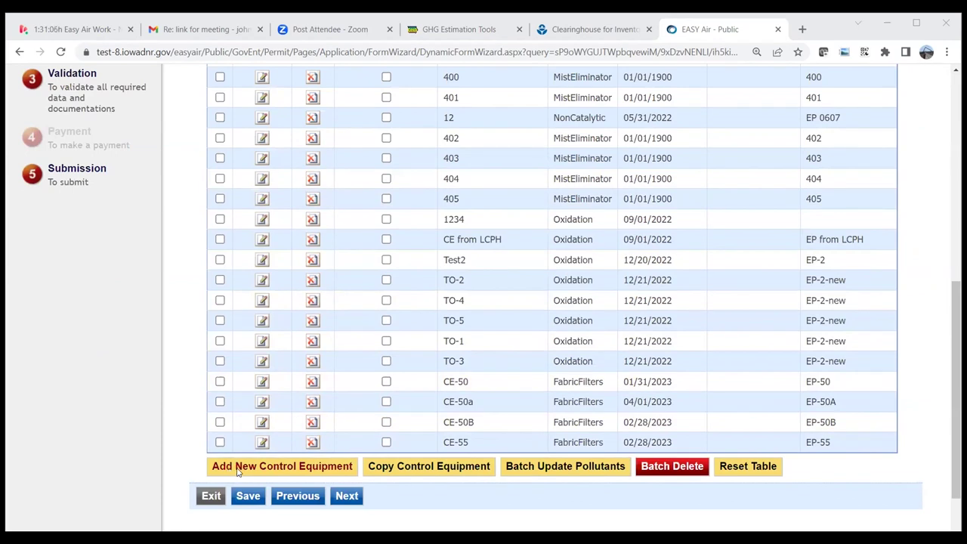
pyautogui.click(236, 470)
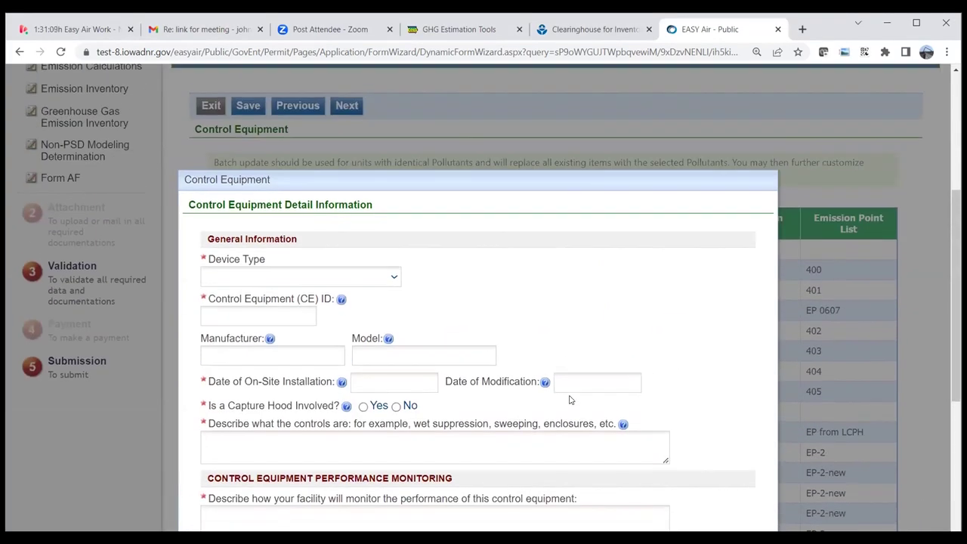
# Step: Set the new entry's Device Type to Miscellaneous
pyautogui.scroll(-2, 578, 369)
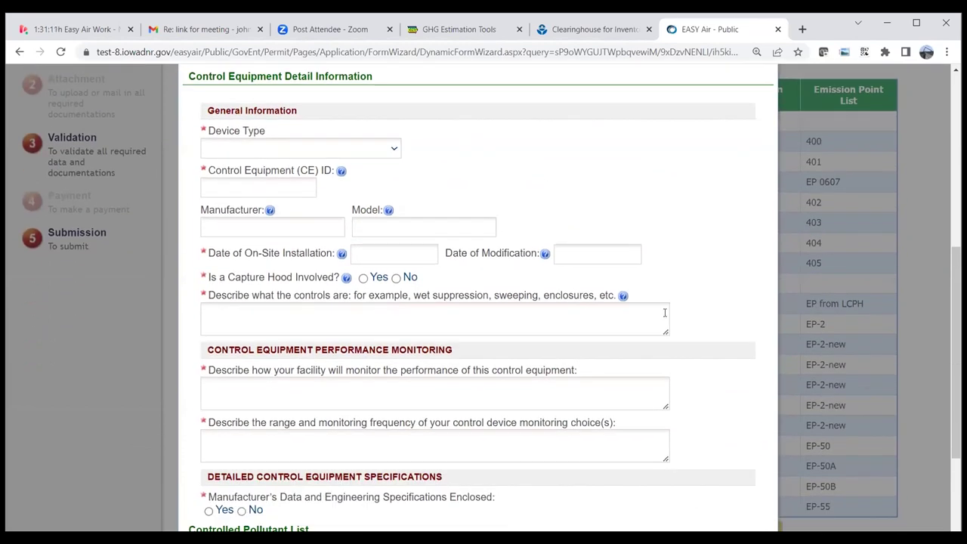
pyautogui.scroll(-2, 665, 312)
pyautogui.scroll(4, 665, 316)
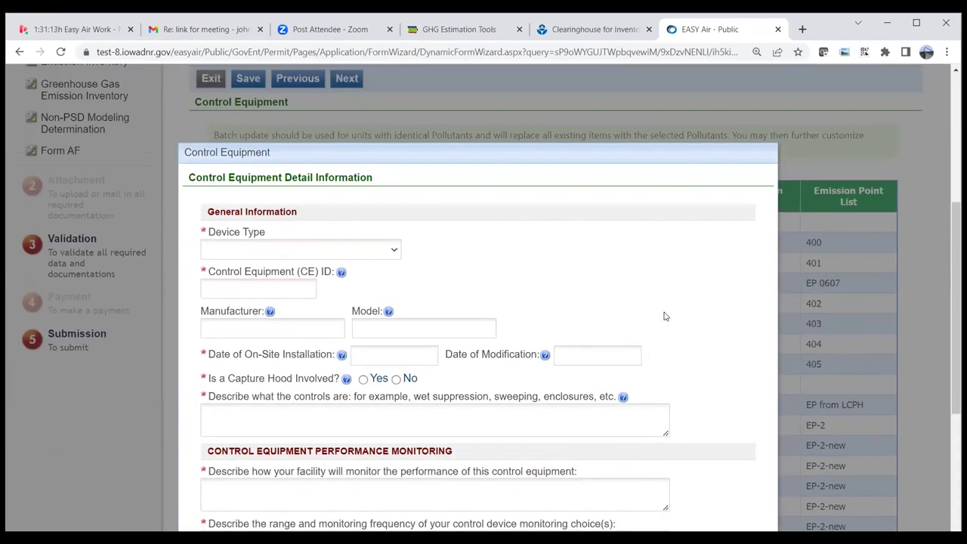
pyautogui.scroll(-2, 665, 316)
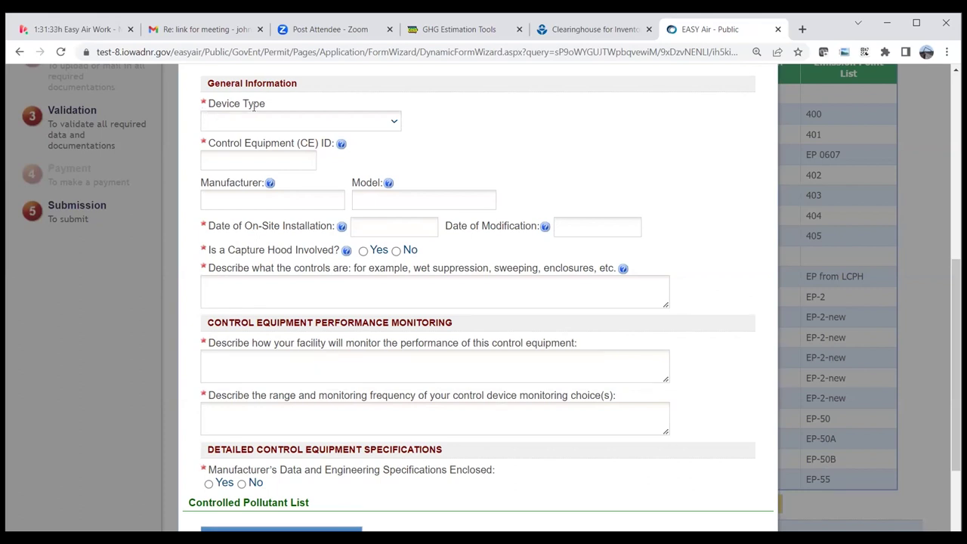
pyautogui.click(394, 124)
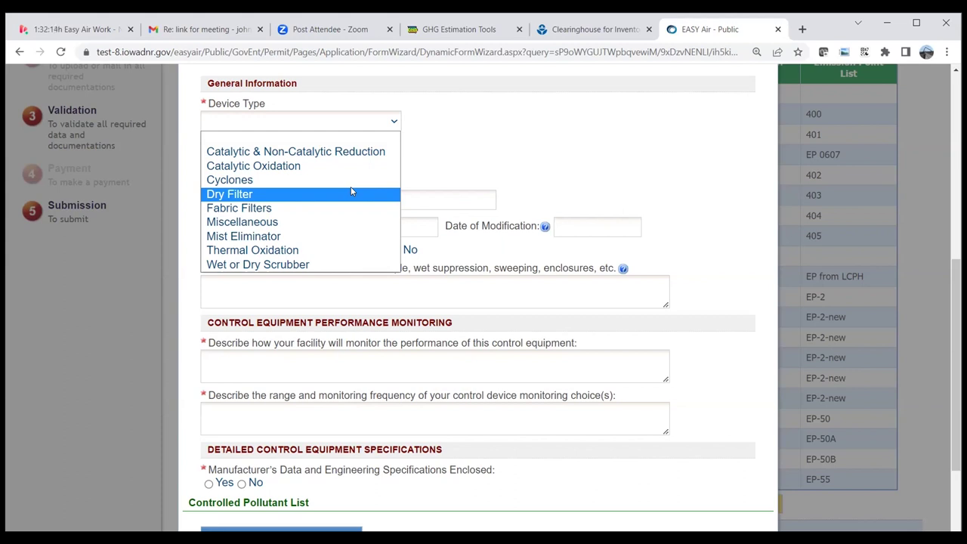
pyautogui.click(278, 222)
# Step: Browse the Control Equipment Type list, then bring up the Device Type options again
pyautogui.scroll(2, 382, 151)
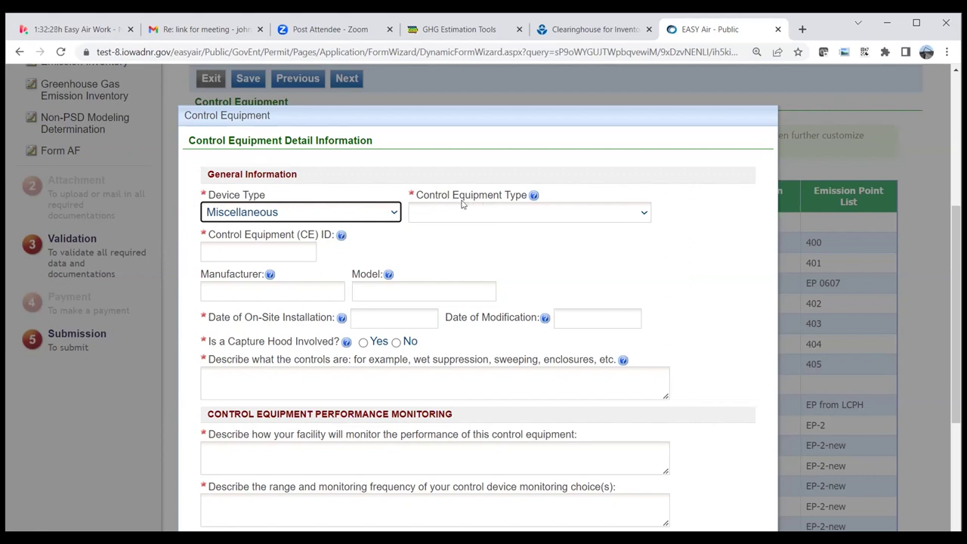
pyautogui.click(642, 214)
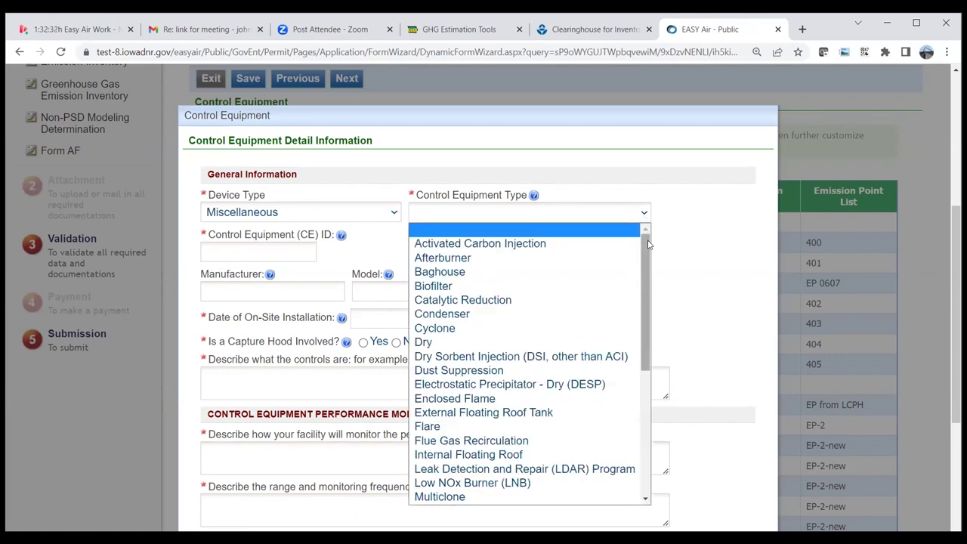
pyautogui.moveTo(648, 249); pyautogui.dragTo(644, 315)
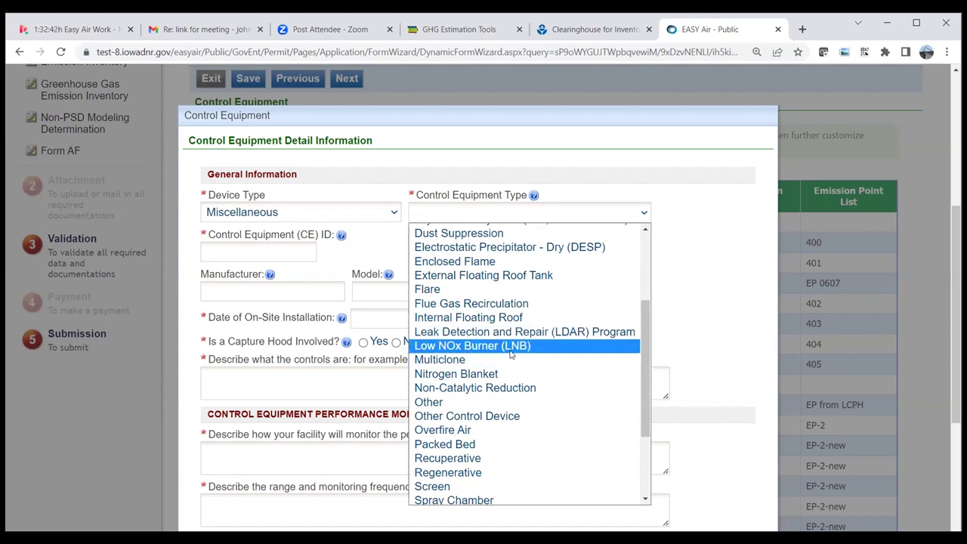
pyautogui.moveTo(644, 357); pyautogui.dragTo(652, 416)
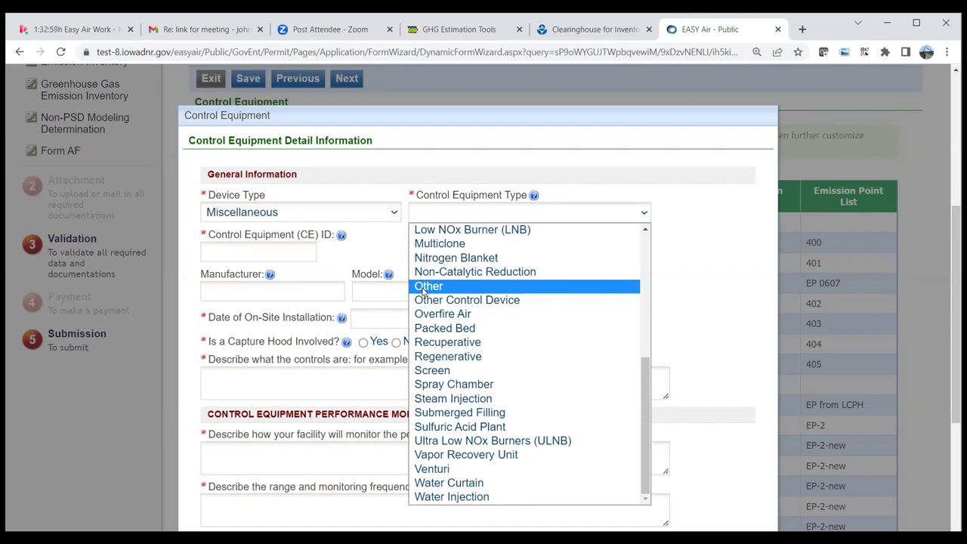
pyautogui.scroll(5, 634, 271)
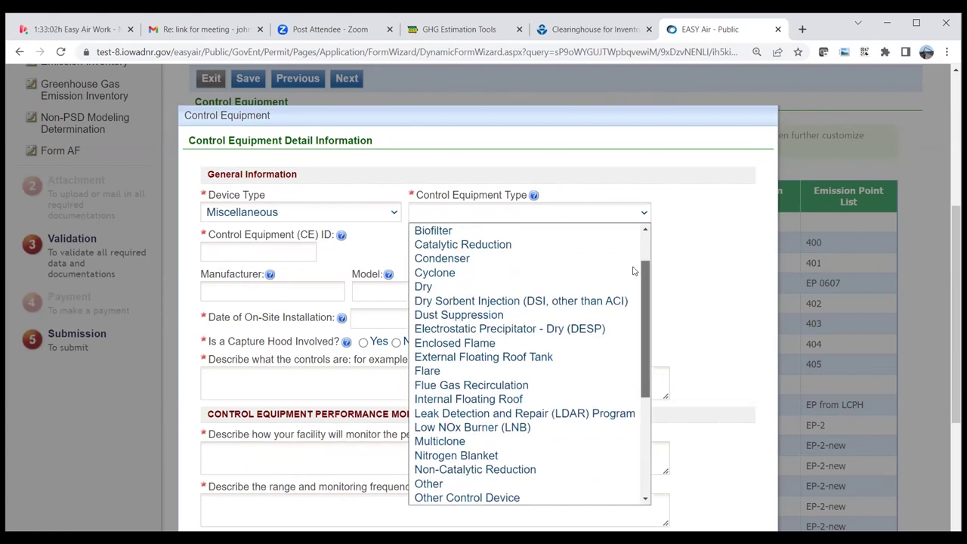
pyautogui.scroll(2, 634, 271)
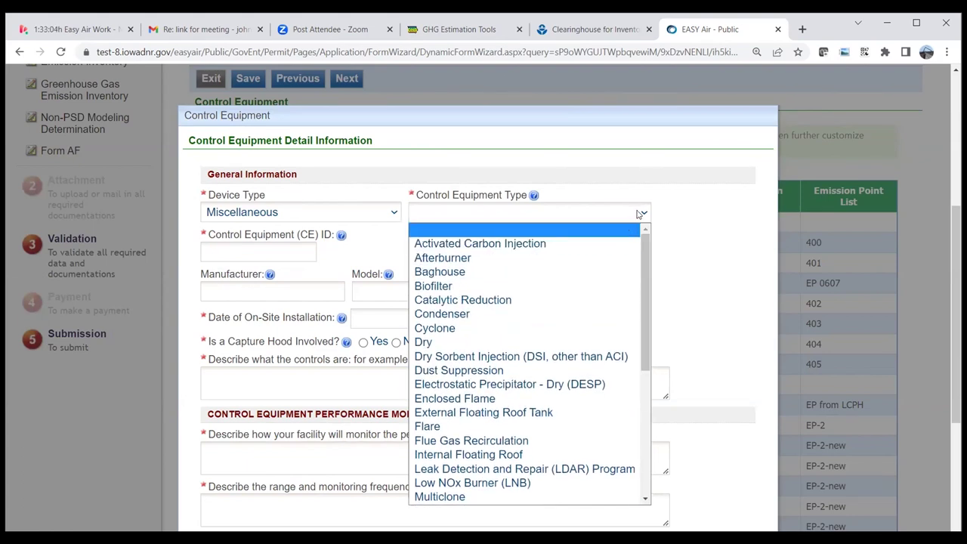
pyautogui.click(392, 217)
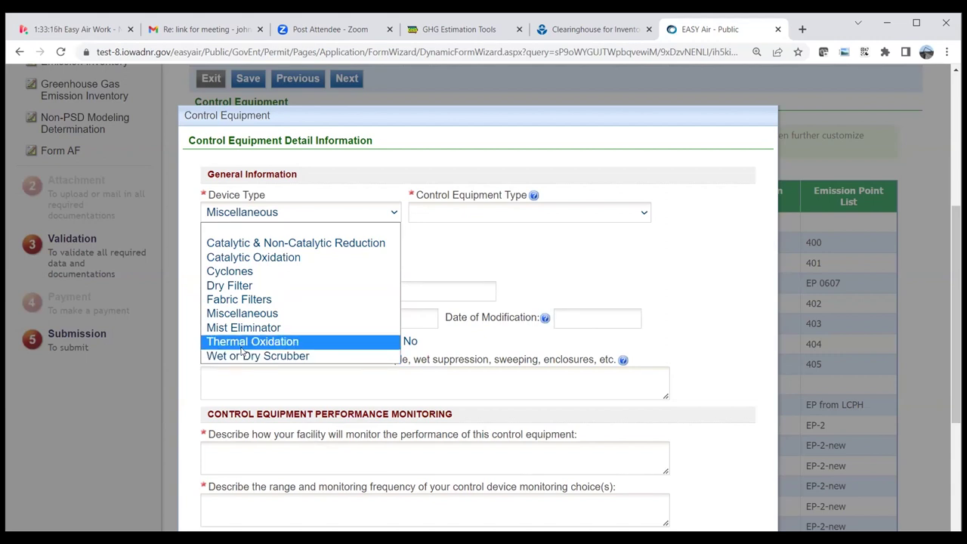
# Step: Set the Device Type to Fabric Filters and enter CE-60 as the CE ID
pyautogui.click(244, 300)
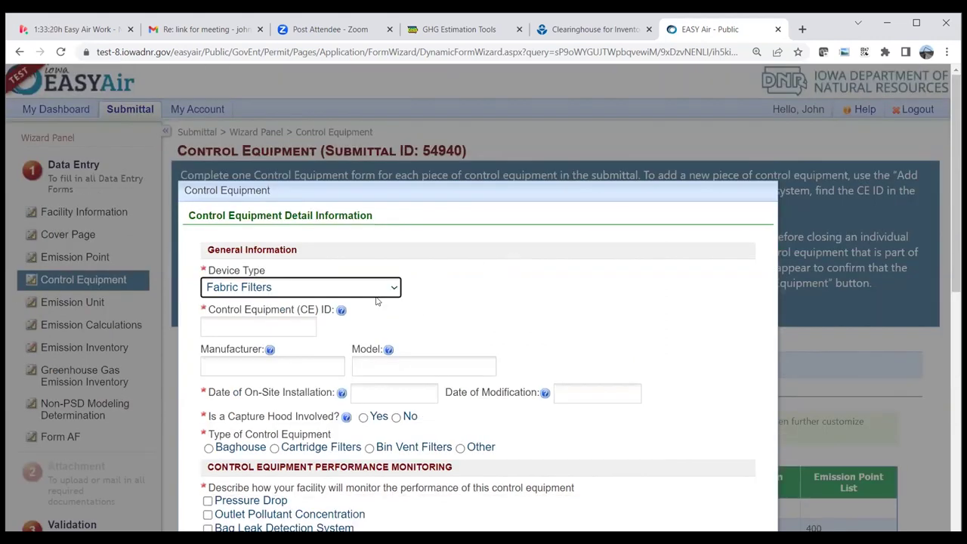
pyautogui.click(244, 323)
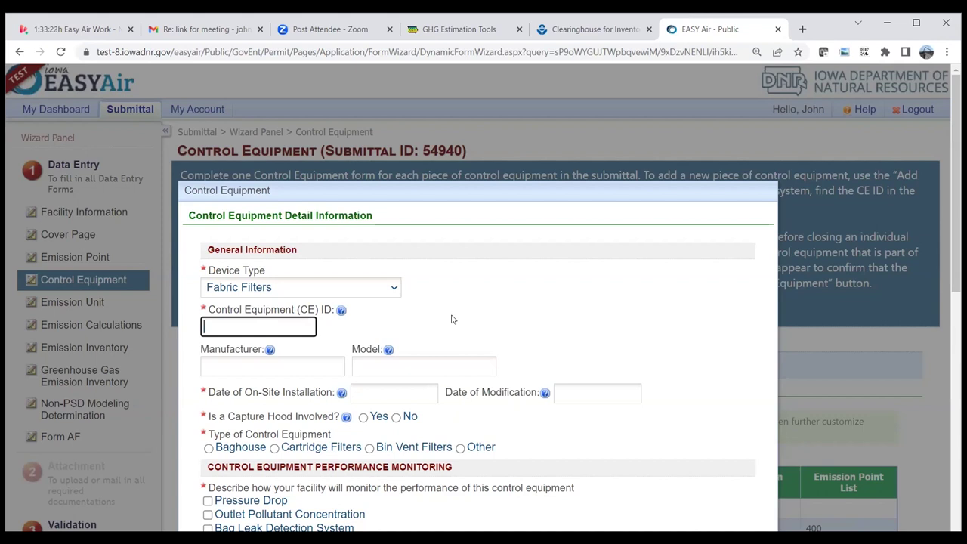
pyautogui.write('CE-60')
pyautogui.scroll(-2, 456, 318)
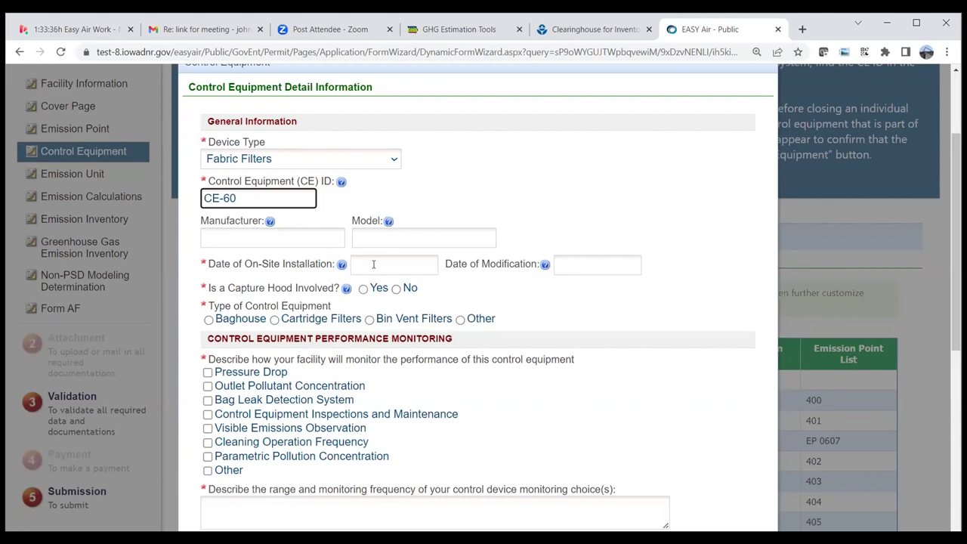
pyautogui.click(373, 265)
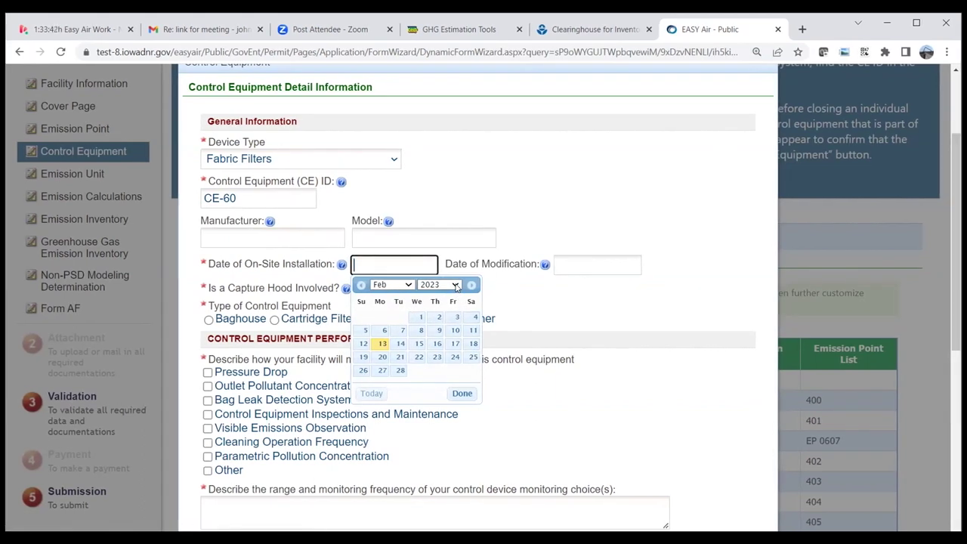
# Step: Give CE-60 a 05/31/2023 installation date, No capture hood, and Baghouse equipment type
pyautogui.click(398, 285)
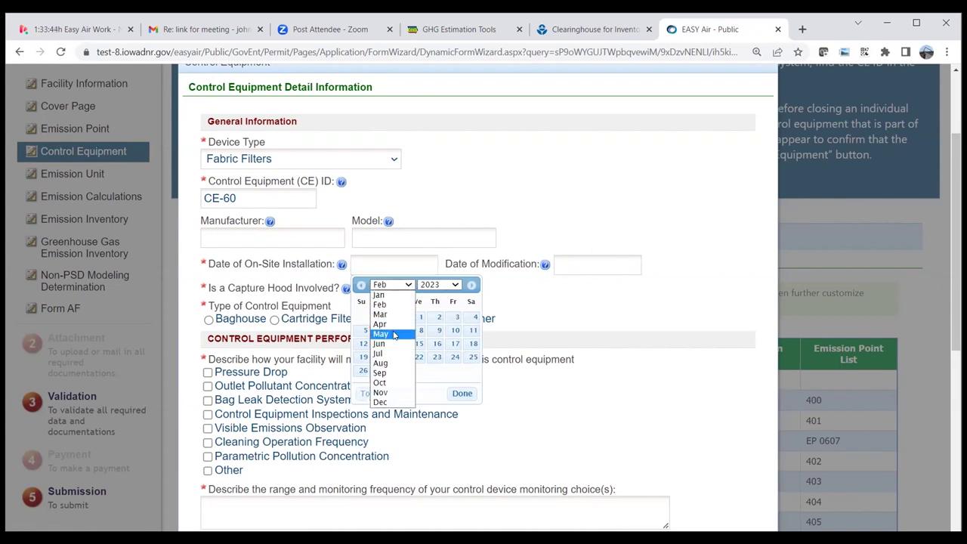
pyautogui.click(394, 336)
pyautogui.click(420, 372)
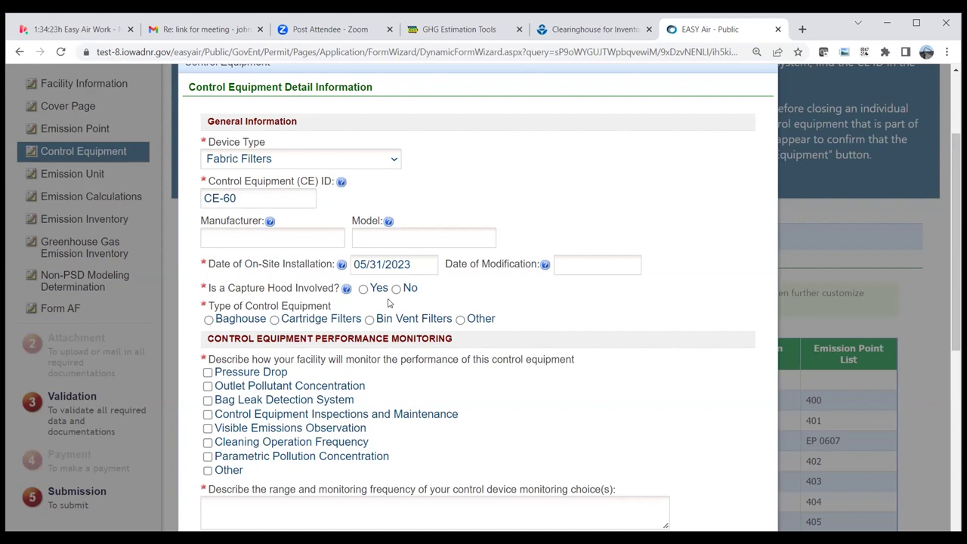
pyautogui.click(394, 289)
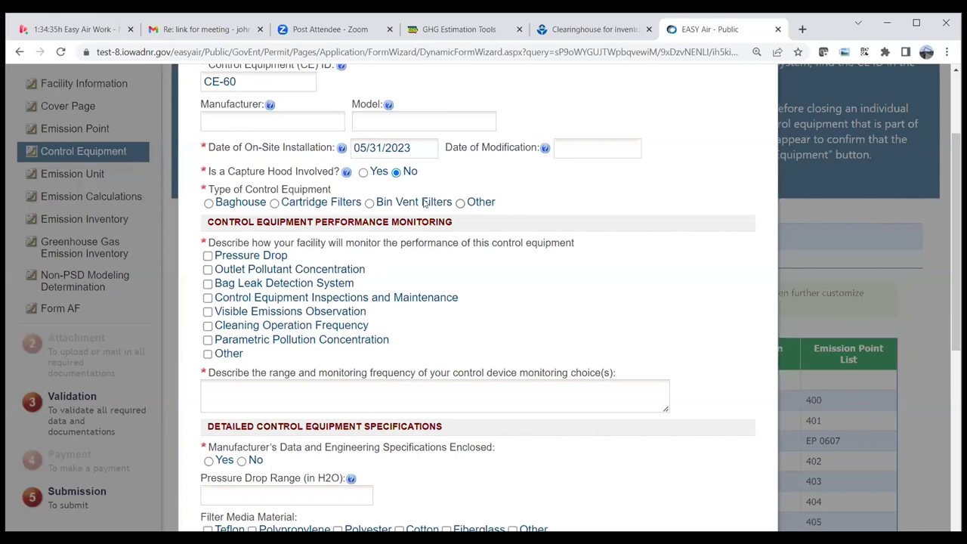
pyautogui.click(213, 204)
# Step: Select Pressure Drop and Inspections and Maintenance monitoring, described as 'pressure drop daily, 2-6 inches W.C.'
pyautogui.click(208, 257)
pyautogui.click(207, 298)
pyautogui.click(215, 389)
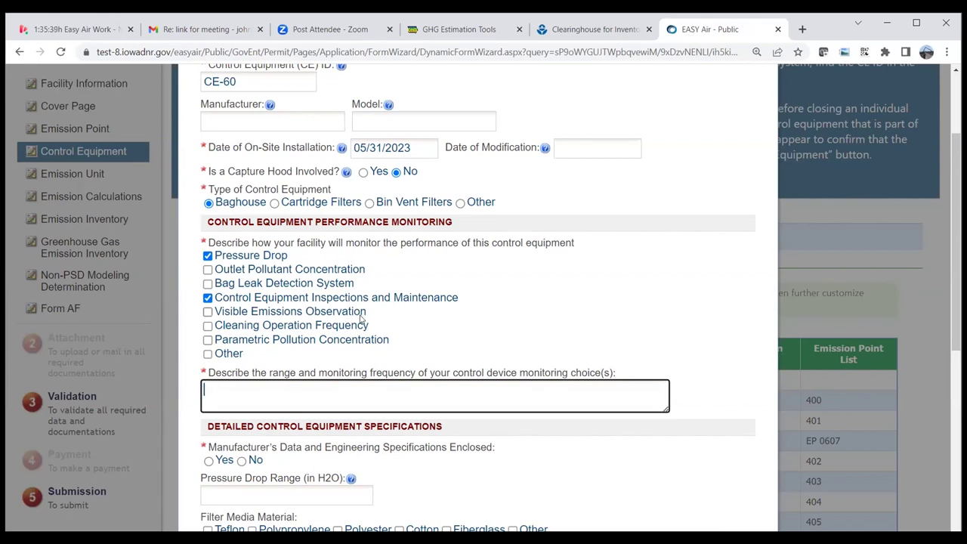
pyautogui.write('pressure drop dail')
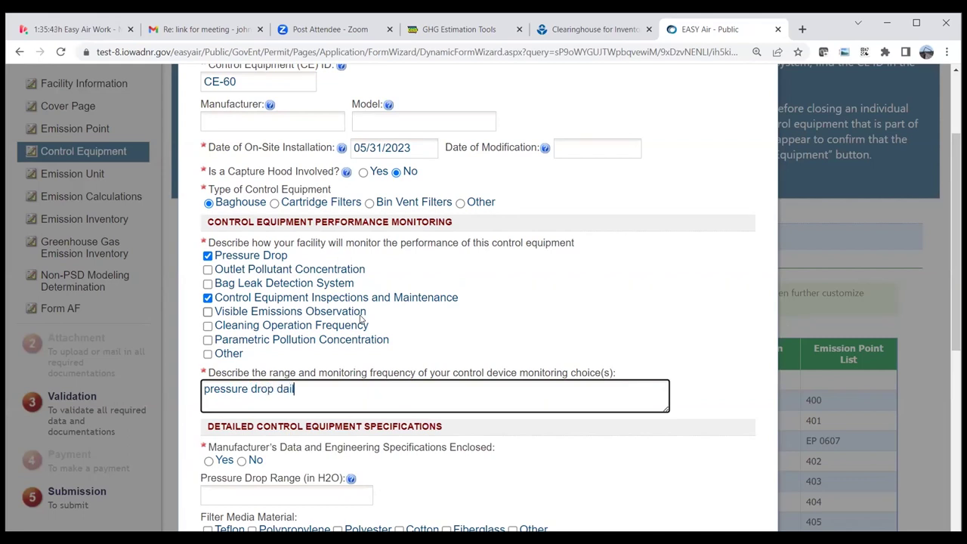
pyautogui.write('y, 2-6 inches W.C.')
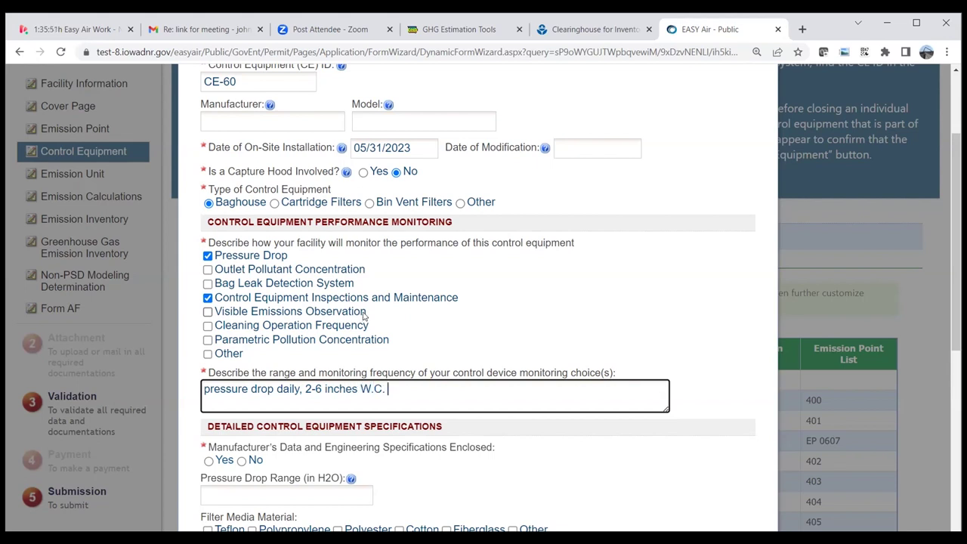
pyautogui.scroll(-3, 426, 304)
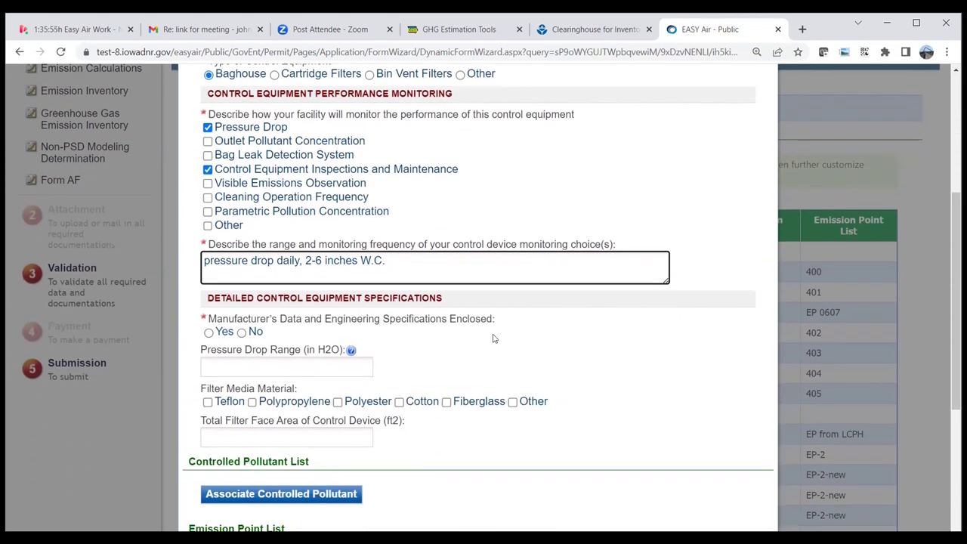
pyautogui.scroll(-1, 494, 337)
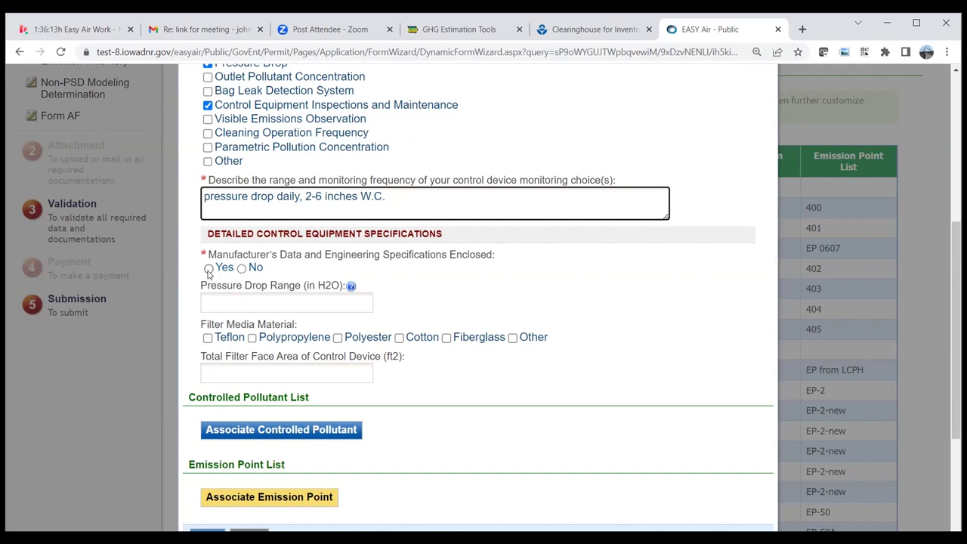
# Step: Mark manufacturer specifications not enclosed, Polyester filter media, and Pulse Jet bag cleaning
pyautogui.click(241, 269)
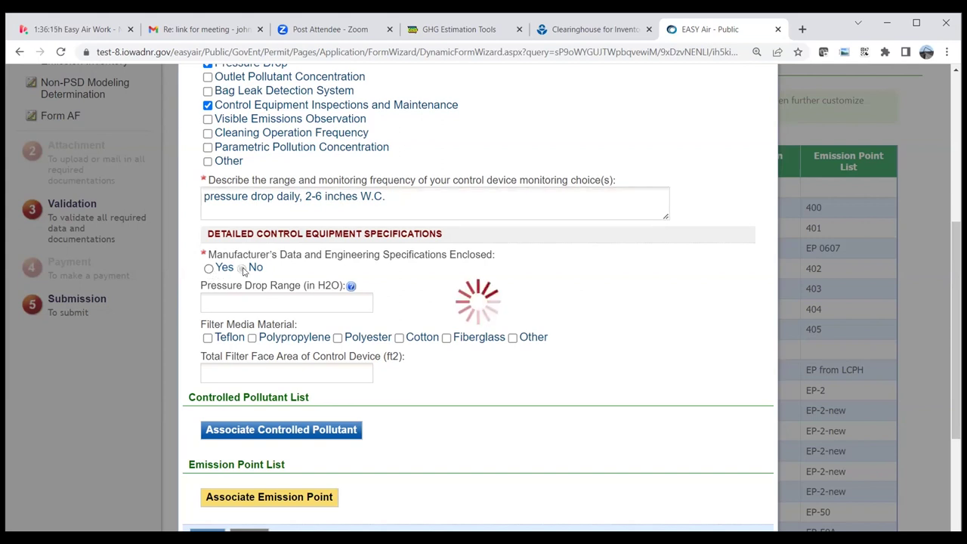
pyautogui.scroll(-3, 343, 318)
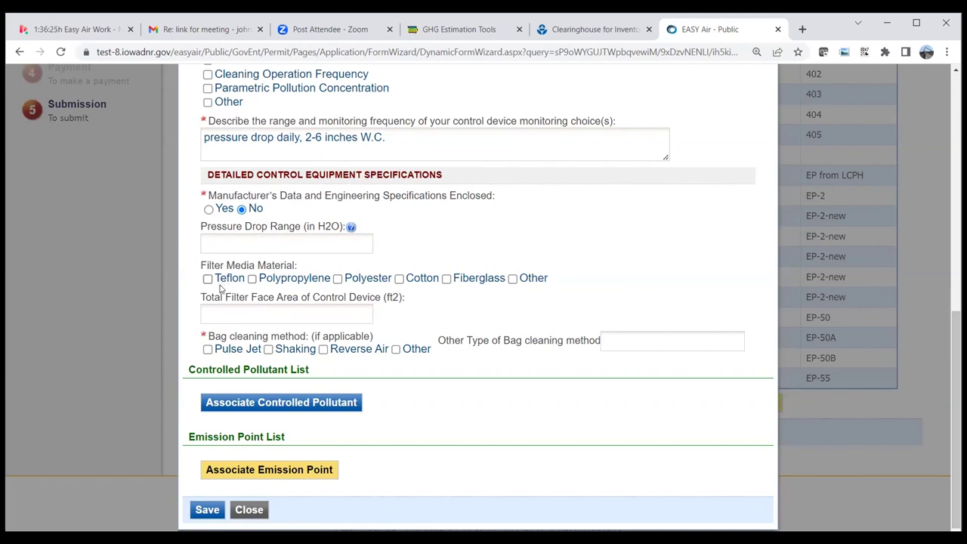
pyautogui.click(337, 279)
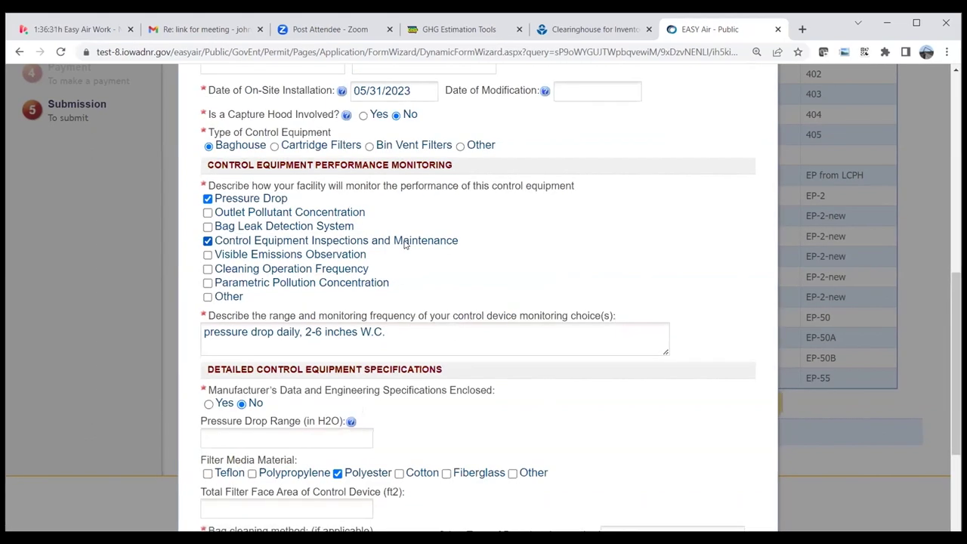
pyautogui.scroll(-1, 461, 259)
pyautogui.scroll(-2, 466, 260)
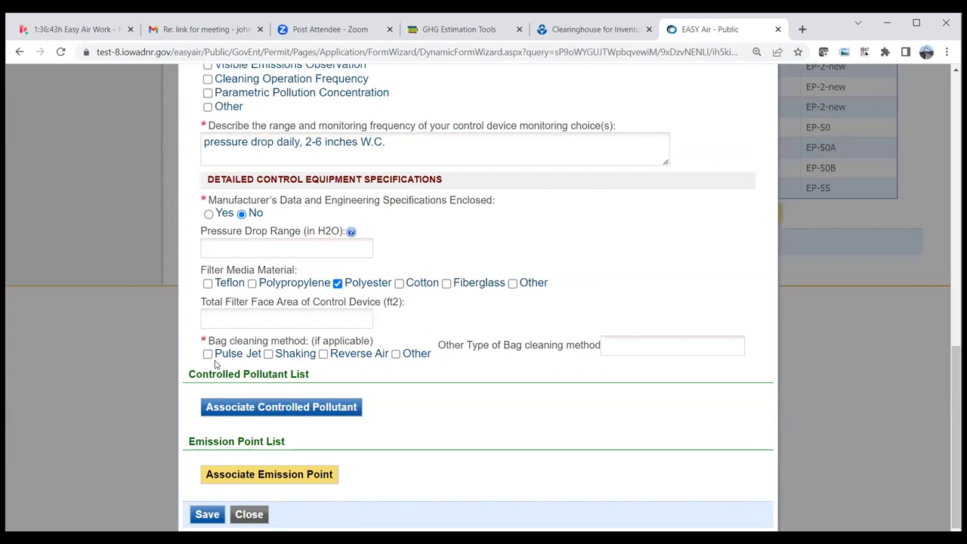
pyautogui.click(208, 355)
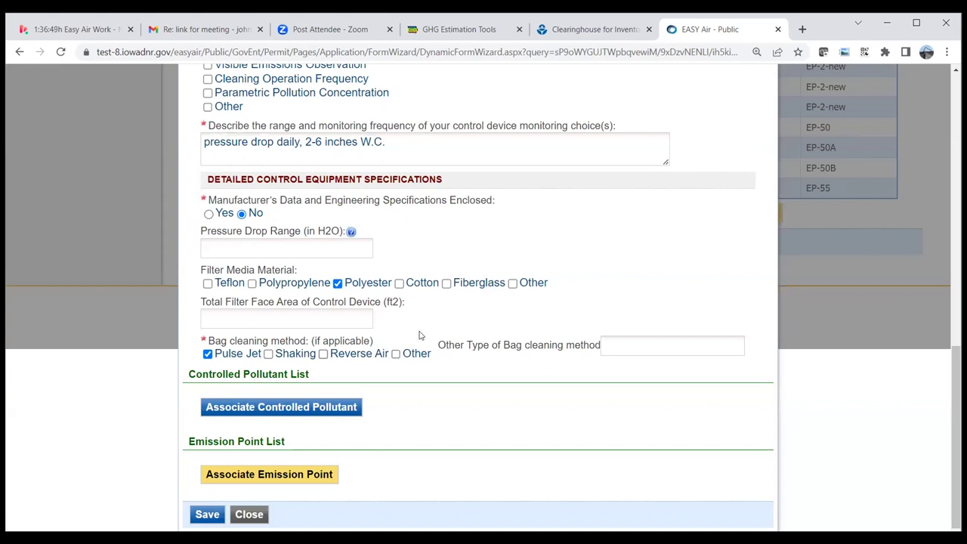
# Step: Start associating a controlled pollutant with CE-60
pyautogui.scroll(1, 421, 333)
pyautogui.scroll(1, 420, 332)
pyautogui.scroll(-2, 420, 333)
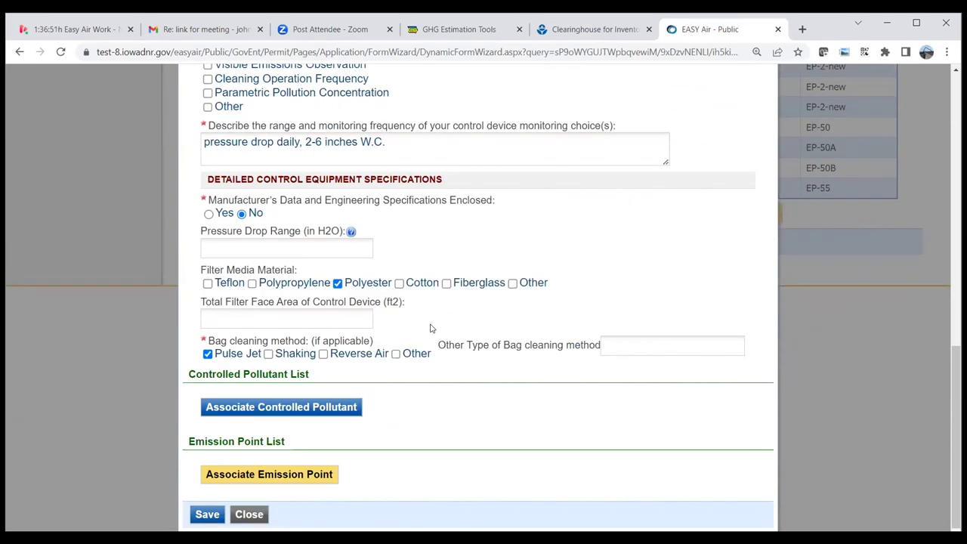
pyautogui.scroll(5, 469, 306)
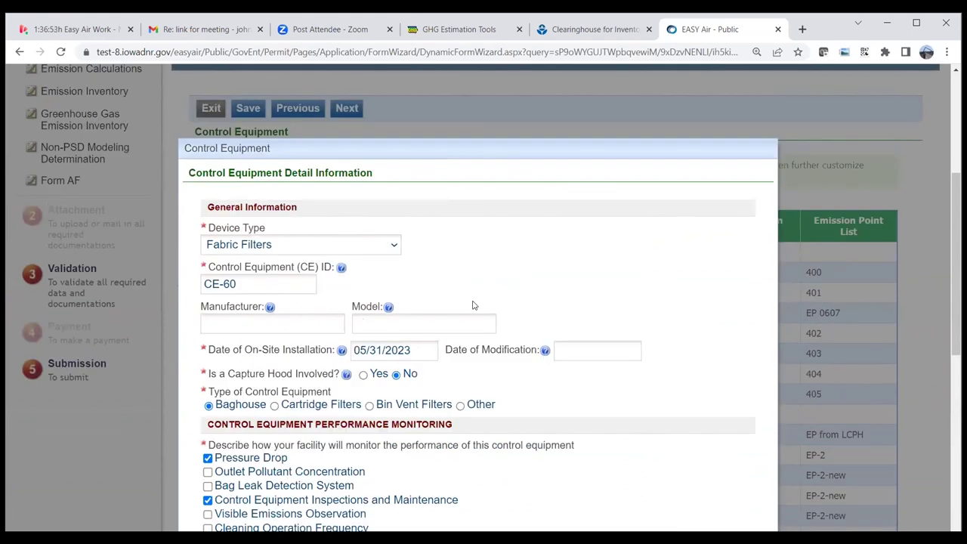
pyautogui.scroll(-6, 474, 306)
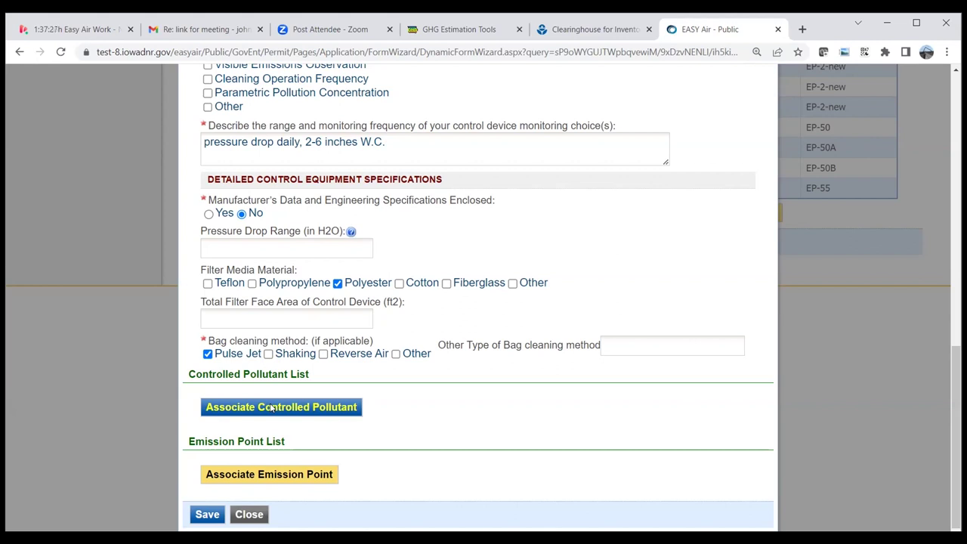
pyautogui.click(271, 407)
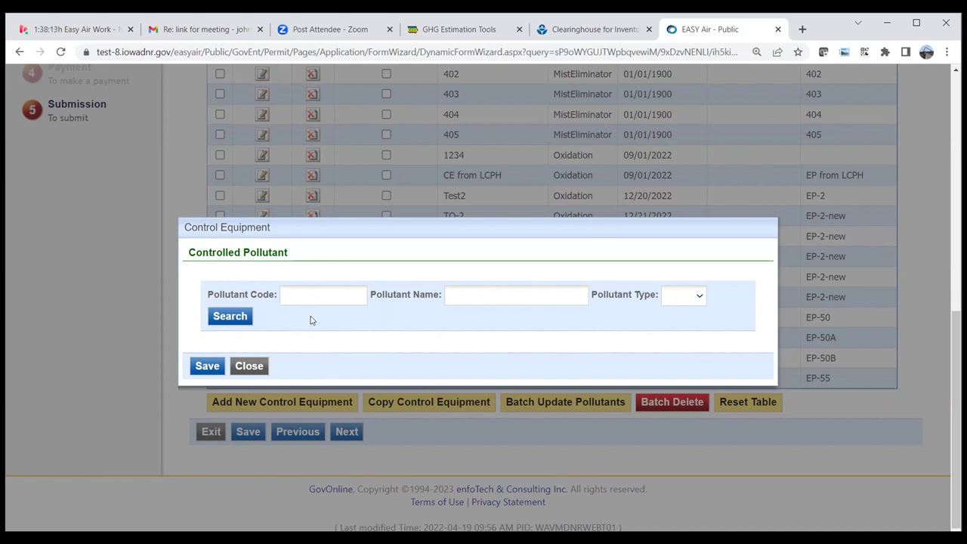
# Step: List CAP-type pollutants, then close the search without choosing any
pyautogui.click(701, 297)
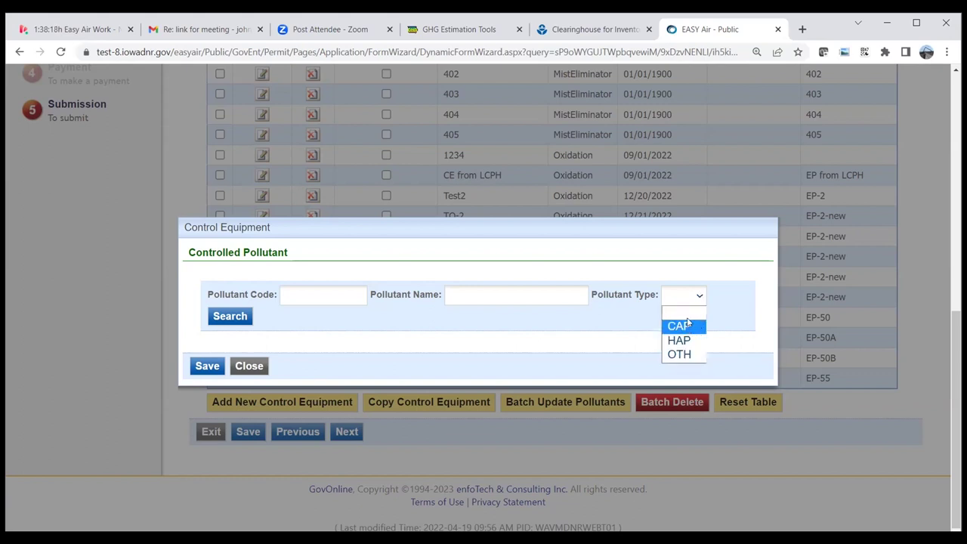
pyautogui.click(687, 327)
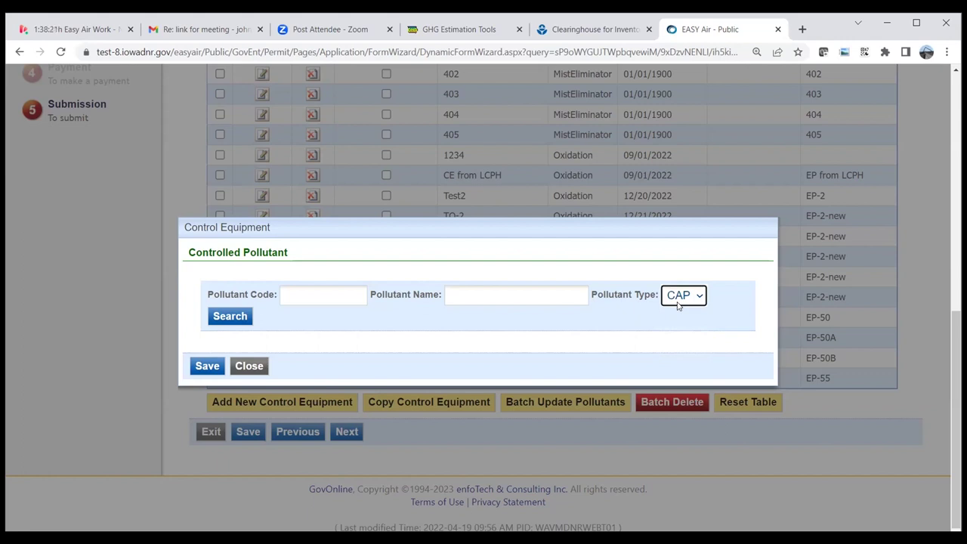
pyautogui.click(219, 317)
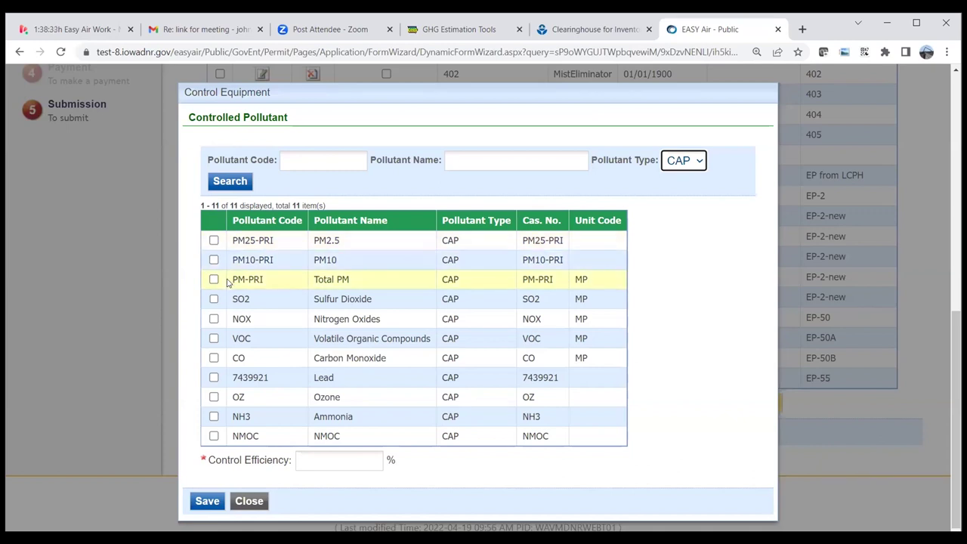
pyautogui.click(250, 503)
pyautogui.scroll(-3, 375, 420)
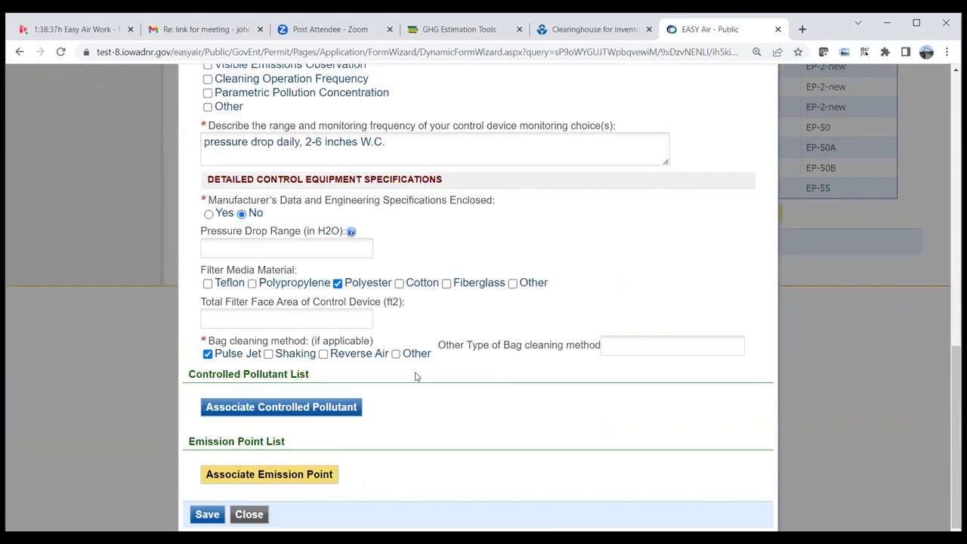
# Step: Search for controlled pollutants named 'PM' with the pollutant type filter cleared
pyautogui.click(347, 410)
pyautogui.click(456, 293)
pyautogui.write('PM')
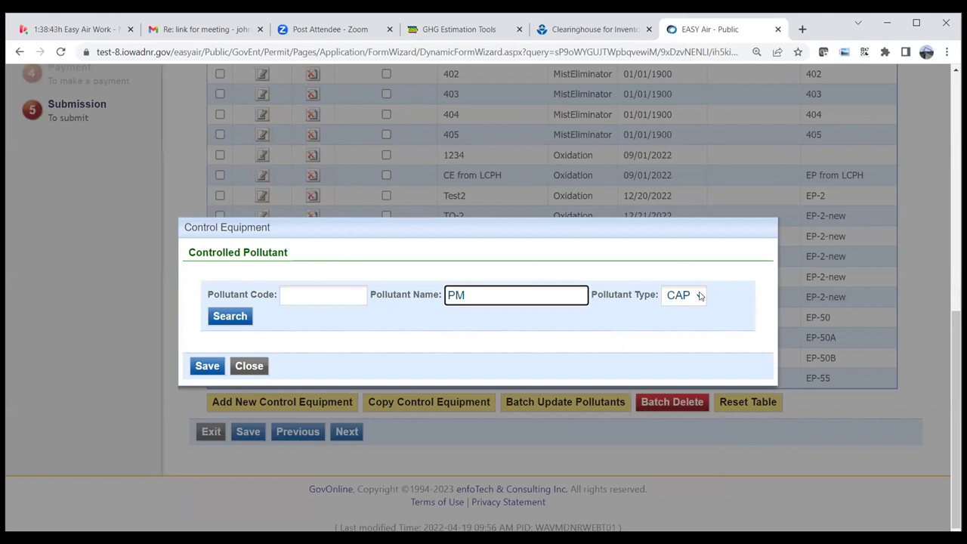
pyautogui.click(699, 296)
pyautogui.click(694, 313)
pyautogui.click(230, 316)
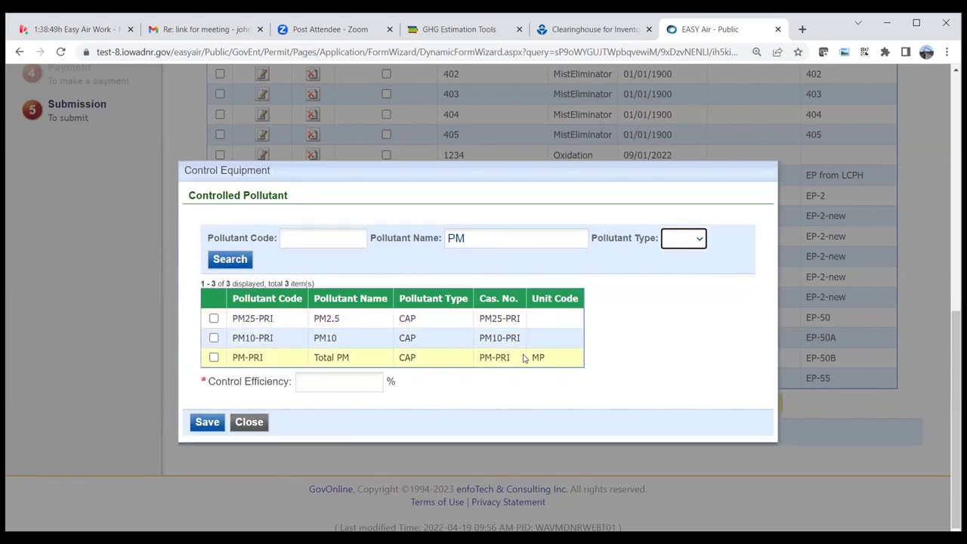
# Step: Select Total PM, PM10 and PM2.5 at 98% control efficiency and save
pyautogui.click(215, 359)
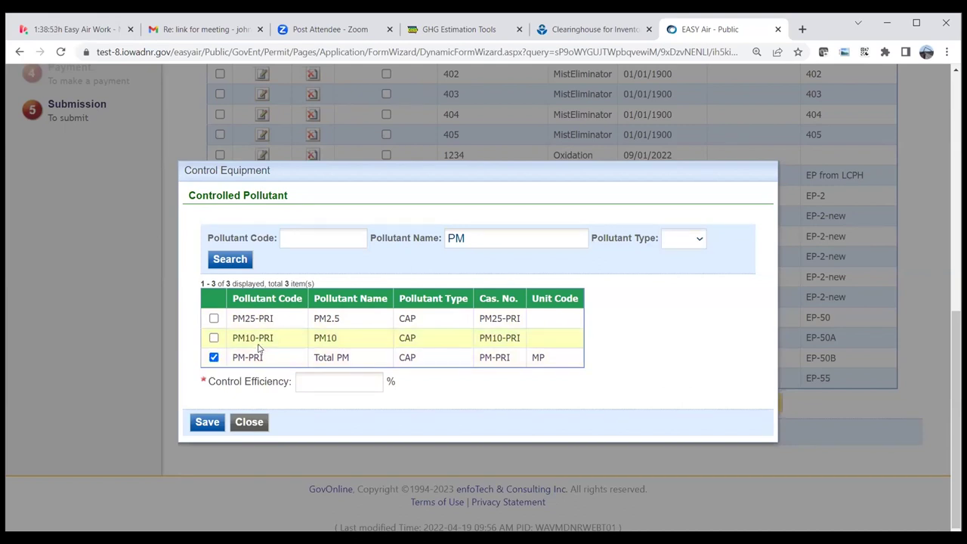
pyautogui.click(214, 338)
pyautogui.click(214, 318)
pyautogui.click(343, 382)
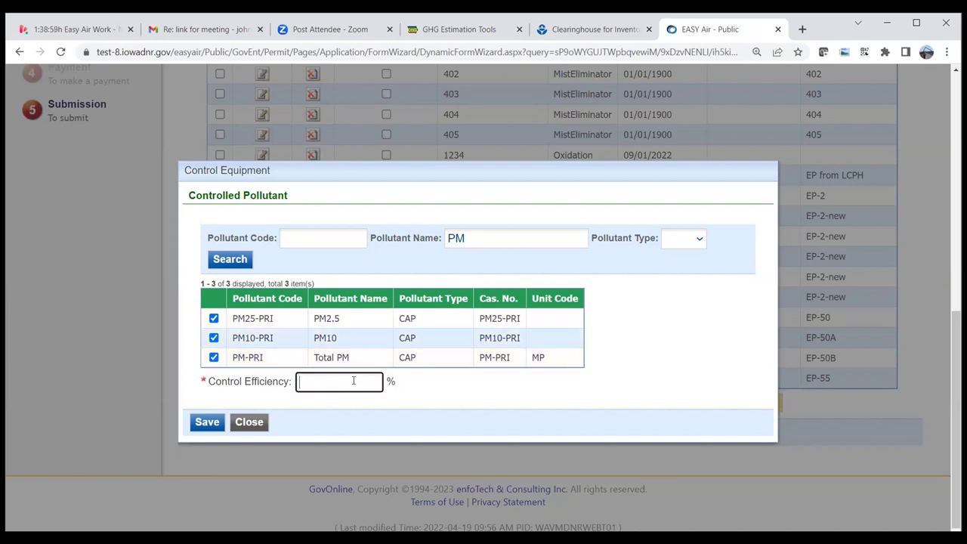
pyautogui.write('98')
pyautogui.click(203, 424)
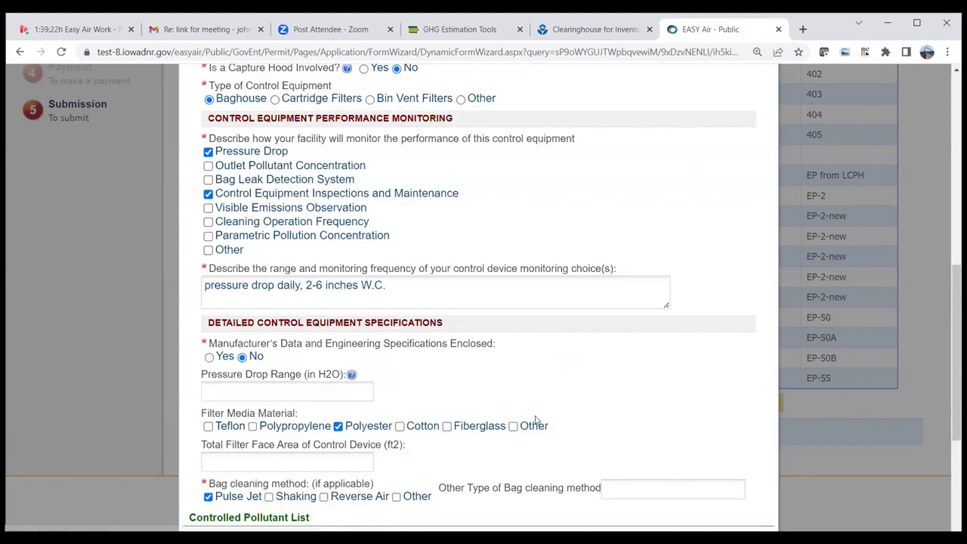
# Step: Edit the PM2.5 entry to change its control efficiency from 98 to 95 and save
pyautogui.scroll(-4, 538, 421)
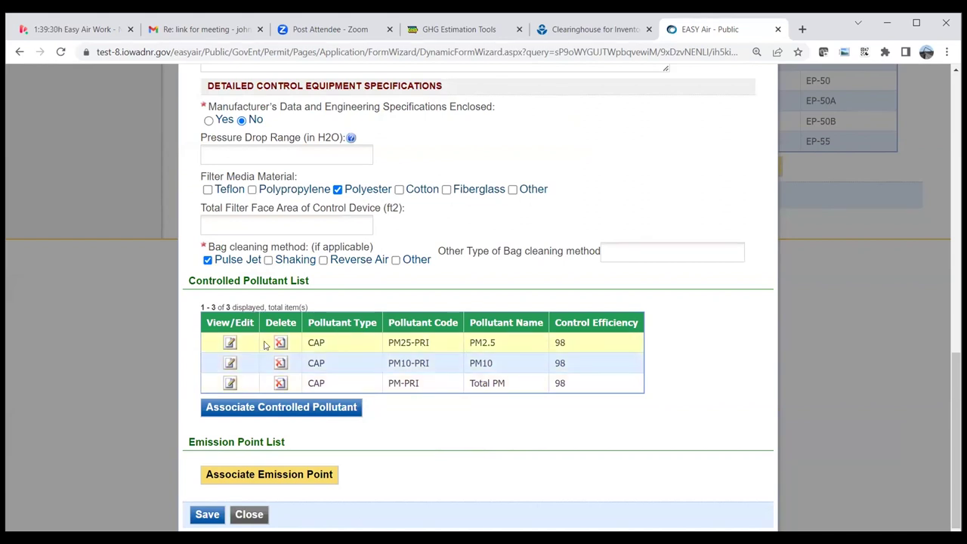
pyautogui.click(233, 345)
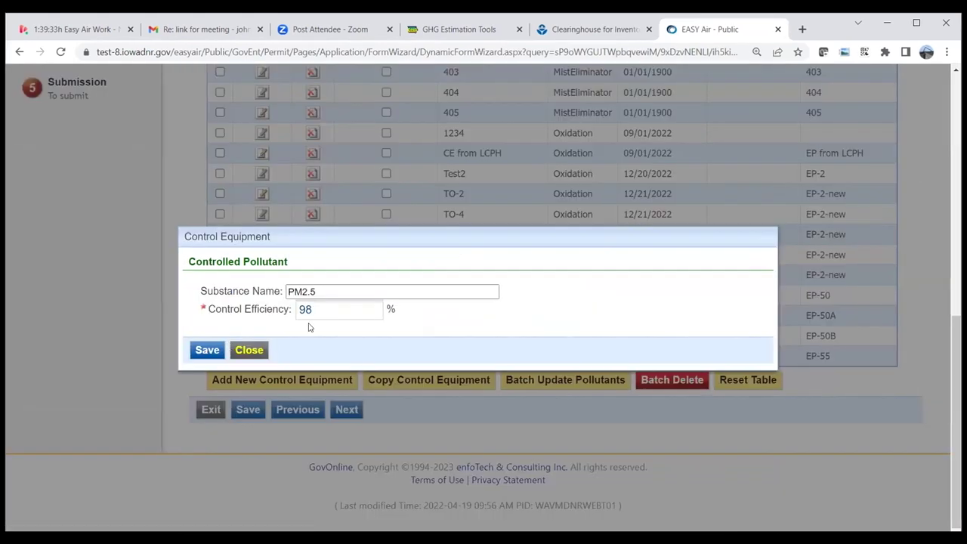
pyautogui.click(324, 308)
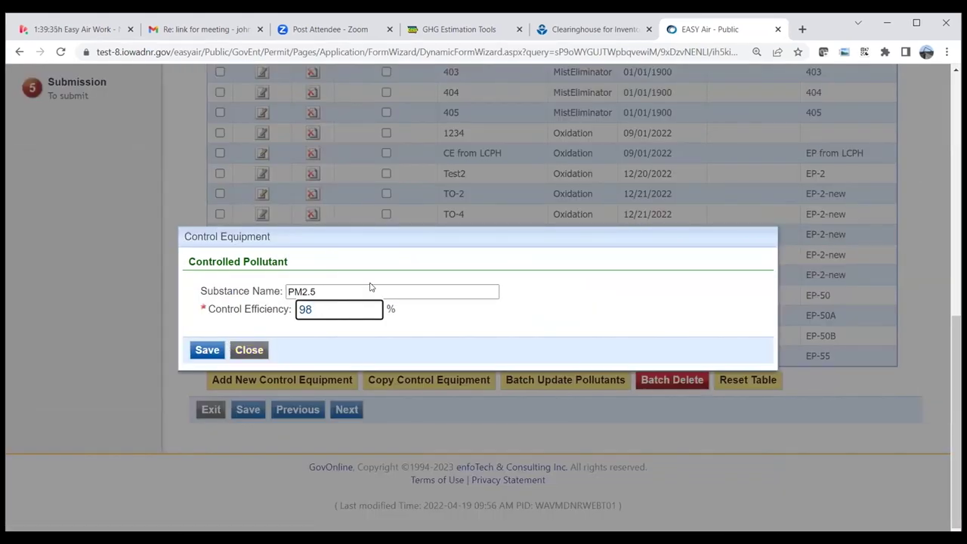
pyautogui.press('BackSpace')
pyautogui.write('5')
pyautogui.click(203, 352)
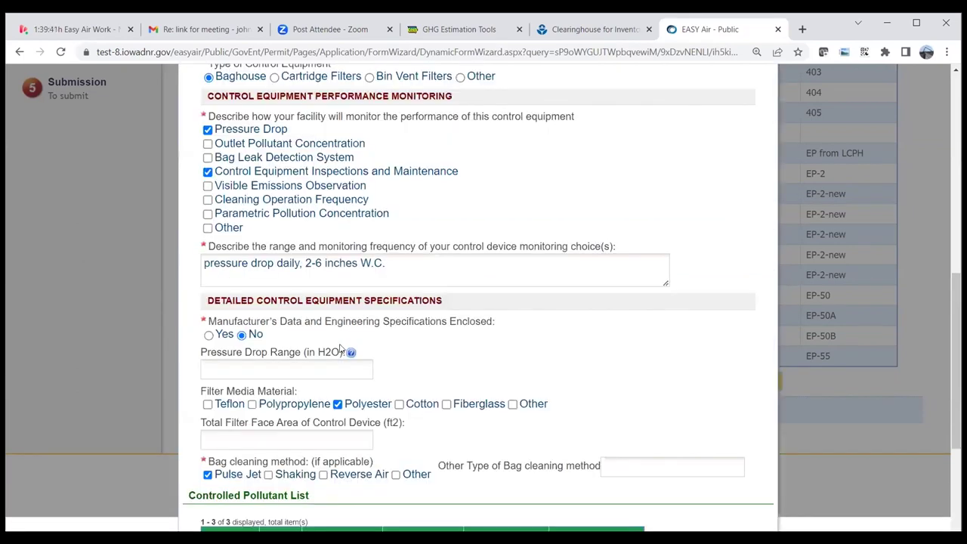
pyautogui.scroll(-3, 484, 367)
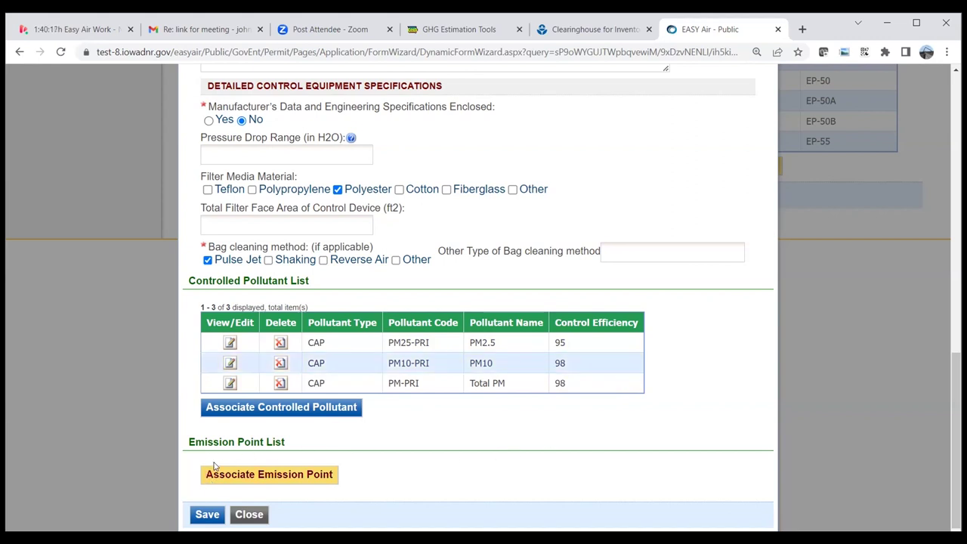
pyautogui.scroll(10, 547, 175)
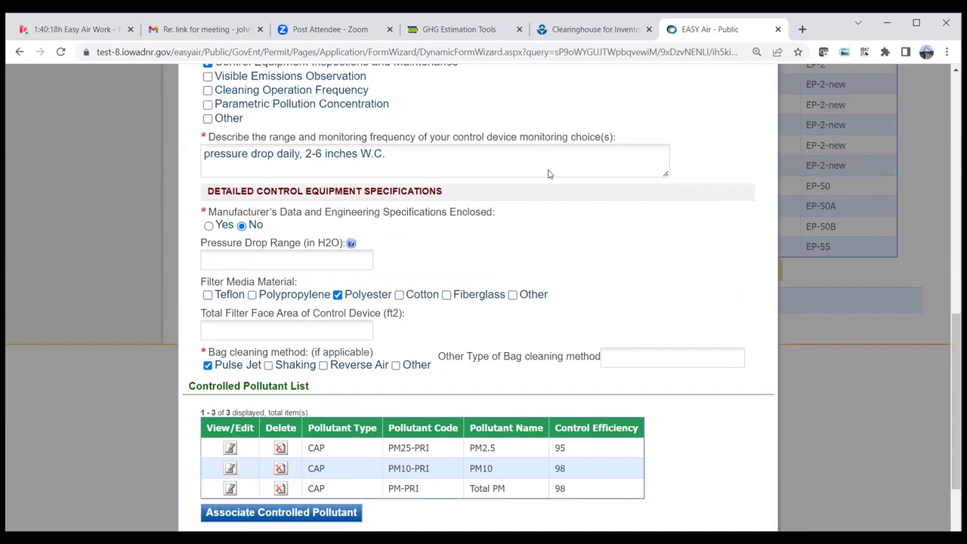
pyautogui.scroll(-10, 537, 260)
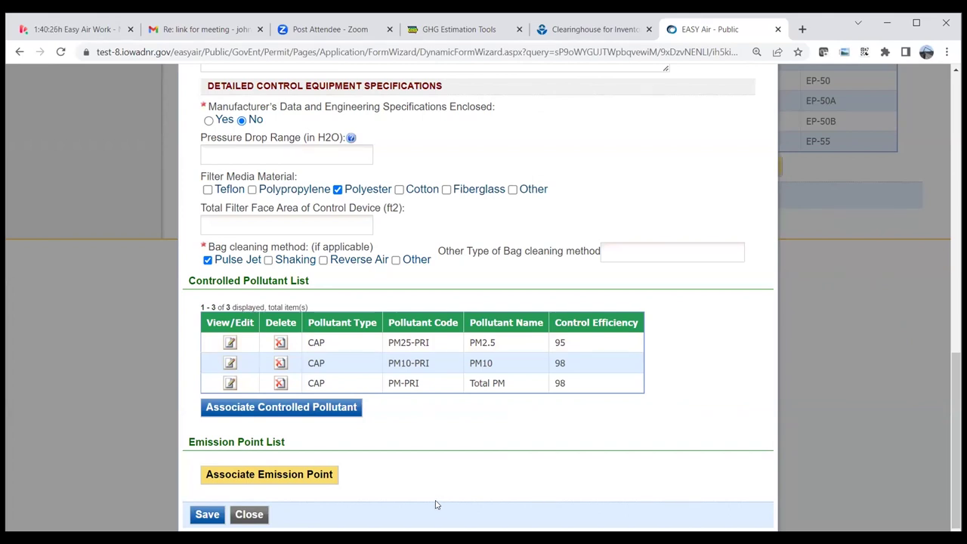
# Step: Associate emission point EP-60 with this control equipment
pyautogui.click(299, 481)
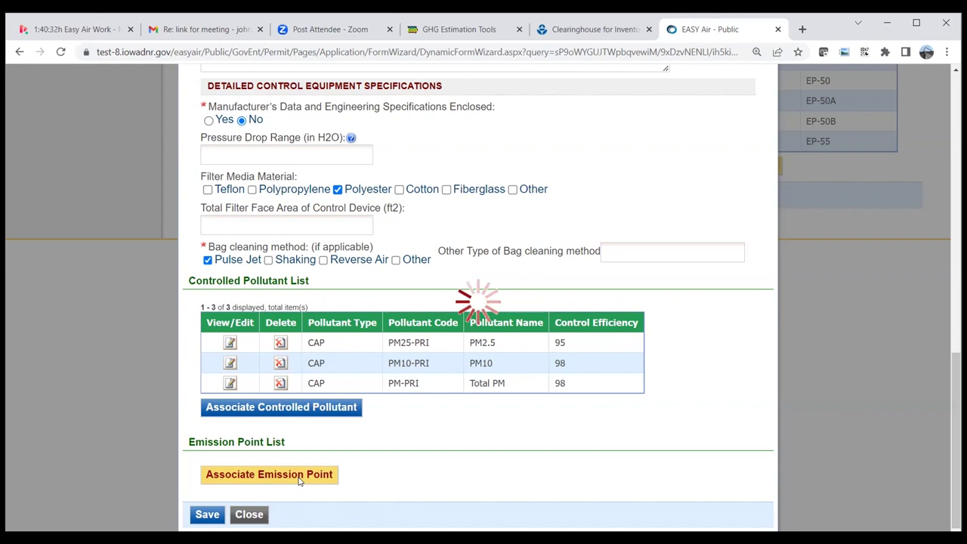
pyautogui.scroll(15, 422, 362)
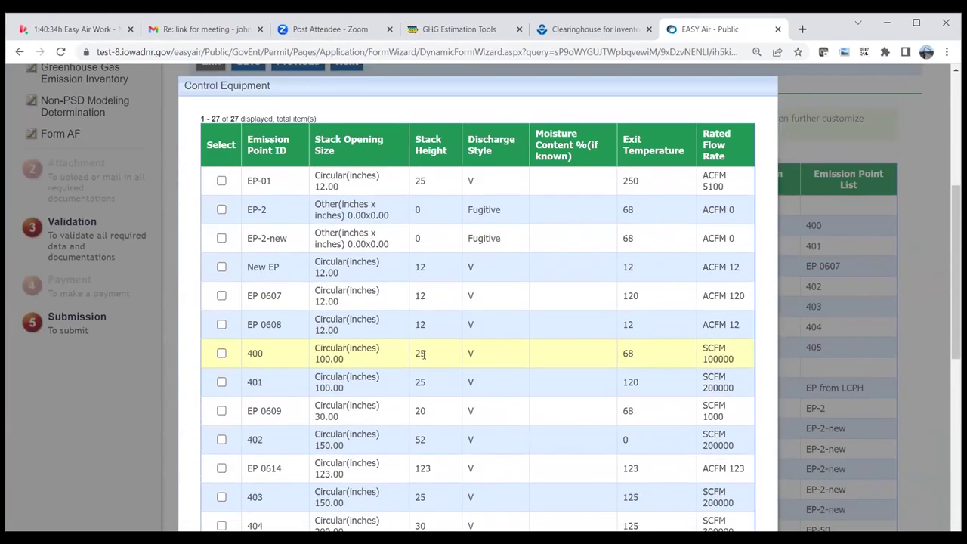
pyautogui.scroll(-2, 423, 360)
pyautogui.scroll(-6, 423, 356)
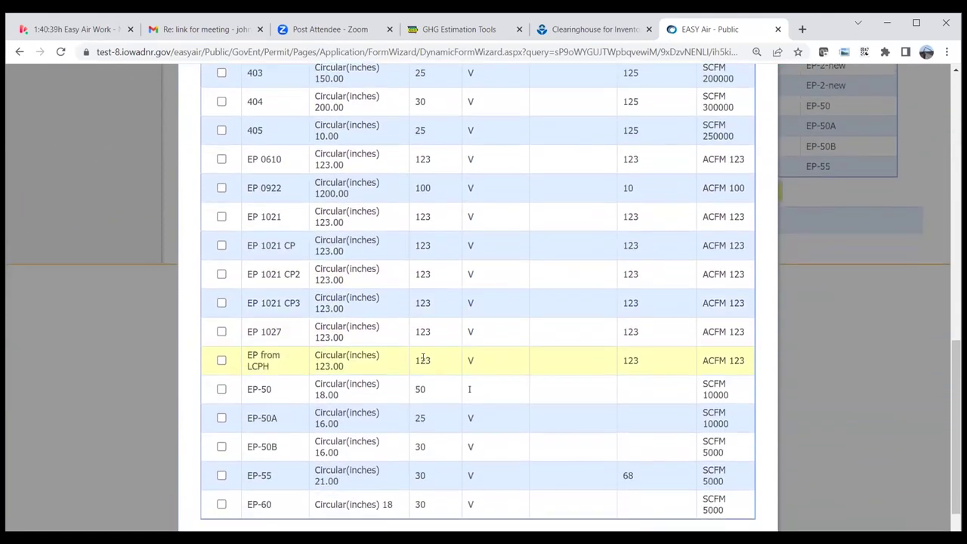
pyautogui.scroll(8, 424, 360)
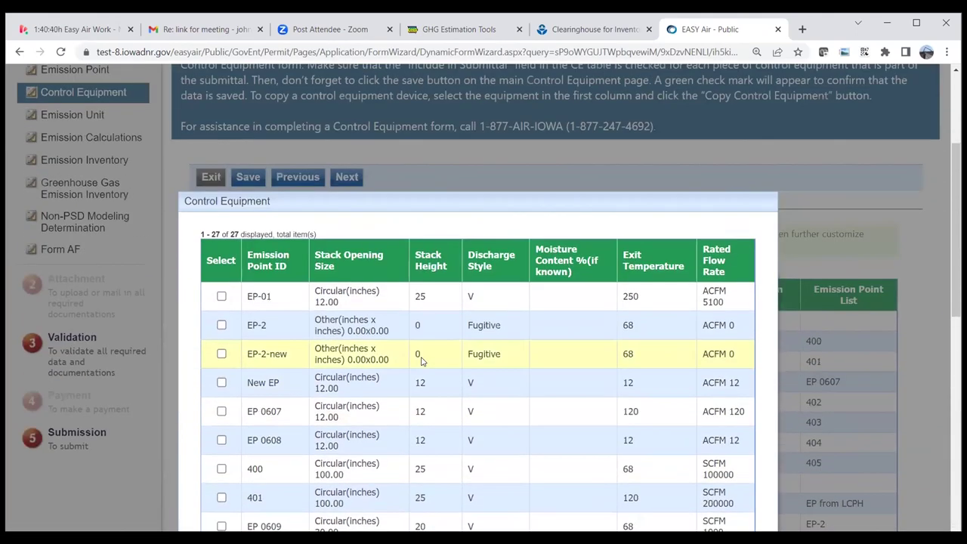
pyautogui.scroll(-2, 422, 359)
pyautogui.scroll(-6, 421, 360)
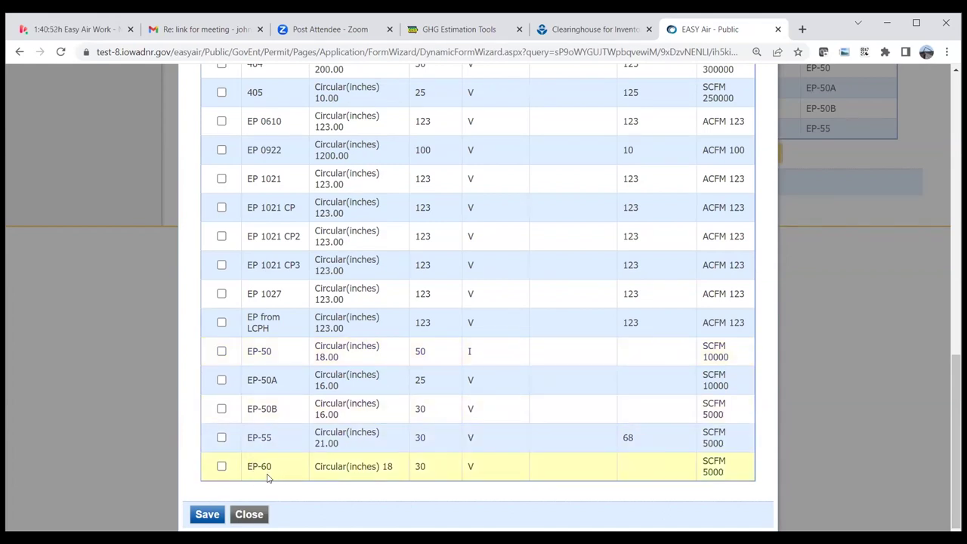
pyautogui.scroll(4, 363, 361)
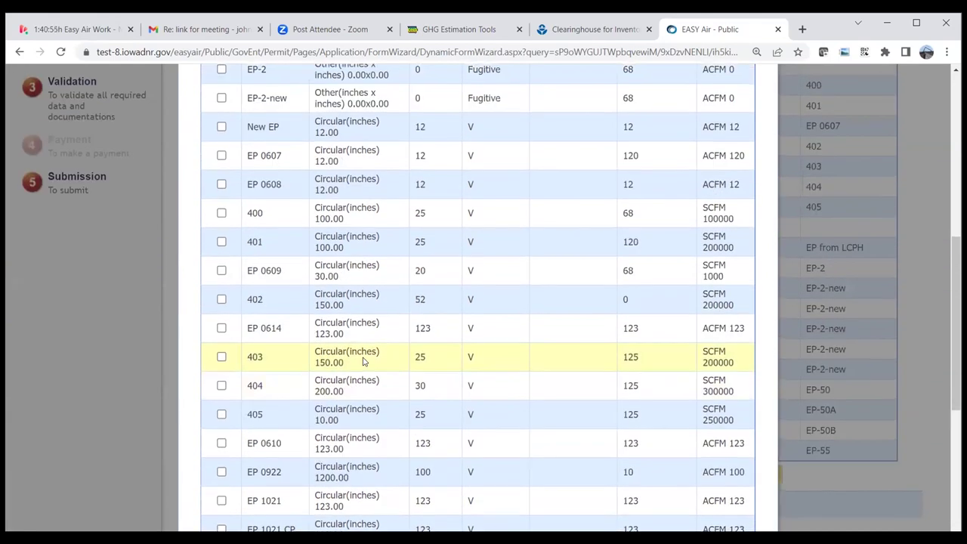
pyautogui.scroll(3, 362, 361)
pyautogui.scroll(-7, 364, 363)
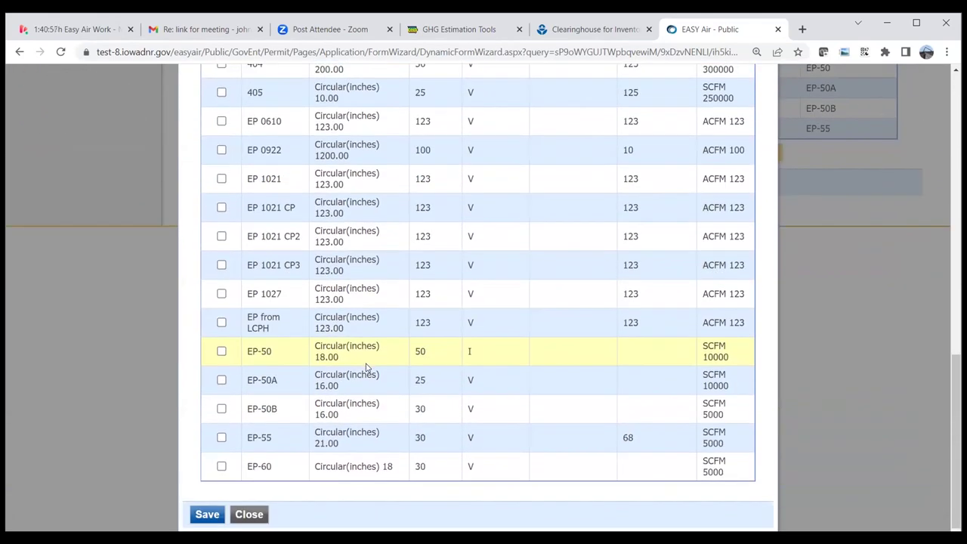
pyautogui.click(221, 467)
pyautogui.click(209, 515)
# Step: Save the CE-60 control equipment form
pyautogui.scroll(-1, 542, 376)
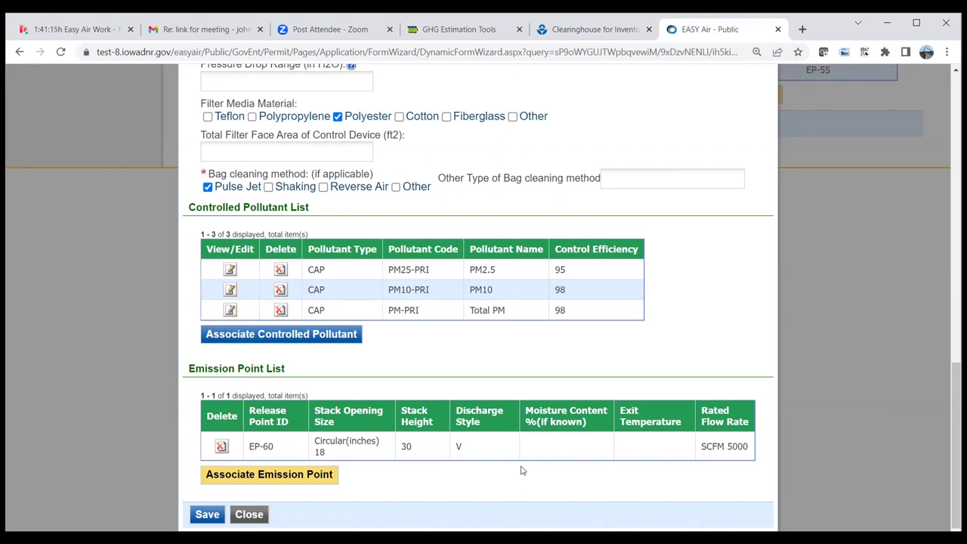
pyautogui.scroll(5, 594, 422)
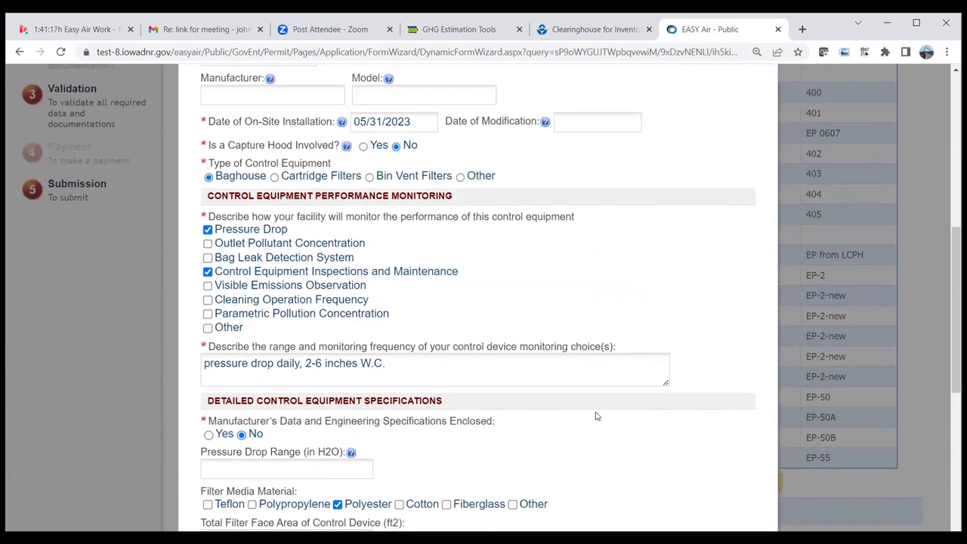
pyautogui.scroll(3, 597, 416)
pyautogui.scroll(-8, 596, 417)
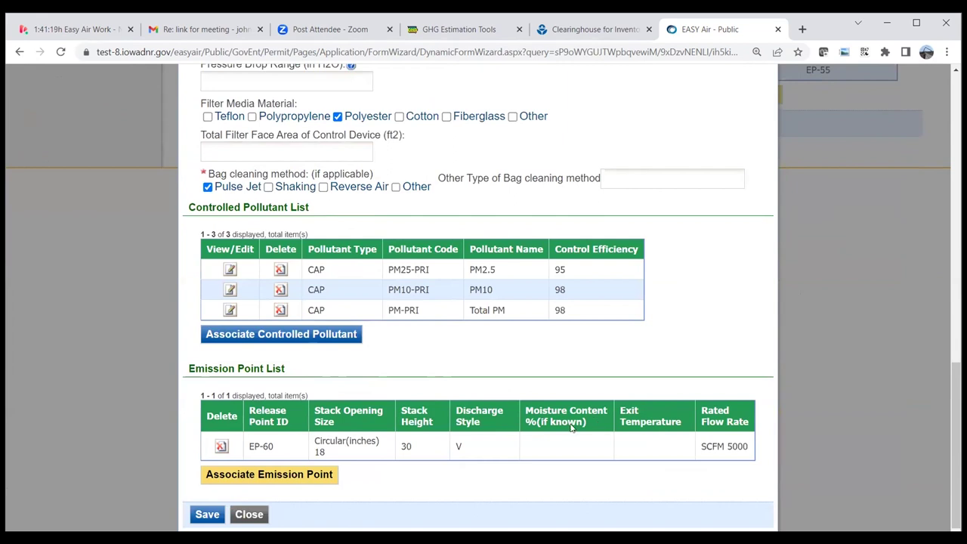
pyautogui.click(207, 514)
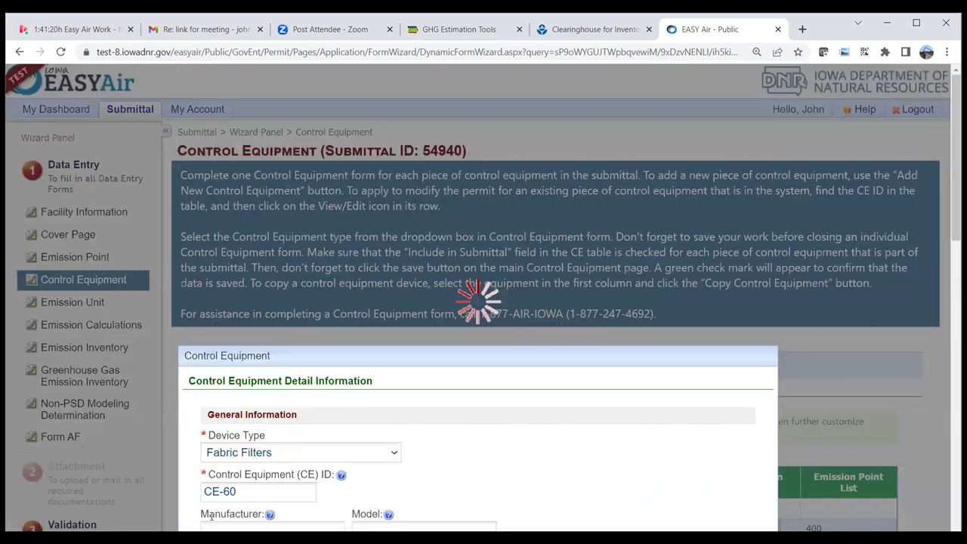
# Step: Filter the control equipment list to items included in the submittal
pyautogui.scroll(-1, 466, 458)
pyautogui.scroll(-6, 466, 457)
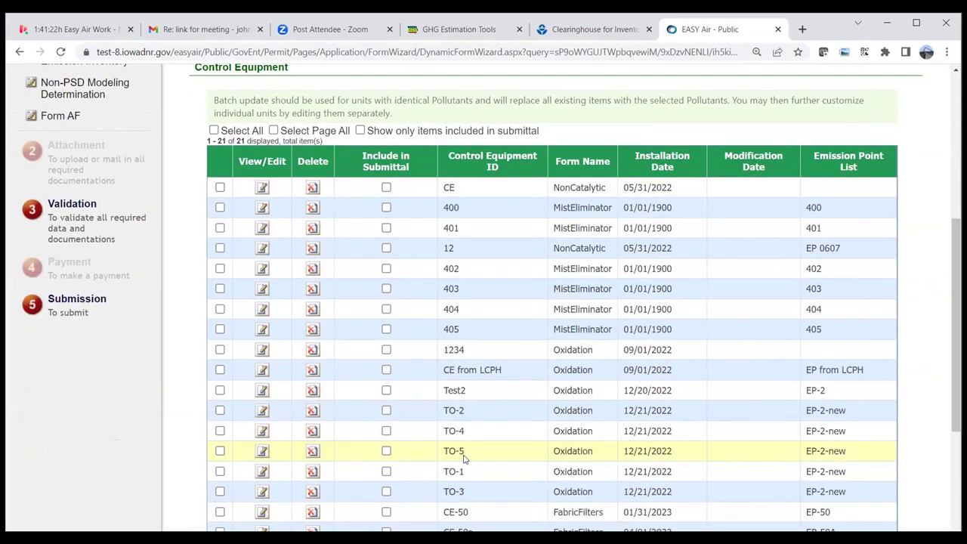
pyautogui.scroll(4, 466, 458)
pyautogui.scroll(-4, 464, 461)
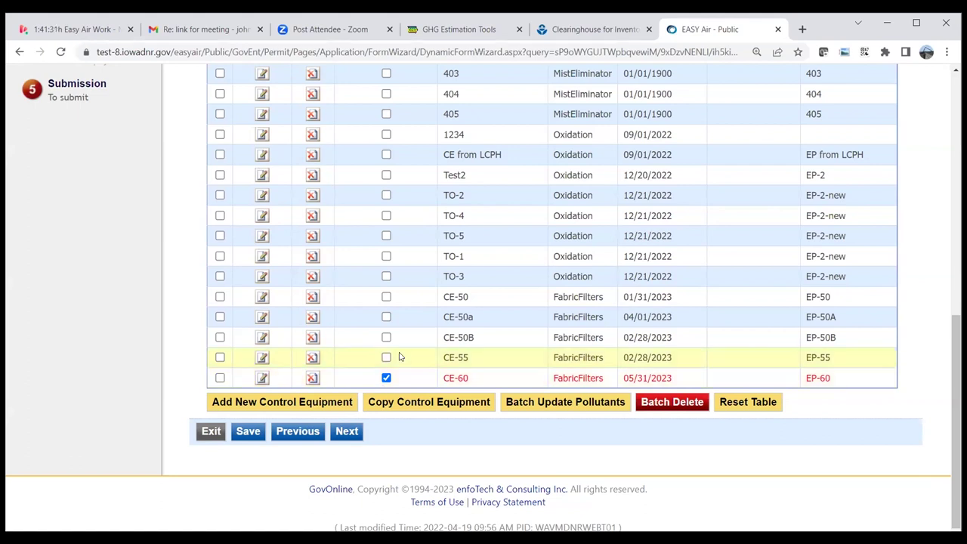
pyautogui.scroll(5, 400, 359)
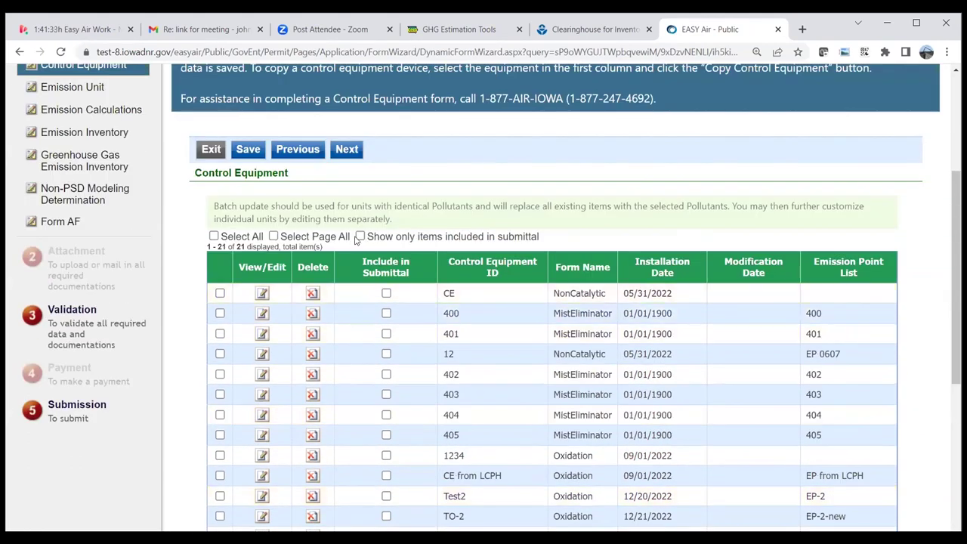
pyautogui.click(360, 237)
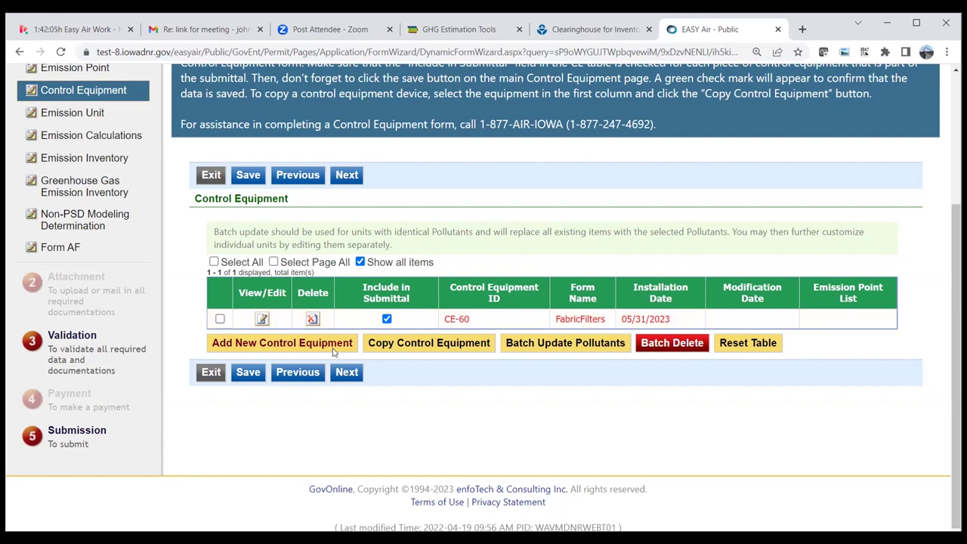
# Step: Save progress on the control equipment step and advance to Emission Unit
pyautogui.click(488, 315)
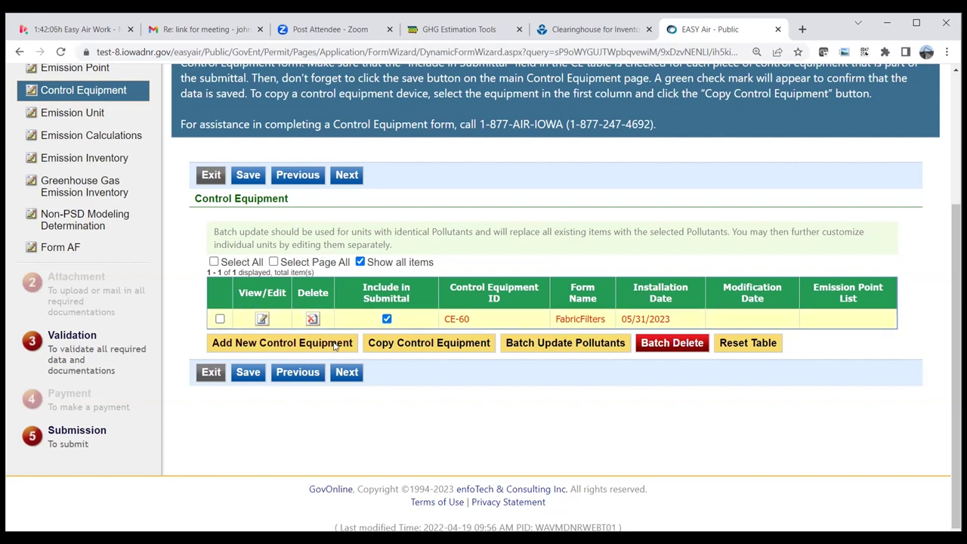
pyautogui.click(255, 374)
pyautogui.click(353, 416)
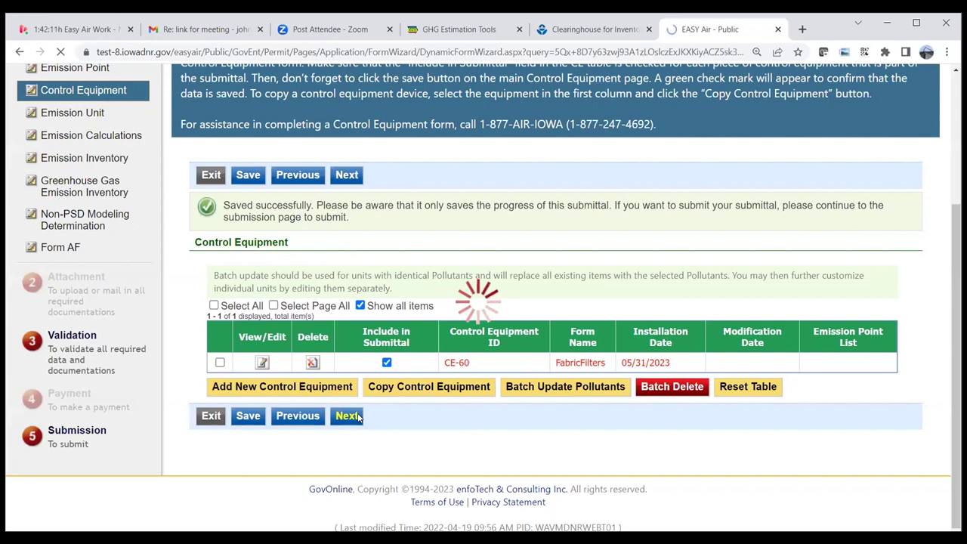
pyautogui.scroll(-3, 431, 384)
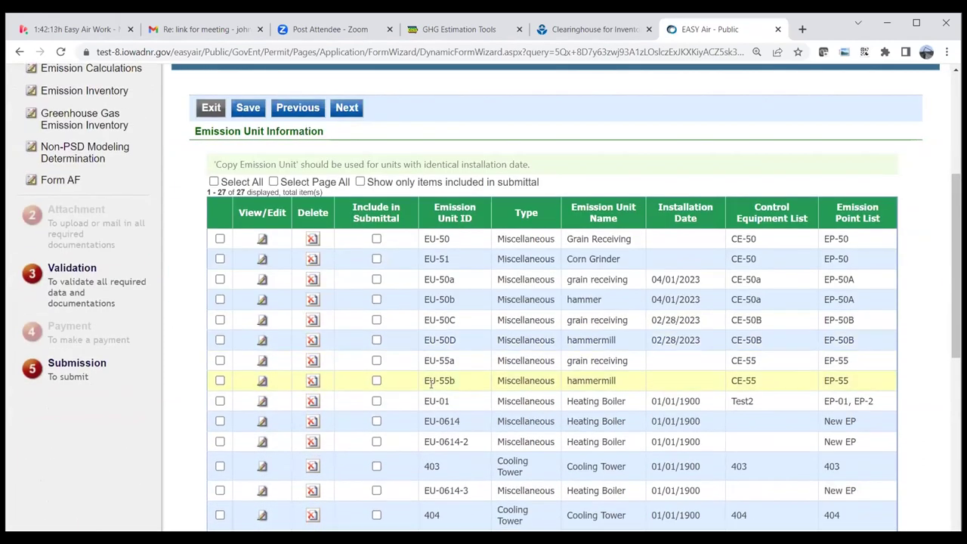
pyautogui.scroll(3, 430, 384)
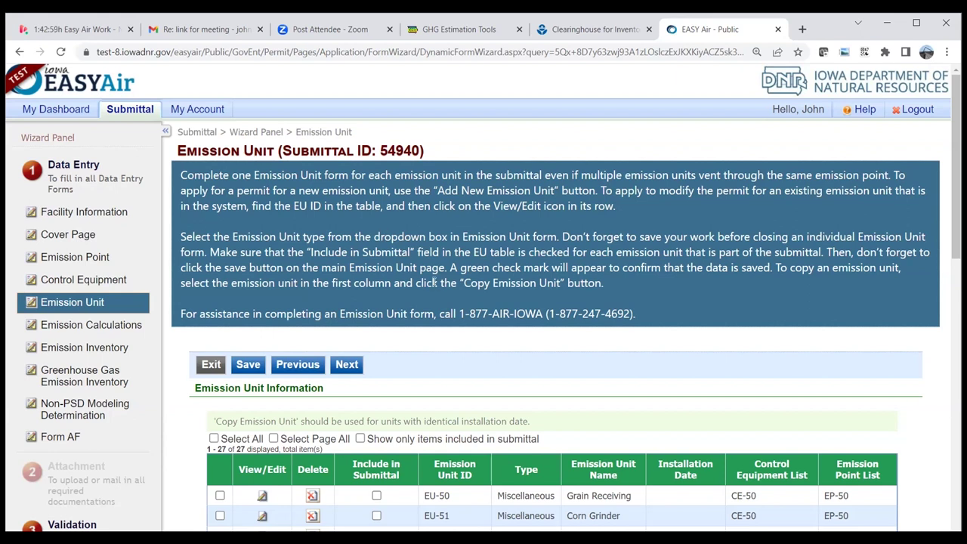
pyautogui.scroll(-3, 438, 278)
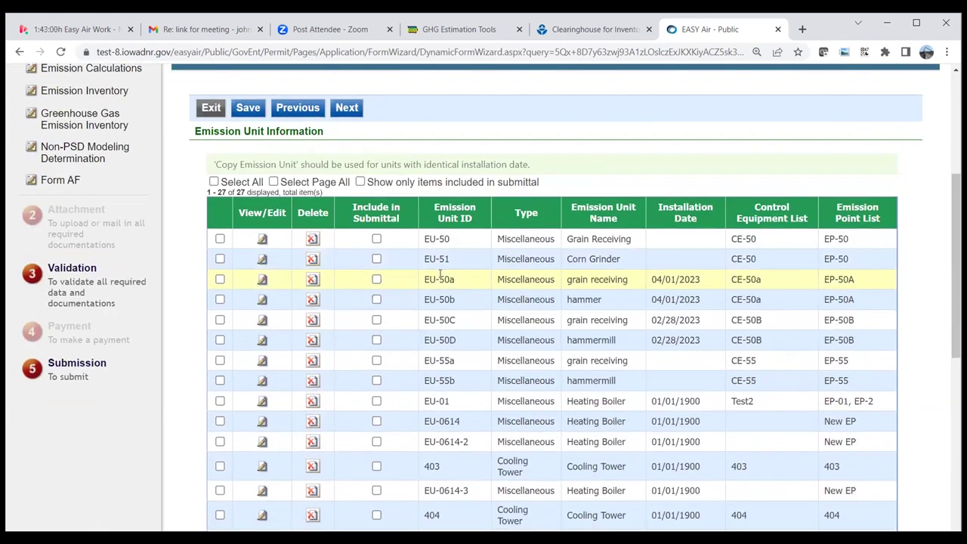
pyautogui.scroll(2, 441, 277)
pyautogui.scroll(-7, 441, 276)
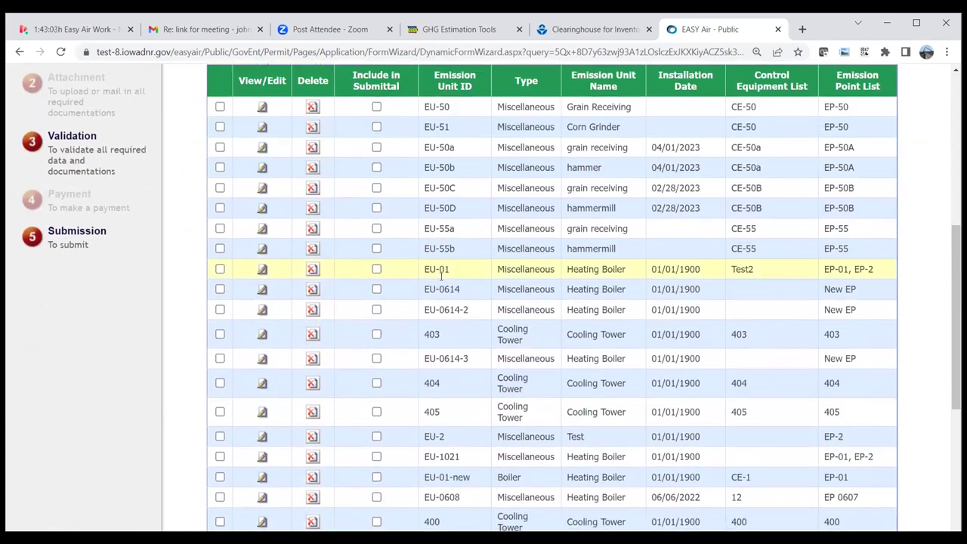
pyautogui.scroll(6, 441, 278)
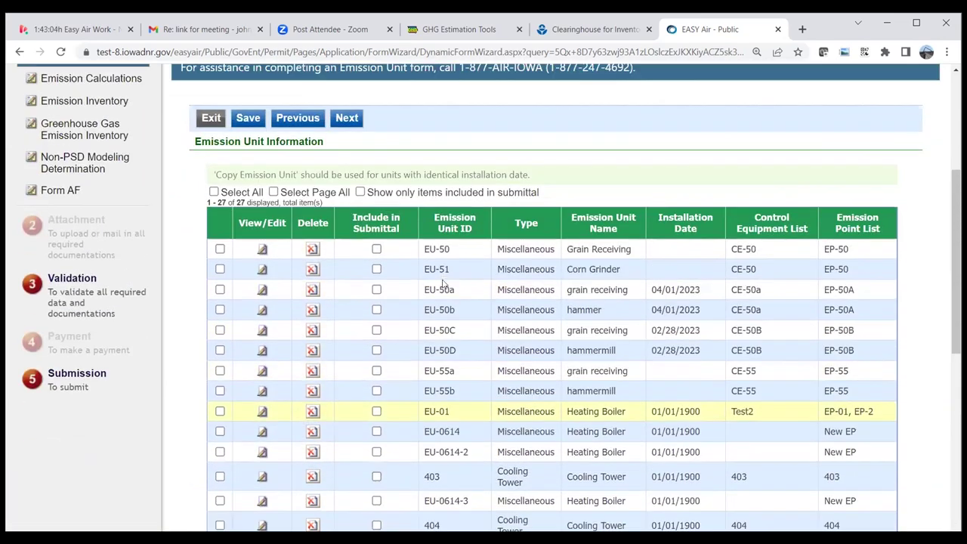
pyautogui.scroll(-4, 443, 278)
pyautogui.scroll(-2, 442, 278)
pyautogui.scroll(6, 443, 278)
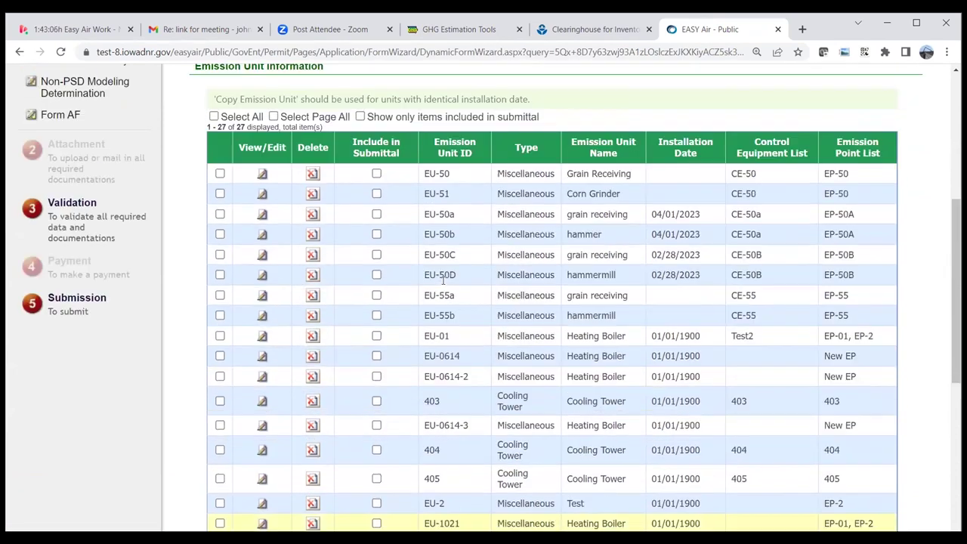
pyautogui.scroll(-8, 445, 284)
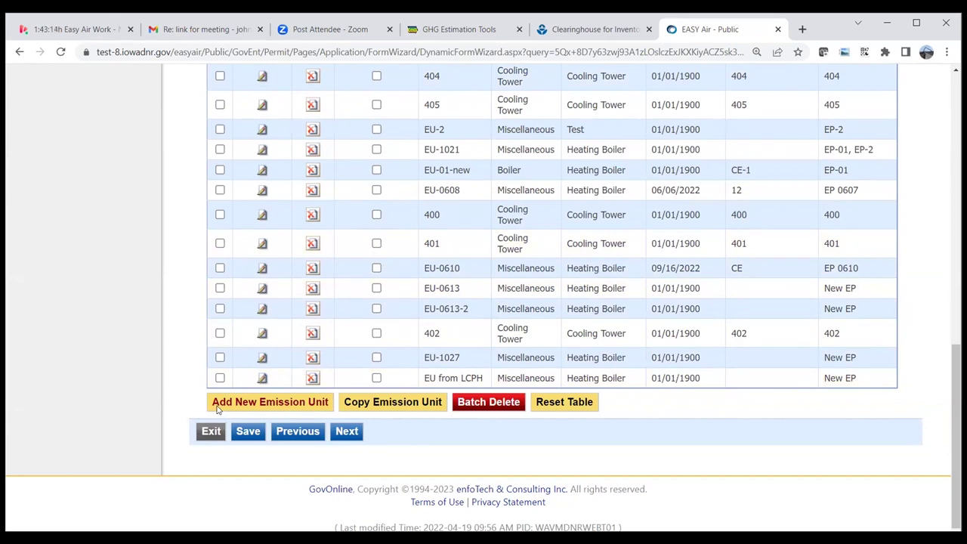
# Step: Add a new emission unit, setting its type to Boiler and then changing it to Miscellaneous
pyautogui.click(271, 403)
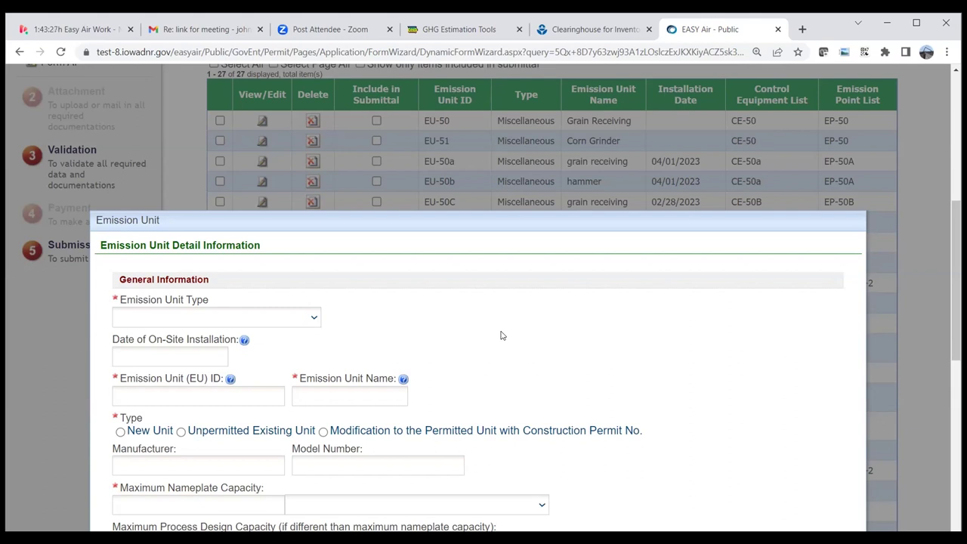
pyautogui.scroll(-3, 518, 329)
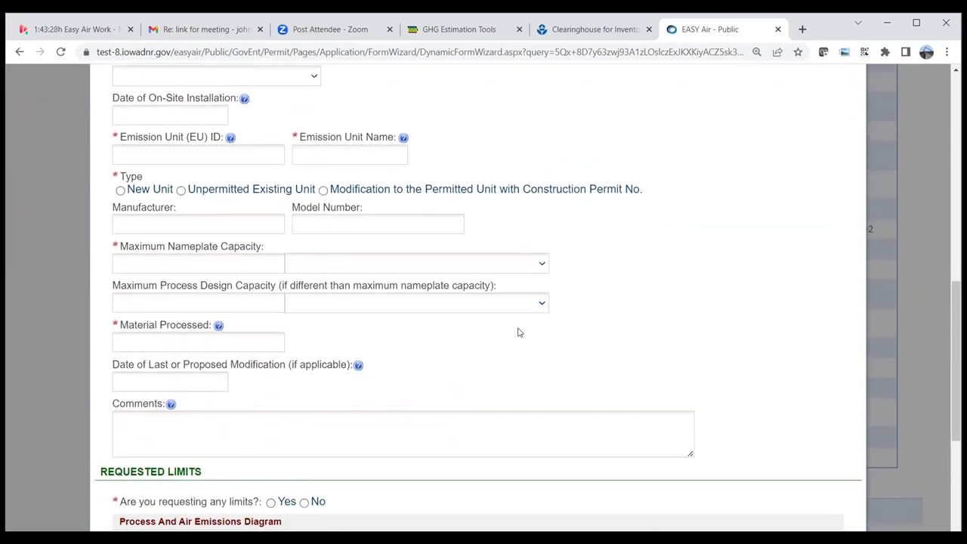
pyautogui.scroll(3, 518, 332)
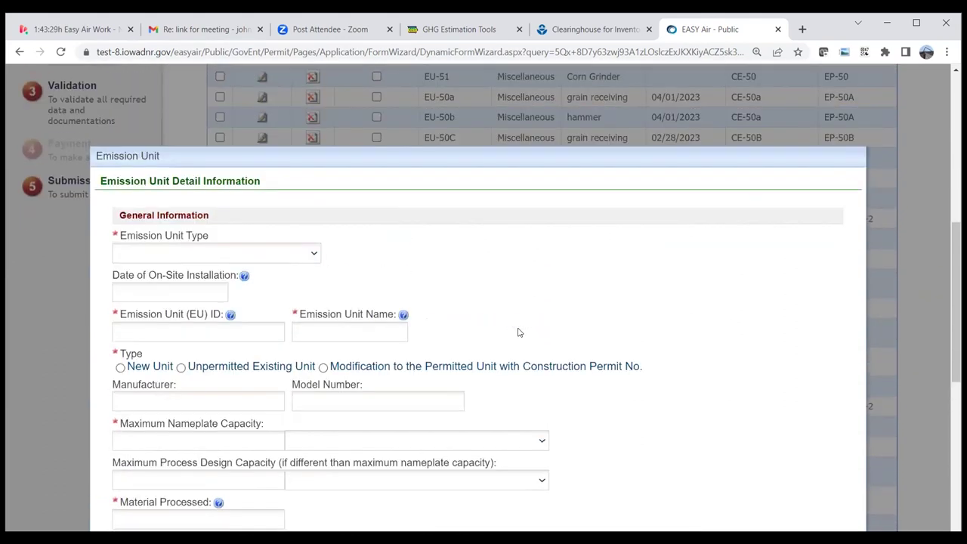
pyautogui.click(315, 256)
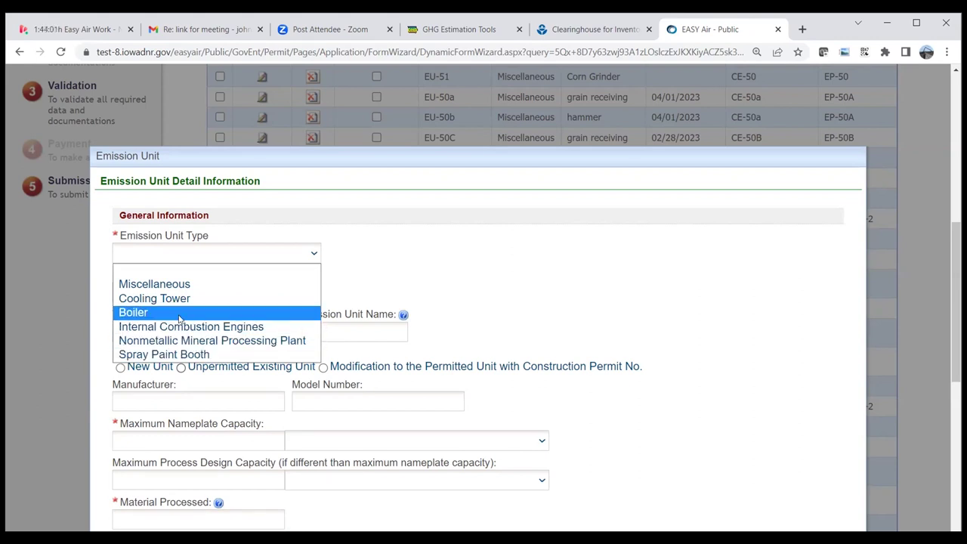
pyautogui.press('Return')
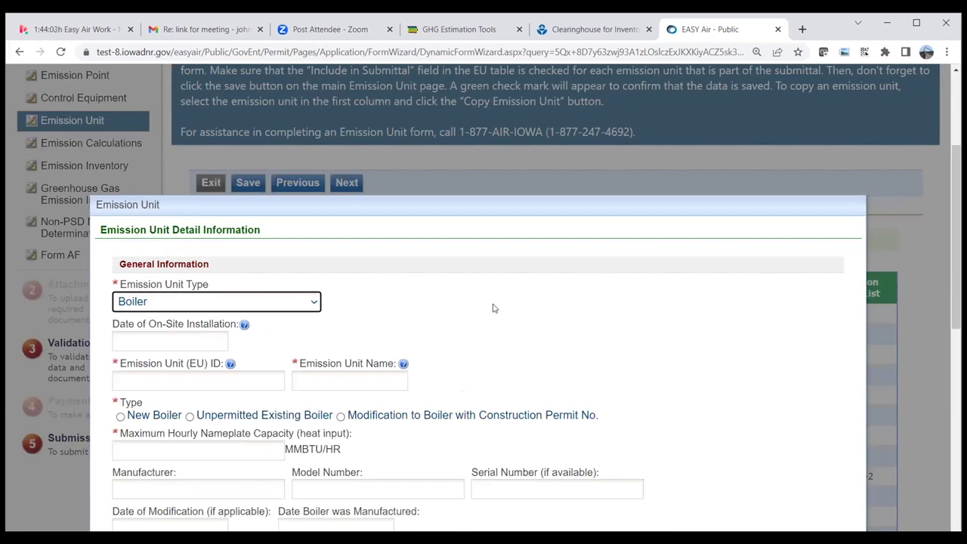
pyautogui.scroll(-4, 497, 309)
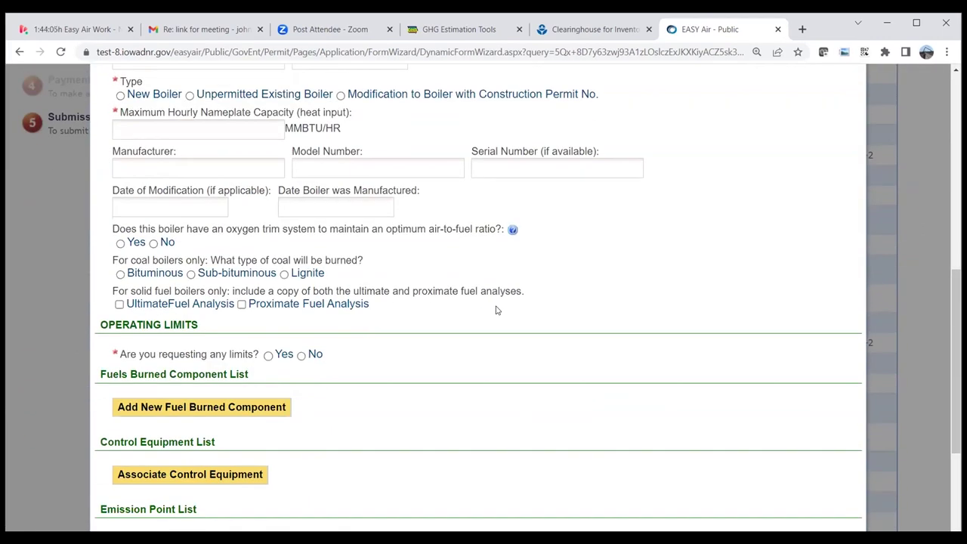
pyautogui.scroll(4, 497, 309)
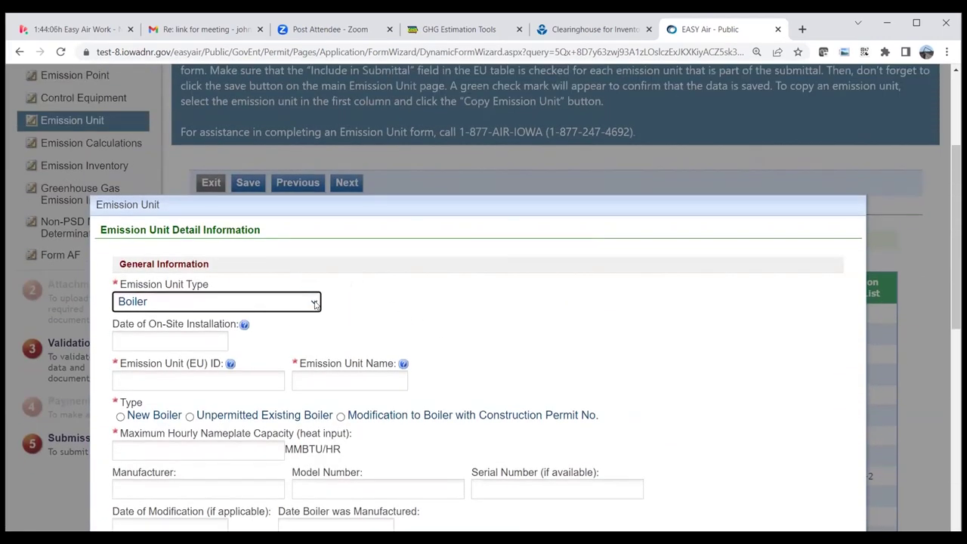
pyautogui.click(289, 306)
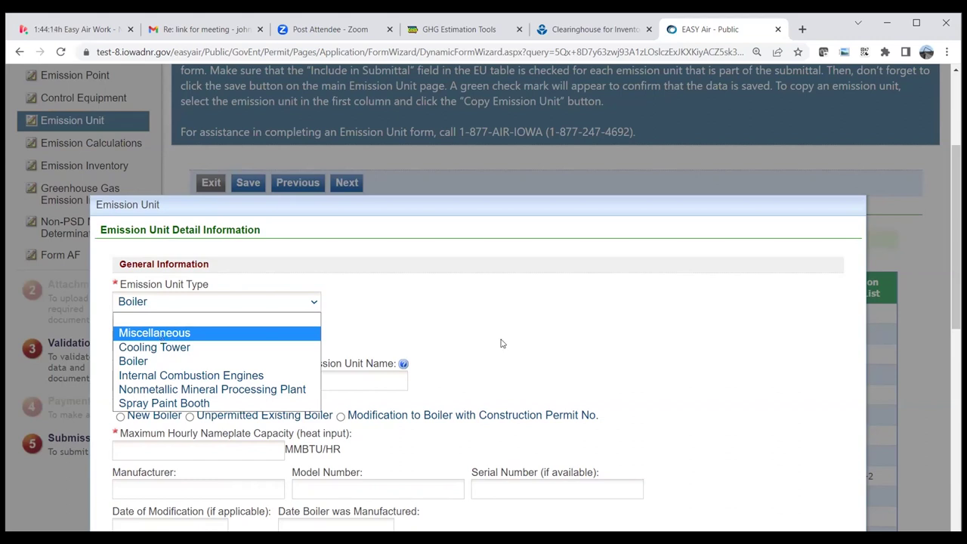
pyautogui.press('Return')
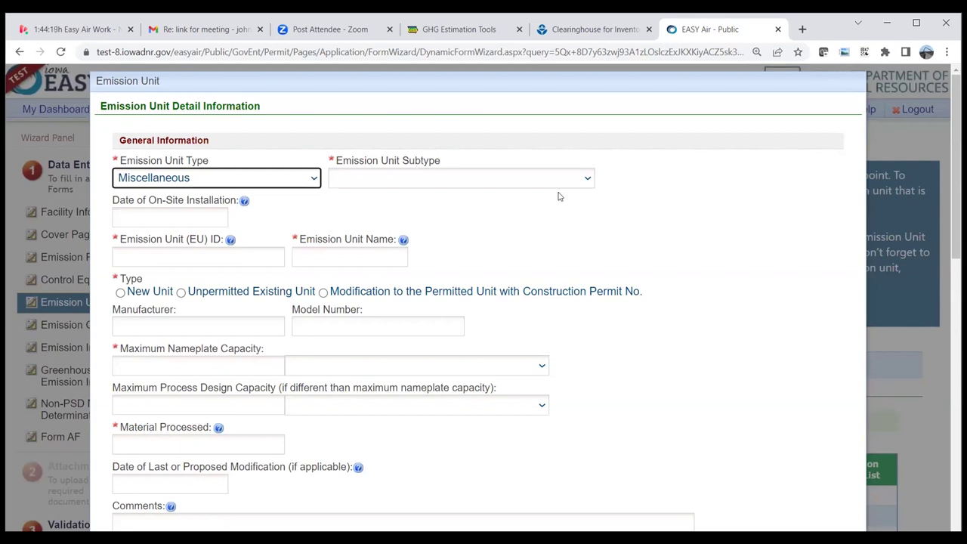
# Step: Choose Transfer System from the Emission Unit Subtype list
pyautogui.click(588, 179)
pyautogui.scroll(-1, 588, 219)
pyautogui.moveTo(588, 219); pyautogui.dragTo(591, 353)
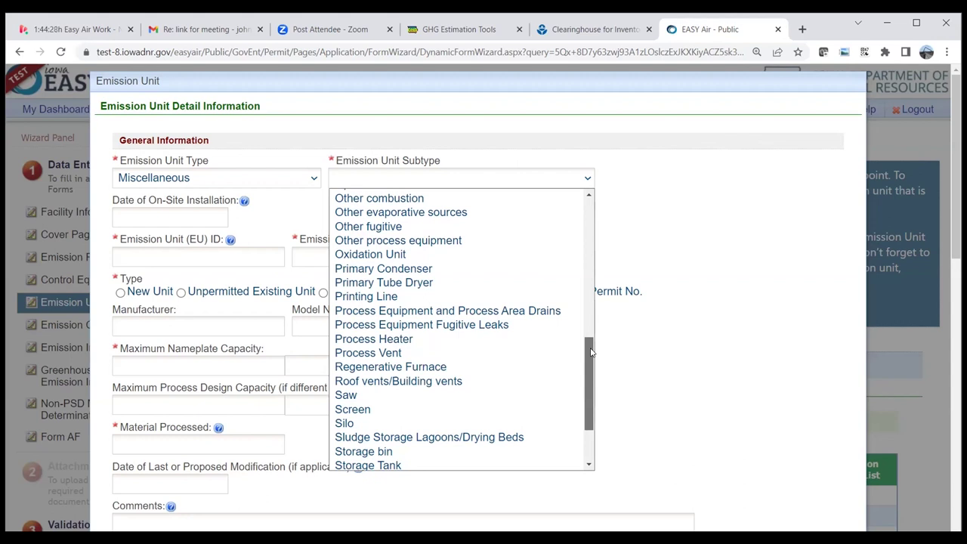
pyautogui.moveTo(591, 353); pyautogui.dragTo(584, 402)
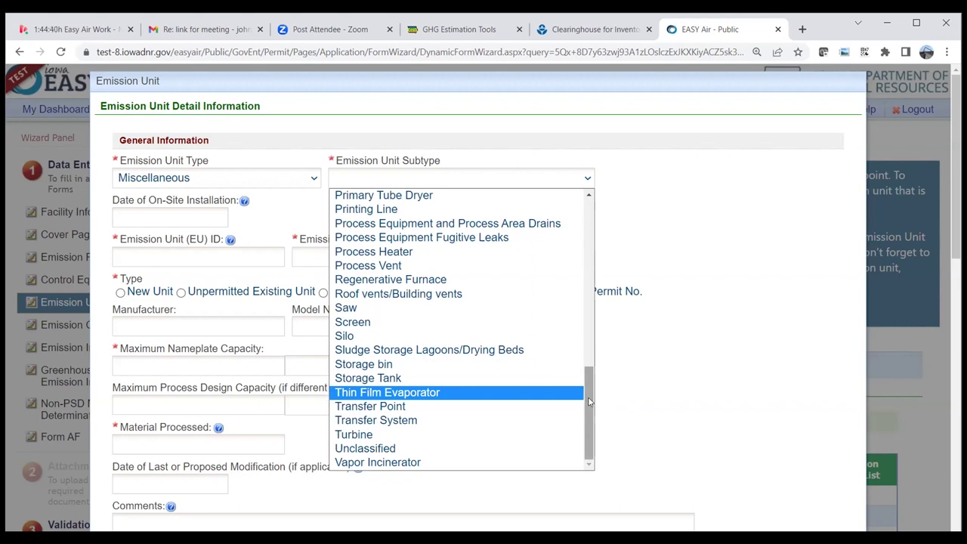
pyautogui.moveTo(588, 397); pyautogui.dragTo(605, 338)
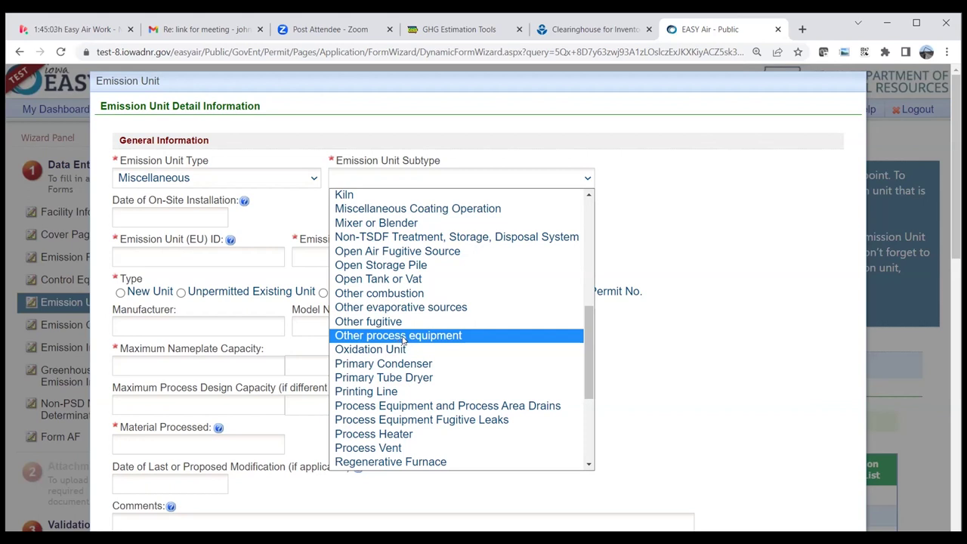
pyautogui.moveTo(591, 341); pyautogui.dragTo(592, 400)
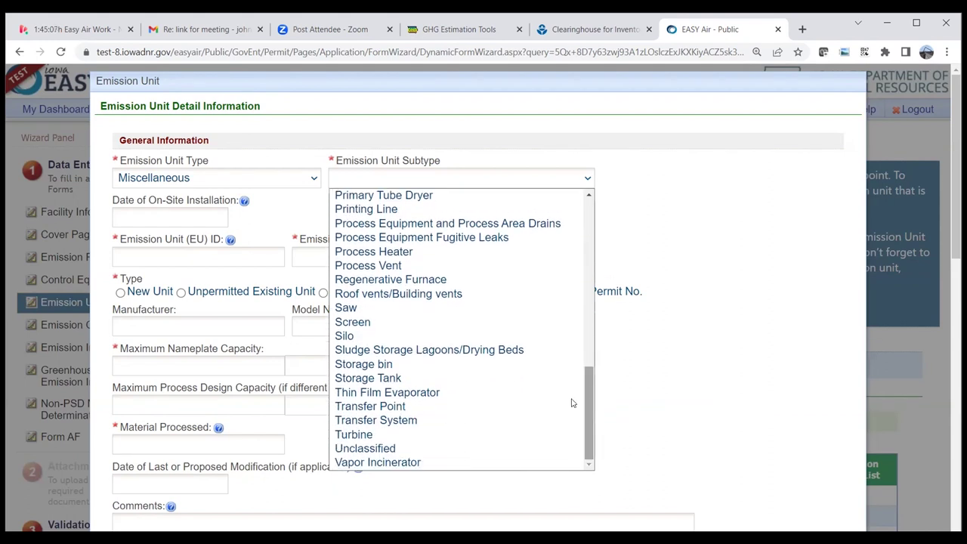
pyautogui.click(413, 425)
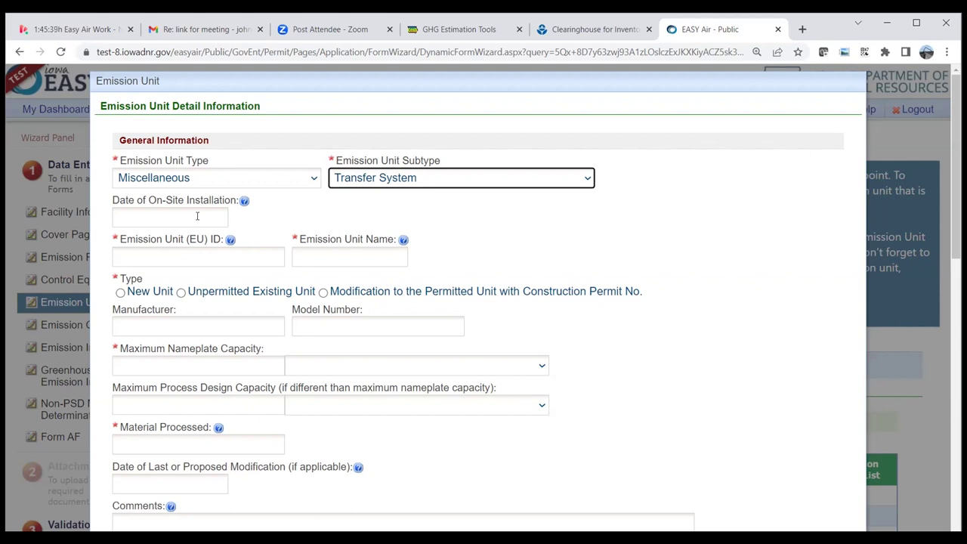
# Step: Enter emission unit ID EU-60 and name 'gr receiving'
pyautogui.click(186, 257)
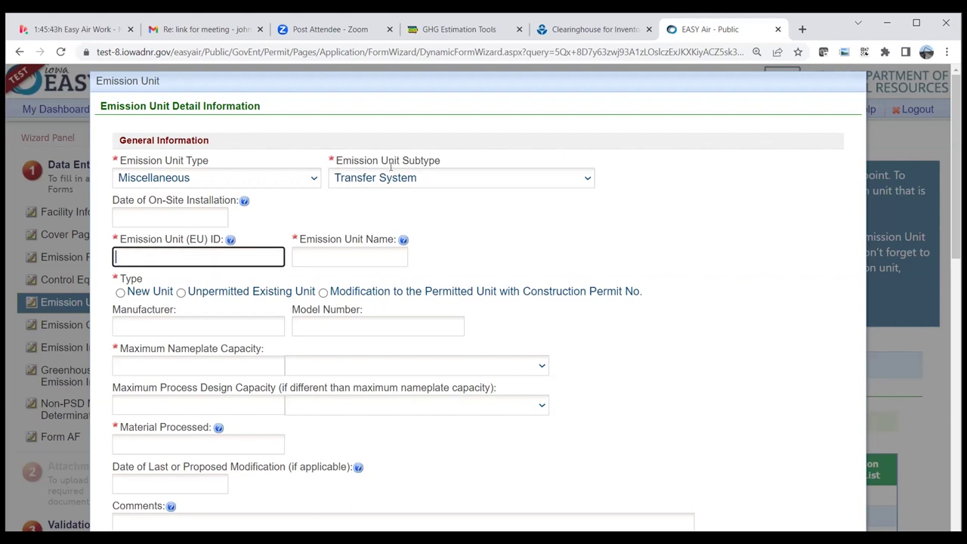
pyautogui.write('EU-60')
pyautogui.click(335, 253)
pyautogui.write('gr ')
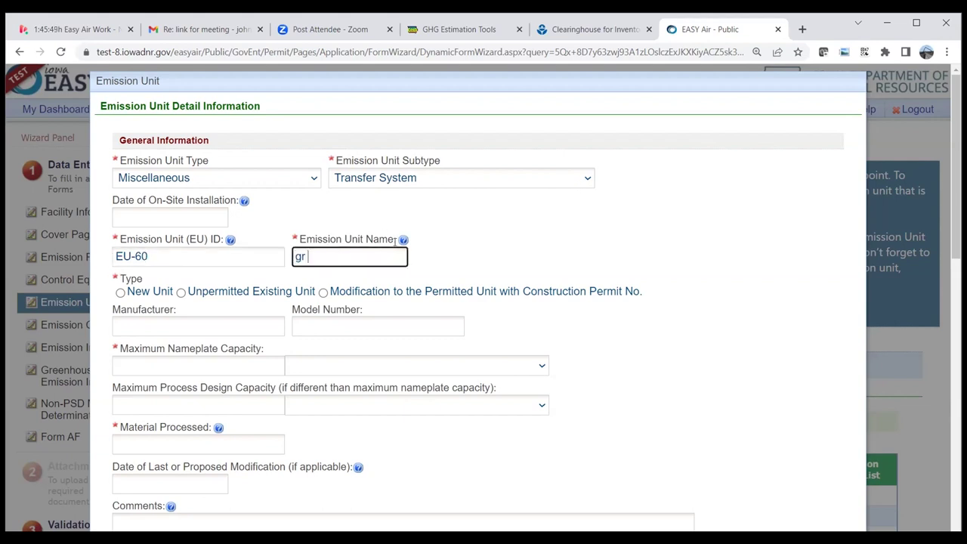
pyautogui.write('receiving')
# Step: Mark the unit as a New Unit and enter maximum nameplate capacity 5
pyautogui.click(323, 293)
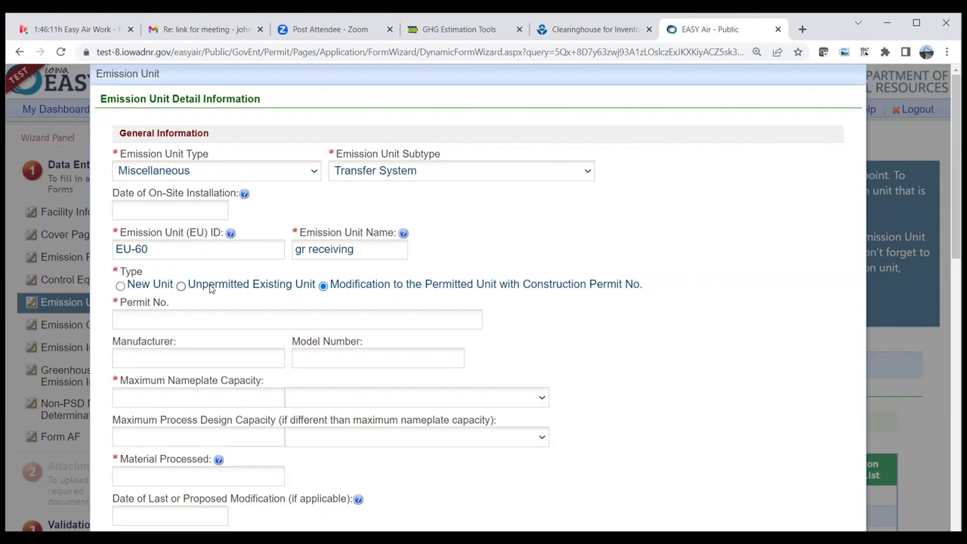
pyautogui.click(120, 286)
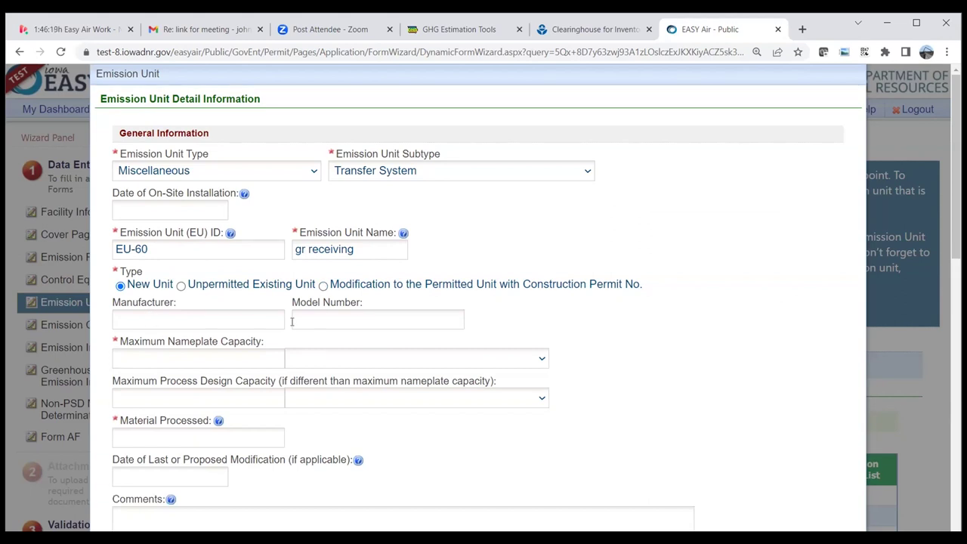
pyautogui.scroll(-1, 295, 332)
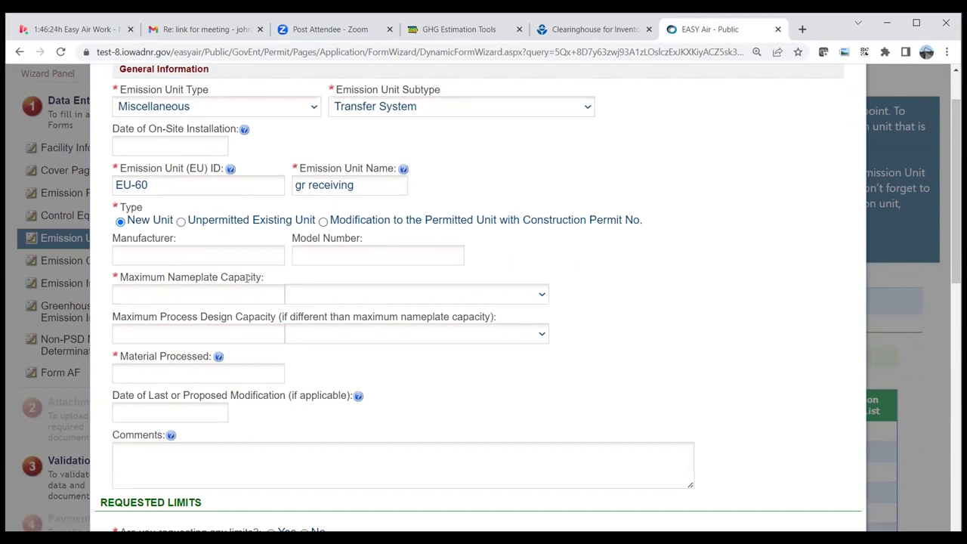
pyautogui.scroll(1, 270, 249)
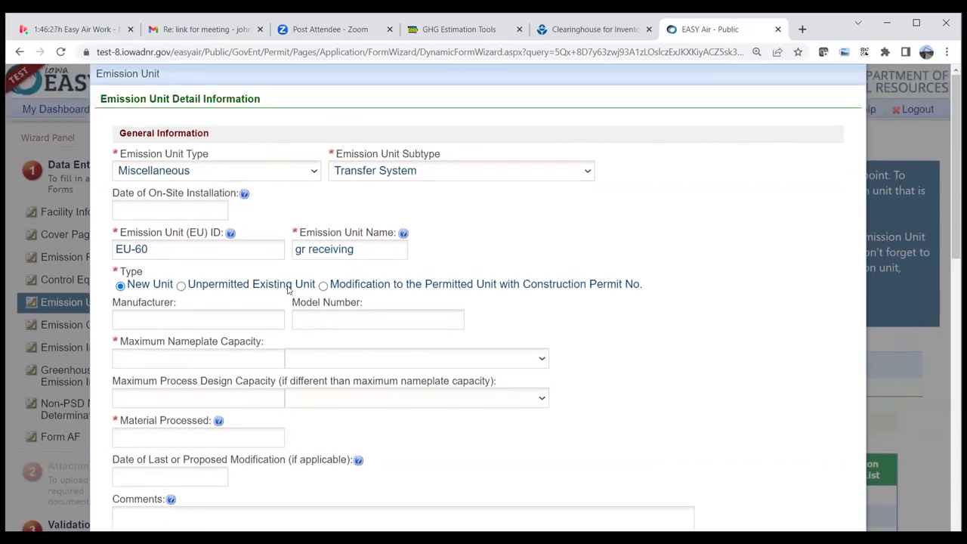
pyautogui.scroll(-1, 272, 298)
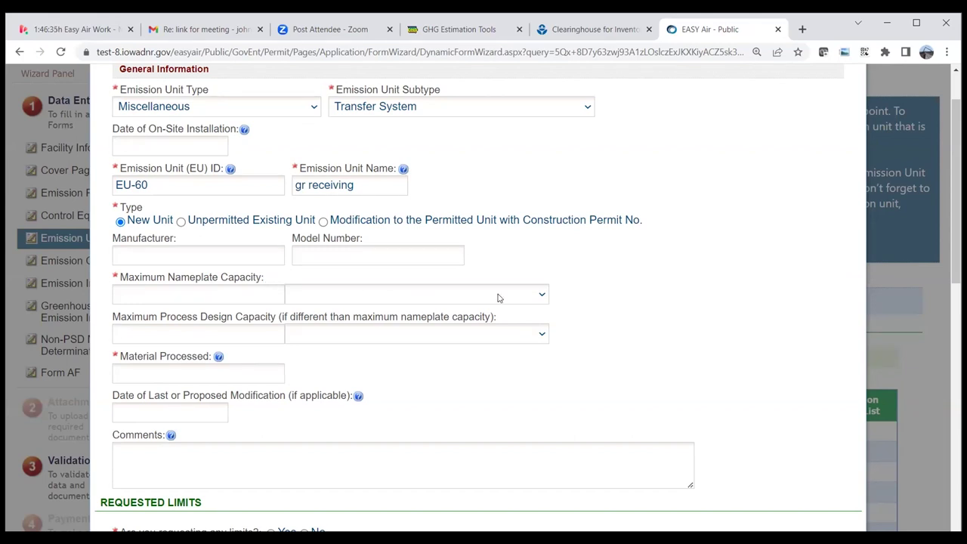
pyautogui.click(249, 294)
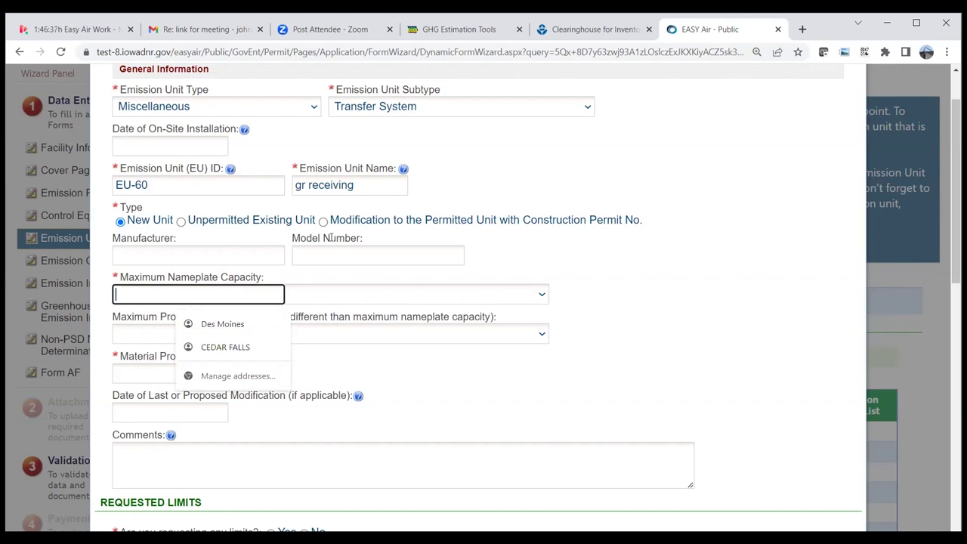
pyautogui.write('5')
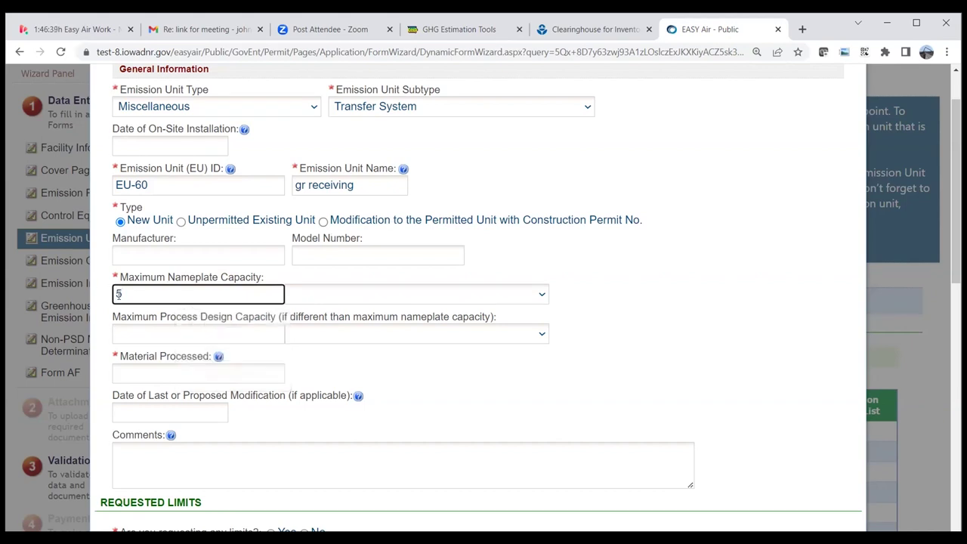
# Step: Choose TONS PER HOUR as the nameplate capacity unit
pyautogui.click(537, 296)
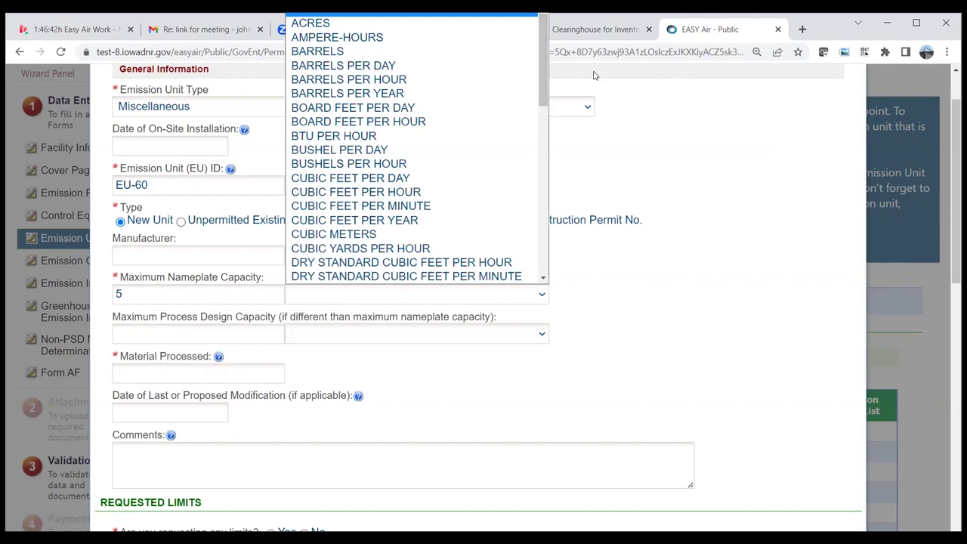
pyautogui.moveTo(544, 101); pyautogui.dragTo(546, 252)
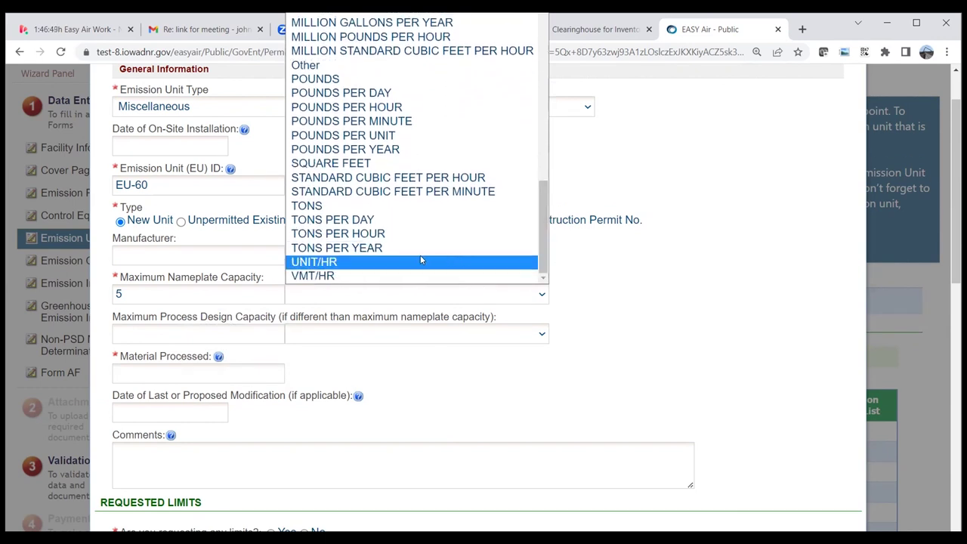
pyautogui.click(382, 236)
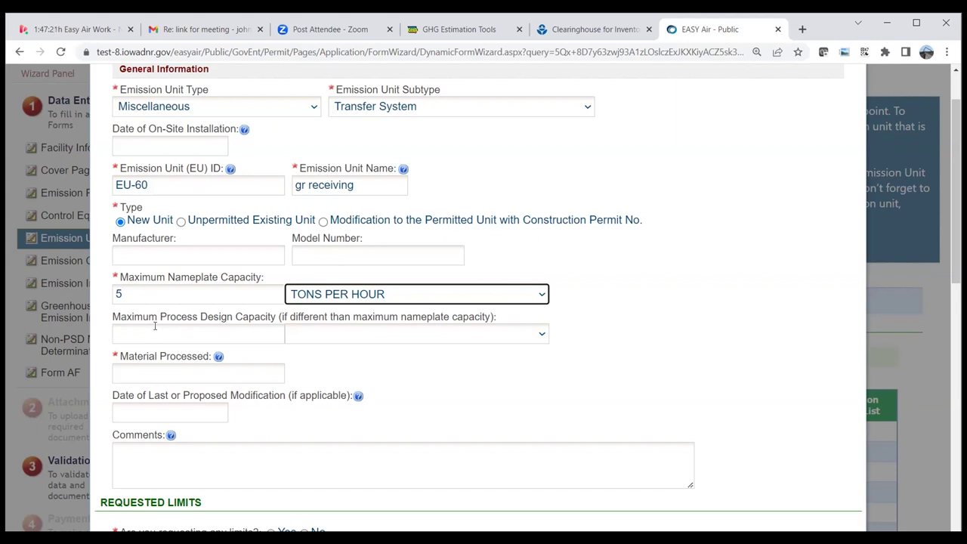
# Step: Enter 'grain' as material processed and comment 'other feed ingredients also'
pyautogui.click(160, 376)
pyautogui.write('grain')
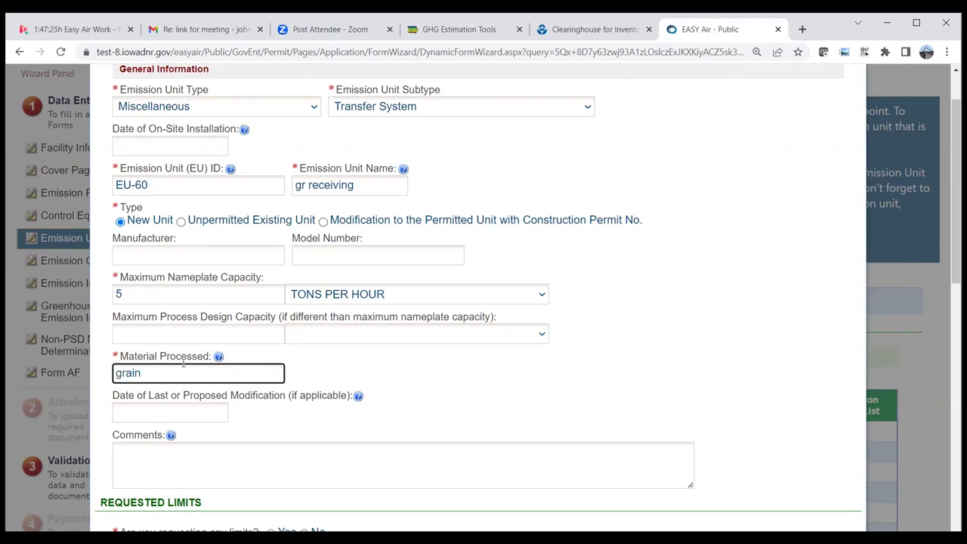
pyautogui.scroll(-3, 219, 359)
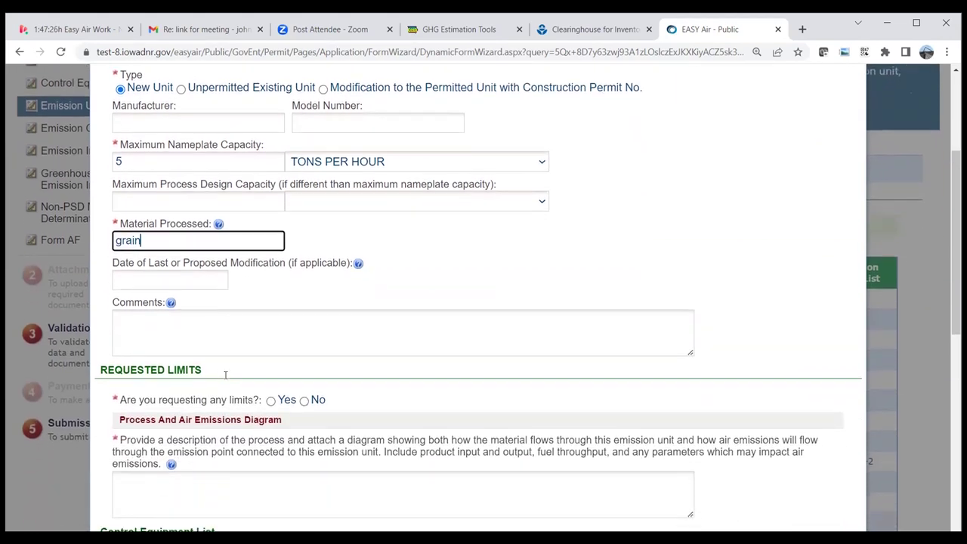
pyautogui.scroll(2, 239, 355)
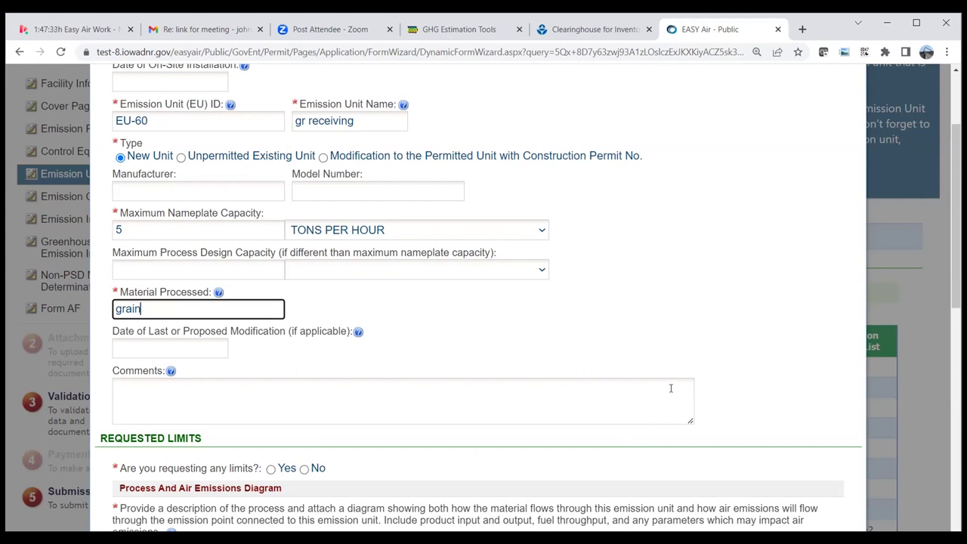
pyautogui.click(120, 394)
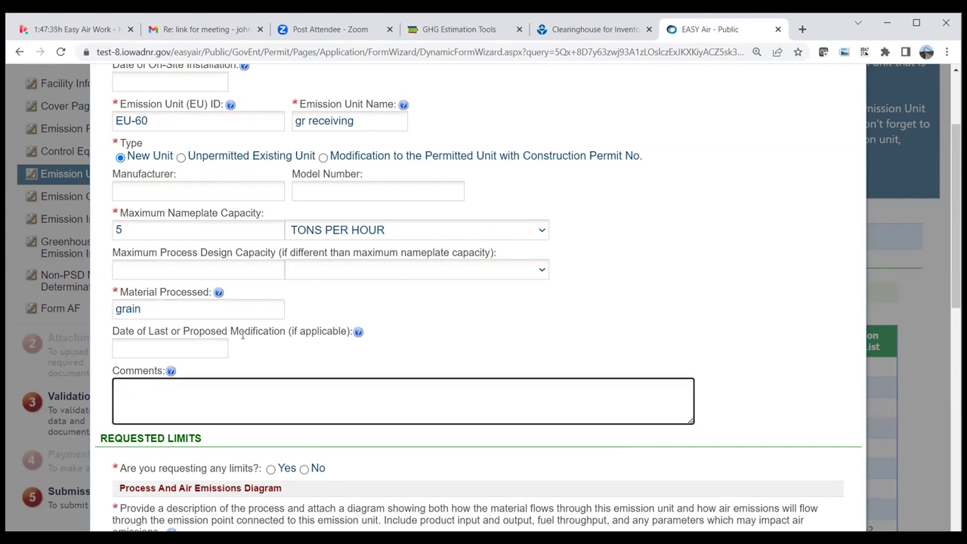
pyautogui.write('other feed ingredients')
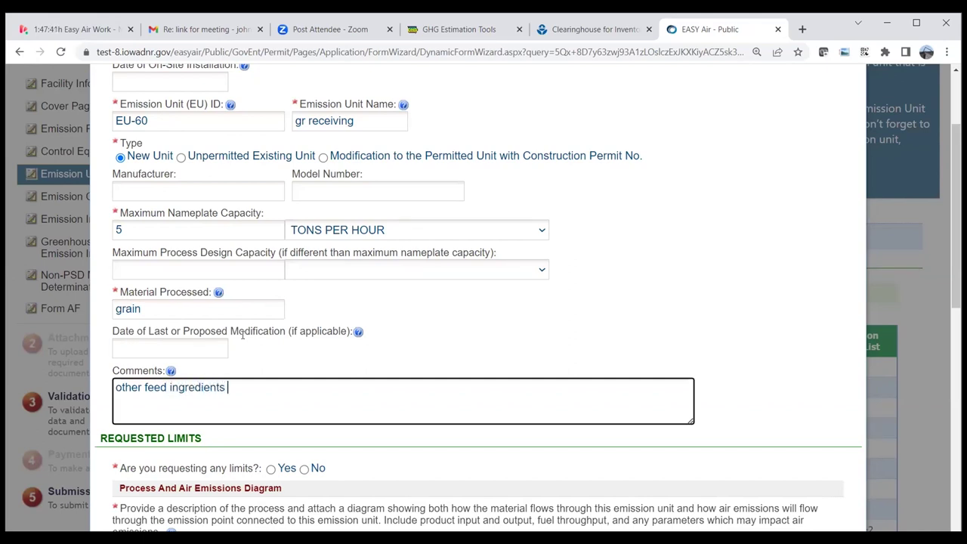
pyautogui.write(' also')
pyautogui.scroll(-1, 293, 320)
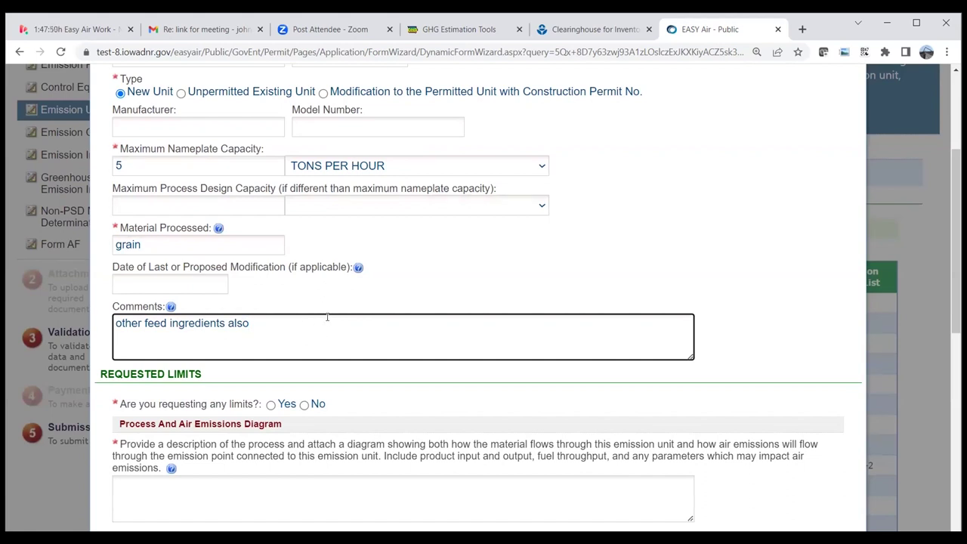
pyautogui.scroll(3, 359, 317)
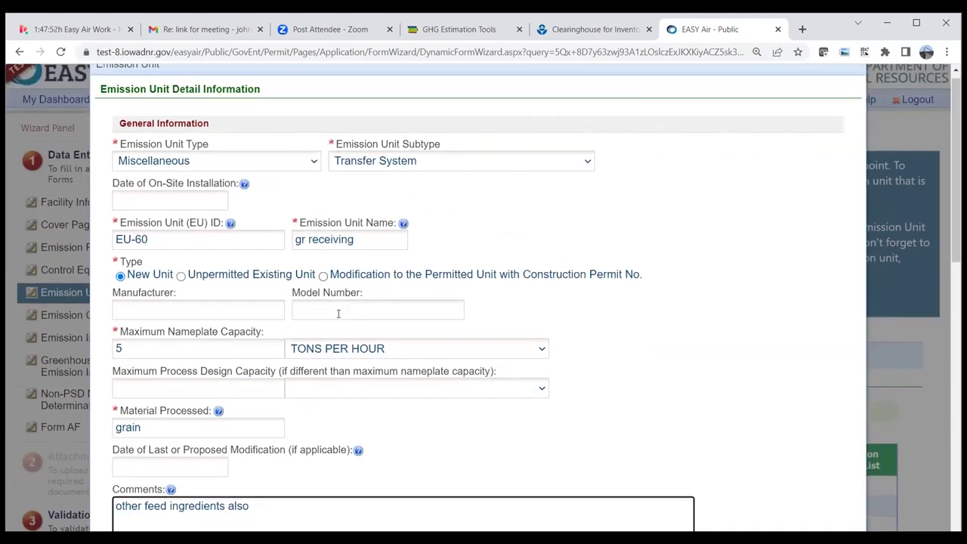
pyautogui.scroll(-2, 391, 316)
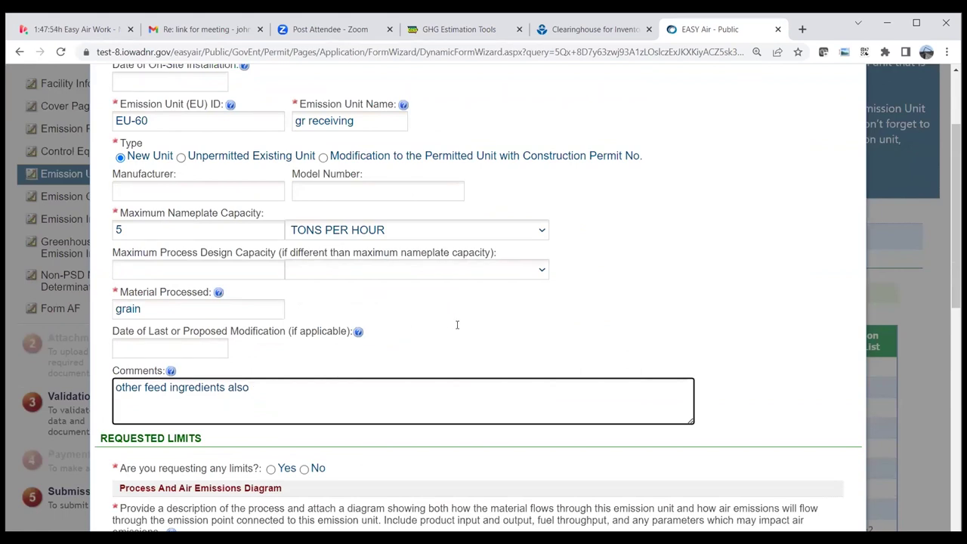
pyautogui.scroll(-3, 457, 325)
pyautogui.scroll(-1, 457, 325)
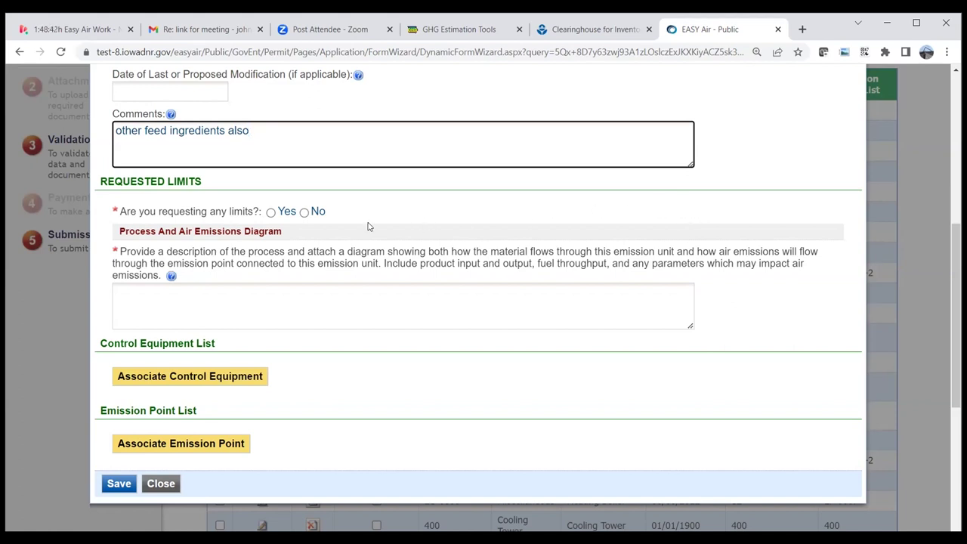
# Step: Answer Yes to requested limits and set an operation limit of 2000 hours/year
pyautogui.click(270, 213)
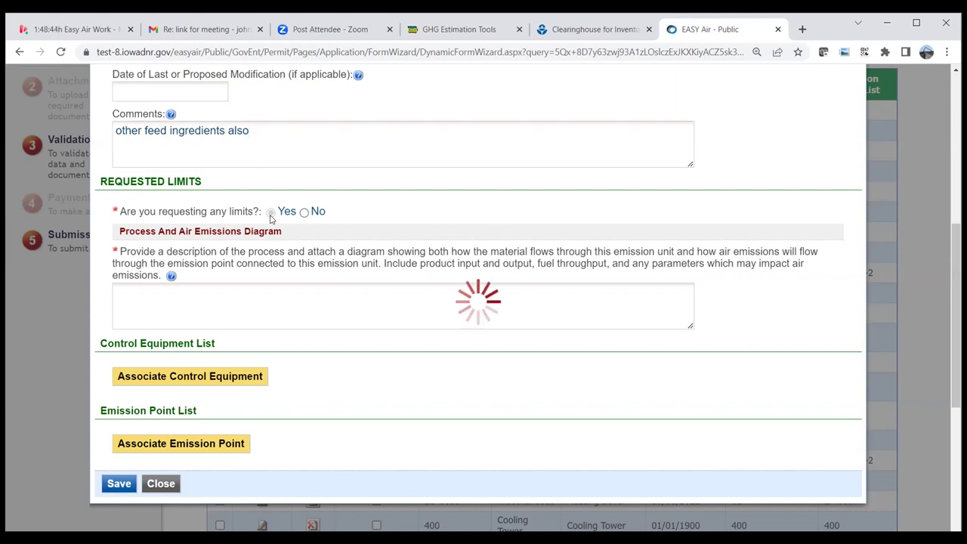
pyautogui.scroll(-2, 340, 265)
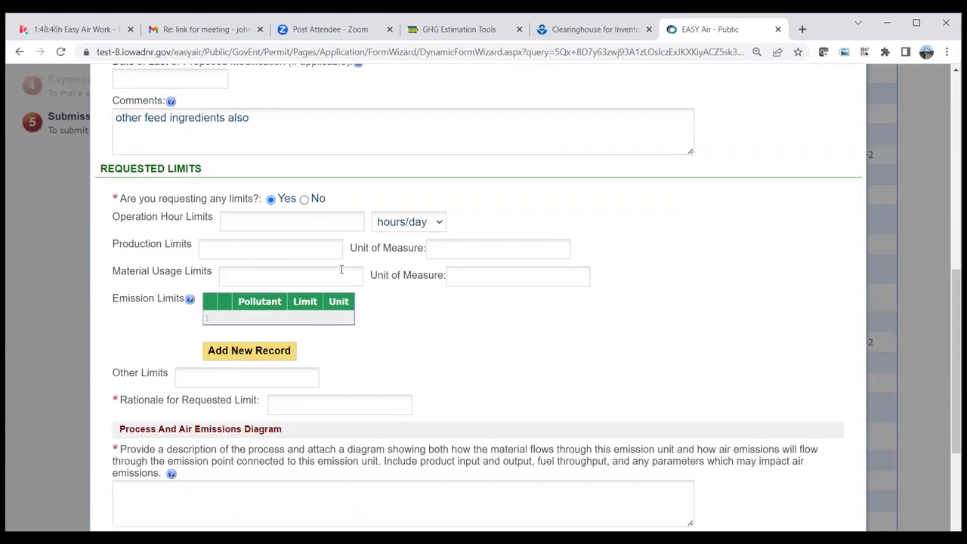
pyautogui.click(264, 211)
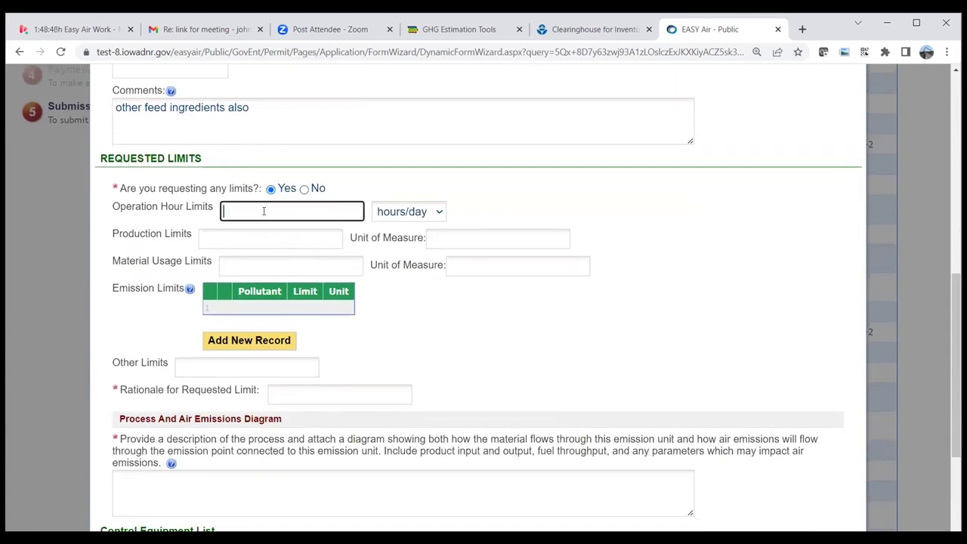
pyautogui.write('2000')
pyautogui.click(441, 214)
pyautogui.click(430, 248)
pyautogui.scroll(2, 427, 248)
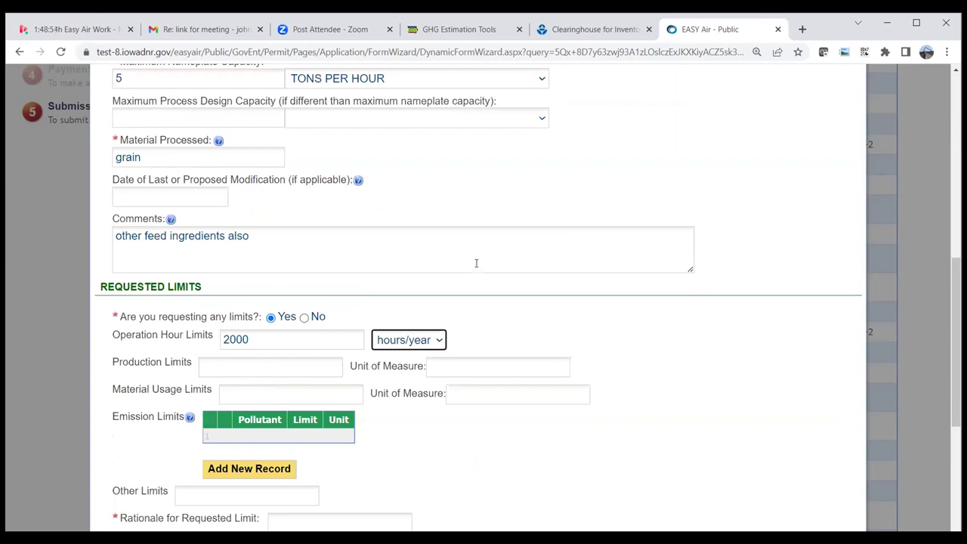
pyautogui.scroll(-2, 479, 265)
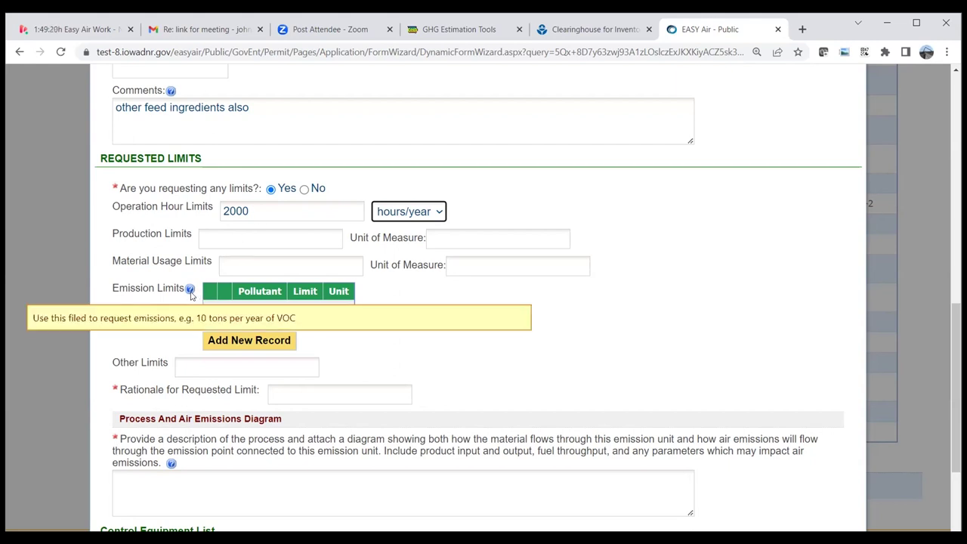
# Step: Add and save a Total PM emission limit of 3.0 lbs/hr
pyautogui.click(247, 344)
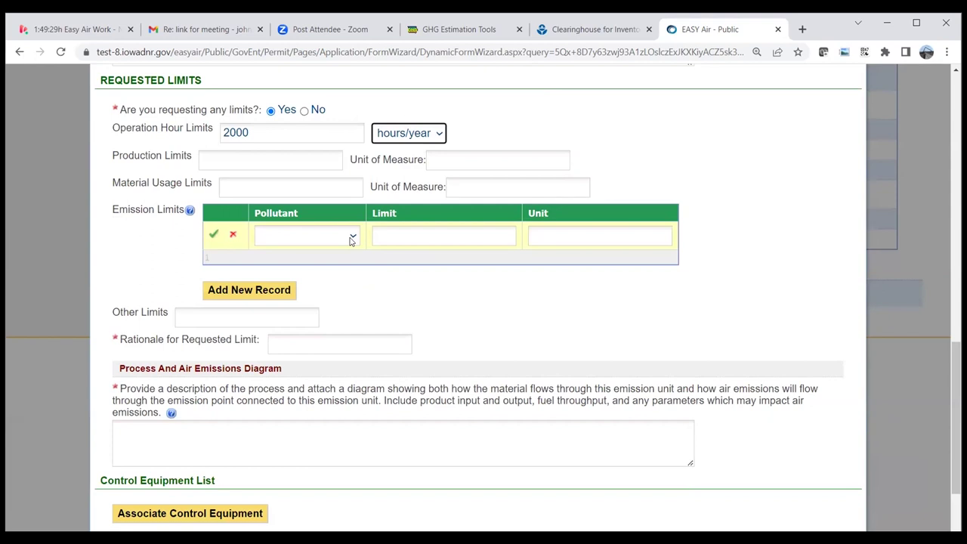
pyautogui.click(351, 241)
pyautogui.click(308, 294)
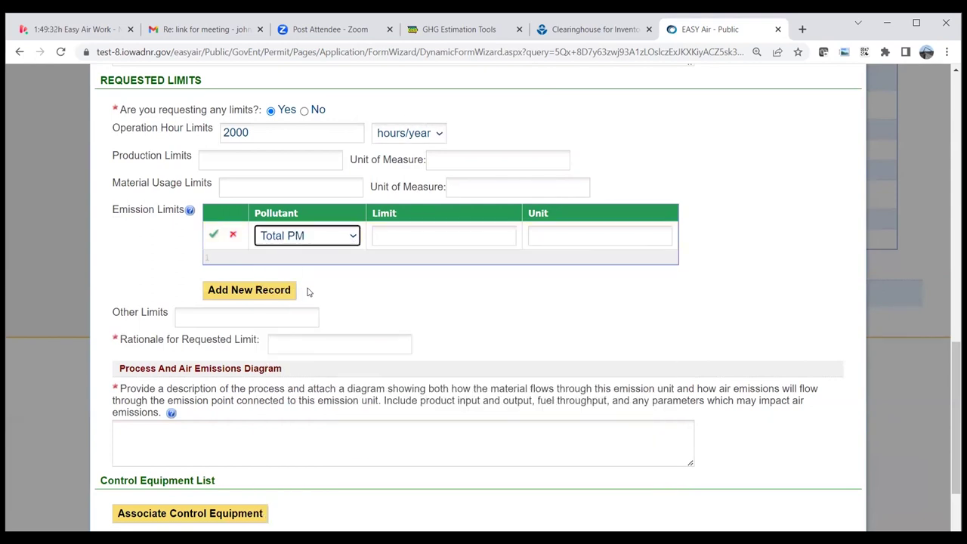
pyautogui.click(354, 236)
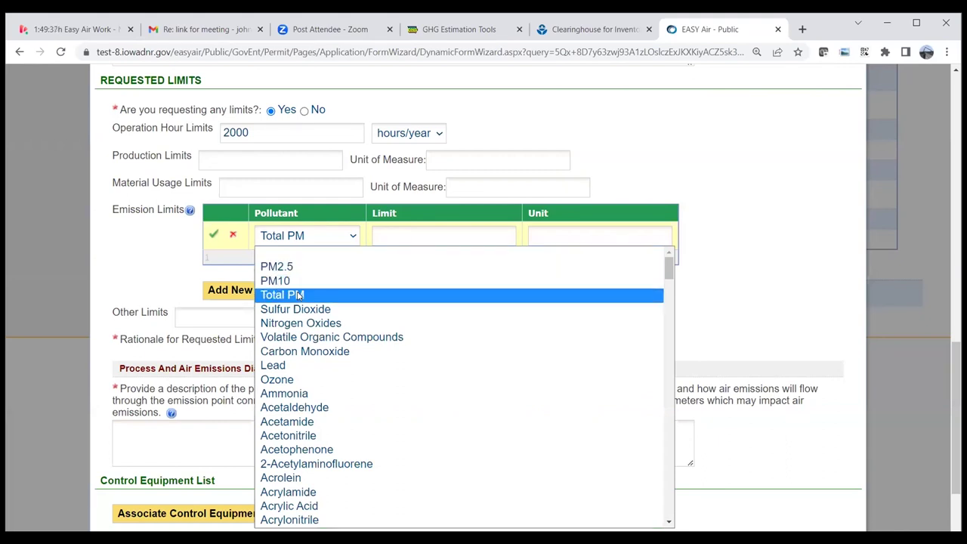
pyautogui.click(299, 296)
pyautogui.click(401, 238)
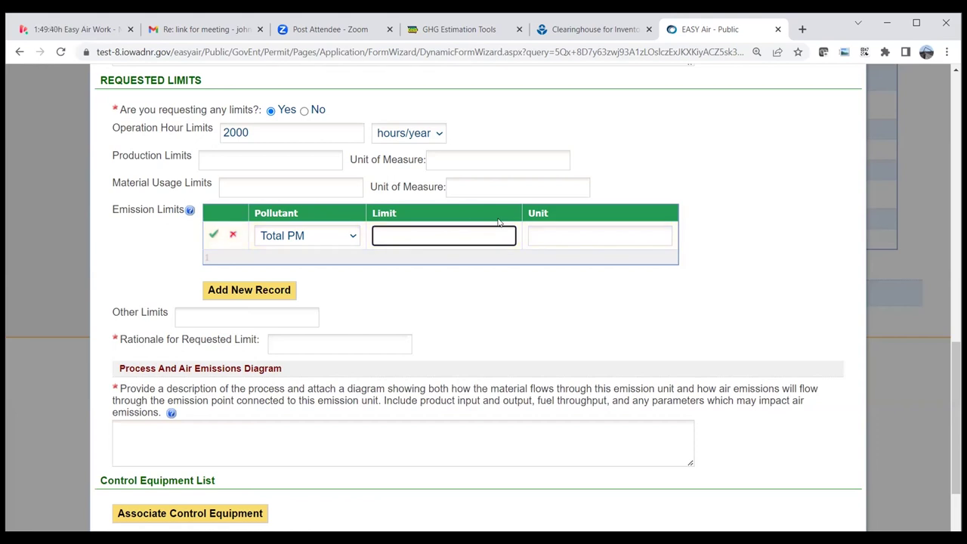
pyautogui.write('3.0')
pyautogui.press('Tab')
pyautogui.write('lbs/hr')
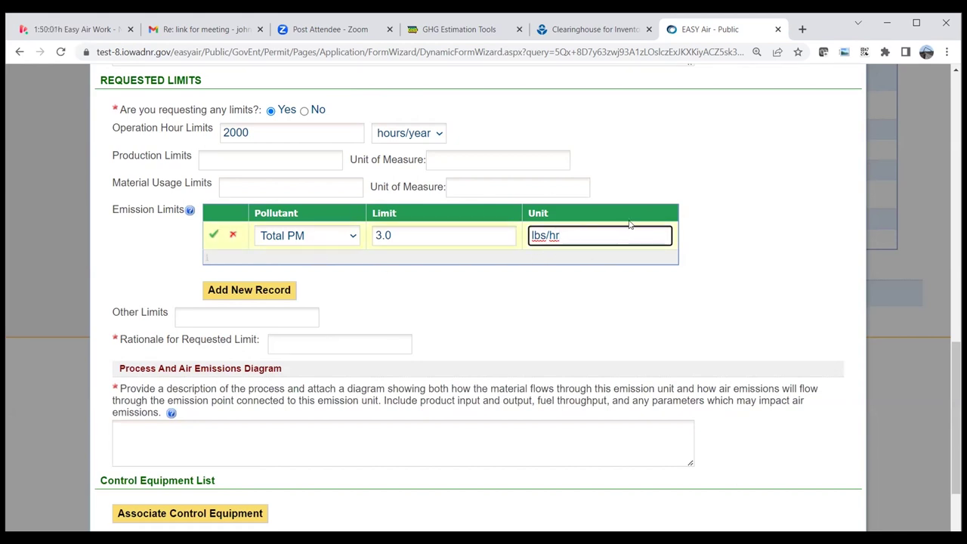
pyautogui.click(214, 237)
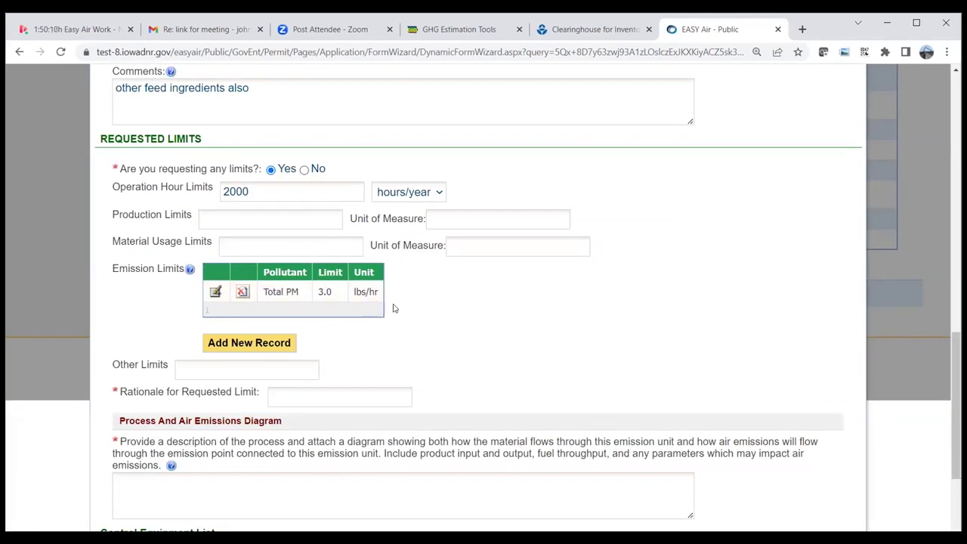
pyautogui.scroll(-1, 408, 306)
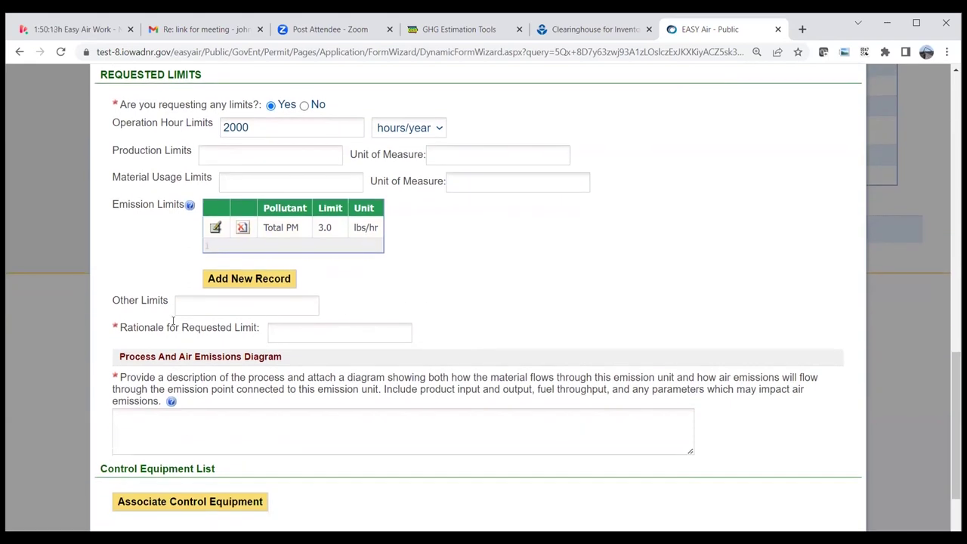
# Step: Enter 'avoid Title V; avoid modeling' as the rationale for the requested limit
pyautogui.click(347, 332)
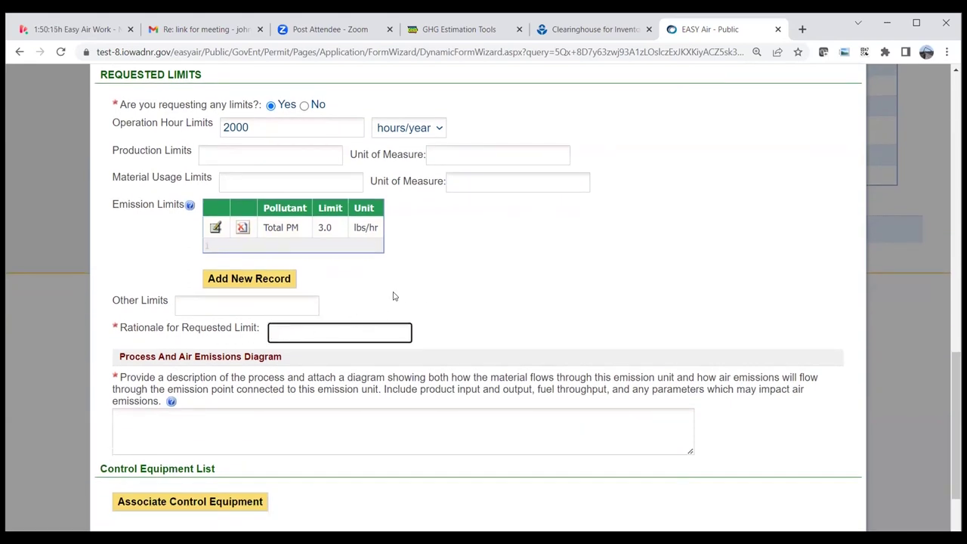
pyautogui.write('avoid Title V; avoid')
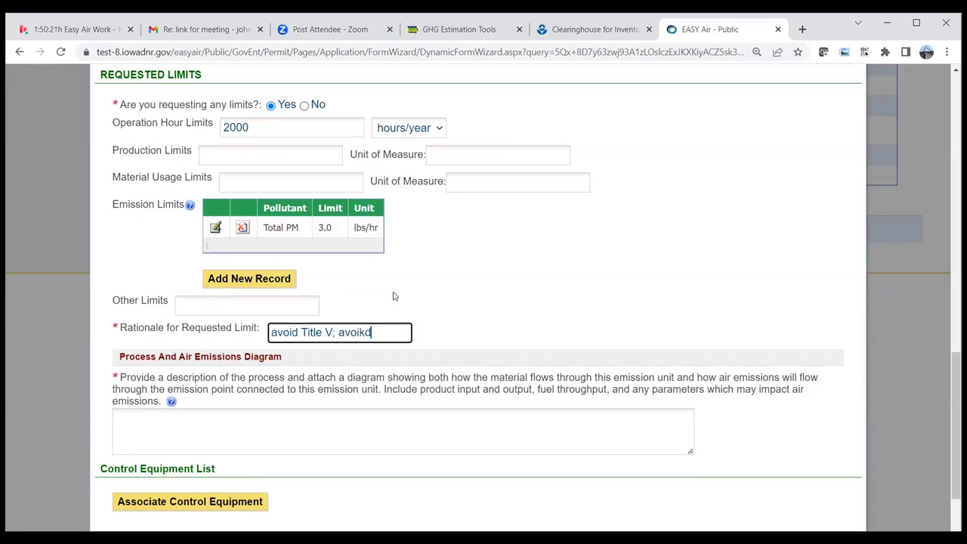
pyautogui.press('BackSpace')
pyautogui.write('modeling')
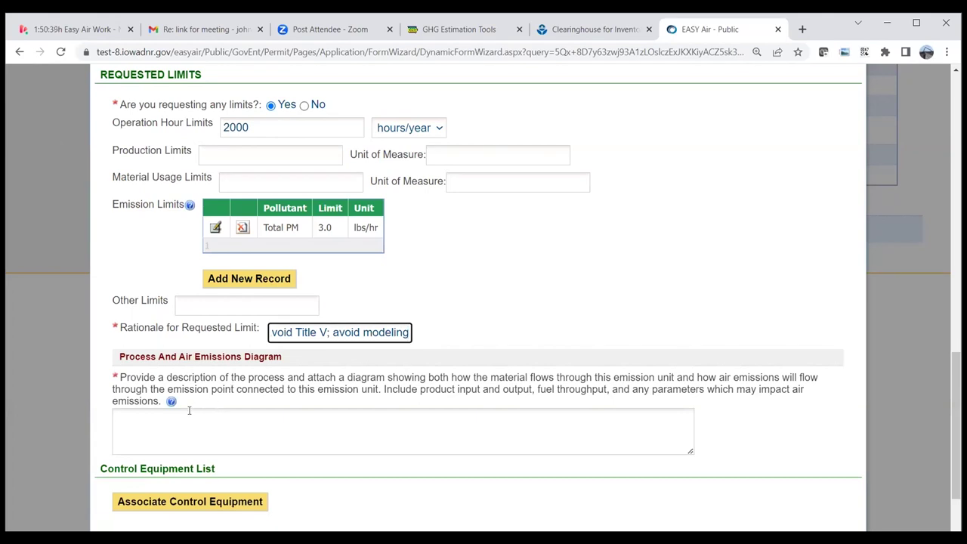
pyautogui.scroll(-2, 195, 409)
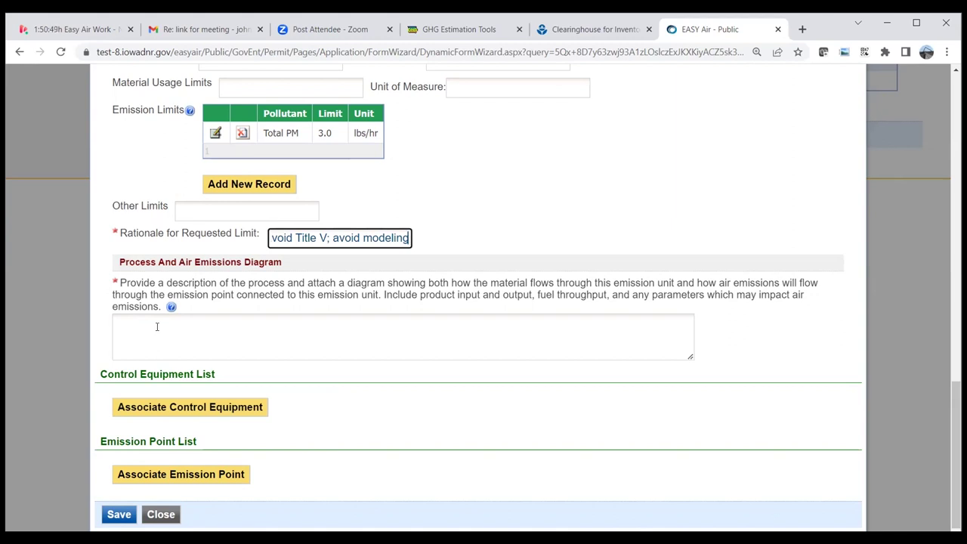
pyautogui.click(151, 326)
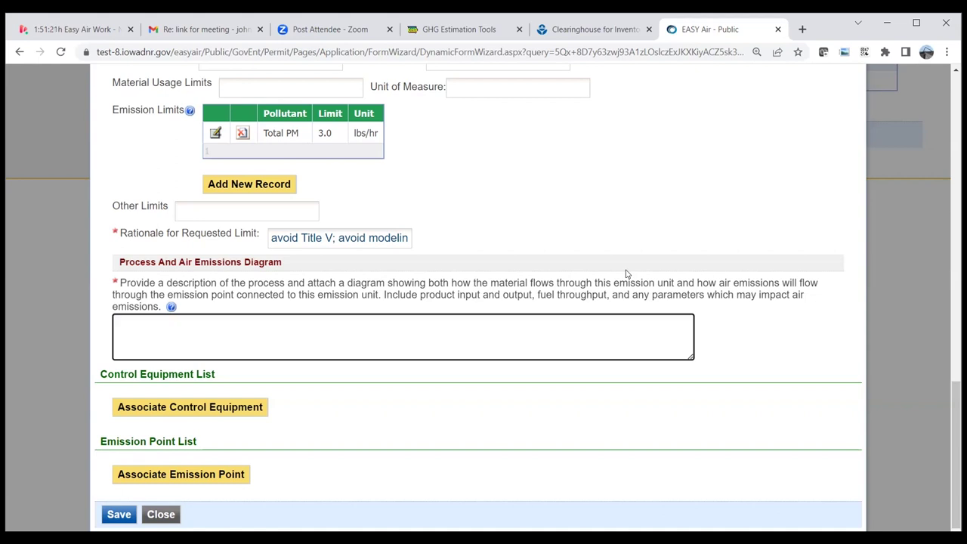
# Step: Enter 'see PFD' as the process description
pyautogui.write('see PD')
pyautogui.press('BackSpace')
pyautogui.write('FD')
pyautogui.scroll(2, 541, 402)
pyautogui.scroll(6, 541, 402)
pyautogui.scroll(-8, 537, 393)
# Step: Associate fabric filter CE-60 as the unit's control equipment
pyautogui.click(126, 412)
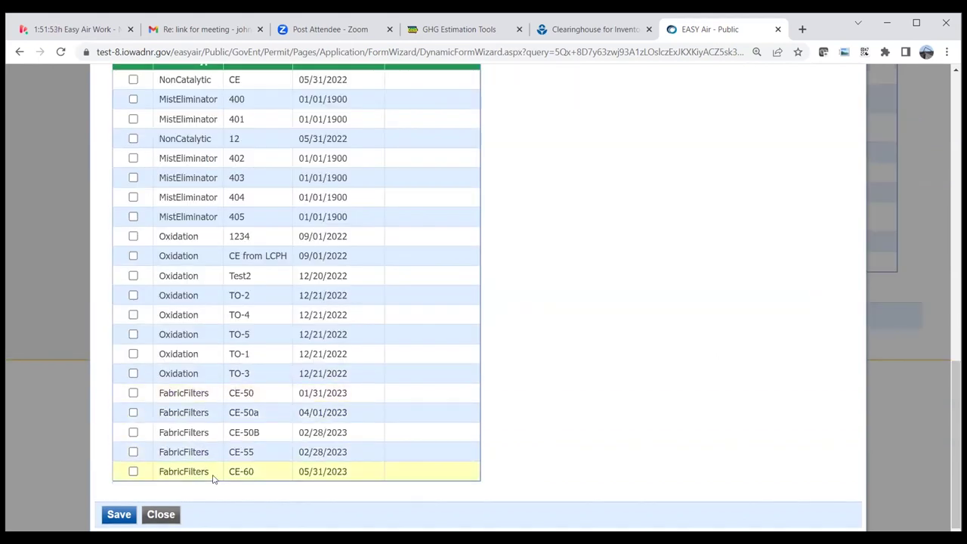
pyautogui.click(133, 472)
pyautogui.click(120, 515)
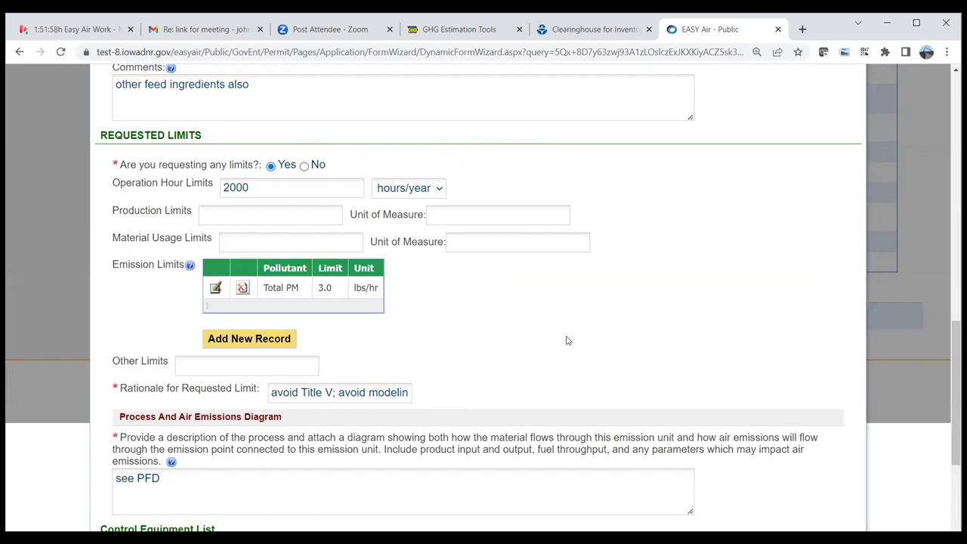
pyautogui.scroll(-3, 568, 341)
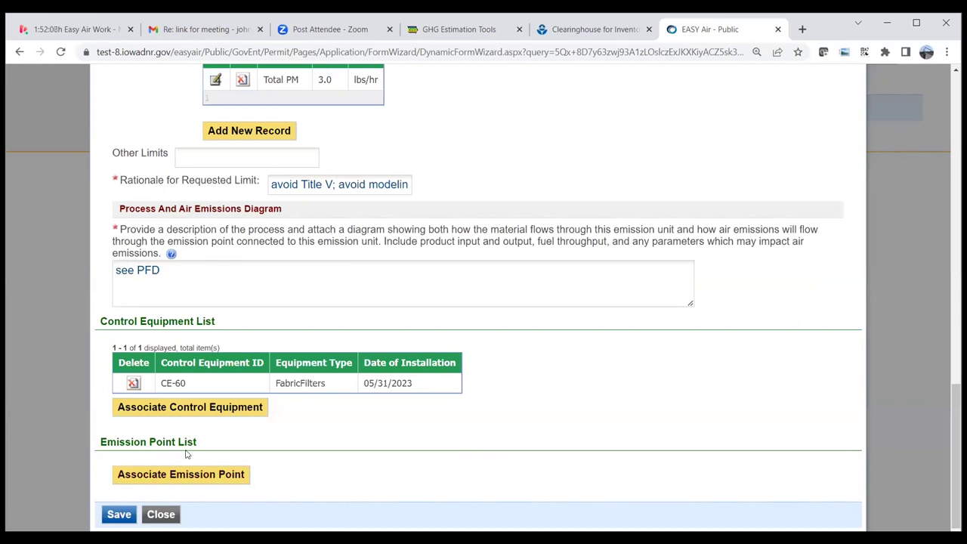
# Step: Associate emission point EP-60 with EU-60 and save it to the Emission Point List
pyautogui.click(181, 475)
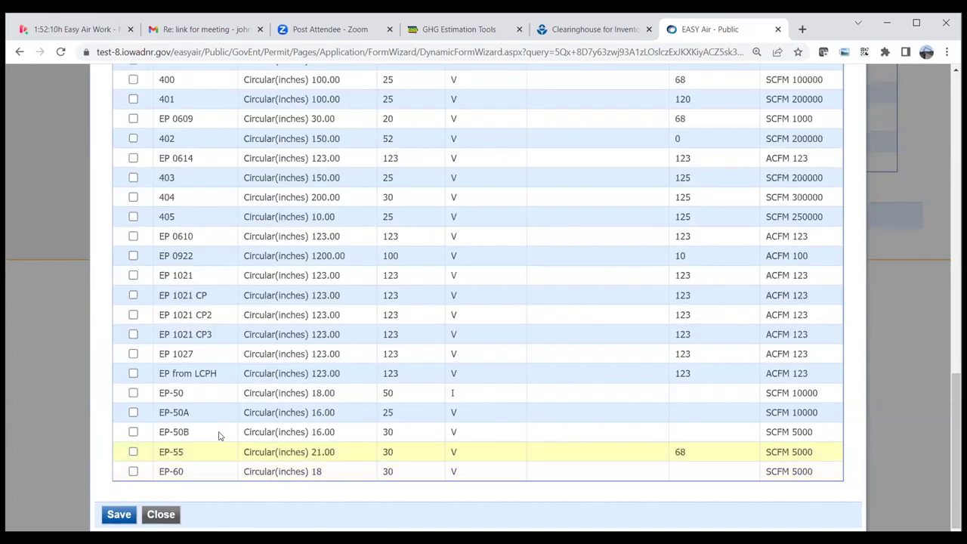
pyautogui.click(133, 472)
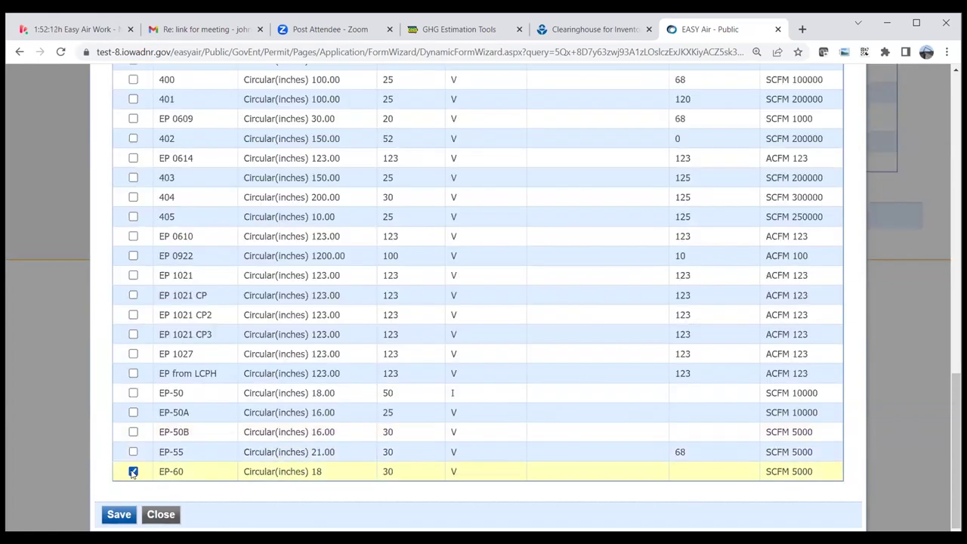
pyautogui.click(118, 515)
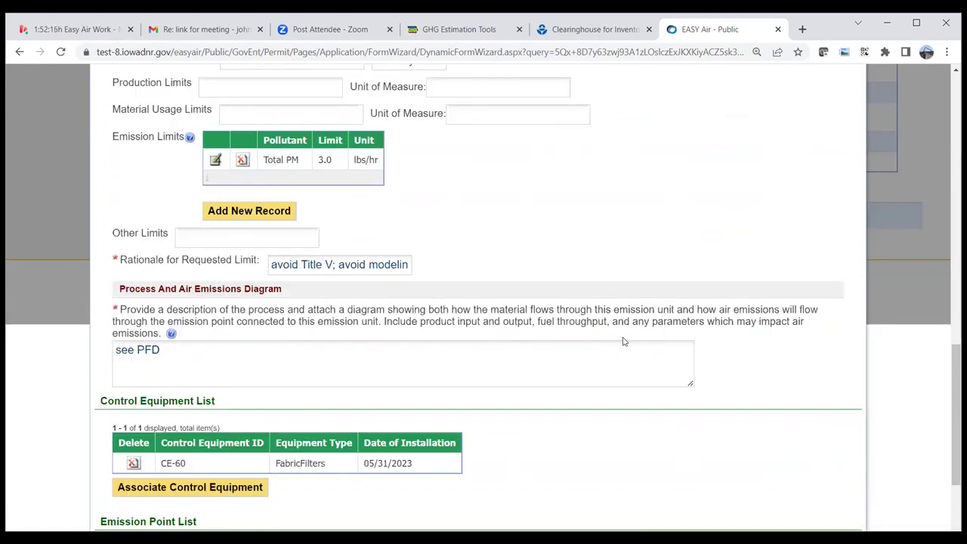
pyautogui.scroll(-1, 635, 342)
pyautogui.scroll(-3, 635, 341)
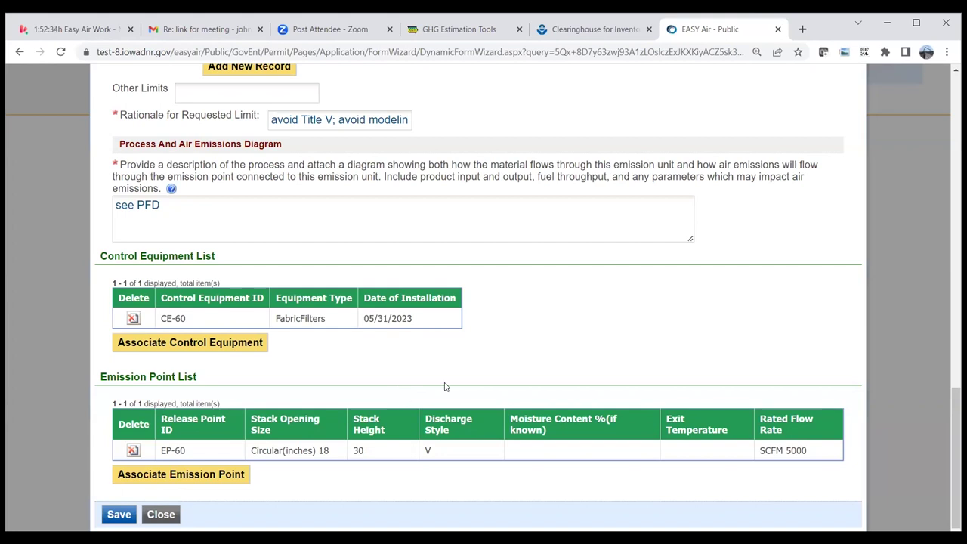
pyautogui.scroll(5, 451, 381)
pyautogui.scroll(5, 451, 381)
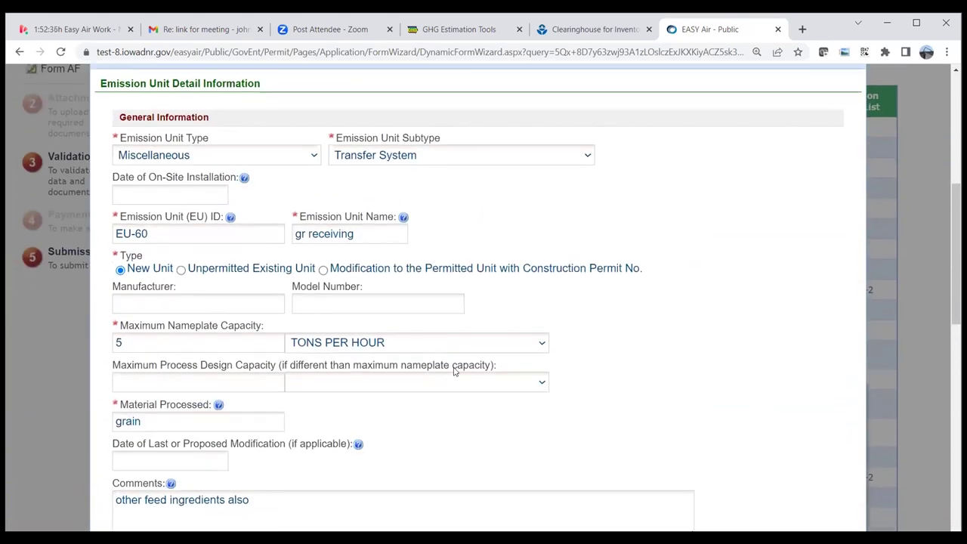
pyautogui.scroll(-10, 464, 378)
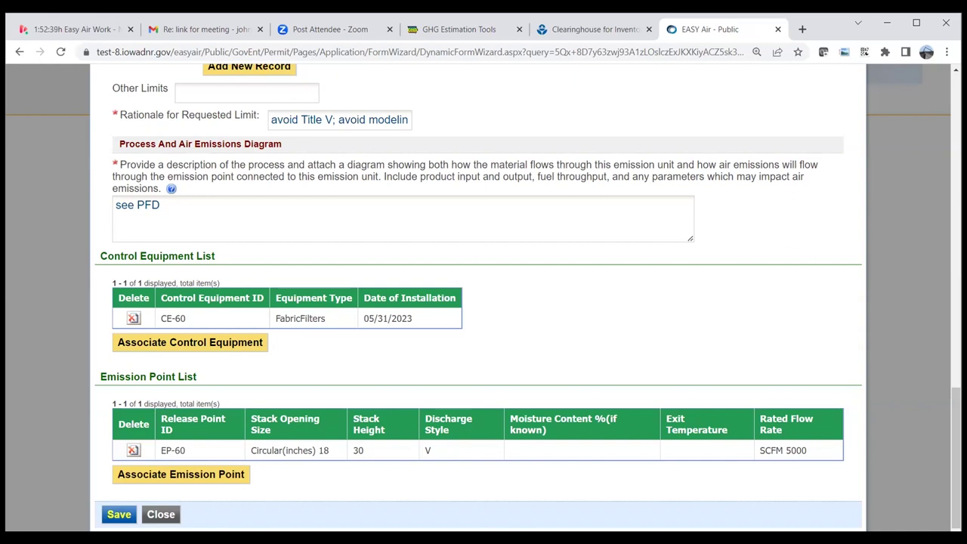
# Step: Save EU-60 with CE-60 and EP-60, then start a blank new emission unit form
pyautogui.click(118, 514)
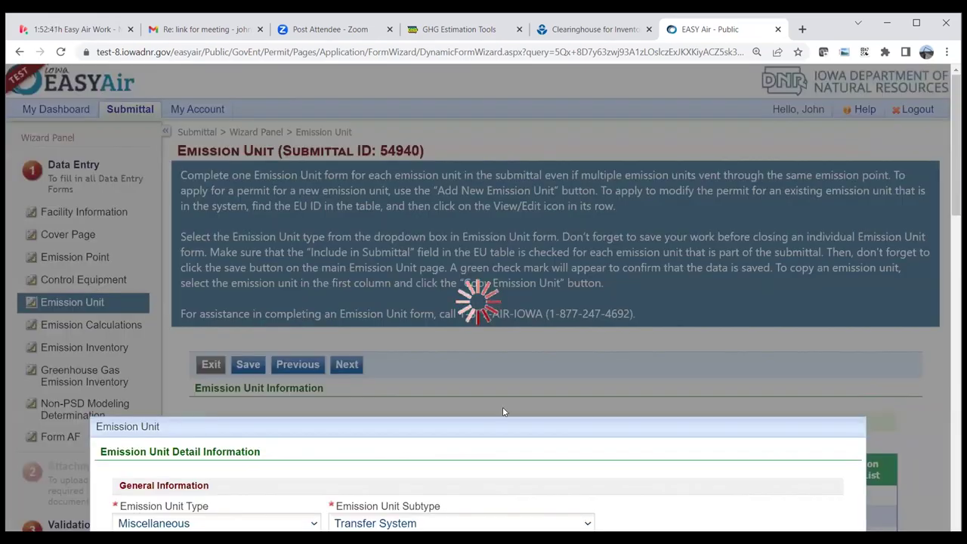
pyautogui.scroll(-5, 504, 406)
pyautogui.scroll(-3, 508, 406)
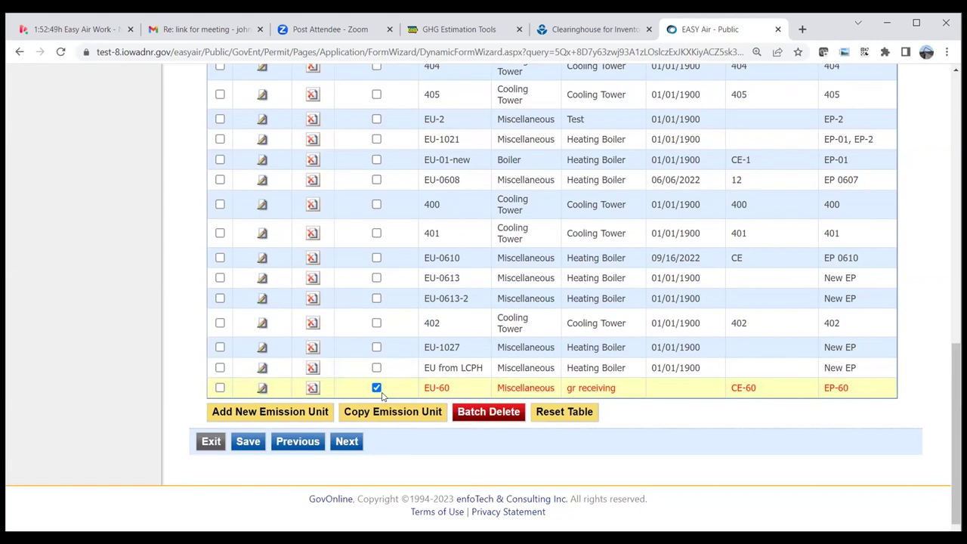
pyautogui.click(311, 414)
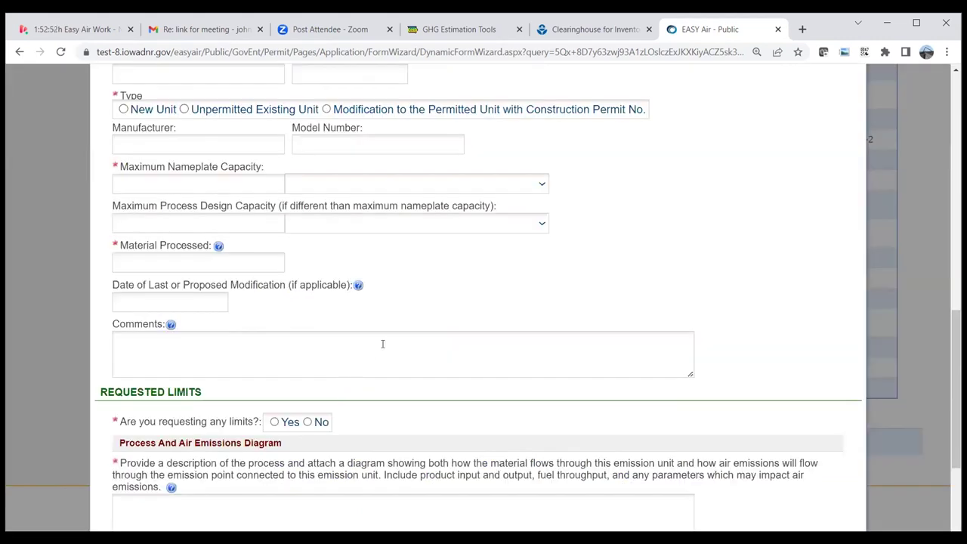
pyautogui.scroll(3, 382, 344)
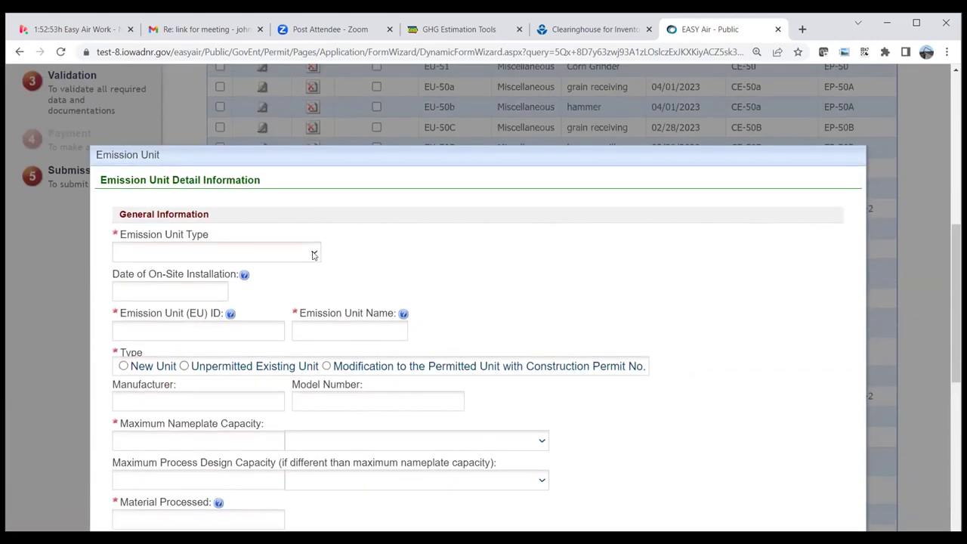
# Step: Set the unit type to Miscellaneous with subtype Chipper/Flaker/Hammermill
pyautogui.click(313, 255)
pyautogui.click(190, 283)
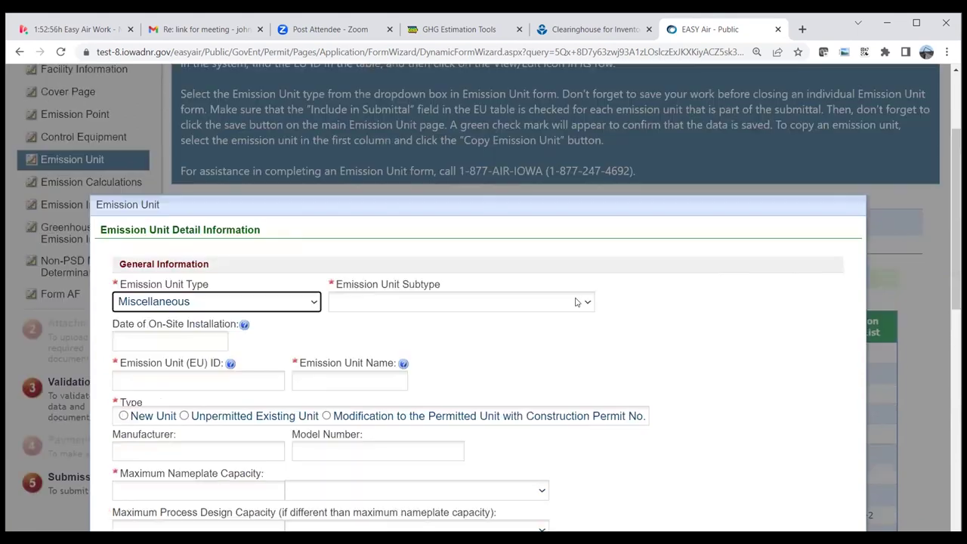
pyautogui.click(586, 302)
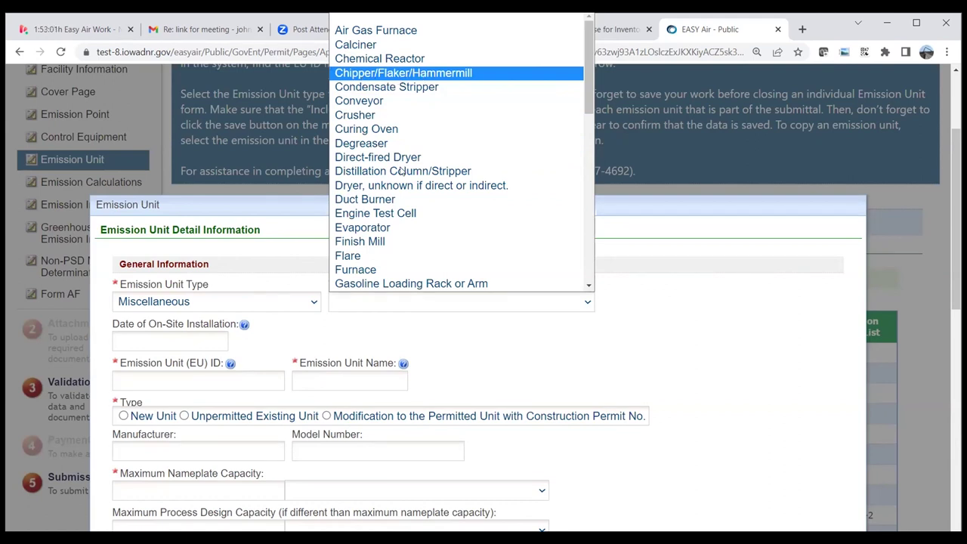
pyautogui.press('Return')
# Step: Give the new unit ID EU-61, name 'hammer', and mark it as a new unit
pyautogui.click(148, 375)
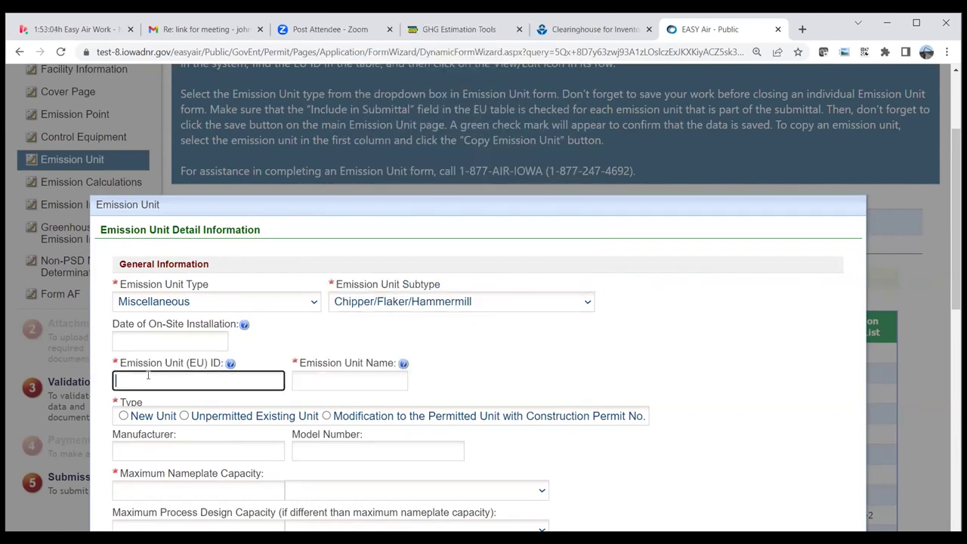
pyautogui.write('EU-61')
pyautogui.click(319, 378)
pyautogui.write('hammer')
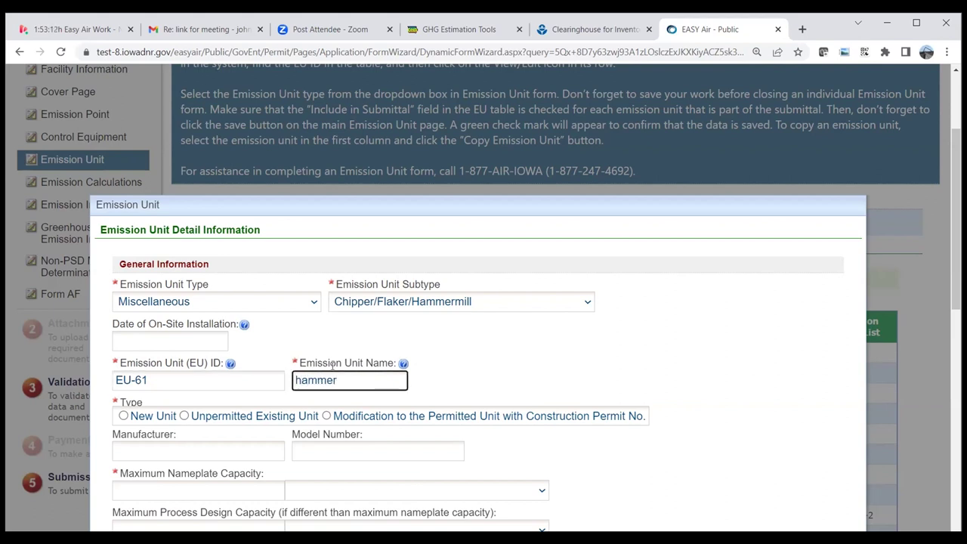
pyautogui.click(123, 416)
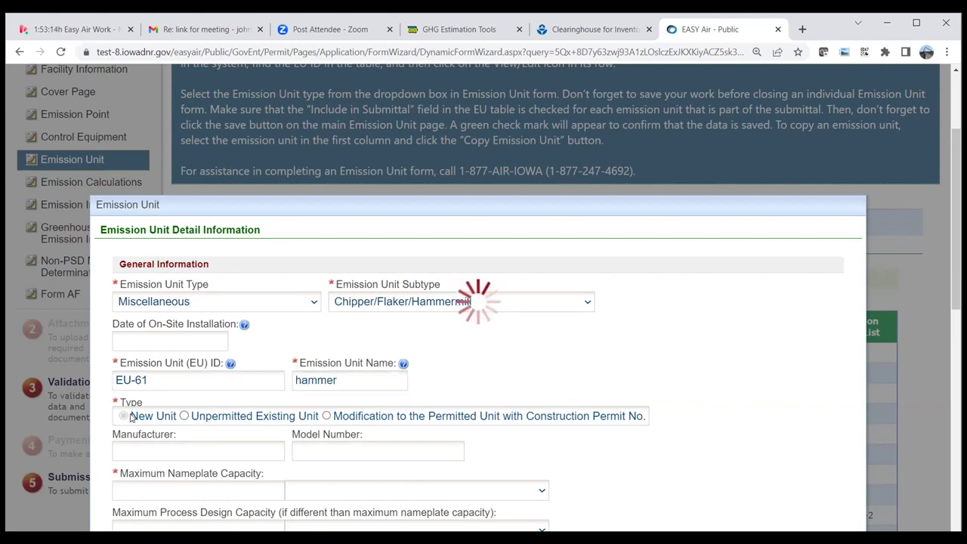
# Step: Set maximum capacity to 5 TONS PER HOUR and material processed to grain
pyautogui.click(194, 220)
pyautogui.write('5')
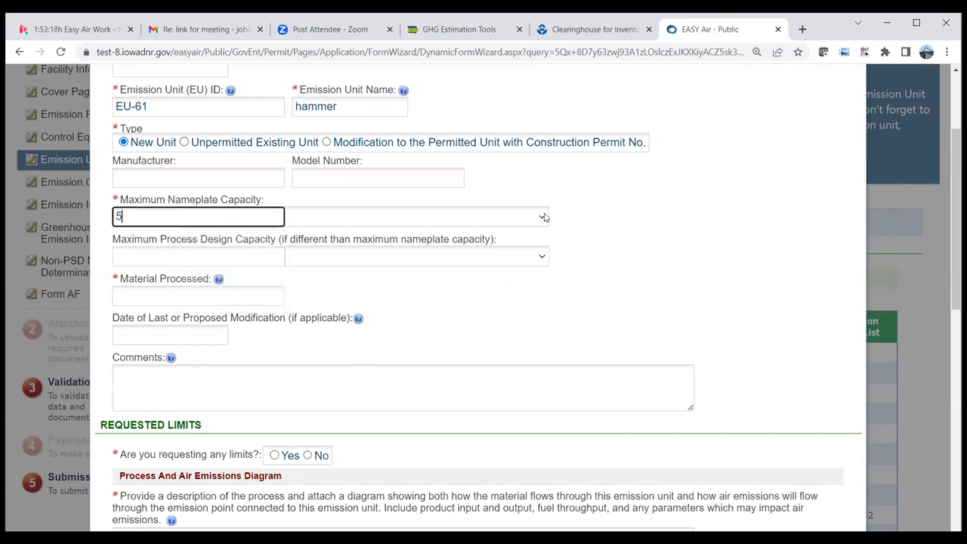
pyautogui.click(544, 217)
pyautogui.scroll(-10, 520, 412)
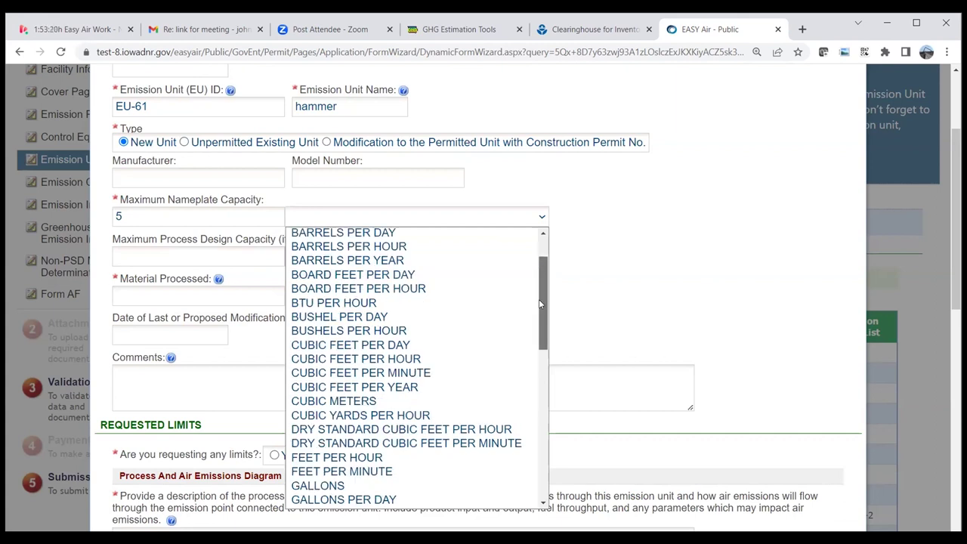
pyautogui.scroll(-3, 520, 412)
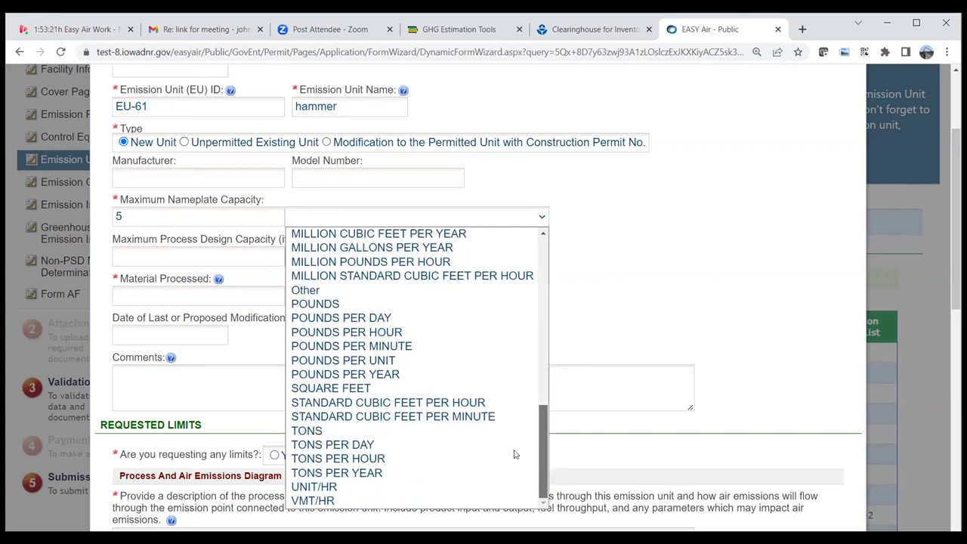
pyautogui.click(385, 459)
pyautogui.click(162, 296)
pyautogui.write('grain')
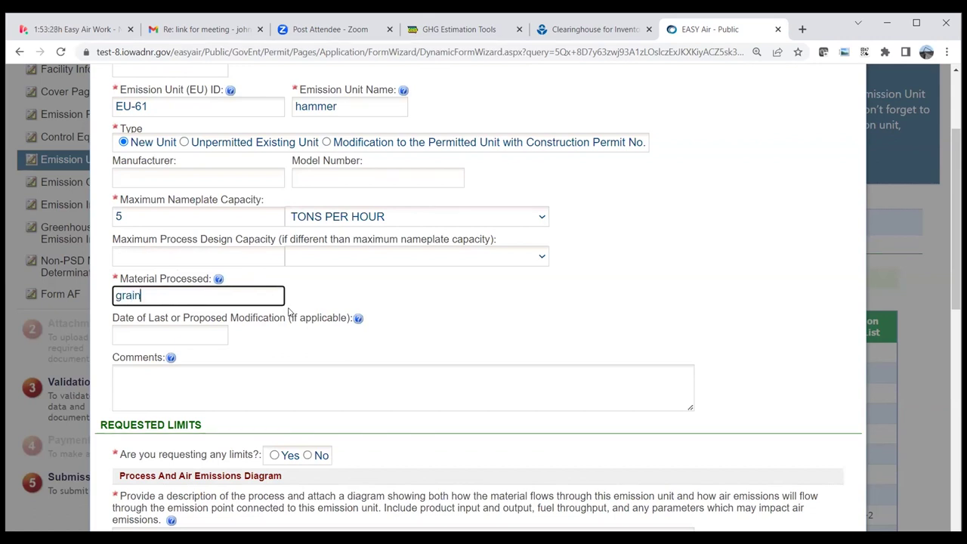
pyautogui.scroll(-3, 288, 309)
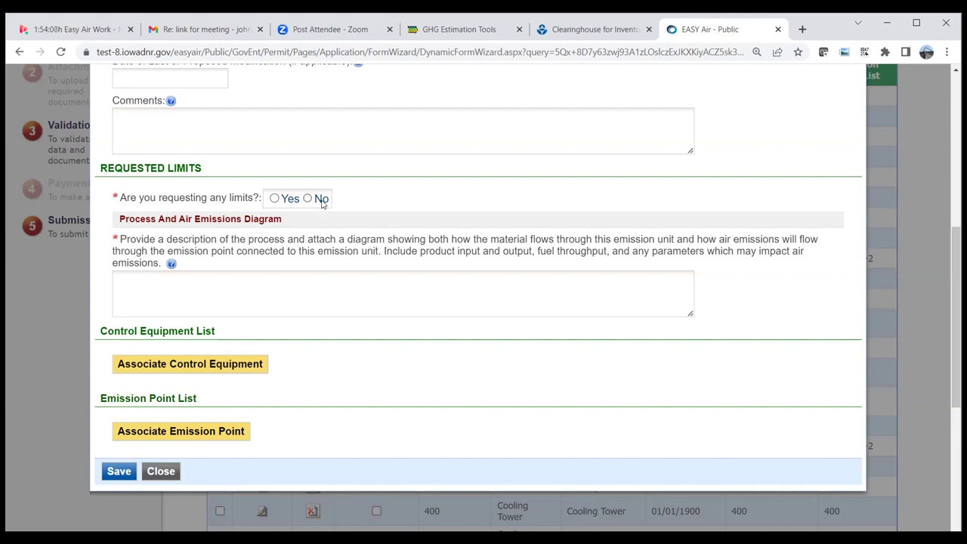
# Step: Mark no requested limits and enter the 'see pfd' process description
pyautogui.click(308, 199)
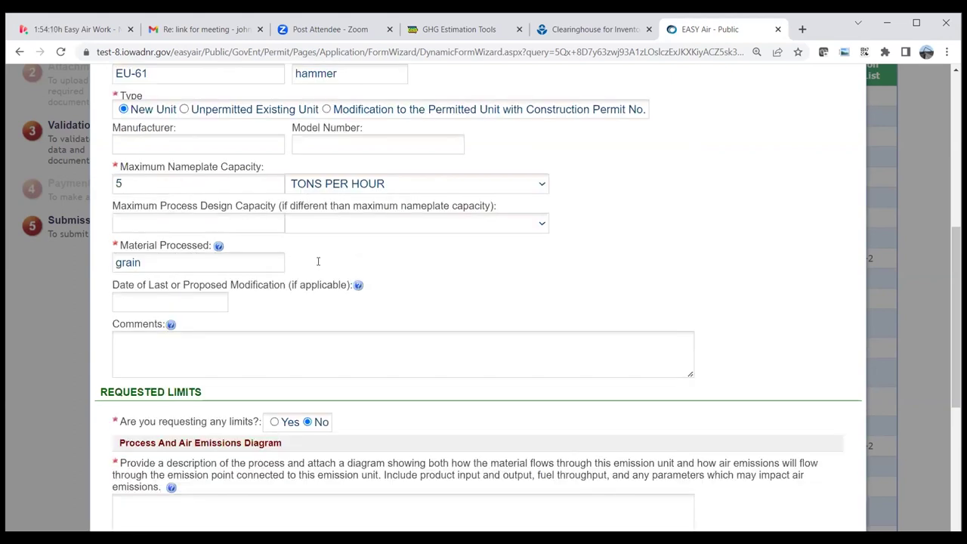
pyautogui.scroll(-4, 317, 262)
pyautogui.click(212, 186)
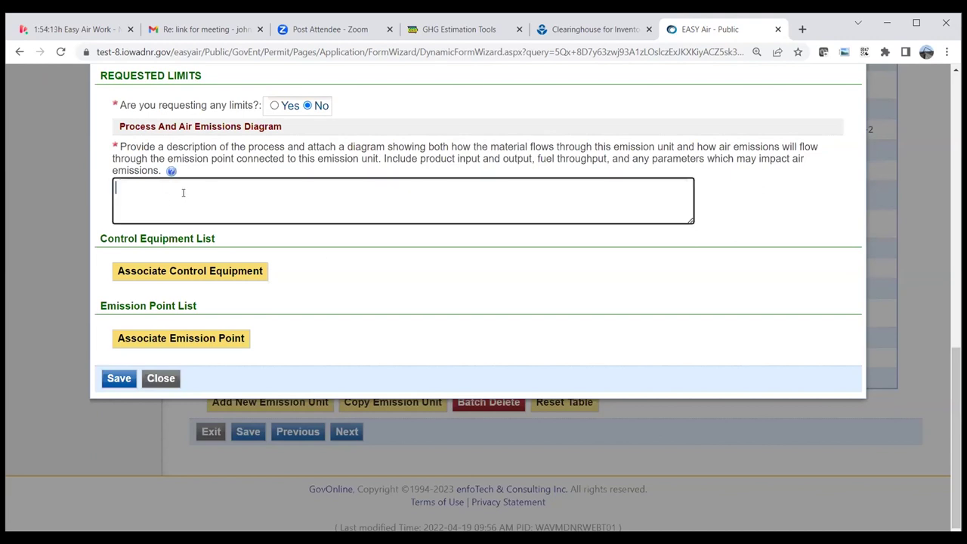
pyautogui.write('See ')
pyautogui.write('pr')
pyautogui.write('d')
# Step: Associate control equipment CE-60 with EU-61
pyautogui.click(213, 272)
pyautogui.scroll(-1, 329, 299)
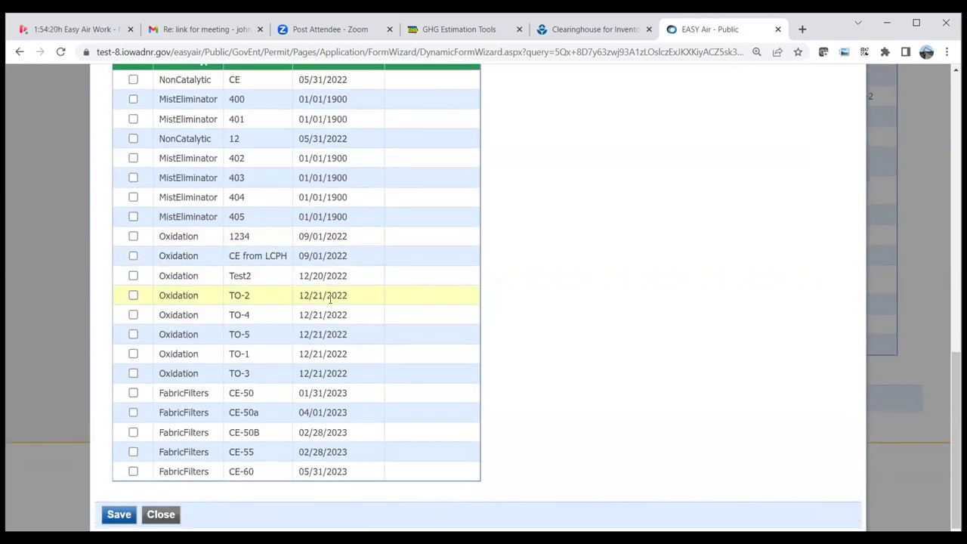
pyautogui.click(133, 471)
pyautogui.click(119, 515)
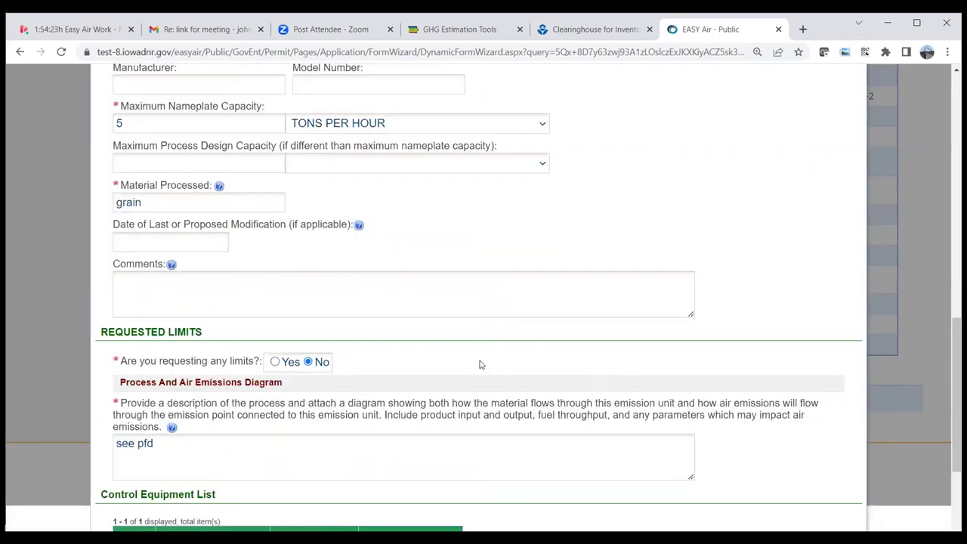
pyautogui.scroll(-3, 479, 365)
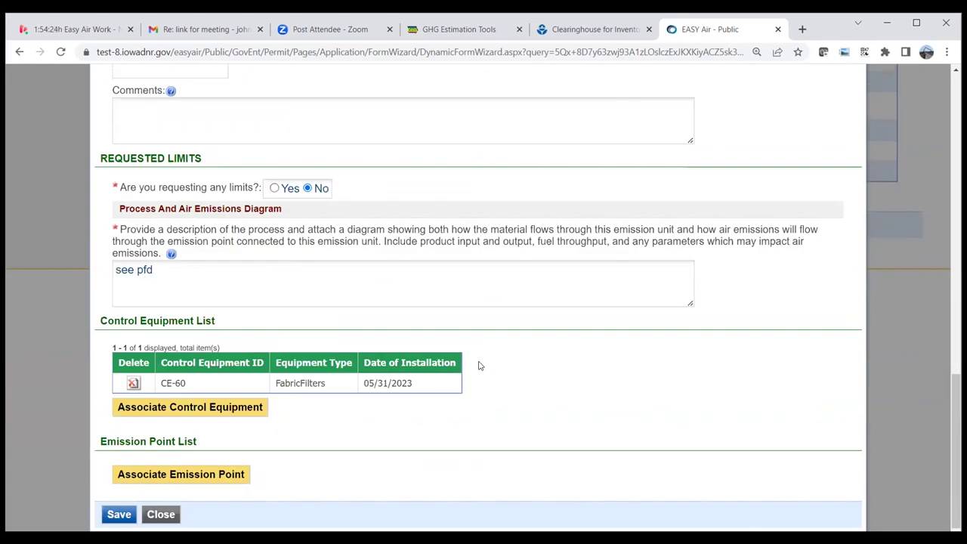
# Step: Associate emission point EP-60 with EU-61 and save the unit
pyautogui.click(214, 475)
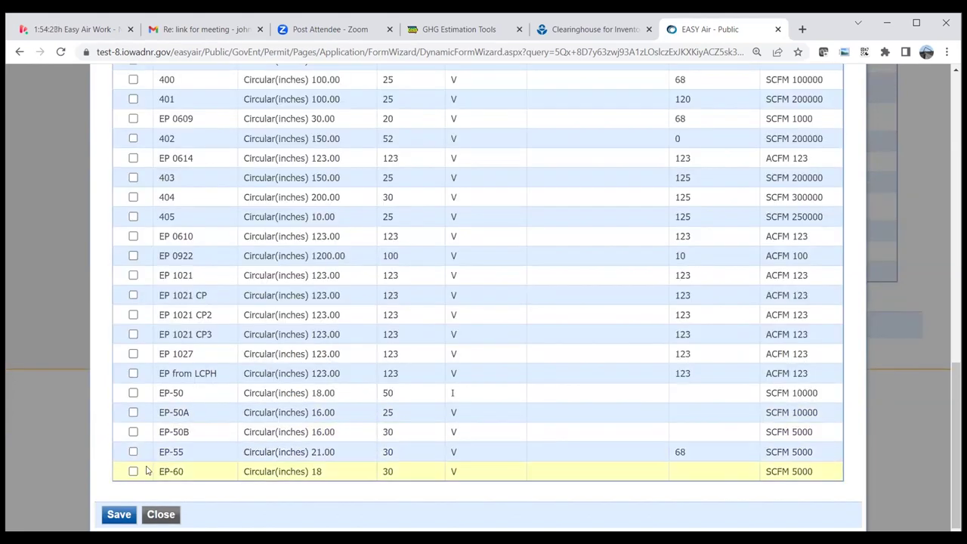
pyautogui.click(133, 471)
pyautogui.click(120, 515)
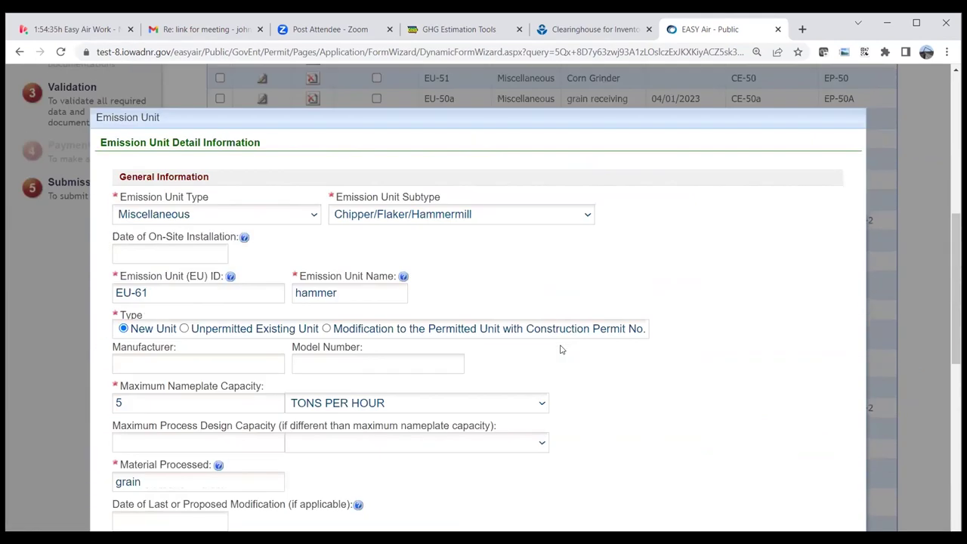
pyautogui.scroll(-2, 560, 348)
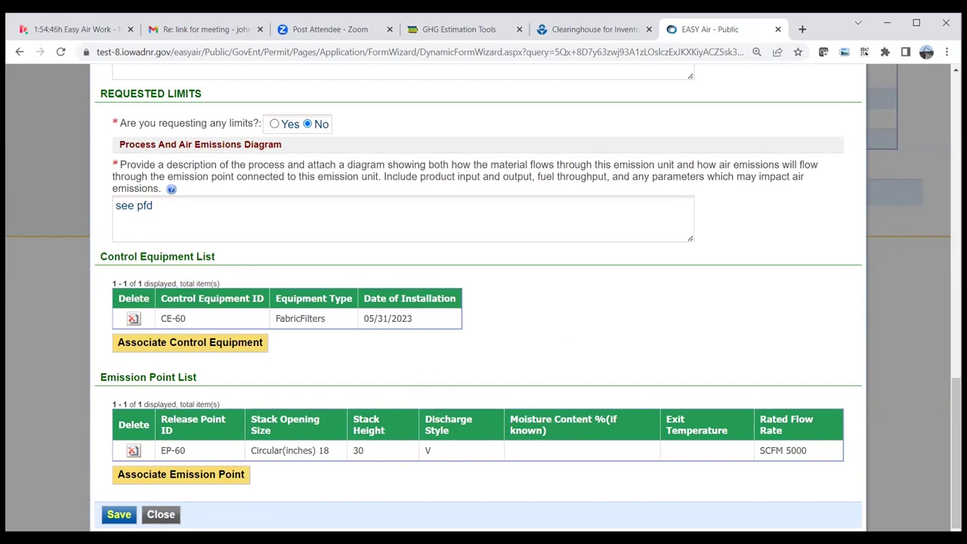
pyautogui.click(119, 515)
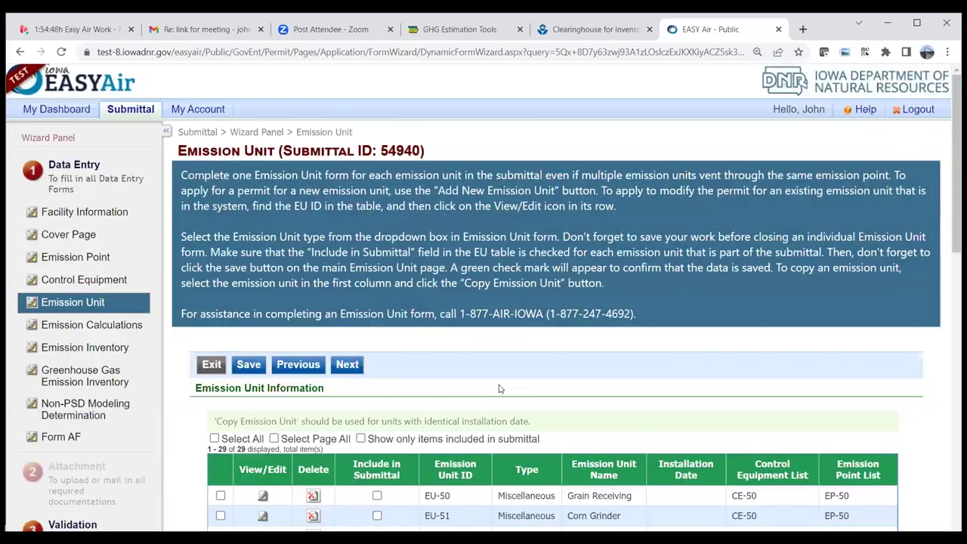
# Step: Save the emission unit list with EU-60 and EU-61 included in the submittal
pyautogui.scroll(-10, 505, 378)
pyautogui.scroll(-3, 504, 378)
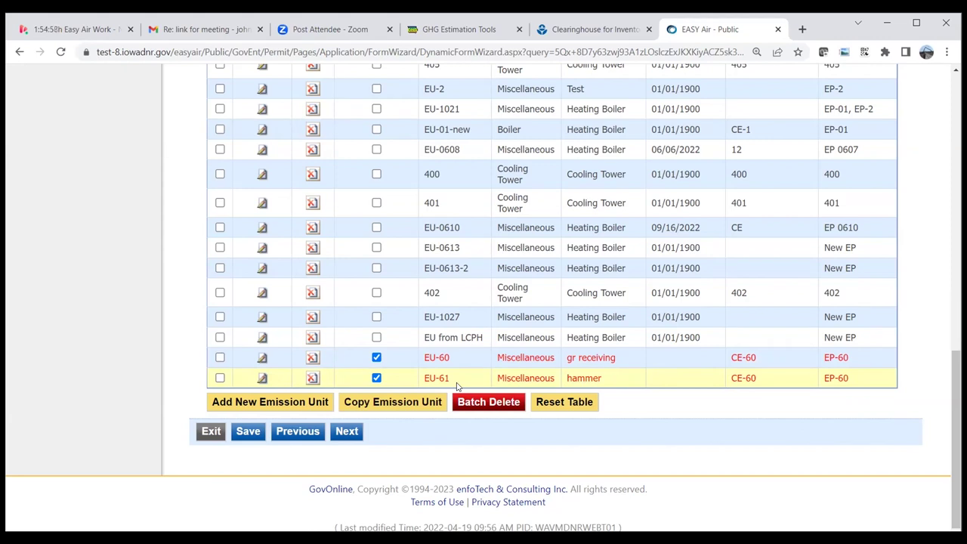
pyautogui.click(251, 434)
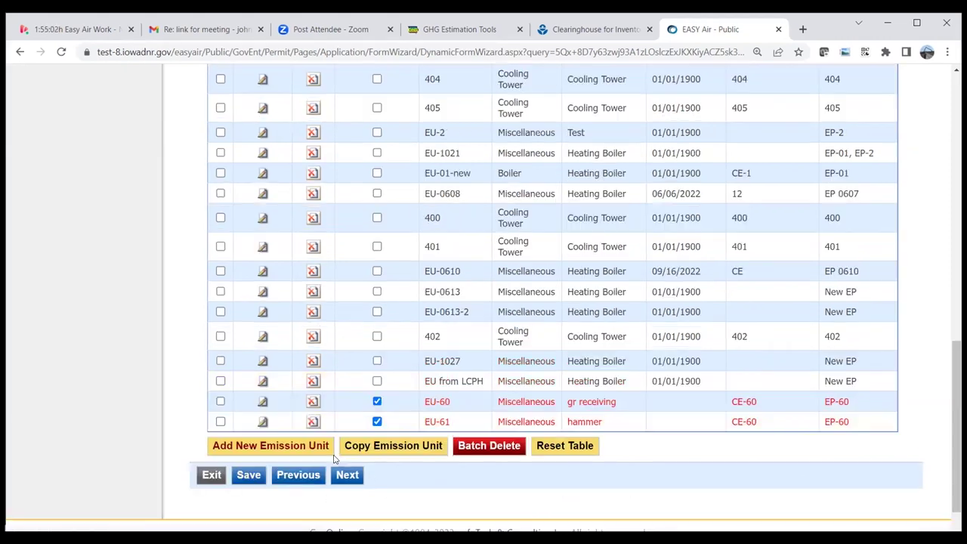
pyautogui.click(351, 476)
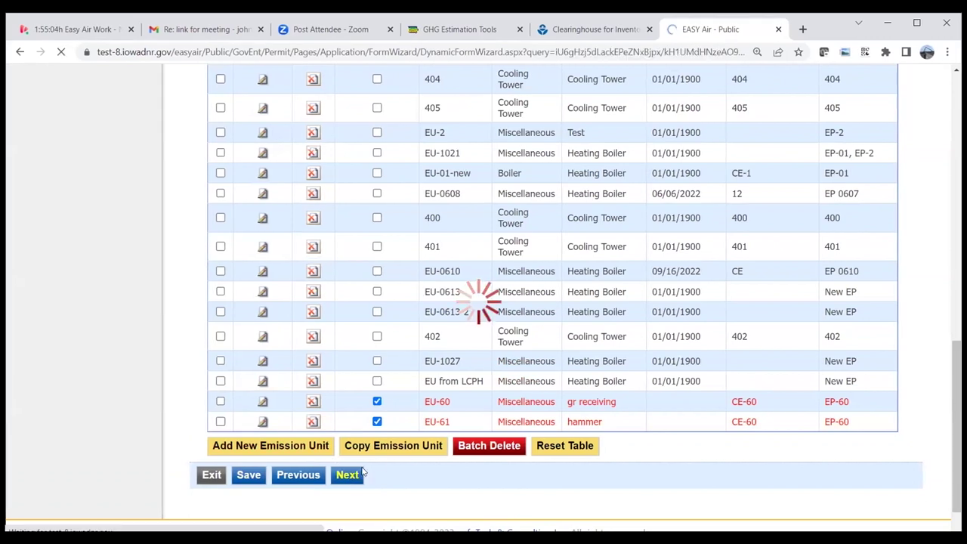
# Step: Scroll through the empty Emission Calculations page
pyautogui.scroll(-2, 523, 401)
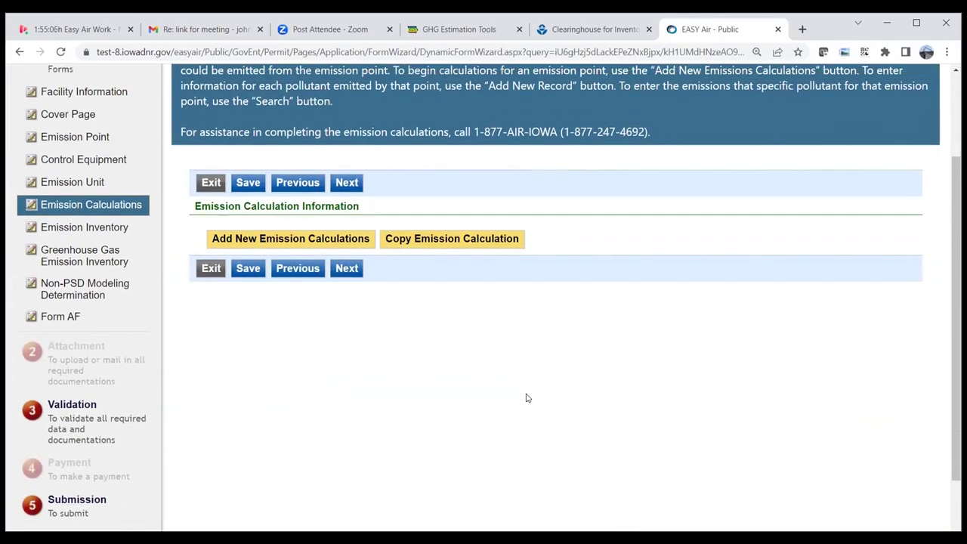
pyautogui.scroll(1, 527, 397)
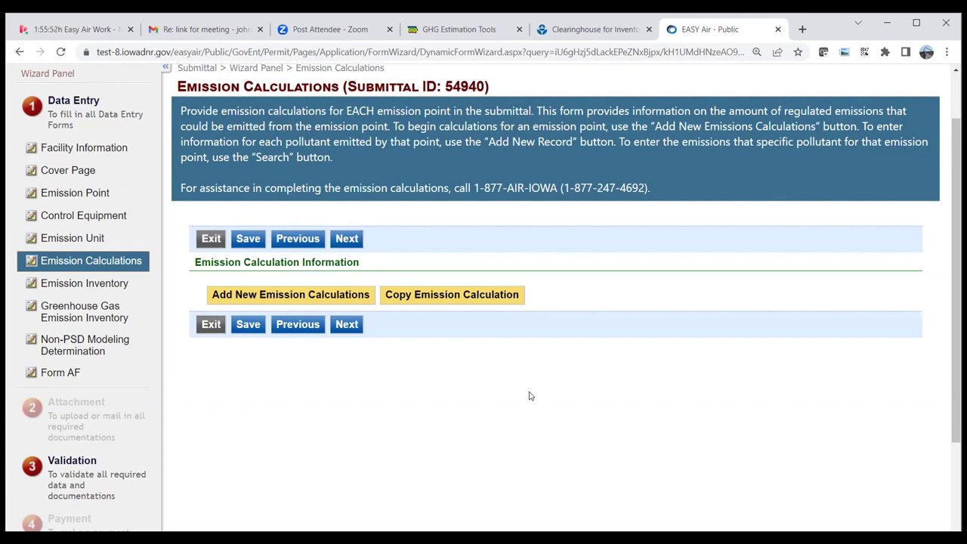
# Step: Create an emission-factor-based calculation for EP-60 (GR receiving) and add a pollutant record
pyautogui.click(229, 297)
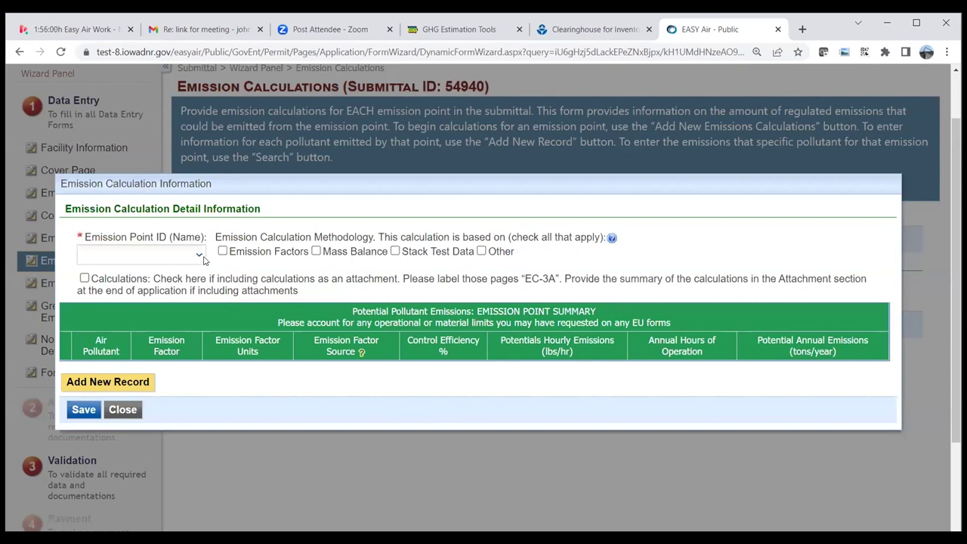
pyautogui.click(199, 256)
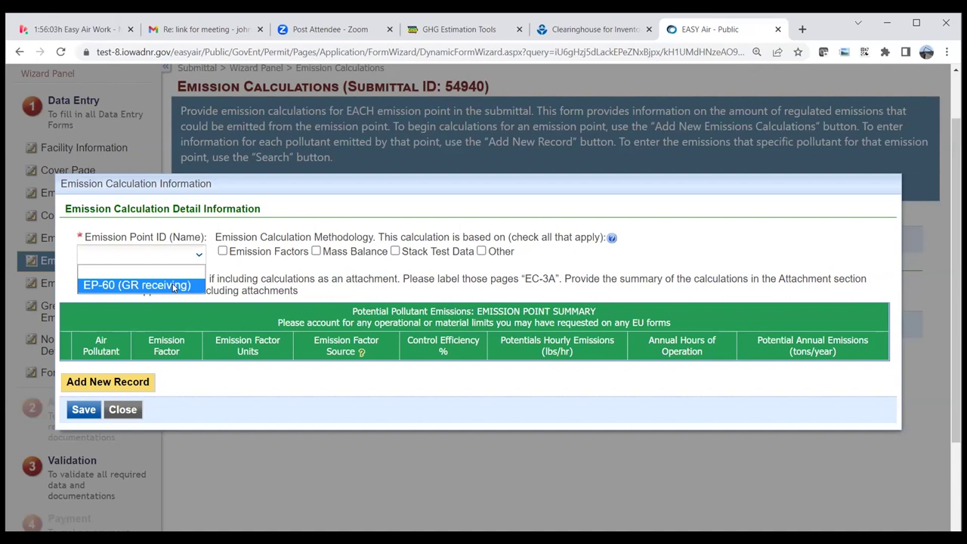
pyautogui.click(173, 286)
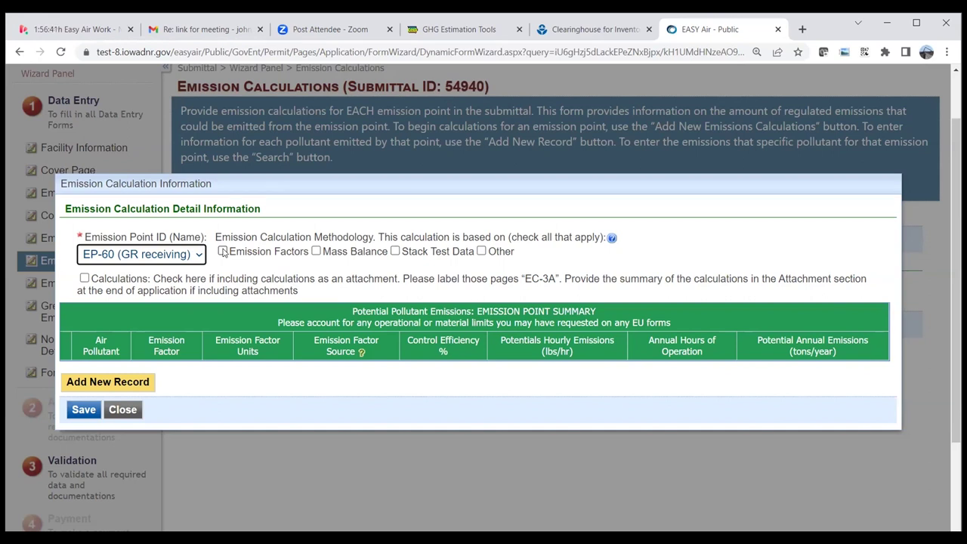
pyautogui.click(223, 252)
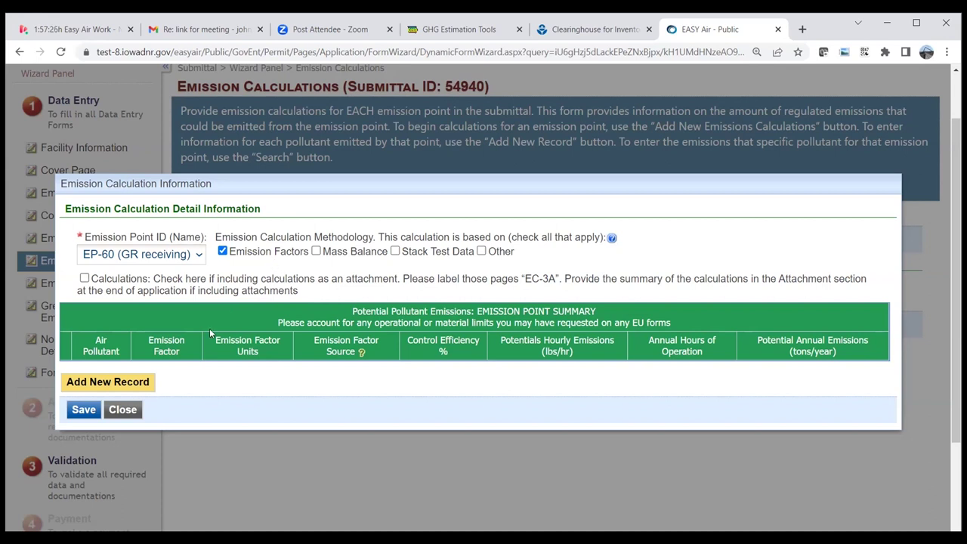
pyautogui.click(137, 384)
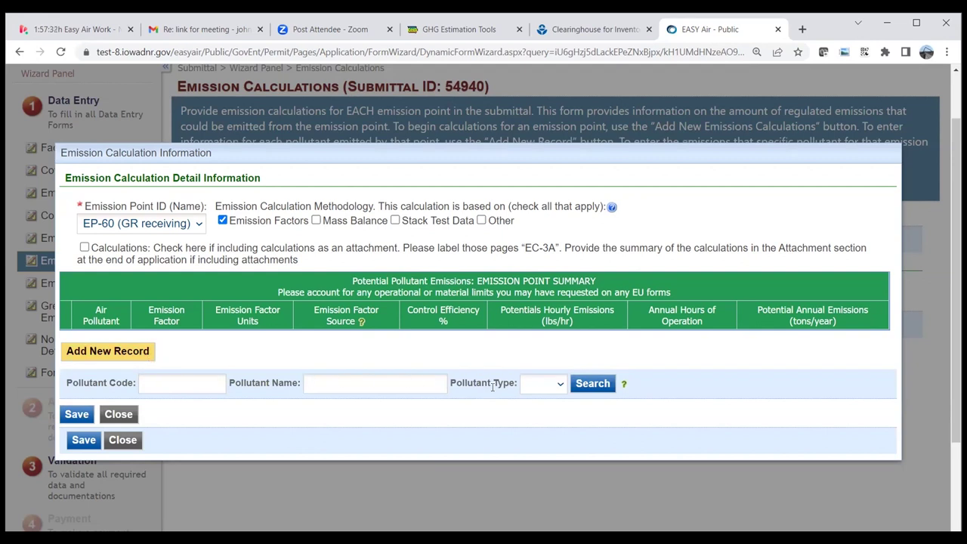
# Step: Search CAP pollutants and add PM-PRI (Total PM) to the EP-60 calculation
pyautogui.click(560, 386)
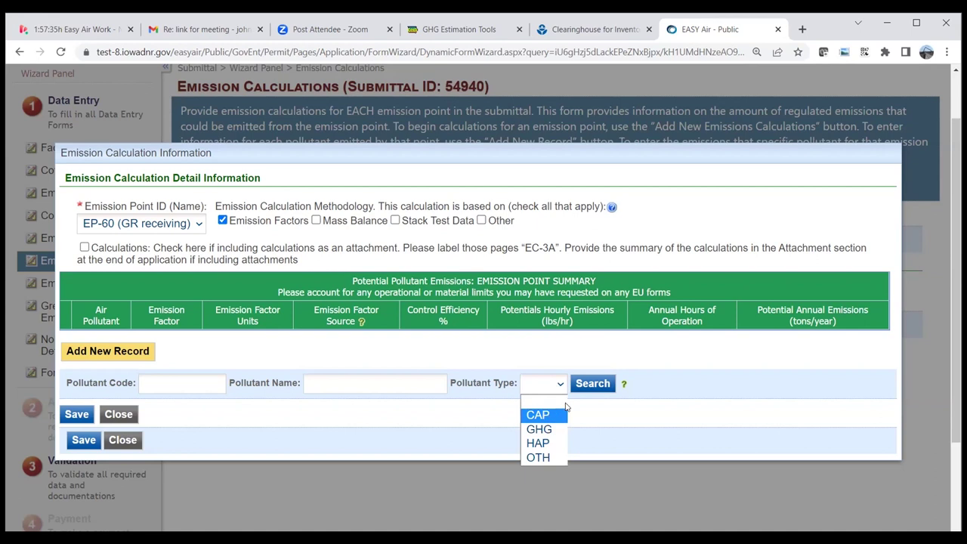
pyautogui.click(549, 416)
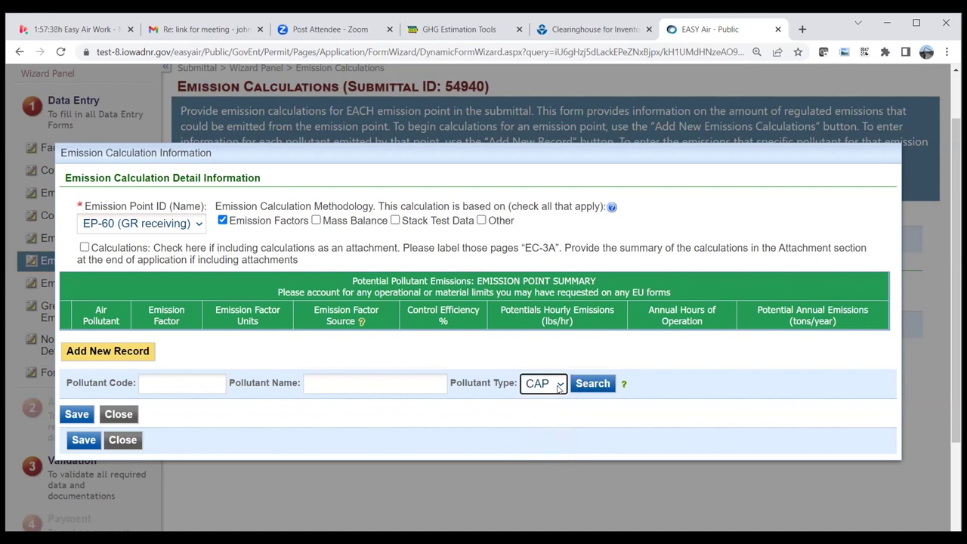
pyautogui.click(592, 384)
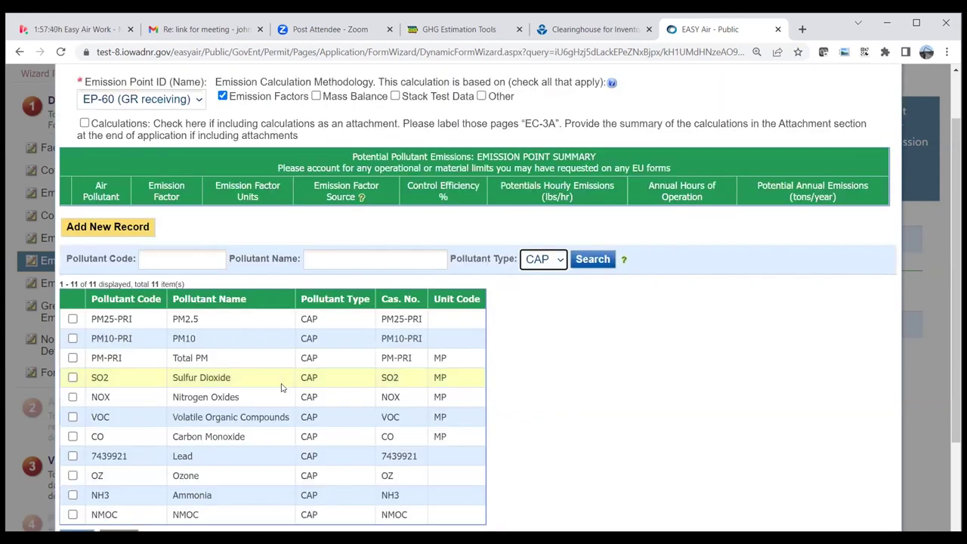
pyautogui.scroll(-2, 217, 350)
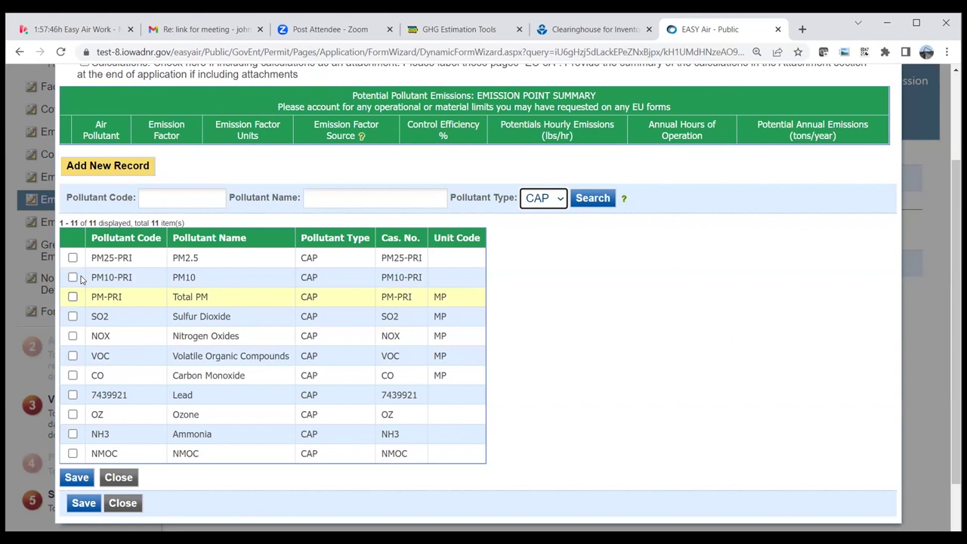
pyautogui.click(72, 297)
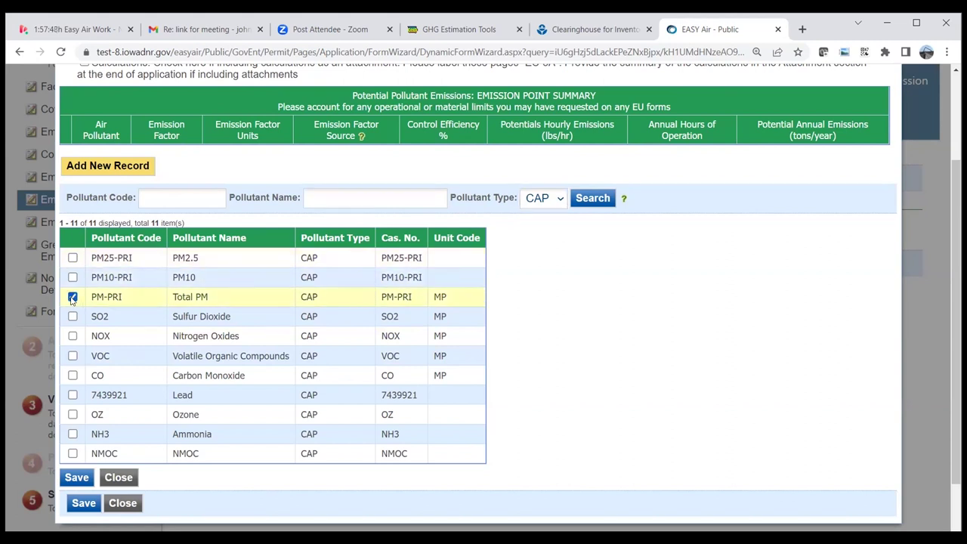
pyautogui.click(76, 478)
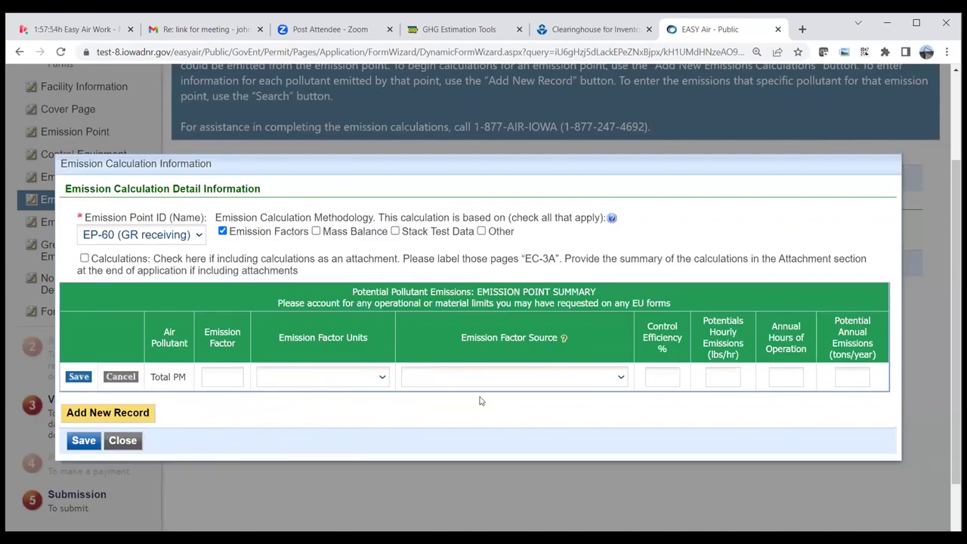
# Step: Give the Total PM row an emission factor of 30 LB/TON from US EPA
pyautogui.click(225, 373)
pyautogui.write('30')
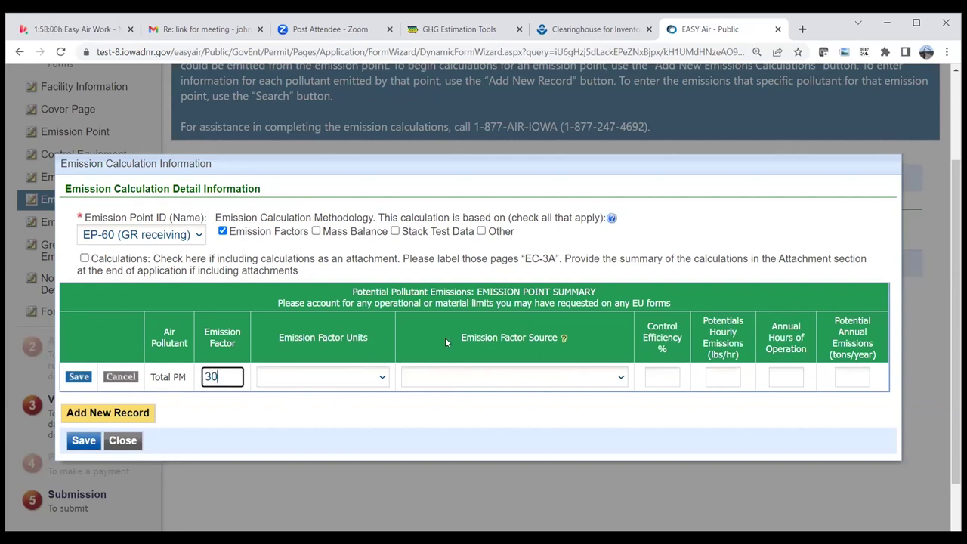
pyautogui.click(383, 376)
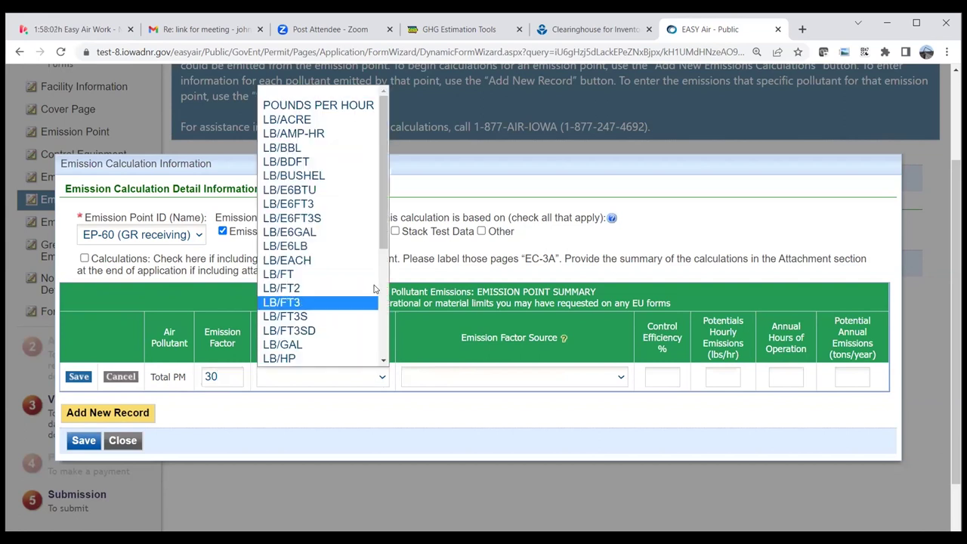
pyautogui.scroll(-5, 325, 294)
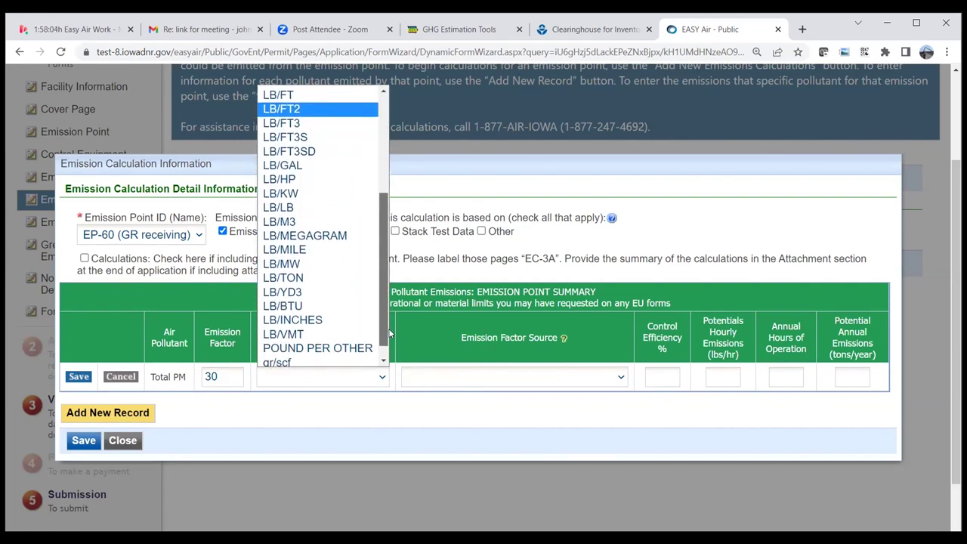
pyautogui.click(314, 279)
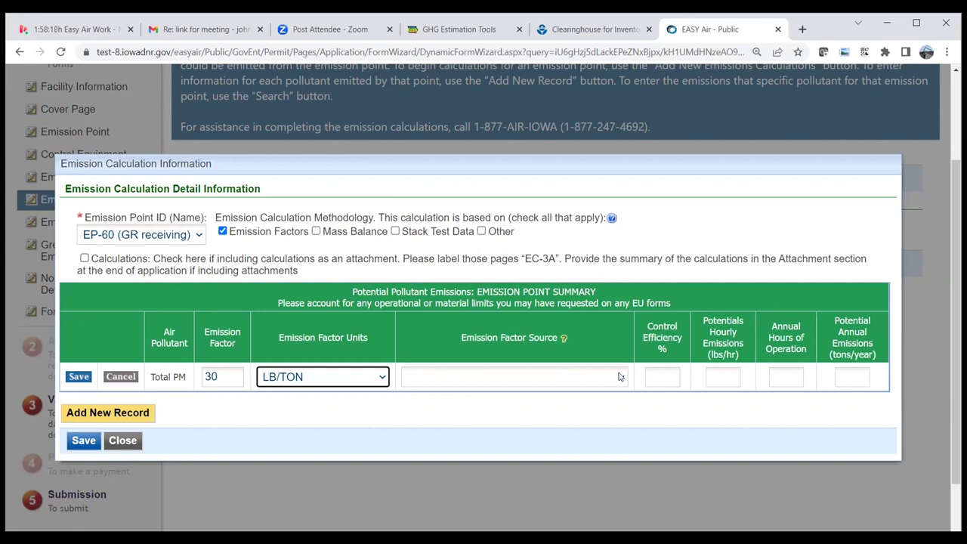
pyautogui.click(623, 378)
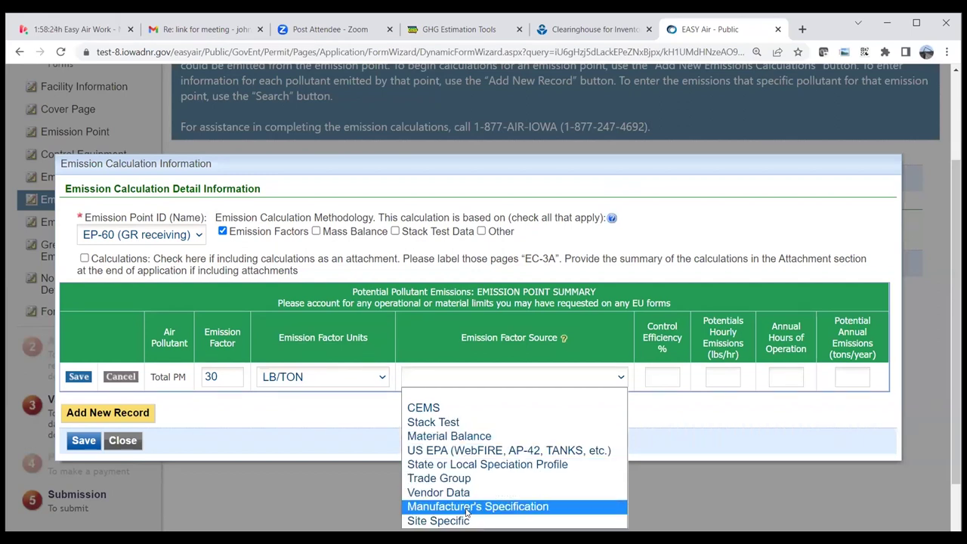
pyautogui.click(425, 452)
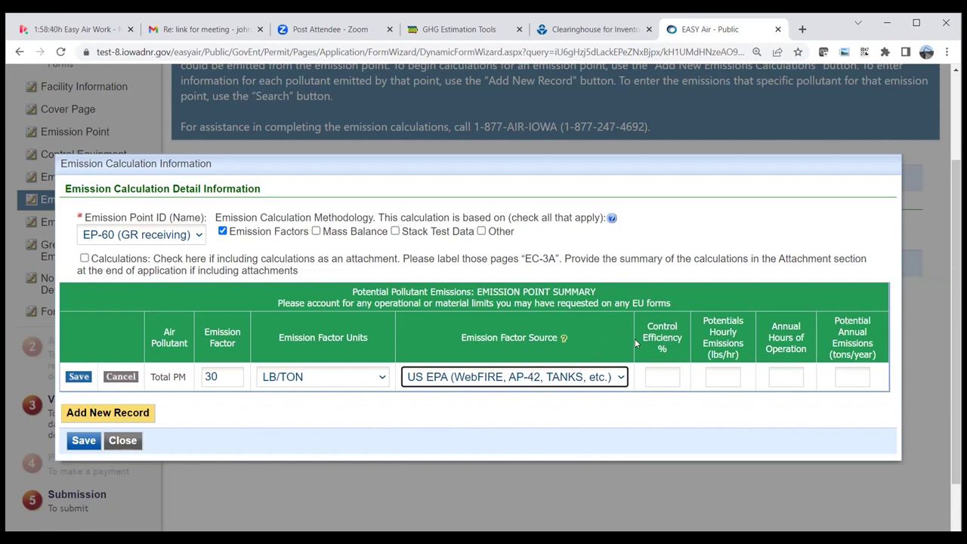
# Step: Enter 98% control, 3.0 lbs/hr, 2000 hours and 3.0 tons/year, then save the Total PM row
pyautogui.click(661, 375)
pyautogui.write('98')
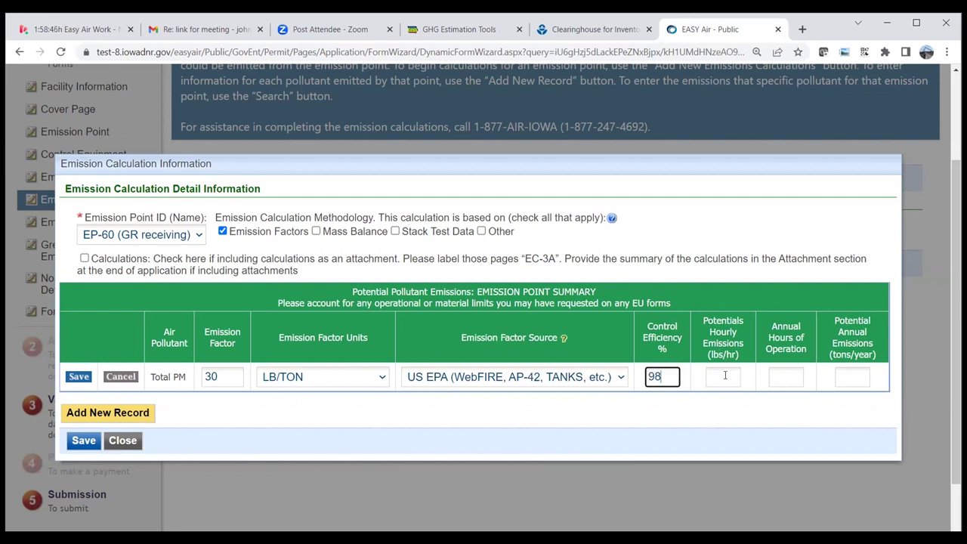
pyautogui.click(724, 375)
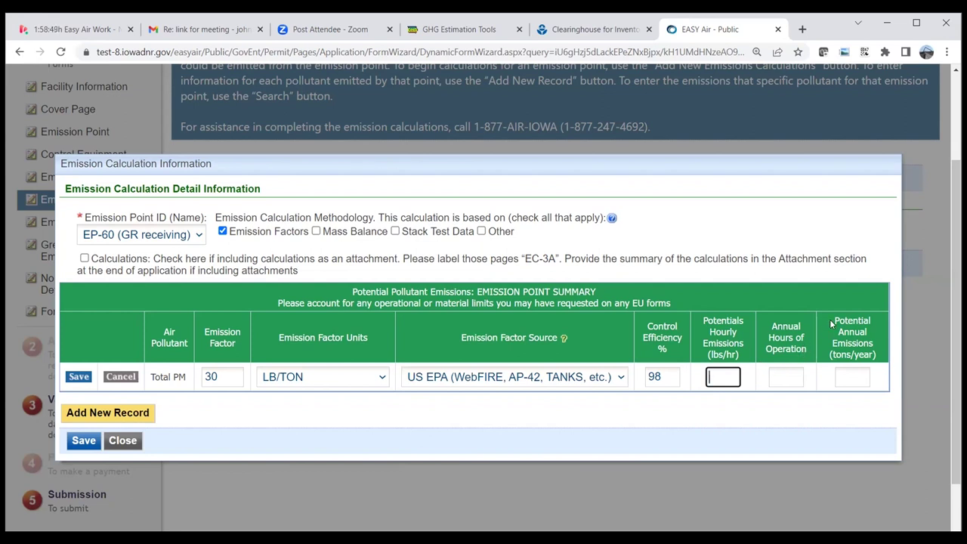
pyautogui.write('3.0')
pyautogui.press('Tab')
pyautogui.write('2')
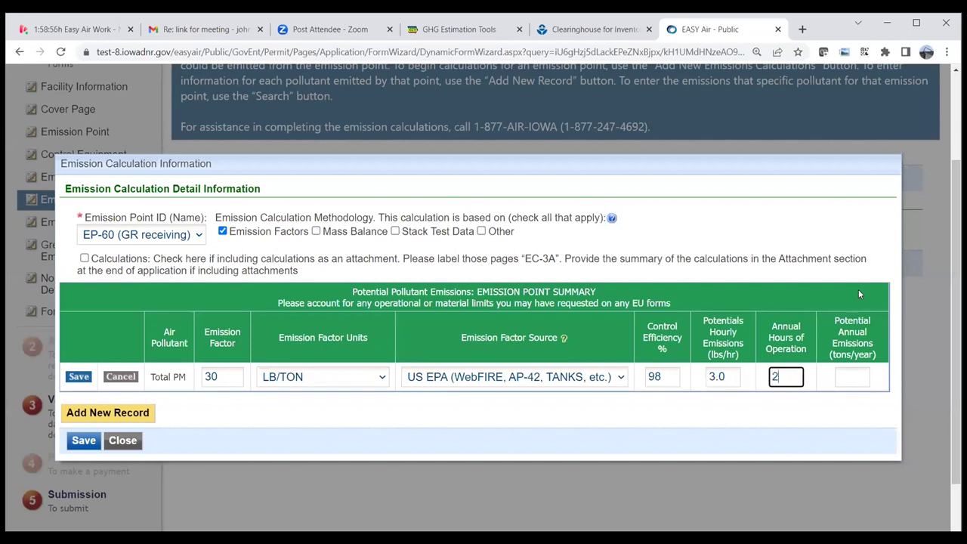
pyautogui.write('000')
pyautogui.press('Tab')
pyautogui.write('3')
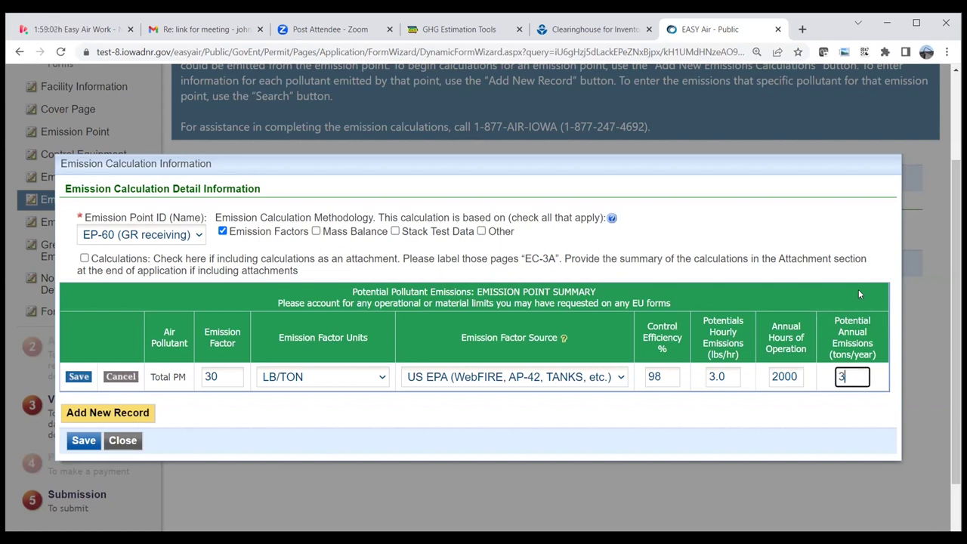
pyautogui.write('.0')
pyautogui.click(79, 377)
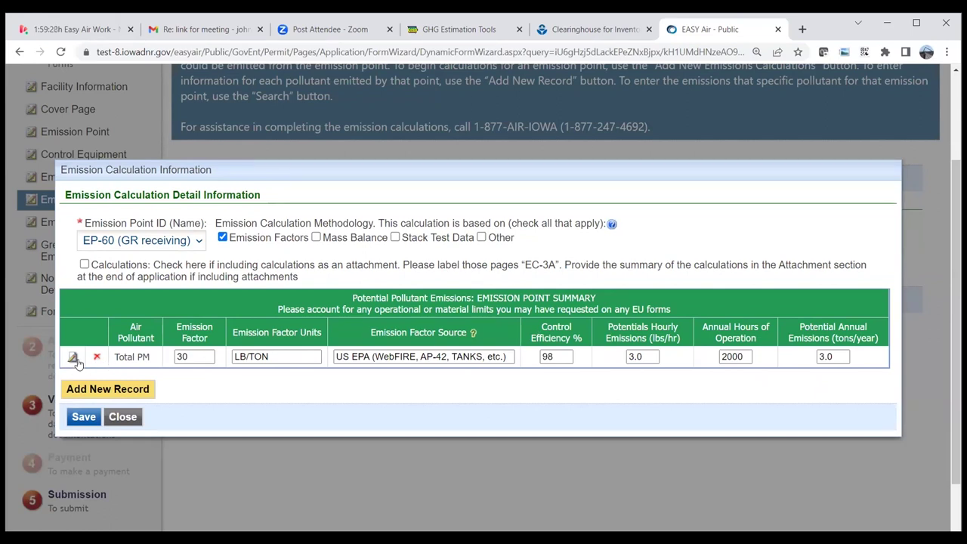
pyautogui.click(140, 394)
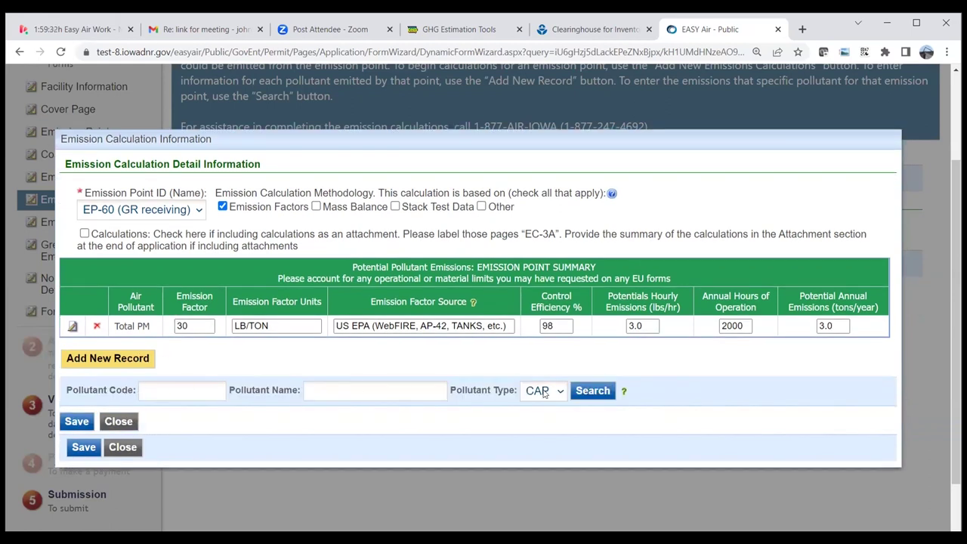
# Step: Add a PM25-PRI (PM2.5) pollutant row from the CAP pollutant list
pyautogui.click(593, 391)
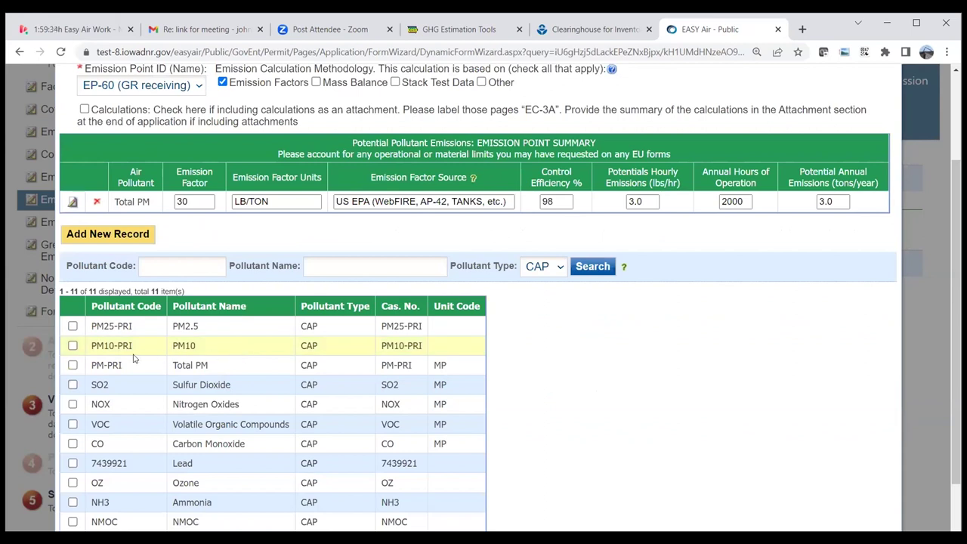
pyautogui.click(73, 326)
pyautogui.scroll(-1, 446, 415)
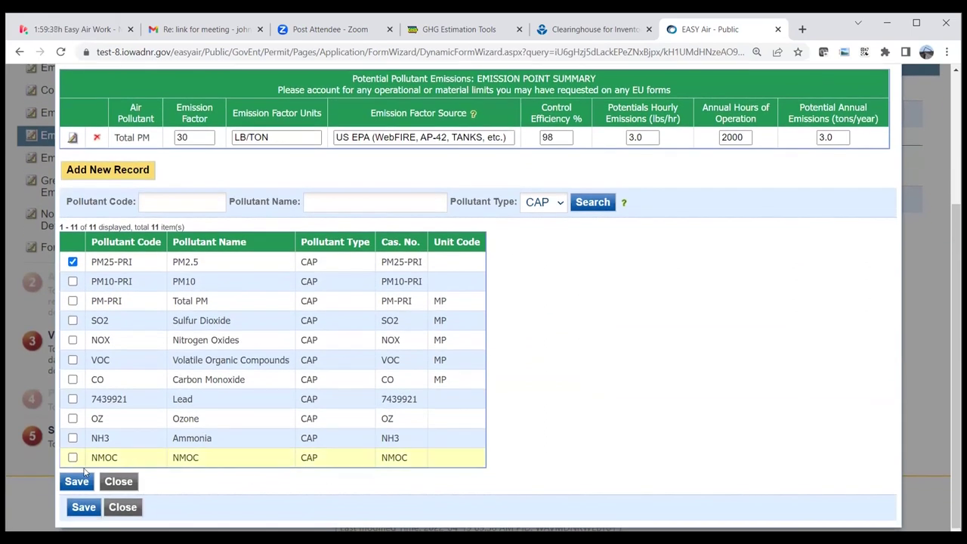
pyautogui.click(76, 481)
# Step: Give the PM2.5 row an emission factor of 10 LB/TON from US EPA
pyautogui.click(224, 377)
pyautogui.write('10')
pyautogui.press('Tab')
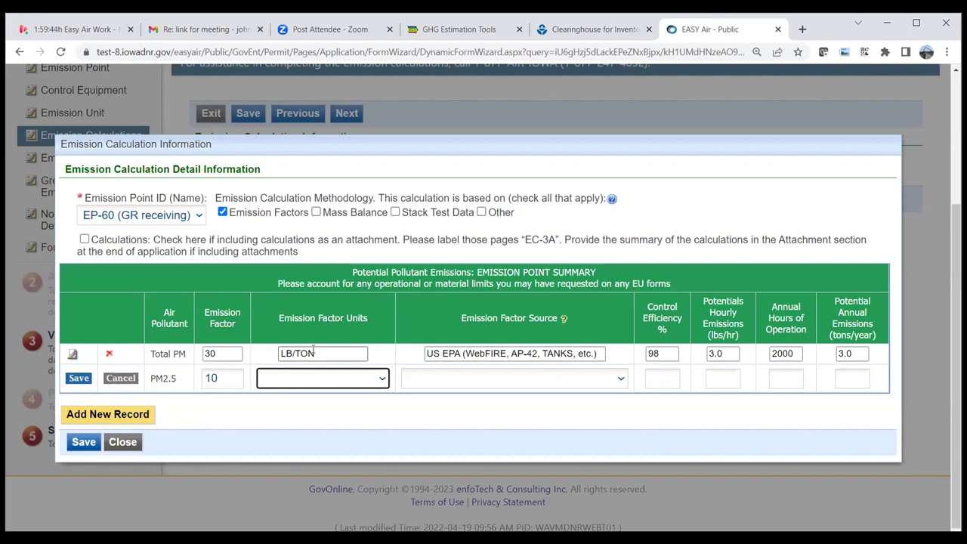
pyautogui.click(382, 378)
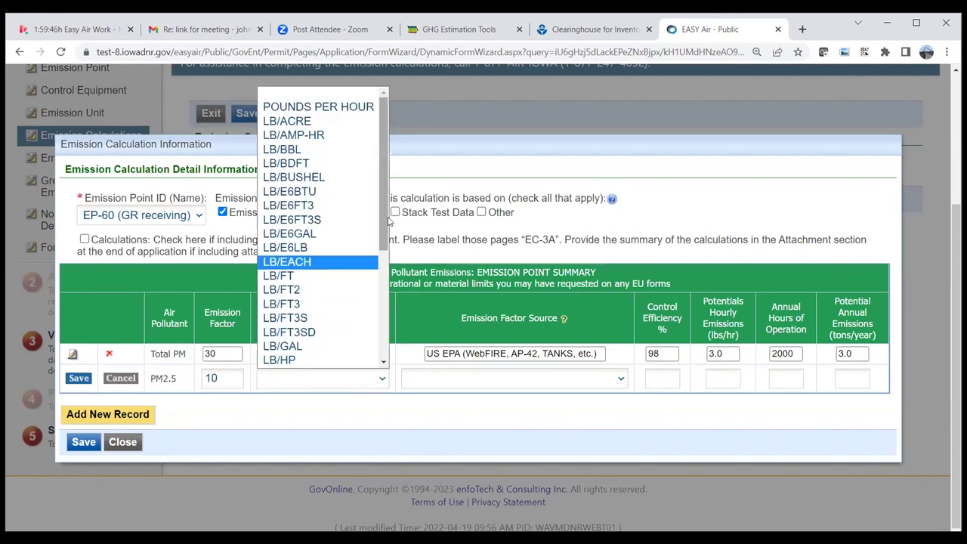
pyautogui.moveTo(387, 220); pyautogui.dragTo(394, 314)
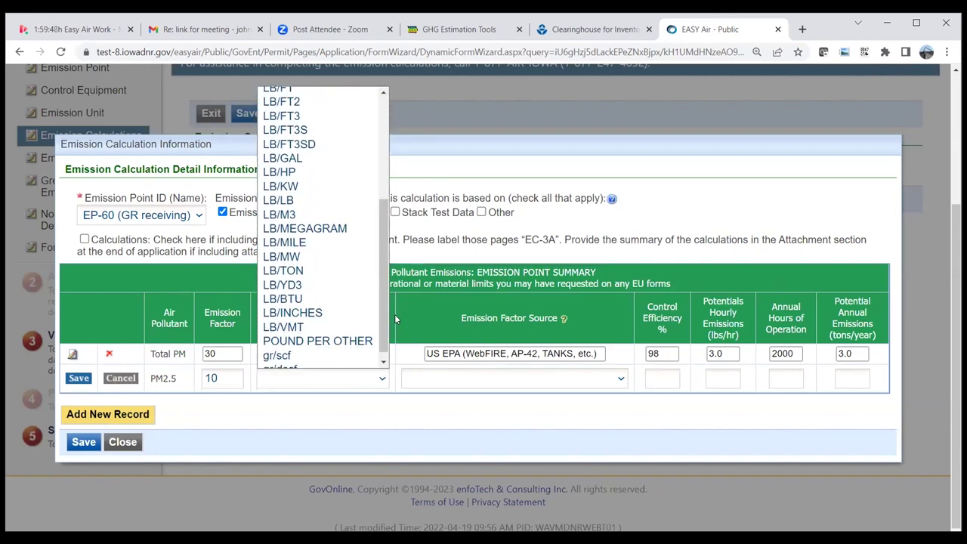
pyautogui.click(310, 270)
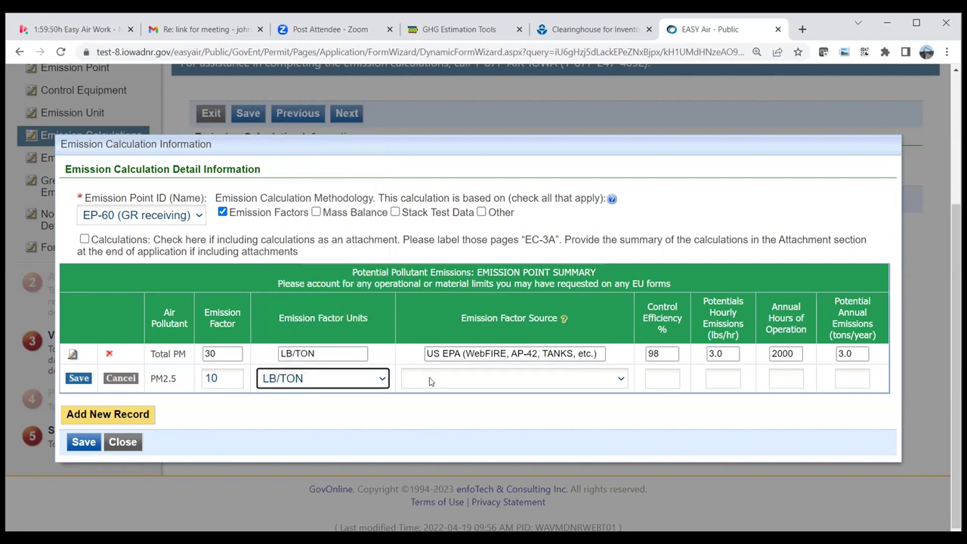
pyautogui.click(436, 384)
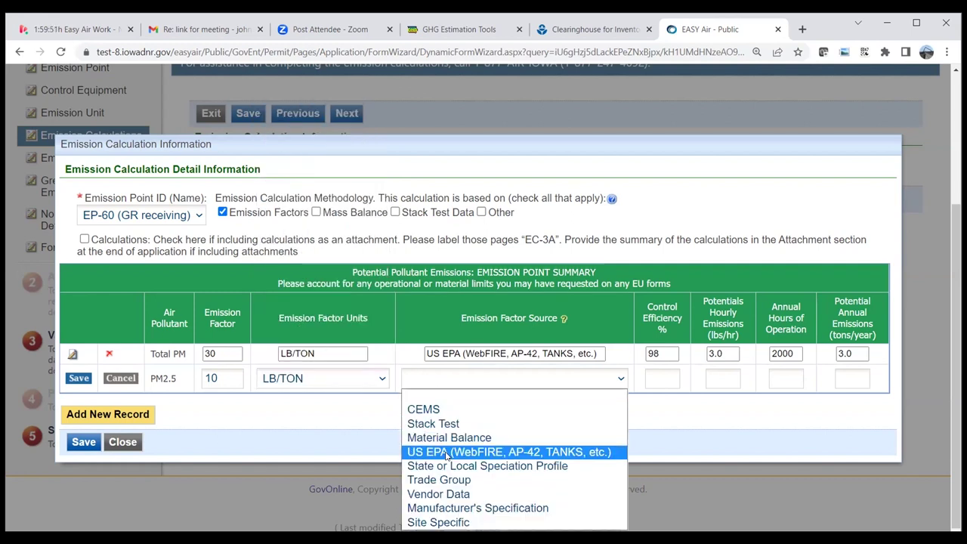
pyautogui.click(446, 456)
# Step: Enter 98% control, 1.0 lbs/hr, 2000 hours and 1.0 tons/year, then save the PM2.5 row
pyautogui.click(669, 377)
pyautogui.write('98')
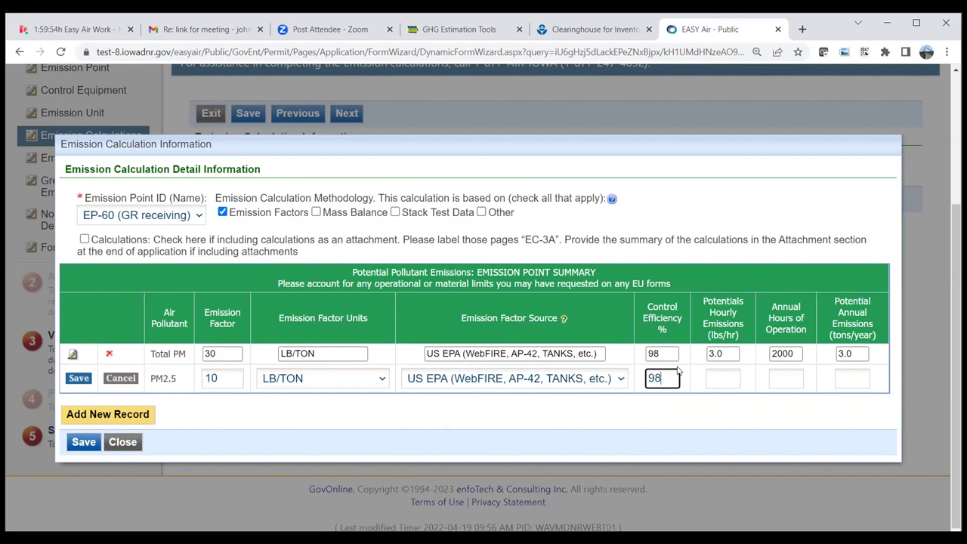
pyautogui.press('Tab')
pyautogui.write('1.0')
pyautogui.press('Tab')
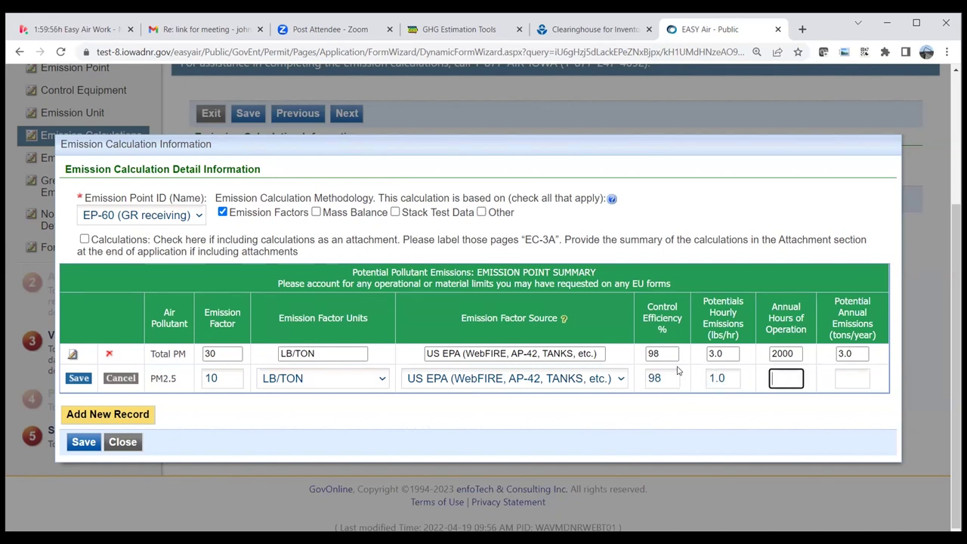
pyautogui.write('2000')
pyautogui.press('Tab')
pyautogui.write('1.0')
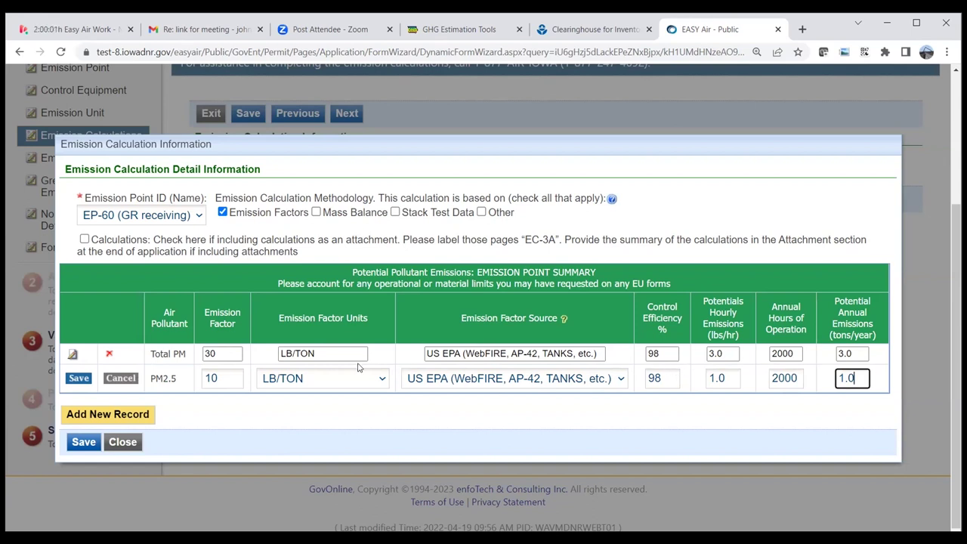
pyautogui.click(77, 379)
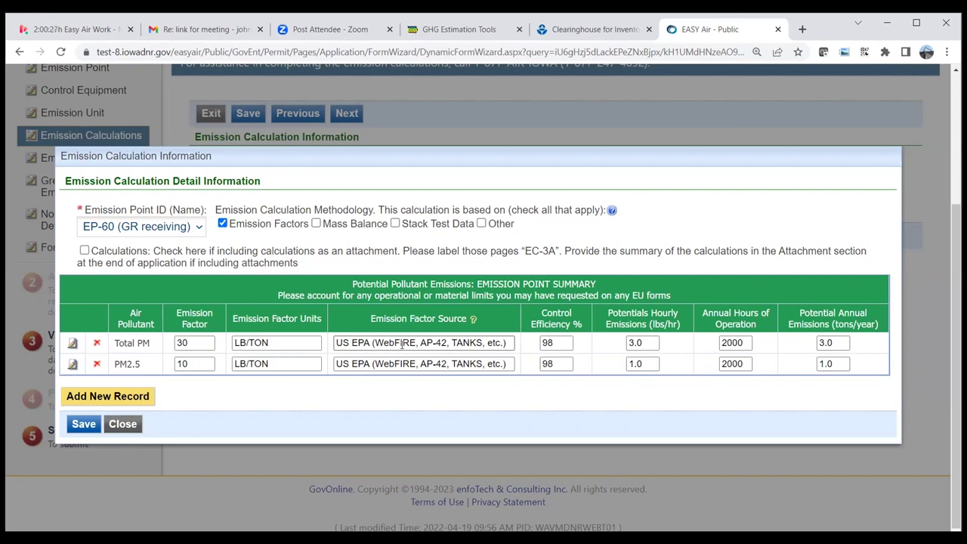
# Step: Save the EP-60 Emission Factors calculation and move on to the Emission Inventory page
pyautogui.click(80, 427)
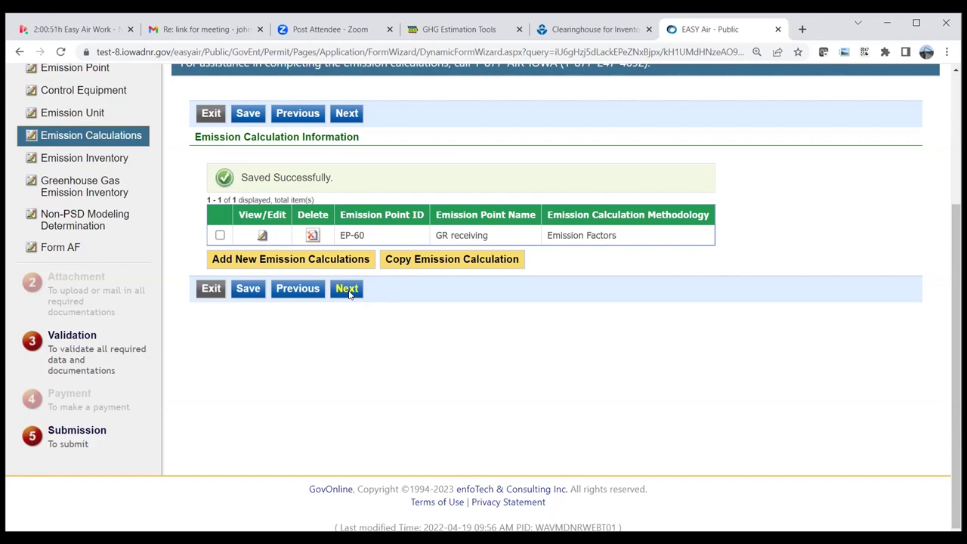
pyautogui.click(348, 291)
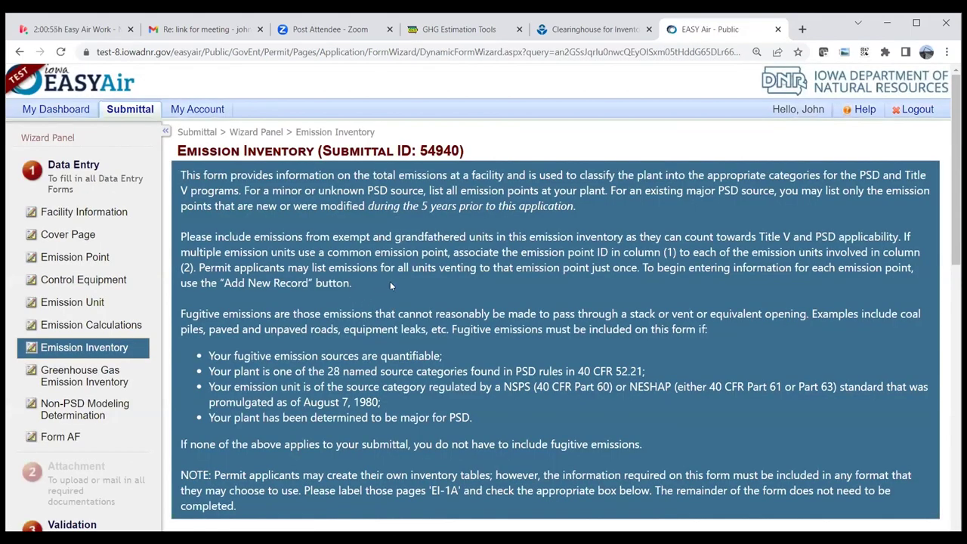
# Step: Scroll through the Emission Inventory page's instructions and back up
pyautogui.scroll(-4, 390, 281)
pyautogui.scroll(3, 390, 282)
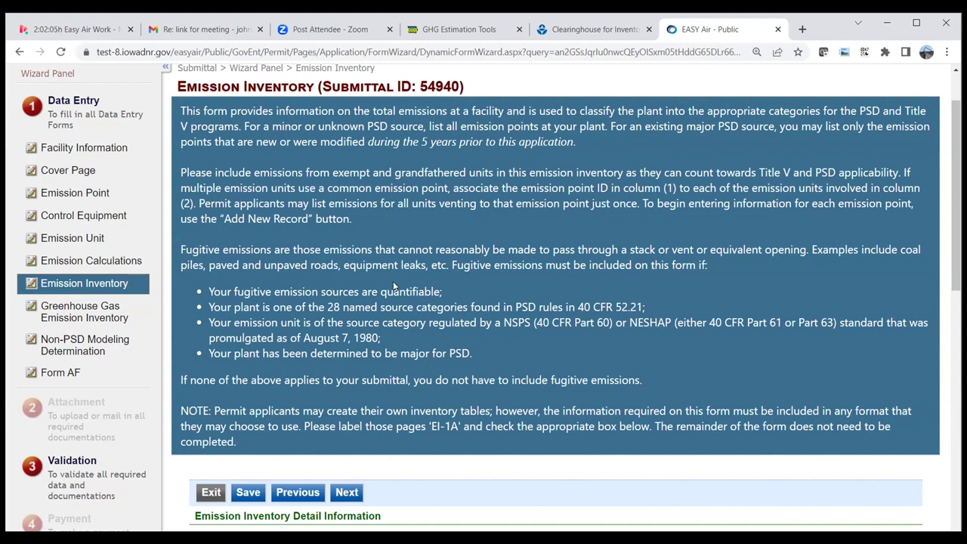
# Step: Answer No to attaching the emission inventory form
pyautogui.scroll(-5, 393, 287)
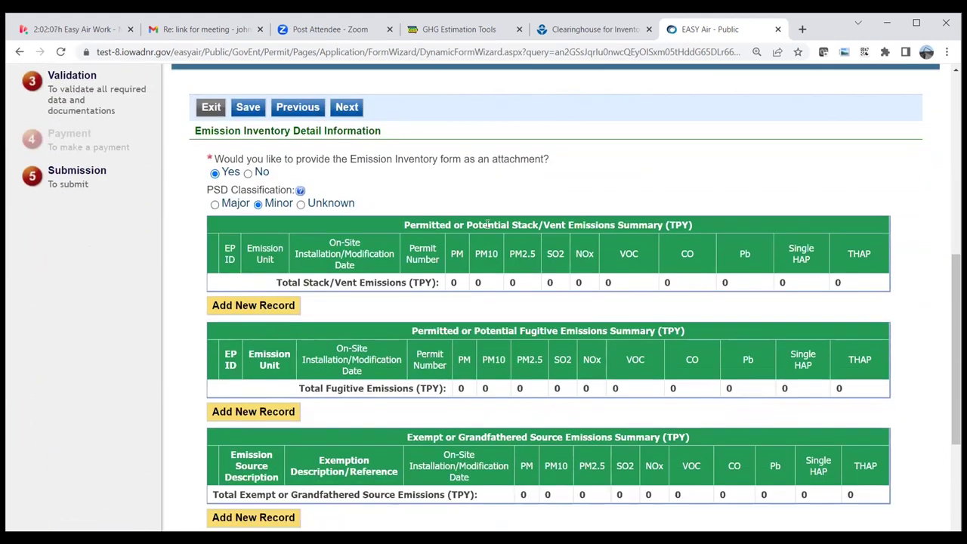
pyautogui.scroll(2, 491, 220)
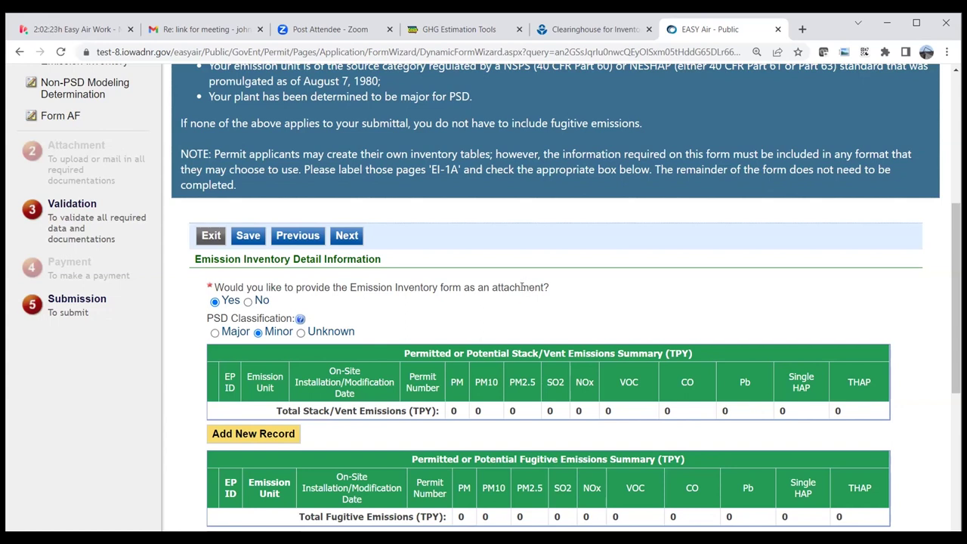
pyautogui.scroll(-3, 519, 296)
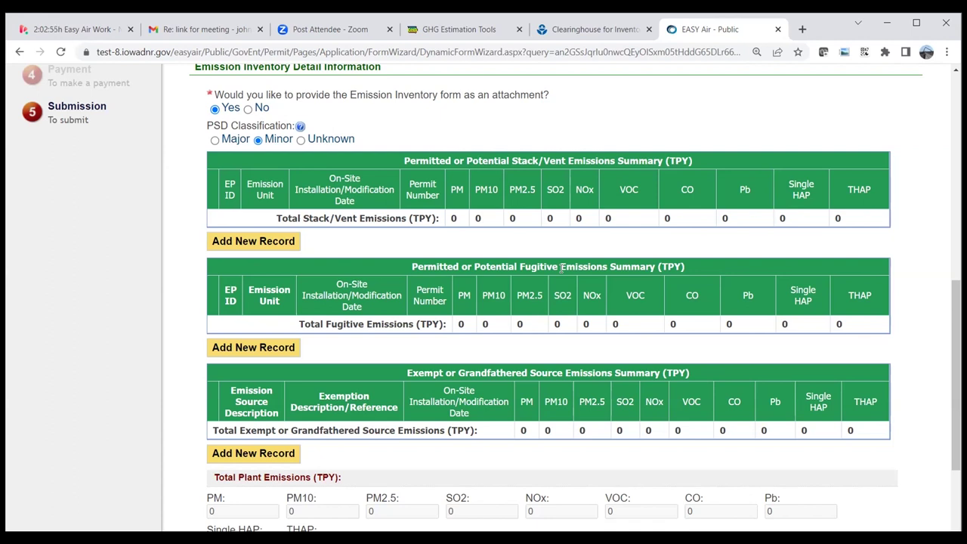
pyautogui.scroll(3, 563, 268)
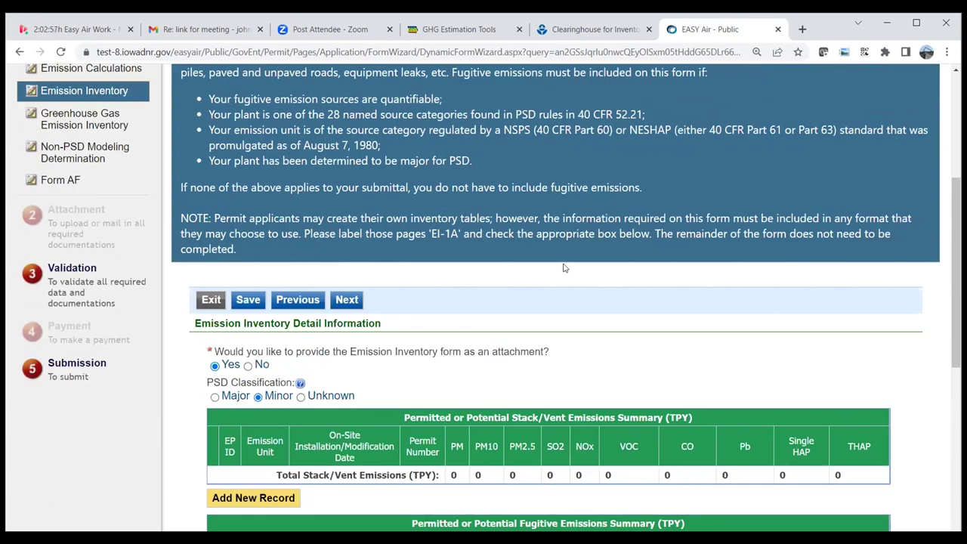
pyautogui.scroll(-3, 572, 276)
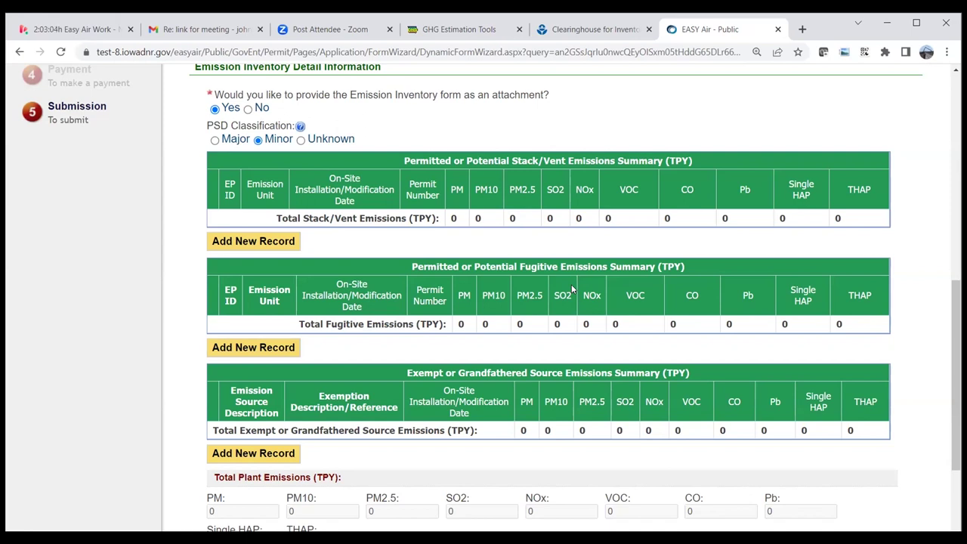
pyautogui.scroll(-3, 573, 289)
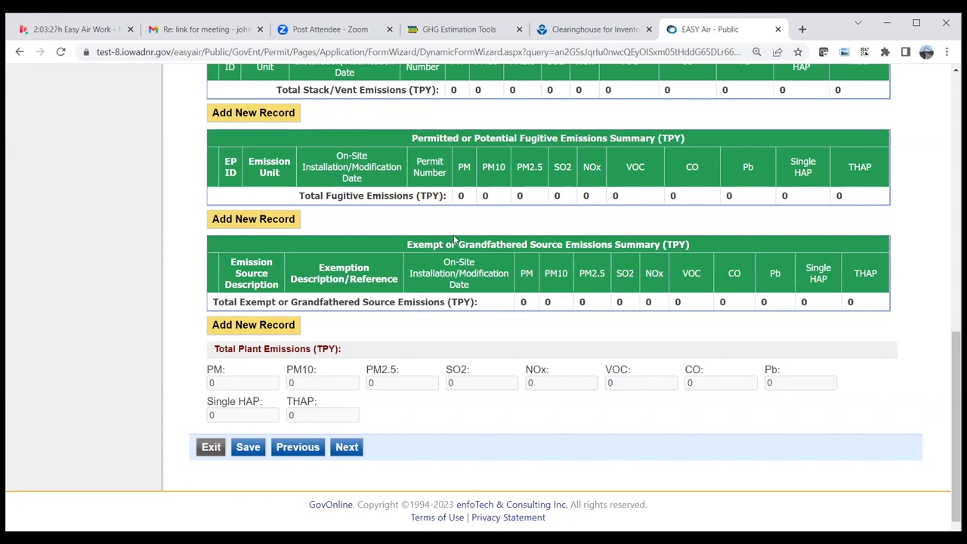
pyautogui.scroll(4, 457, 246)
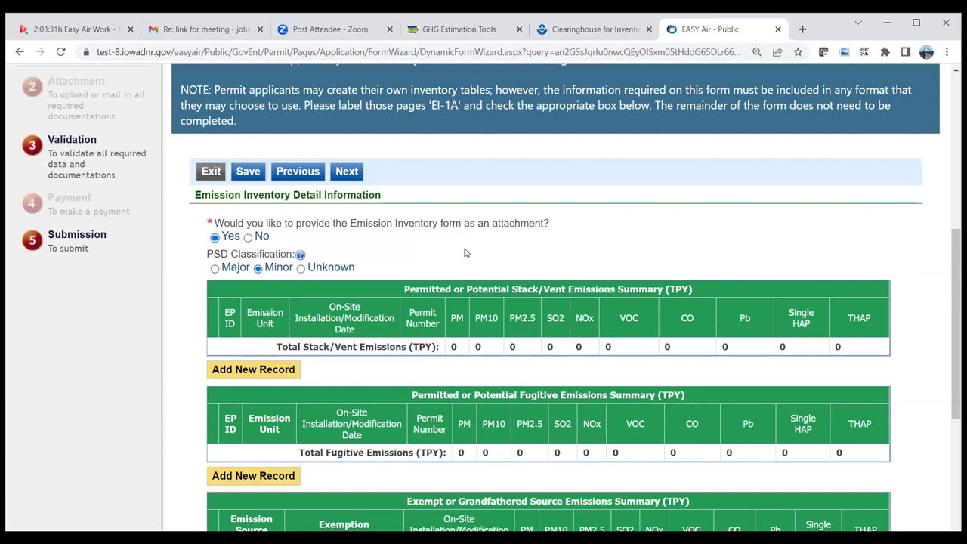
pyautogui.click(248, 238)
# Step: Add a stack/vent record with emission point EP-60 and unit gr receiving (EU-60)
pyautogui.scroll(-1, 348, 240)
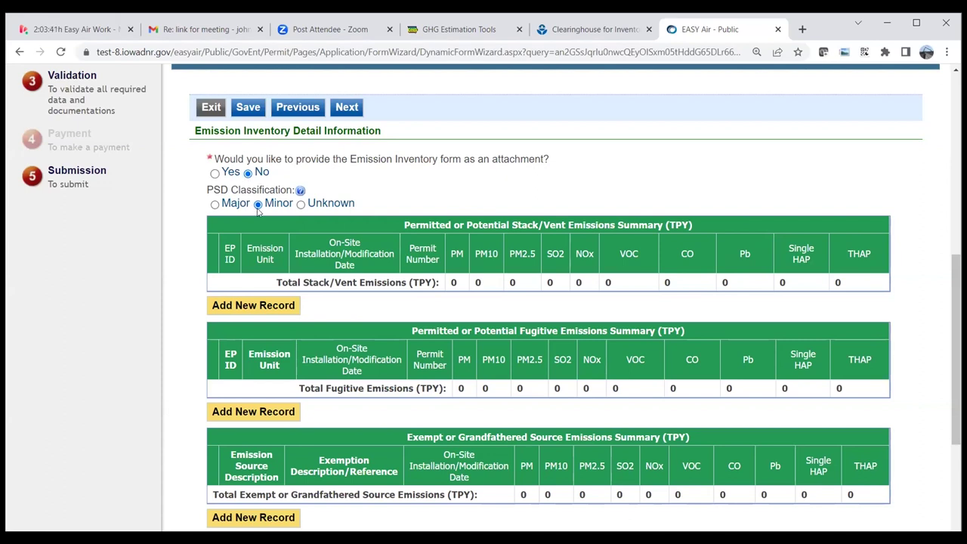
pyautogui.click(254, 305)
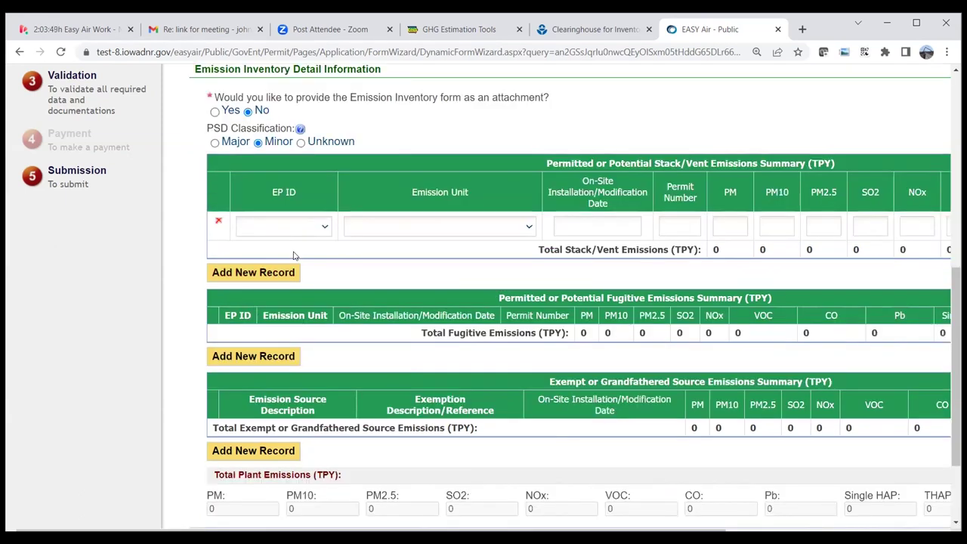
pyautogui.click(321, 228)
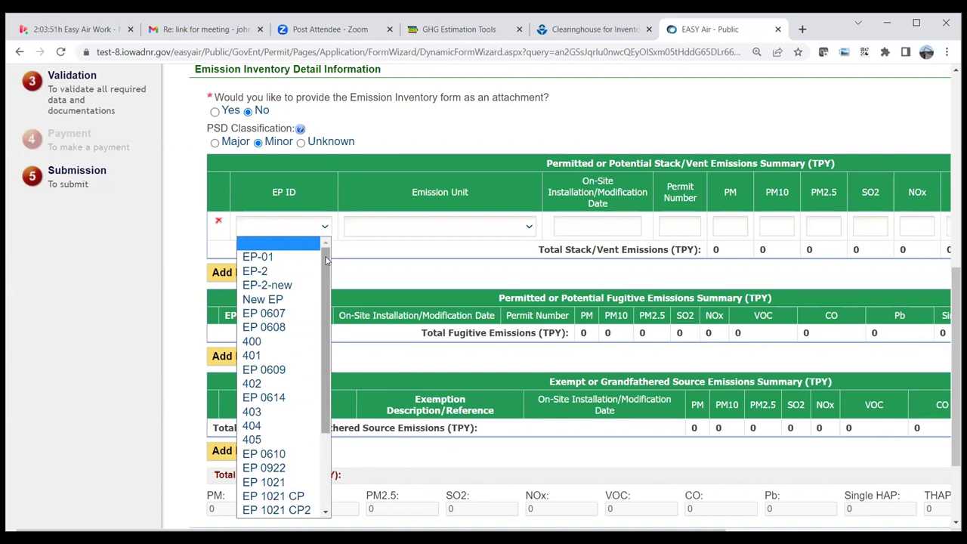
pyautogui.scroll(-2, 323, 301)
pyautogui.scroll(-2, 323, 301)
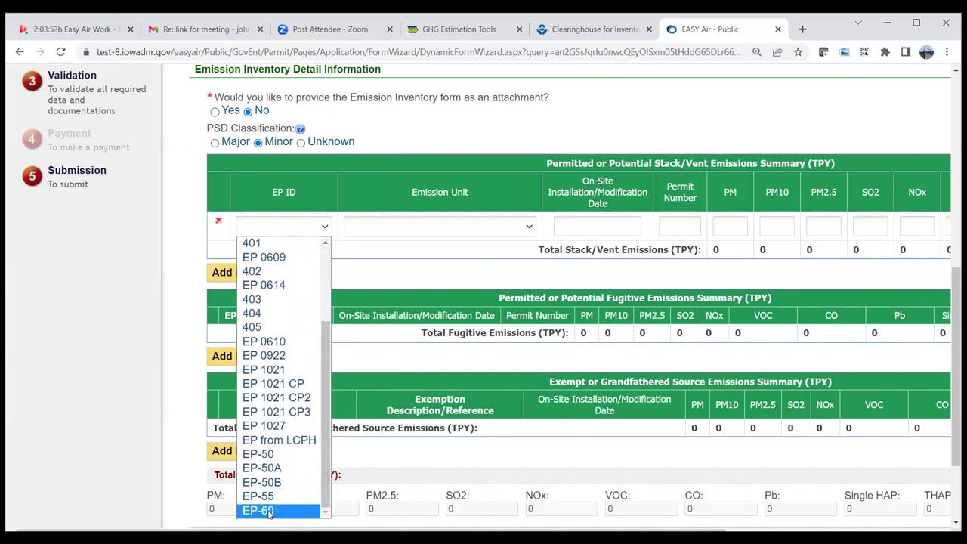
pyautogui.press('Return')
pyautogui.click(488, 159)
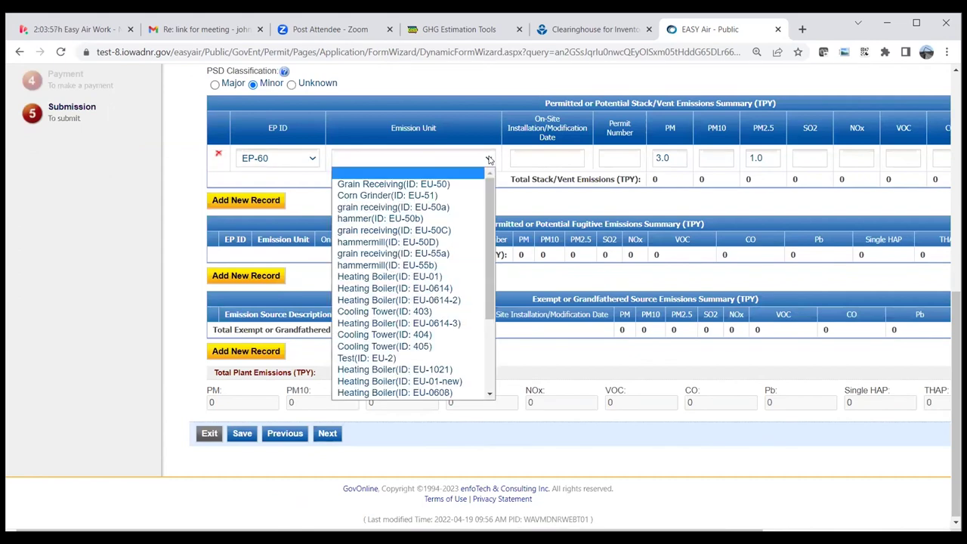
pyautogui.moveTo(492, 198); pyautogui.dragTo(491, 286)
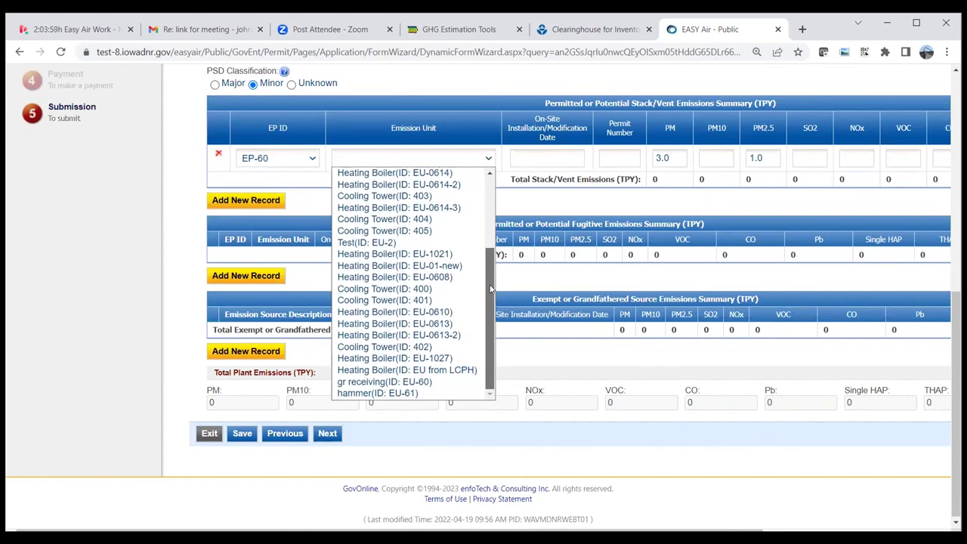
pyautogui.click(425, 387)
# Step: Set the record's installation date to 05/31/2023 and permit number to na
pyautogui.click(526, 158)
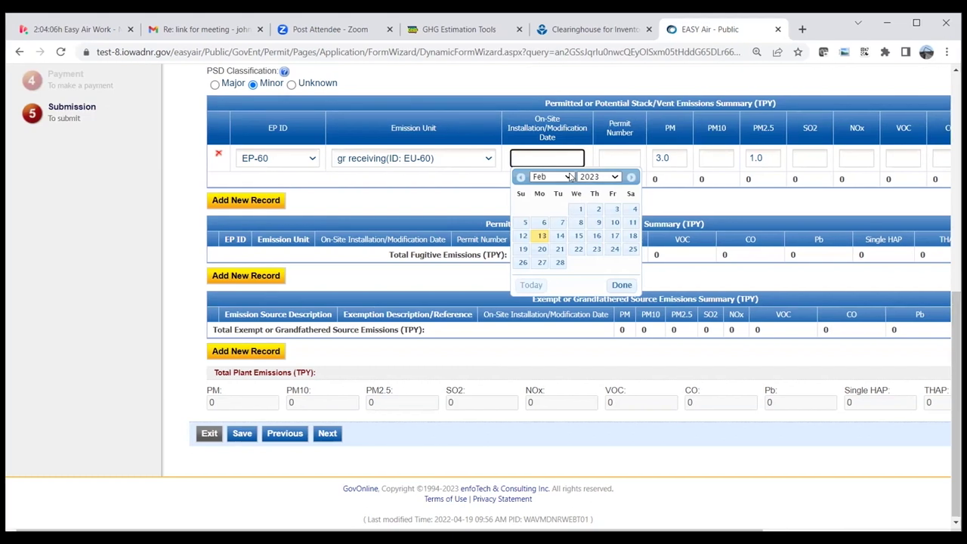
pyautogui.click(570, 177)
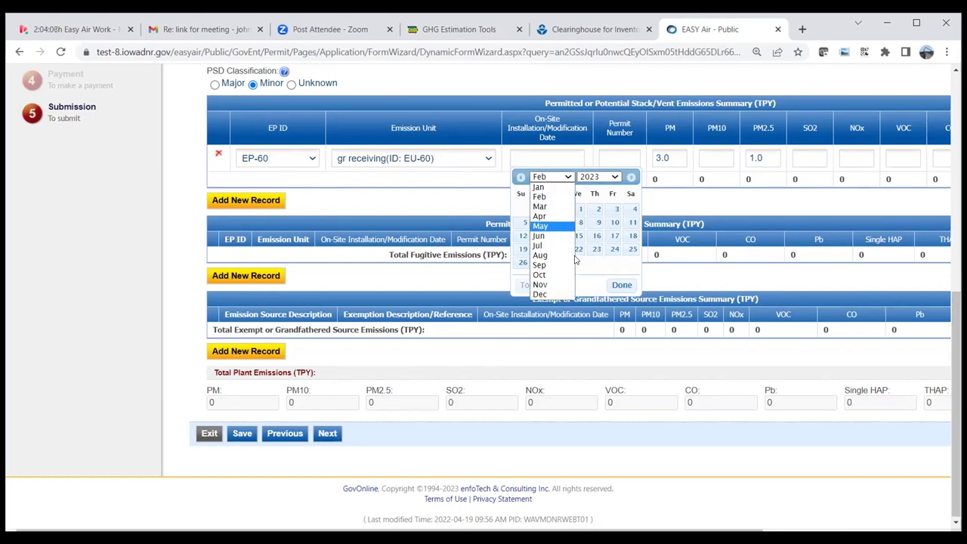
pyautogui.click(557, 226)
pyautogui.click(620, 158)
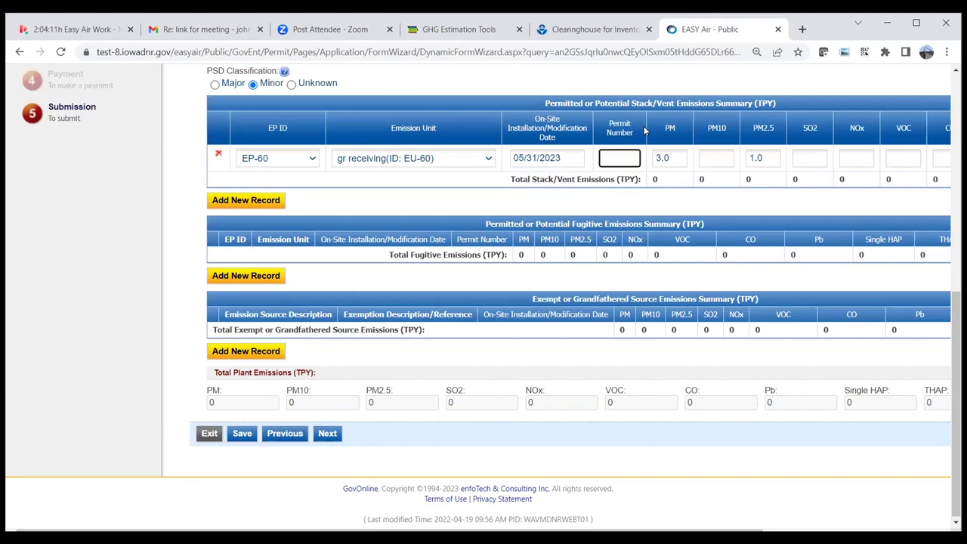
pyautogui.write('na')
pyautogui.scroll(2, 805, 151)
pyautogui.scroll(3, 805, 151)
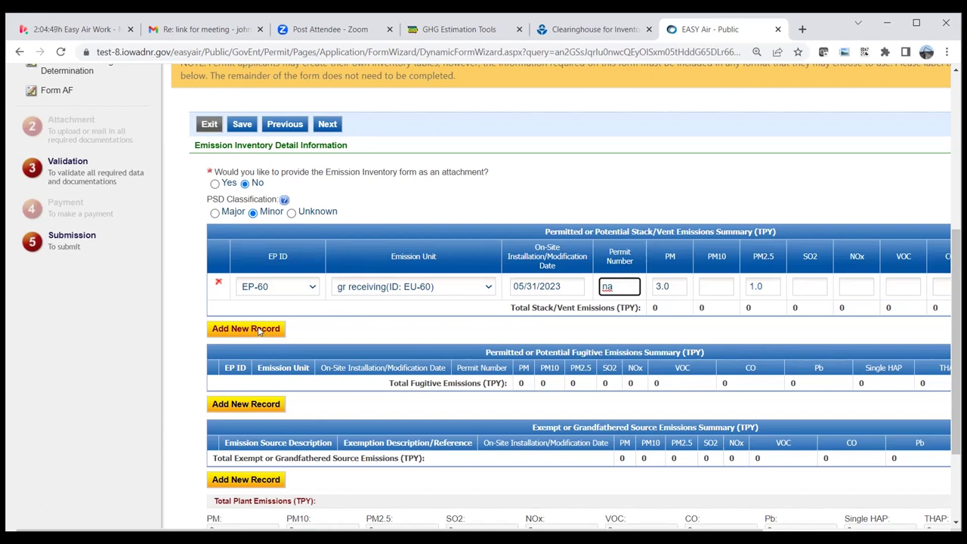
# Step: Add an EP-50 Grain Receiving (EU-50) row dated 02/21/2023, then delete it
pyautogui.click(258, 331)
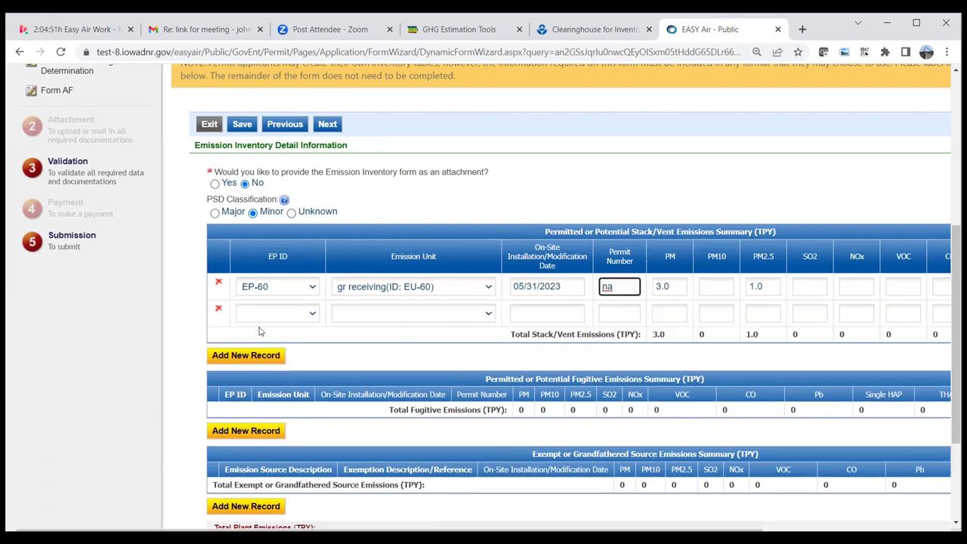
pyautogui.click(313, 314)
pyautogui.moveTo(314, 218); pyautogui.dragTo(319, 289)
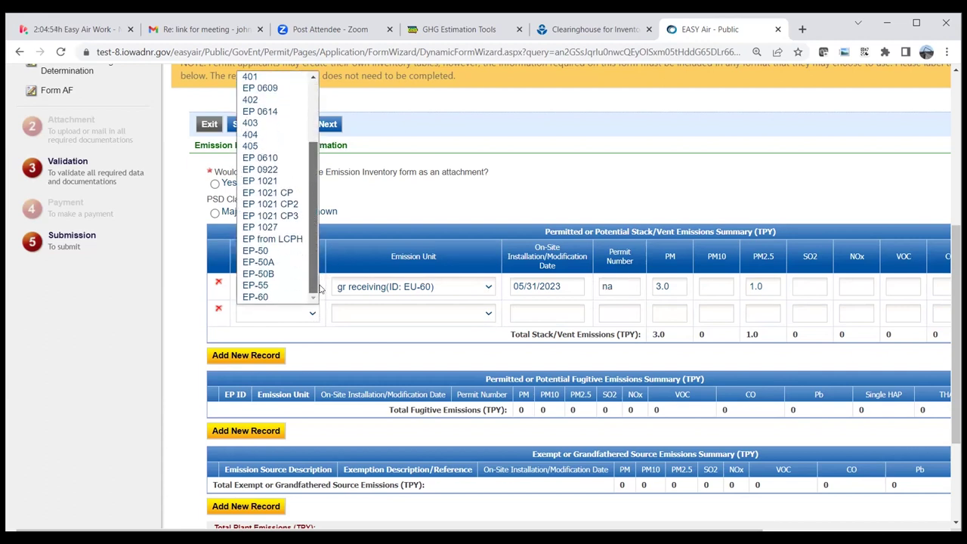
pyautogui.click(270, 252)
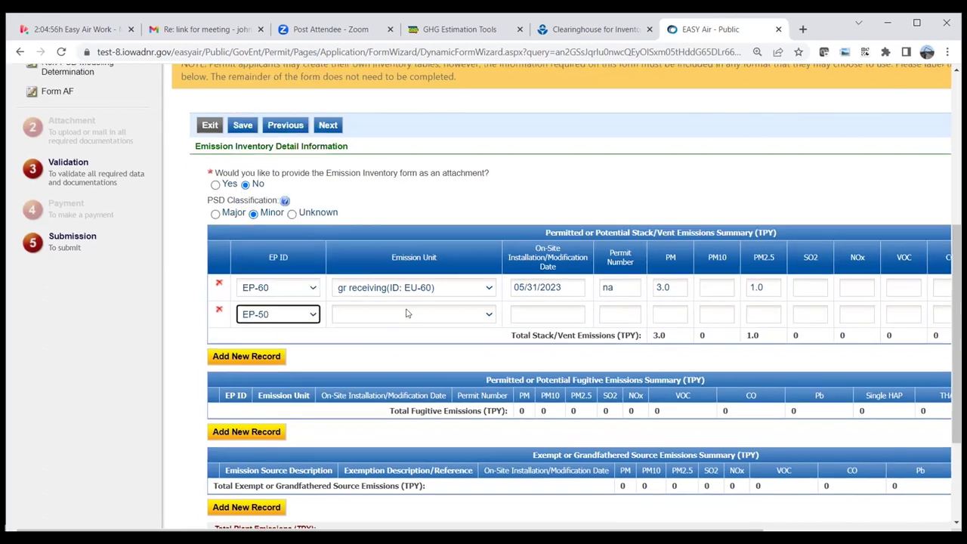
pyautogui.click(487, 316)
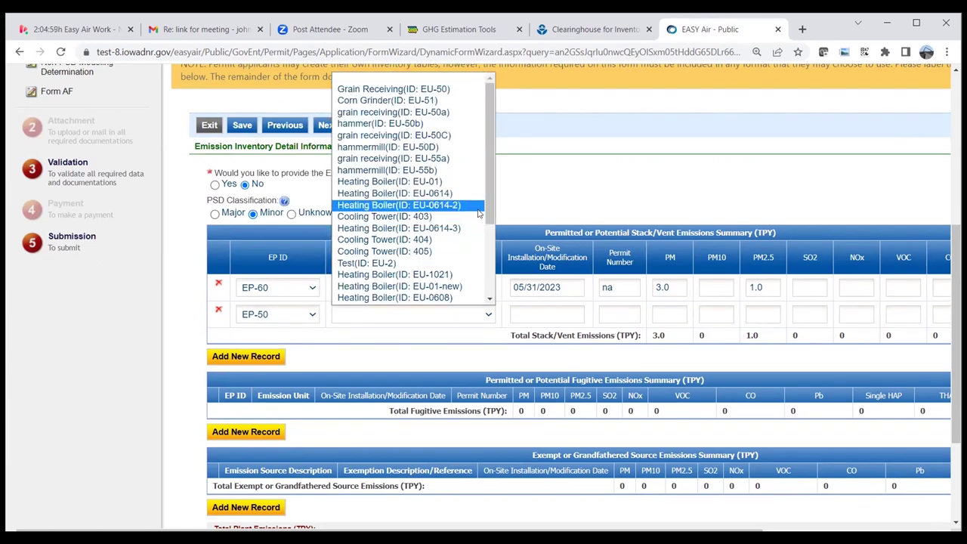
pyautogui.click(442, 89)
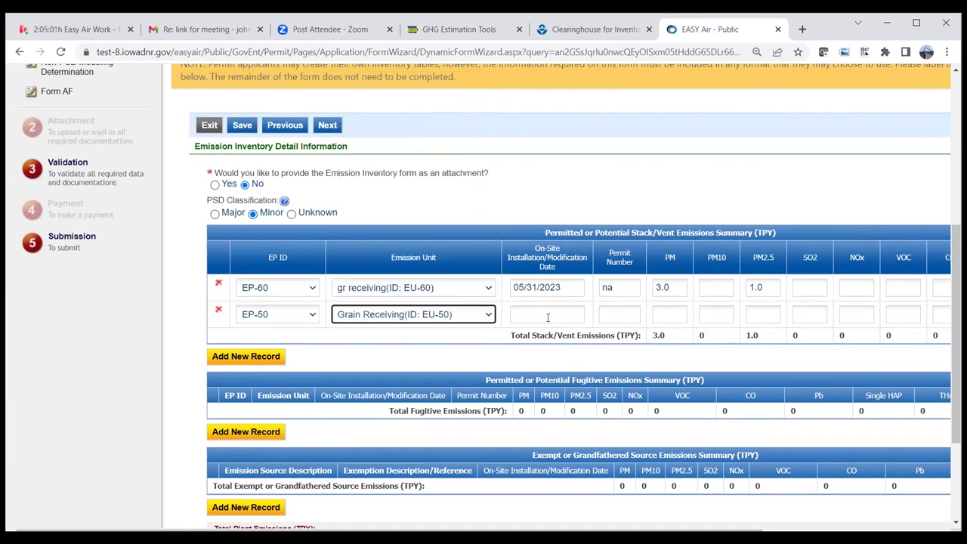
pyautogui.click(547, 314)
pyautogui.click(560, 405)
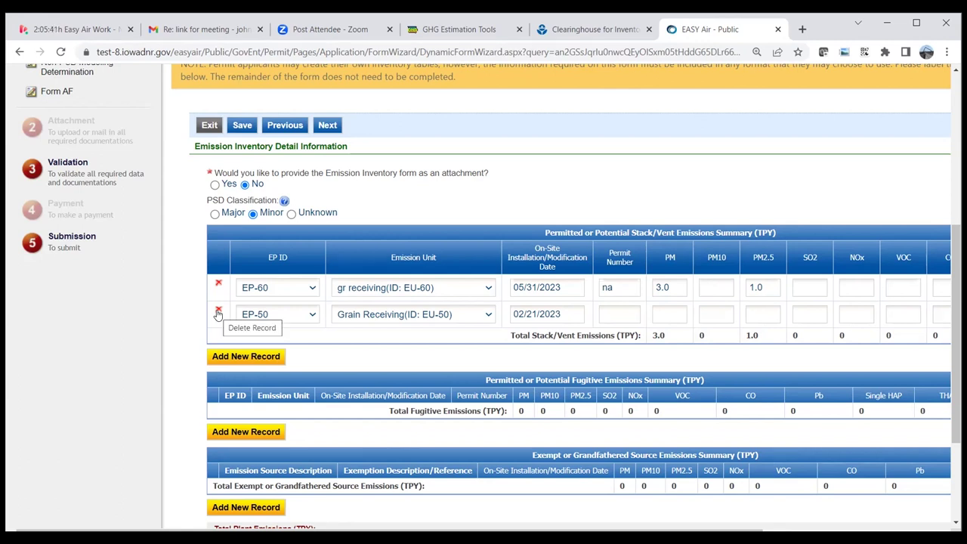
pyautogui.click(217, 313)
pyautogui.click(546, 118)
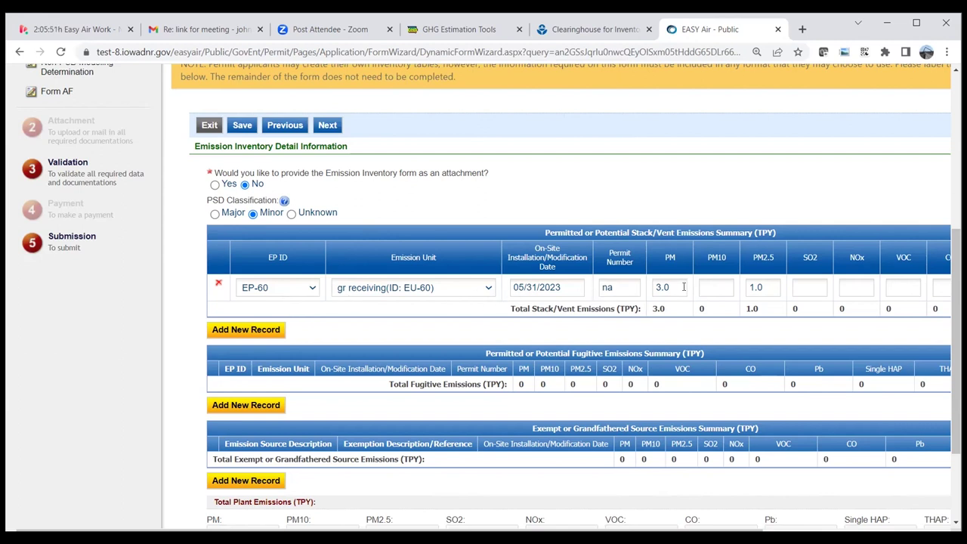
# Step: Save the emission inventory with the EP-60 record and continue to the next form
pyautogui.scroll(-3, 329, 302)
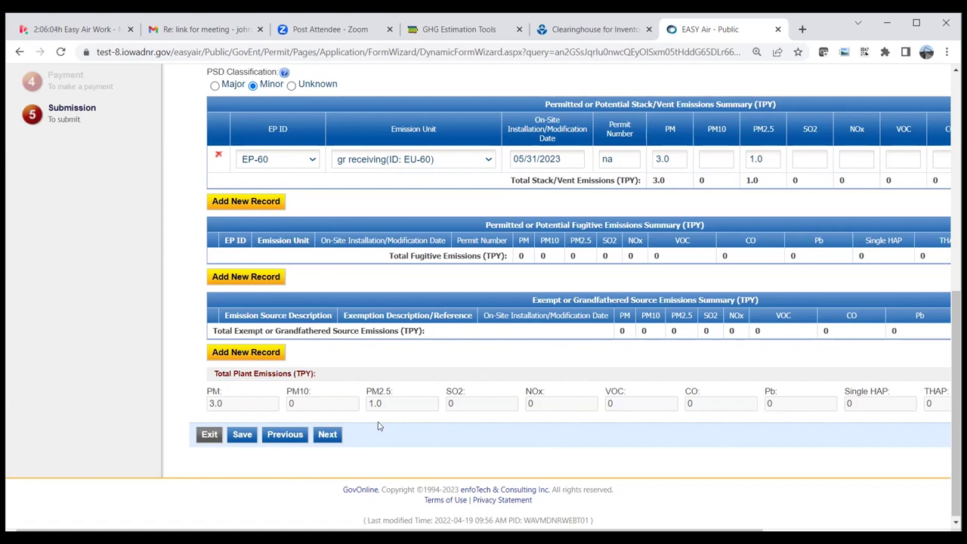
pyautogui.scroll(3, 370, 406)
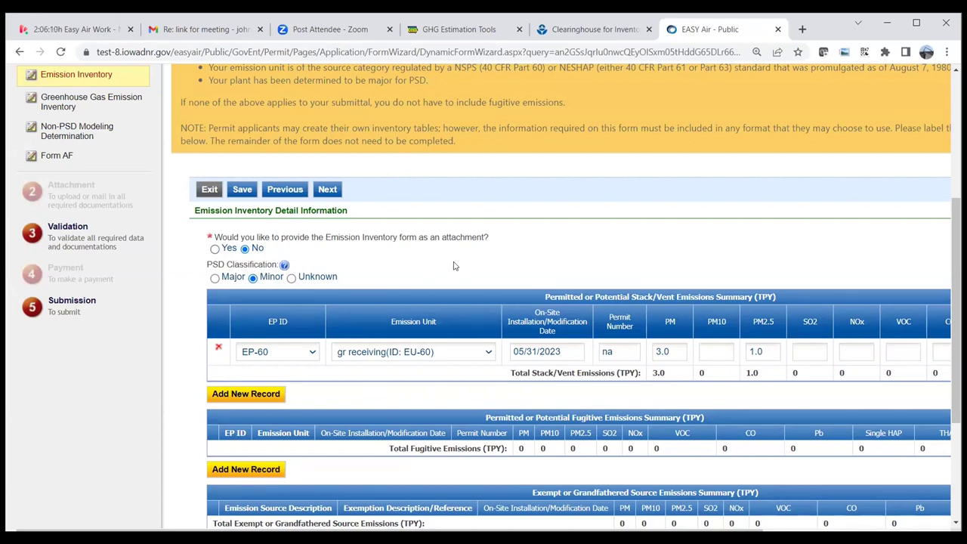
pyautogui.scroll(-3, 472, 270)
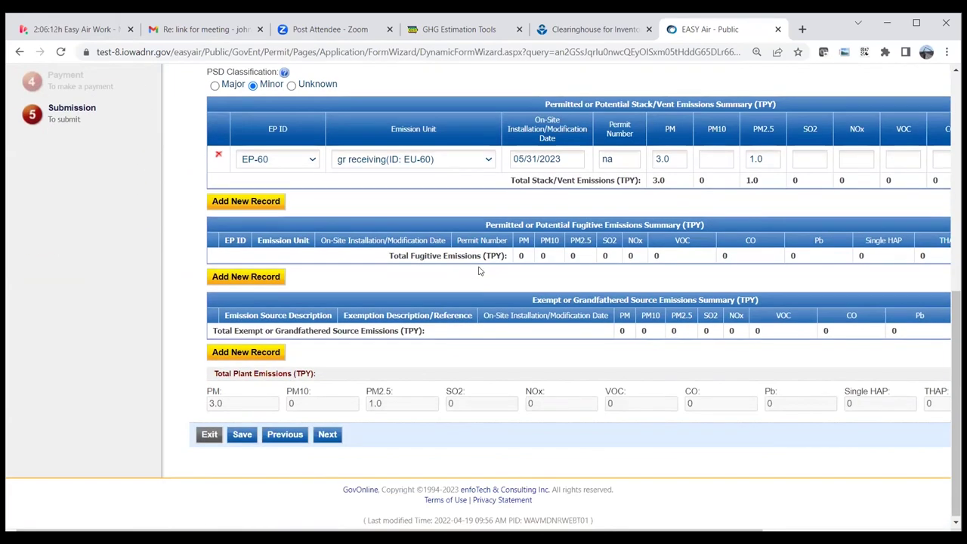
pyautogui.scroll(-1, 484, 272)
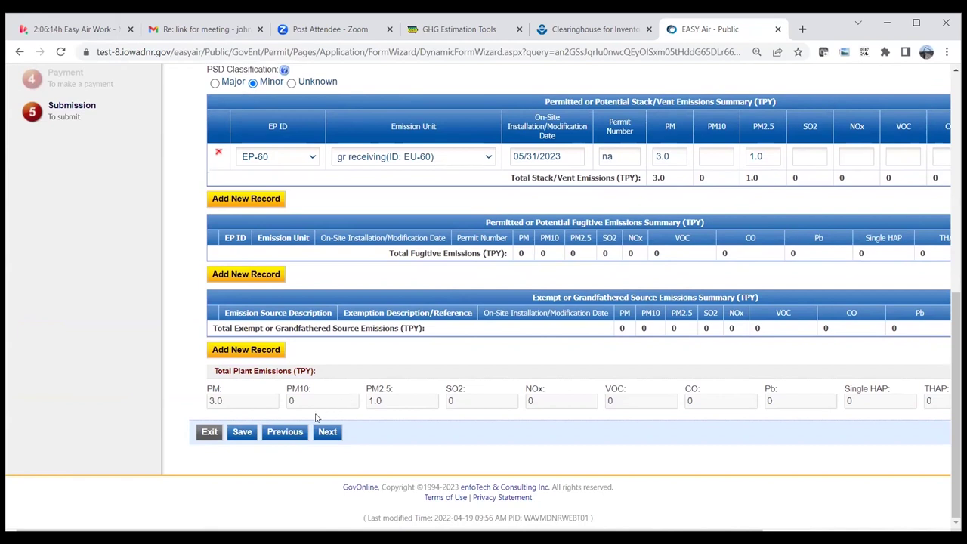
pyautogui.click(242, 433)
pyautogui.click(325, 467)
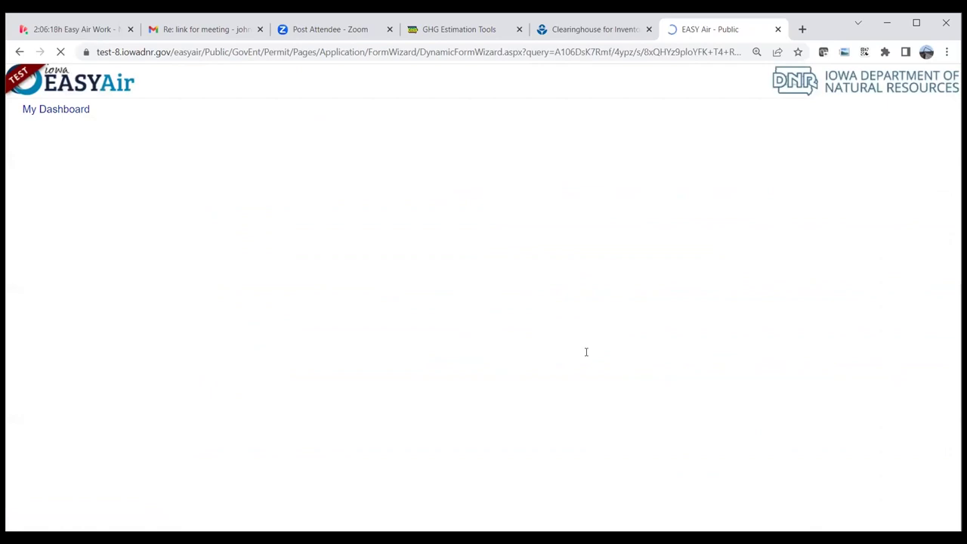
pyautogui.scroll(-3, 587, 355)
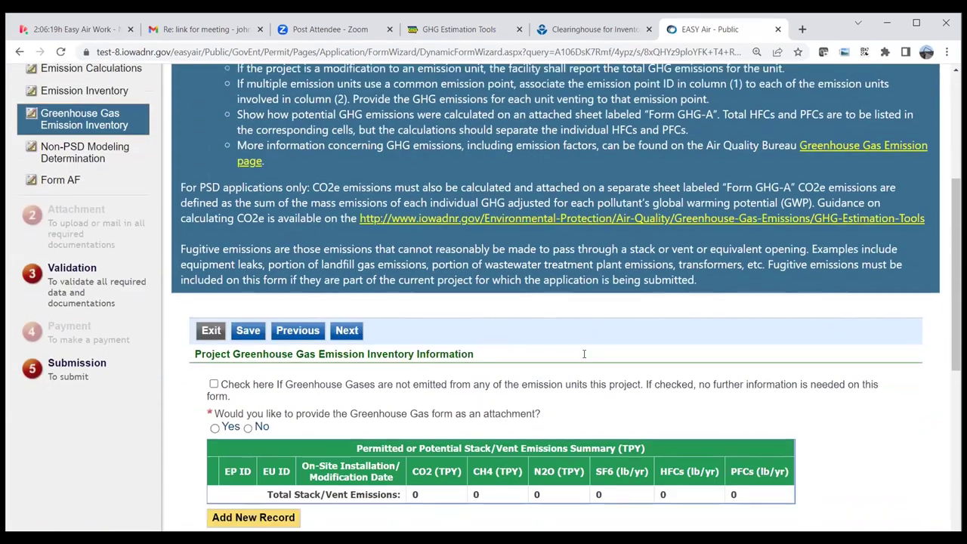
pyautogui.scroll(-2, 584, 354)
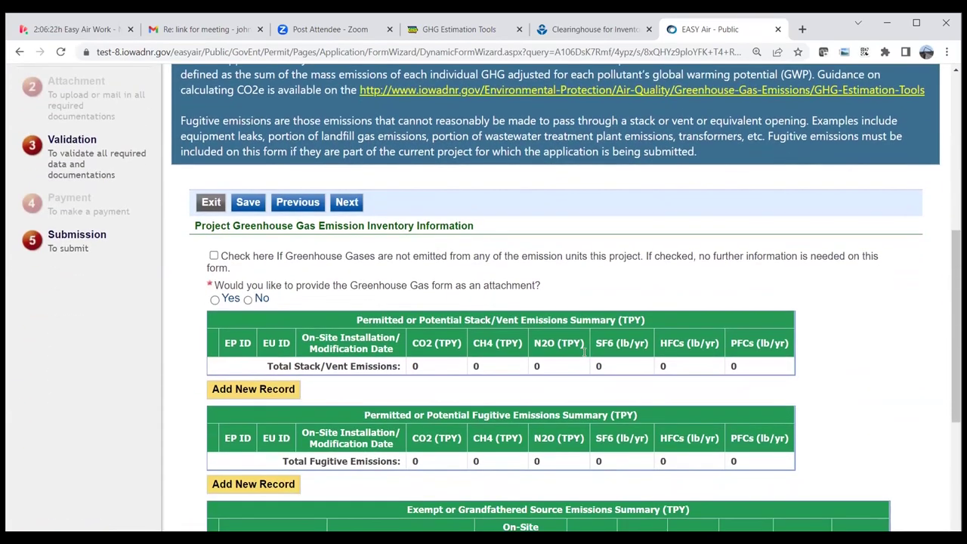
pyautogui.scroll(-2, 584, 352)
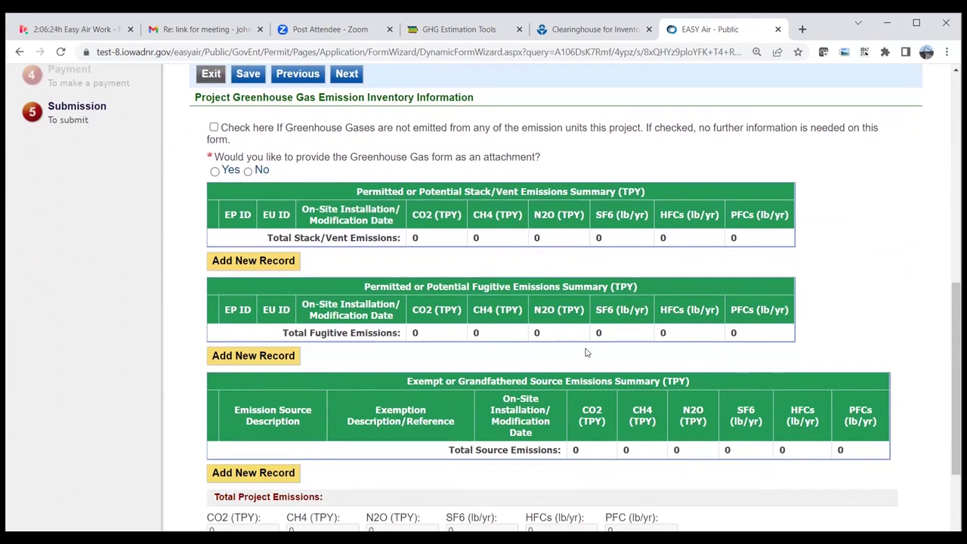
pyautogui.scroll(2, 587, 352)
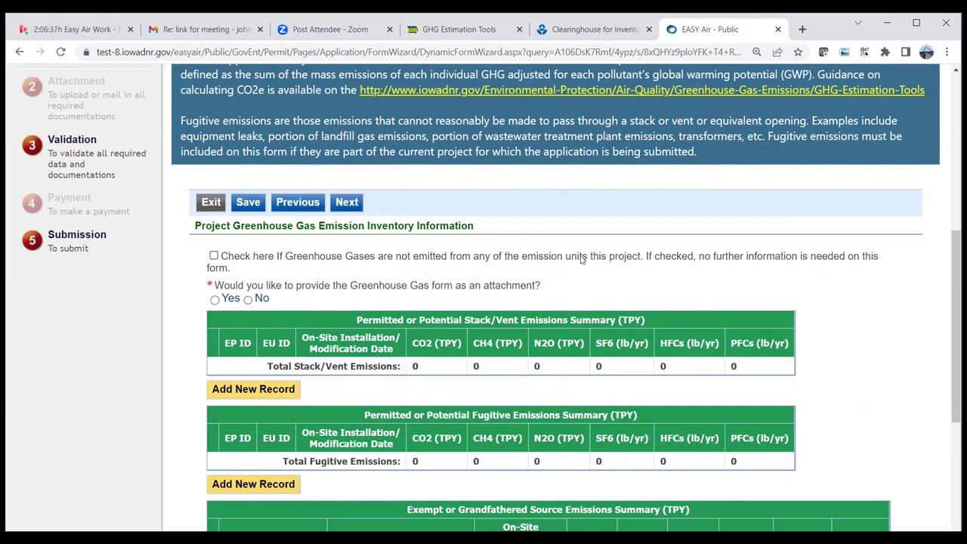
pyautogui.scroll(5, 581, 259)
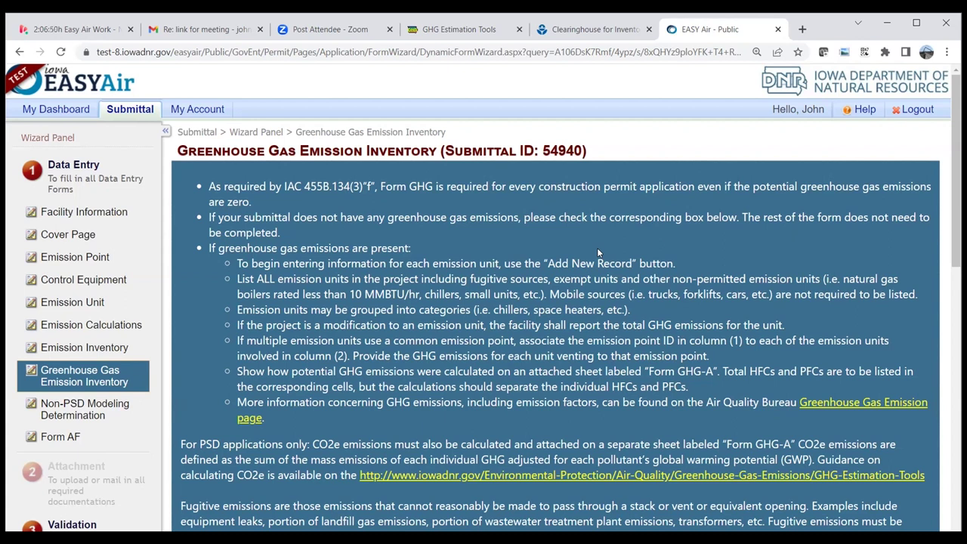
pyautogui.scroll(-5, 598, 253)
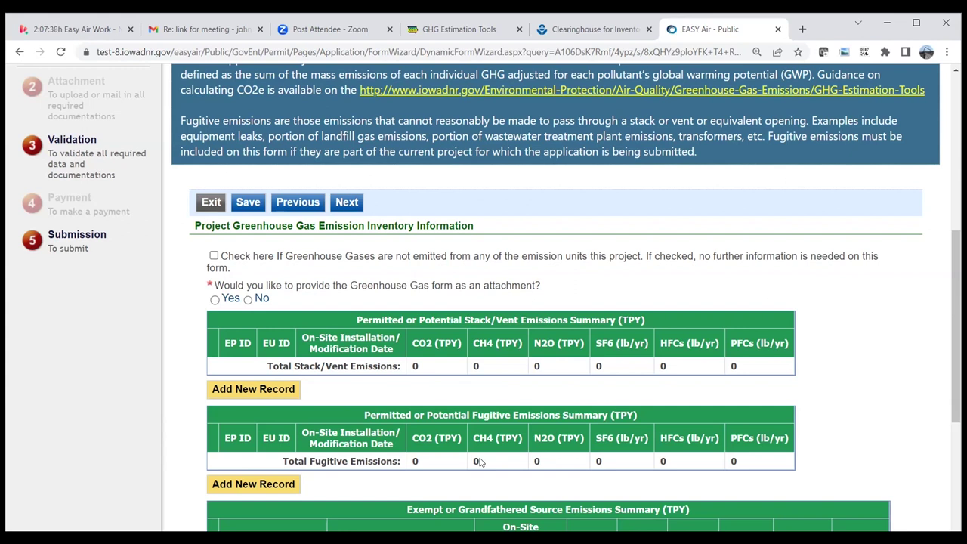
# Step: Declare that no greenhouse gases are emitted and advance to Non-PSD Modeling Determination
pyautogui.click(214, 257)
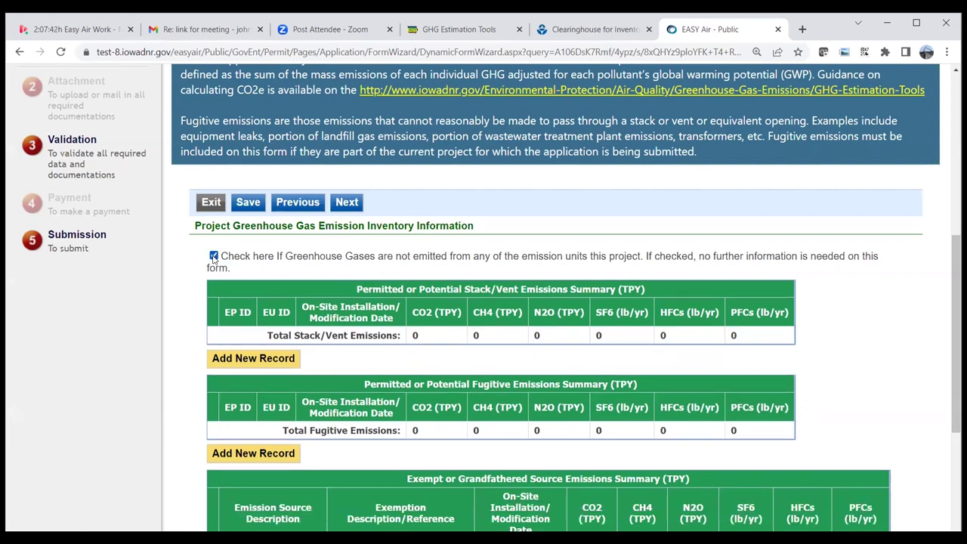
pyautogui.scroll(3, 534, 283)
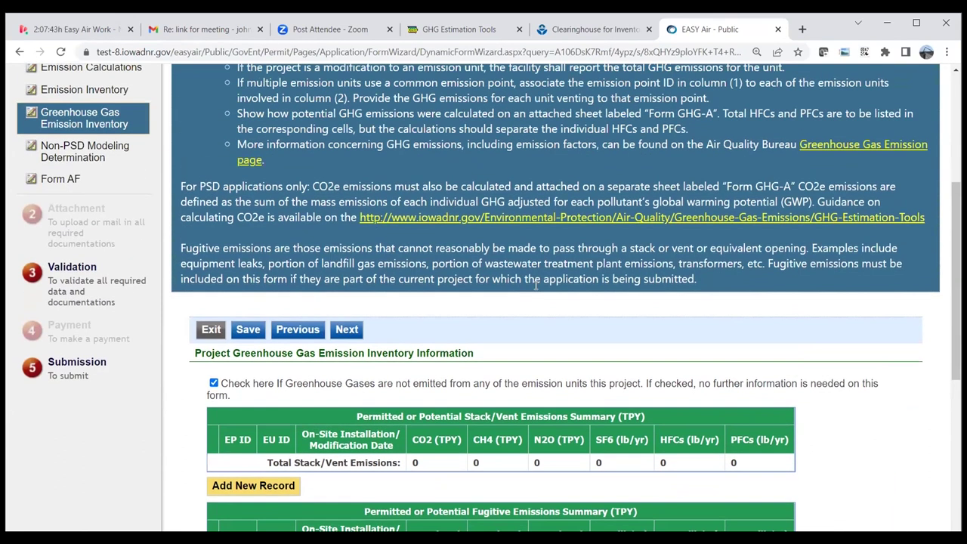
pyautogui.scroll(1, 529, 280)
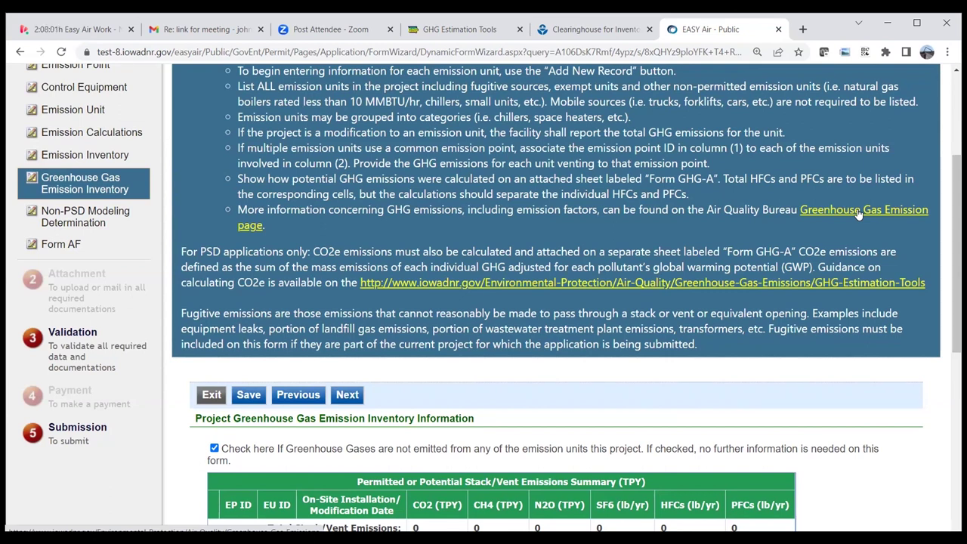
pyautogui.scroll(-6, 859, 213)
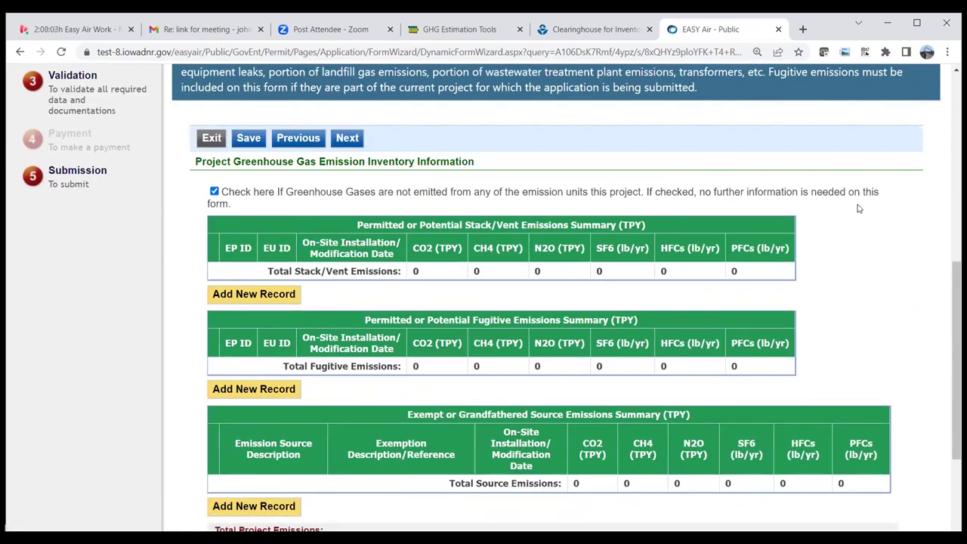
pyautogui.scroll(2, 860, 207)
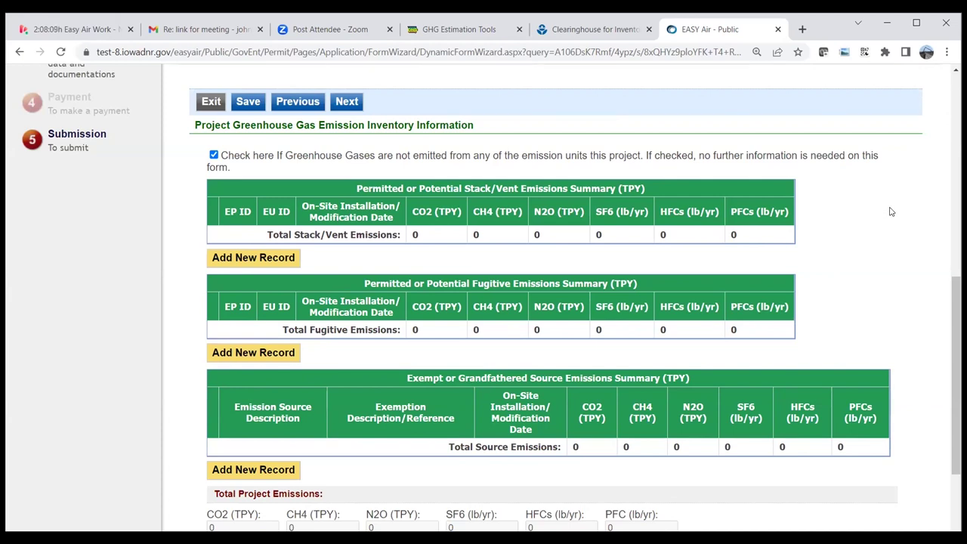
pyautogui.scroll(-3, 890, 210)
pyautogui.scroll(3, 891, 209)
pyautogui.scroll(-3, 895, 207)
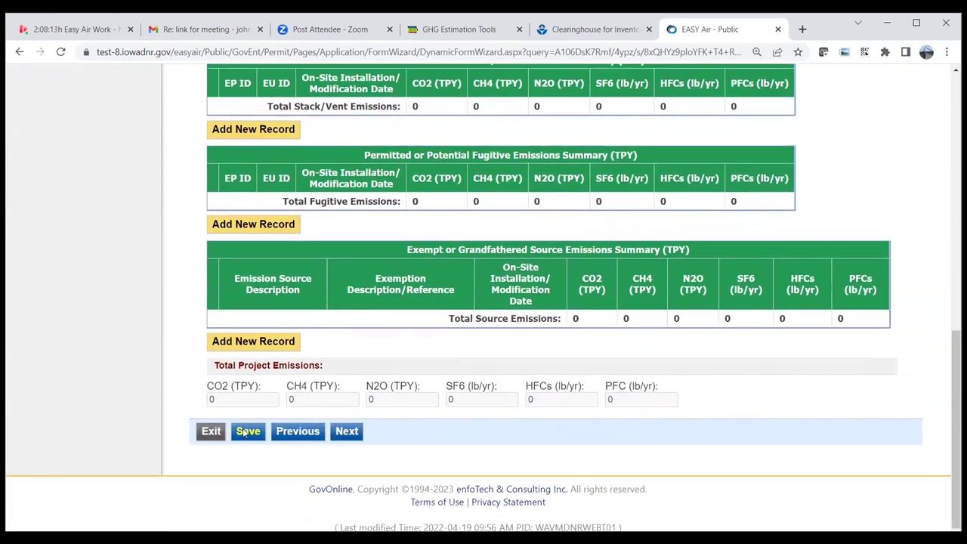
pyautogui.click(344, 433)
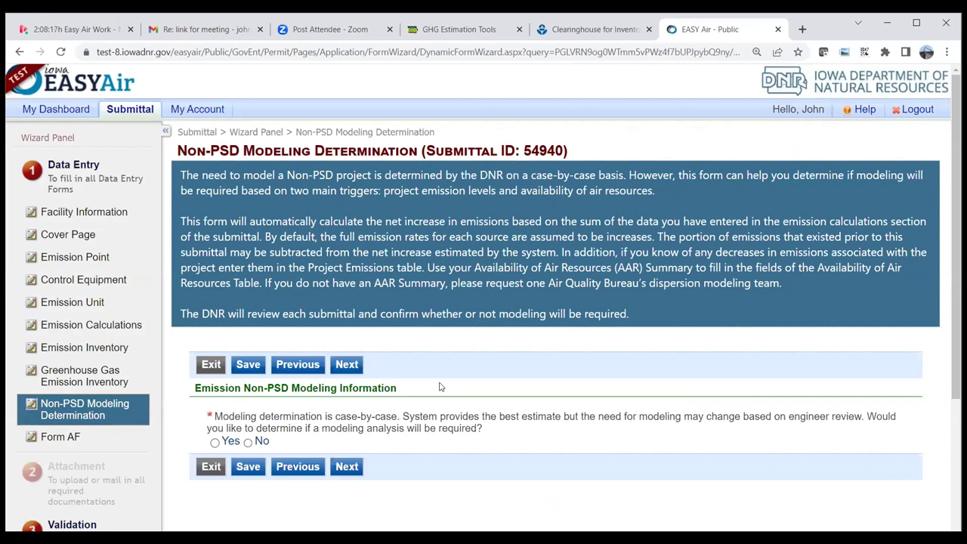
# Step: Answer Yes to having the system determine whether modeling is required
pyautogui.scroll(-3, 529, 400)
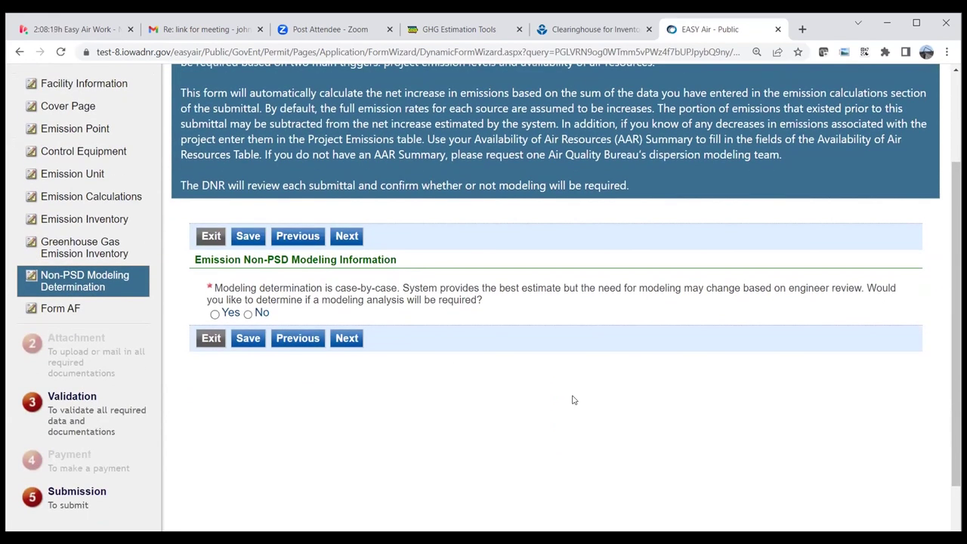
pyautogui.scroll(3, 598, 385)
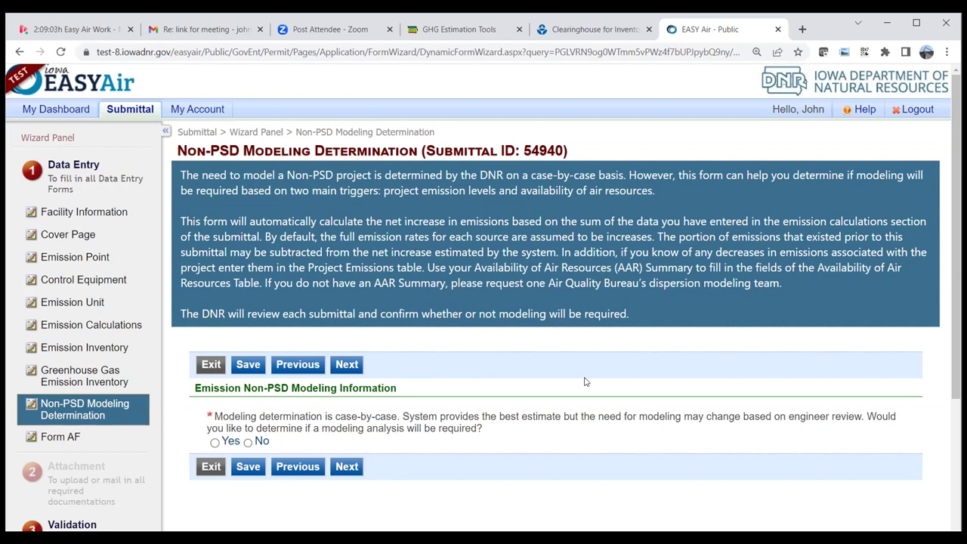
pyautogui.scroll(-3, 554, 367)
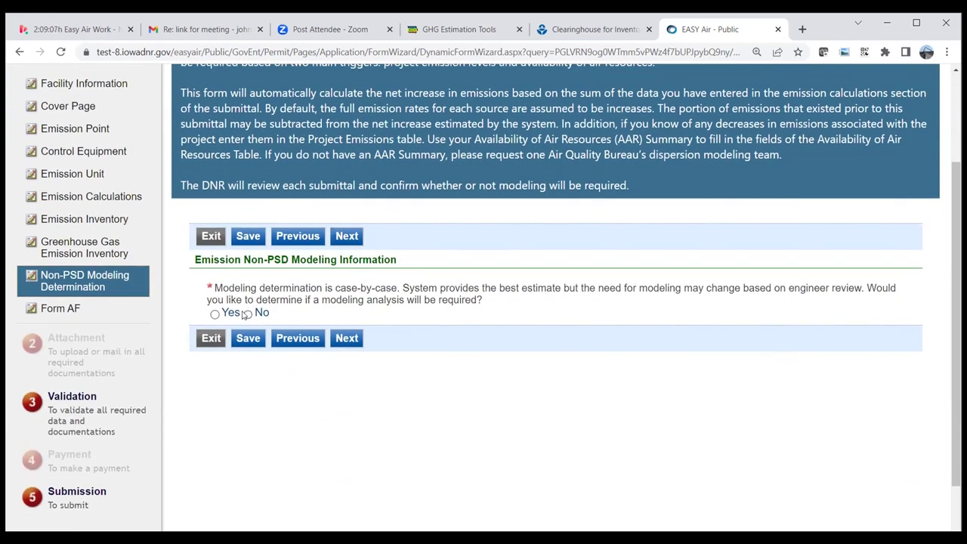
pyautogui.click(214, 314)
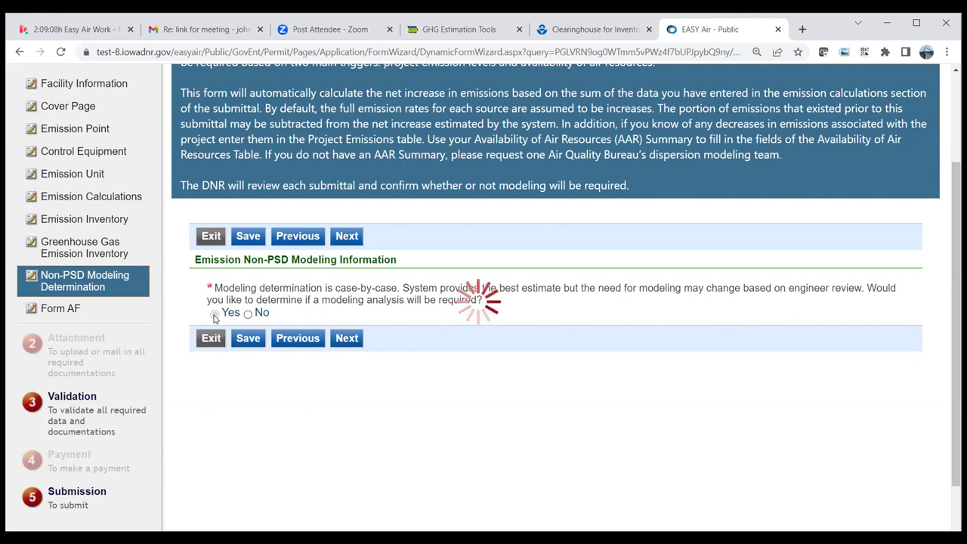
# Step: Change PM10 Total Increase from 0 to 2 lb/hr and calculate the net changes
pyautogui.scroll(-3, 519, 280)
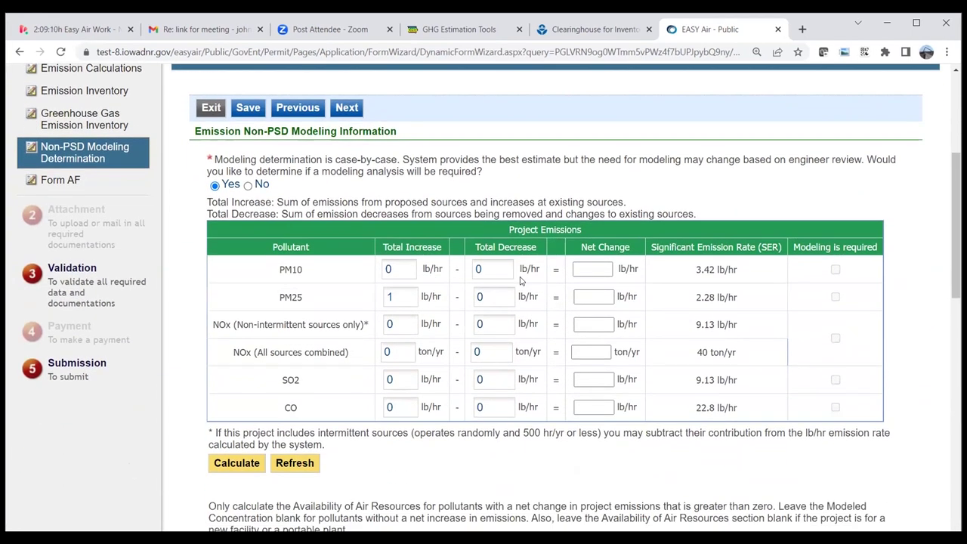
pyautogui.scroll(-3, 527, 295)
pyautogui.scroll(3, 536, 299)
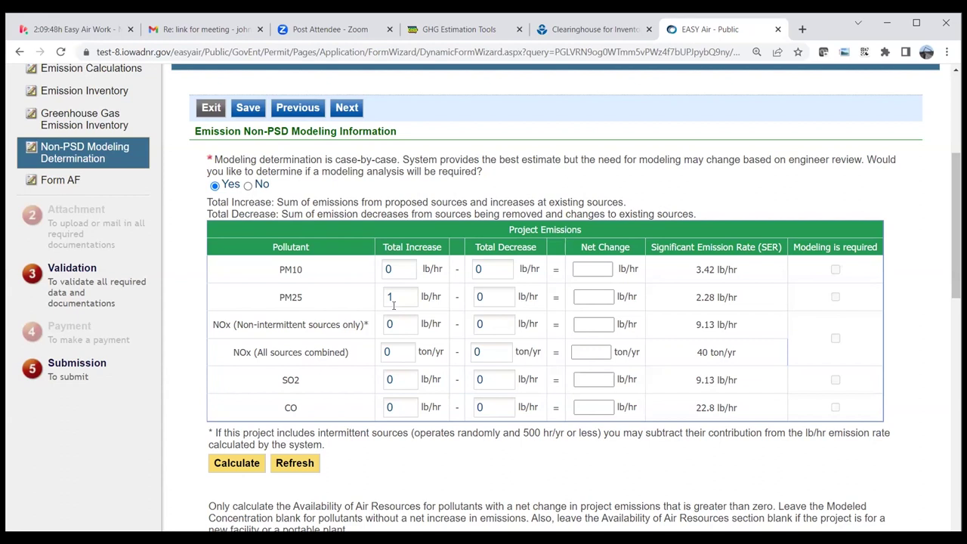
pyautogui.click(395, 261)
pyautogui.press('BackSpace')
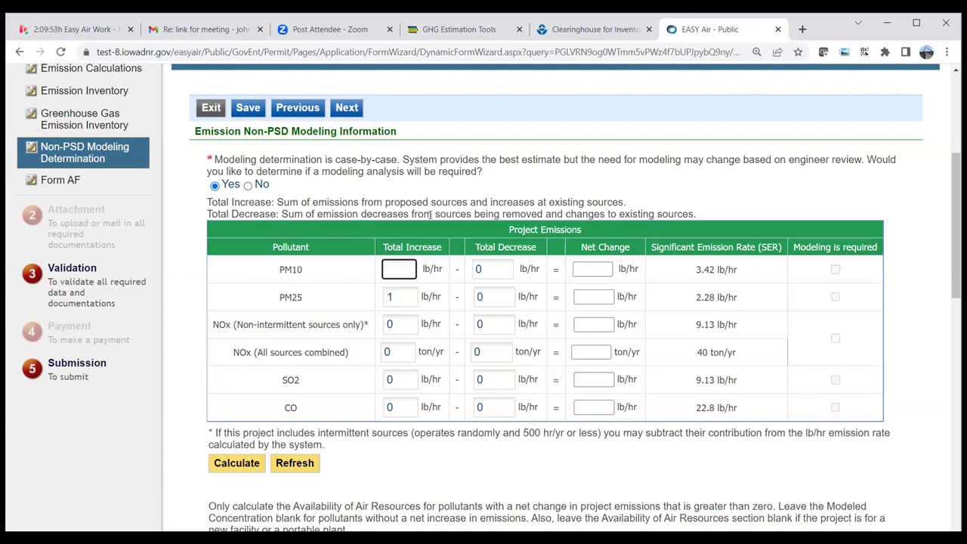
pyautogui.write('2')
pyautogui.click(236, 467)
pyautogui.scroll(-6, 653, 319)
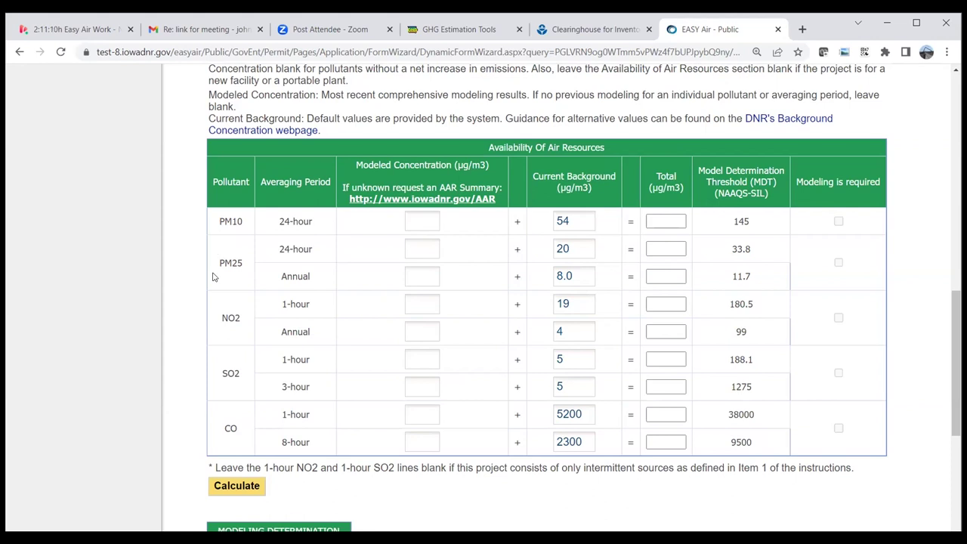
# Step: Enter 95 as the PM10 24-hour modeled concentration and calculate the air resources totals
pyautogui.click(422, 220)
pyautogui.write('95')
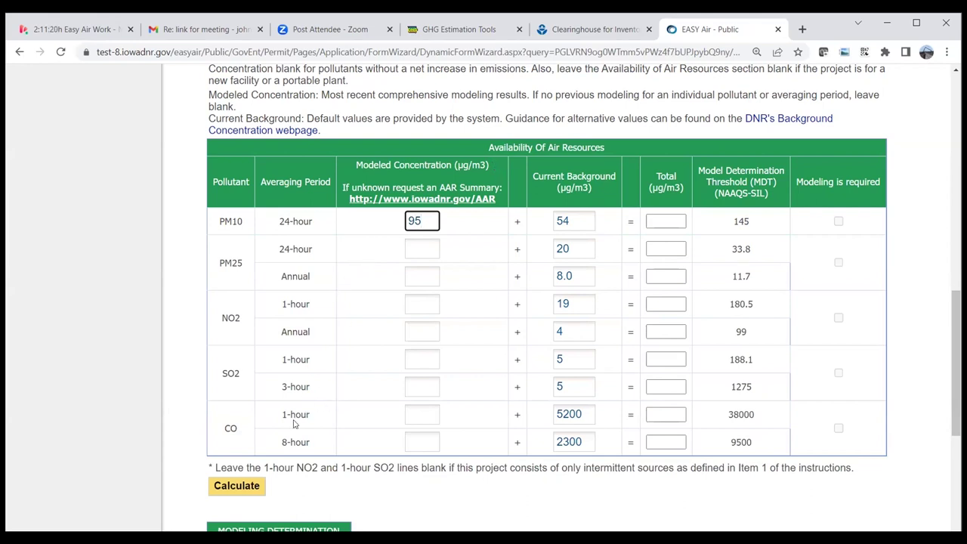
pyautogui.click(251, 486)
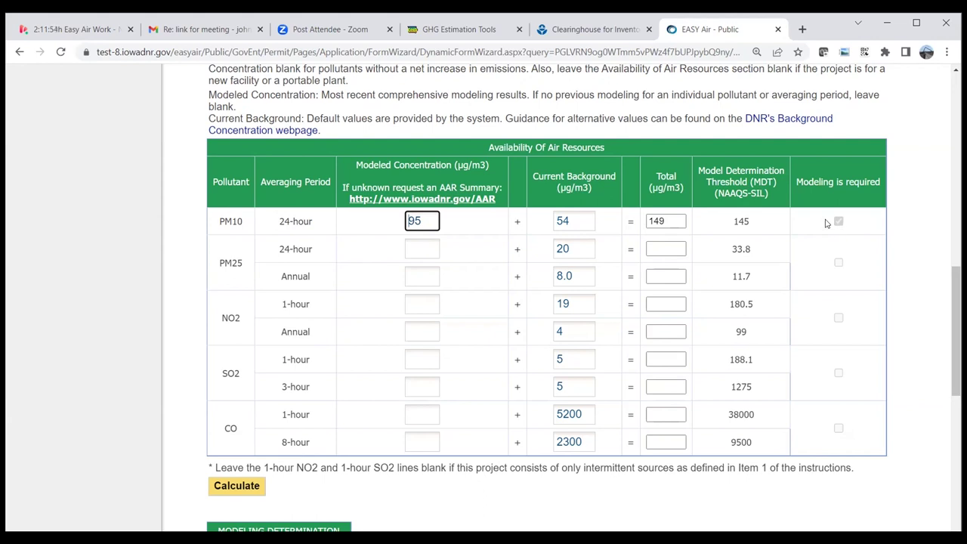
pyautogui.scroll(4, 756, 223)
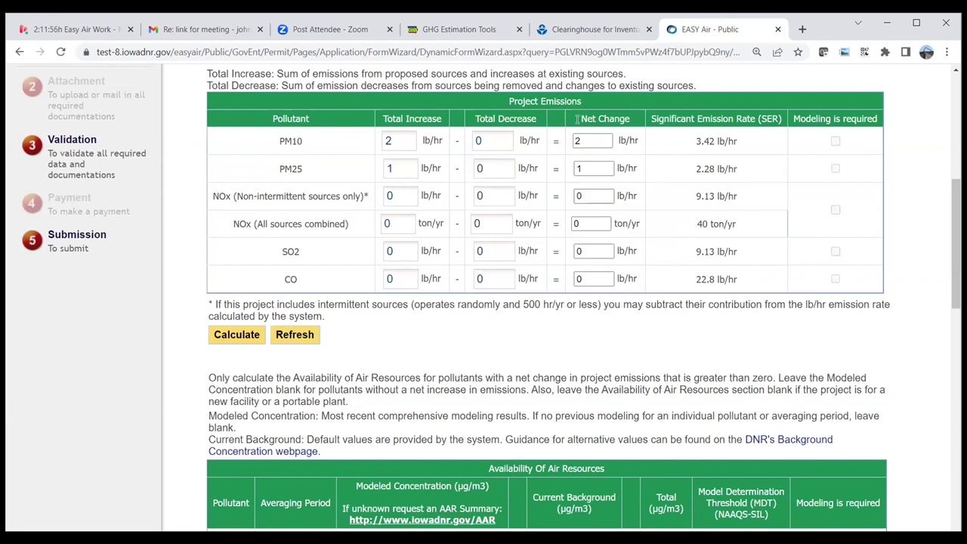
pyautogui.scroll(-4, 646, 250)
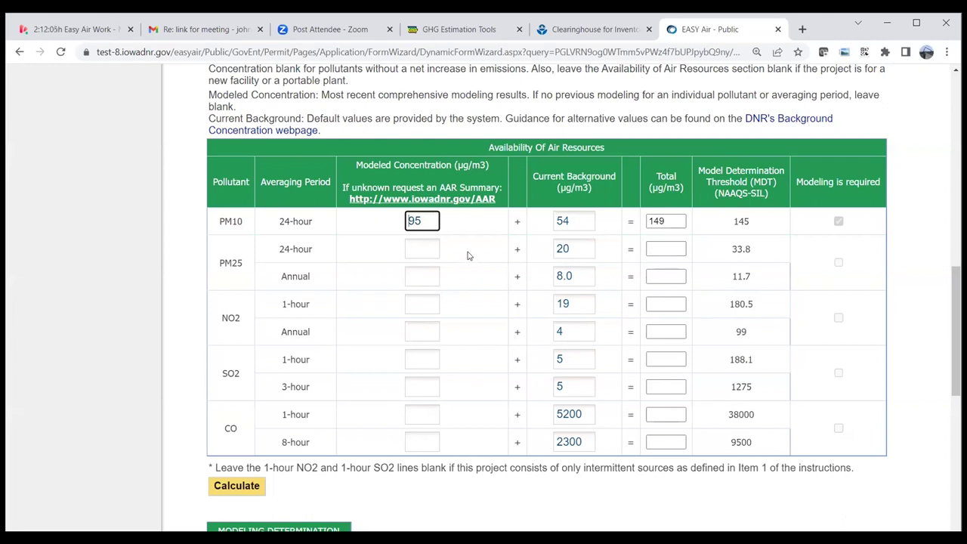
pyautogui.click(448, 200)
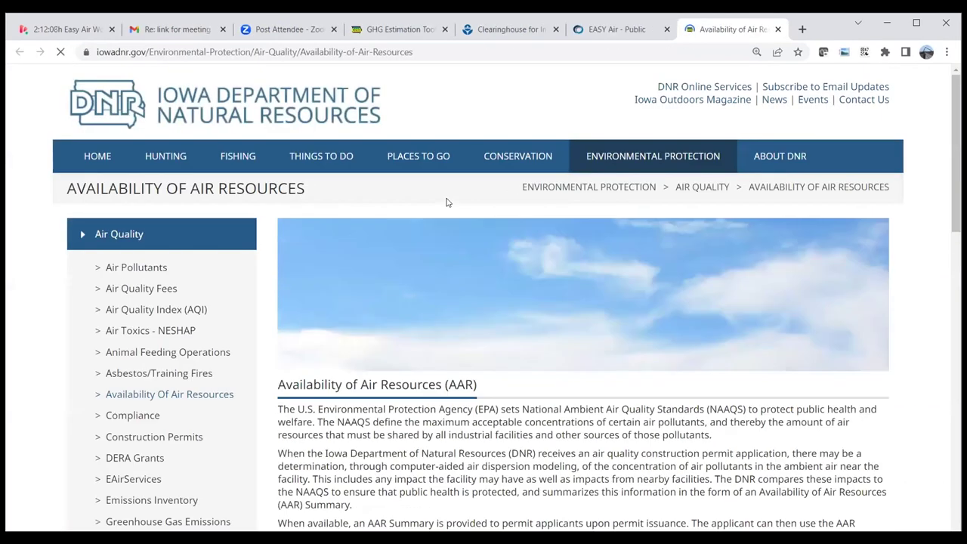
pyautogui.scroll(-2, 518, 249)
pyautogui.scroll(-2, 517, 252)
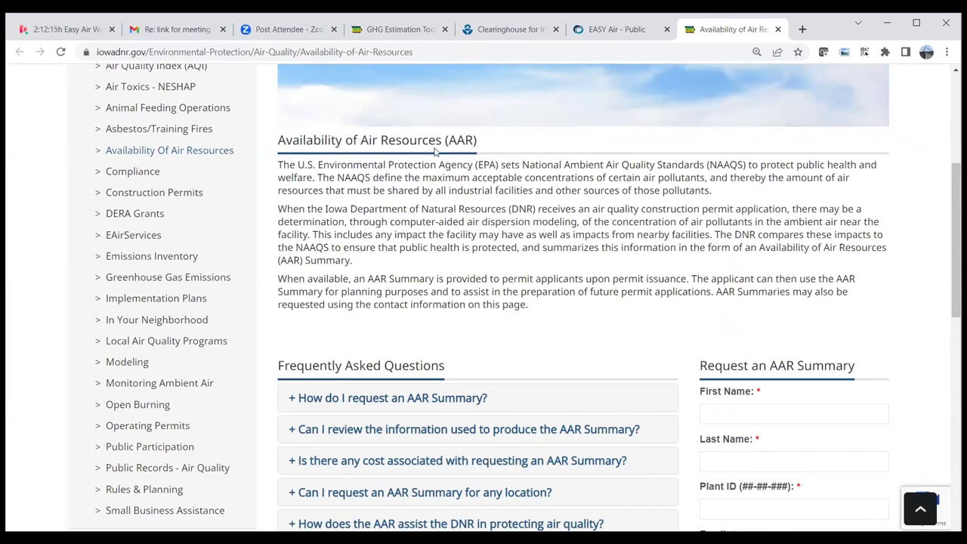
pyautogui.scroll(-3, 793, 255)
pyautogui.click(786, 222)
pyautogui.click(782, 310)
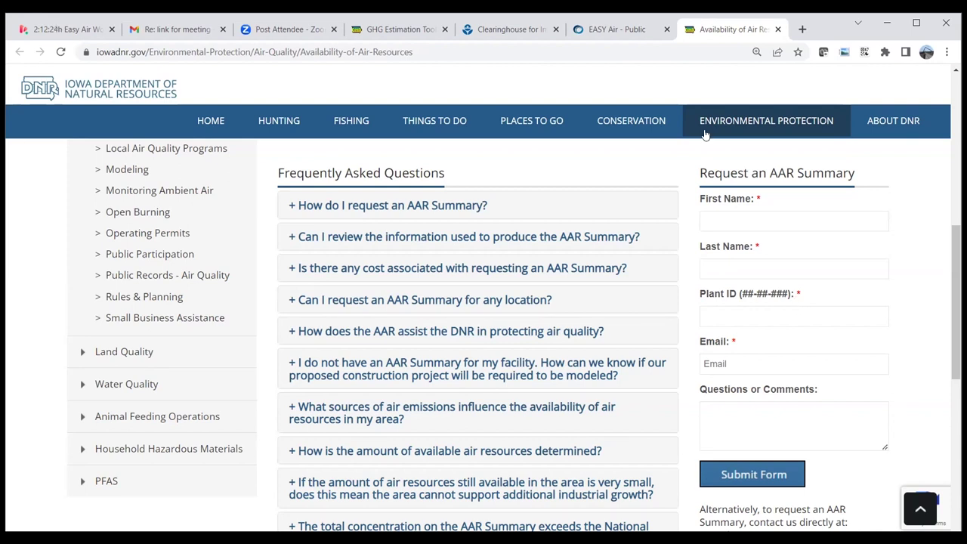
pyautogui.moveTo(705, 133)
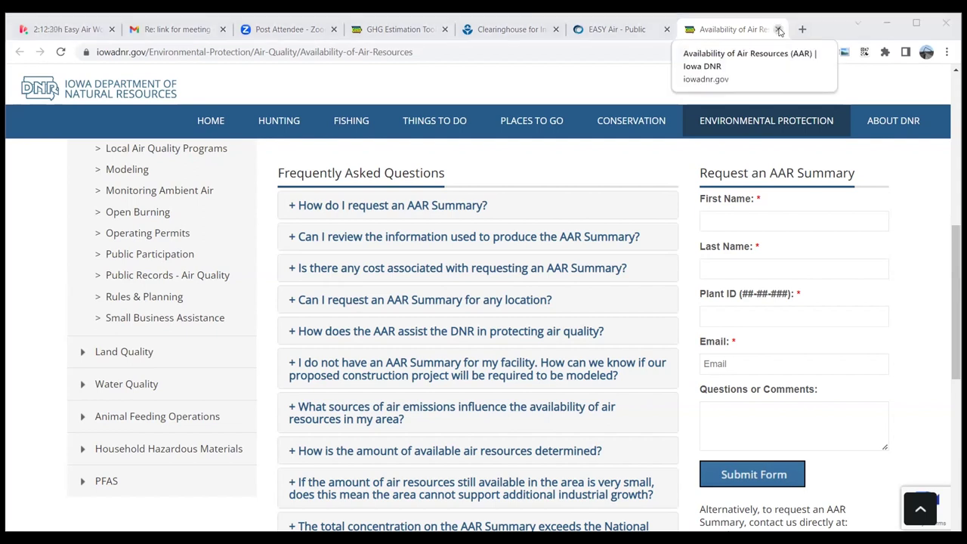
# Step: Close the Availability of Air Resources tab and return to the modeling determination table
pyautogui.click(779, 30)
pyautogui.scroll(-3, 752, 242)
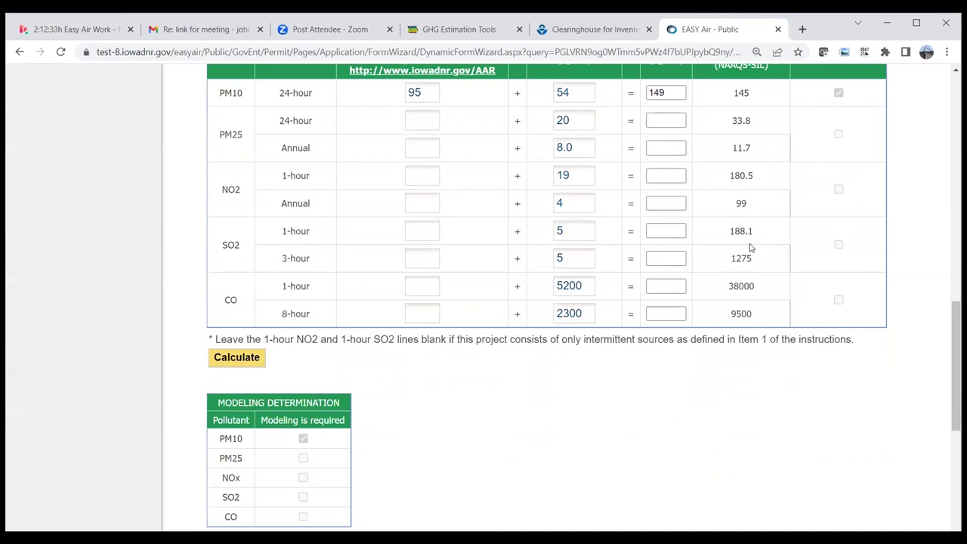
pyautogui.scroll(-3, 751, 247)
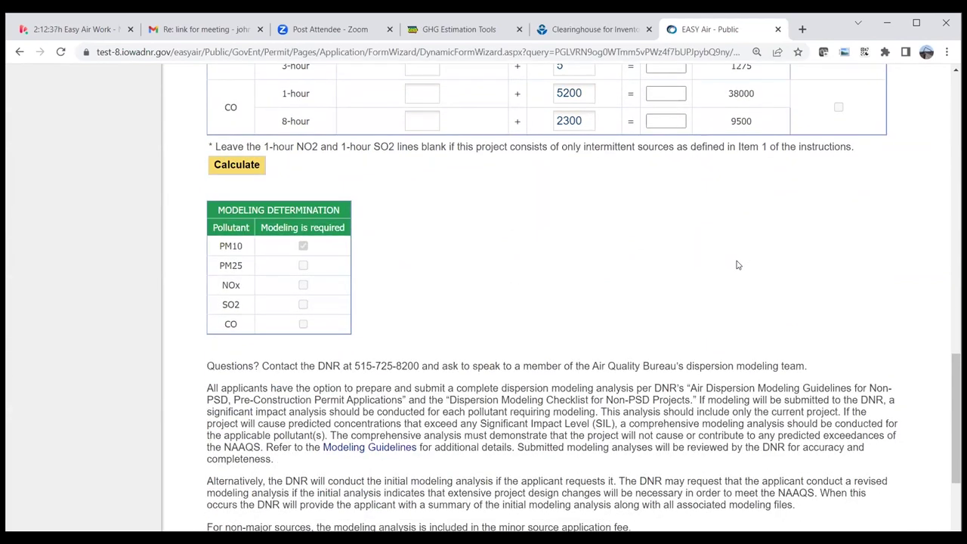
pyautogui.scroll(-2, 738, 265)
pyautogui.scroll(3, 739, 257)
pyautogui.scroll(4, 737, 264)
pyautogui.scroll(-4, 731, 264)
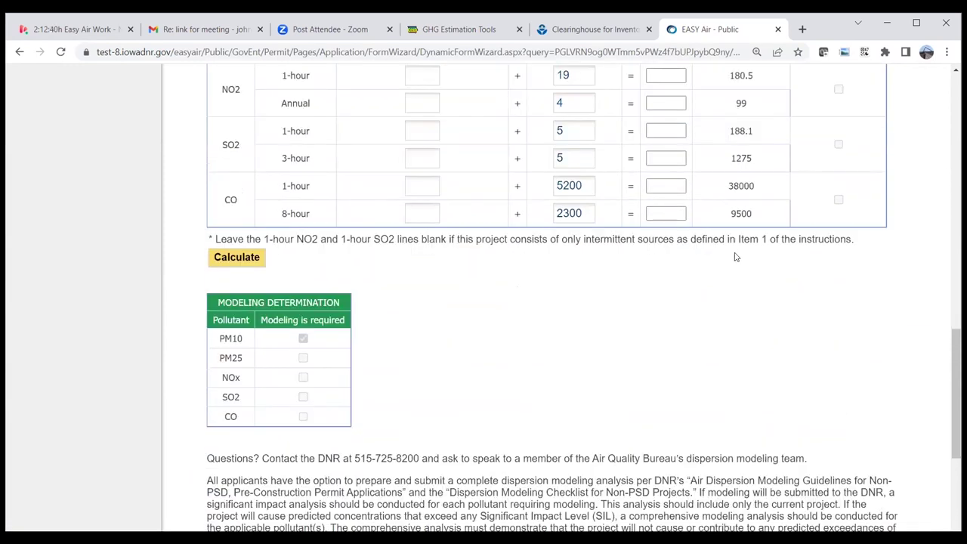
pyautogui.scroll(-1, 734, 257)
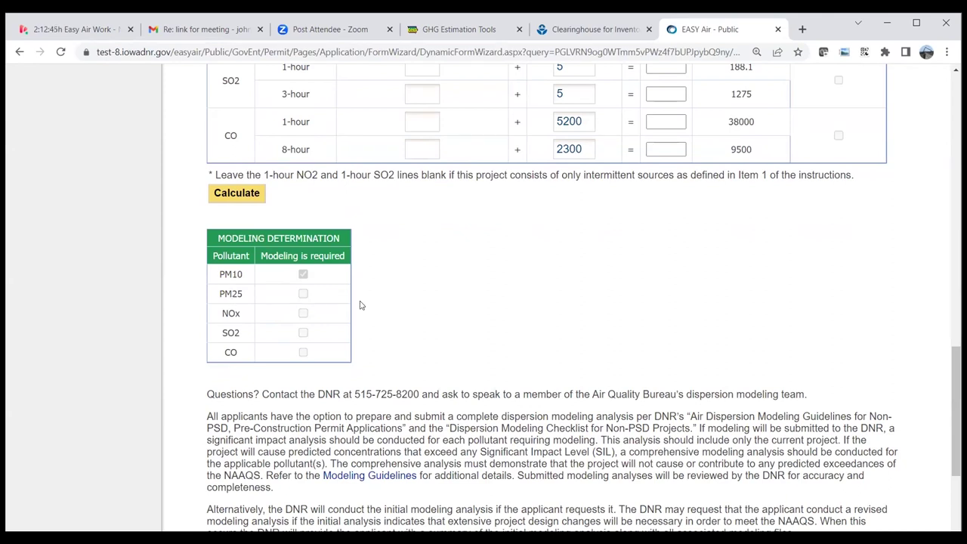
pyautogui.scroll(-3, 624, 291)
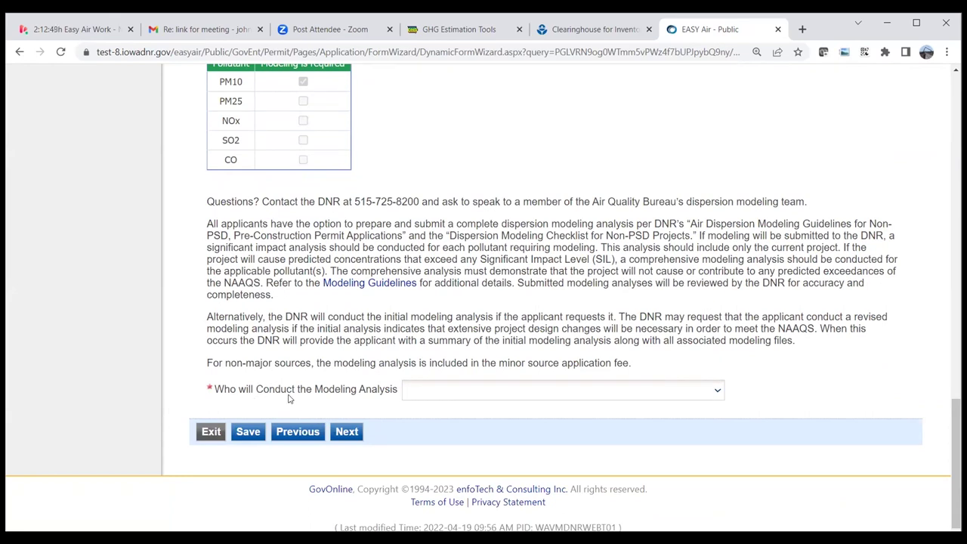
# Step: Set who conducts modeling to 'I request that the DNR conducts the initial modeling analysis'
pyautogui.click(718, 393)
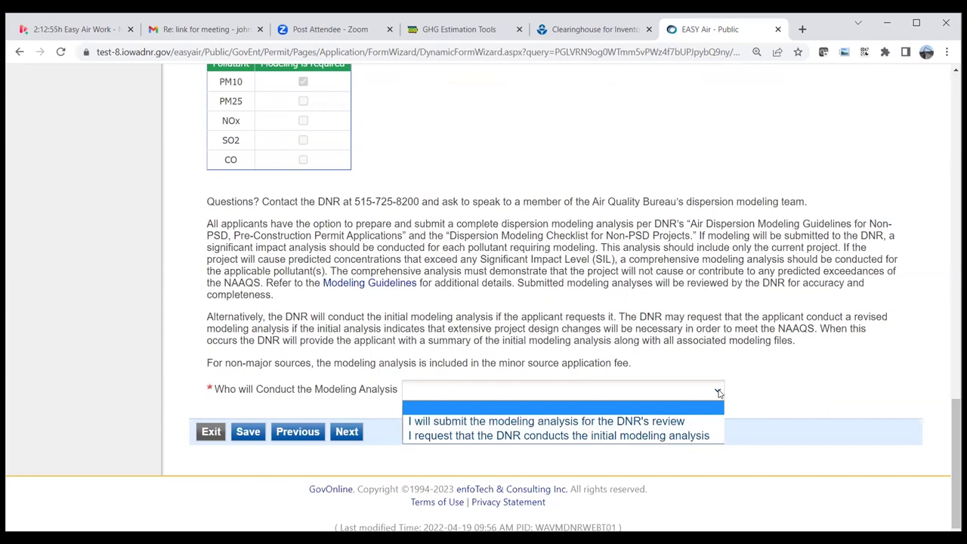
pyautogui.click(567, 437)
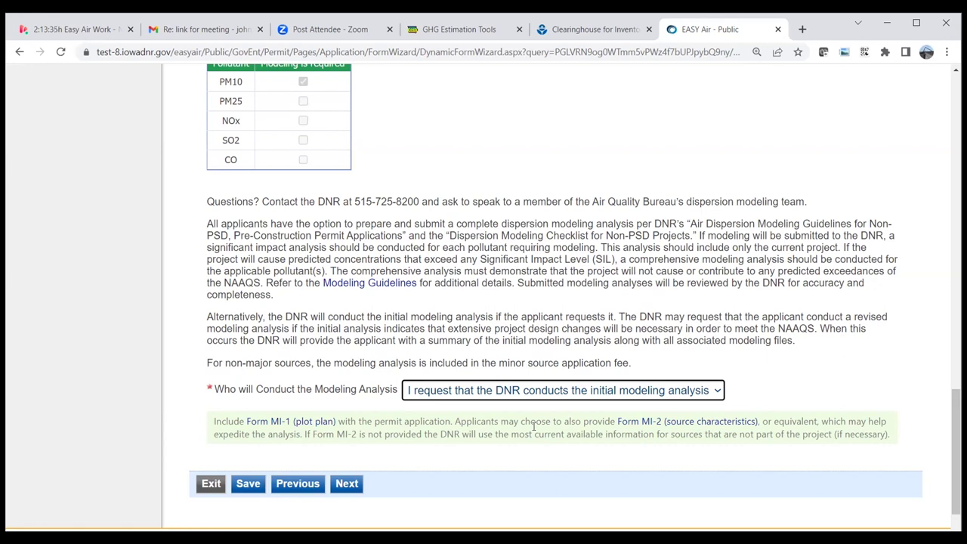
# Step: Save the modeling determination and continue to Form AF
pyautogui.click(247, 485)
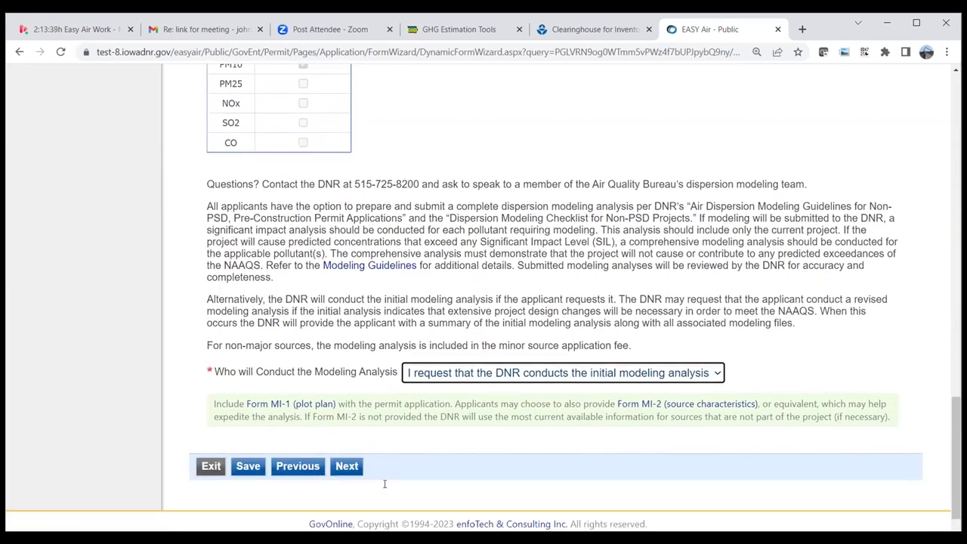
pyautogui.click(352, 433)
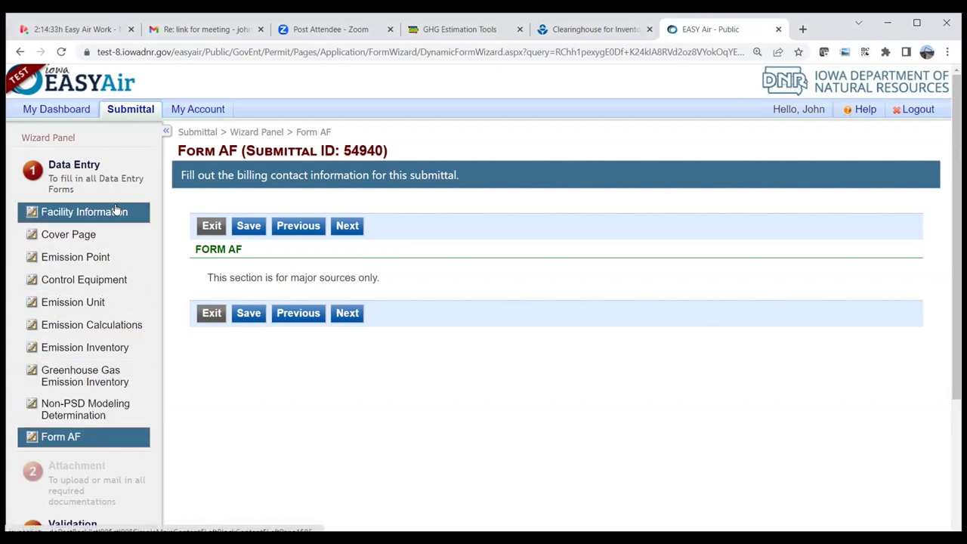
# Step: Move past Form AF to the Attachment page and review the MI1 and optional attachments
pyautogui.click(348, 315)
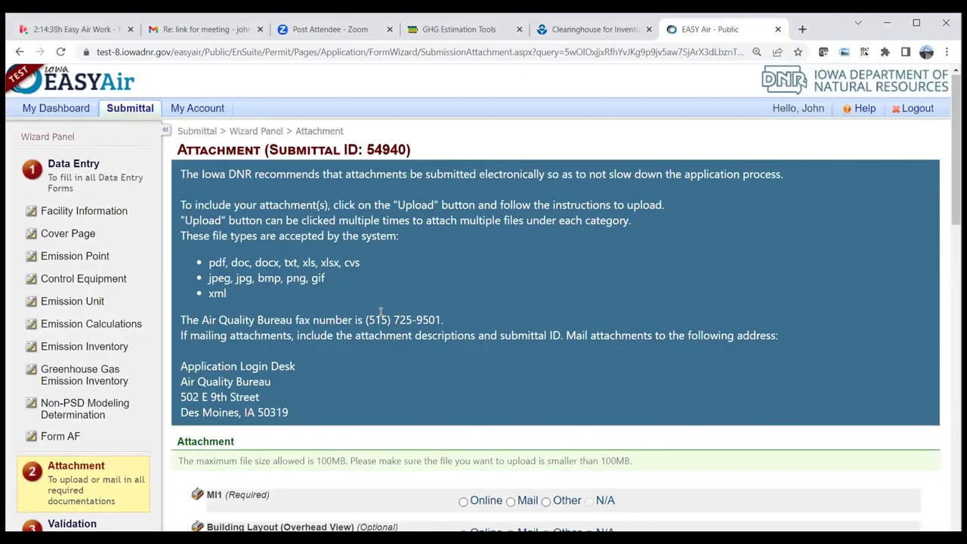
pyautogui.scroll(-3, 381, 317)
pyautogui.scroll(3, 381, 322)
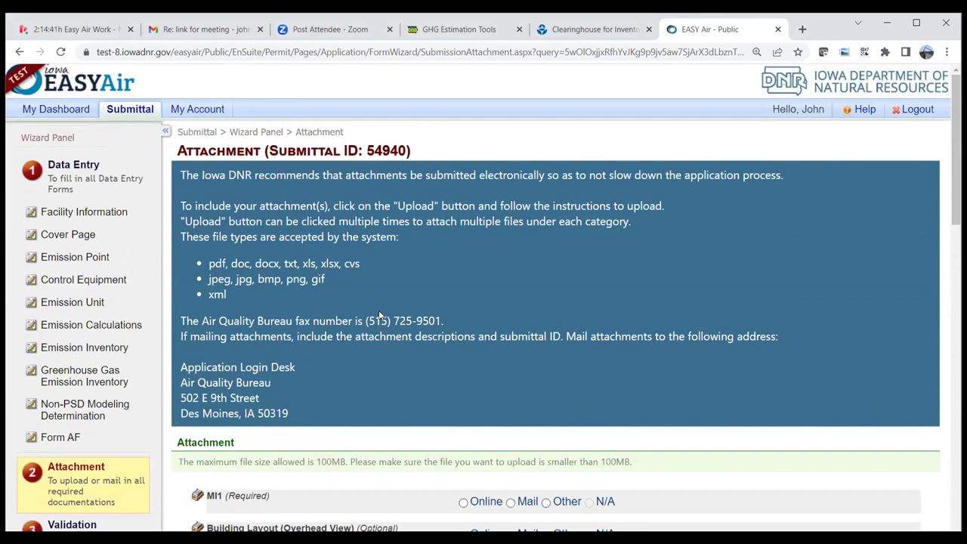
pyautogui.scroll(-1, 380, 315)
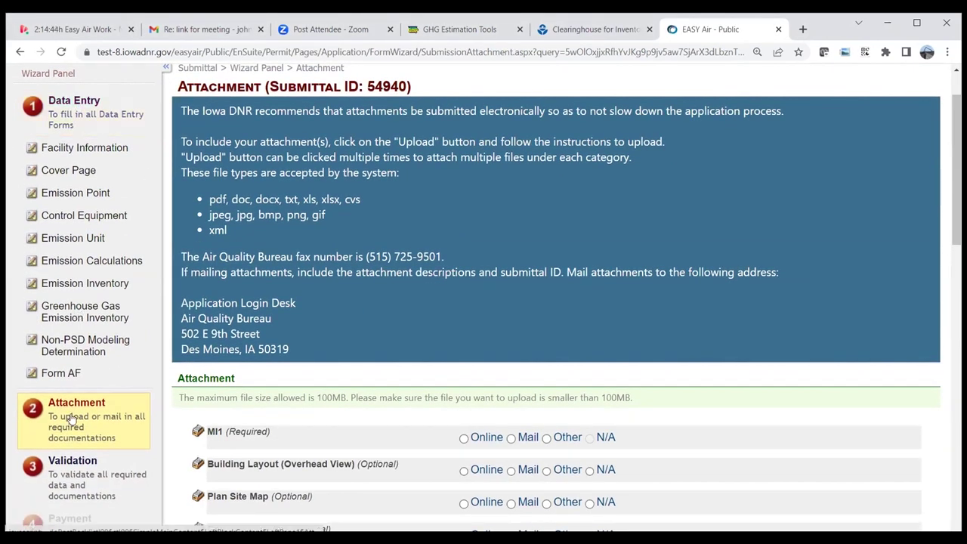
pyautogui.scroll(-2, 533, 321)
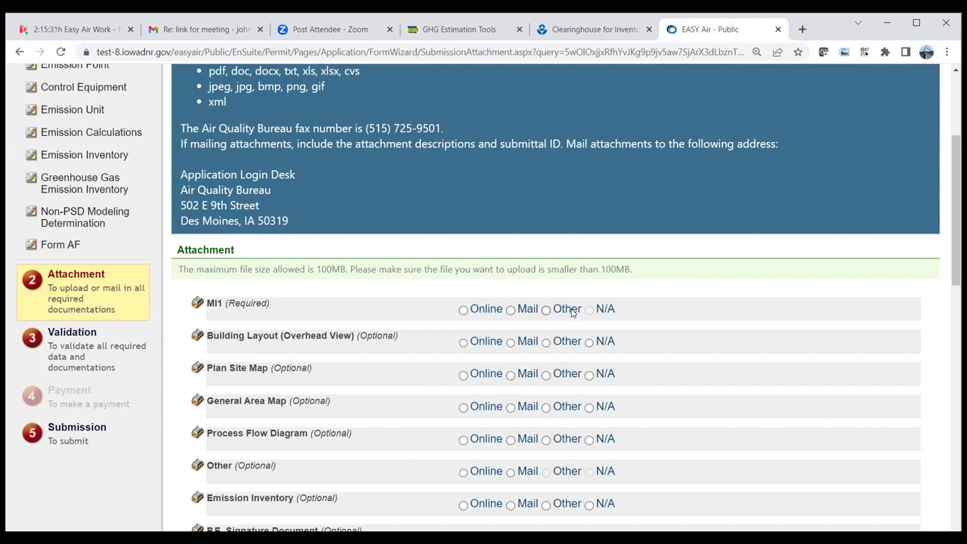
# Step: Try the Online upload for the required MI1 attachment, then set MI1 to Mail instead
pyautogui.click(463, 311)
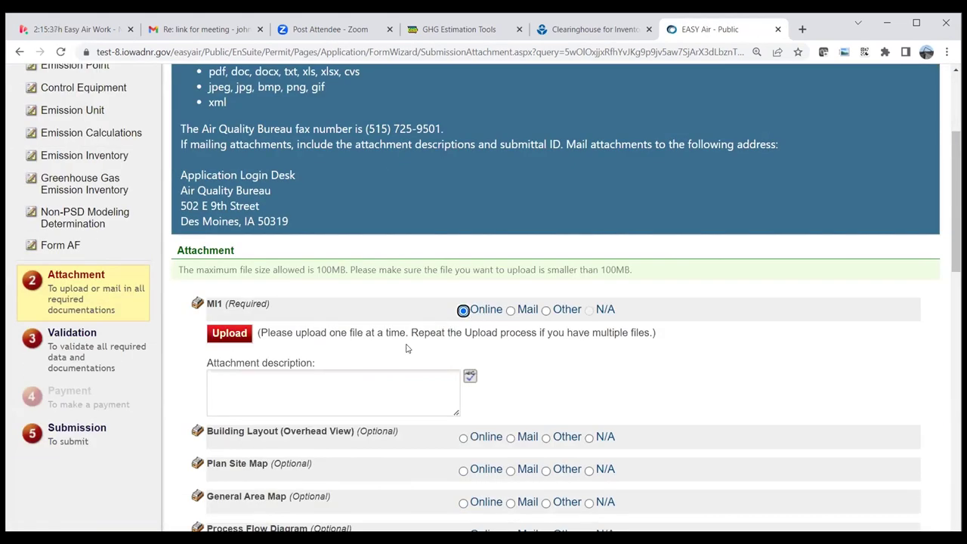
pyautogui.click(237, 337)
pyautogui.click(512, 311)
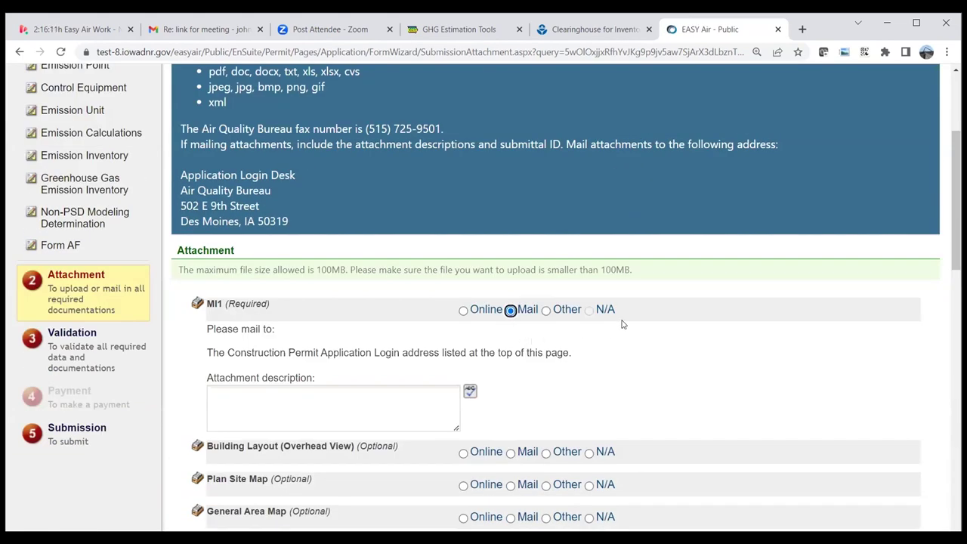
pyautogui.scroll(3, 619, 325)
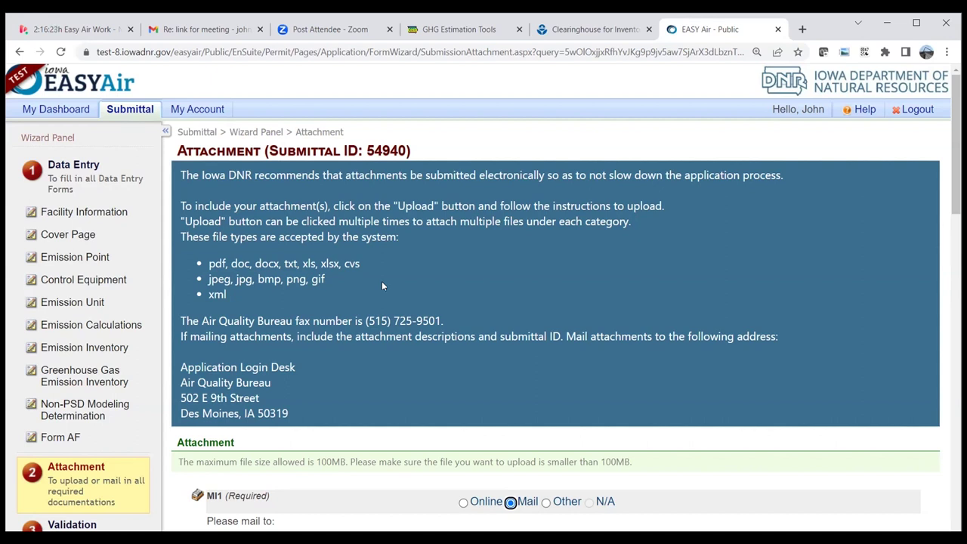
pyautogui.scroll(-3, 385, 279)
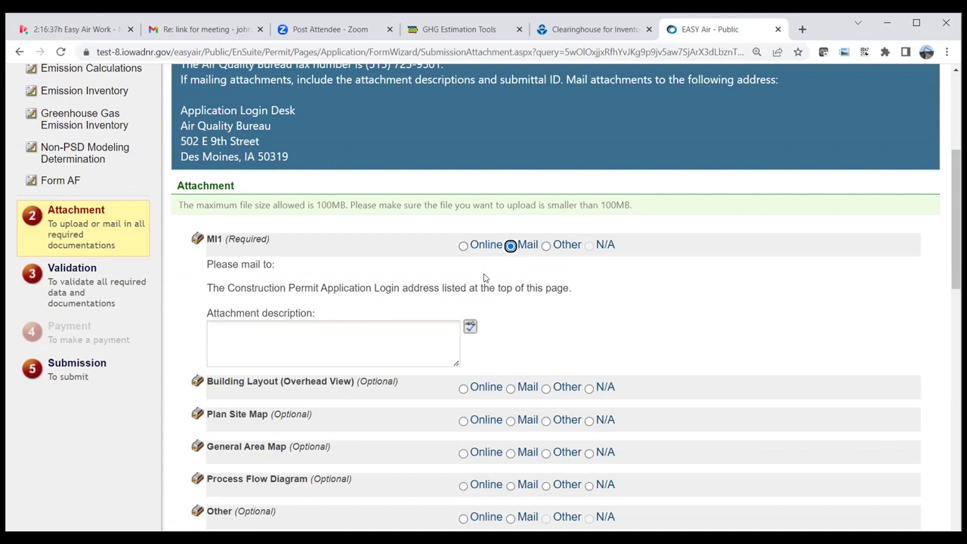
# Step: Scroll to the bottom of the attachment list and save the submission choices for Submittal 54940
pyautogui.scroll(-3, 484, 278)
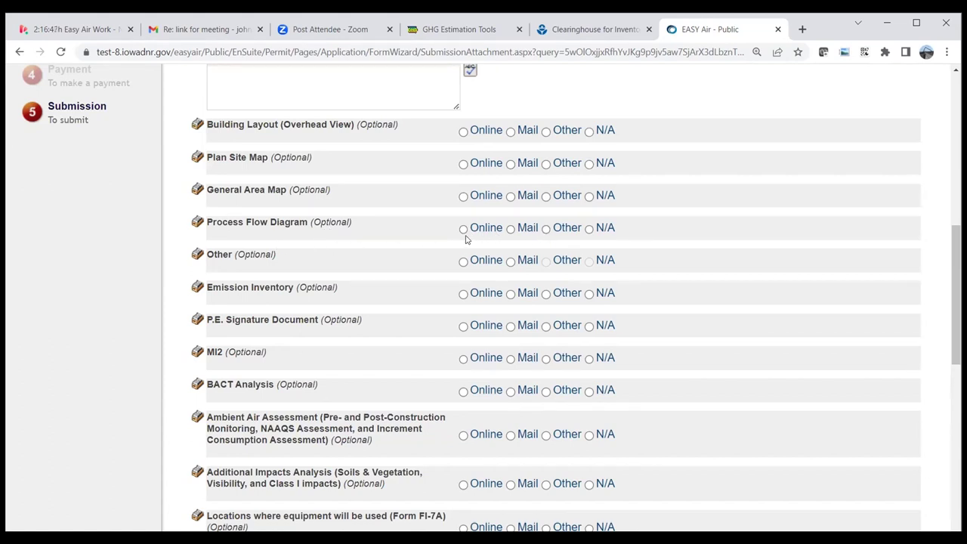
pyautogui.scroll(-3, 454, 255)
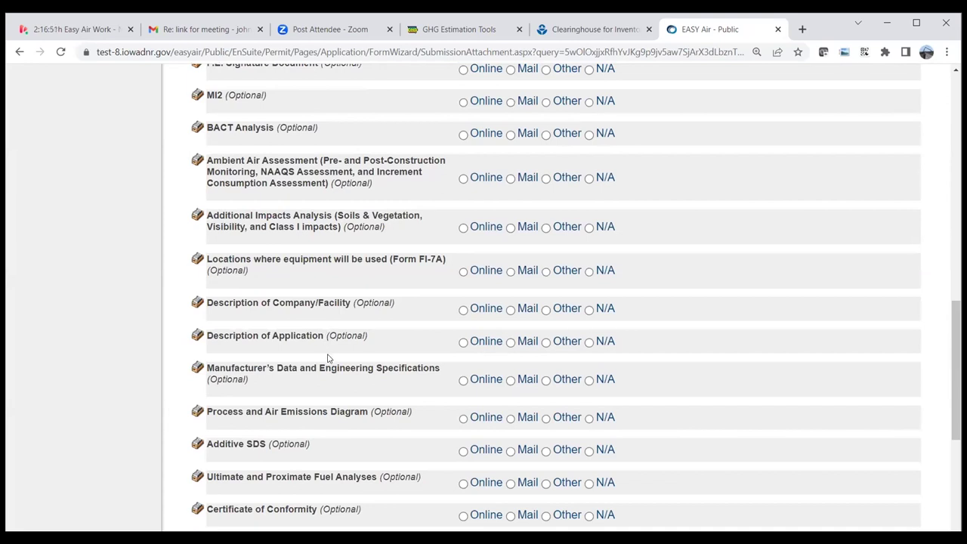
pyautogui.scroll(-2, 328, 358)
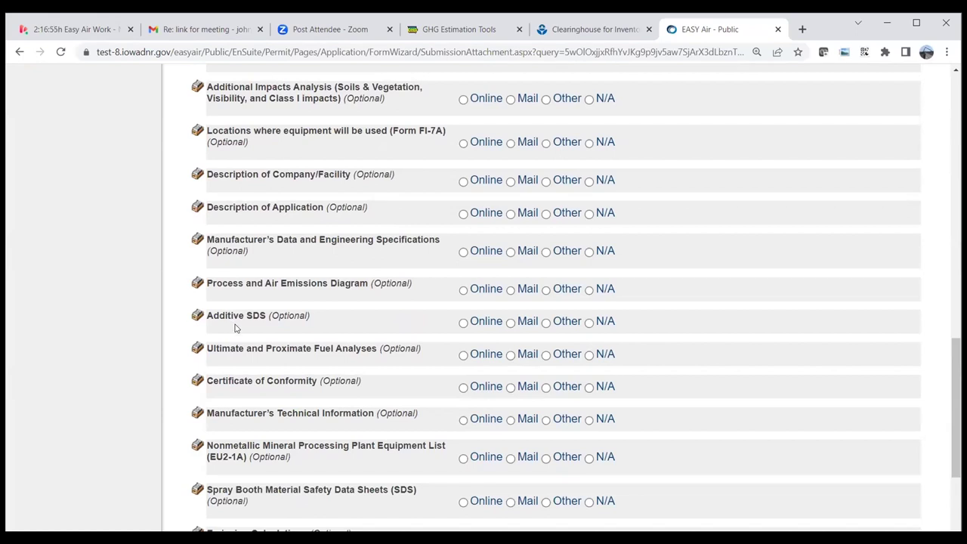
pyautogui.scroll(-3, 237, 328)
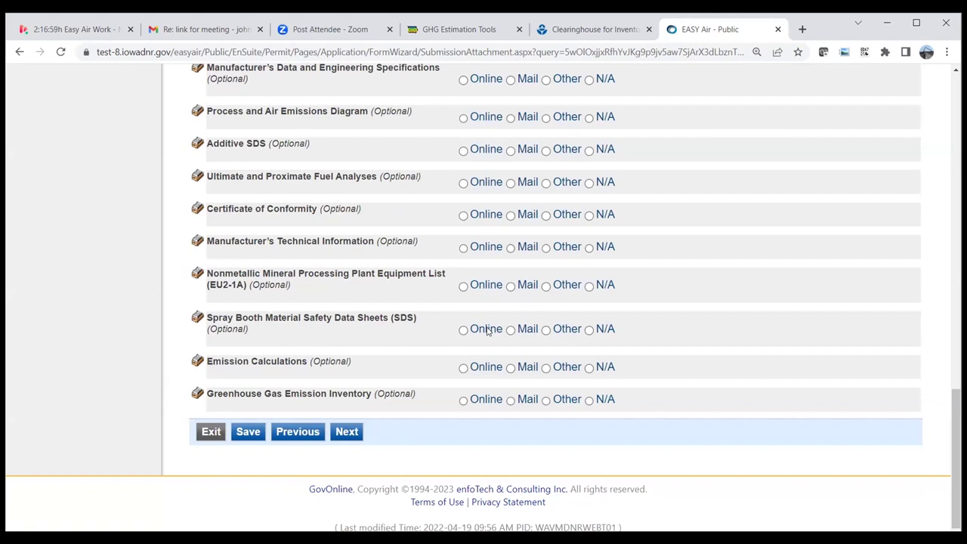
pyautogui.scroll(9, 548, 326)
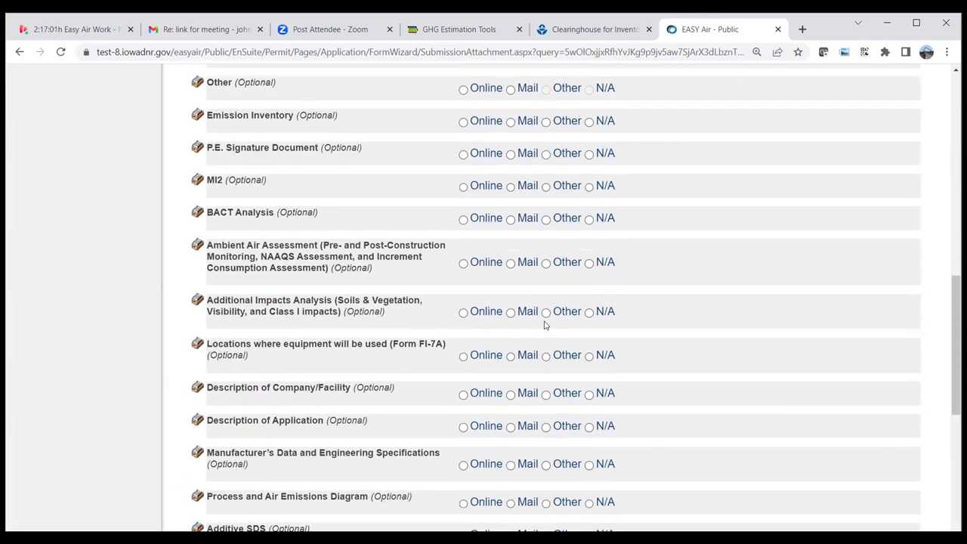
pyautogui.scroll(1, 551, 341)
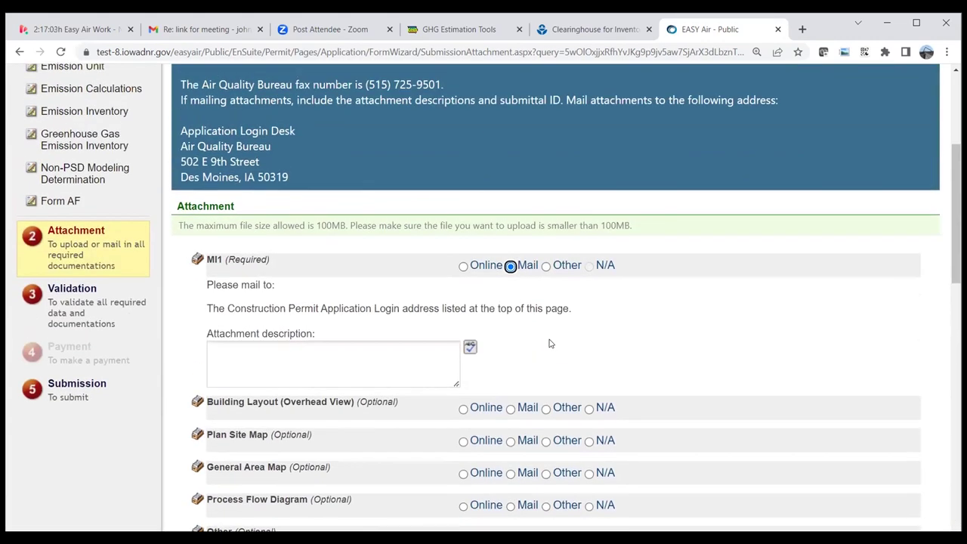
pyautogui.scroll(-5, 572, 376)
pyautogui.scroll(-6, 571, 366)
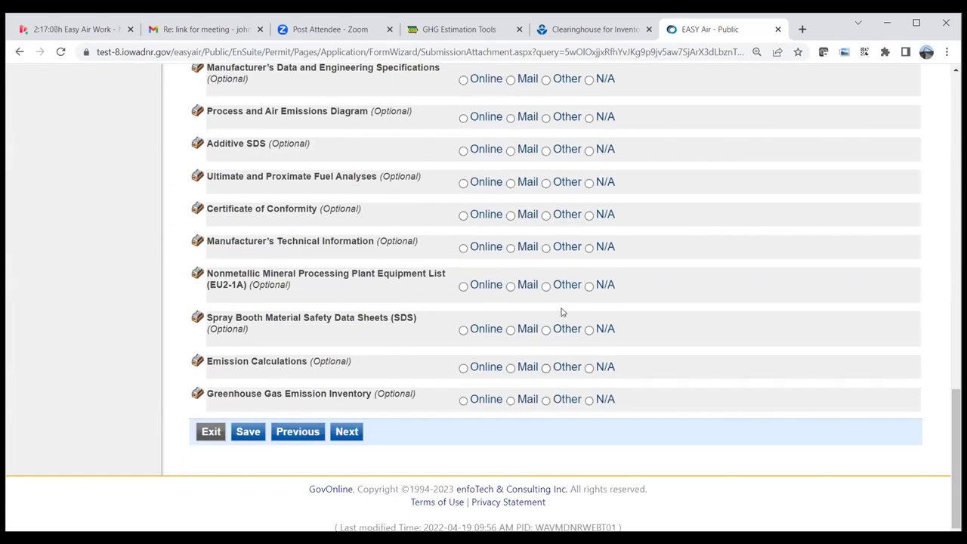
pyautogui.scroll(10, 563, 318)
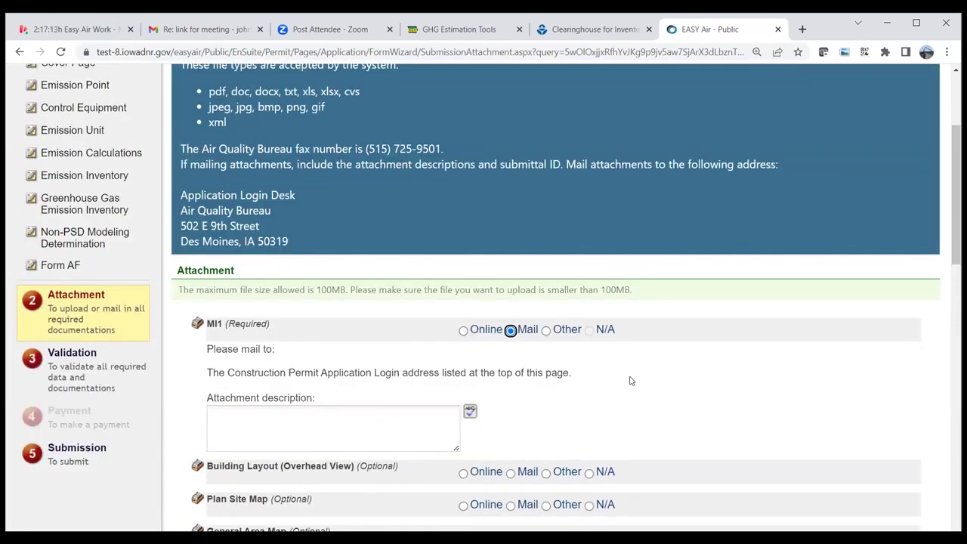
pyautogui.scroll(-10, 631, 381)
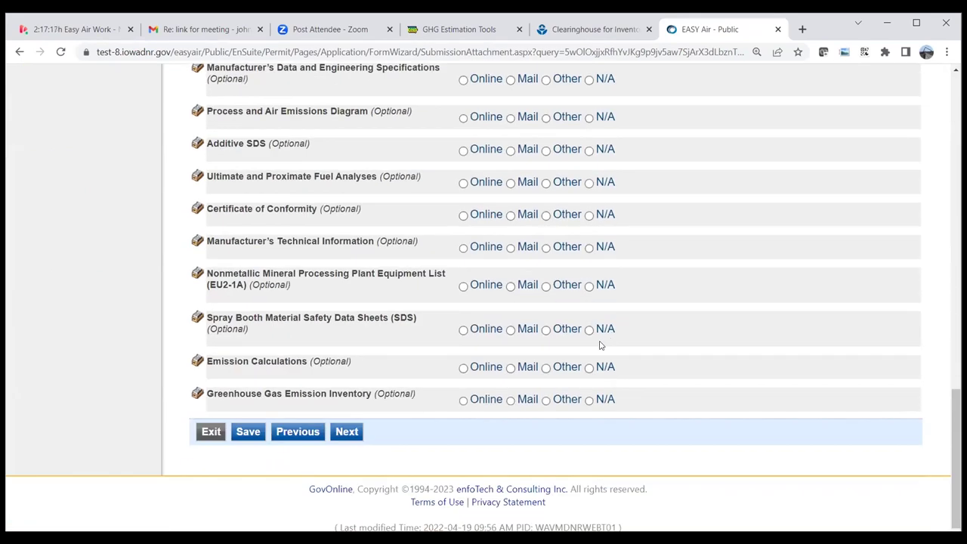
pyautogui.click(249, 432)
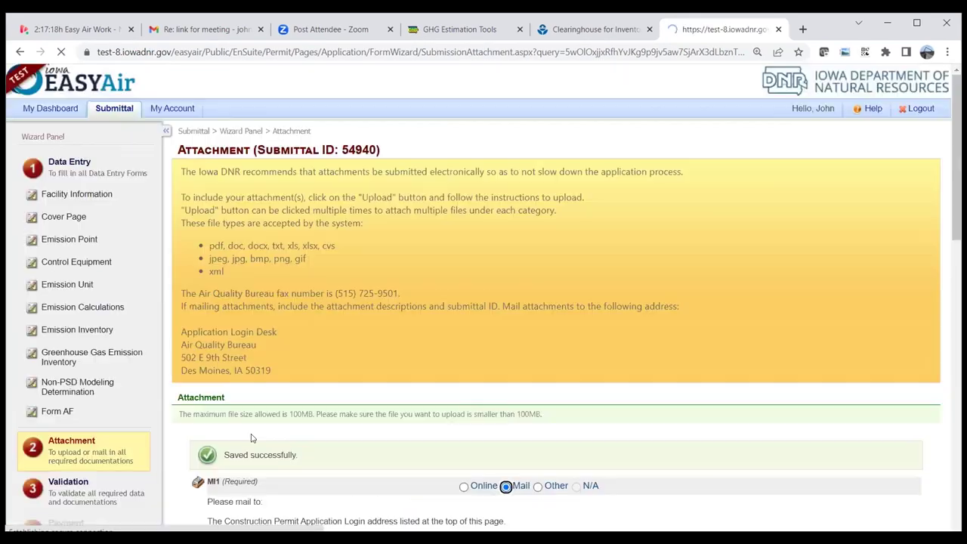
# Step: Open the Validation review and scroll through its forms and attachments lists
pyautogui.click(328, 443)
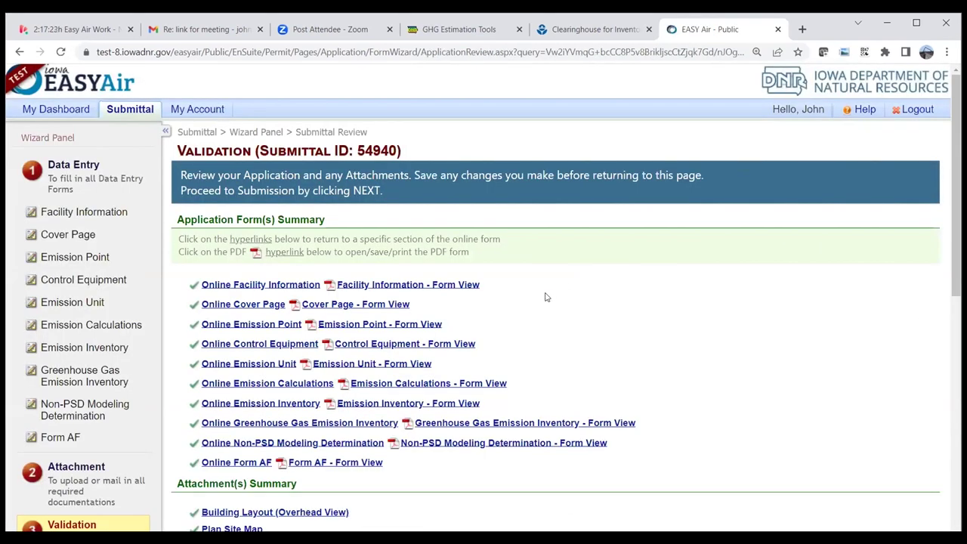
pyautogui.scroll(-2, 546, 298)
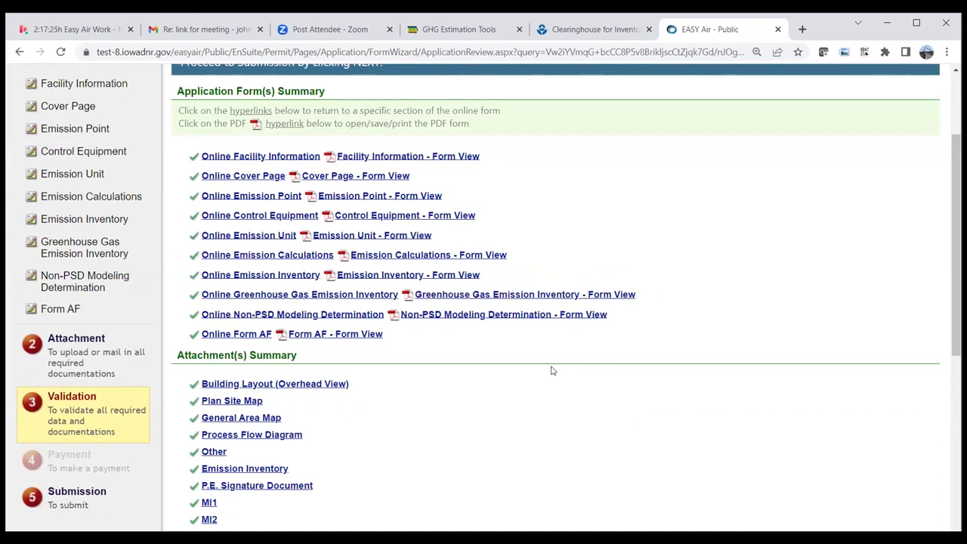
pyautogui.scroll(2, 552, 366)
pyautogui.scroll(-2, 551, 366)
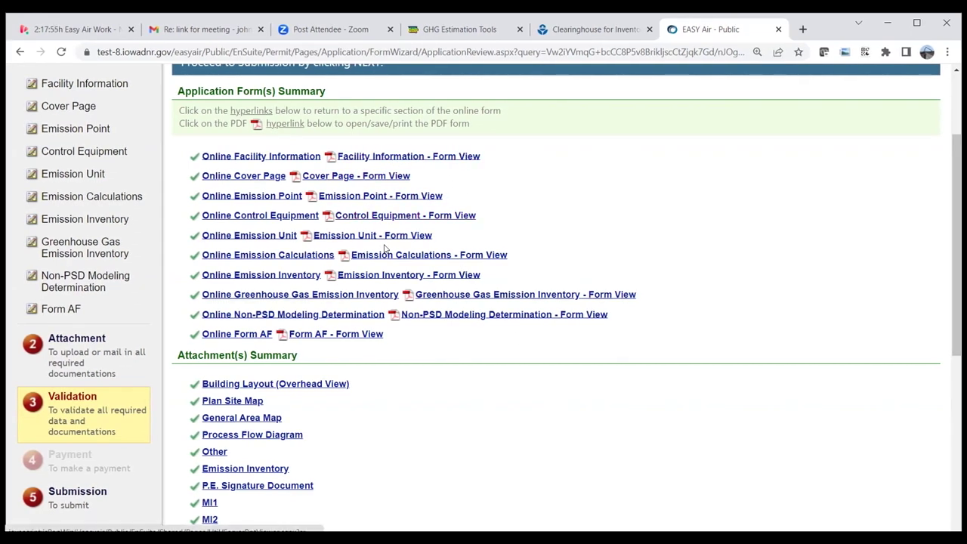
# Step: Finish checking the review lists and proceed to the Payment page showing the $385.00 fee
pyautogui.click(478, 314)
pyautogui.scroll(-3, 414, 223)
pyautogui.scroll(2, 415, 223)
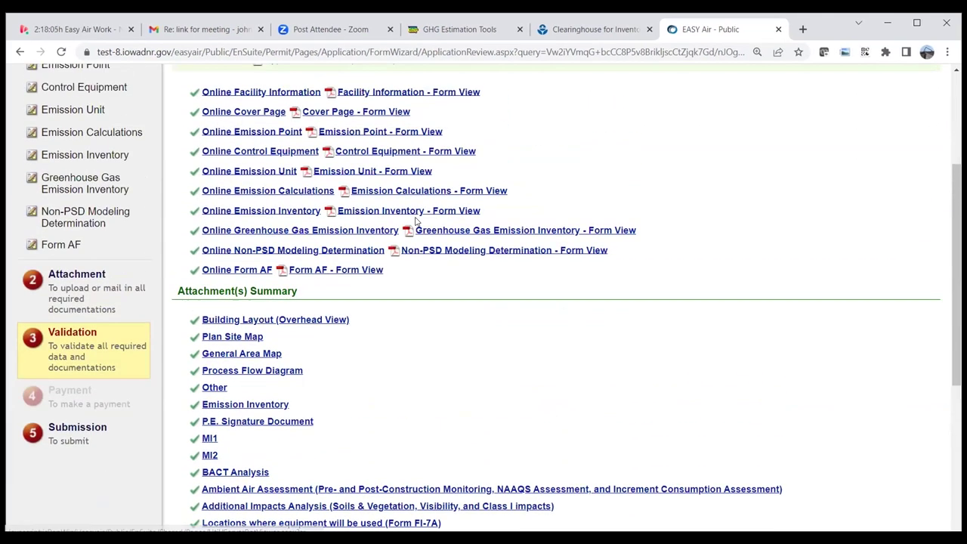
pyautogui.scroll(-4, 414, 220)
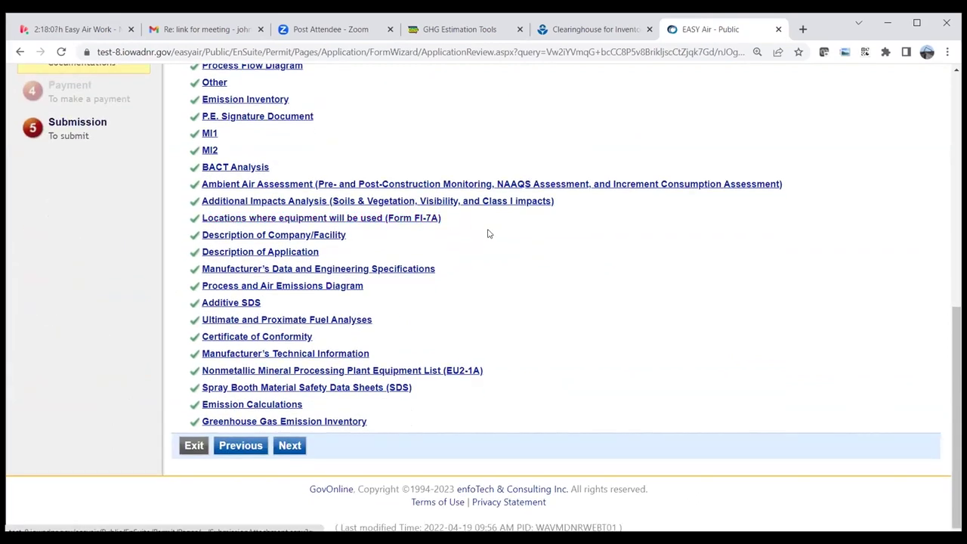
pyautogui.scroll(1, 488, 233)
pyautogui.scroll(3, 488, 234)
pyautogui.scroll(-3, 482, 230)
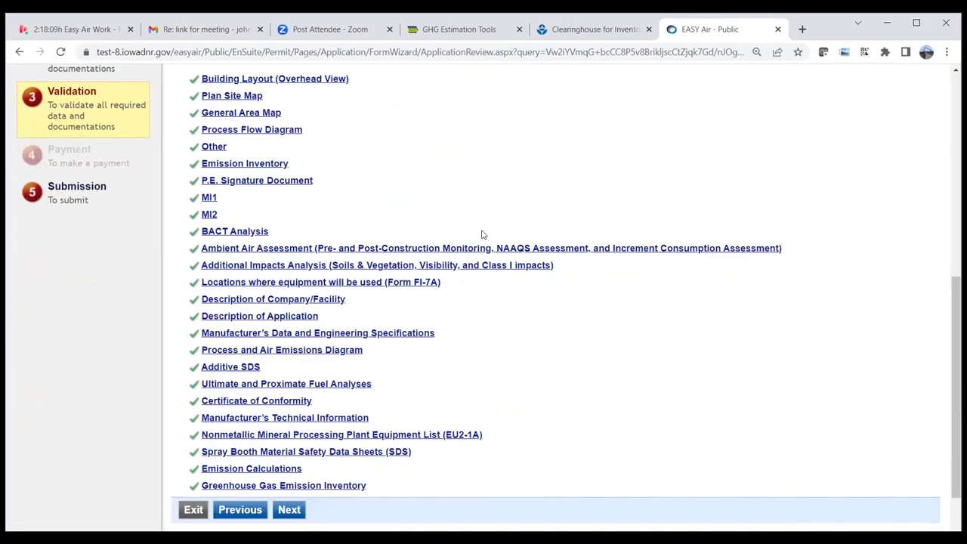
pyautogui.scroll(-1, 436, 320)
pyautogui.click(290, 446)
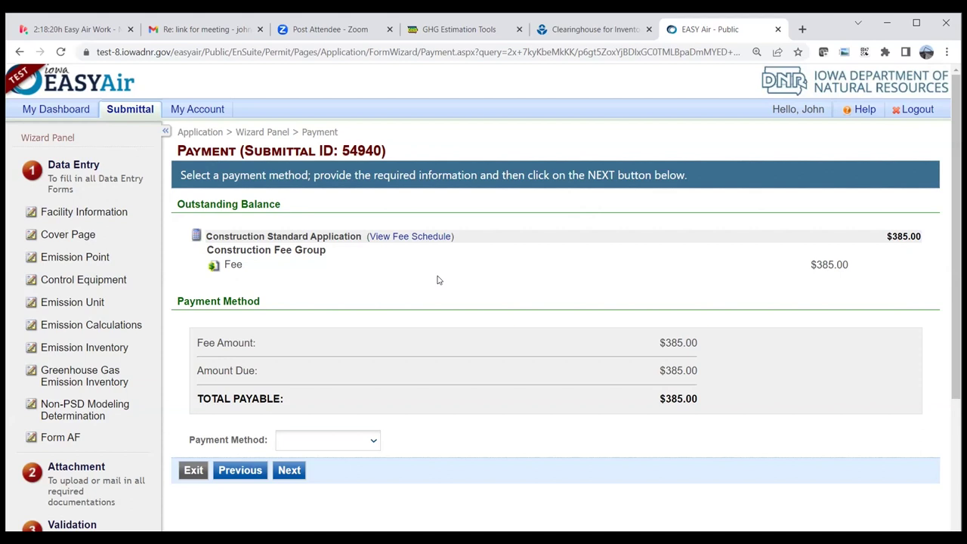
# Step: Choose Check as the payment method for the $385.00 fee
pyautogui.click(373, 444)
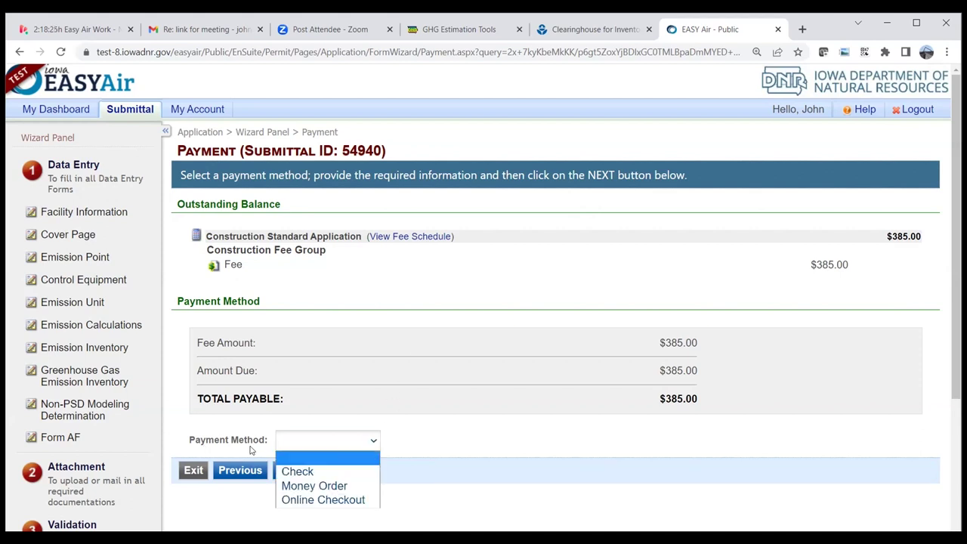
pyautogui.click(297, 472)
pyautogui.scroll(-2, 400, 431)
pyautogui.scroll(1, 402, 430)
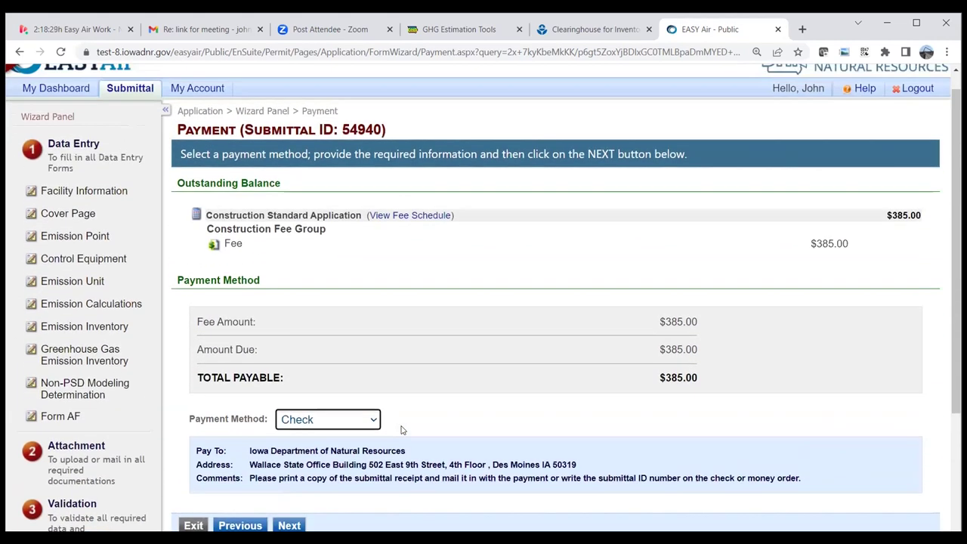
pyautogui.scroll(-2, 415, 436)
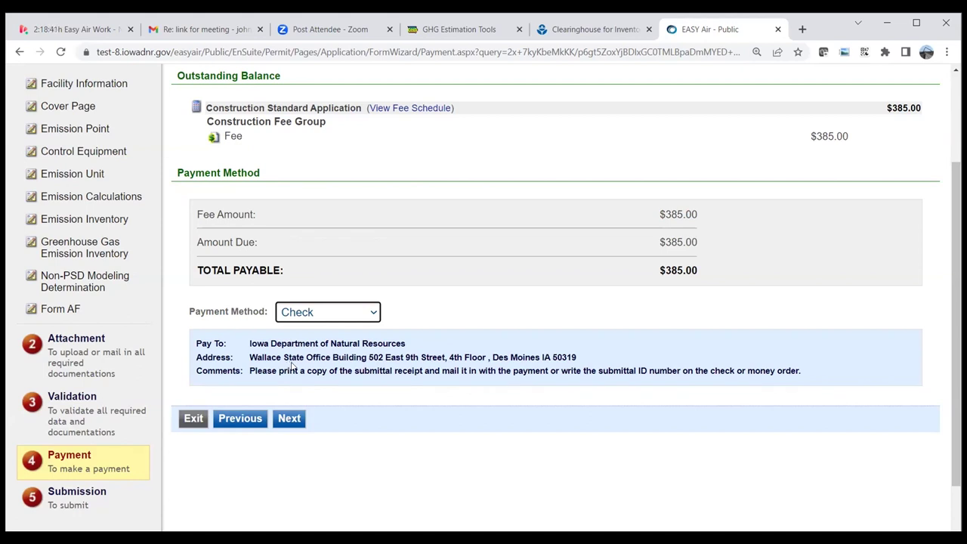
pyautogui.scroll(3, 373, 291)
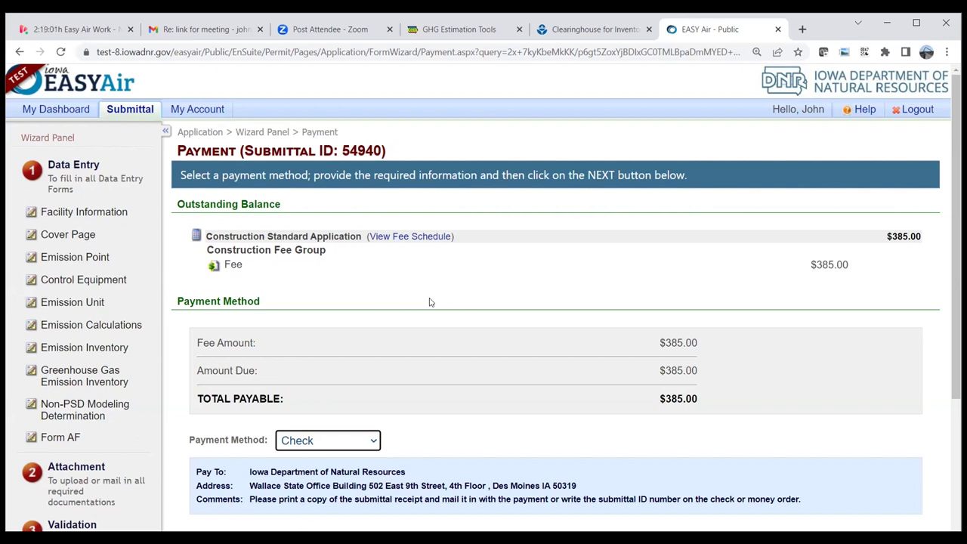
# Step: Switch the payment method to Online Checkout and continue to the Submit Application page
pyautogui.click(374, 441)
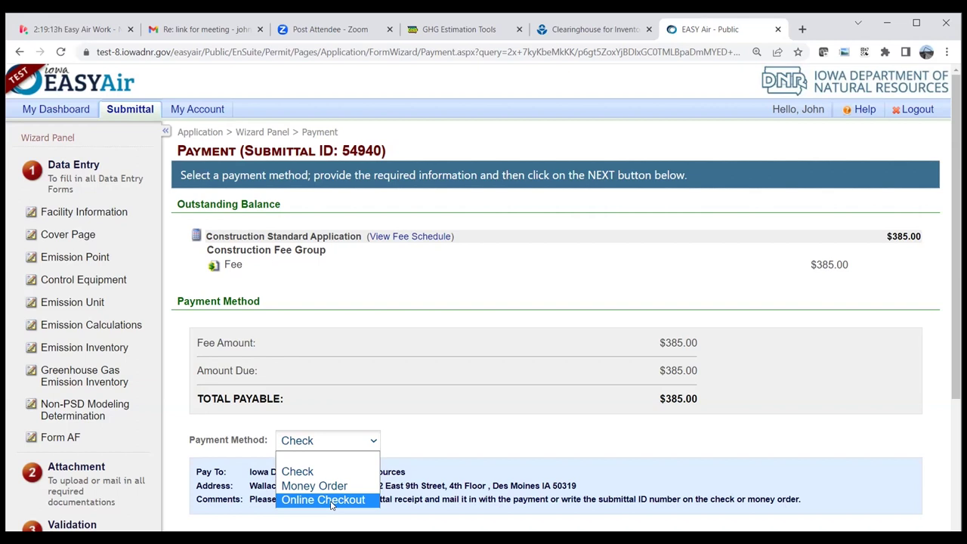
pyautogui.click(323, 500)
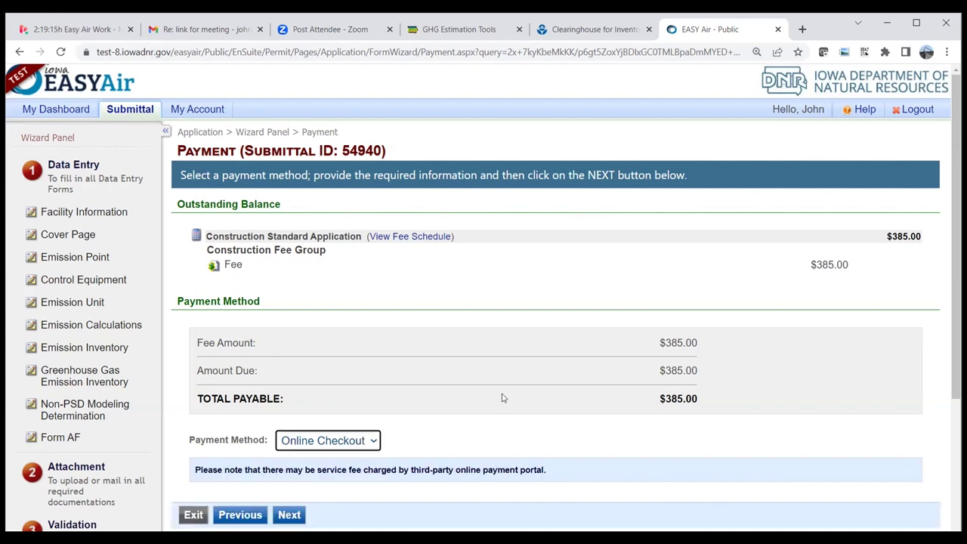
pyautogui.scroll(-2, 486, 390)
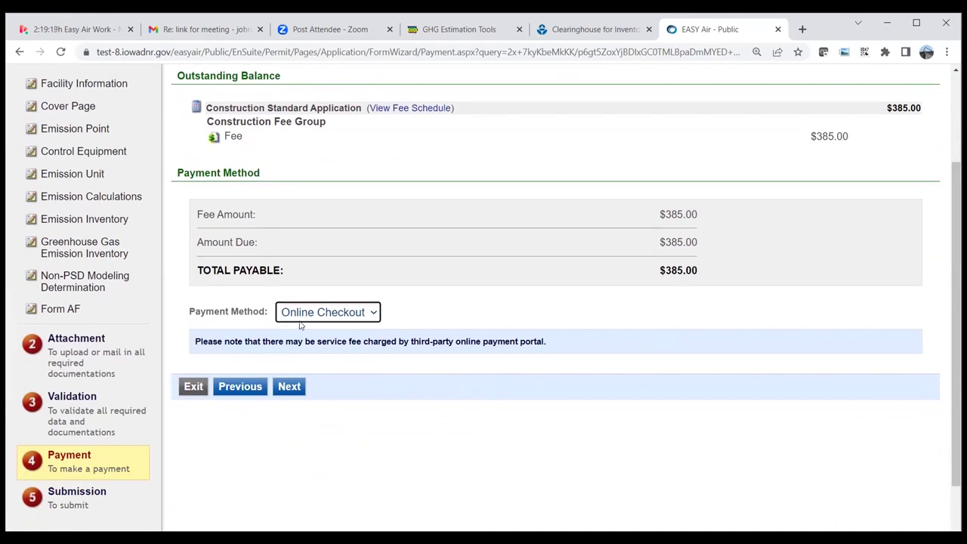
pyautogui.click(288, 387)
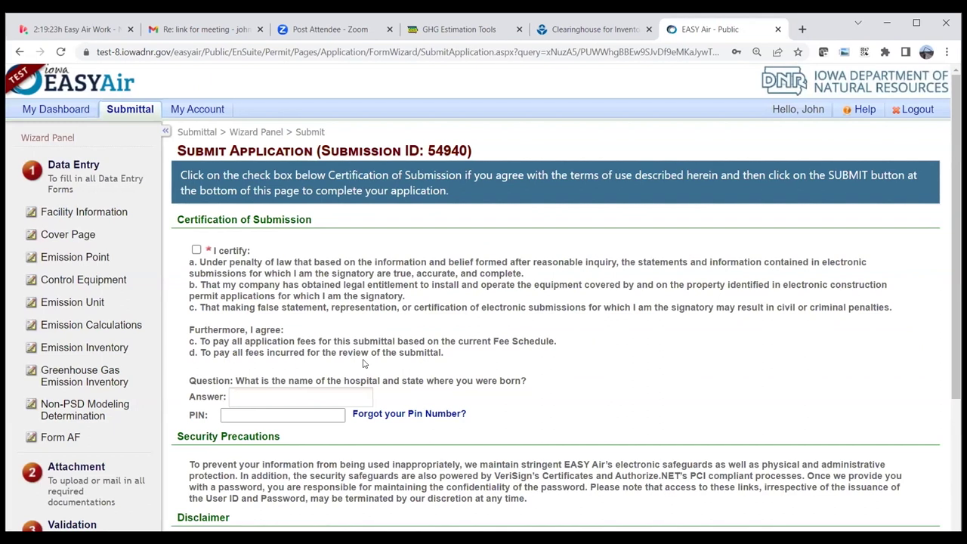
# Step: Tick the certification, enter the security question answer and account PIN, and submit the application
pyautogui.click(196, 250)
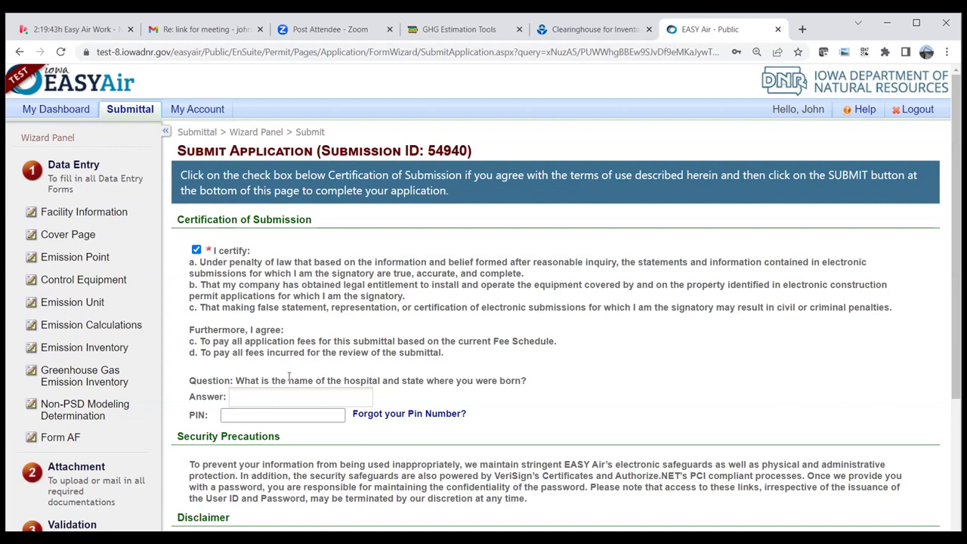
pyautogui.click(278, 396)
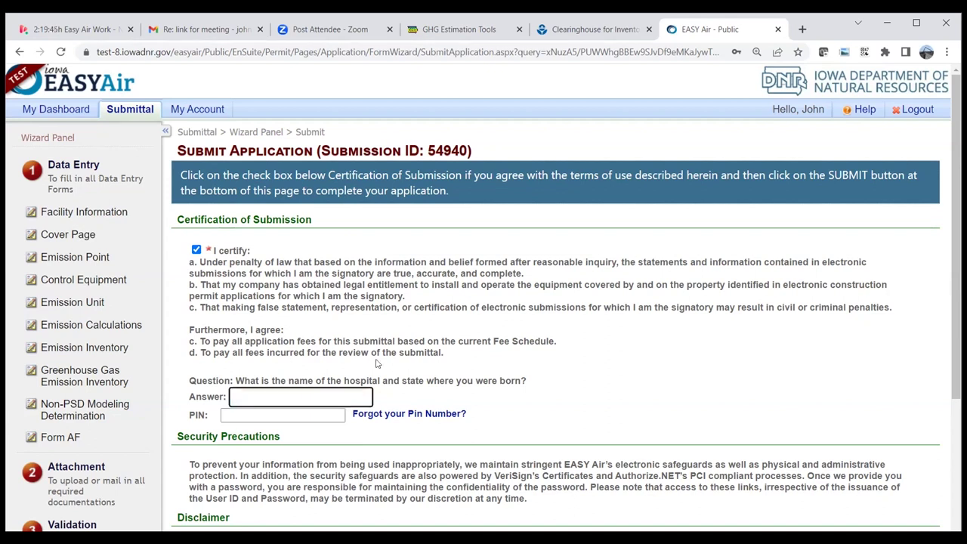
pyautogui.click(293, 416)
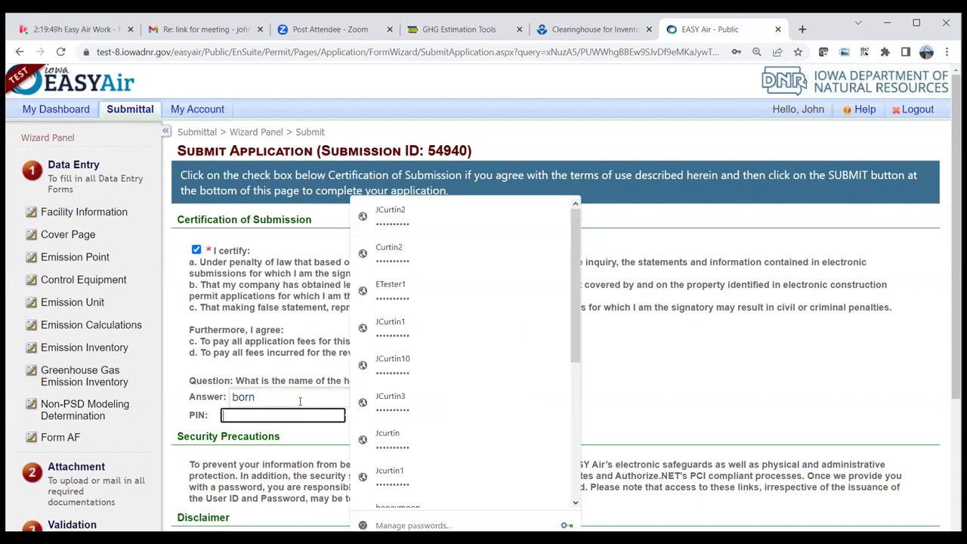
pyautogui.write('••••')
pyautogui.click(757, 378)
pyautogui.scroll(-3, 756, 379)
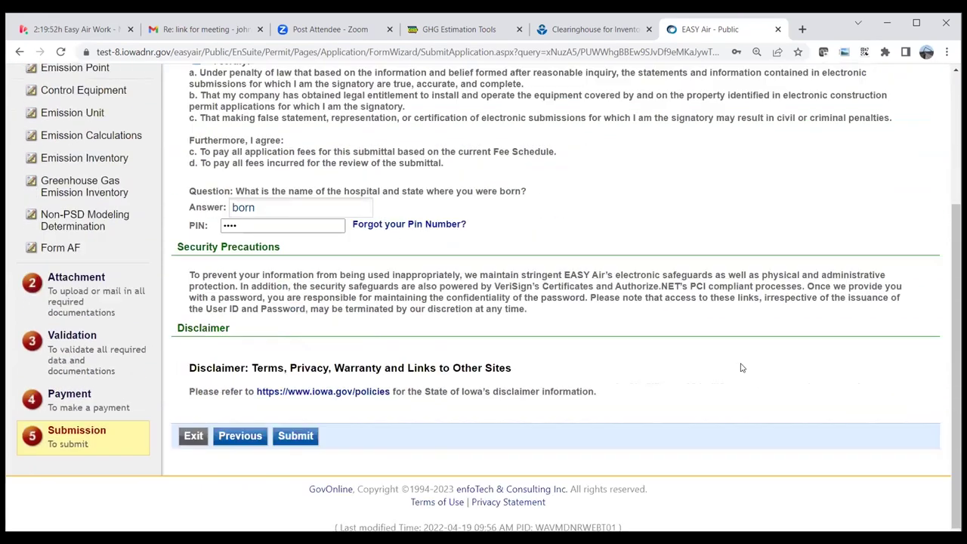
pyautogui.click(293, 438)
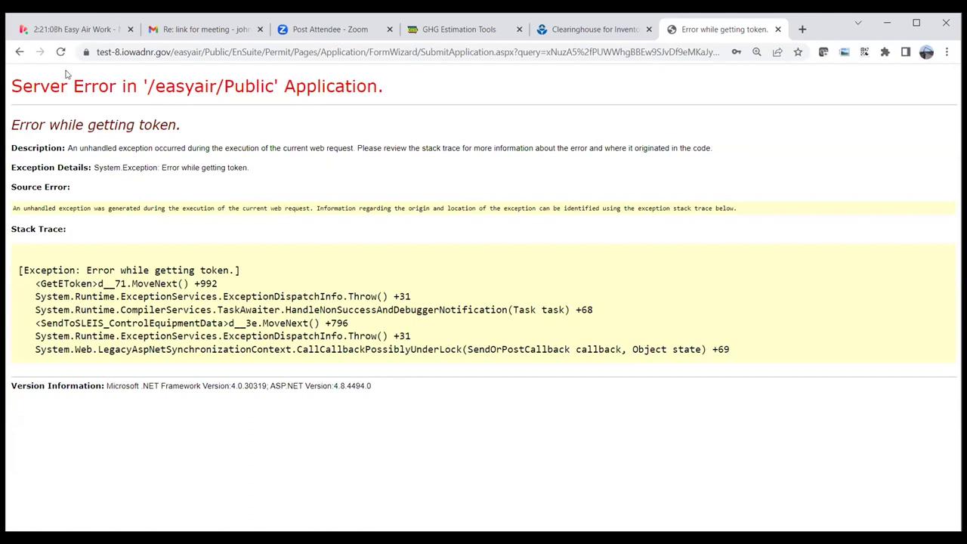
# Step: Go back from the Server Error to the Submit Application page, then return to the Validation review
pyautogui.click(20, 54)
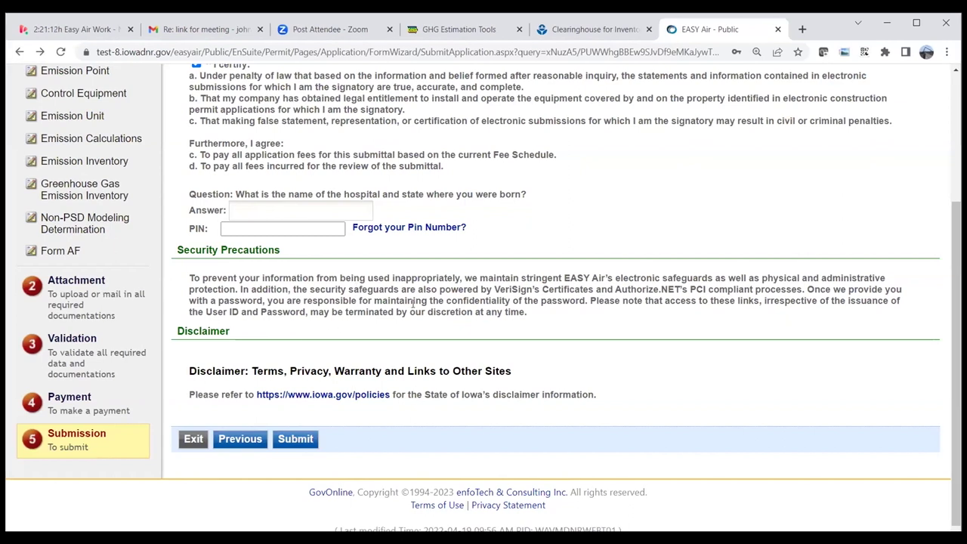
pyautogui.scroll(3, 414, 306)
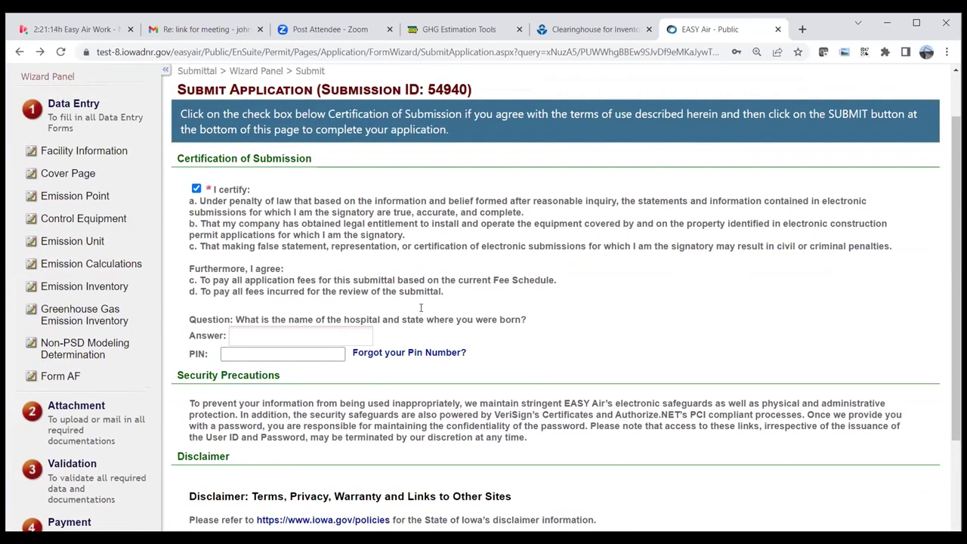
pyautogui.scroll(-3, 418, 304)
pyautogui.scroll(4, 386, 345)
pyautogui.scroll(-1, 388, 345)
pyautogui.scroll(-2, 389, 345)
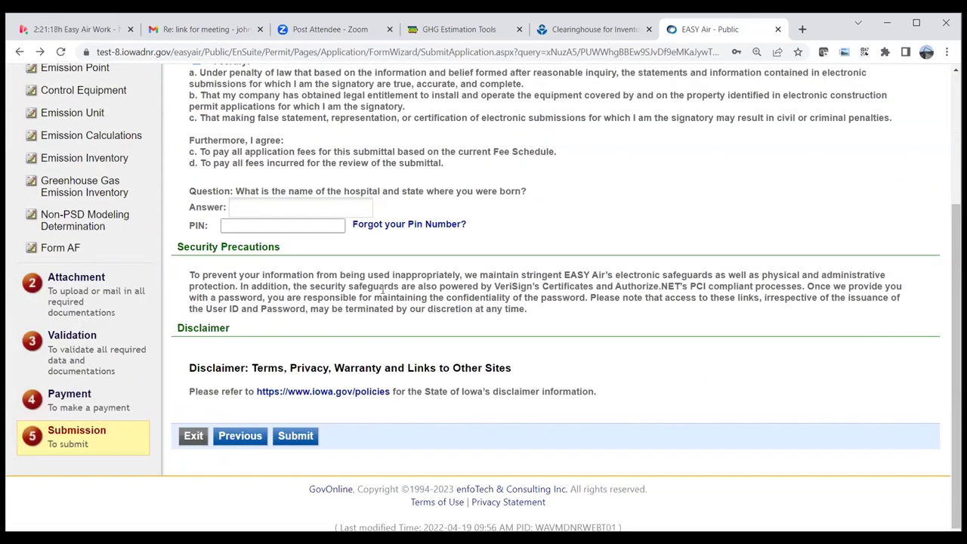
pyautogui.scroll(2, 389, 294)
pyautogui.scroll(1, 388, 295)
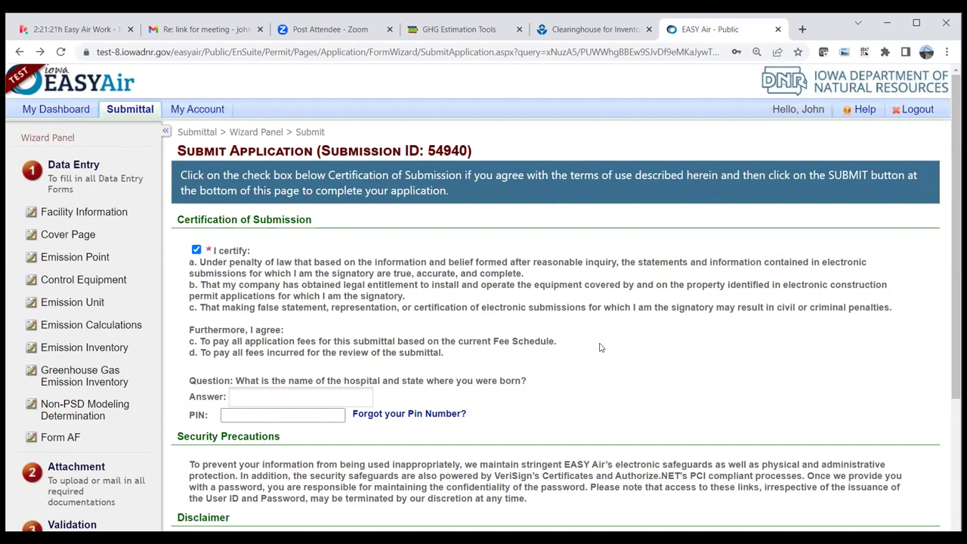
pyautogui.scroll(-5, 600, 348)
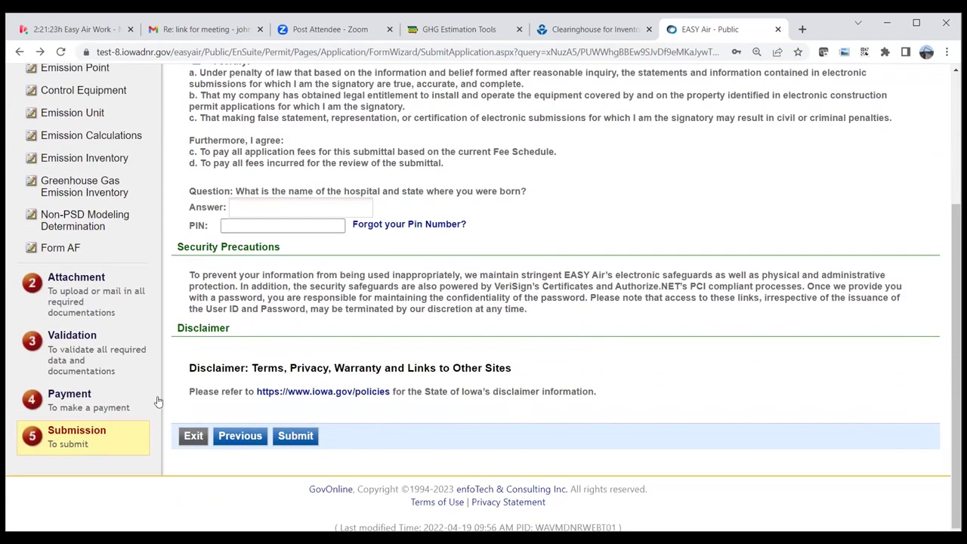
pyautogui.click(70, 341)
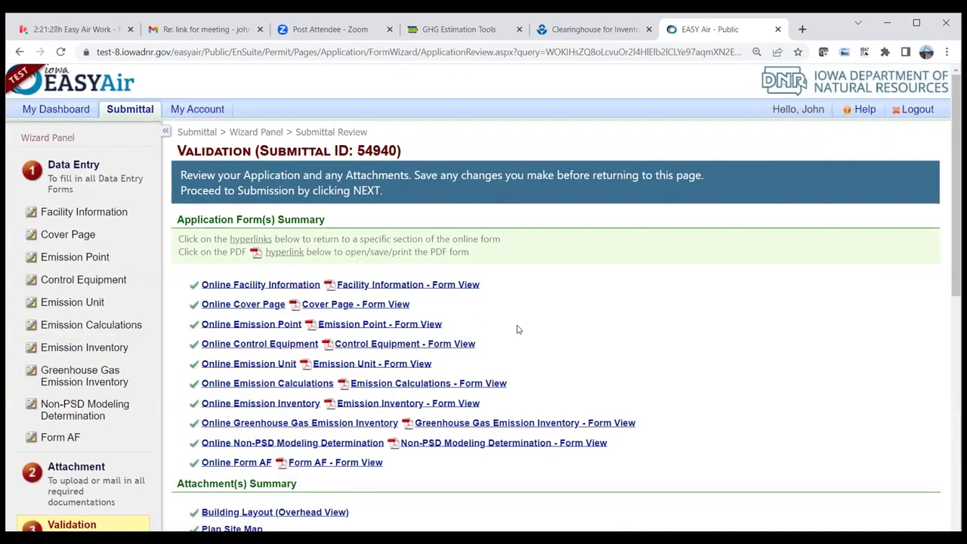
# Step: Scroll through the checked-off Validation review list and continue to the Submit Application page for Submission 54940
pyautogui.scroll(-3, 527, 334)
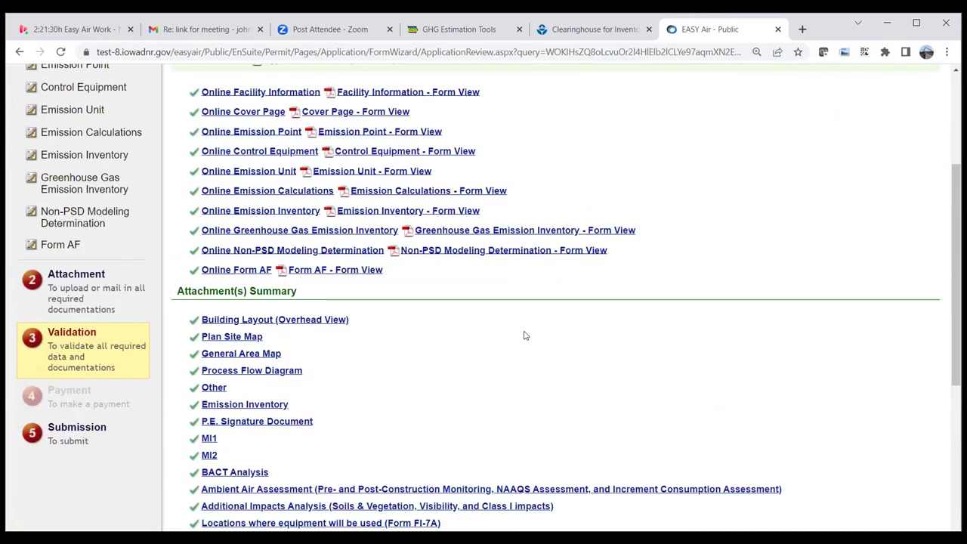
pyautogui.scroll(-5, 524, 335)
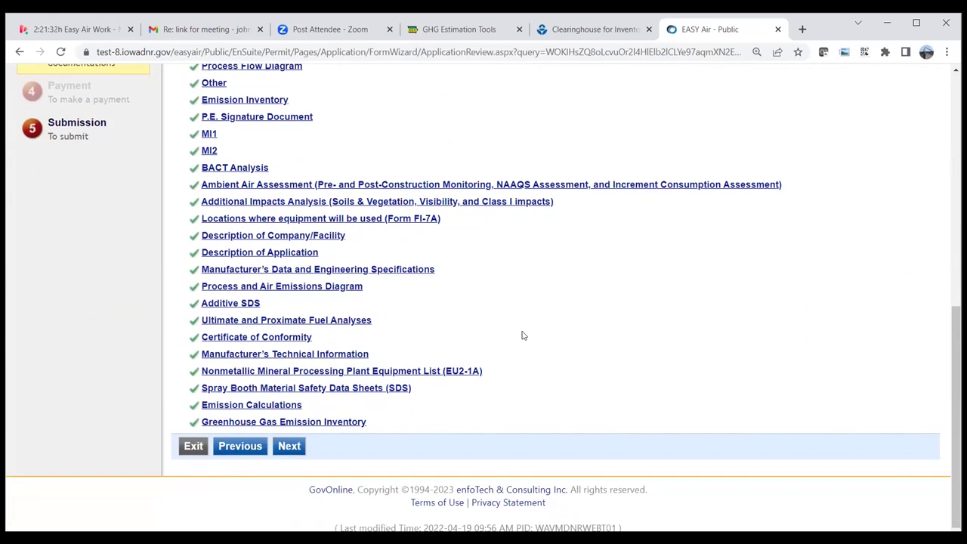
pyautogui.scroll(2, 523, 334)
pyautogui.scroll(6, 521, 338)
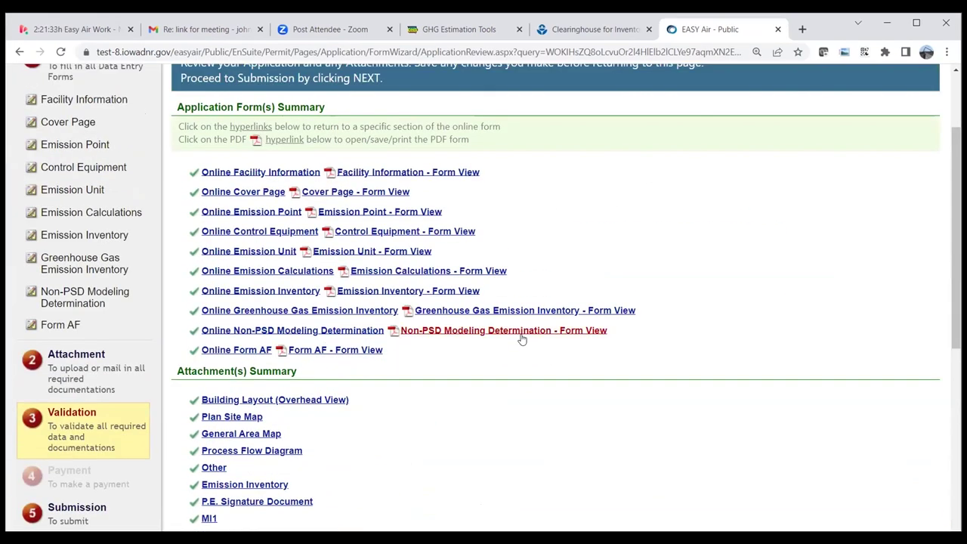
pyautogui.scroll(-3, 522, 338)
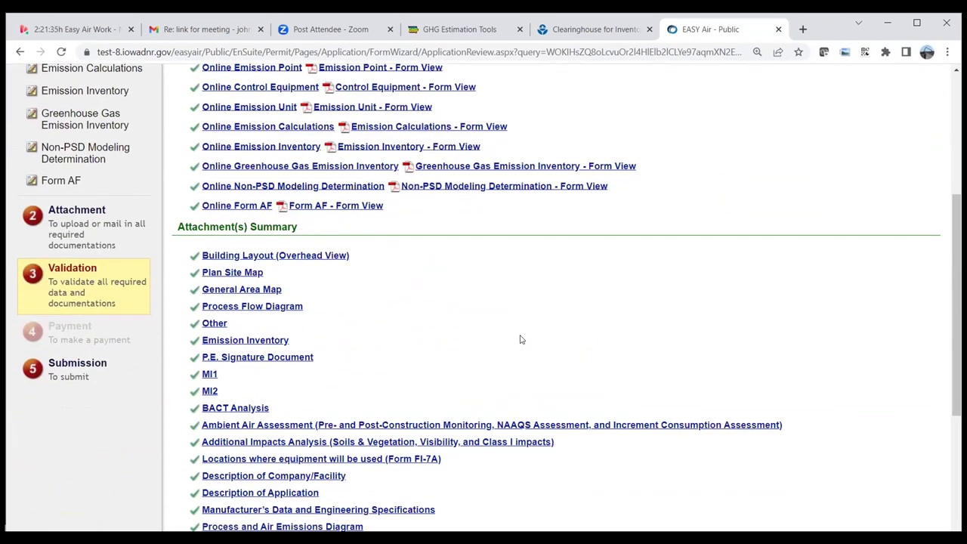
pyautogui.scroll(-3, 521, 336)
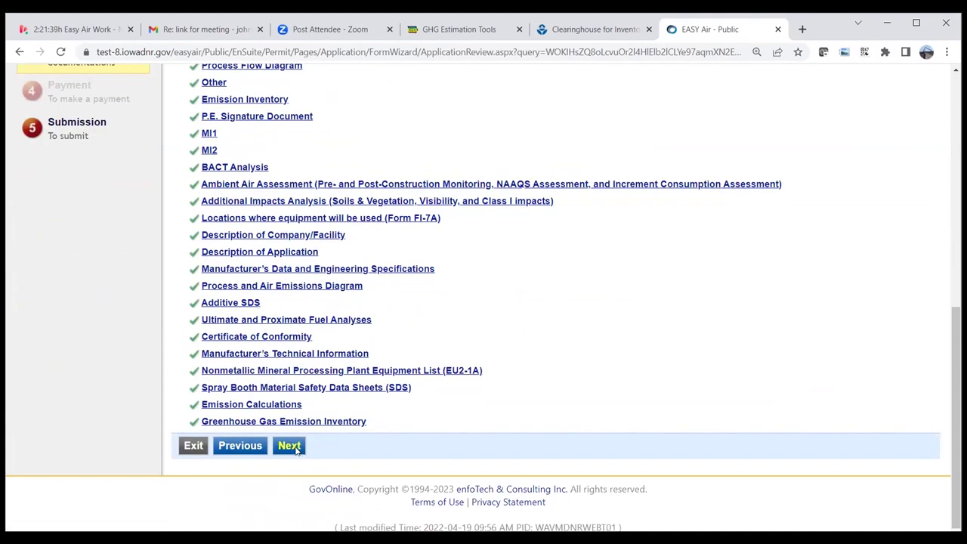
pyautogui.click(290, 446)
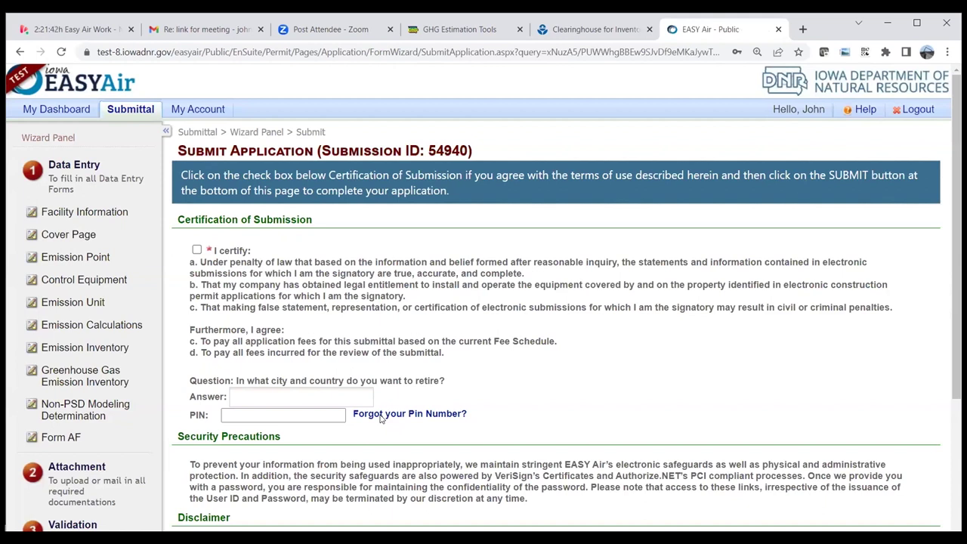
# Step: Open Submittal > Track Submissions to see Submittal 54940 awaiting payment processing
pyautogui.scroll(-2, 381, 419)
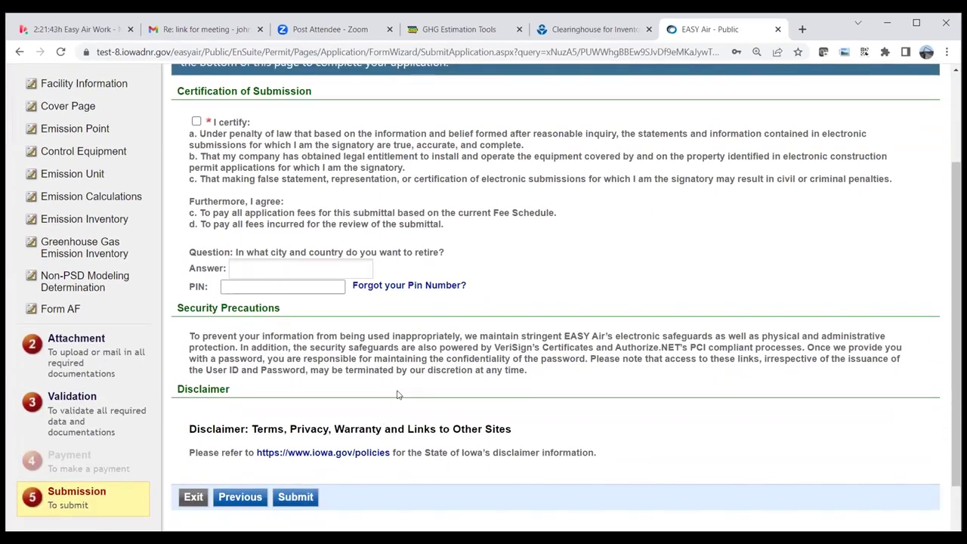
pyautogui.scroll(2, 399, 395)
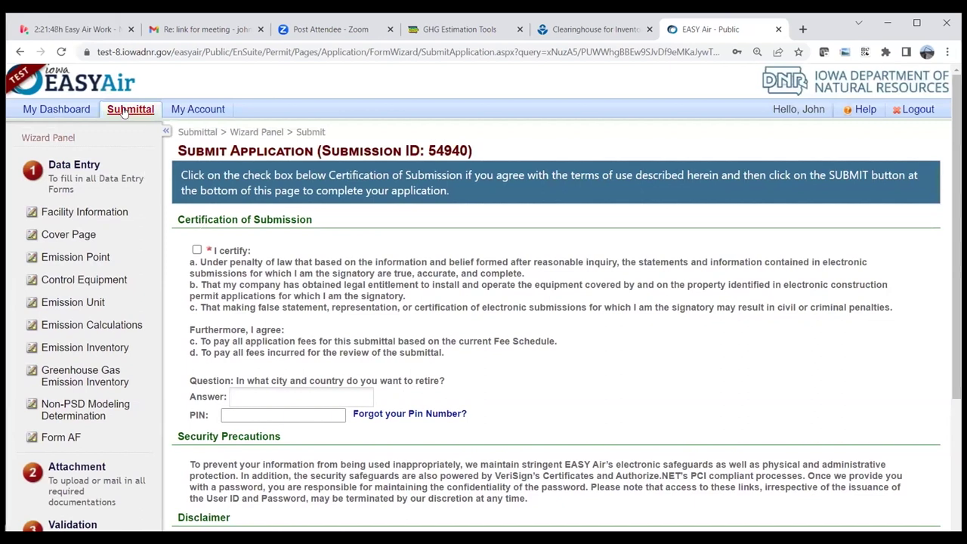
pyautogui.moveTo(123, 112)
pyautogui.click(186, 371)
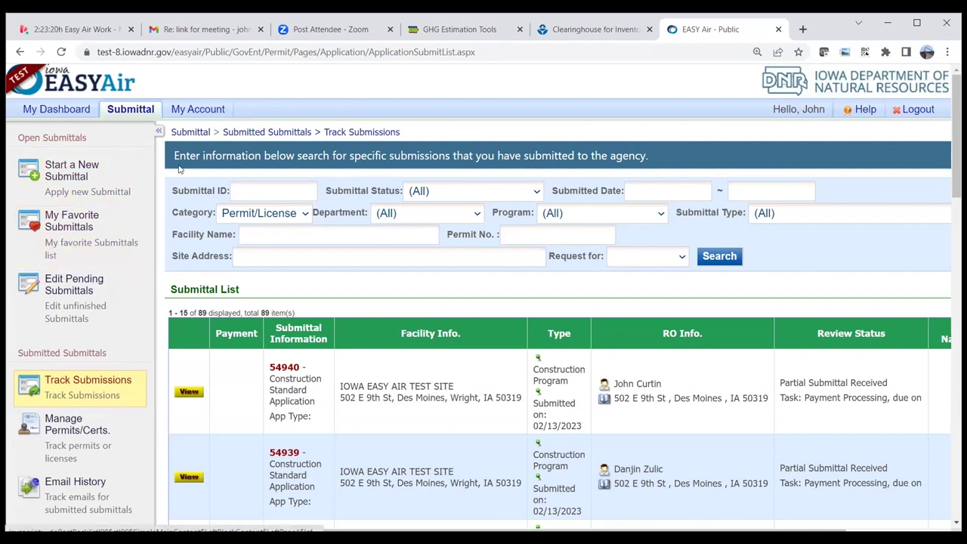
# Step: Reload Track Submissions via My Dashboard and the Submittal menu so Submittal 54940 offers payment
pyautogui.click(61, 109)
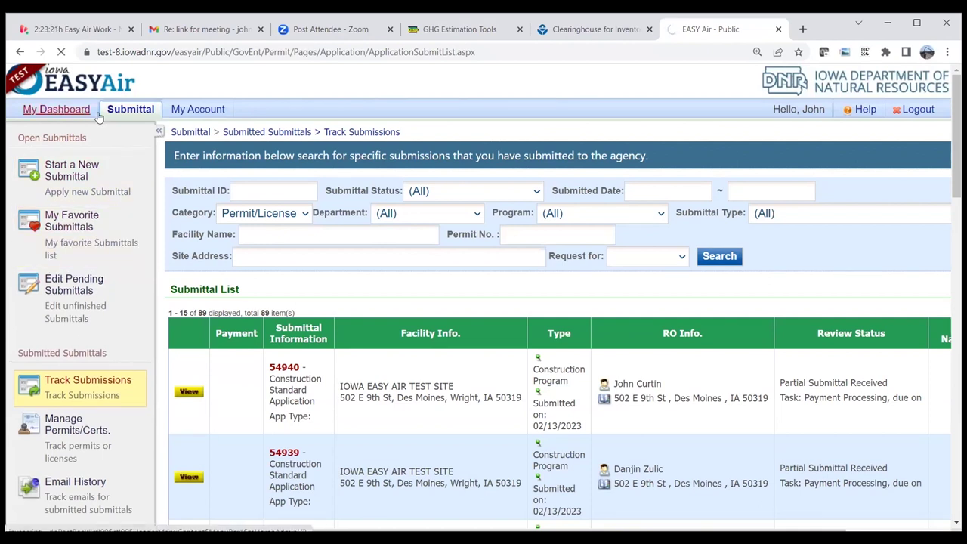
pyautogui.moveTo(119, 112)
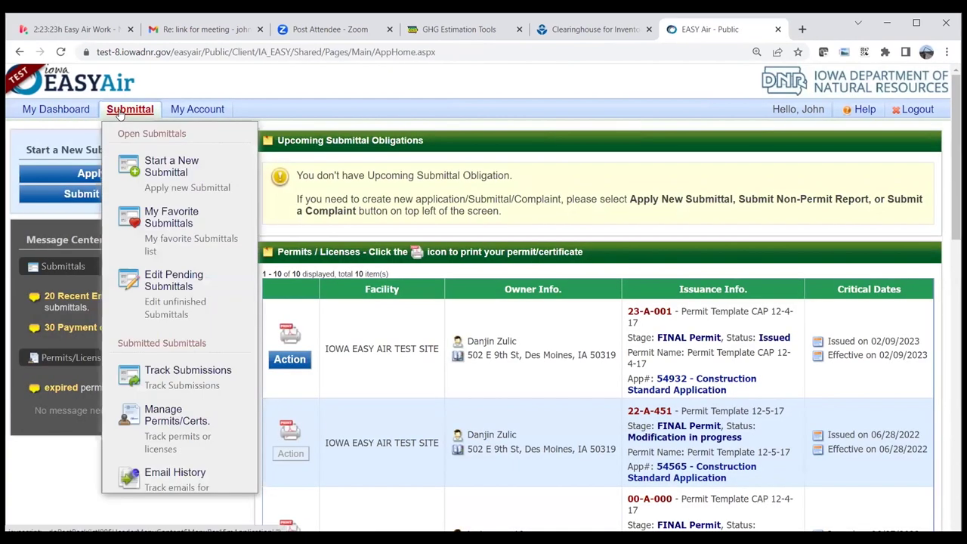
pyautogui.click(178, 379)
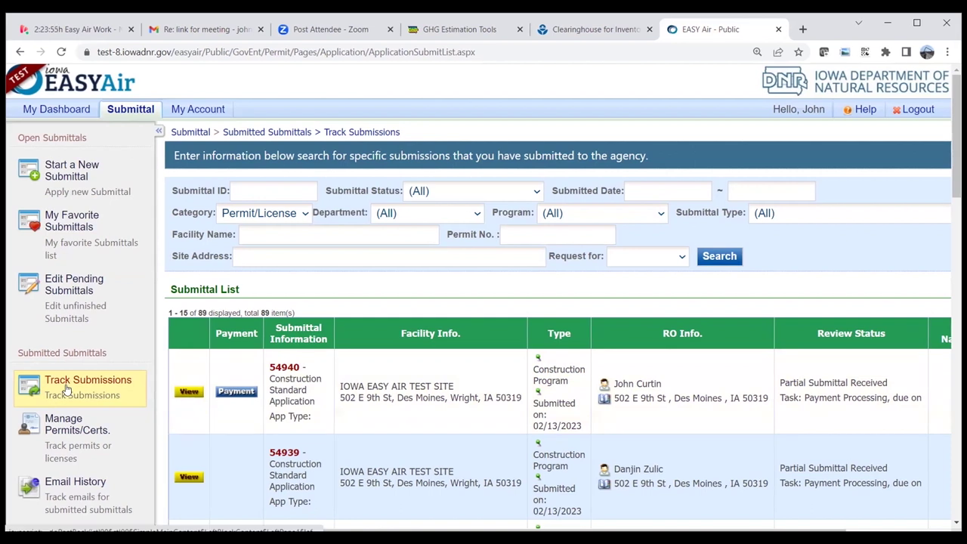
# Step: Choose Online Checkout to pay the $385.00 construction fee and proceed to payment
pyautogui.click(230, 399)
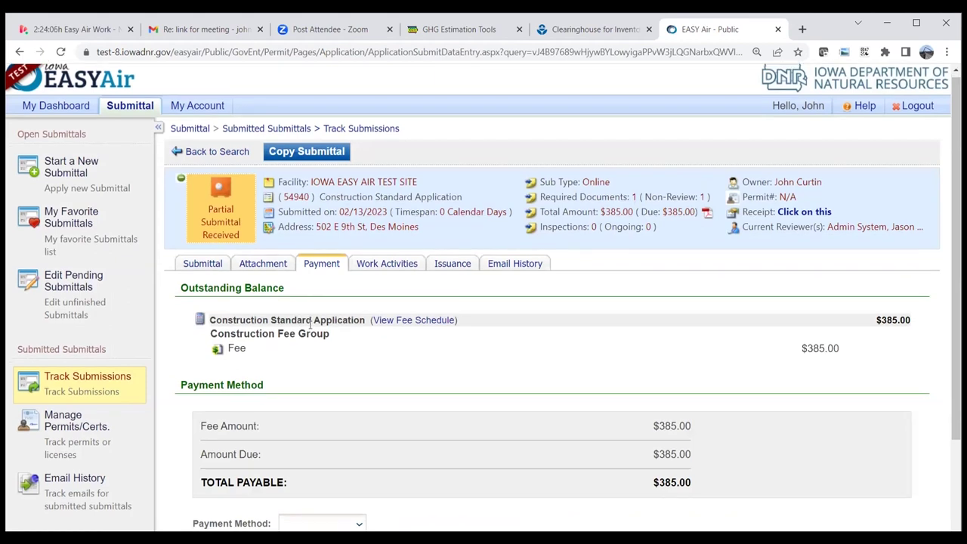
pyautogui.scroll(-3, 310, 324)
pyautogui.click(360, 410)
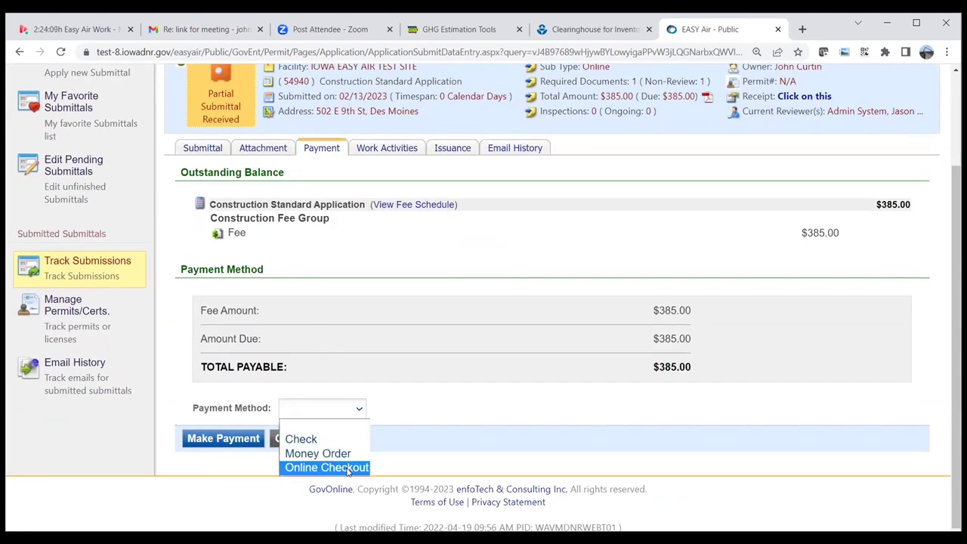
pyautogui.click(348, 470)
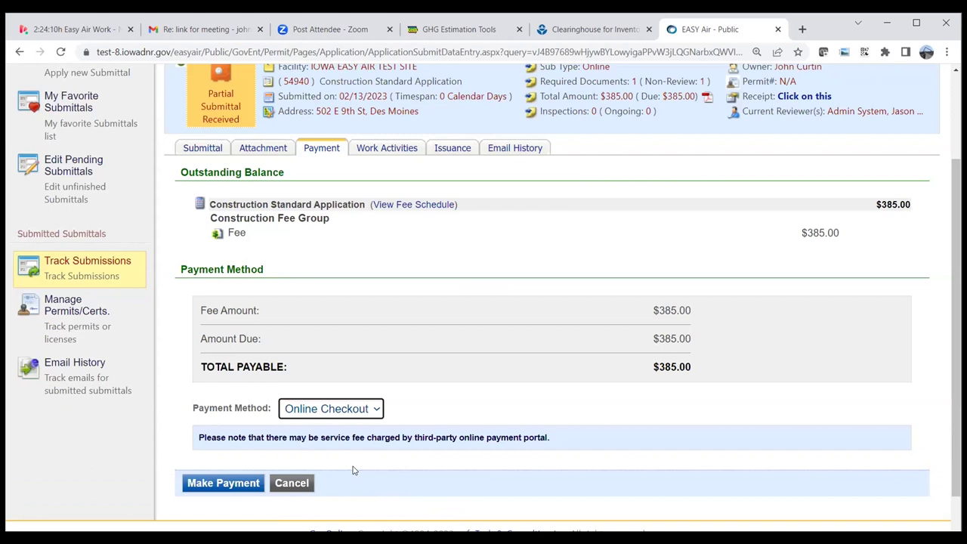
pyautogui.click(214, 485)
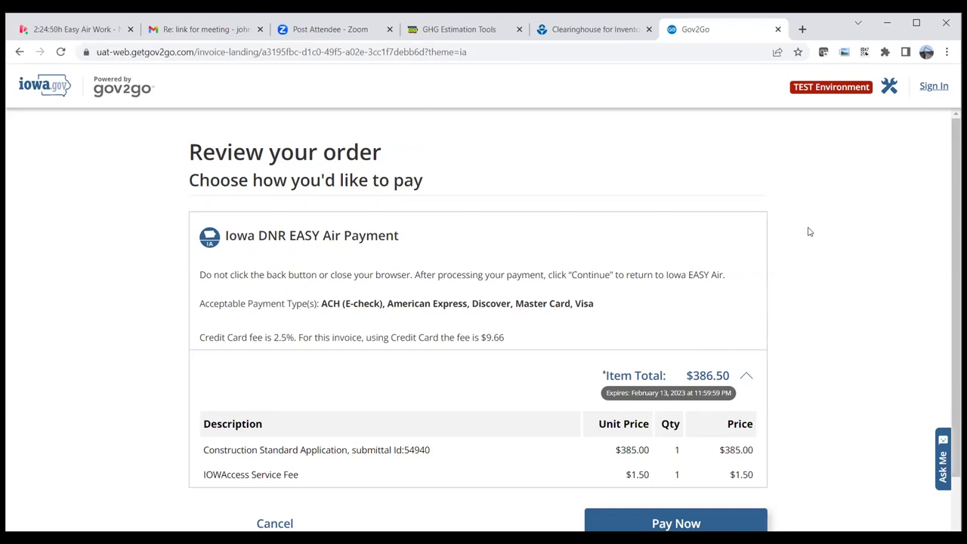
# Step: Review the $386.50 order, including the $1.50 IOWAccess fee, and accept it with Pay Now
pyautogui.scroll(-1, 809, 232)
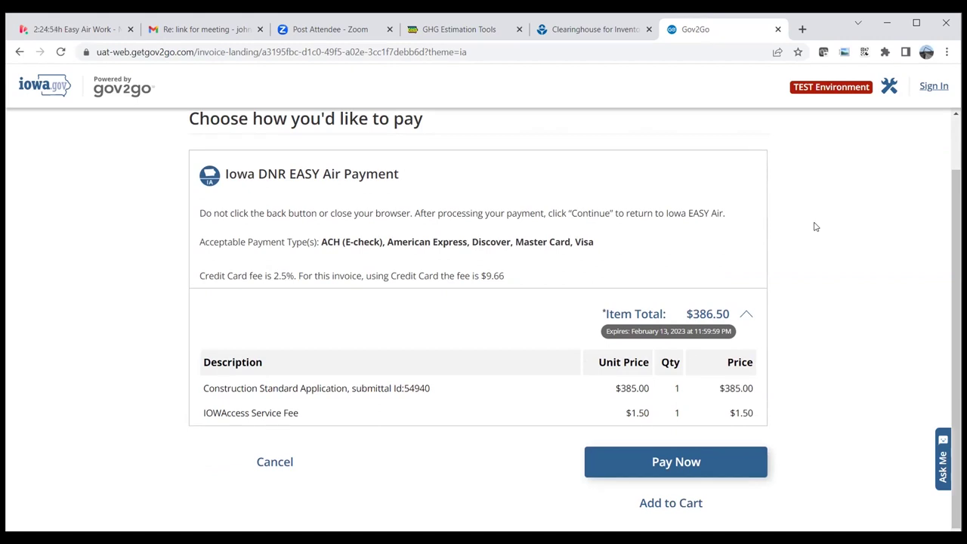
pyautogui.scroll(1, 816, 227)
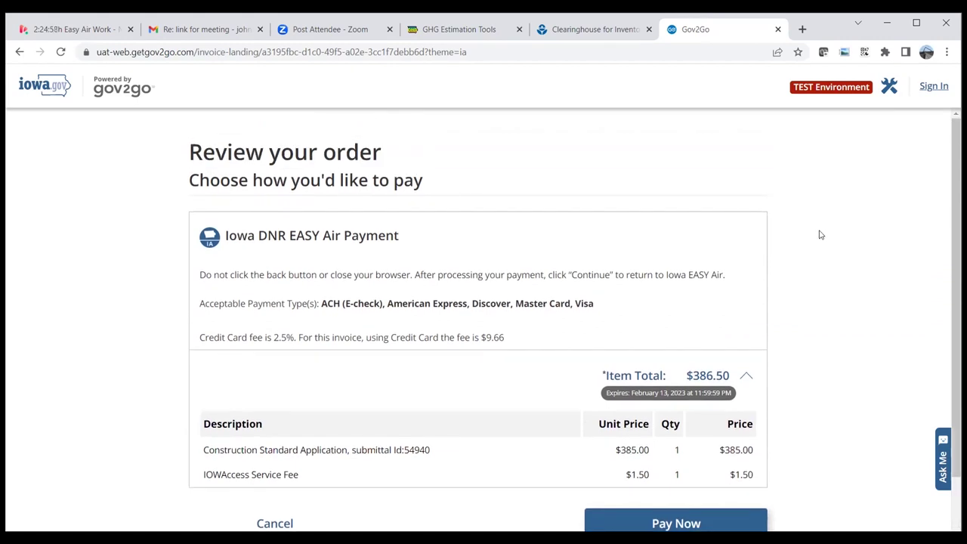
pyautogui.scroll(-1, 822, 233)
pyautogui.scroll(-1, 822, 234)
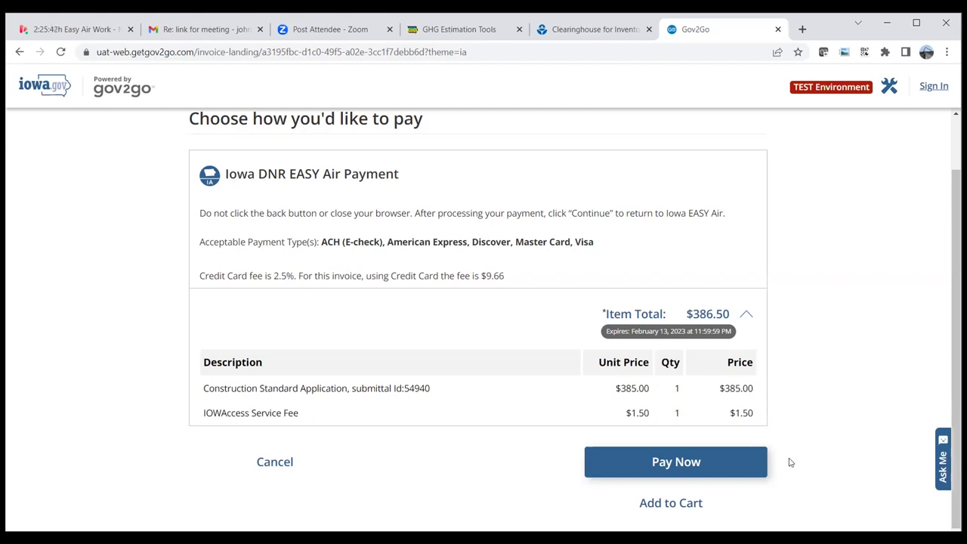
pyautogui.click(741, 468)
# Step: Choose a one-time Credit/Debit card payment
pyautogui.scroll(-3, 715, 412)
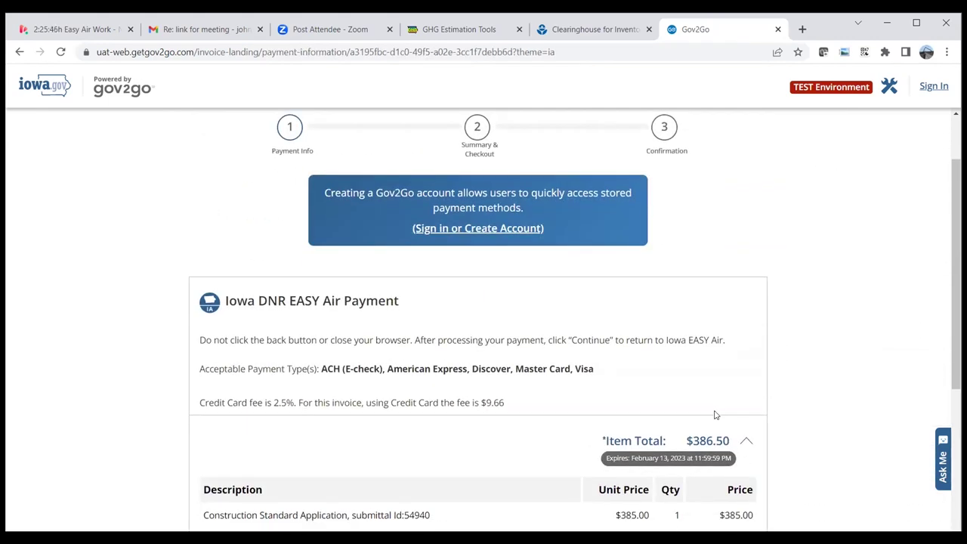
pyautogui.scroll(-1, 715, 415)
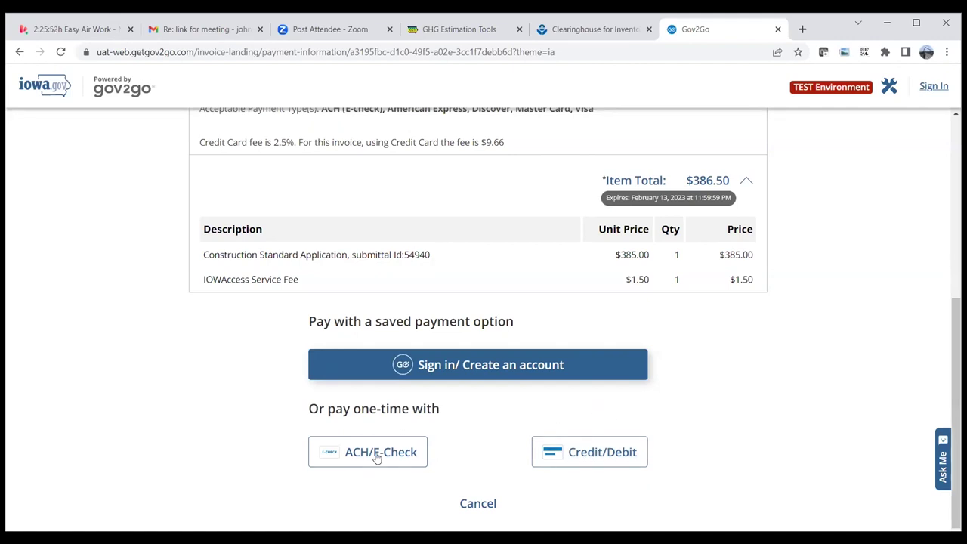
pyautogui.click(615, 456)
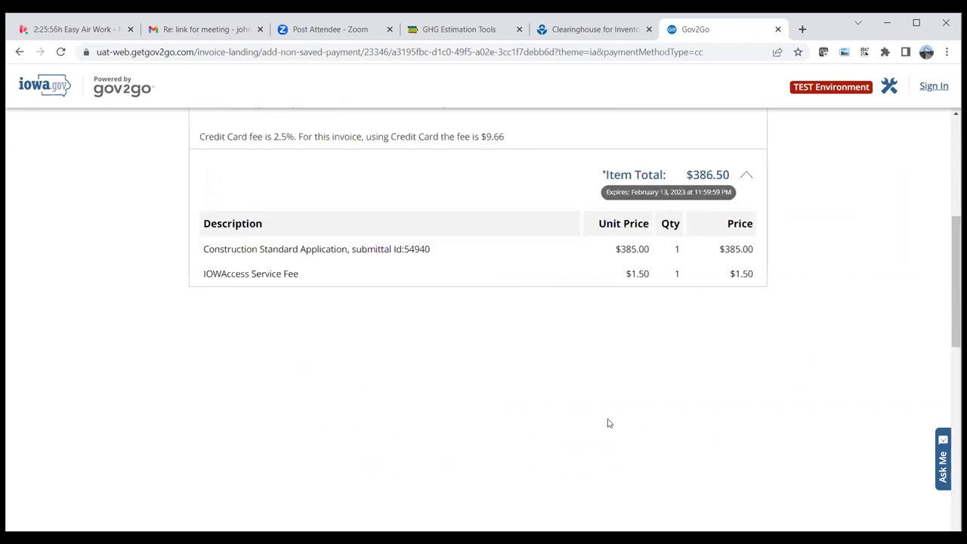
# Step: Enter the cardholder's name and fill the billing address from the saved suggestion
pyautogui.scroll(-2, 300, 339)
pyautogui.click(272, 310)
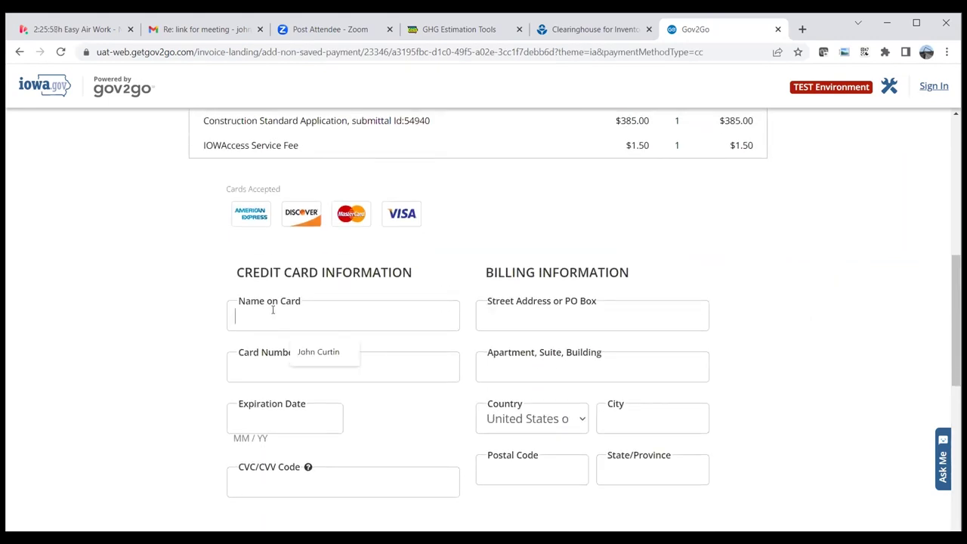
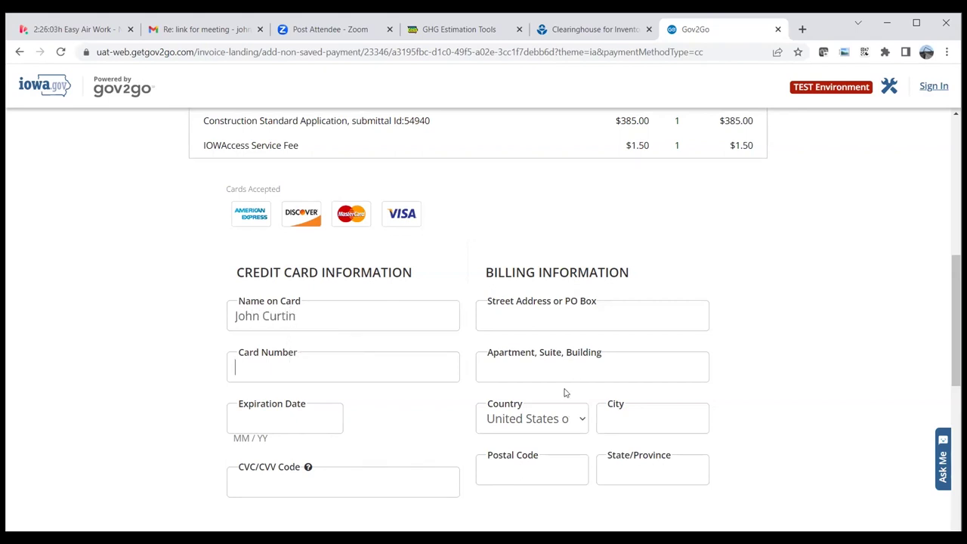
pyautogui.click(526, 313)
pyautogui.click(572, 355)
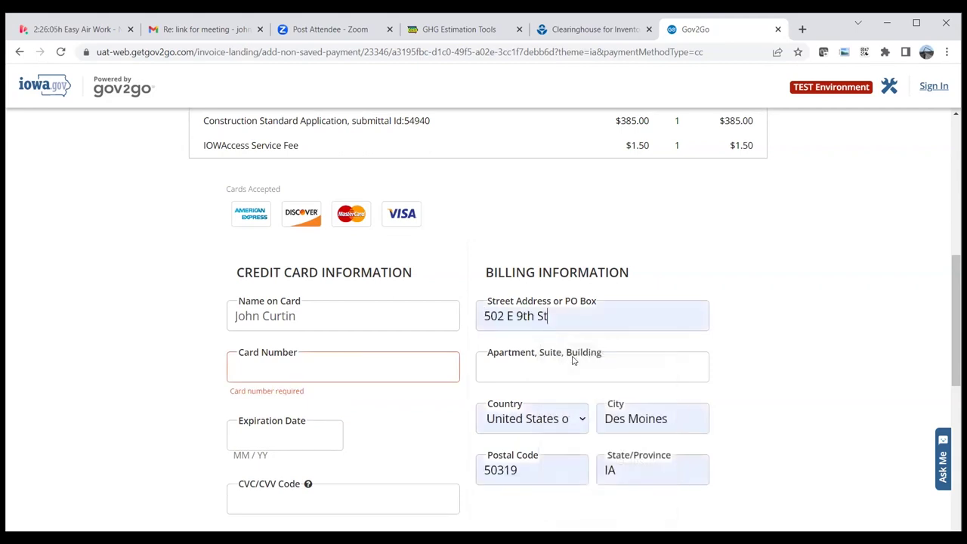
# Step: Enter the card number, expiration date and security code, then continue to the payment summary
pyautogui.click(298, 367)
pyautogui.write('4111 1111 1111 1111')
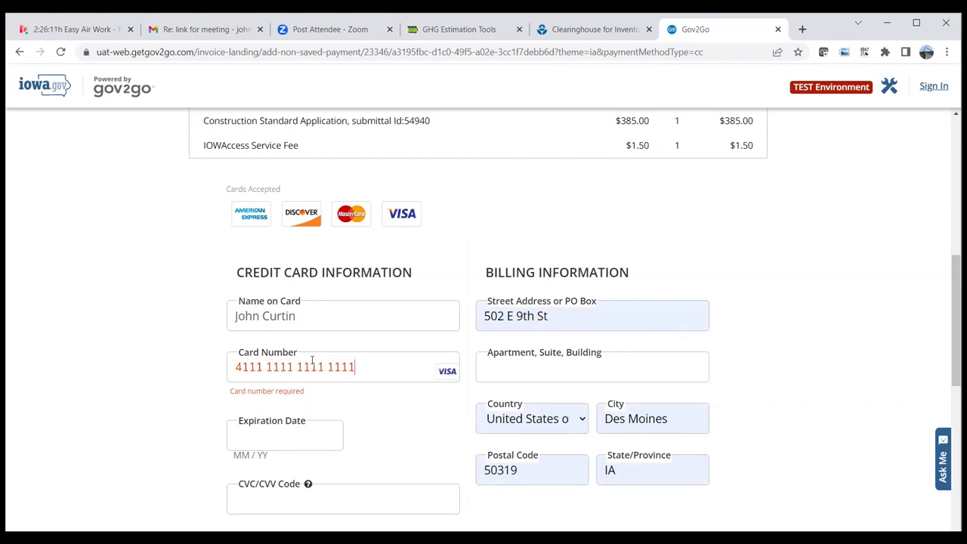
pyautogui.click(243, 435)
pyautogui.write('12/')
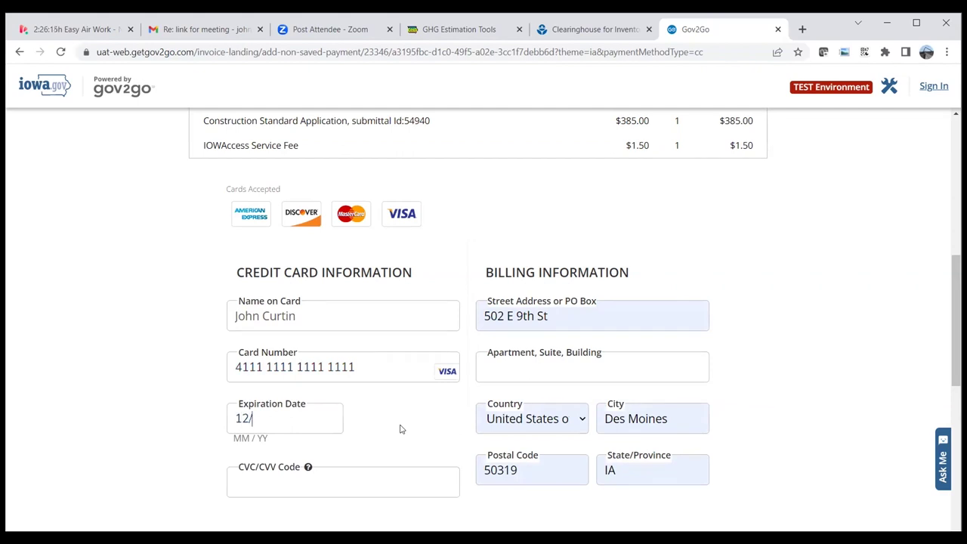
pyautogui.write('24')
pyautogui.press('BackSpace')
pyautogui.write('5')
pyautogui.click(294, 487)
pyautogui.write('123')
pyautogui.scroll(-3, 719, 382)
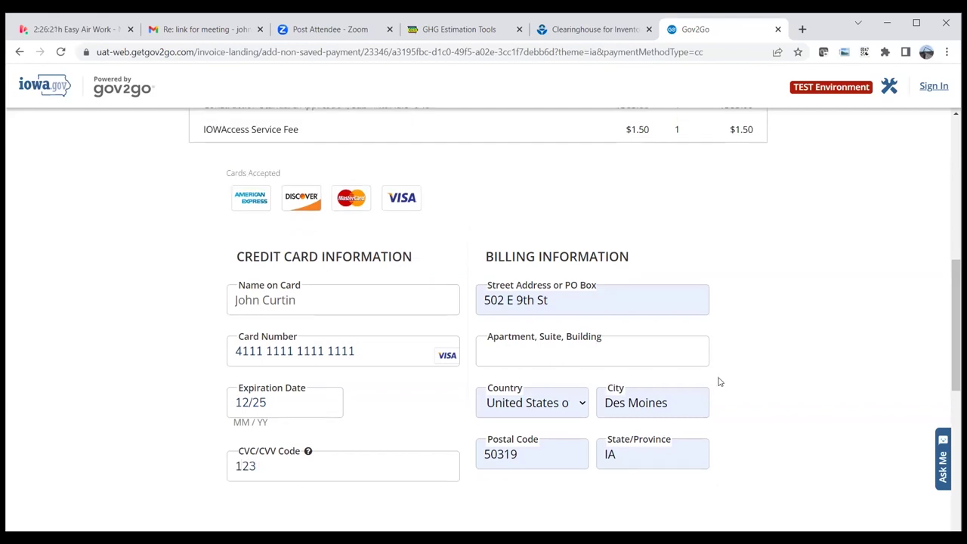
pyautogui.click(684, 318)
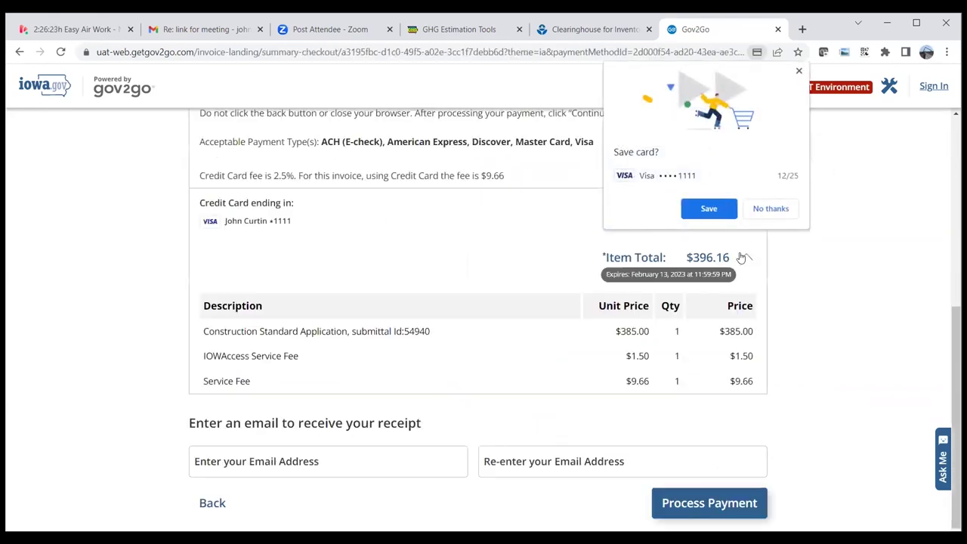
# Step: Enter the receipt email address in the first email field
pyautogui.scroll(1, 794, 233)
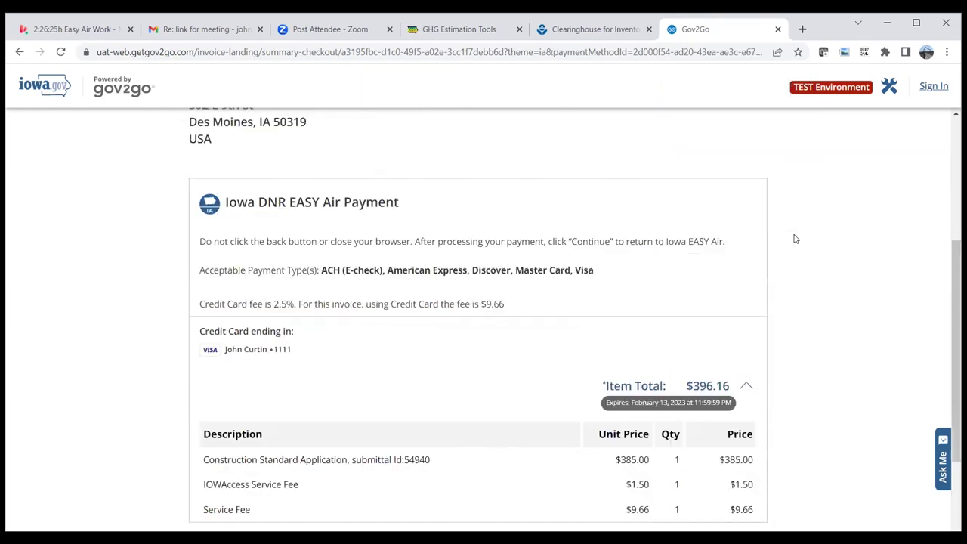
pyautogui.scroll(-1, 795, 239)
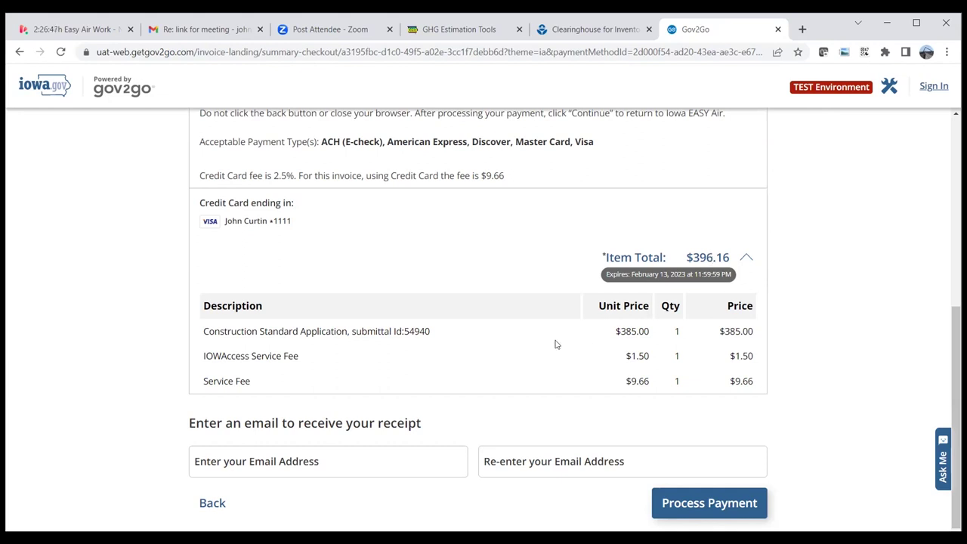
pyautogui.click(310, 464)
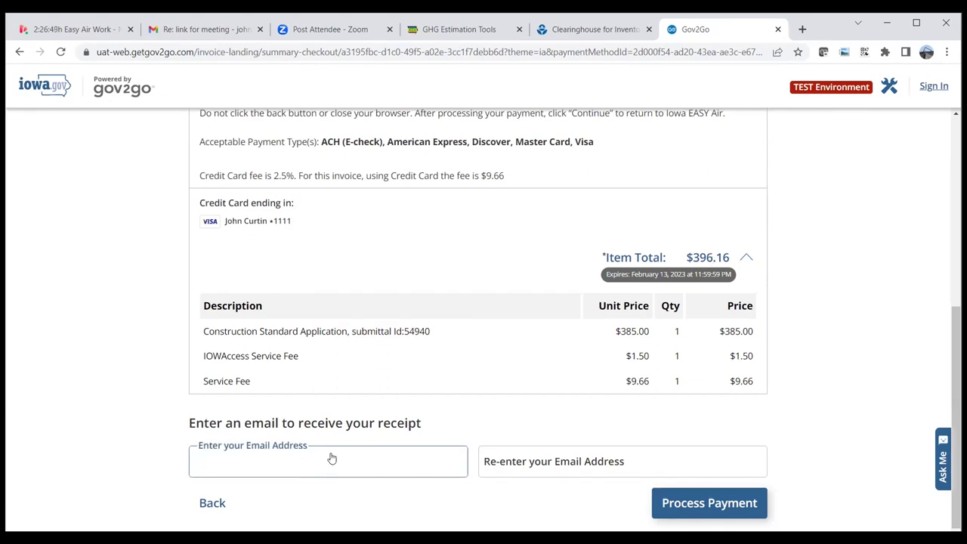
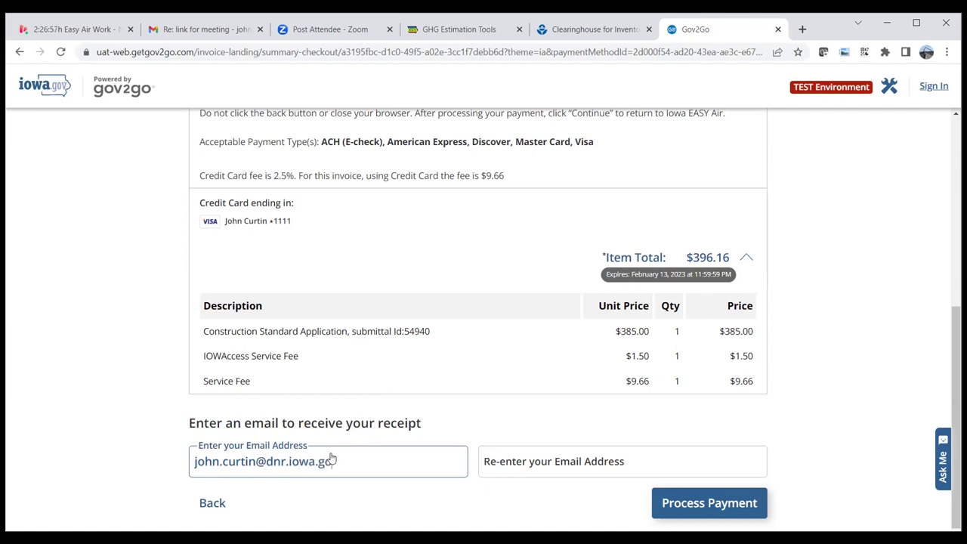
pyautogui.scroll(1, 557, 479)
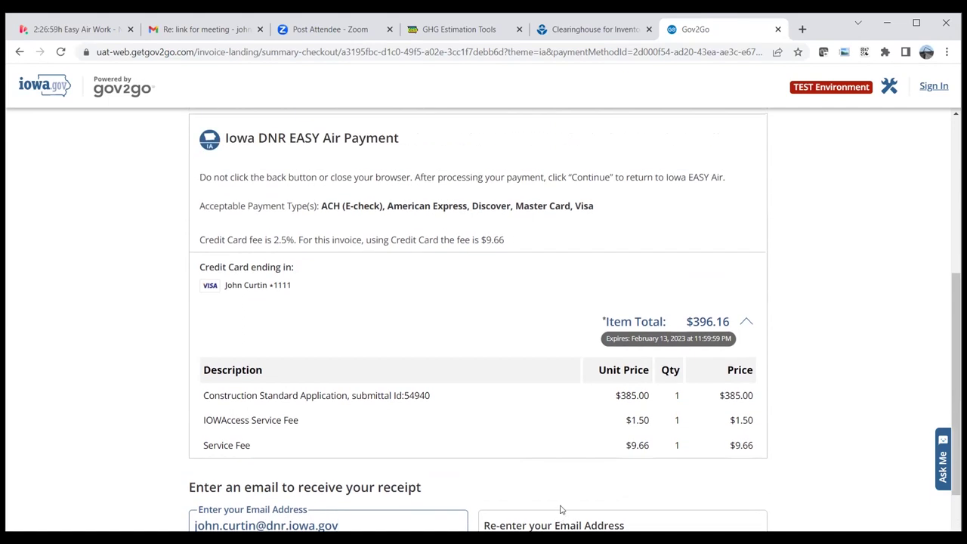
pyautogui.scroll(-1, 544, 468)
# Step: Confirm the receipt email, process the $396.16 payment, and continue from the confirmation page
pyautogui.click(534, 465)
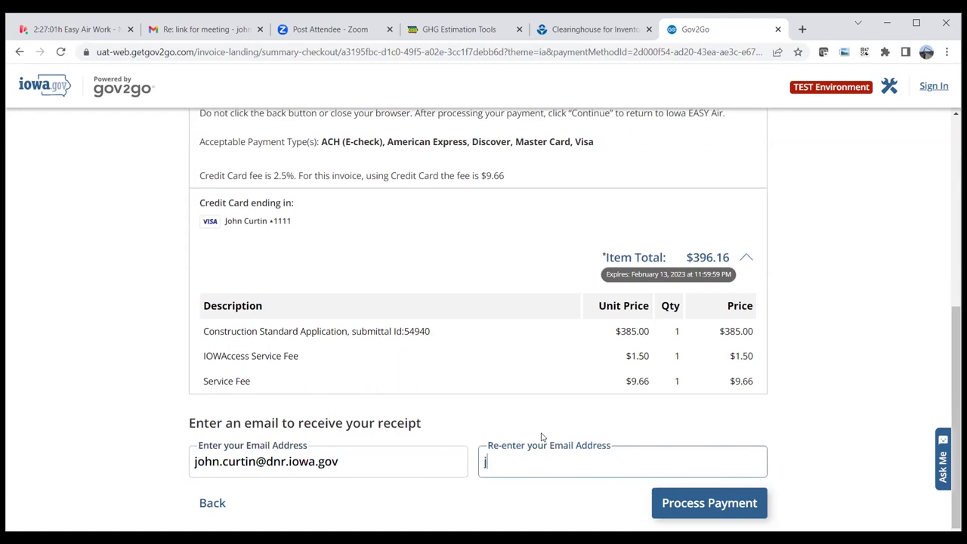
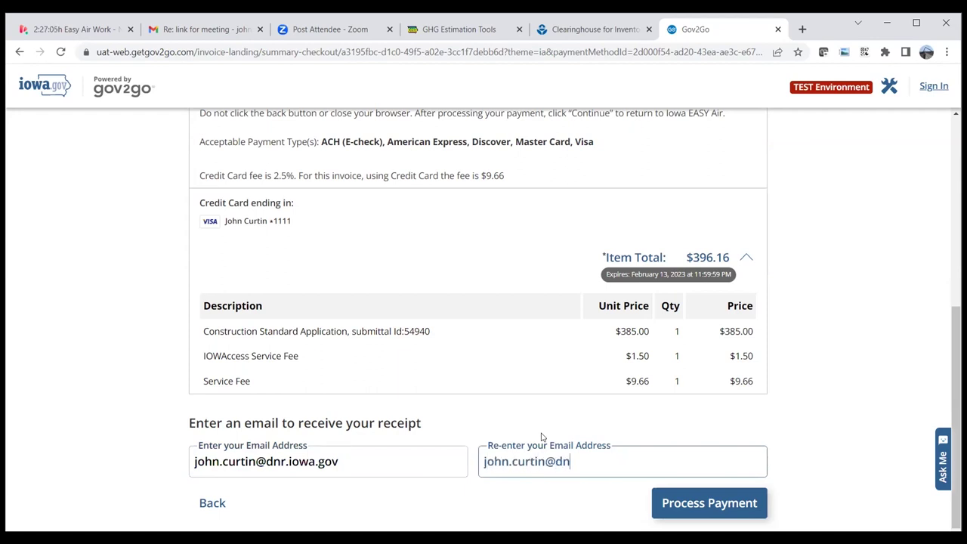
pyautogui.click(669, 503)
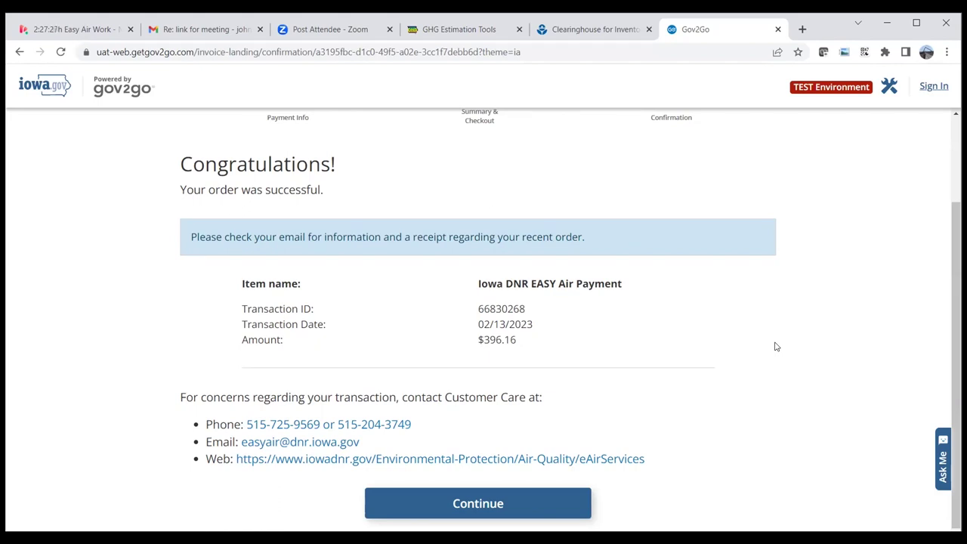
pyautogui.click(538, 510)
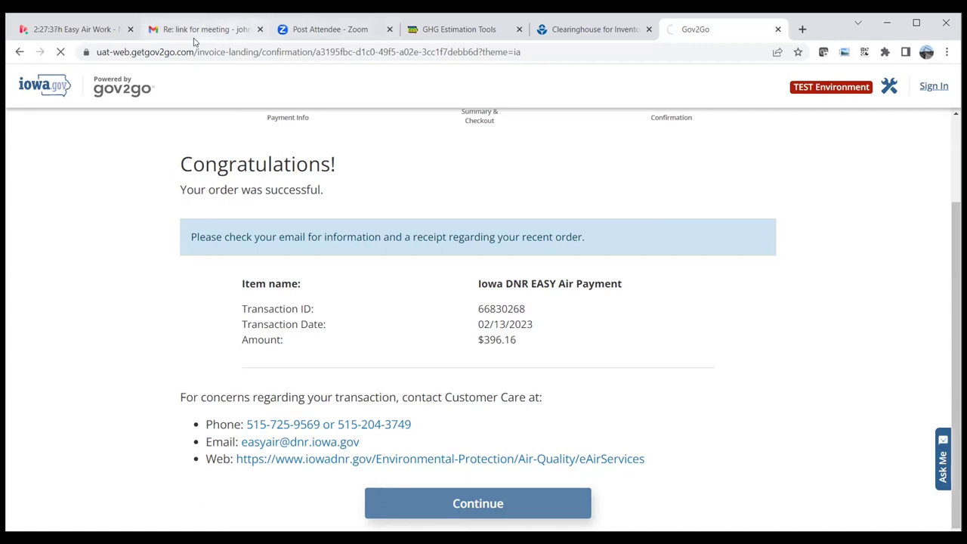
# Step: Check the Gmail inbox, then return to EASY Air's Payment tab showing $396.16 Paid Successfully
pyautogui.moveTo(182, 34)
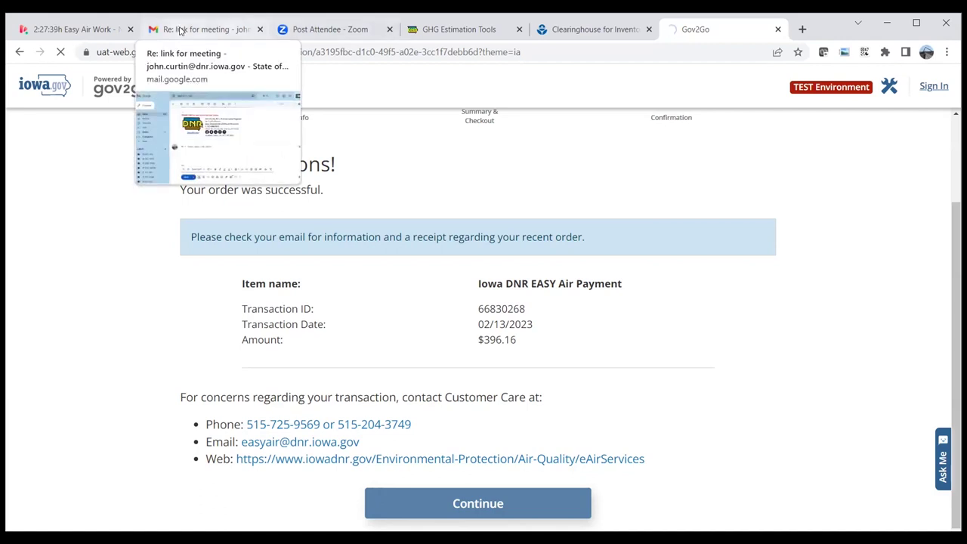
pyautogui.click(181, 31)
pyautogui.click(248, 129)
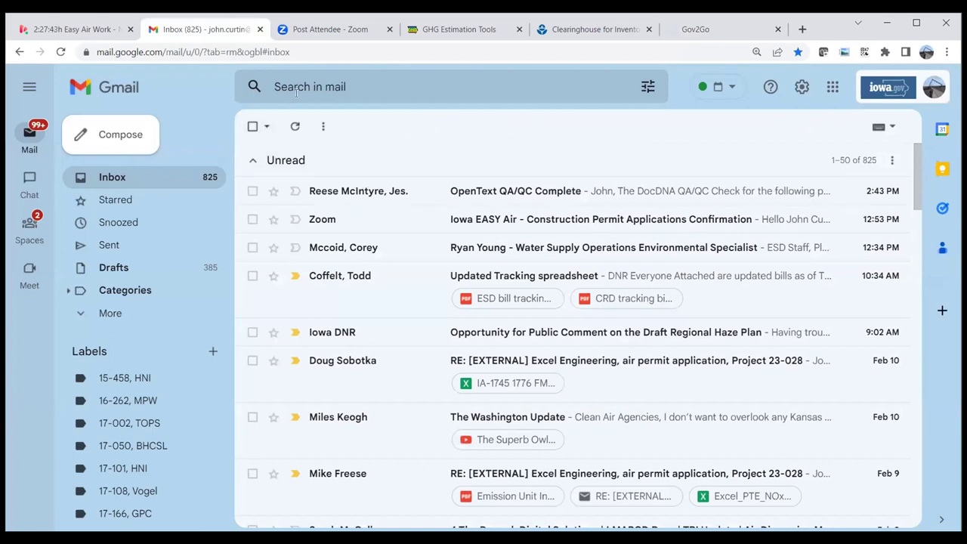
pyautogui.click(699, 31)
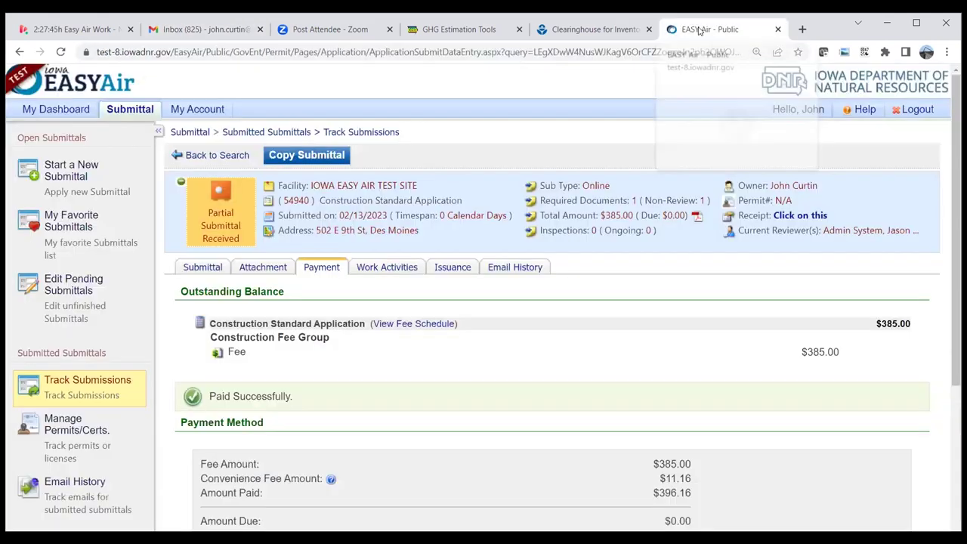
# Step: Review the Payment tab and refresh the Gmail inbox for a payment receipt
pyautogui.scroll(-3, 467, 311)
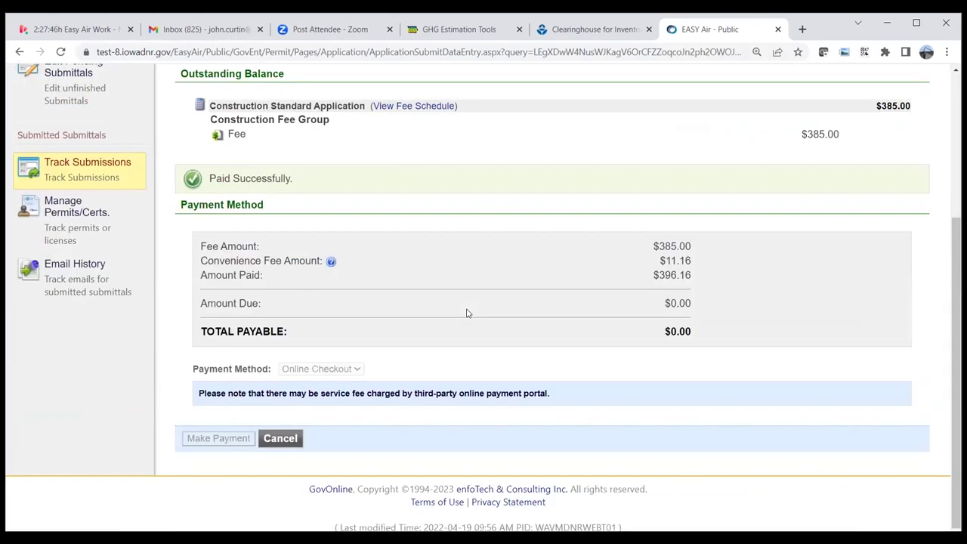
pyautogui.scroll(1, 465, 310)
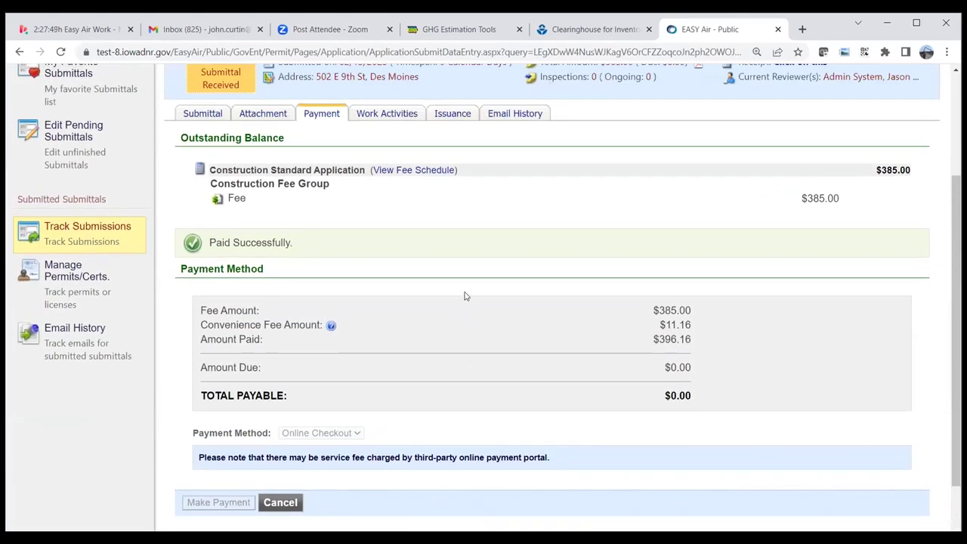
pyautogui.scroll(-1, 465, 296)
pyautogui.scroll(3, 465, 296)
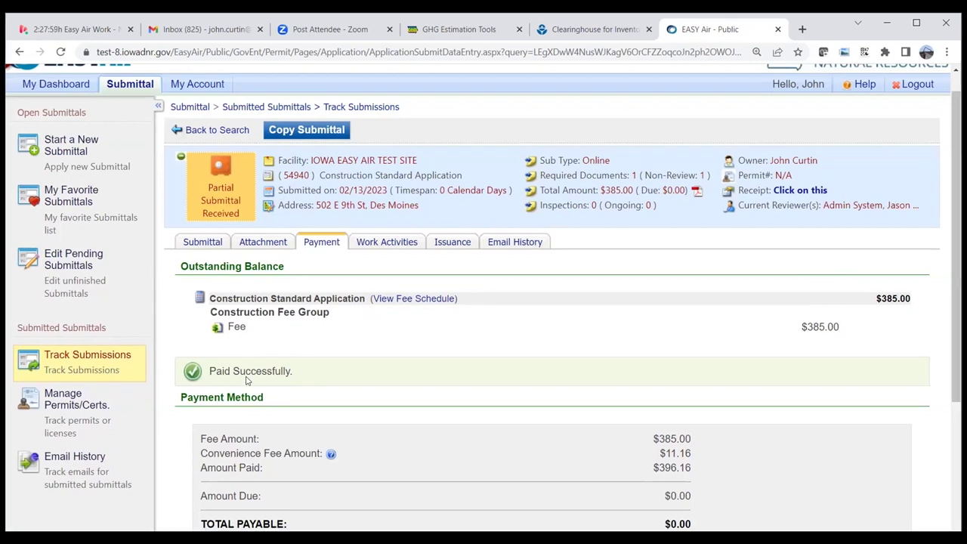
pyautogui.scroll(-2, 481, 355)
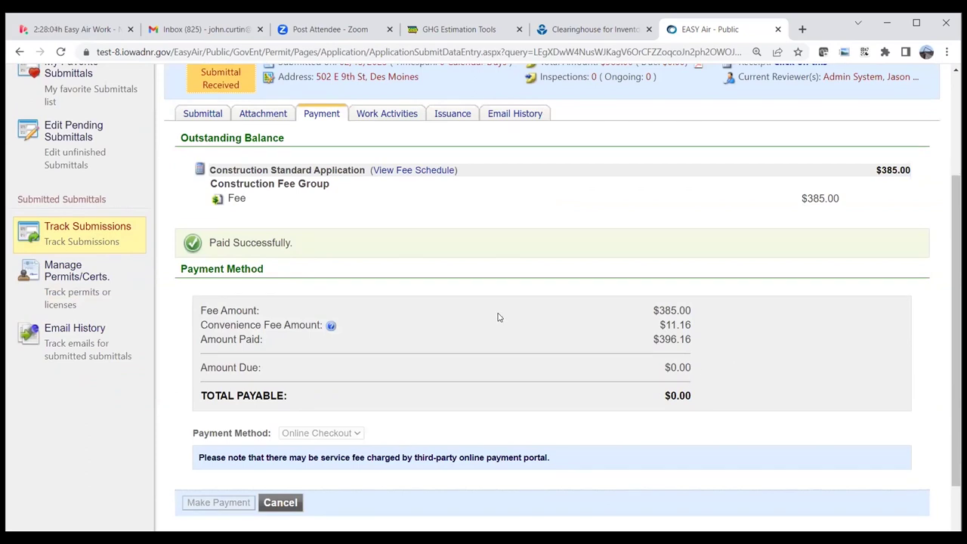
pyautogui.scroll(2, 498, 317)
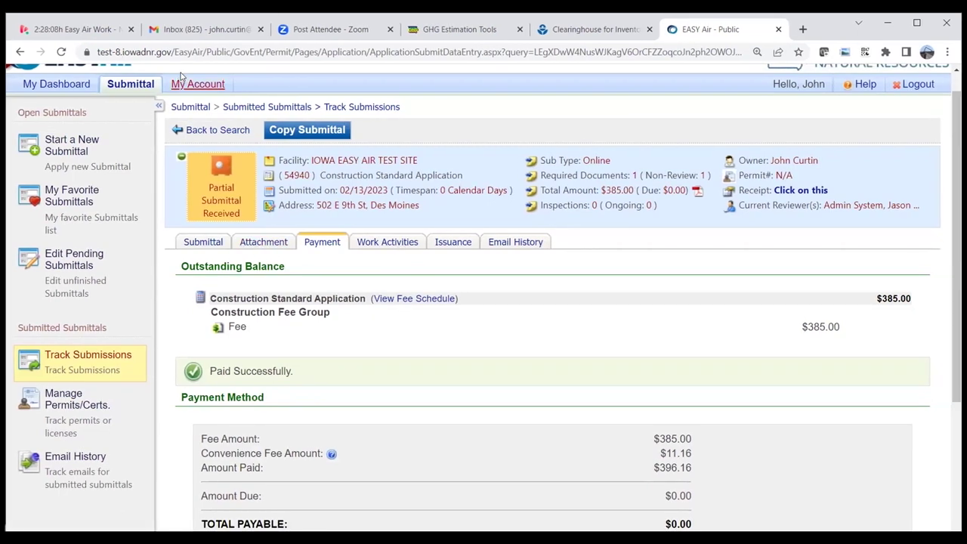
pyautogui.click(166, 29)
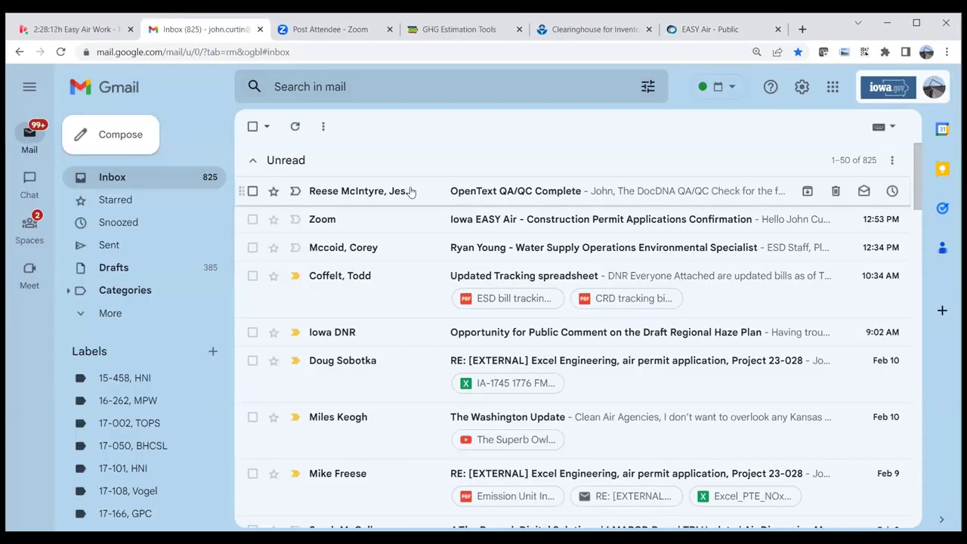
pyautogui.click(295, 127)
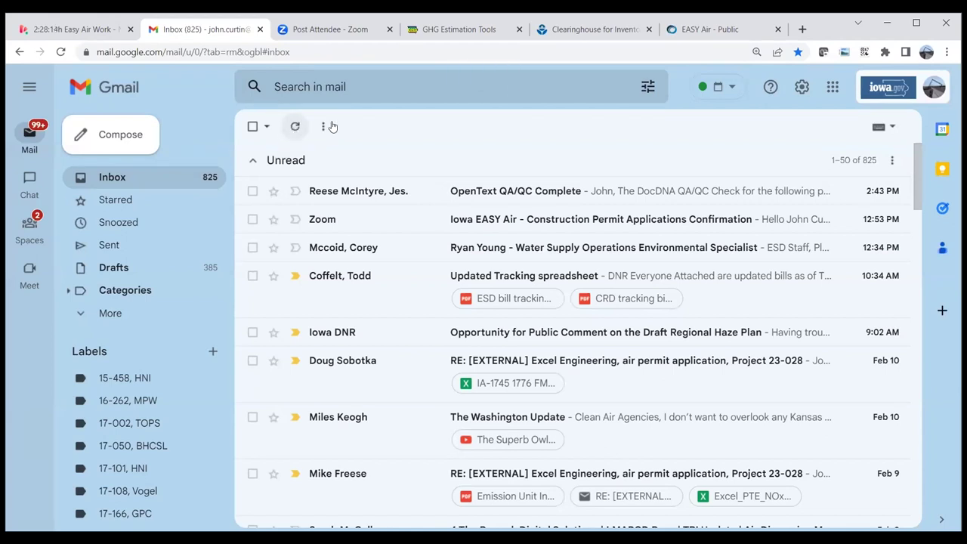
pyautogui.click(684, 32)
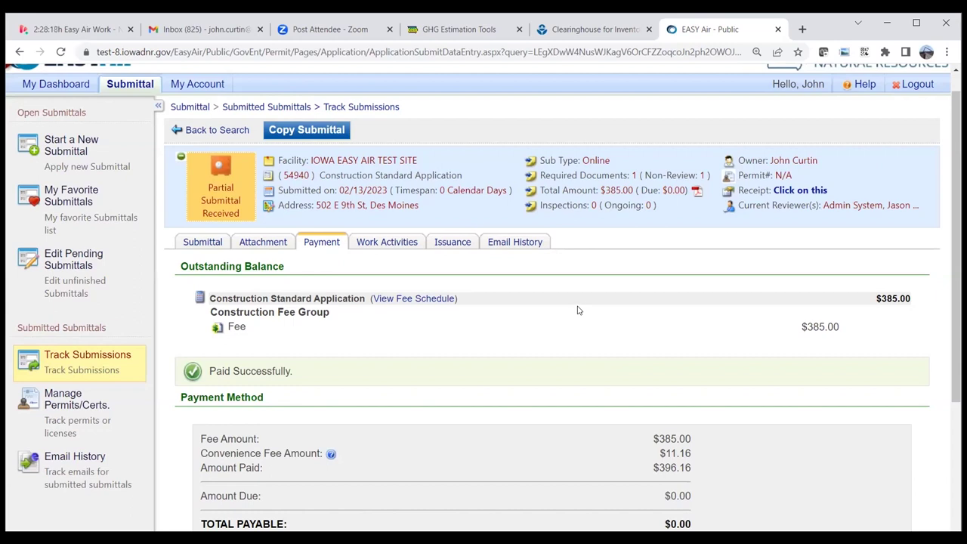
# Step: Open the submittal's payment receipt, view its basic application information, then go to Track Submissions
pyautogui.scroll(1, 548, 321)
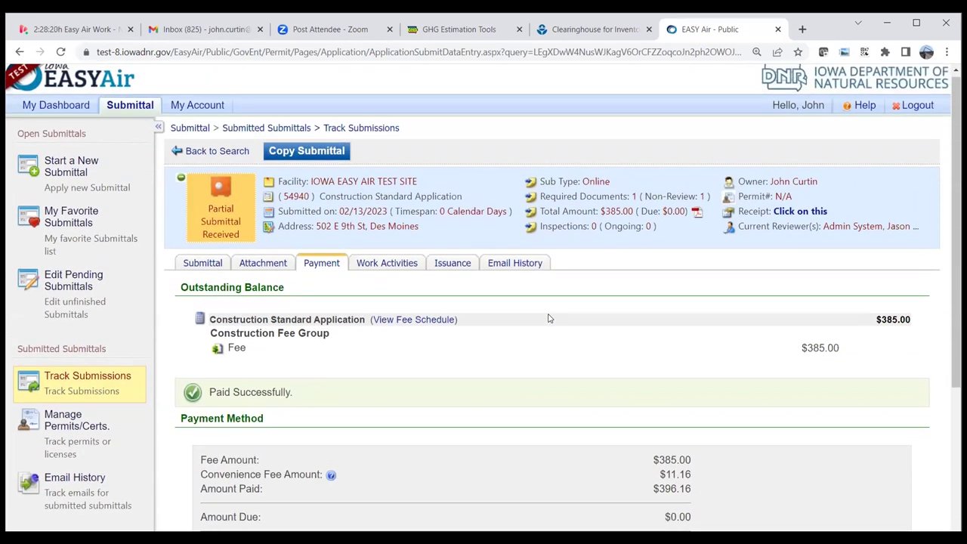
pyautogui.click(784, 219)
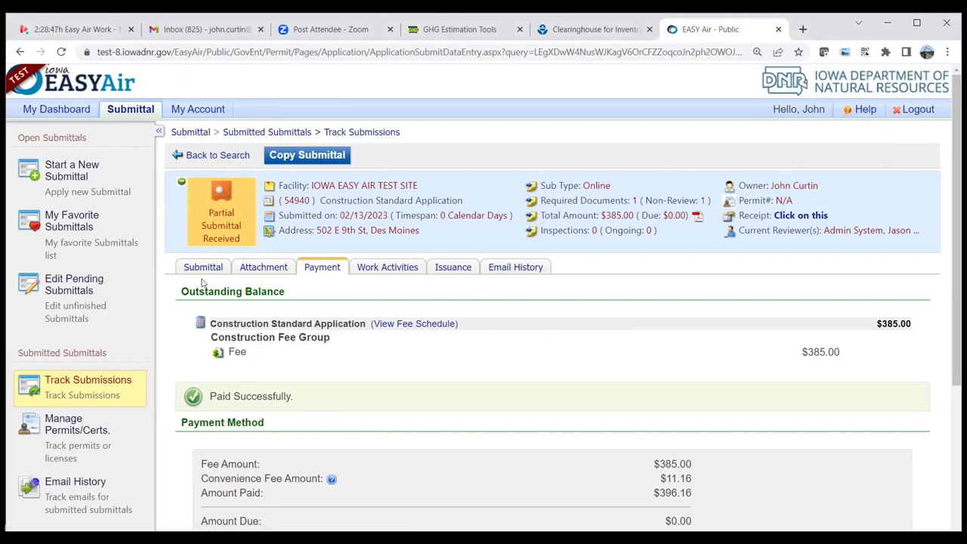
pyautogui.click(203, 269)
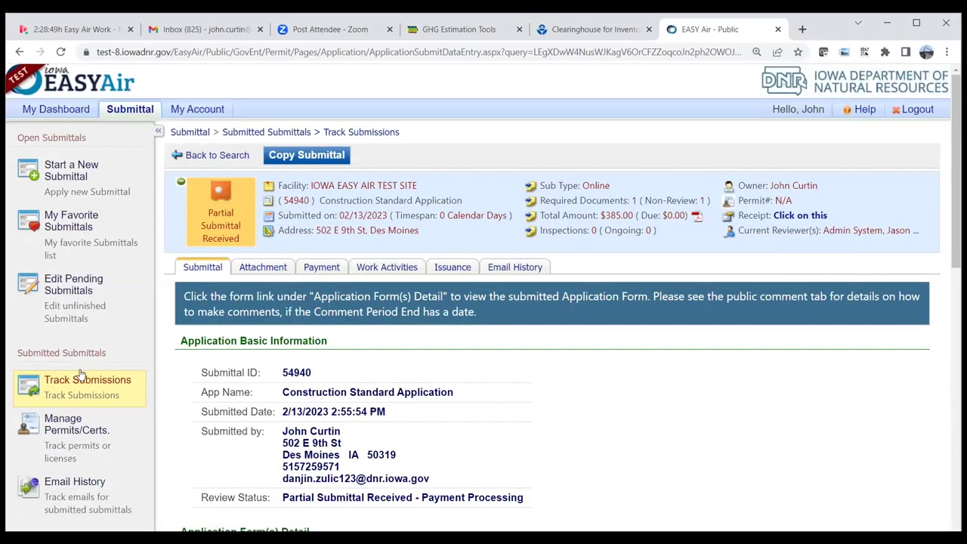
pyautogui.click(78, 387)
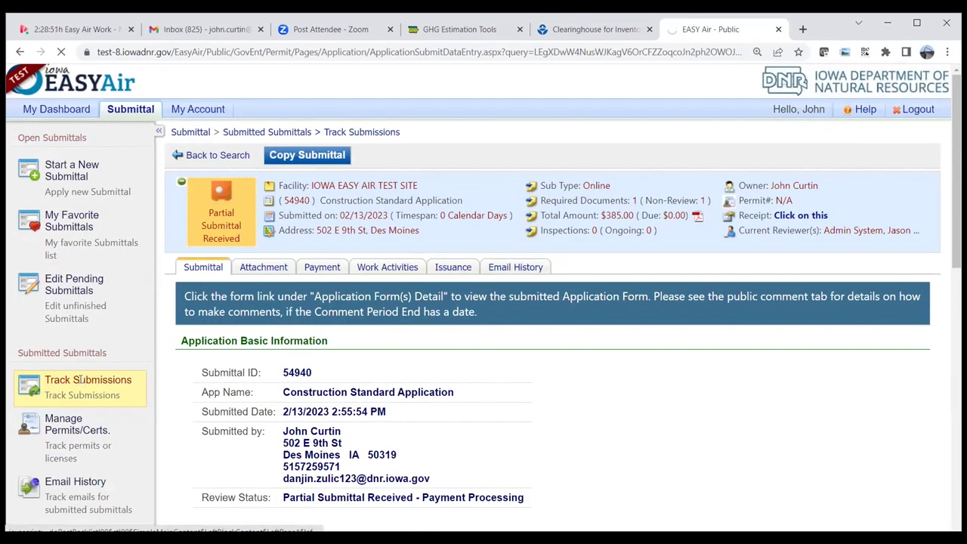
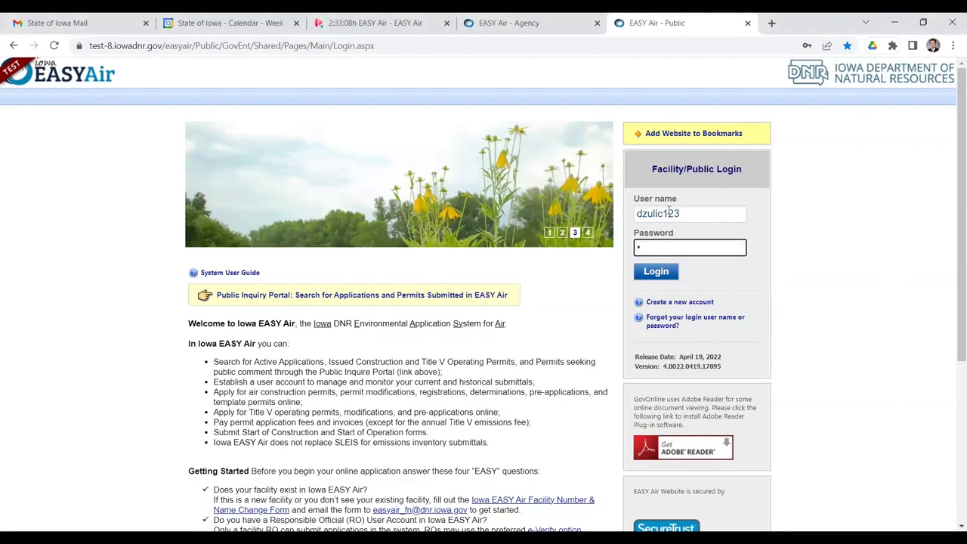
# Step: Sign in with the facility account password and review the dashboard's Permits/Licenses table
pyautogui.write('*******')
pyautogui.write('*')
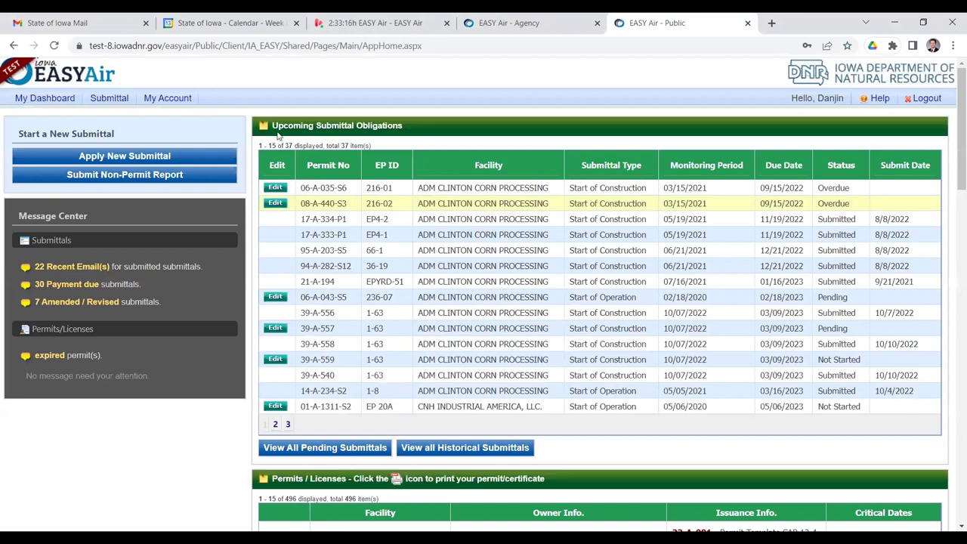
pyautogui.moveTo(99, 103)
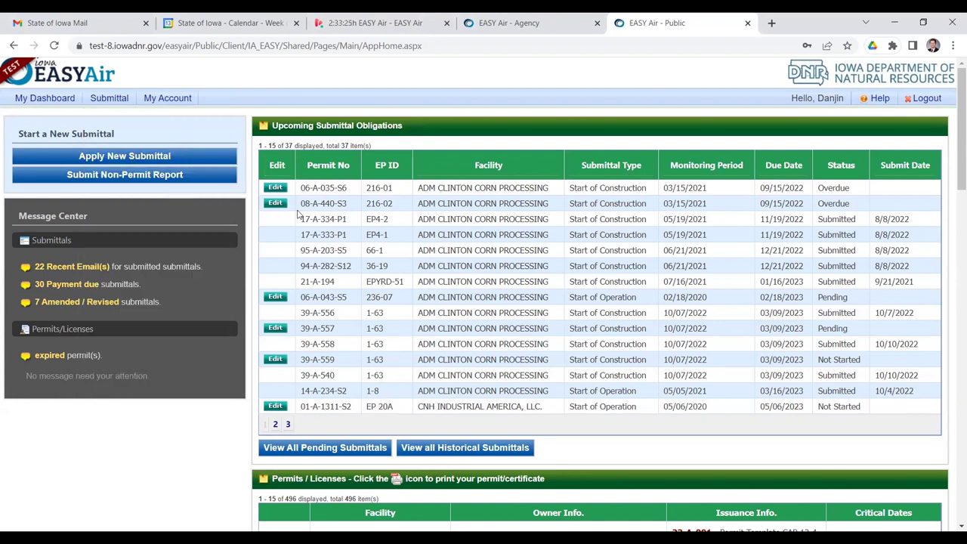
pyautogui.scroll(-3, 459, 219)
pyautogui.scroll(-5, 380, 279)
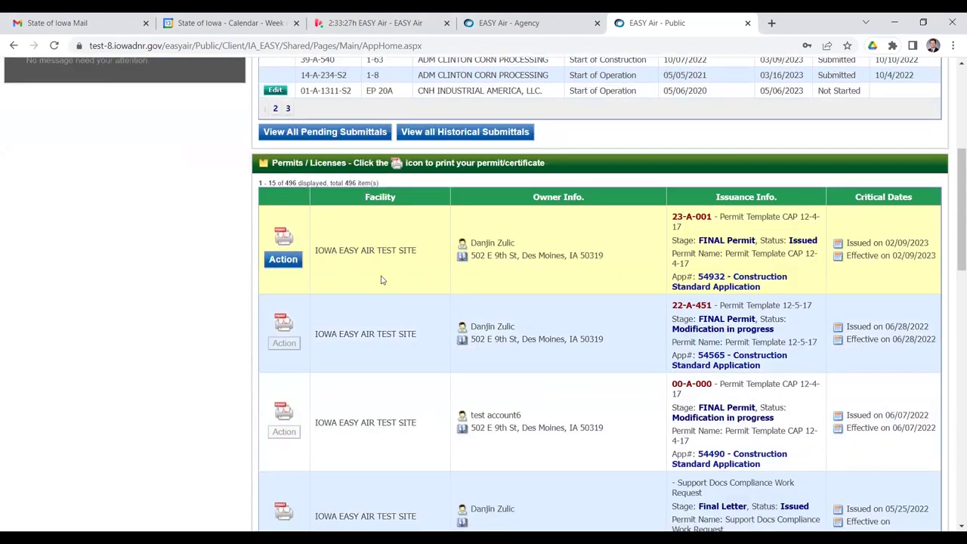
pyautogui.scroll(-2, 325, 352)
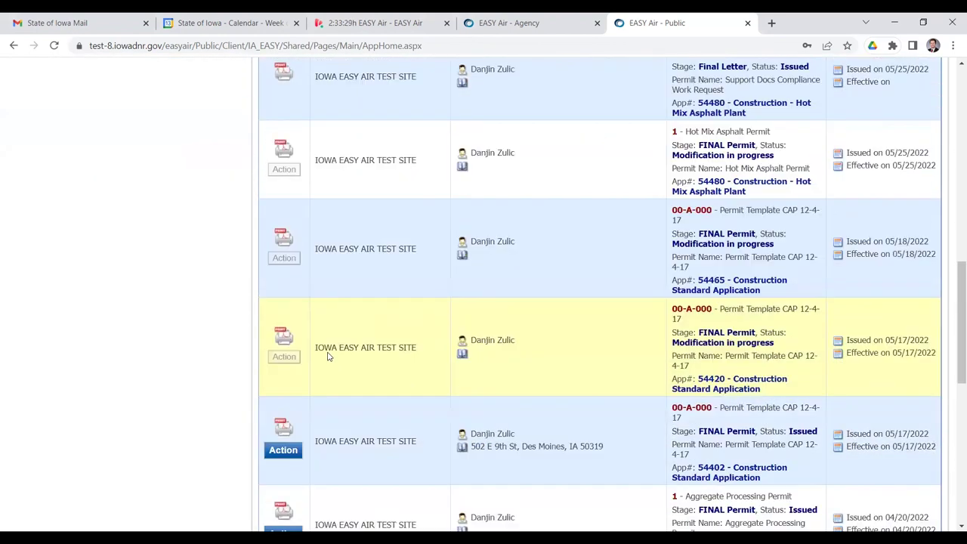
pyautogui.scroll(5, 296, 151)
pyautogui.click(293, 140)
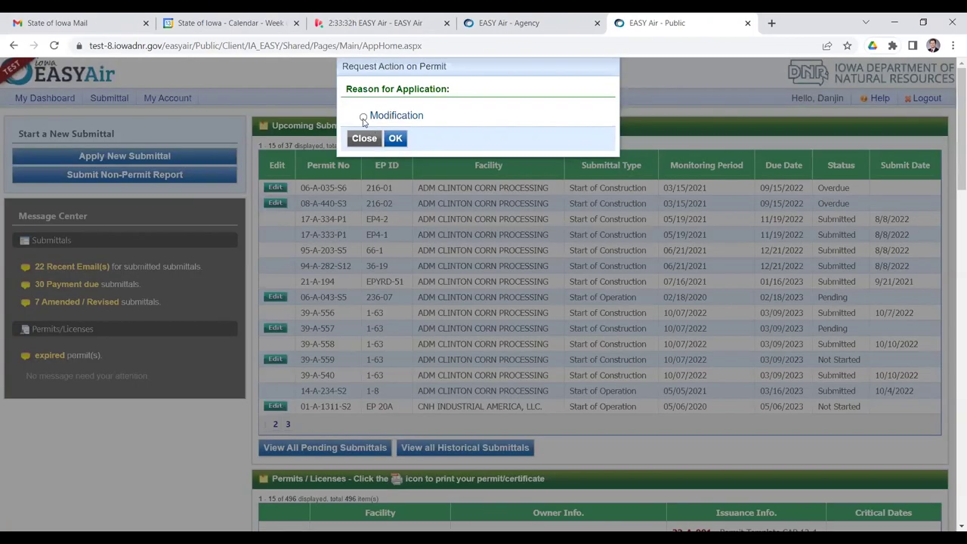
pyautogui.click(363, 118)
pyautogui.click(361, 146)
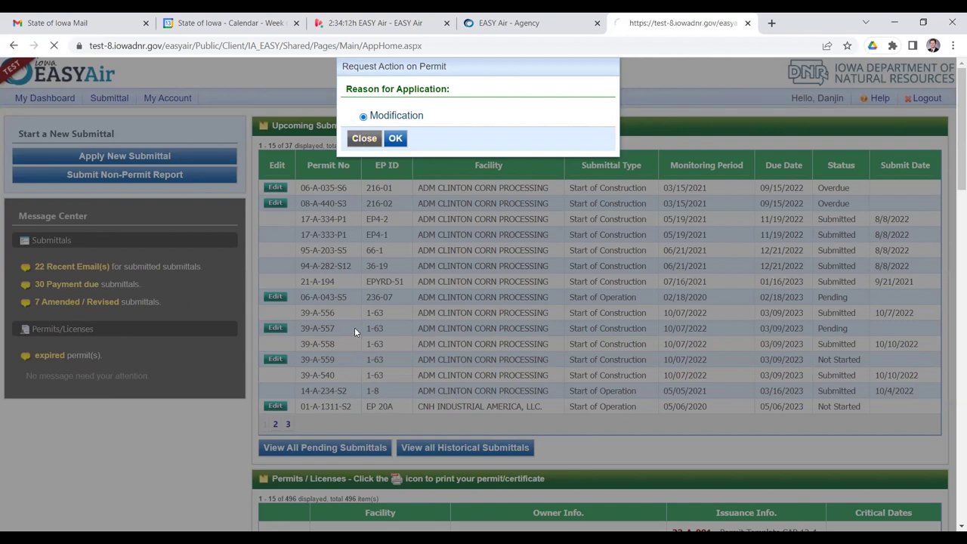
pyautogui.scroll(-3, 321, 321)
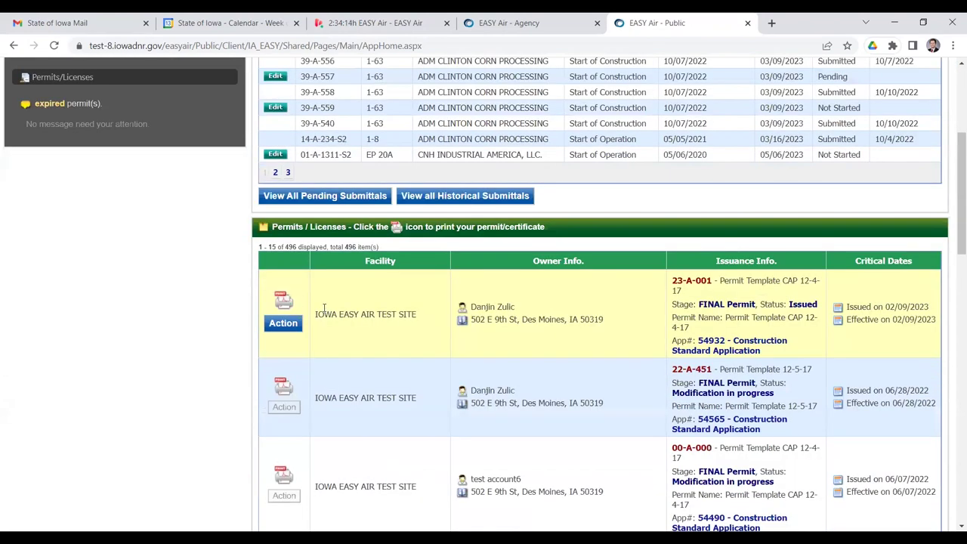
pyautogui.click(295, 330)
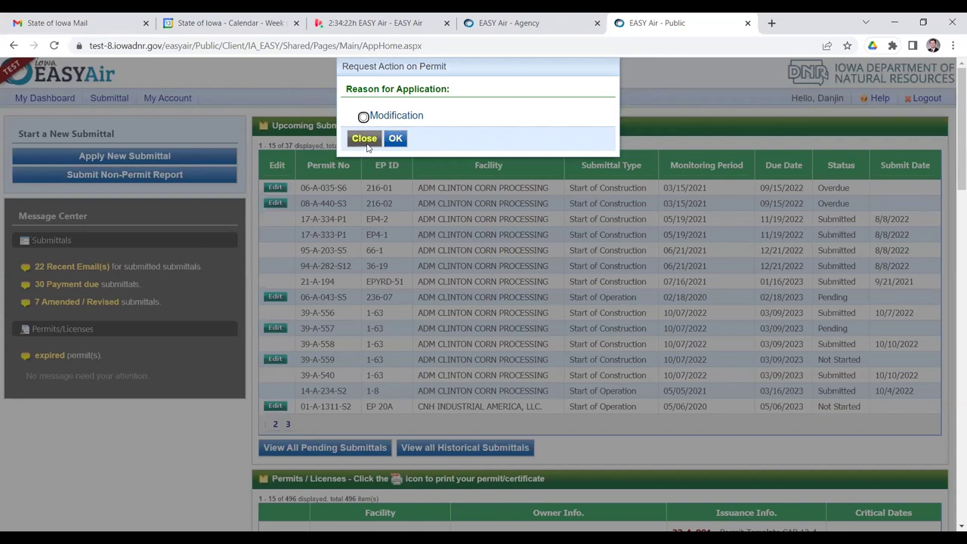
pyautogui.rightClick(361, 96)
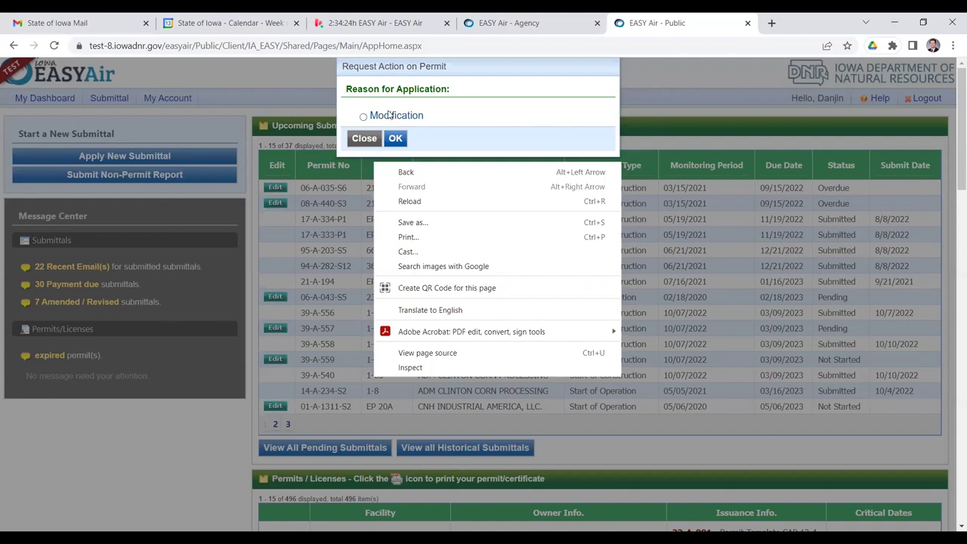
pyautogui.click(431, 107)
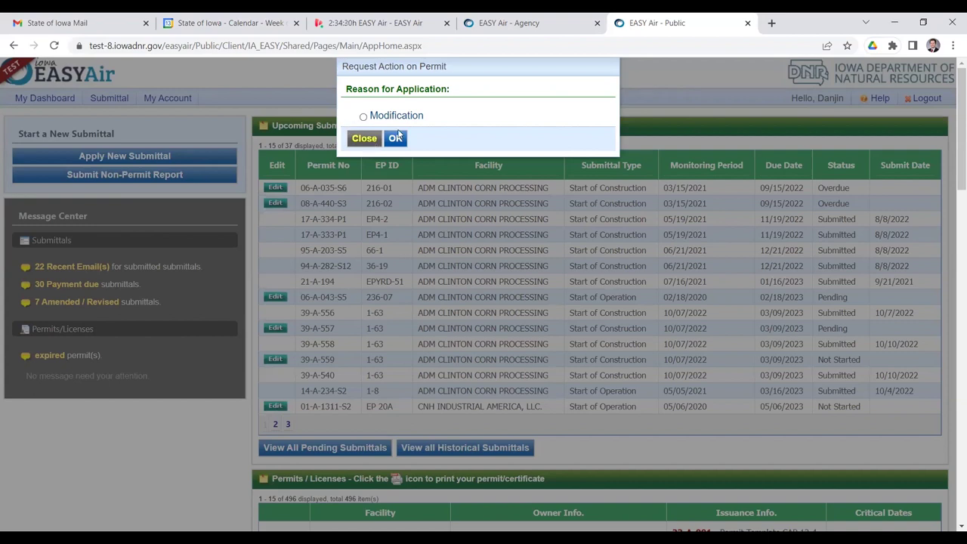
pyautogui.click(357, 140)
pyautogui.scroll(-3, 306, 425)
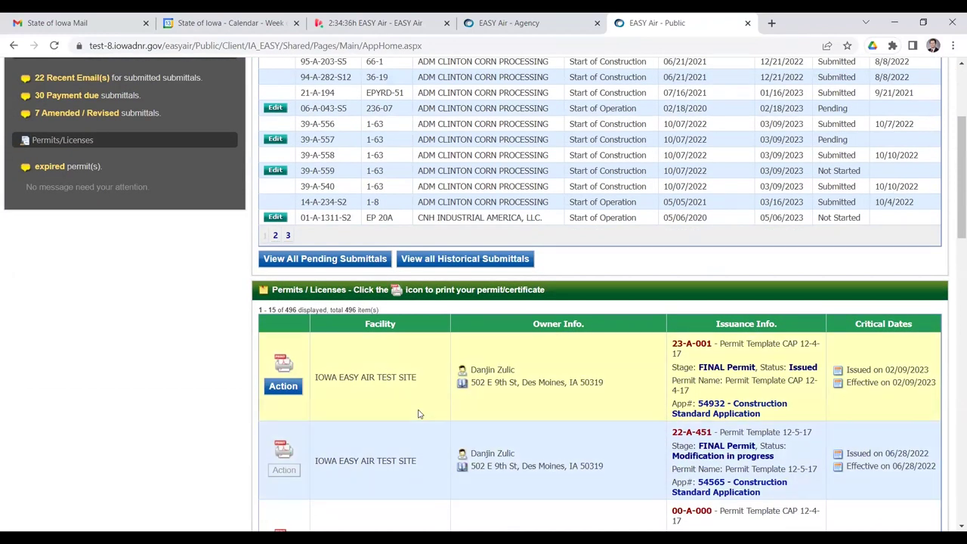
pyautogui.scroll(3, 417, 410)
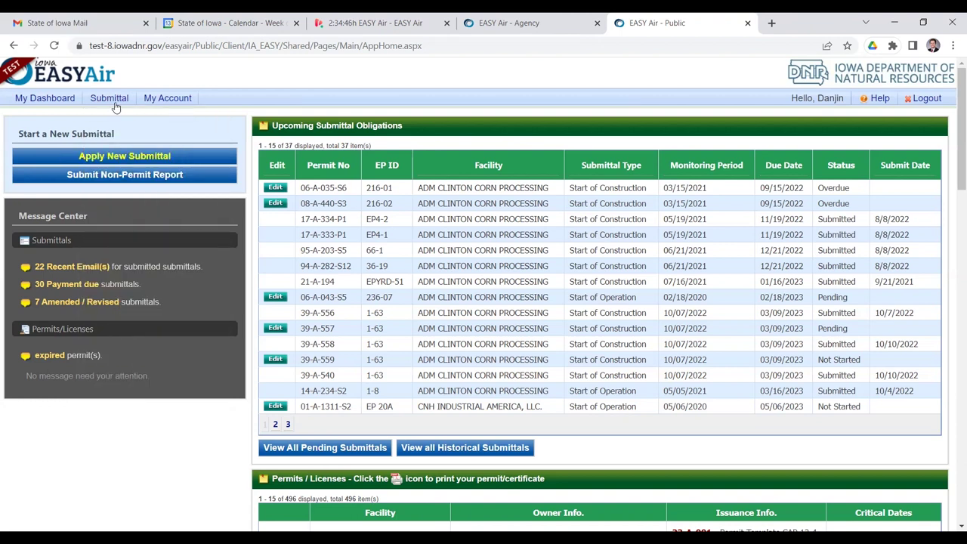
# Step: Start a new Construction Standard Application from the Start a New Submittal list
pyautogui.moveTo(110, 99)
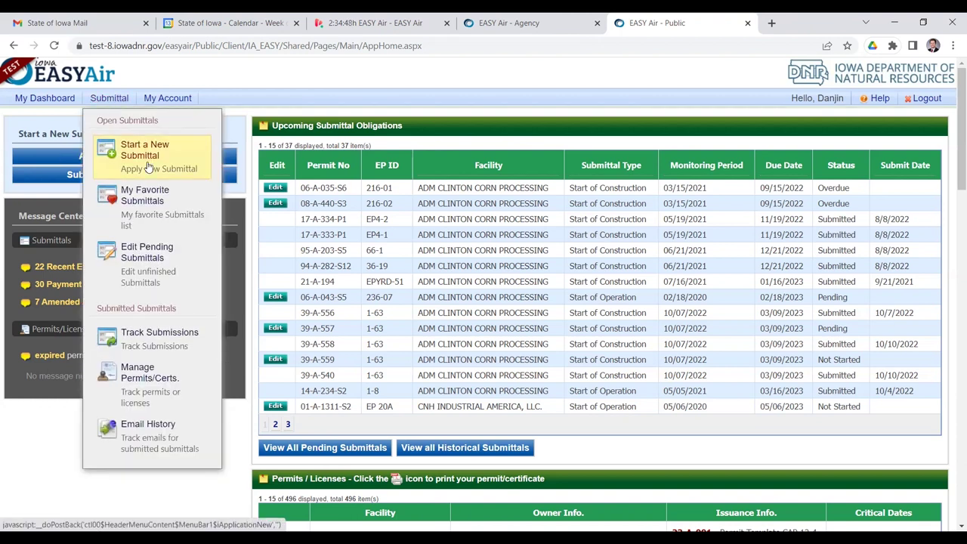
pyautogui.click(126, 155)
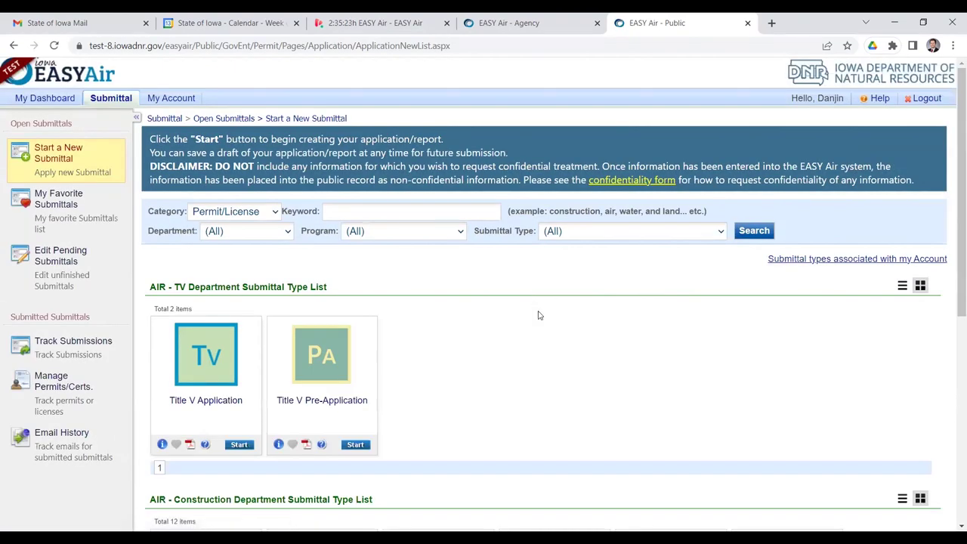
pyautogui.scroll(-5, 539, 315)
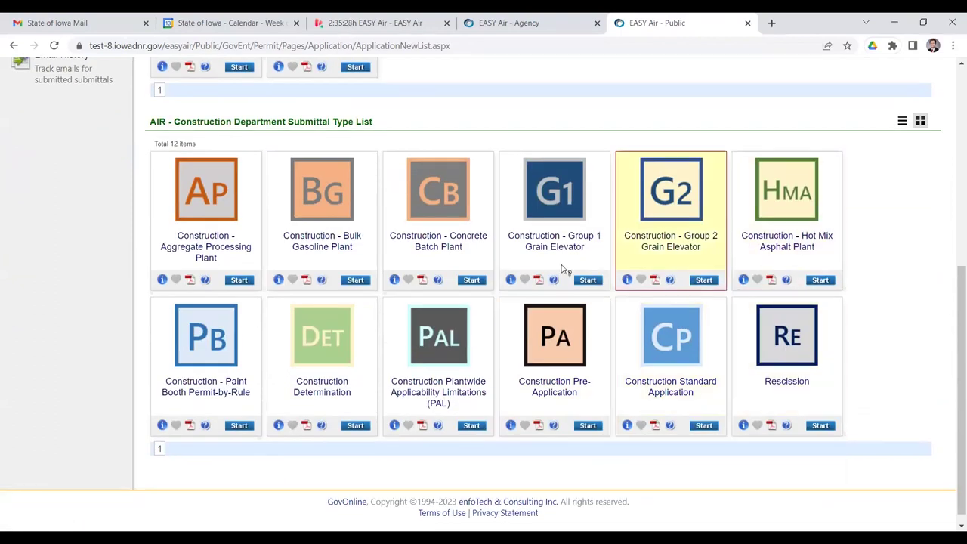
pyautogui.scroll(3, 453, 227)
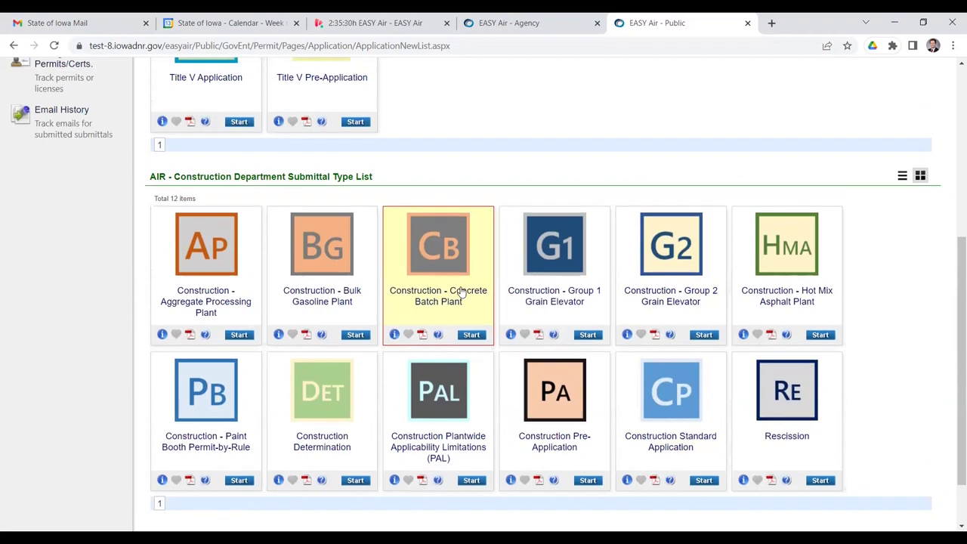
pyautogui.scroll(-3, 678, 345)
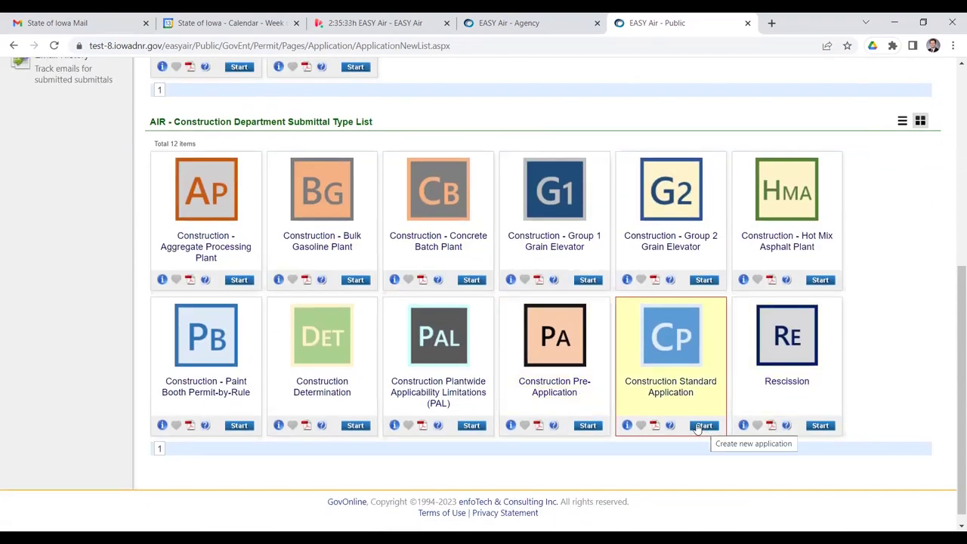
pyautogui.click(698, 428)
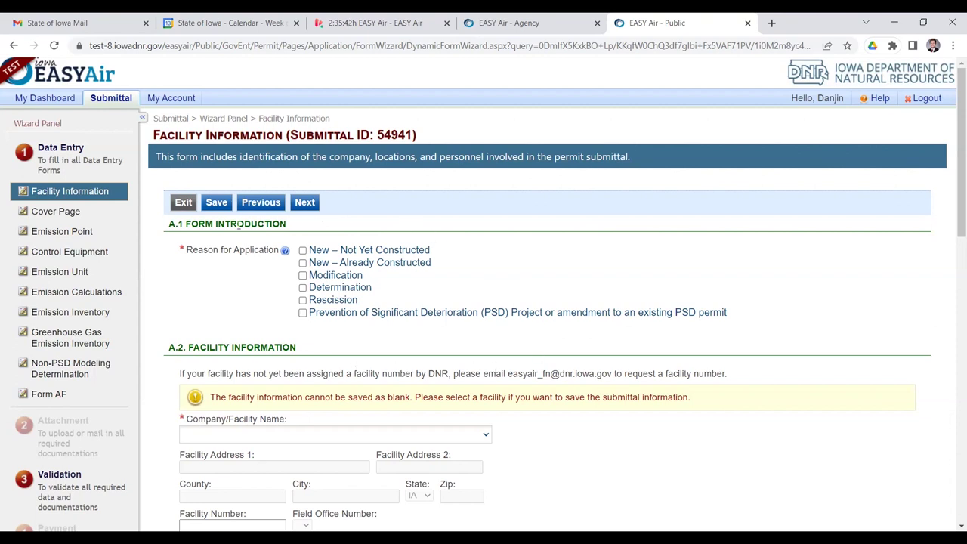
# Step: Mark the application as a Modification for IOWA EASY AIR TEST SITE and autofill the facility contact
pyautogui.click(302, 275)
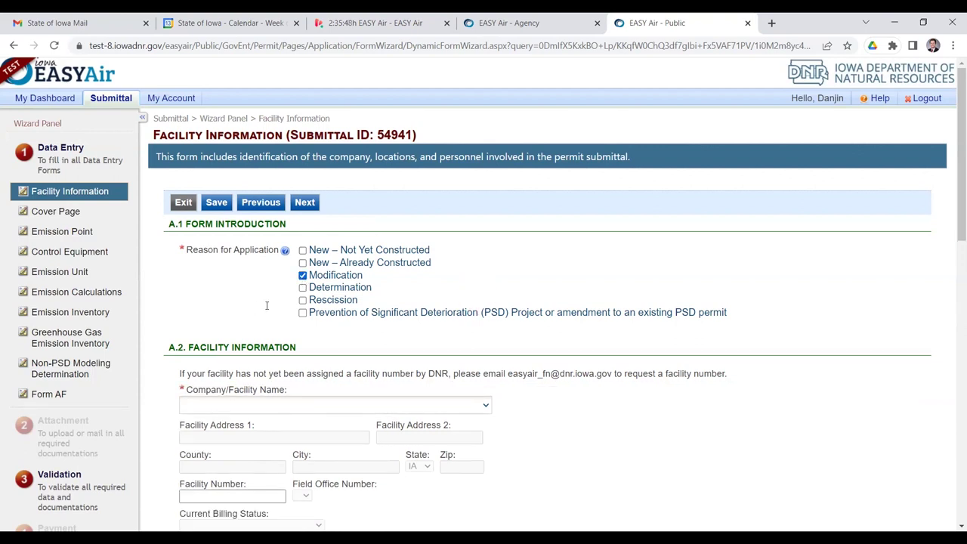
pyautogui.scroll(-2, 290, 279)
pyautogui.click(356, 278)
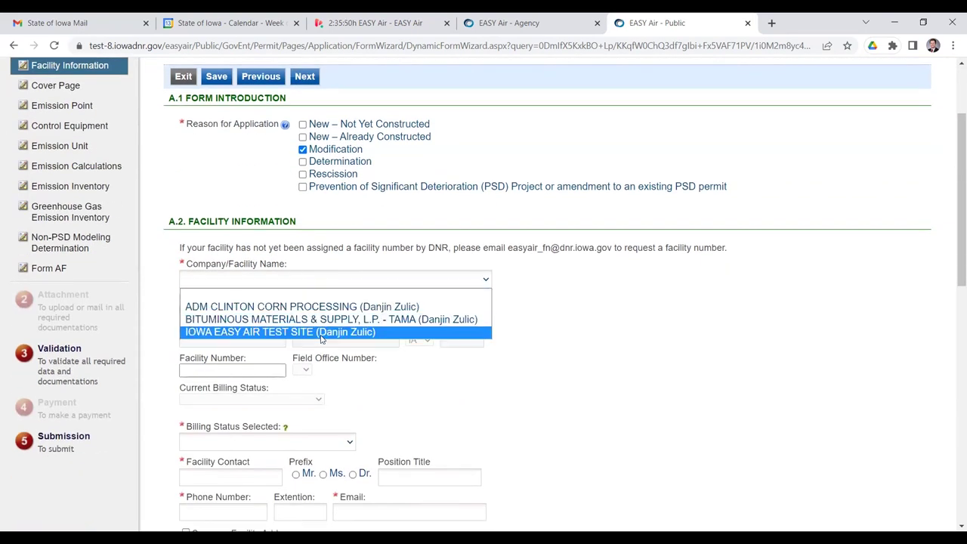
pyautogui.click(320, 333)
pyautogui.scroll(-3, 314, 418)
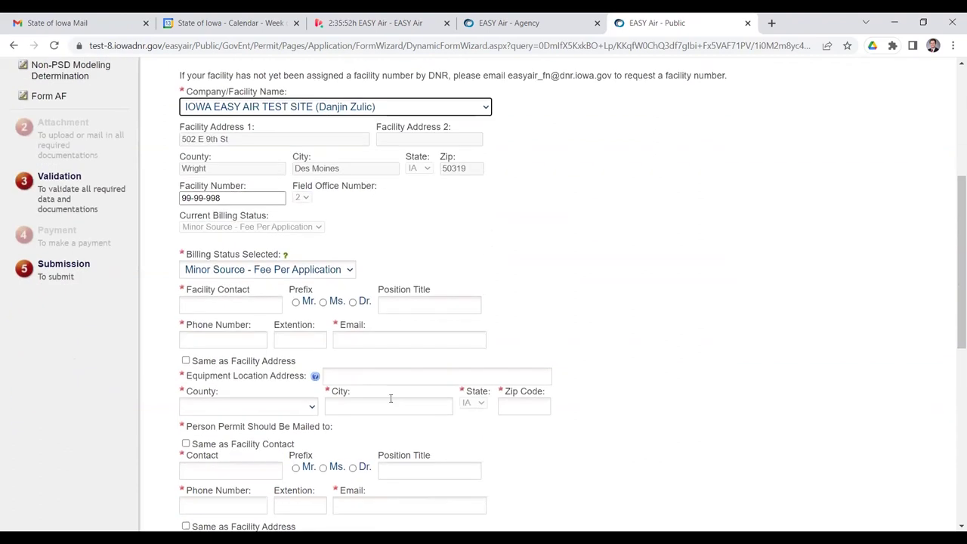
pyautogui.click(235, 287)
pyautogui.click(270, 332)
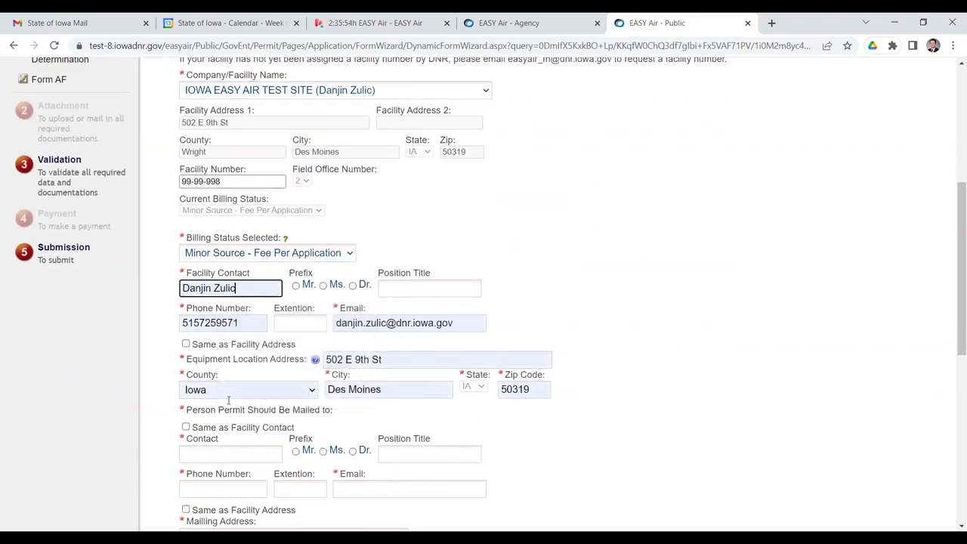
# Step: Use the facility address for mailing, answer Yes to draft-permit review and employee preparation, and continue
pyautogui.scroll(-2, 243, 405)
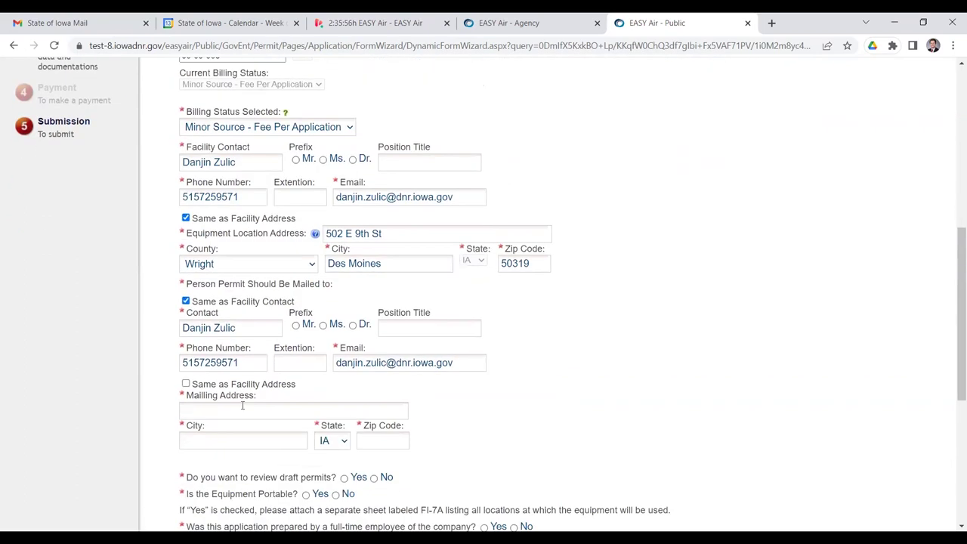
pyautogui.click(186, 384)
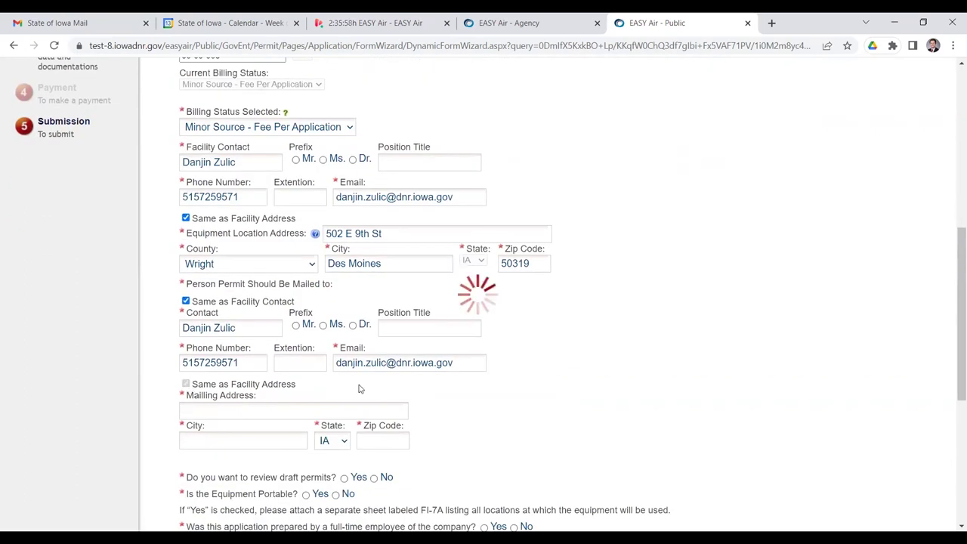
pyautogui.scroll(-1, 382, 277)
pyautogui.scroll(-2, 404, 317)
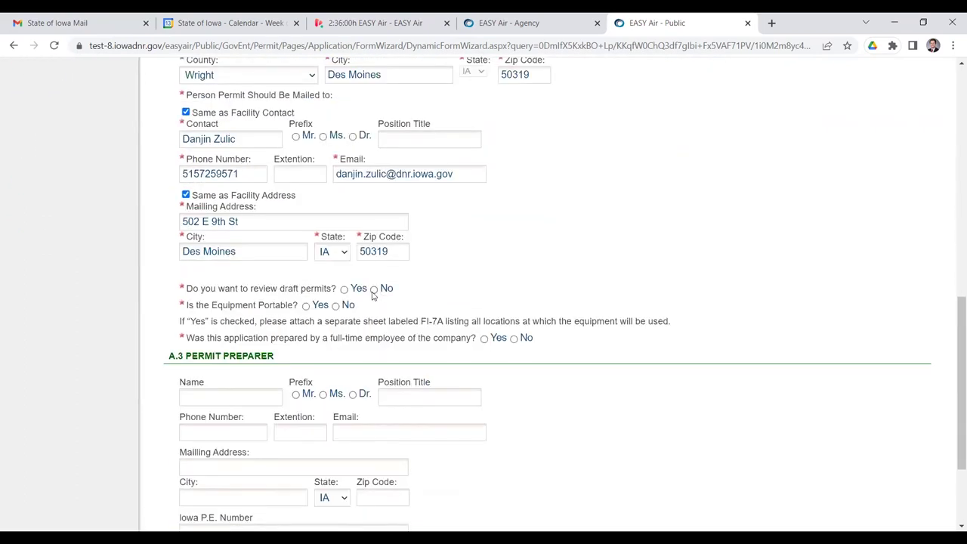
pyautogui.click(355, 291)
pyautogui.click(484, 339)
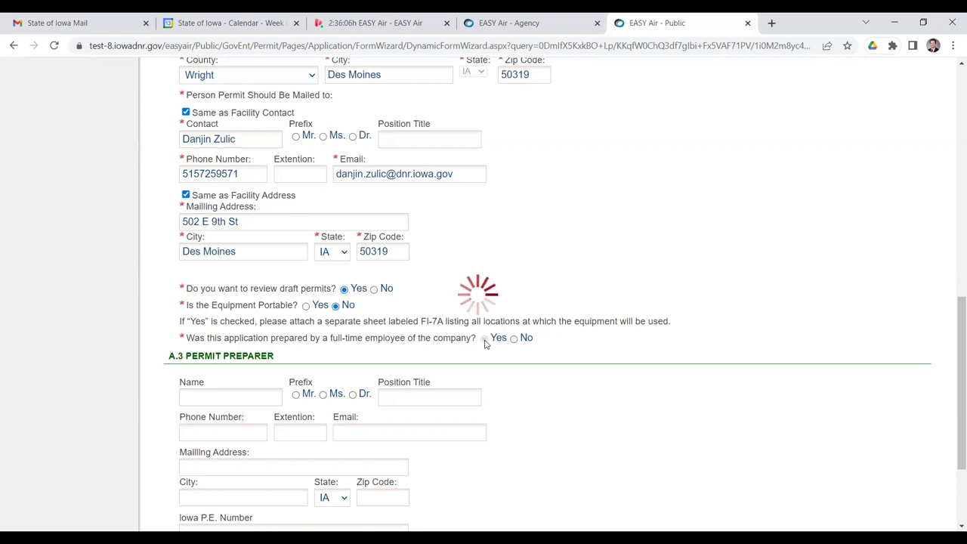
pyautogui.scroll(-3, 377, 378)
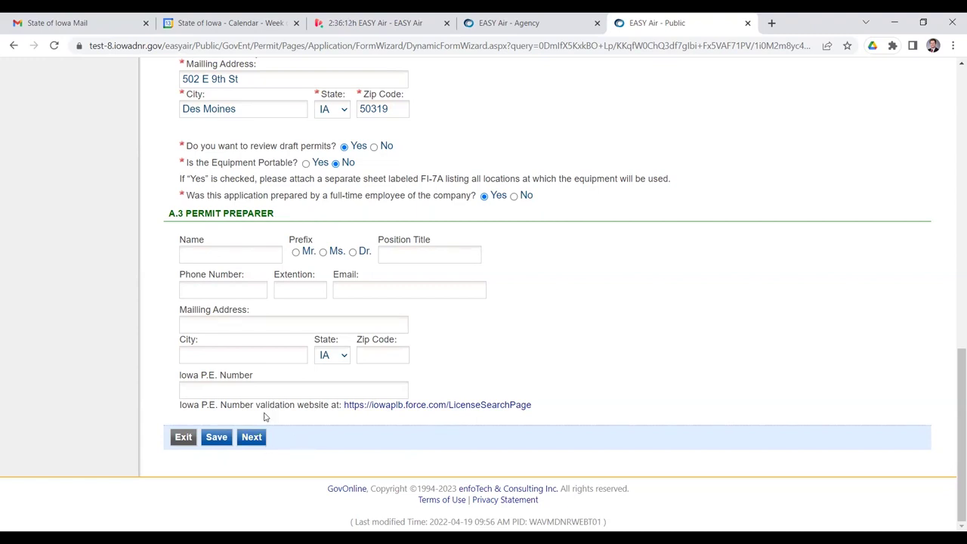
pyautogui.click(253, 438)
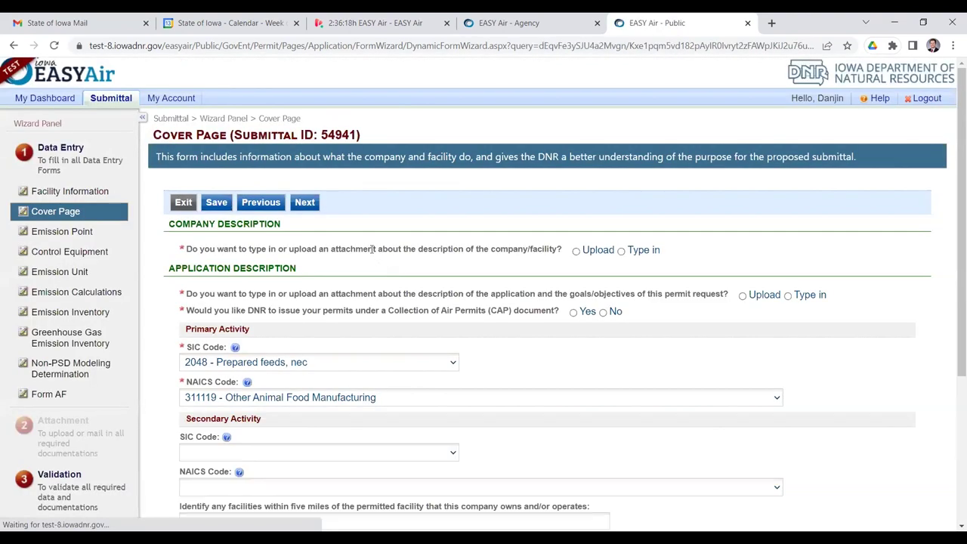
# Step: Enter the company description 'Test site' and application description 'Modifying stack height.'
pyautogui.click(621, 252)
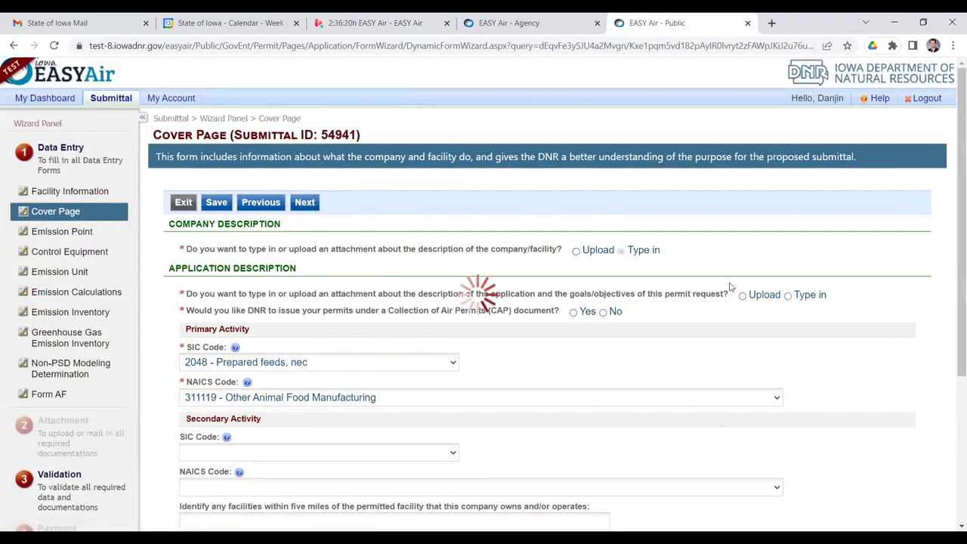
pyautogui.click(235, 280)
pyautogui.write('Test site')
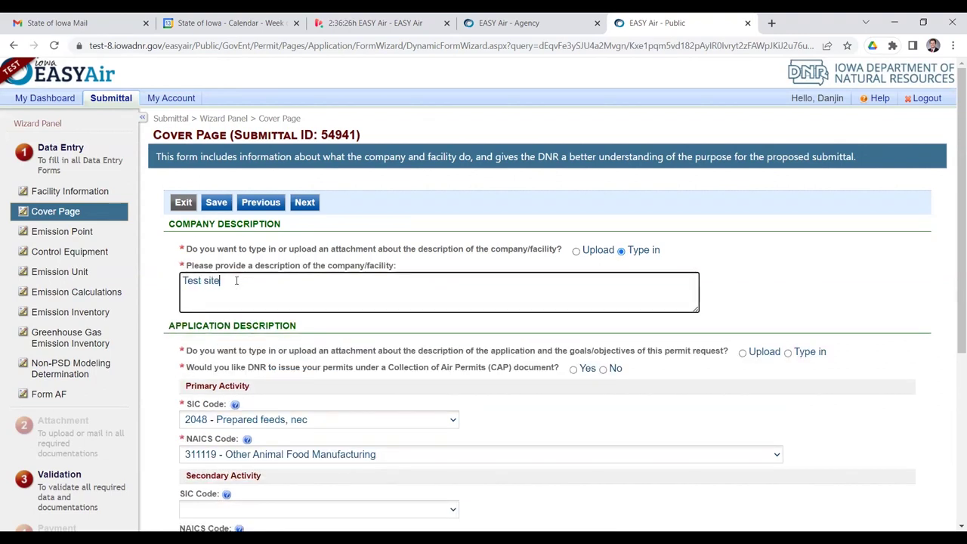
pyautogui.click(789, 353)
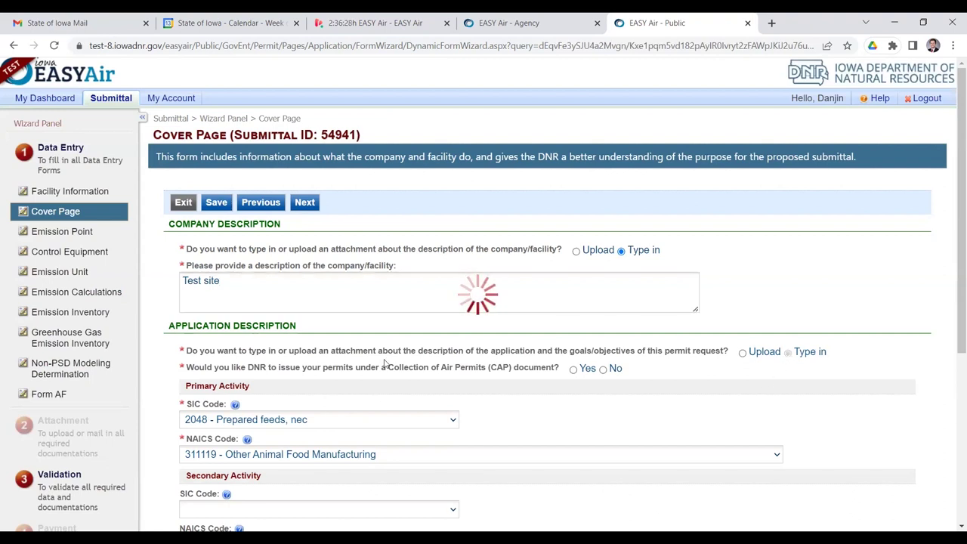
pyautogui.click(295, 394)
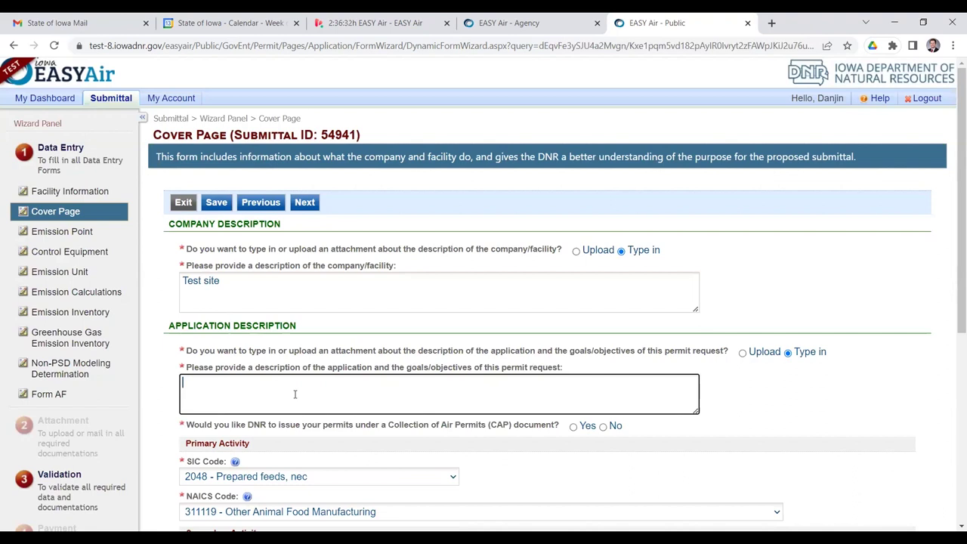
pyautogui.write('Modifying stack height.')
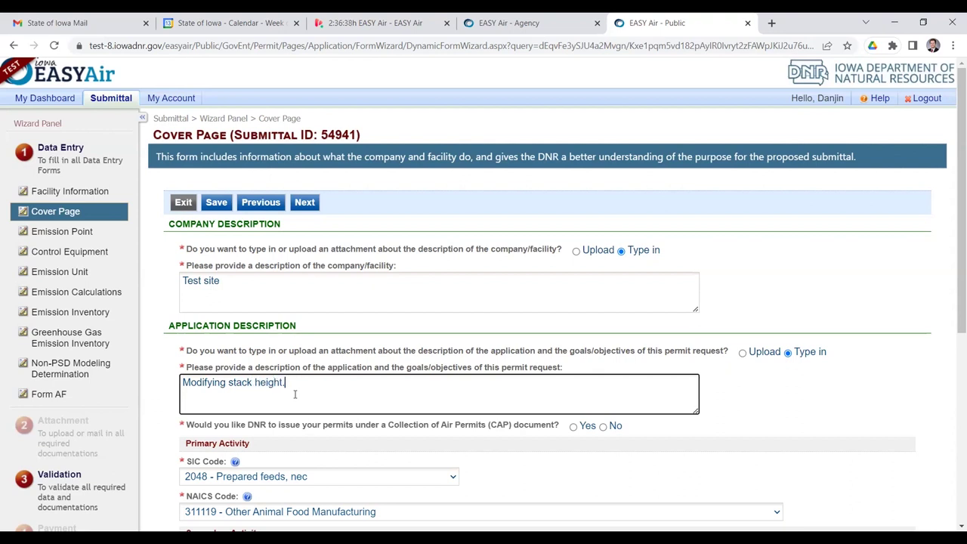
# Step: Answer No to the CAP, NSPS and NESHAP questions and continue to the Emission Point page
pyautogui.click(603, 426)
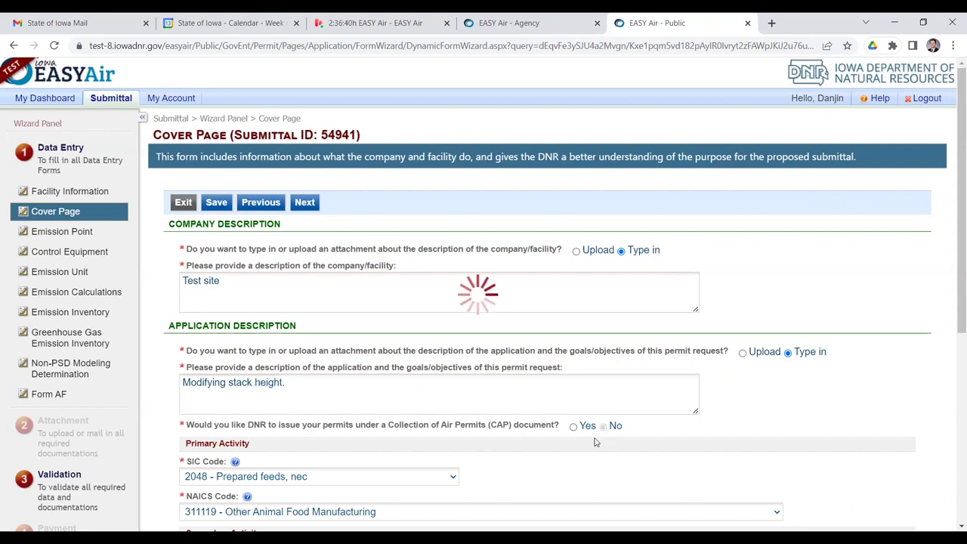
pyautogui.scroll(-4, 606, 300)
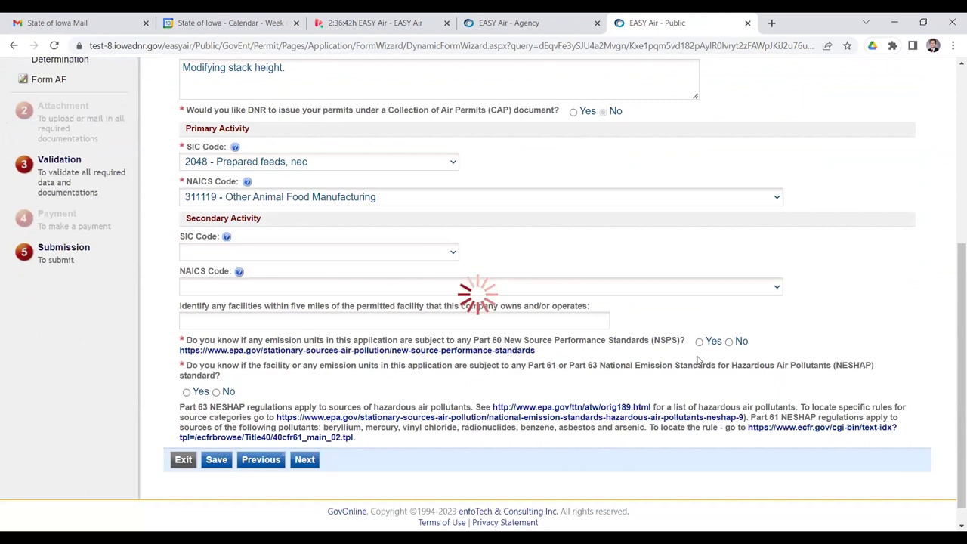
pyautogui.scroll(-5, 711, 349)
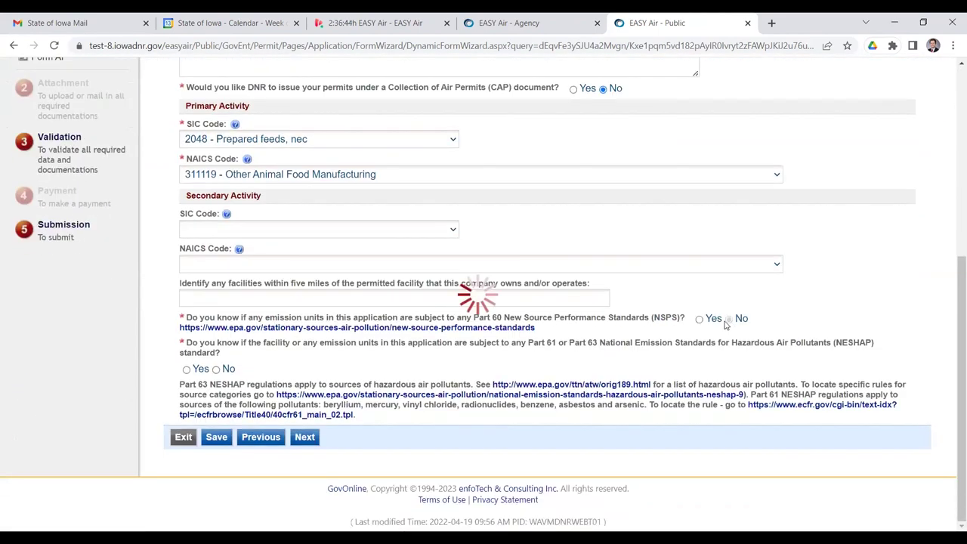
pyautogui.click(216, 369)
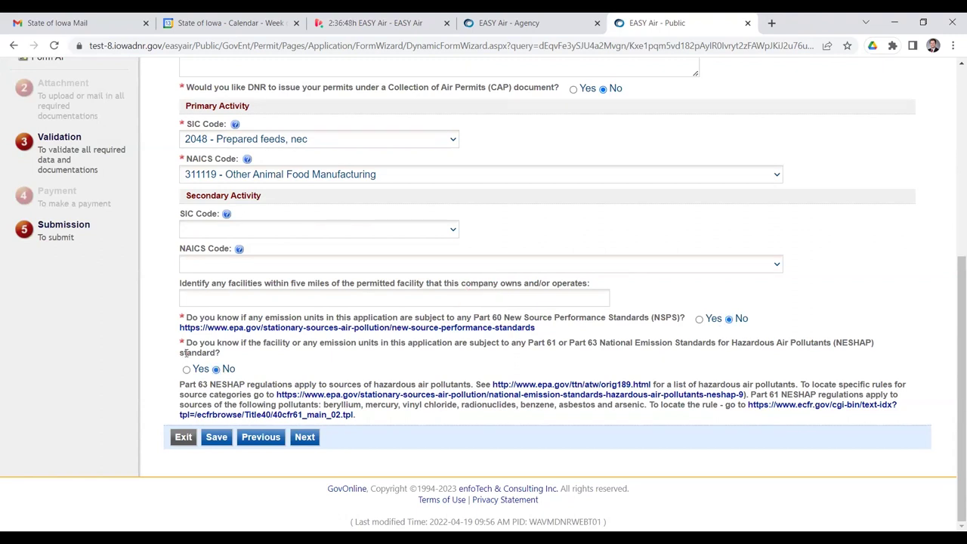
pyautogui.click(306, 438)
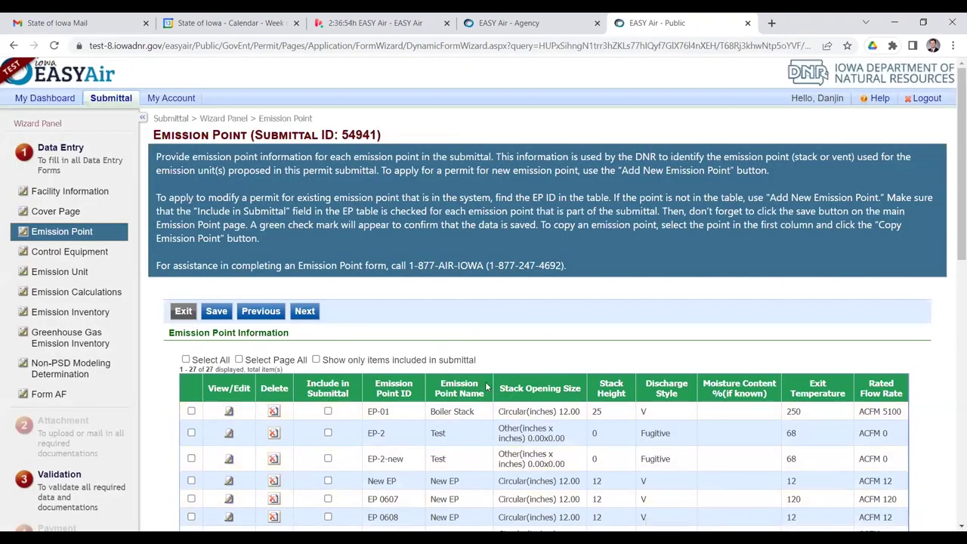
pyautogui.scroll(-1, 517, 322)
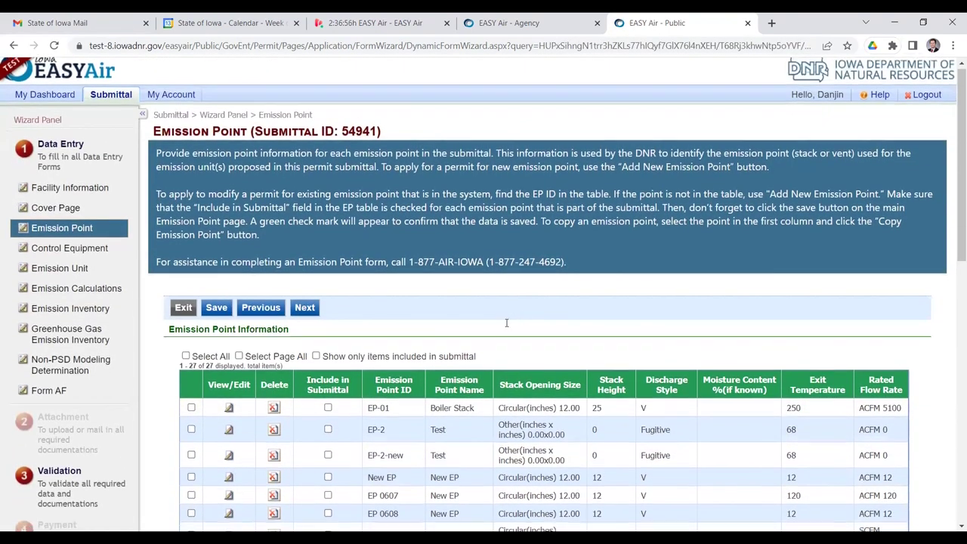
# Step: Change EP-01 Boiler Stack's height from ground from 25 to 50, save, and include it in the submittal
pyautogui.scroll(-10, 507, 325)
pyautogui.scroll(10, 493, 345)
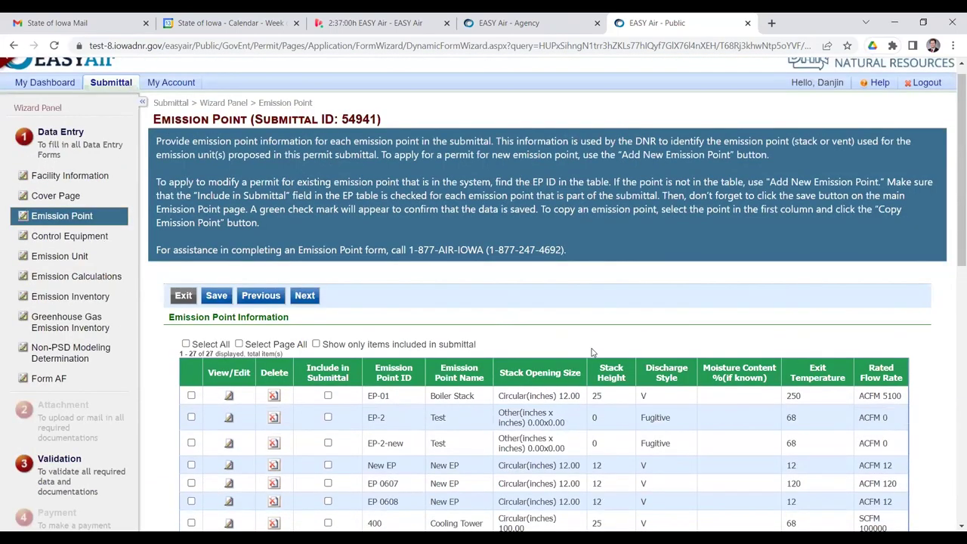
pyautogui.scroll(-10, 574, 358)
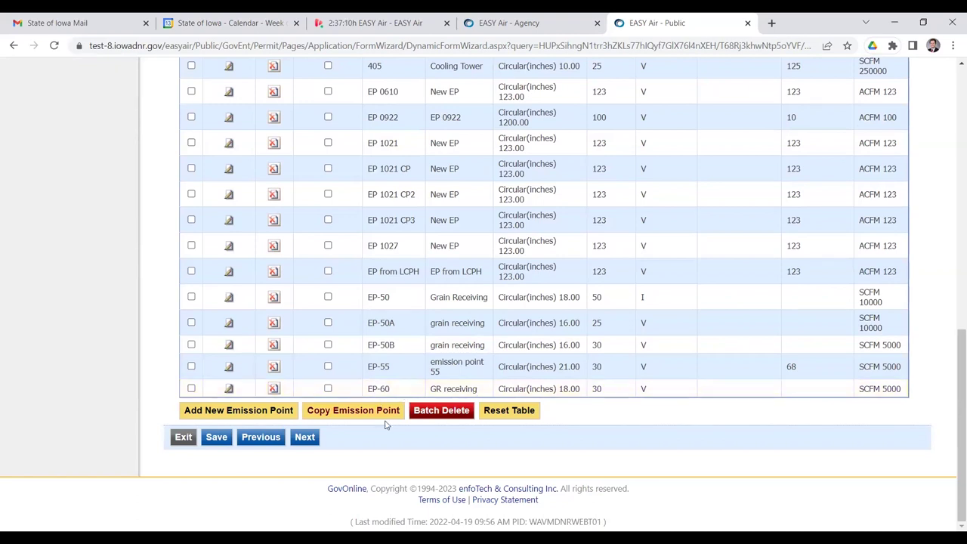
pyautogui.scroll(1, 453, 318)
pyautogui.scroll(6, 461, 308)
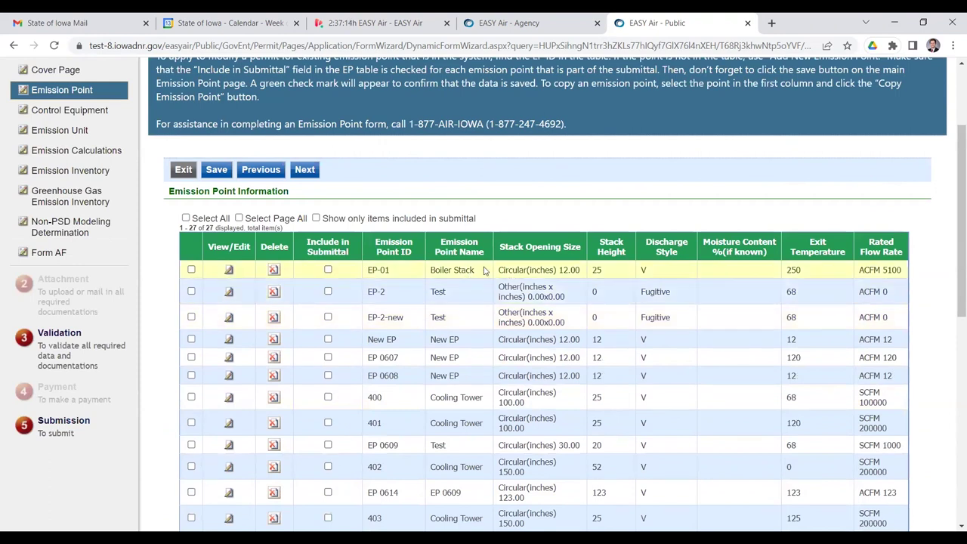
pyautogui.click(229, 270)
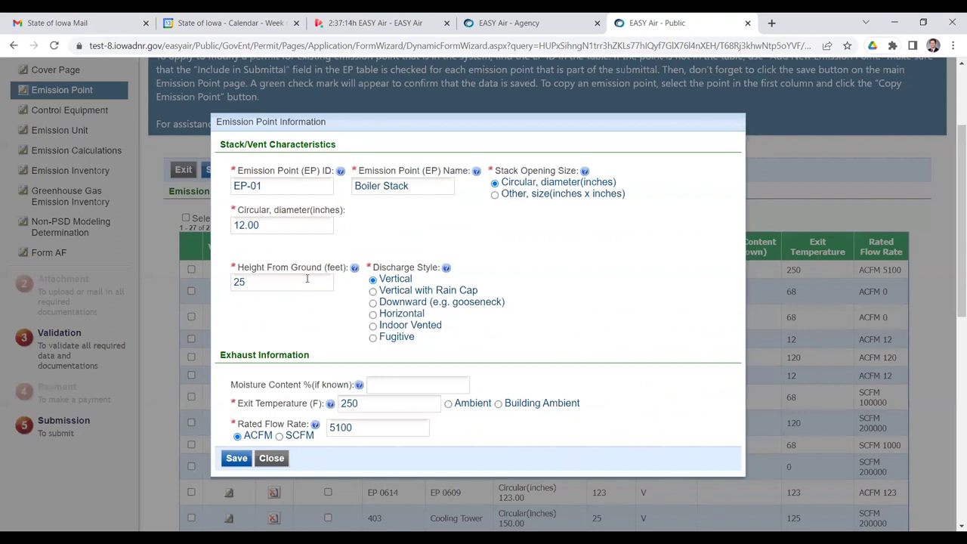
pyautogui.doubleClick(263, 283)
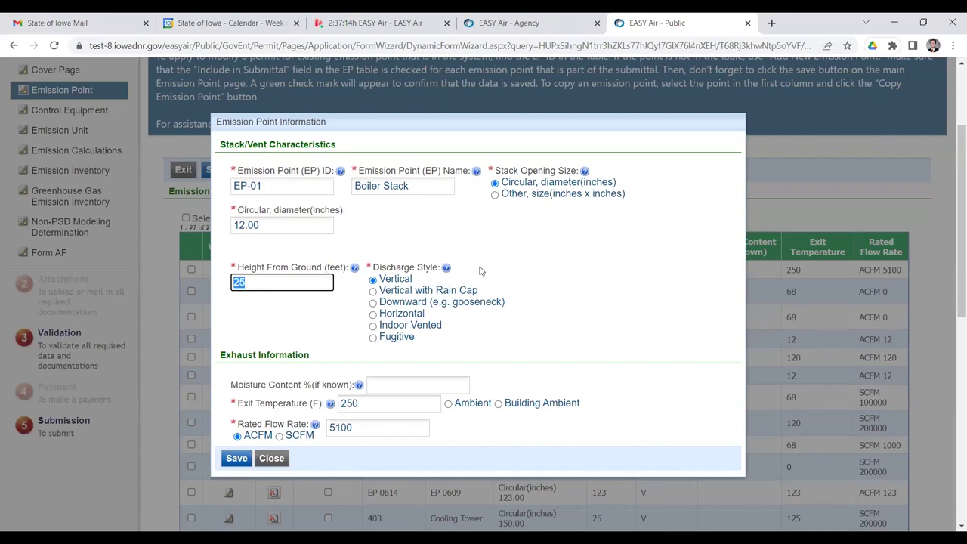
pyautogui.write('50')
pyautogui.click(505, 248)
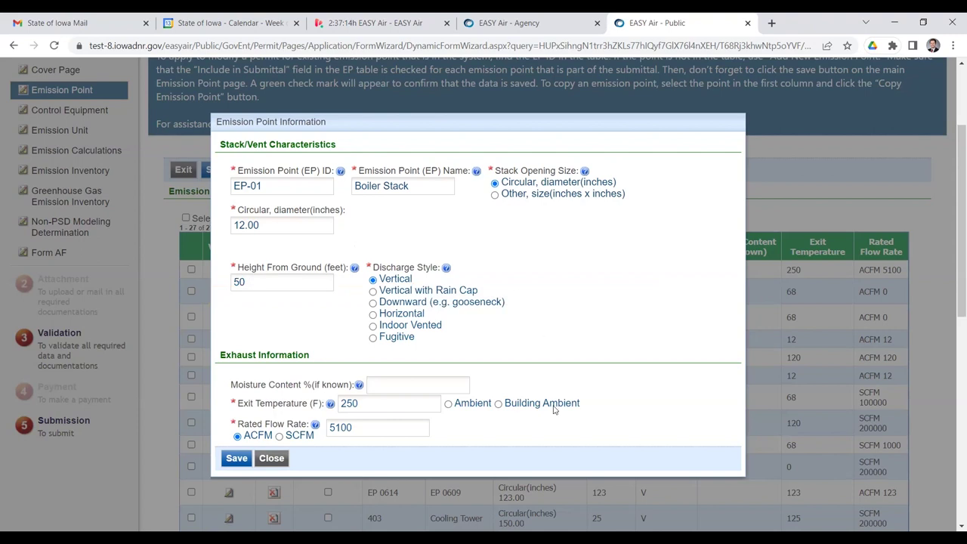
pyautogui.click(232, 463)
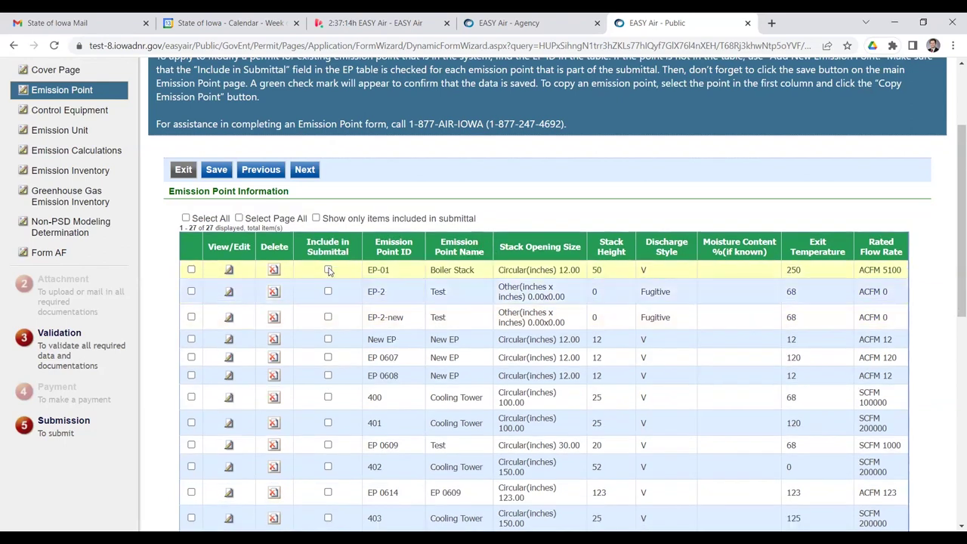
pyautogui.click(328, 270)
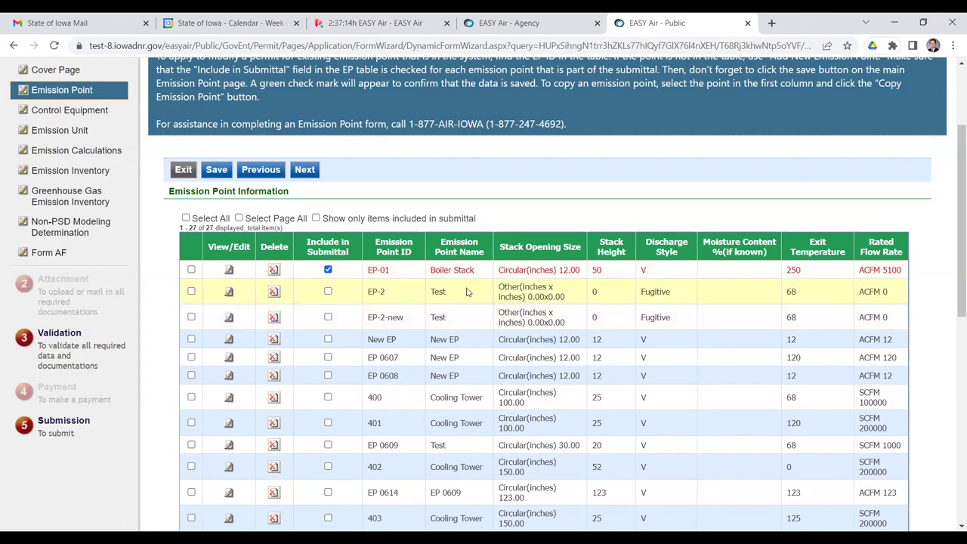
pyautogui.scroll(-10, 306, 174)
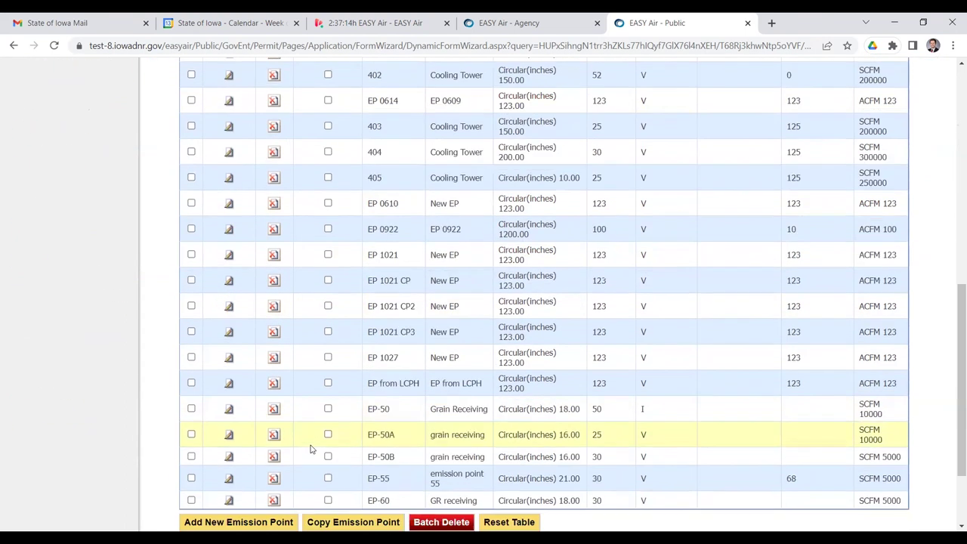
# Step: Advance past Emission Point and Control Equipment unchanged to the list of 29 emission units
pyautogui.click(306, 443)
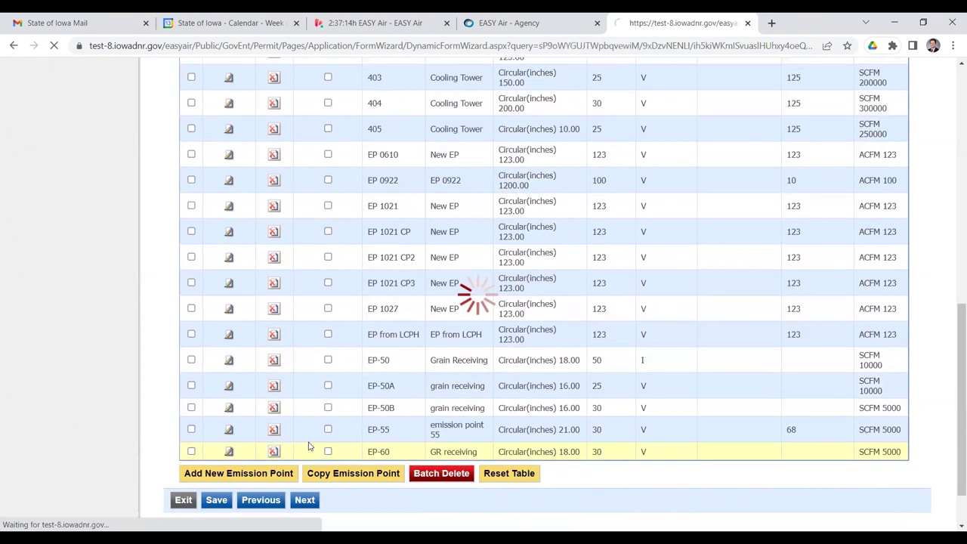
pyautogui.scroll(-5, 295, 435)
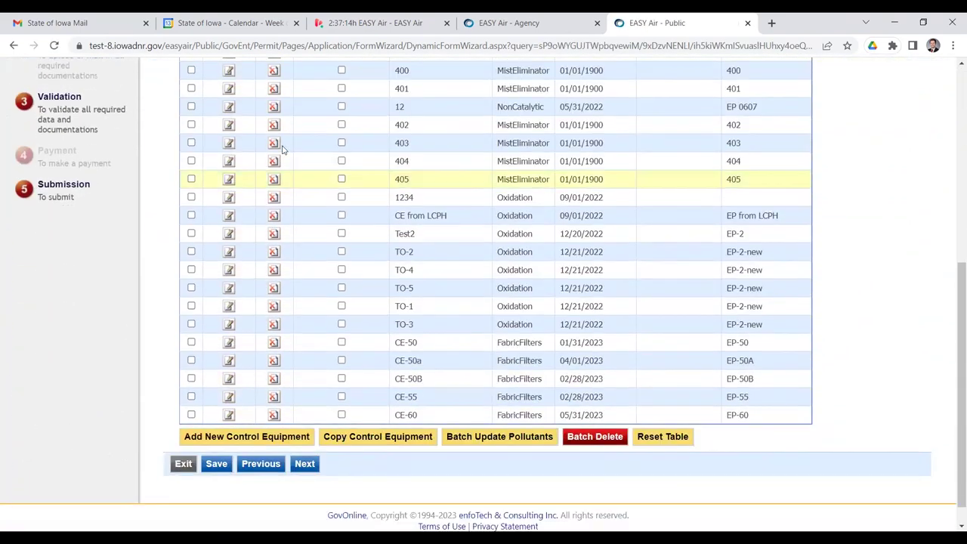
pyautogui.scroll(5, 294, 295)
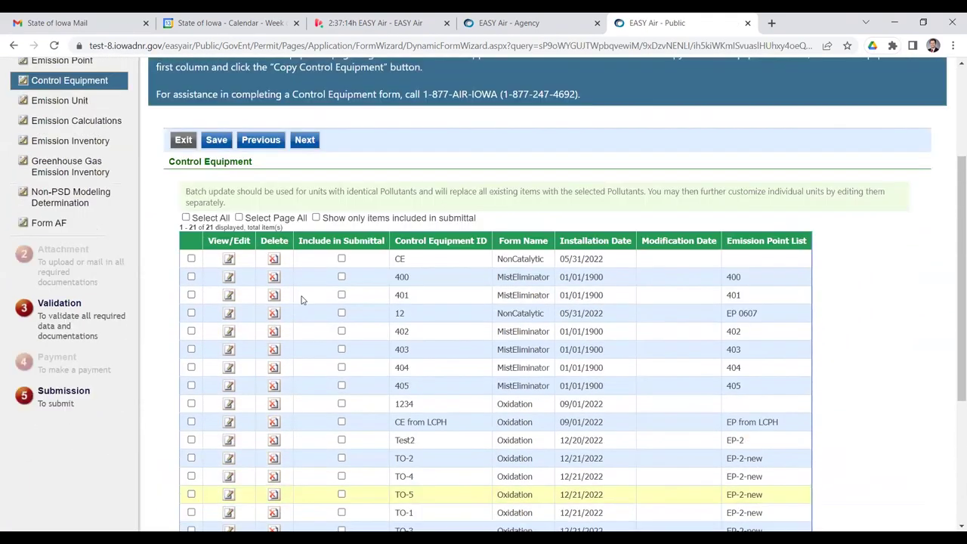
pyautogui.scroll(-5, 305, 303)
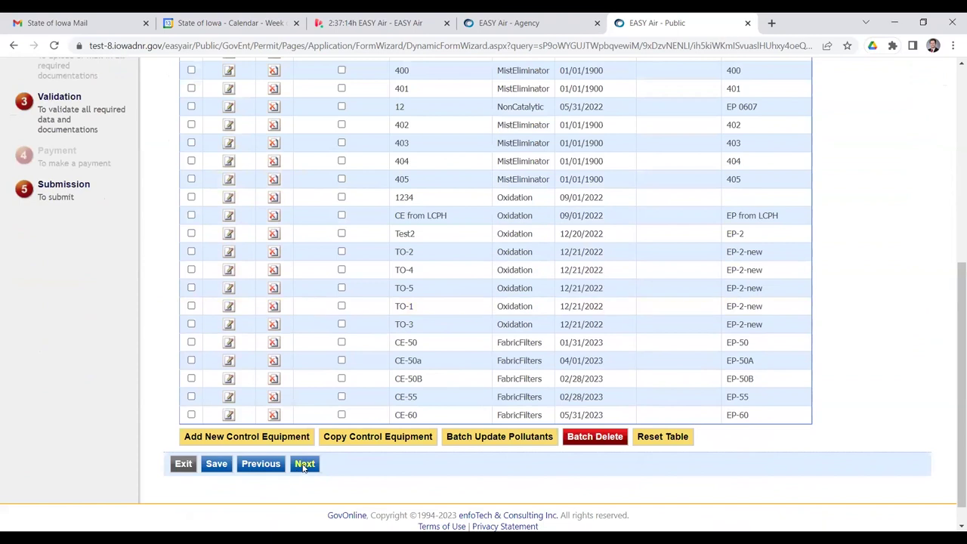
pyautogui.click(305, 465)
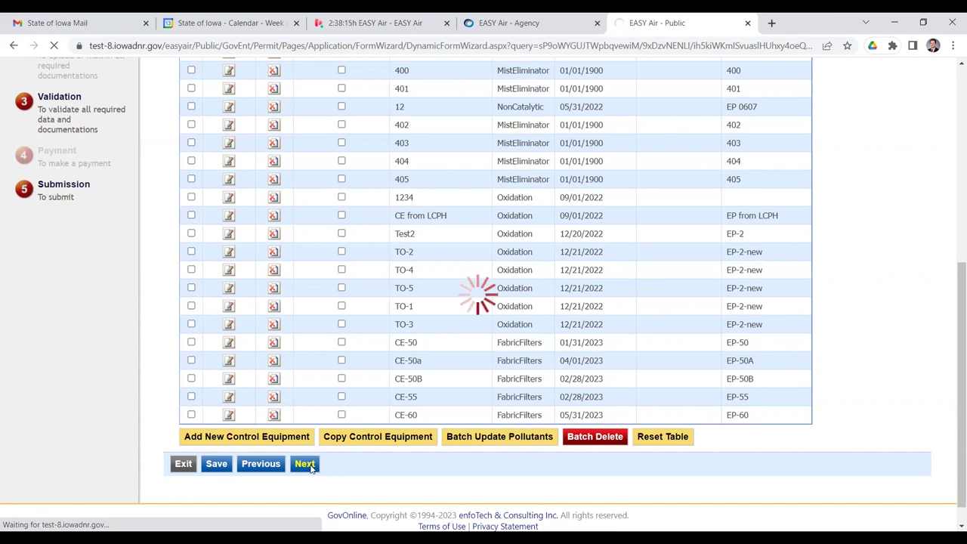
pyautogui.scroll(4, 350, 338)
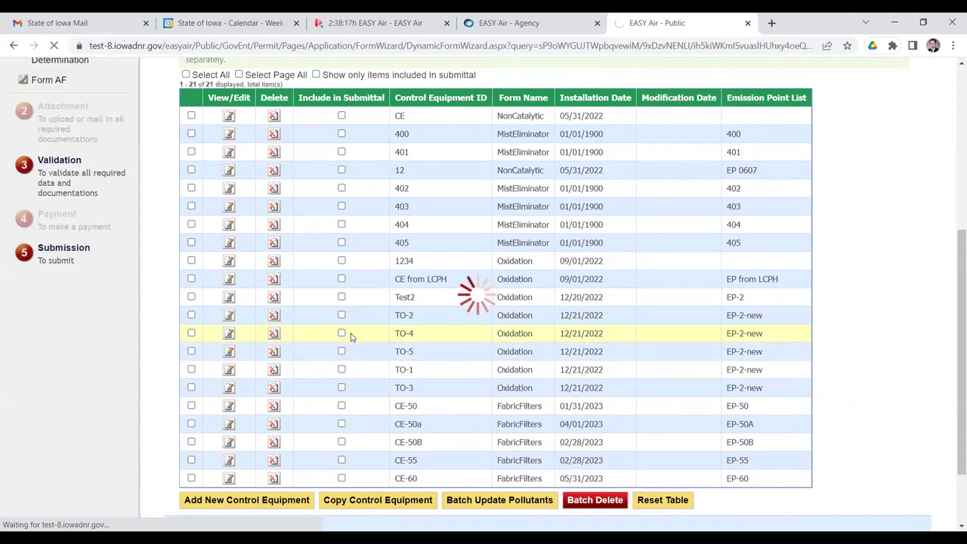
pyautogui.scroll(2, 350, 337)
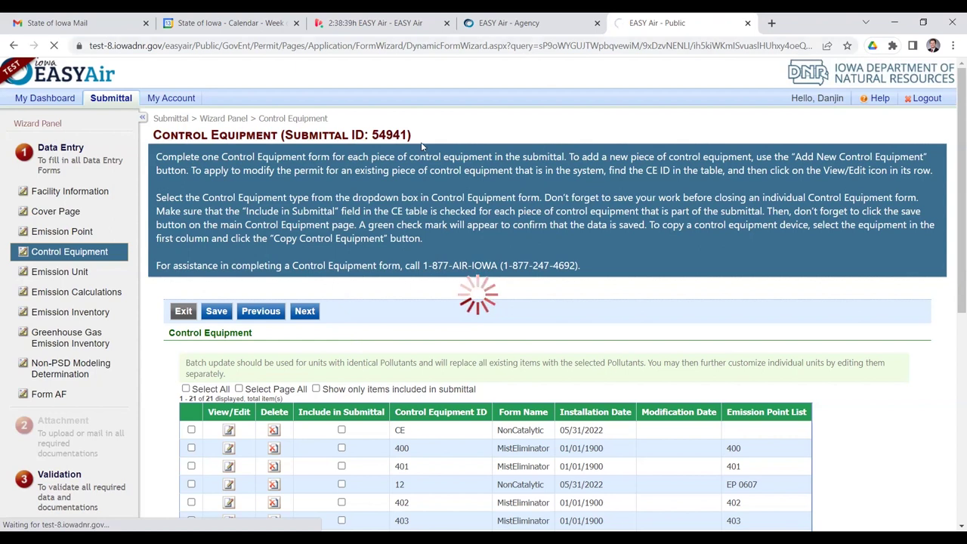
pyautogui.scroll(-2, 408, 175)
pyautogui.scroll(-5, 409, 175)
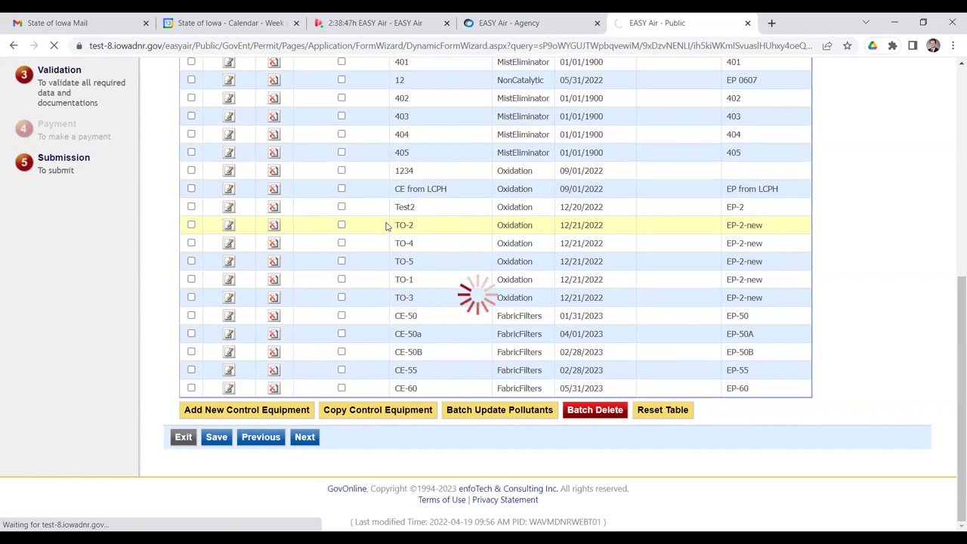
pyautogui.scroll(1, 390, 230)
pyautogui.scroll(4, 390, 231)
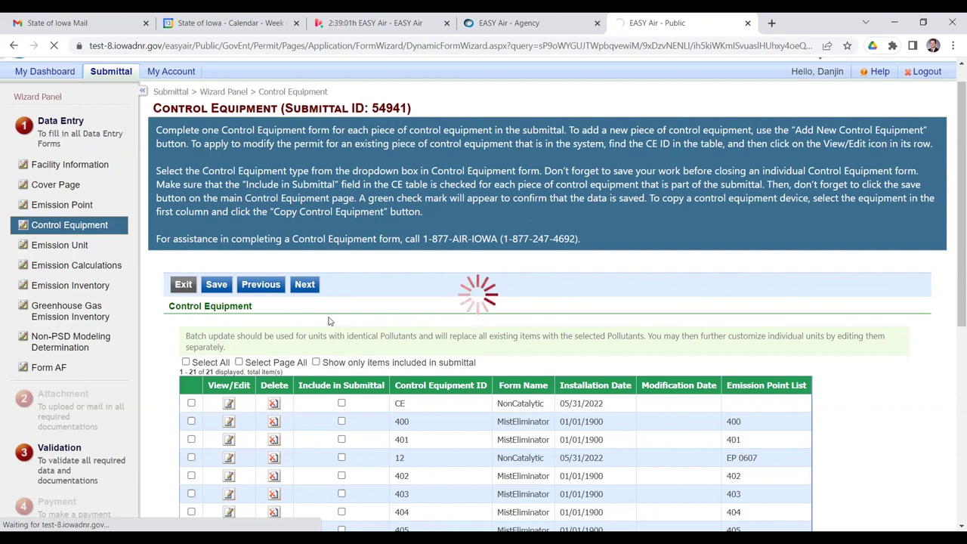
pyautogui.scroll(-2, 431, 308)
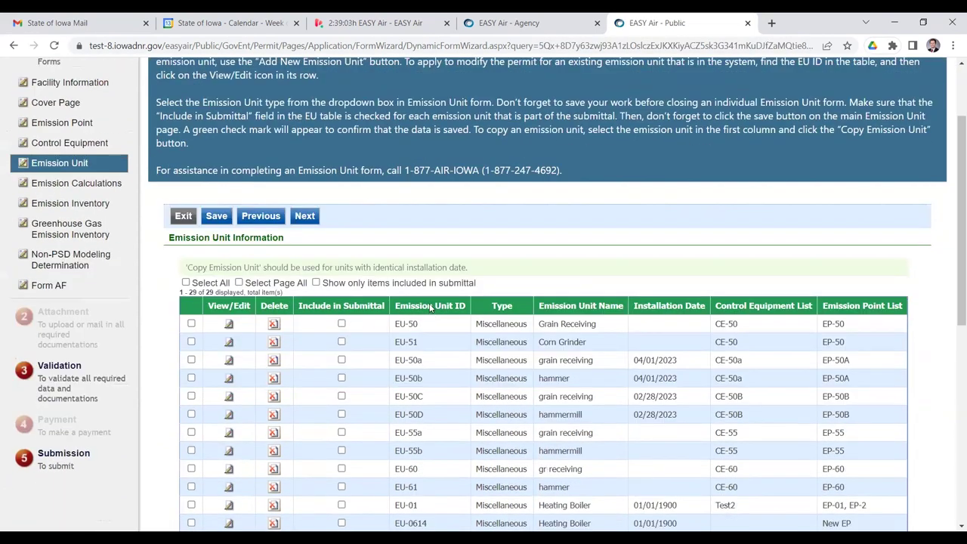
# Step: Include emission unit EU-01 in the submittal and close its detail form
pyautogui.scroll(-5, 431, 307)
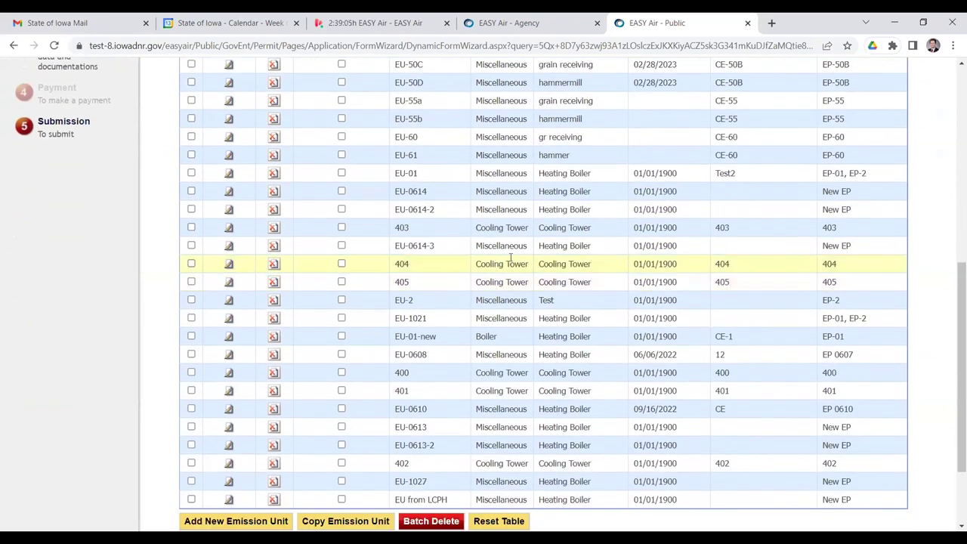
pyautogui.scroll(3, 544, 242)
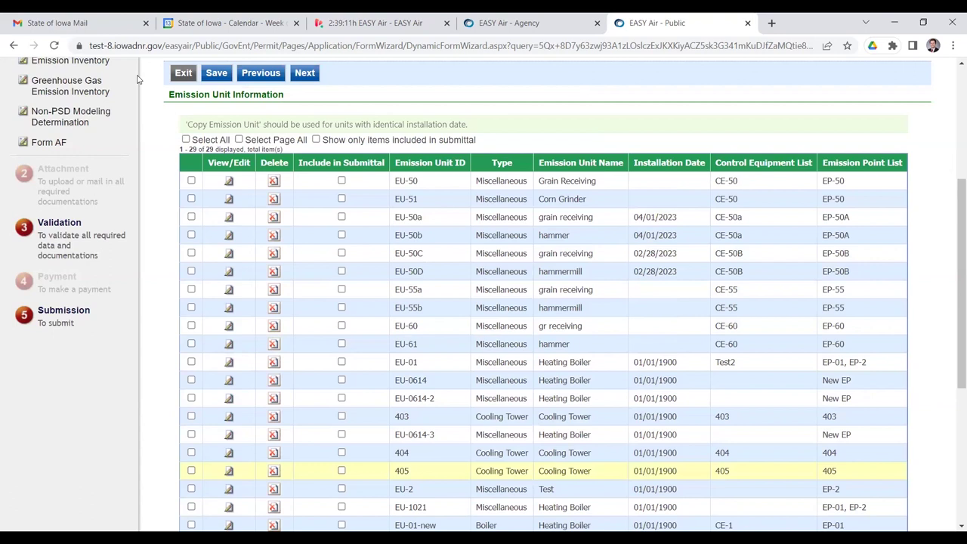
pyautogui.scroll(-2, 828, 408)
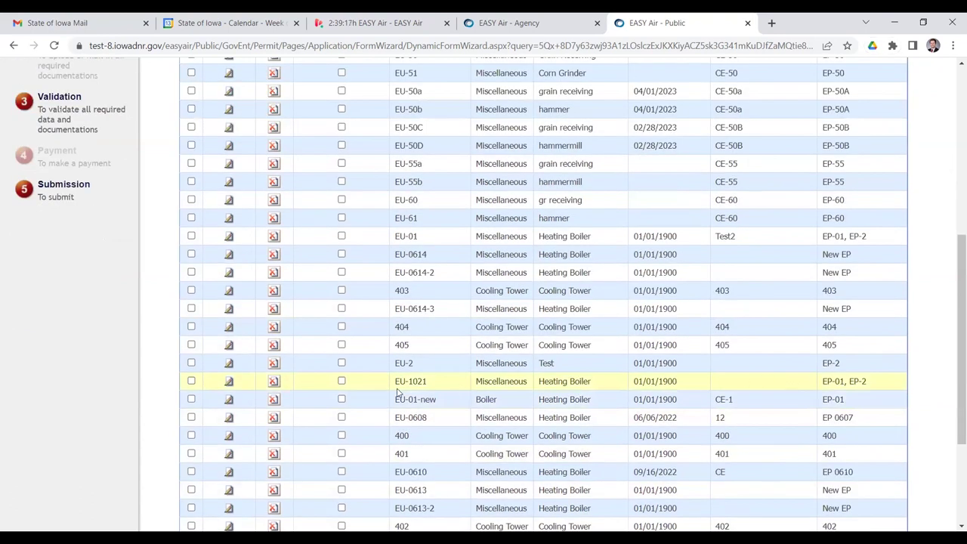
pyautogui.scroll(-2, 809, 429)
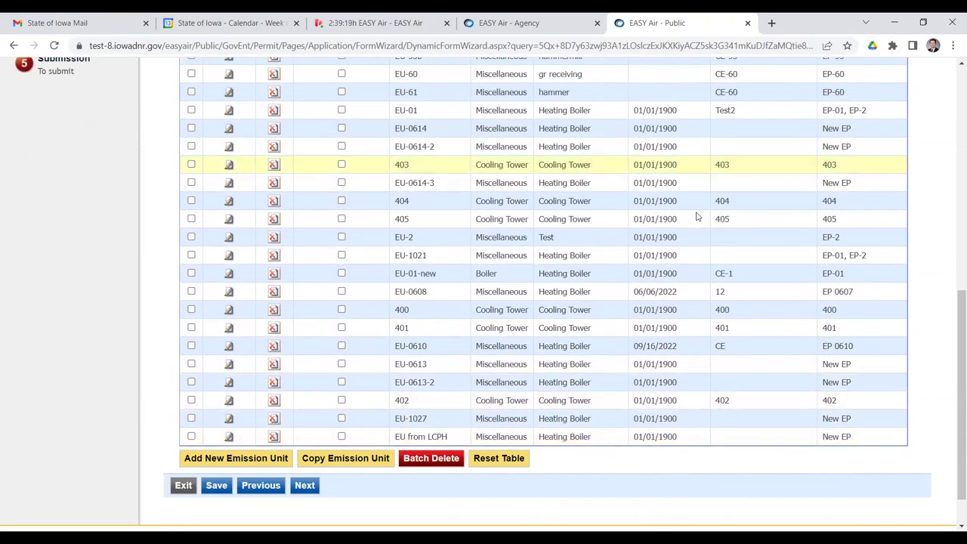
pyautogui.scroll(3, 756, 242)
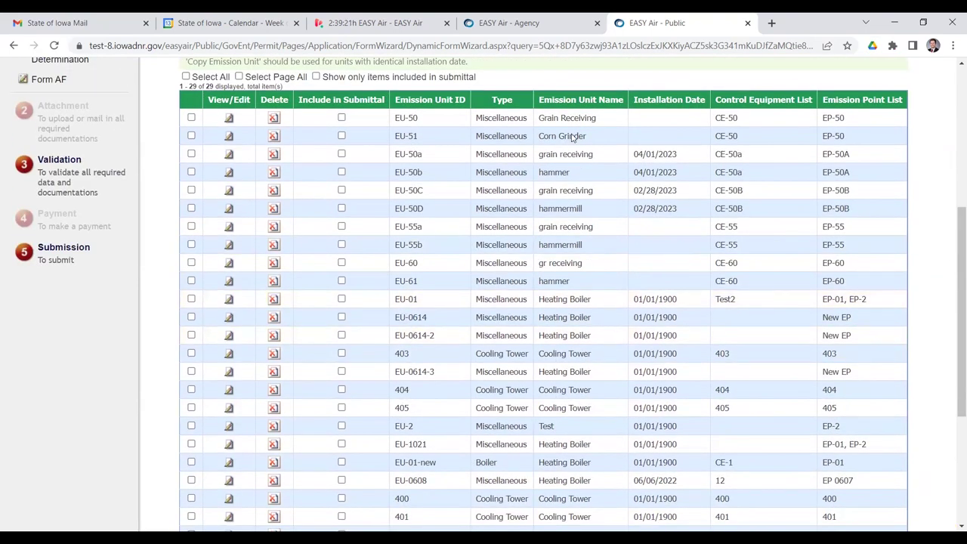
pyautogui.click(342, 299)
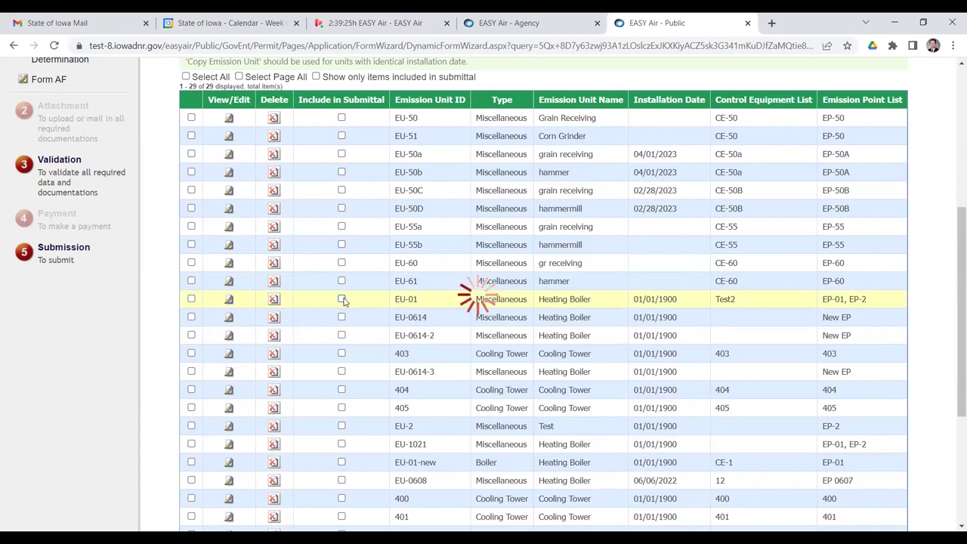
pyautogui.click(342, 299)
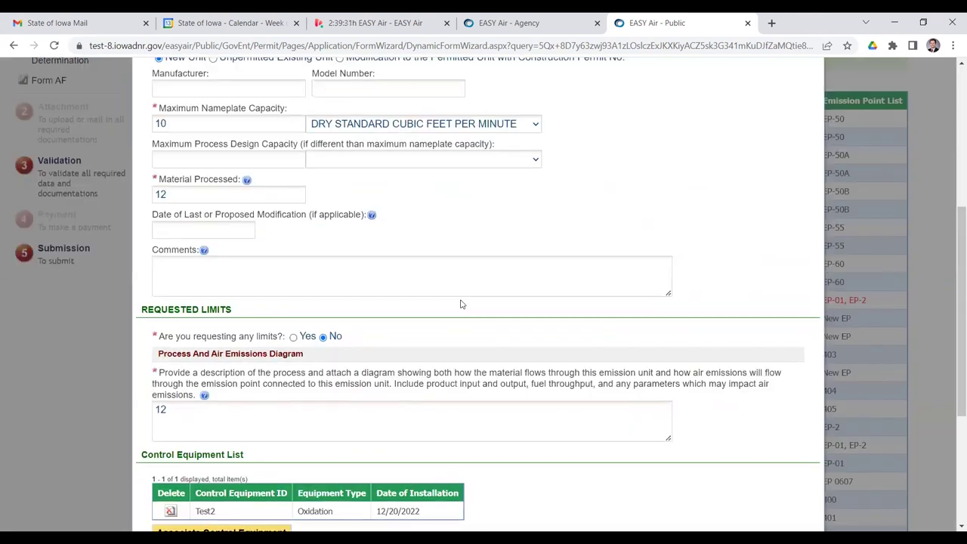
pyautogui.scroll(-3, 378, 276)
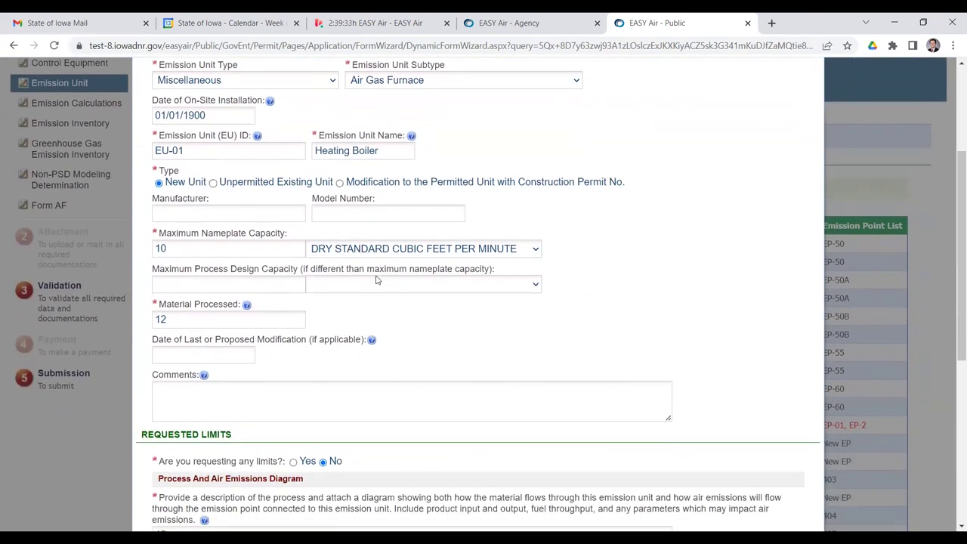
pyautogui.scroll(-5, 299, 180)
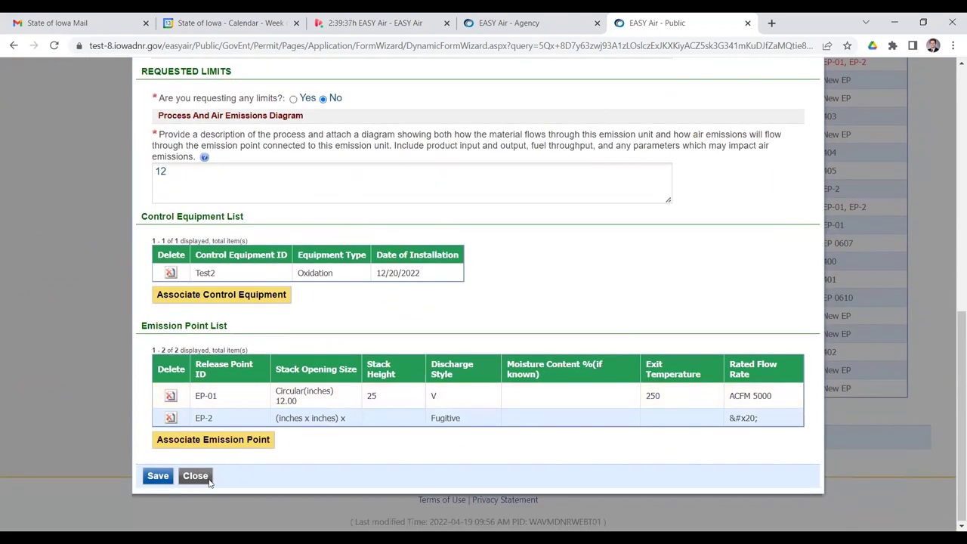
pyautogui.click(208, 480)
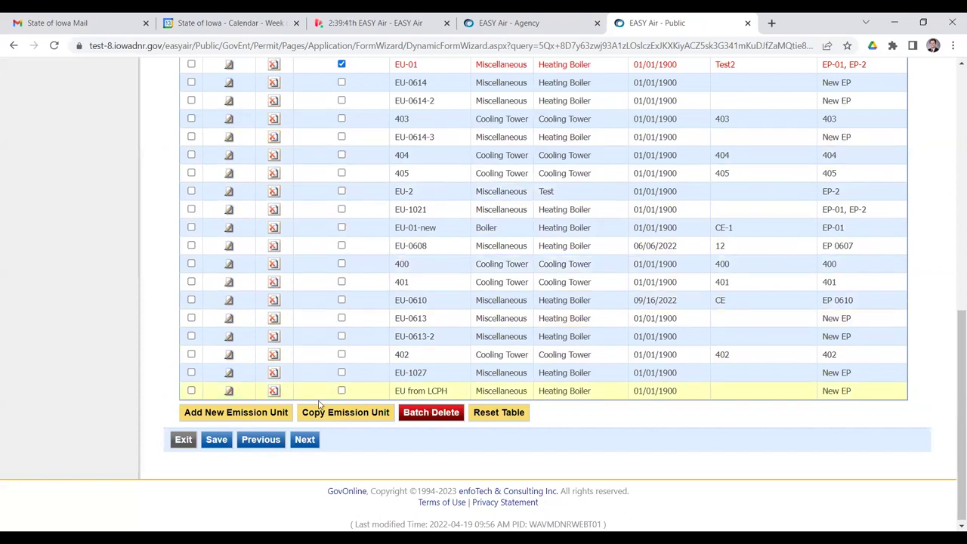
# Step: Move on to Emission Calculations and start a new emission calculation entry
pyautogui.click(305, 440)
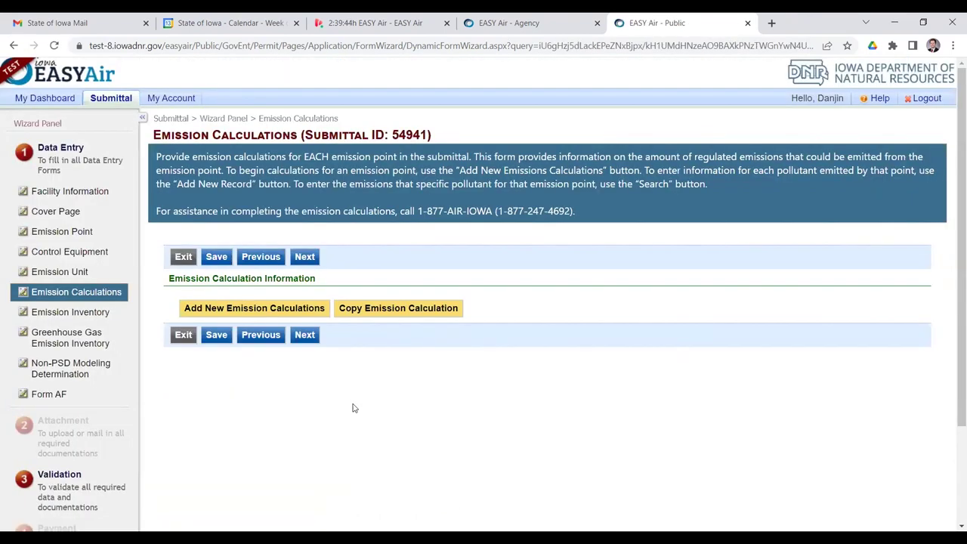
pyautogui.click(311, 309)
pyautogui.click(204, 252)
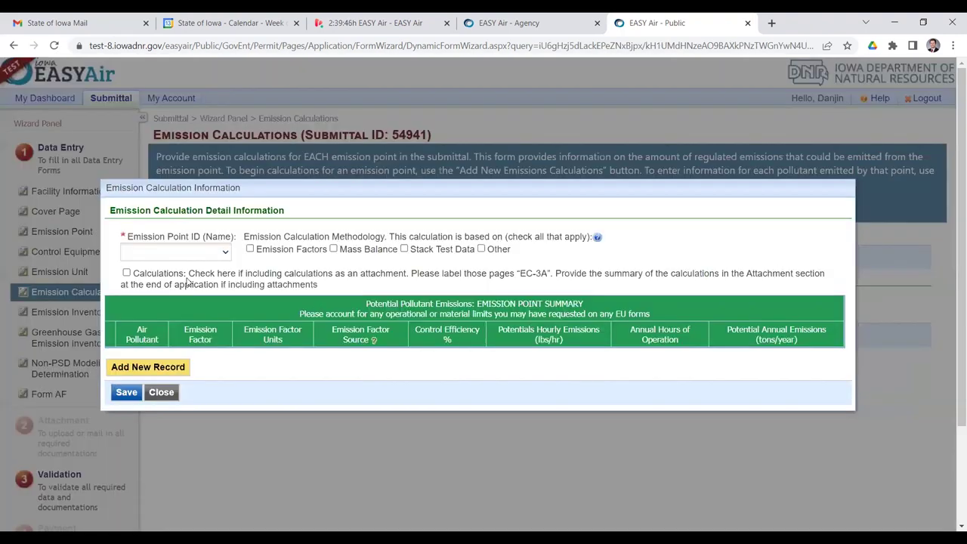
# Step: Record an Emission Factors calculation for EP-01 (Boiler Stack) with calculations attached, then advance
pyautogui.click(189, 280)
pyautogui.click(158, 278)
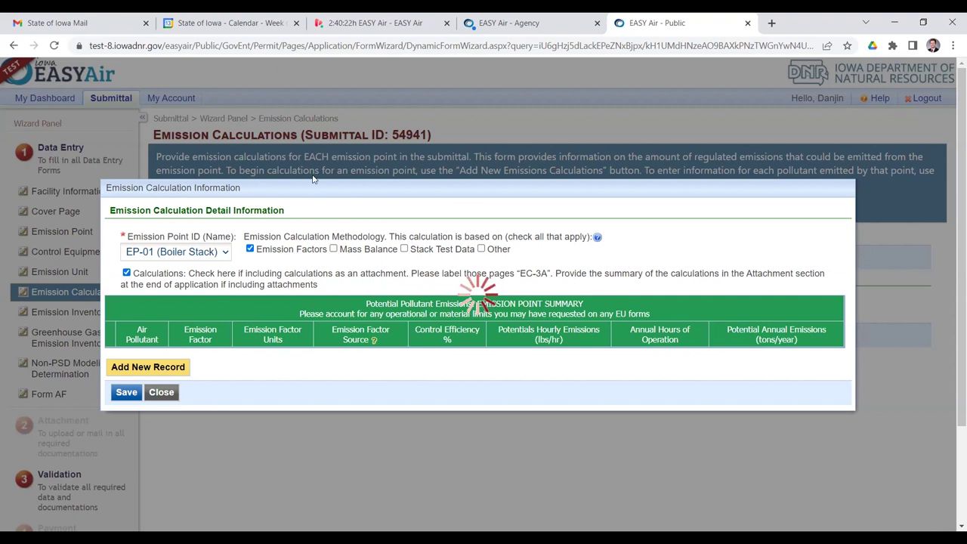
pyautogui.scroll(-1, 171, 236)
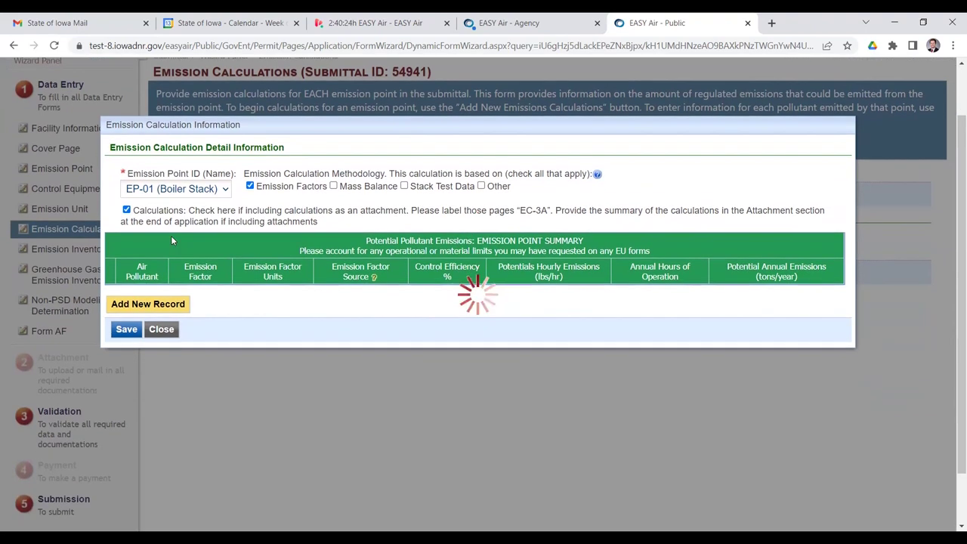
pyautogui.scroll(1, 170, 254)
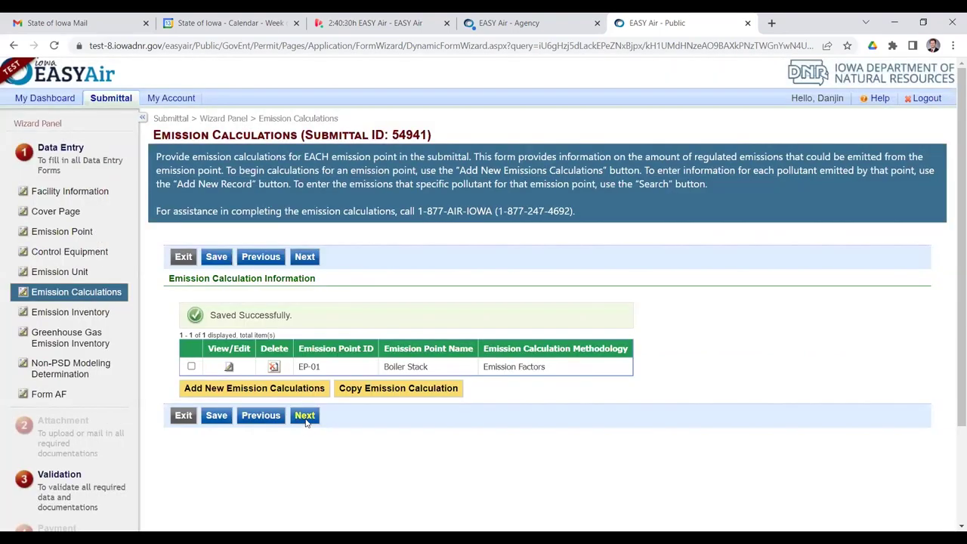
pyautogui.click(306, 420)
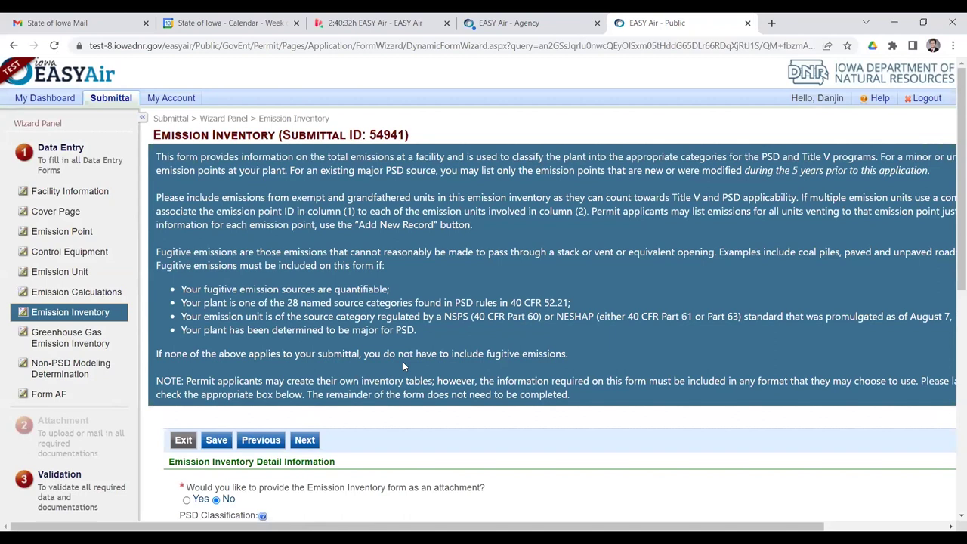
# Step: Answer Yes to providing the emission inventory as an attachment and continue to the GHG form
pyautogui.scroll(-3, 403, 363)
pyautogui.scroll(-2, 400, 367)
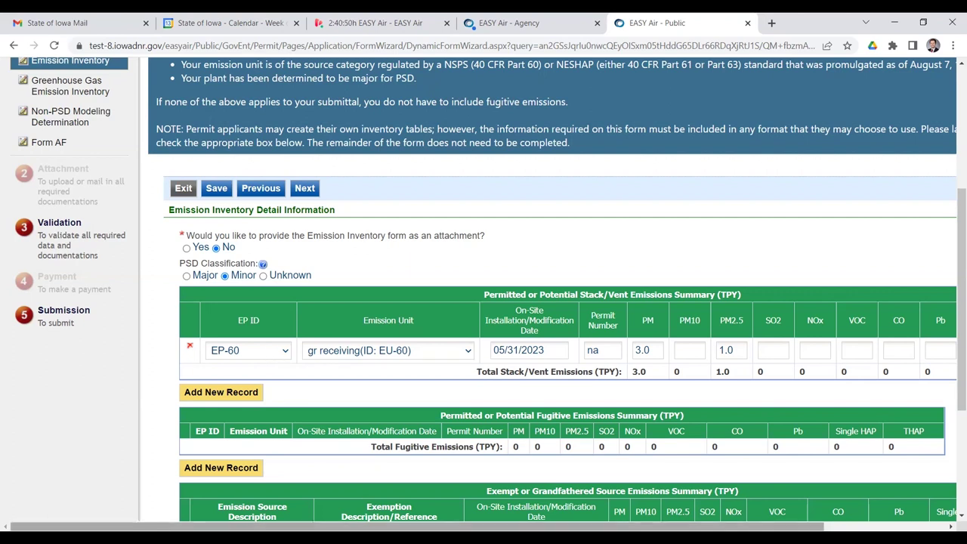
pyautogui.hscroll(4, 484, 294)
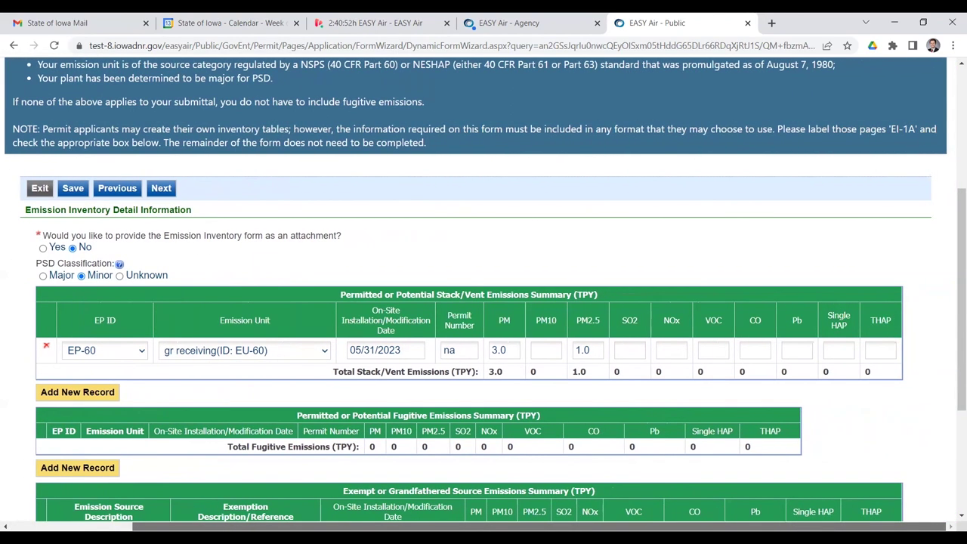
pyautogui.hscroll(-3, 387, 375)
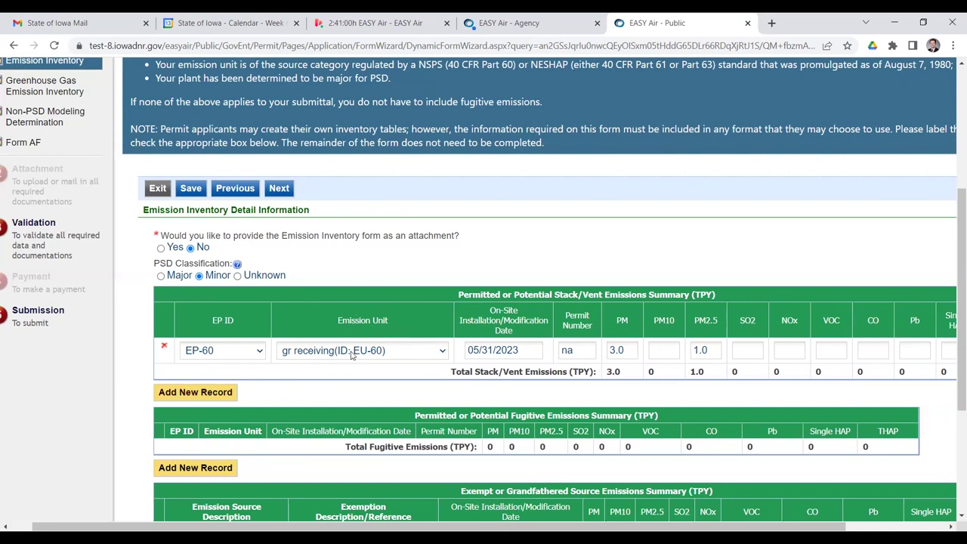
pyautogui.click(161, 249)
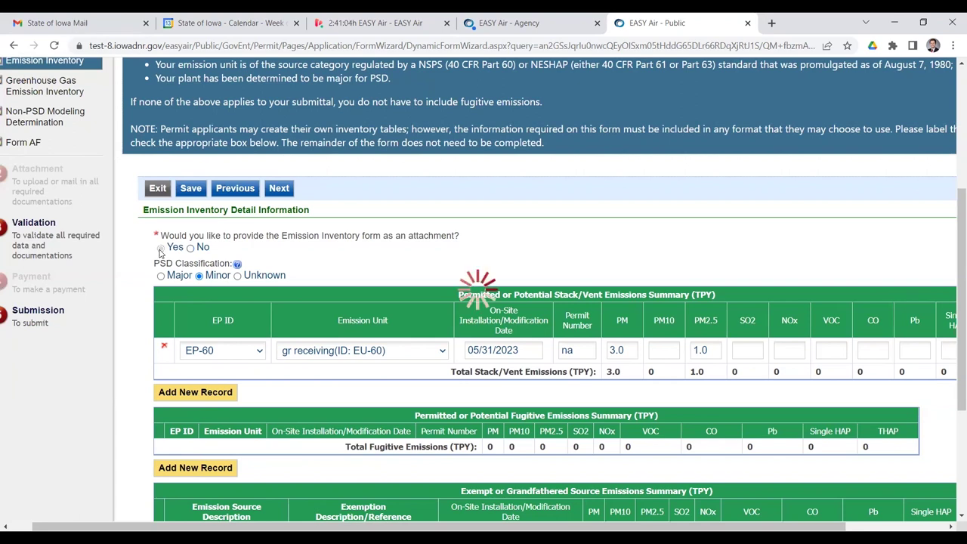
pyautogui.click(280, 189)
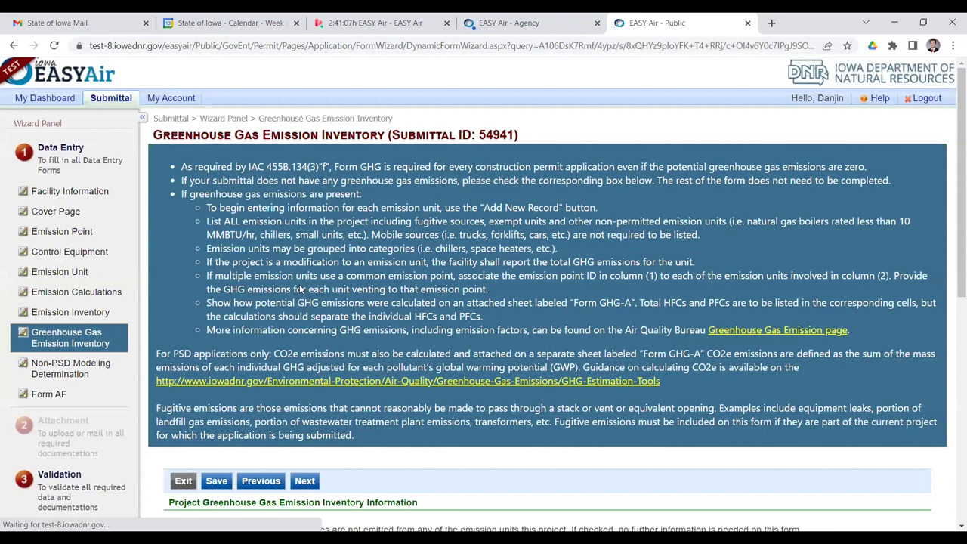
pyautogui.scroll(-3, 299, 284)
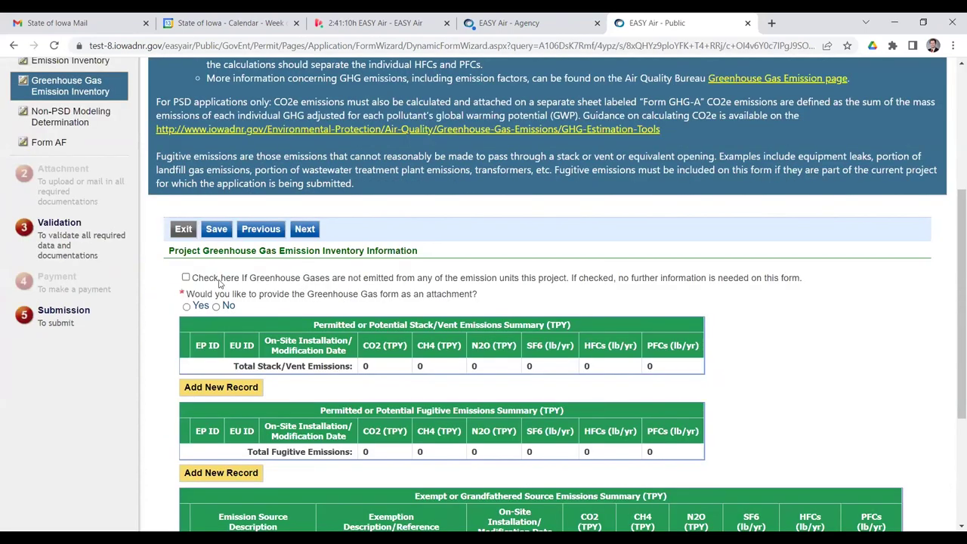
# Step: Mark the GHG form as an attachment and pass the Non-PSD and Form AF pages unchanged
pyautogui.click(186, 306)
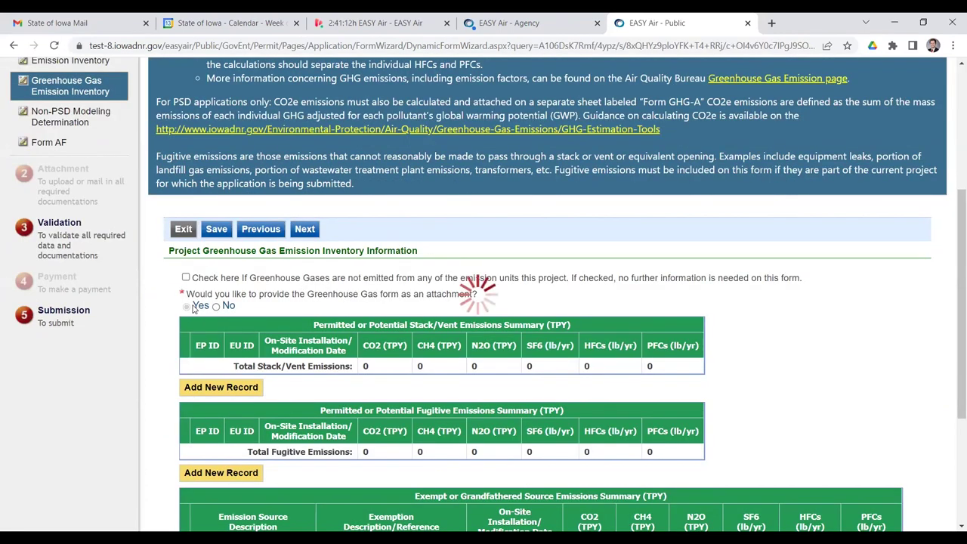
pyautogui.click(305, 231)
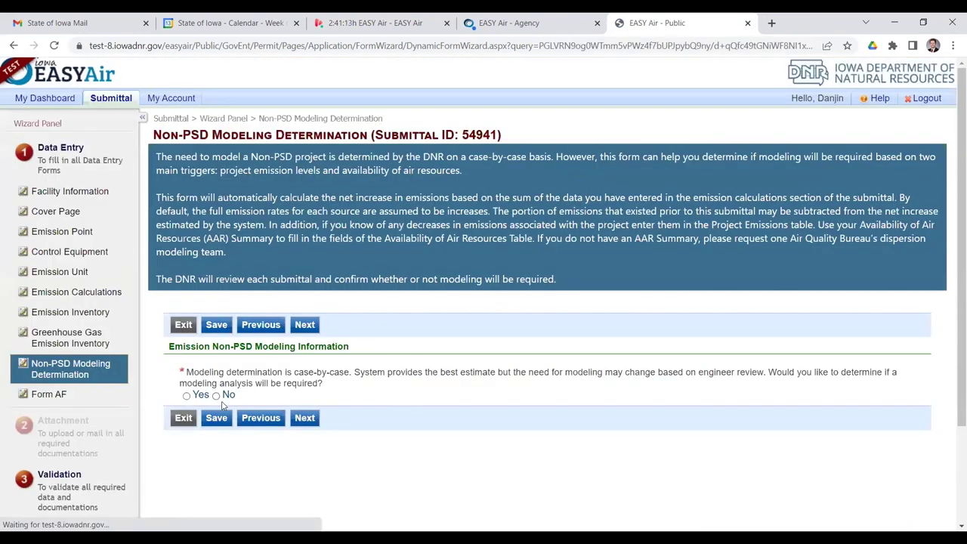
pyautogui.click(307, 422)
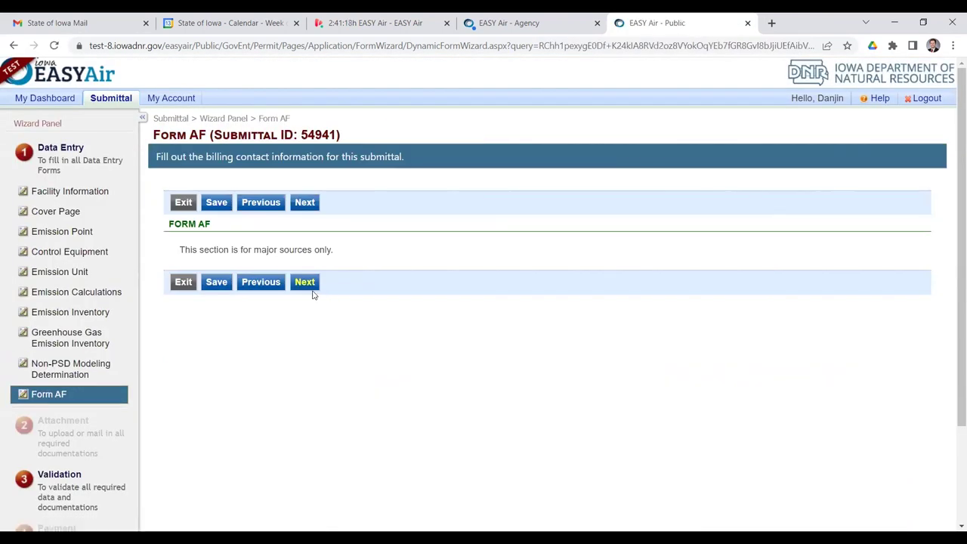
pyautogui.click(304, 283)
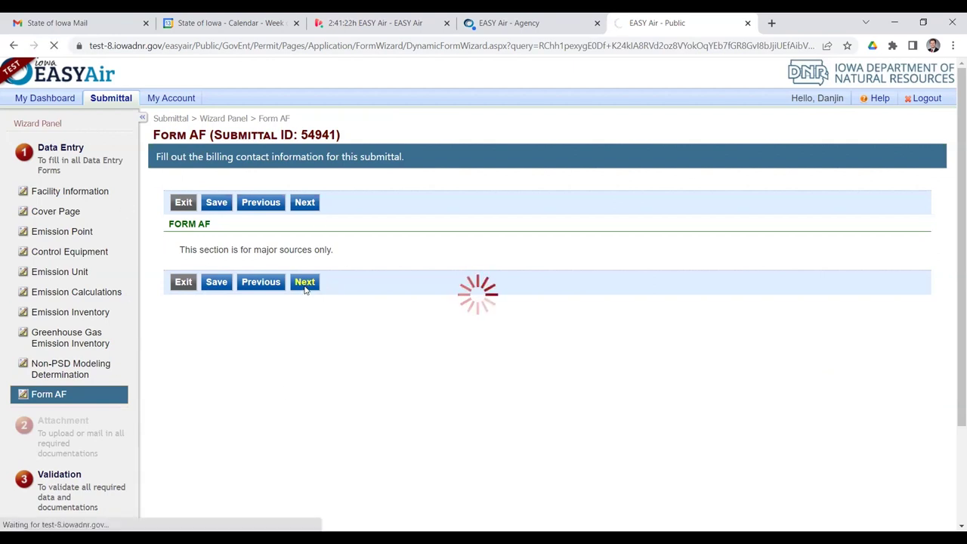
# Step: Set the Emission Inventory, Emission Calculations and GHG attachments to Mail, then go to Validation
pyautogui.scroll(-4, 446, 211)
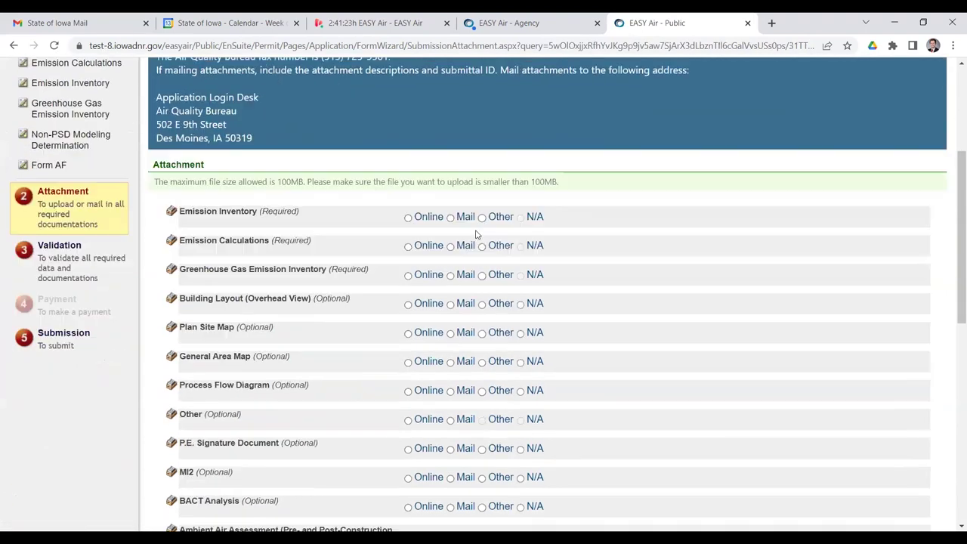
pyautogui.click(451, 195)
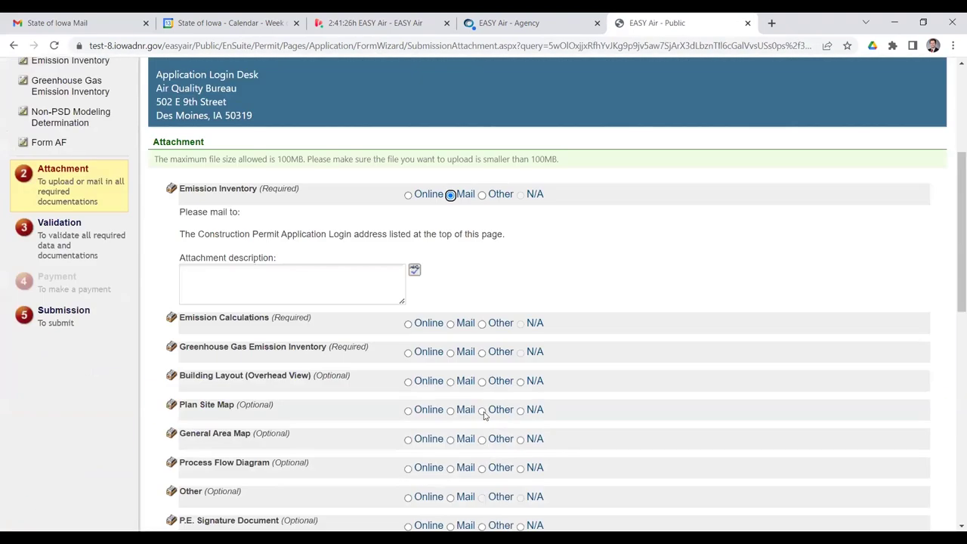
pyautogui.scroll(-1, 459, 276)
pyautogui.click(451, 261)
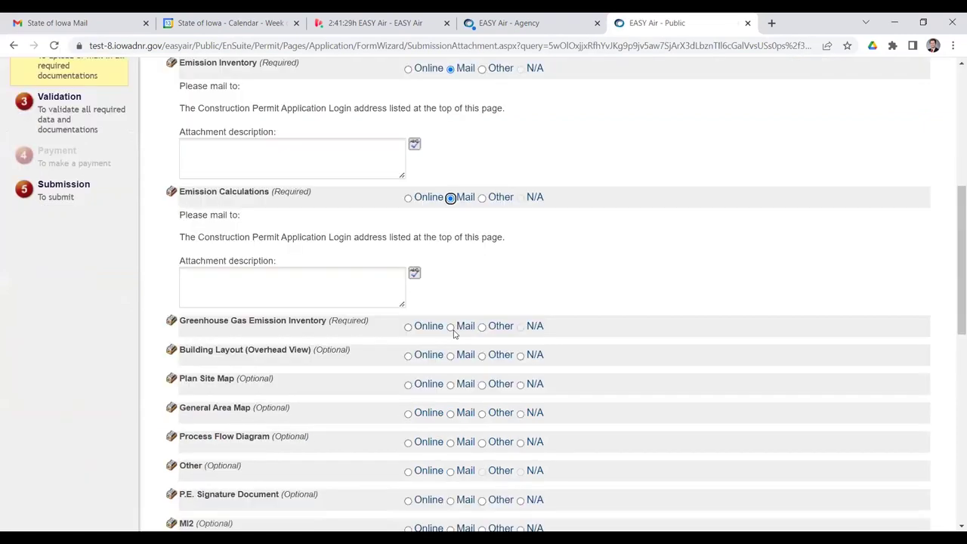
pyautogui.click(451, 326)
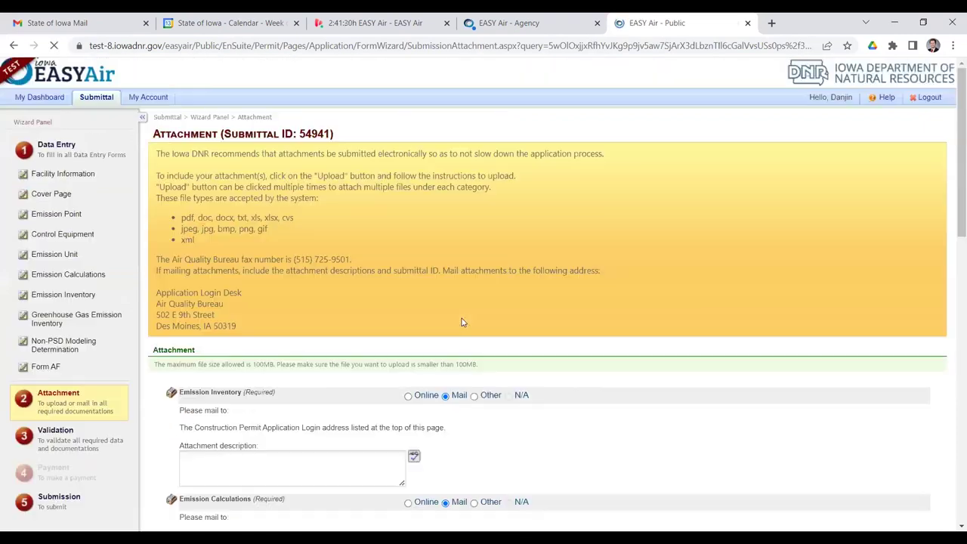
pyautogui.scroll(-6, 461, 318)
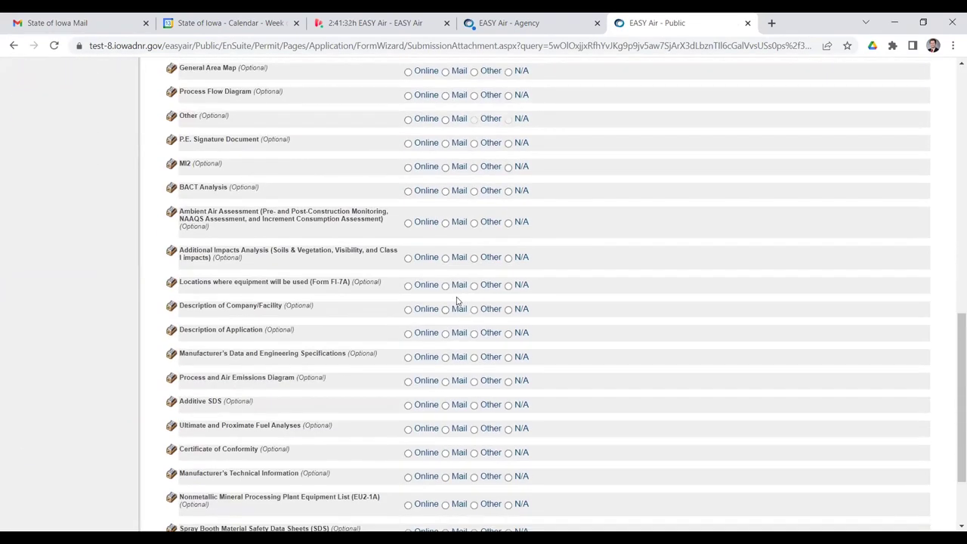
pyautogui.scroll(-2, 458, 306)
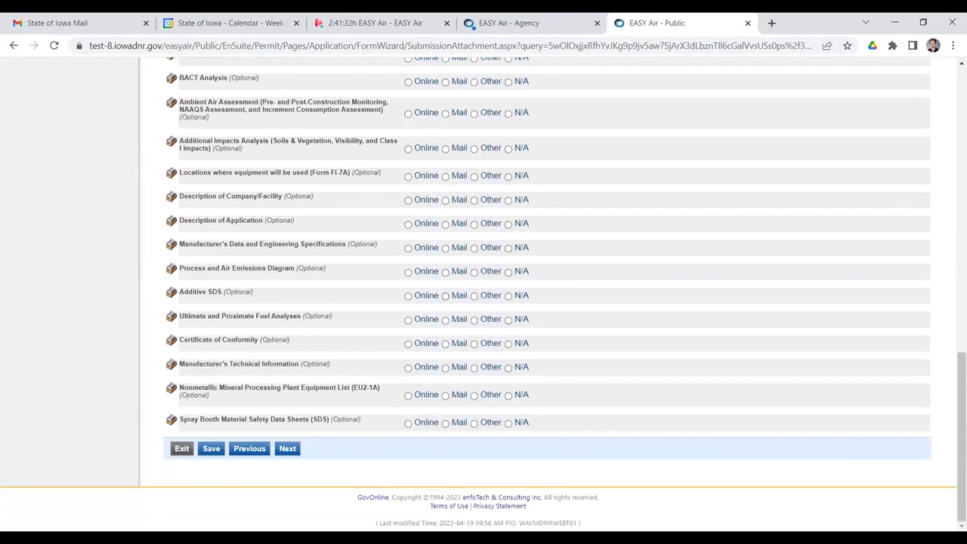
pyautogui.click(287, 450)
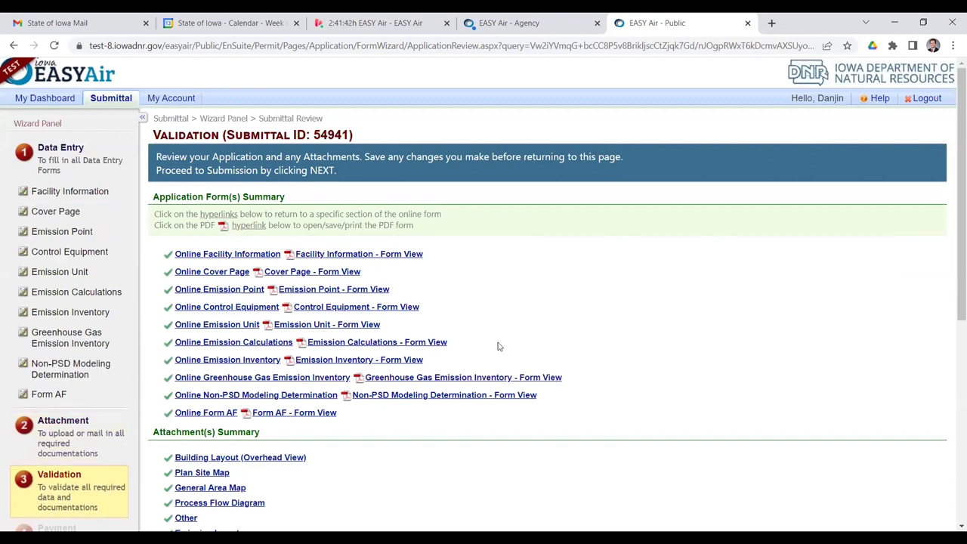
# Step: Move past validation and select Online Checkout as the payment method
pyautogui.scroll(-1, 465, 350)
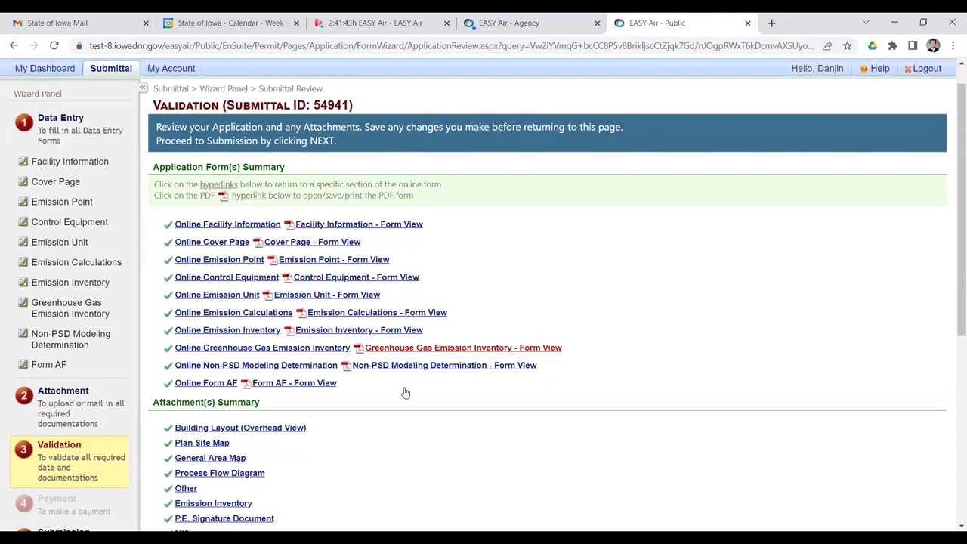
pyautogui.scroll(-5, 405, 393)
pyautogui.click(253, 452)
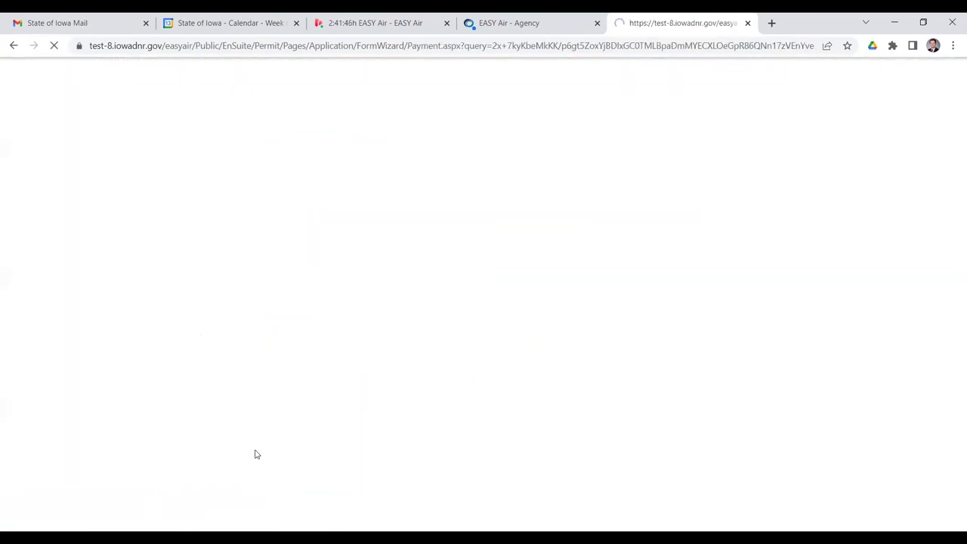
pyautogui.click(314, 400)
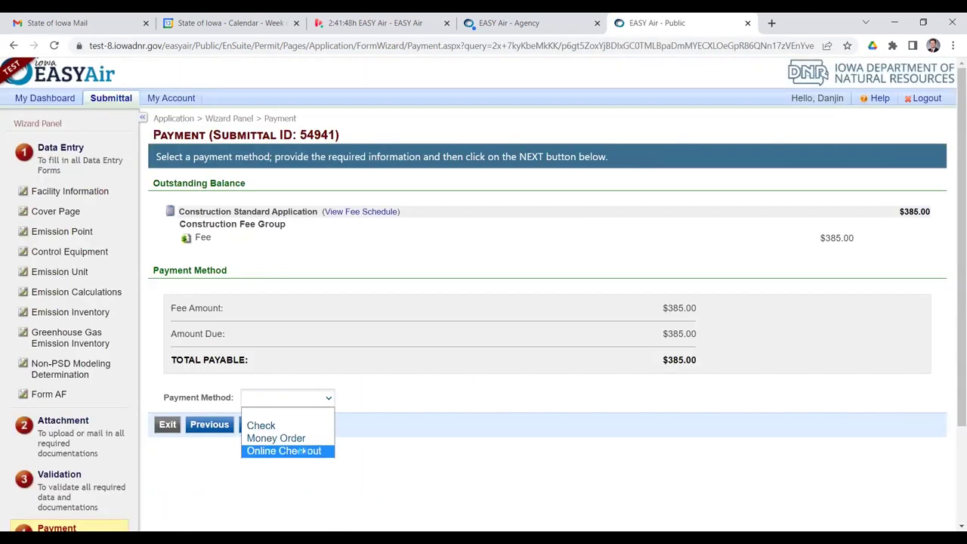
pyautogui.click(302, 451)
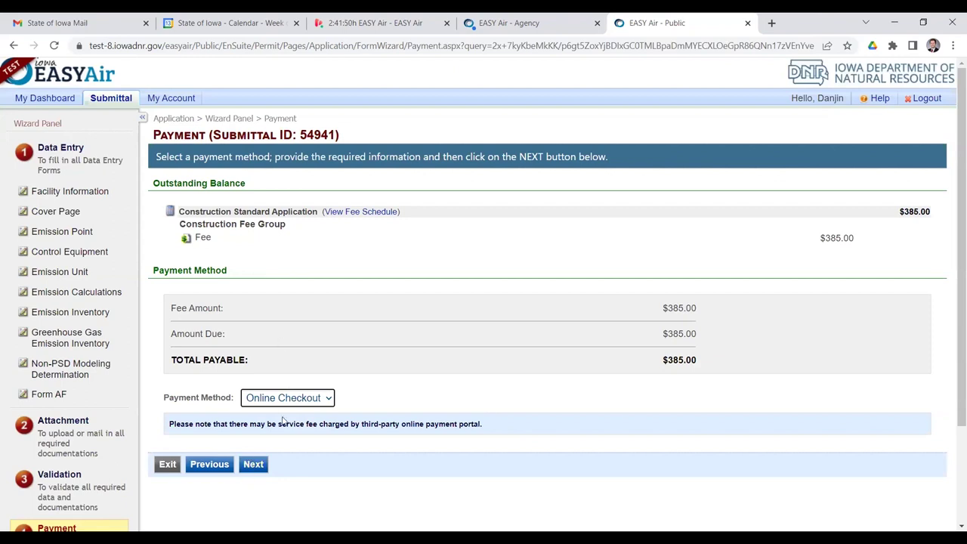
# Step: Tick the submission certification, fill in the security answer and PIN, and submit
pyautogui.click(254, 463)
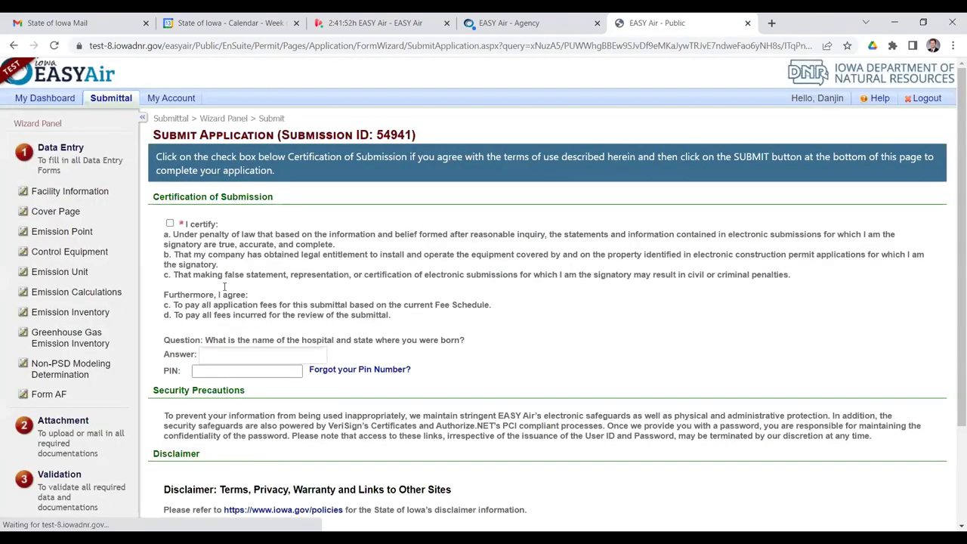
pyautogui.click(170, 223)
pyautogui.click(257, 354)
pyautogui.press('Tab')
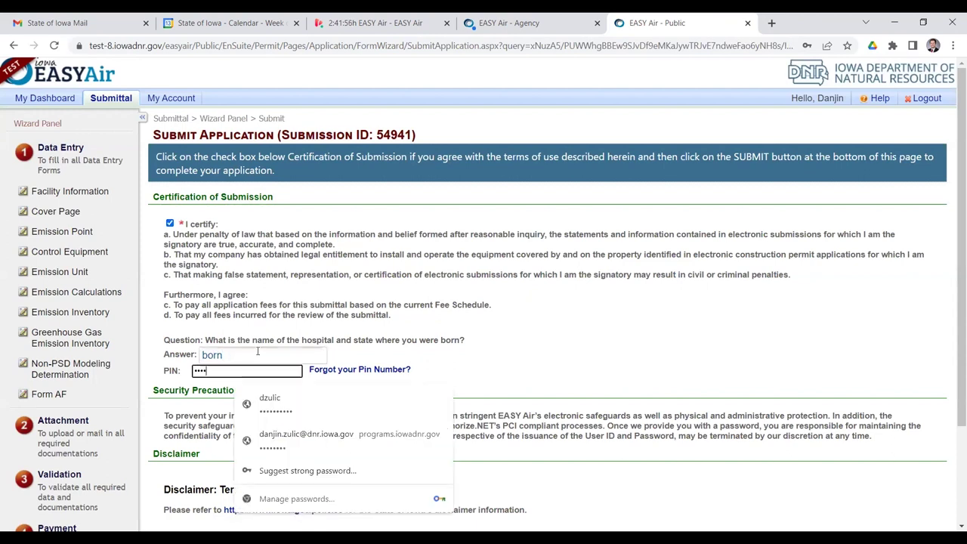
pyautogui.click(414, 270)
pyautogui.scroll(-3, 272, 378)
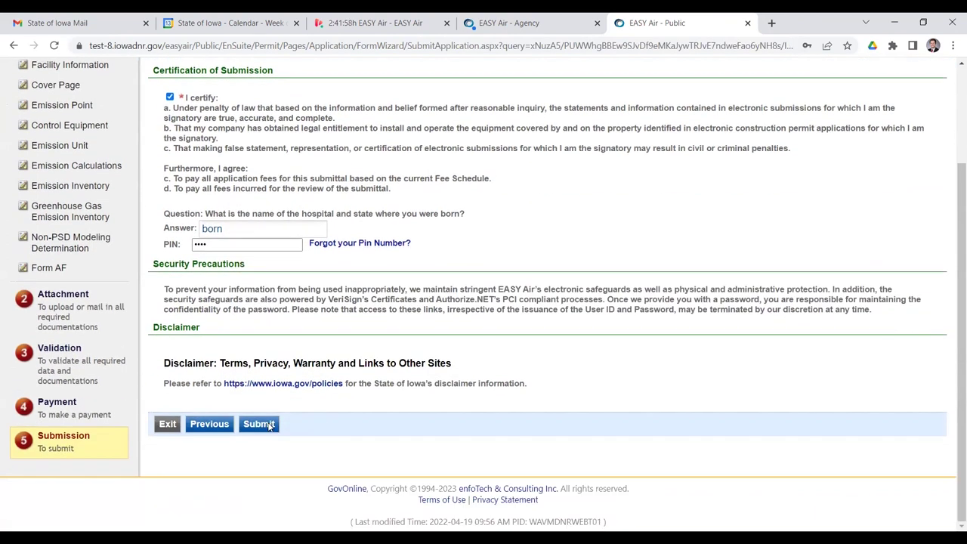
pyautogui.click(259, 424)
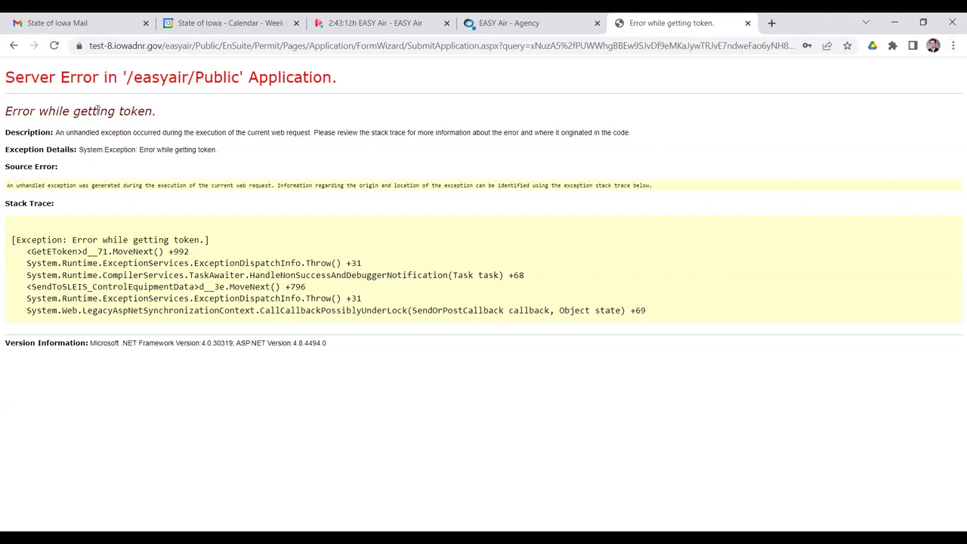
# Step: Leave the error page and open the 54941 row from Submittal > Track Submissions
pyautogui.click(15, 46)
pyautogui.moveTo(110, 99)
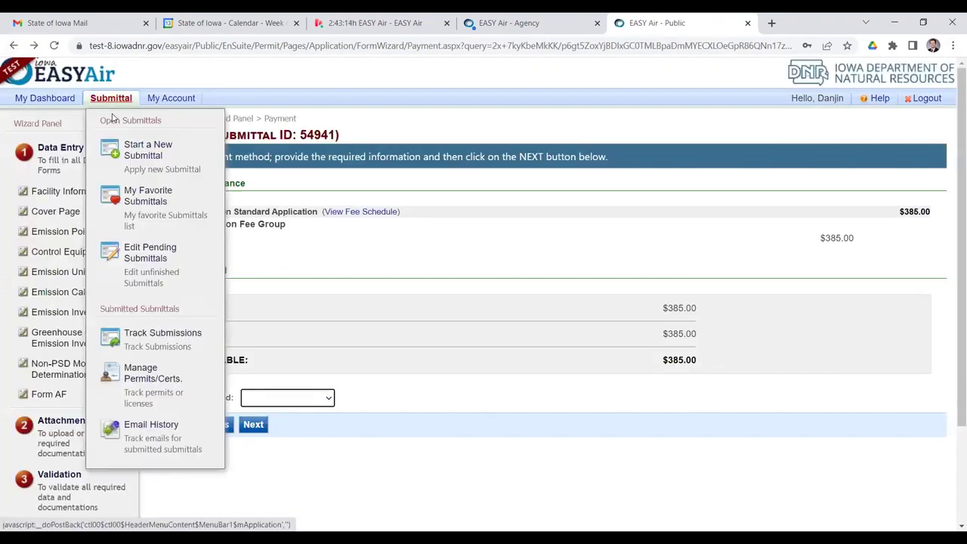
pyautogui.click(157, 353)
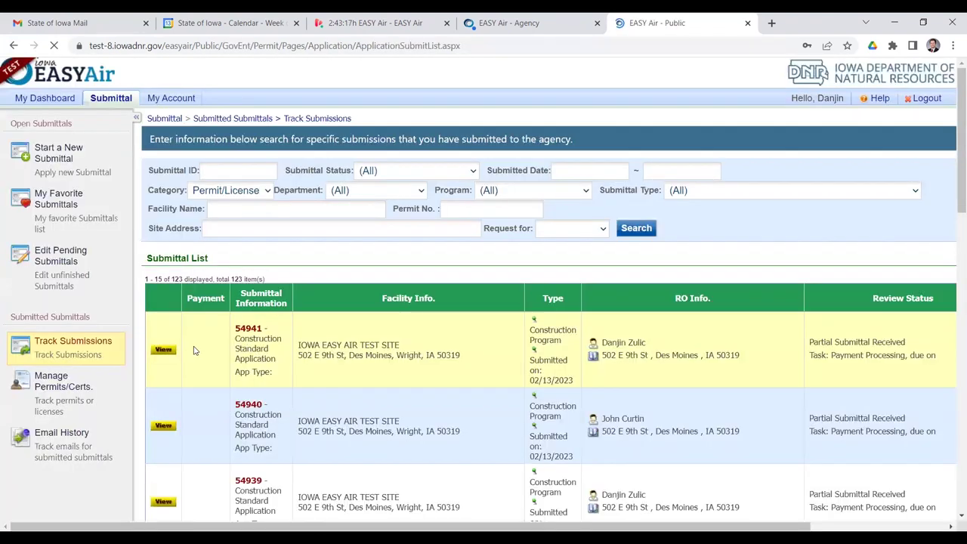
pyautogui.moveTo(268, 332); pyautogui.dragTo(233, 330)
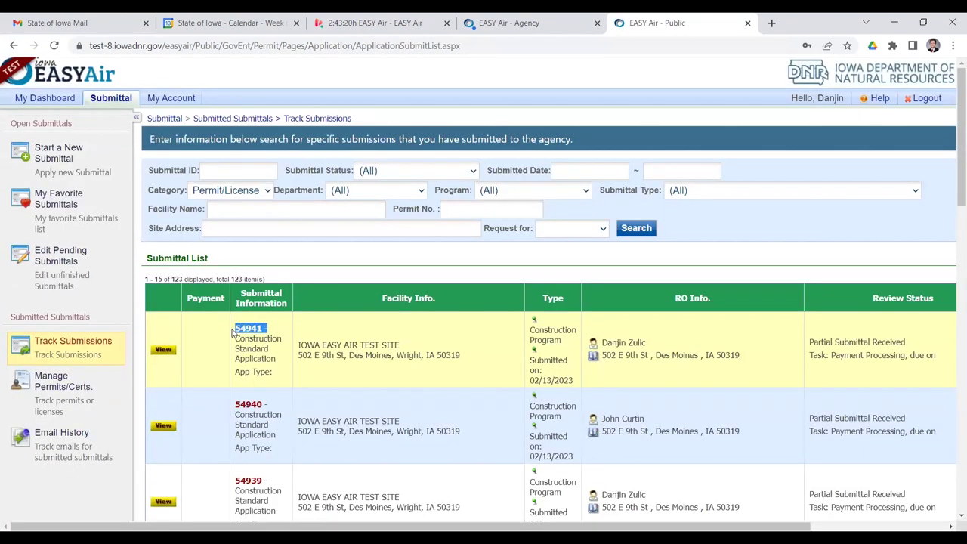
pyautogui.click(250, 338)
pyautogui.click(164, 352)
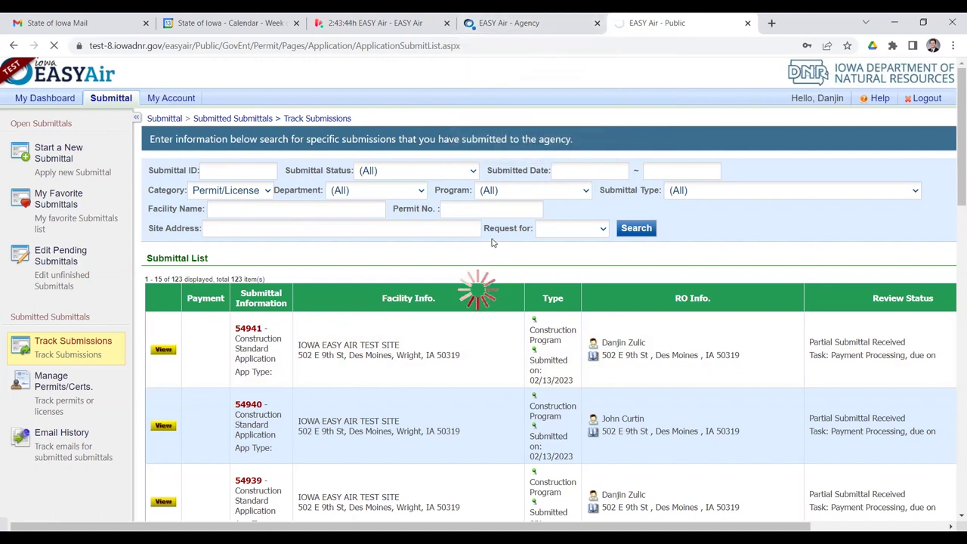
# Step: Load submittal 54941's detail page and scroll down to Application Withdrawal
pyautogui.click(164, 355)
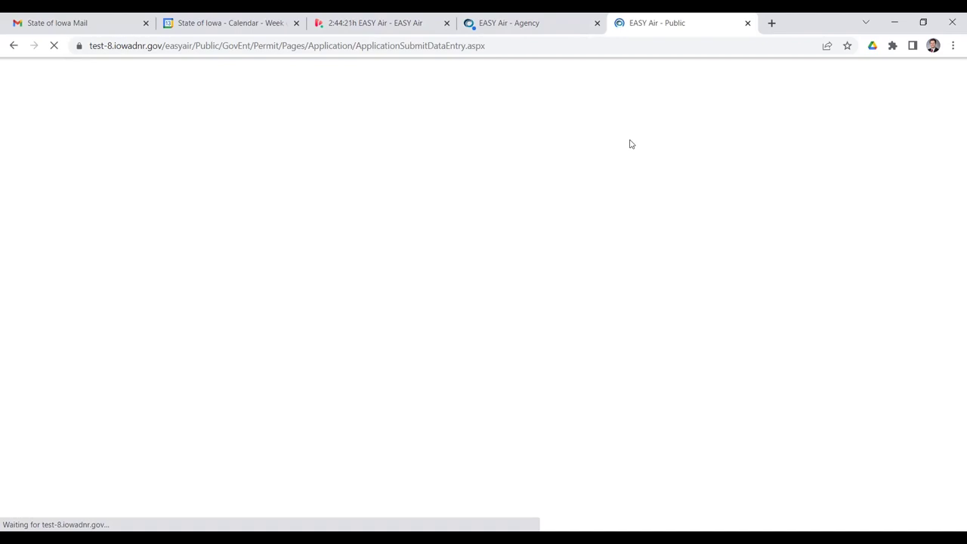
pyautogui.moveTo(598, 38)
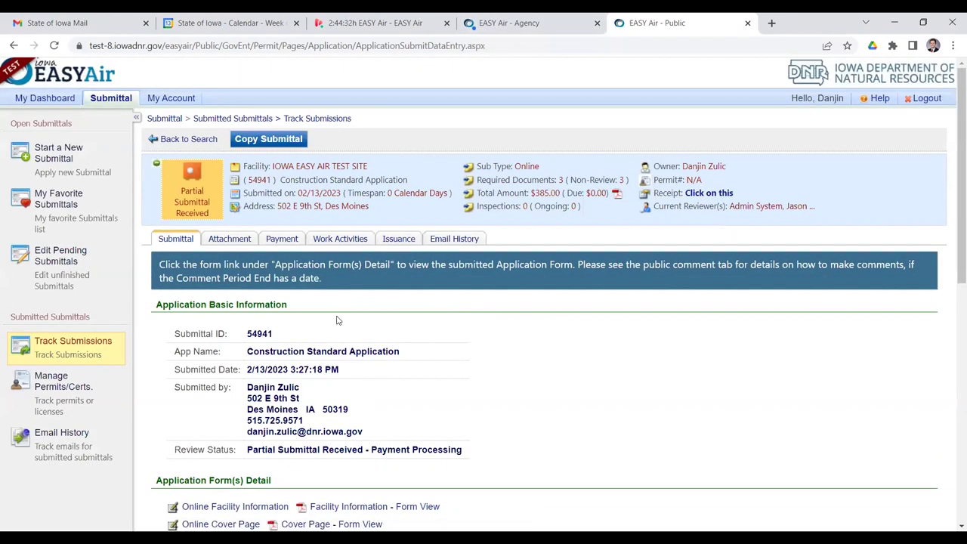
pyautogui.scroll(-1, 331, 324)
pyautogui.scroll(-5, 330, 324)
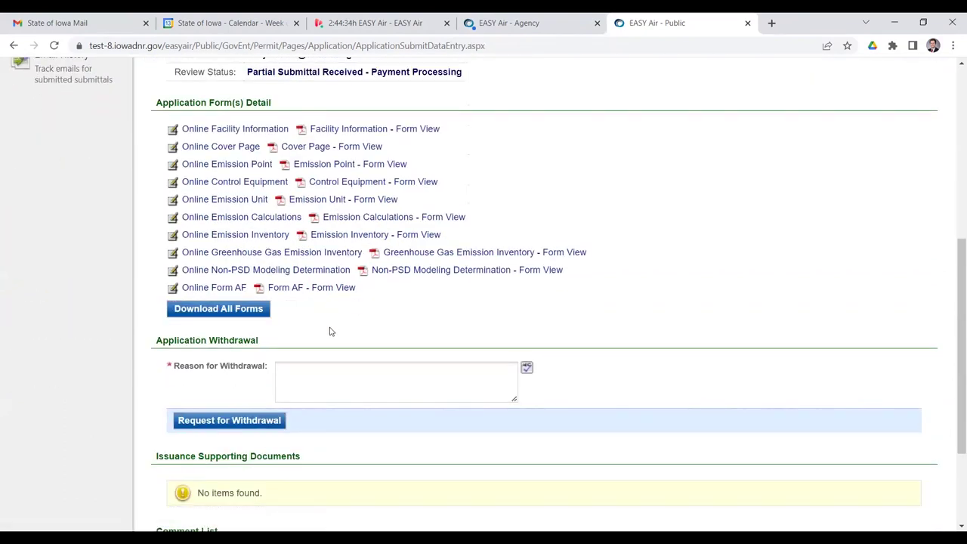
pyautogui.scroll(5, 330, 331)
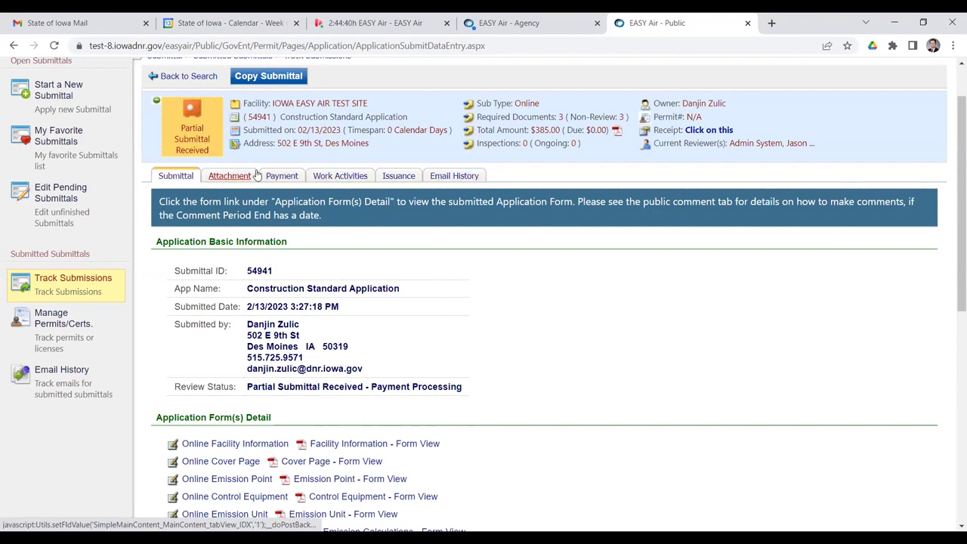
pyautogui.scroll(-2, 318, 335)
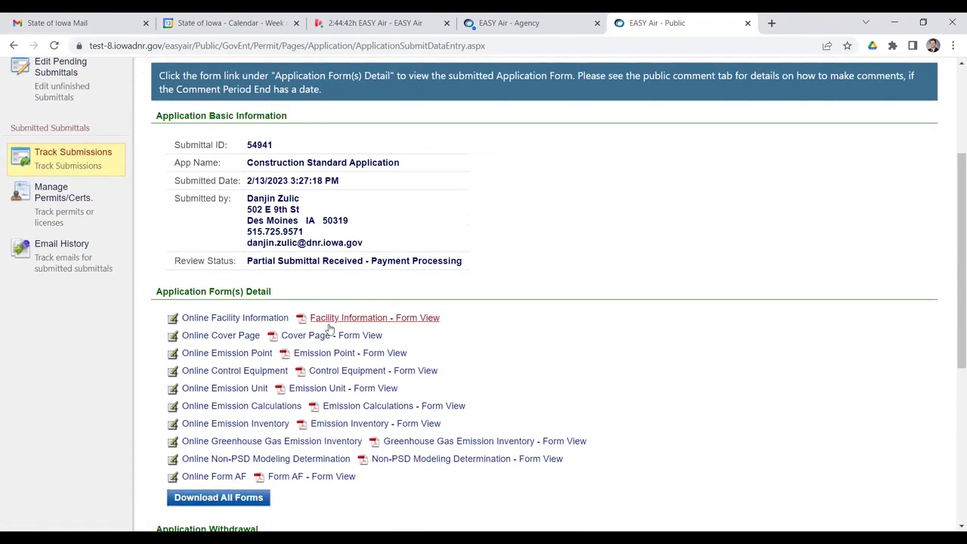
pyautogui.scroll(-1, 327, 384)
pyautogui.scroll(-2, 326, 383)
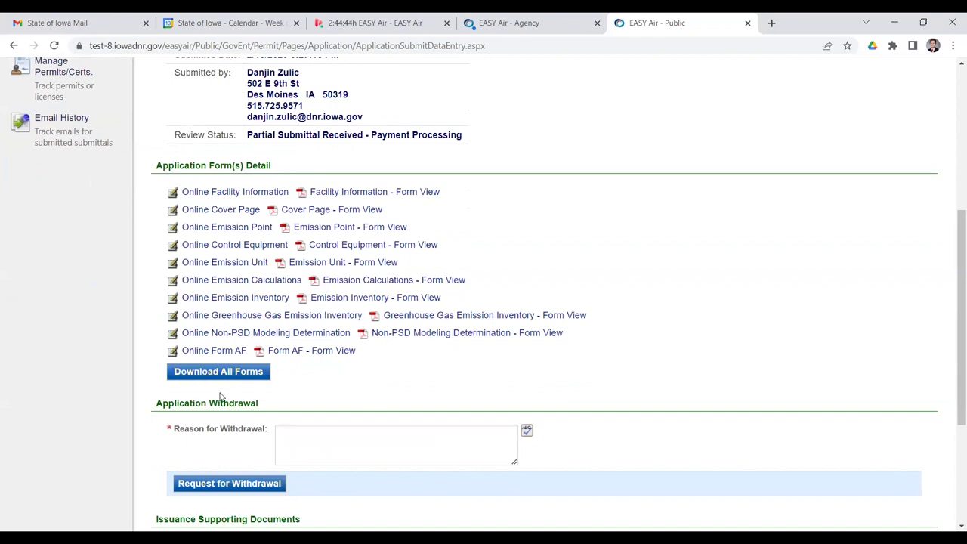
pyautogui.scroll(-1, 298, 408)
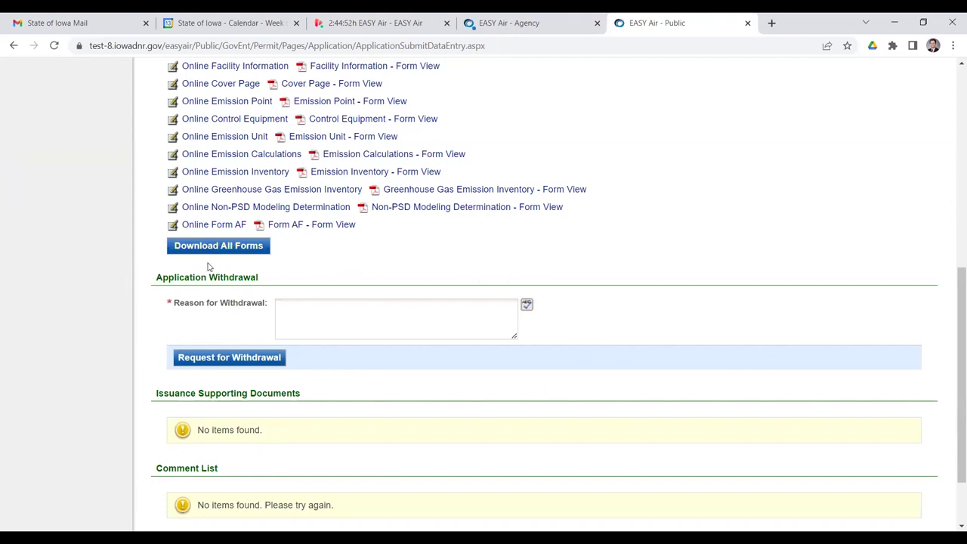
# Step: Request withdrawal of 54941 with reason 'The stack height is actually 25 feet.' and confirm
pyautogui.click(328, 323)
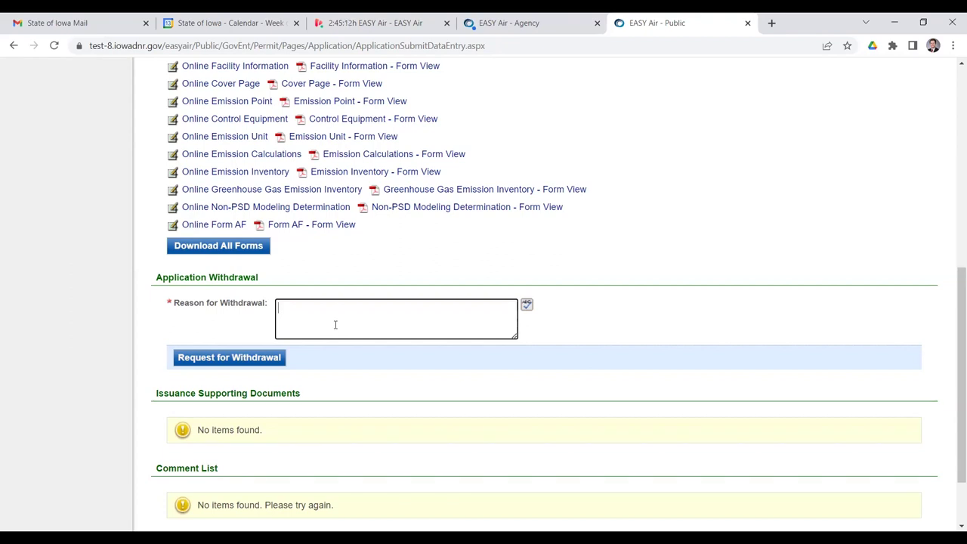
pyautogui.write('The stac')
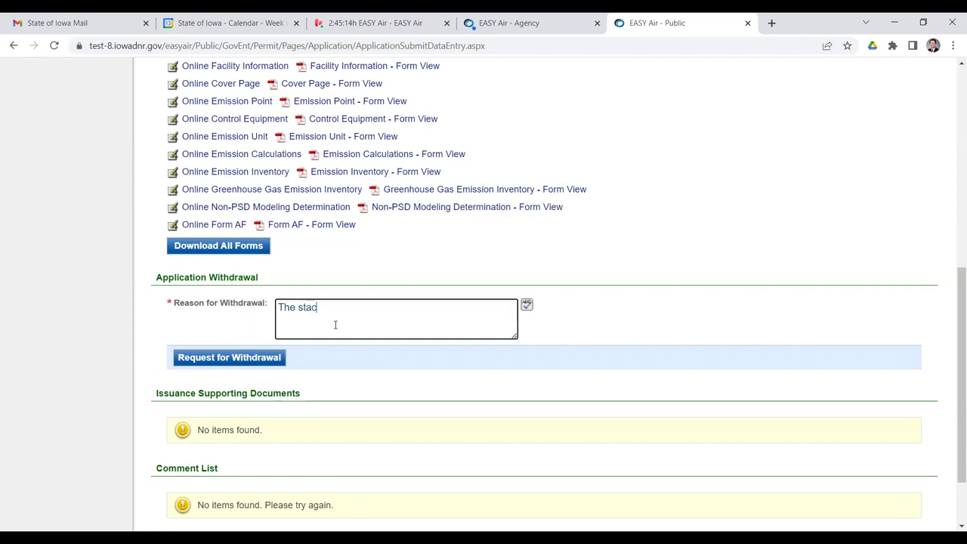
pyautogui.write('k height is actually ')
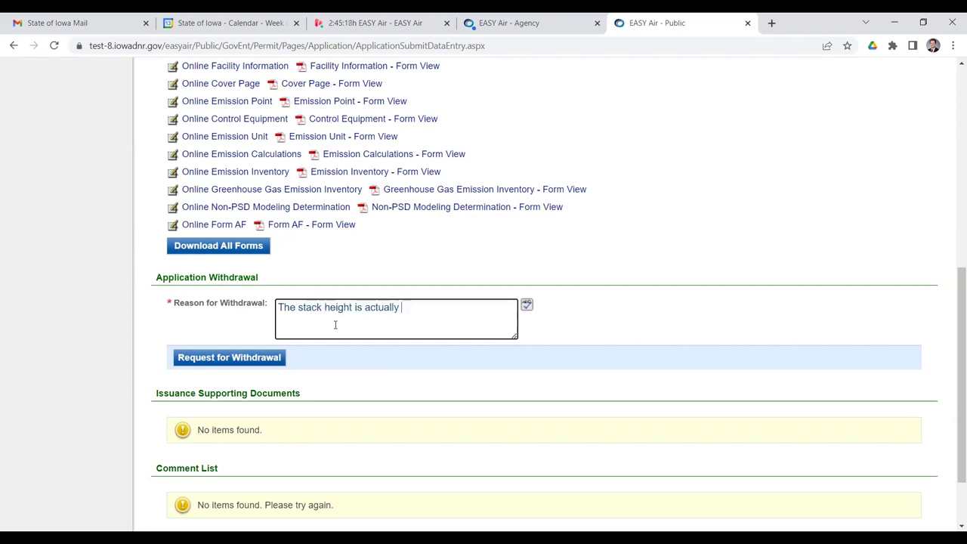
pyautogui.write('25 feet.')
pyautogui.click(251, 359)
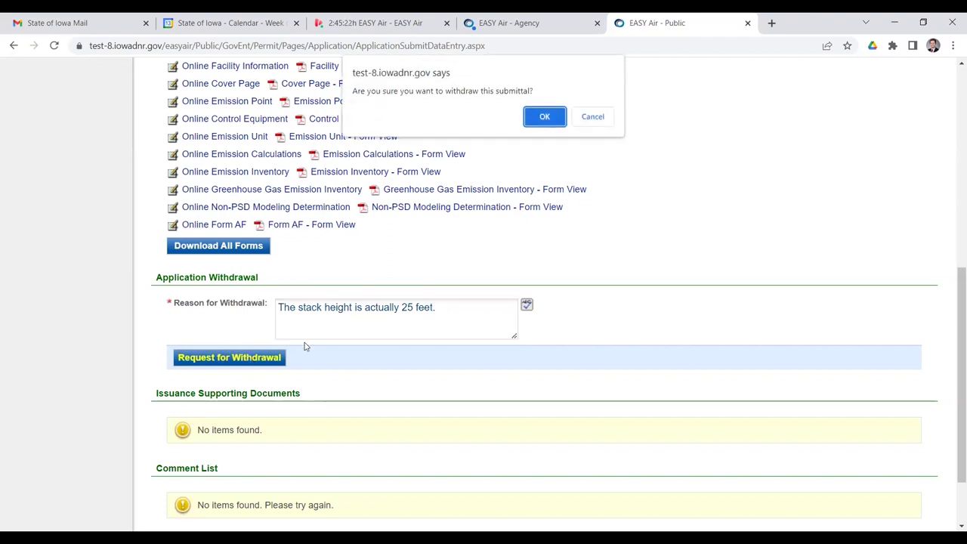
pyautogui.click(546, 115)
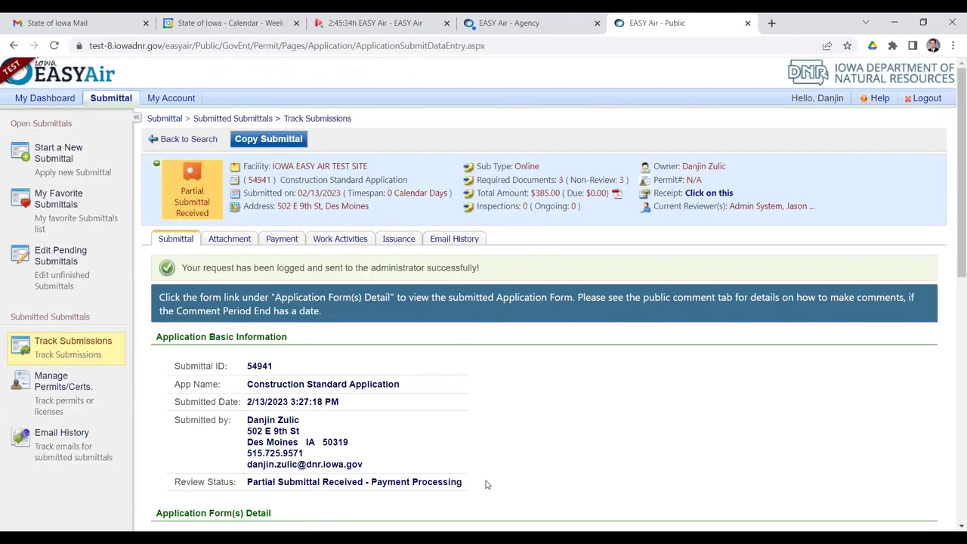
pyautogui.scroll(-5, 461, 450)
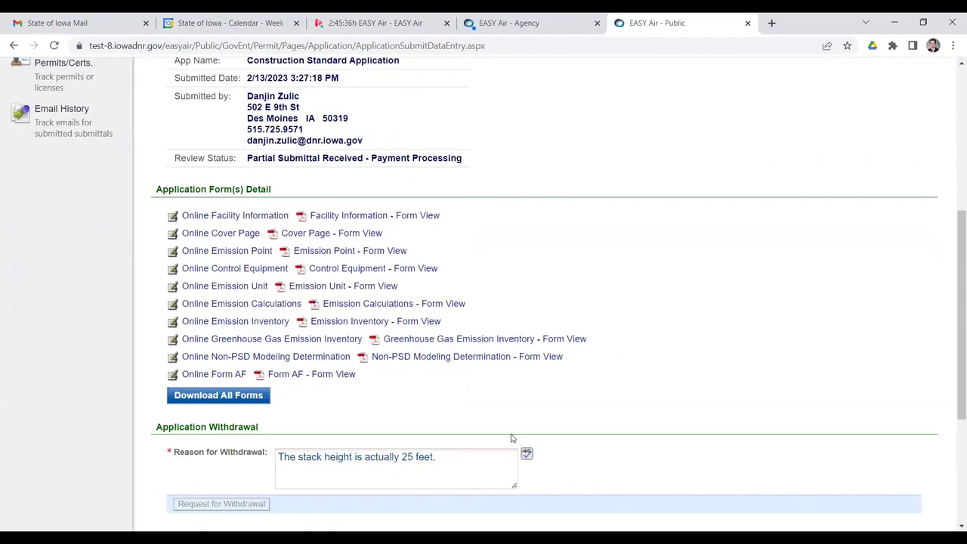
pyautogui.scroll(-2, 511, 438)
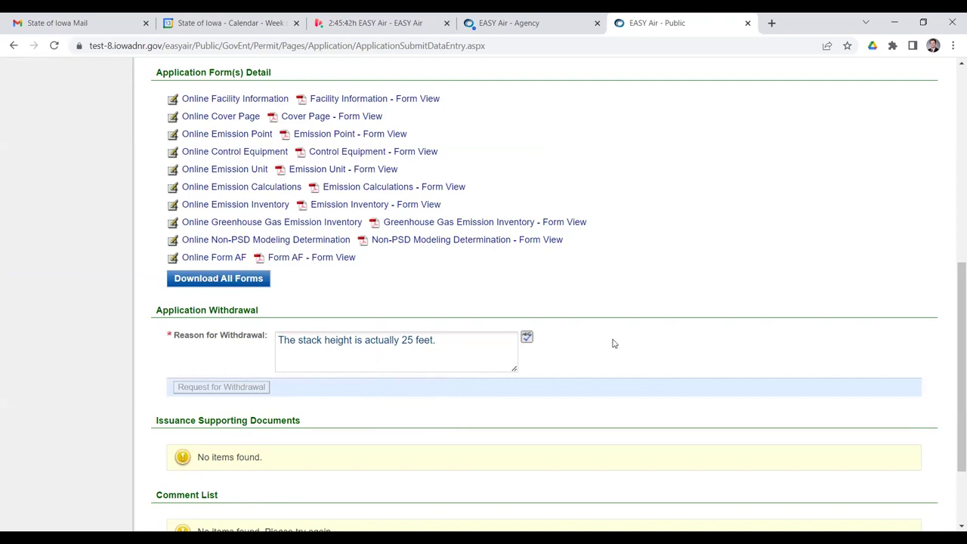
# Step: Scroll back to the top of the submittal 54941 page
pyautogui.scroll(6, 620, 330)
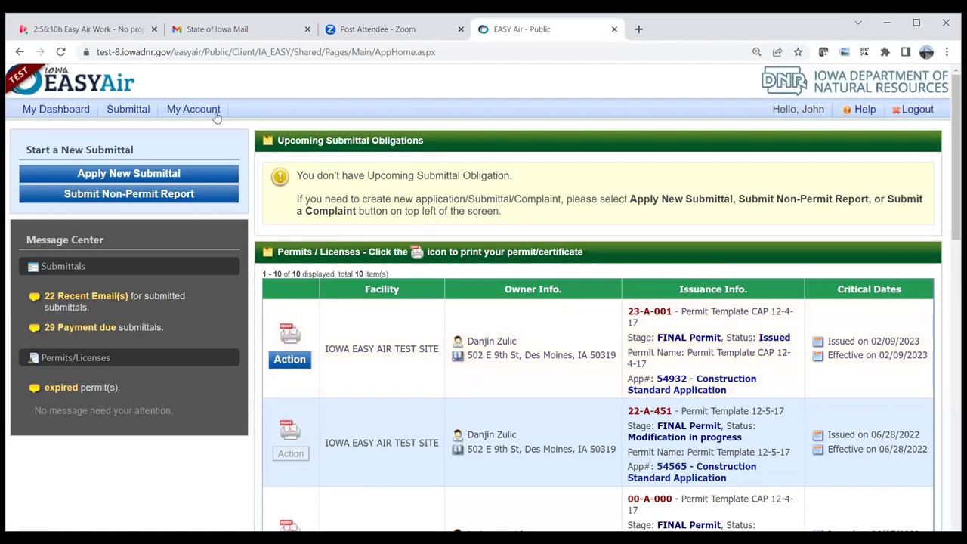
# Step: Choose Start a New Submittal from the Submittal menu on the home dashboard
pyautogui.moveTo(182, 114)
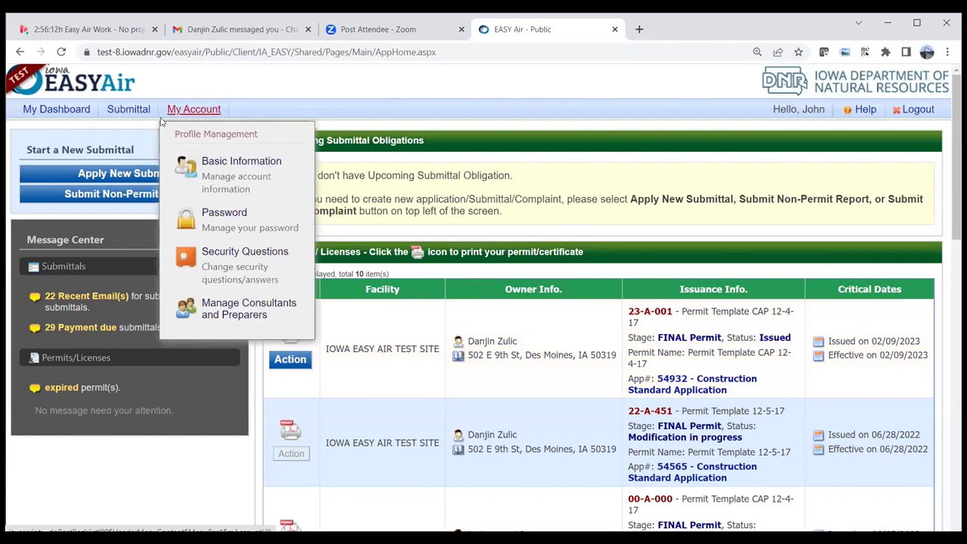
pyautogui.moveTo(128, 111)
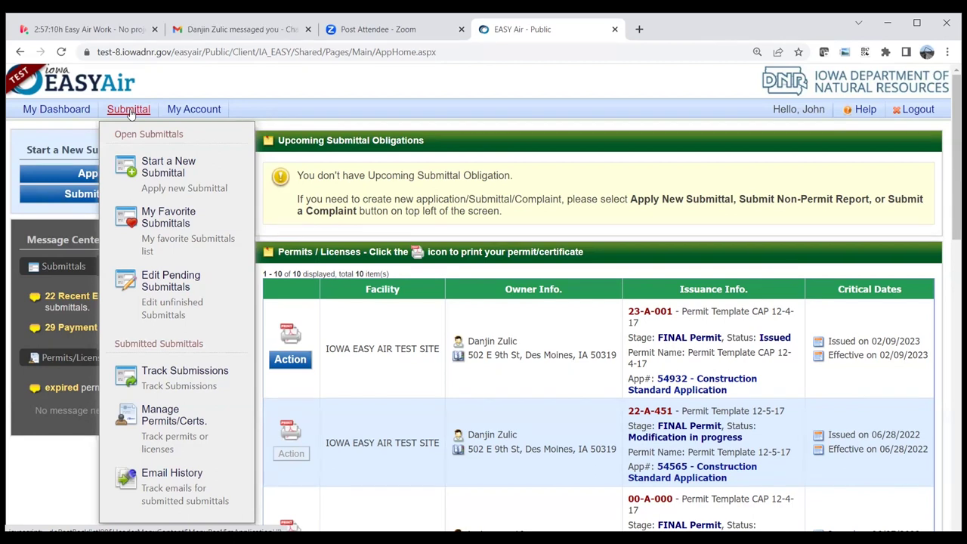
pyautogui.click(176, 172)
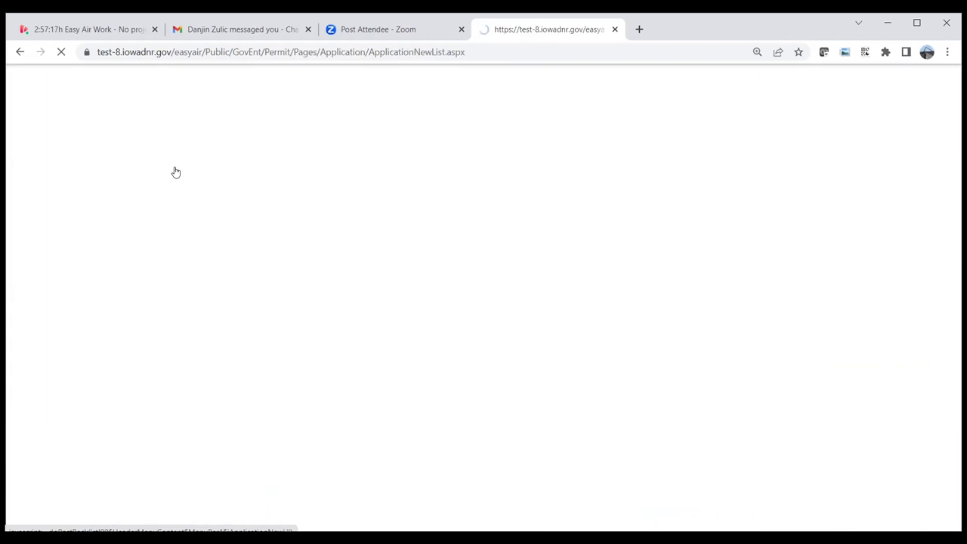
# Step: Browse the Construction submittal tiles, then open Submittal > Edit Pending Submittals
pyautogui.scroll(-5, 581, 368)
pyautogui.scroll(-3, 581, 368)
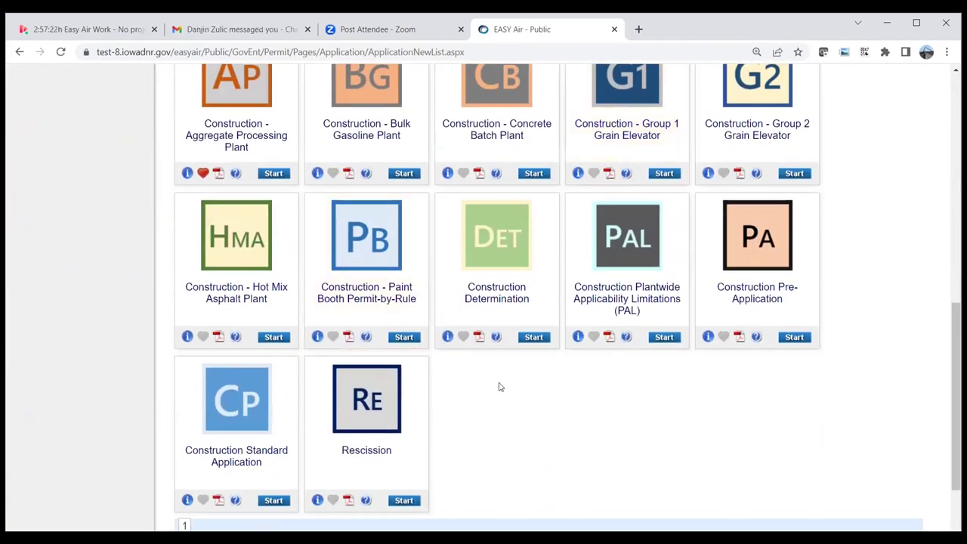
pyautogui.scroll(2, 518, 388)
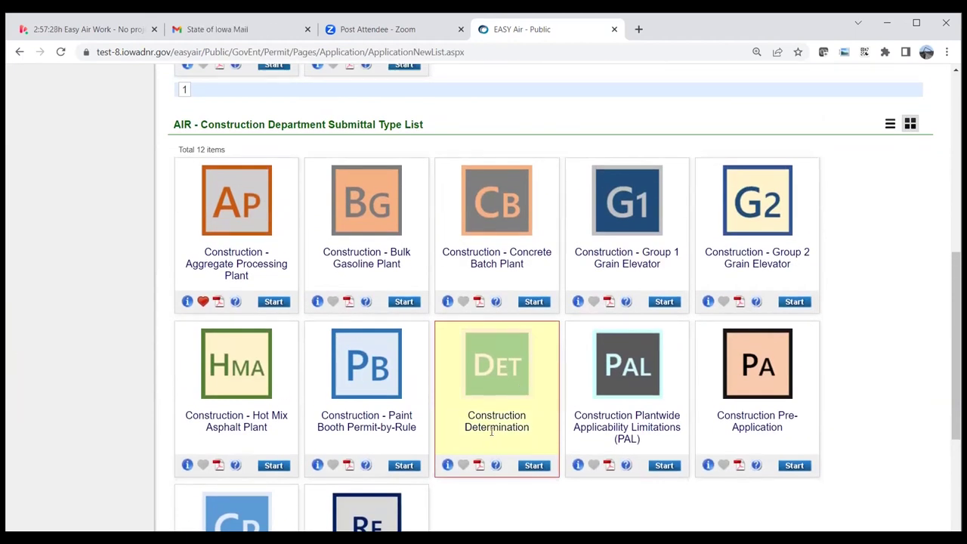
pyautogui.scroll(7, 503, 378)
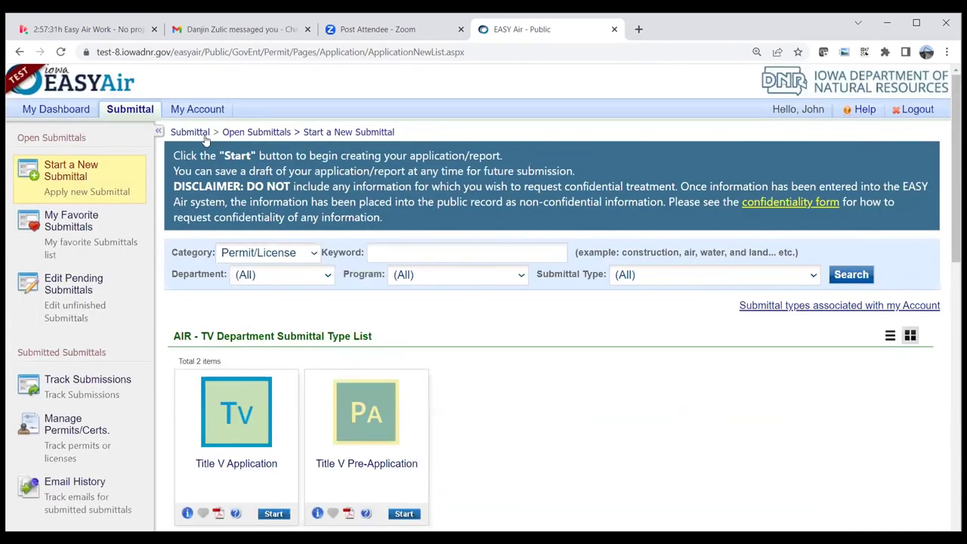
pyautogui.moveTo(130, 109)
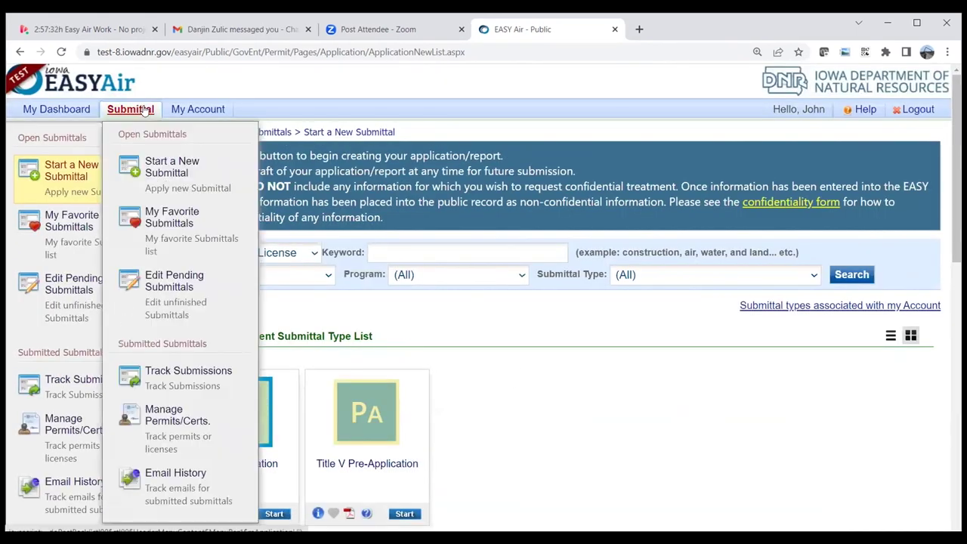
pyautogui.click(165, 290)
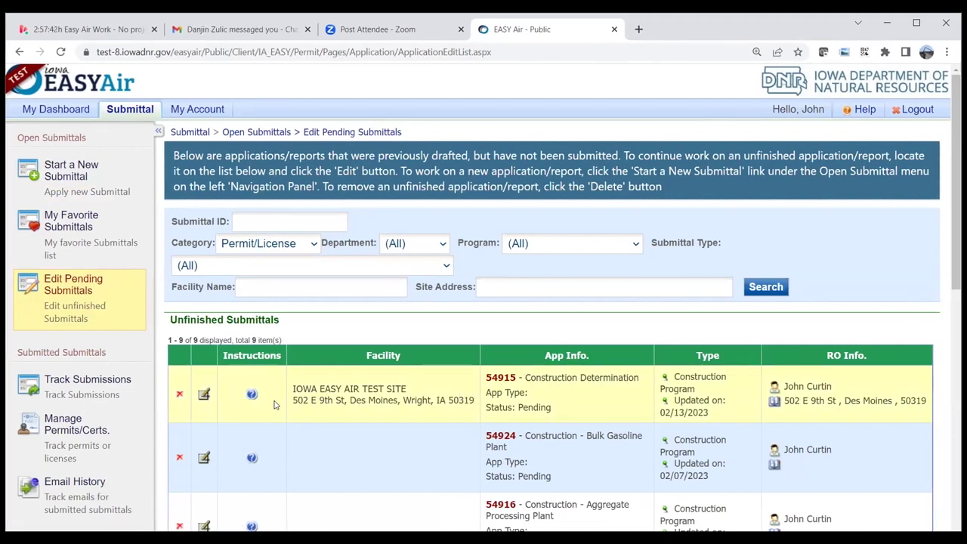
# Step: Reopen pending draft 54915, review its prefilled Form FI, and advance to Determination
pyautogui.click(203, 396)
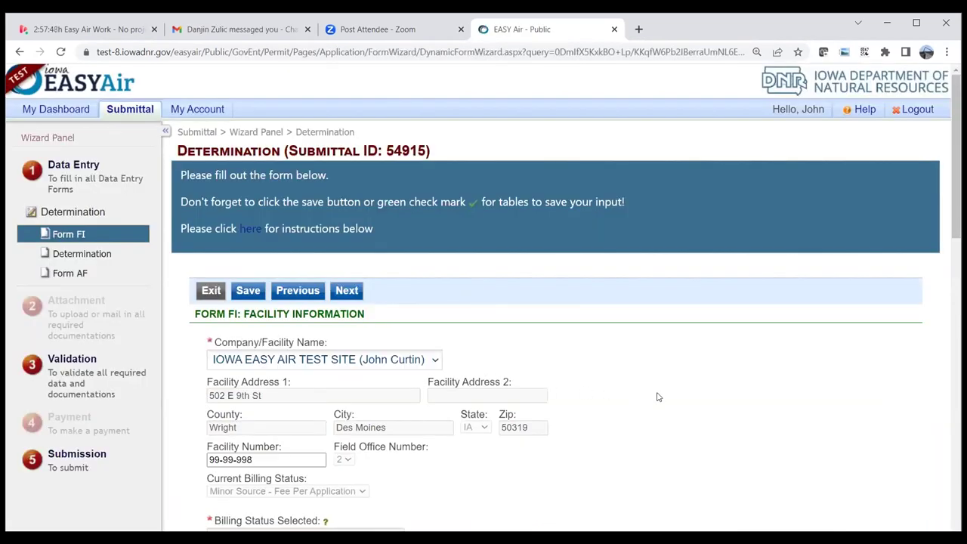
pyautogui.scroll(-3, 658, 396)
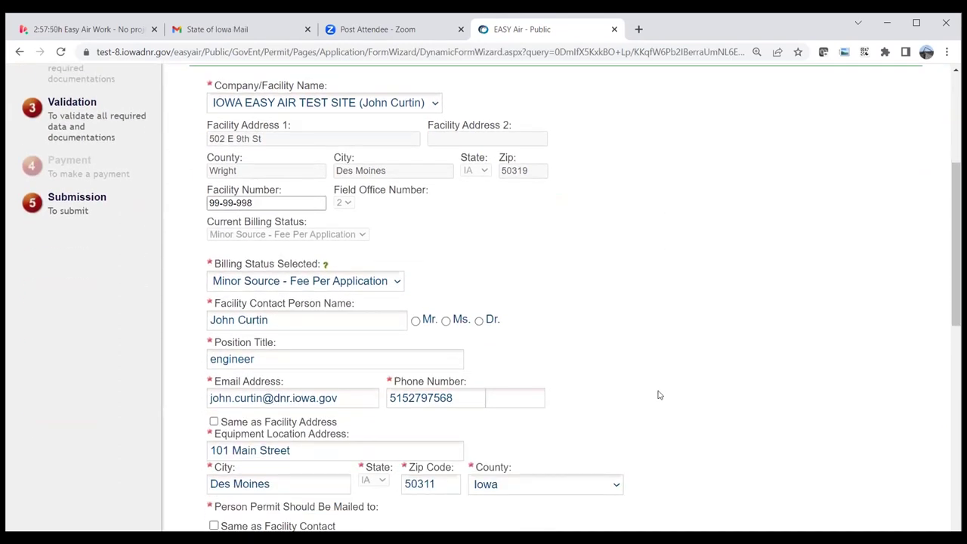
pyautogui.scroll(3, 658, 395)
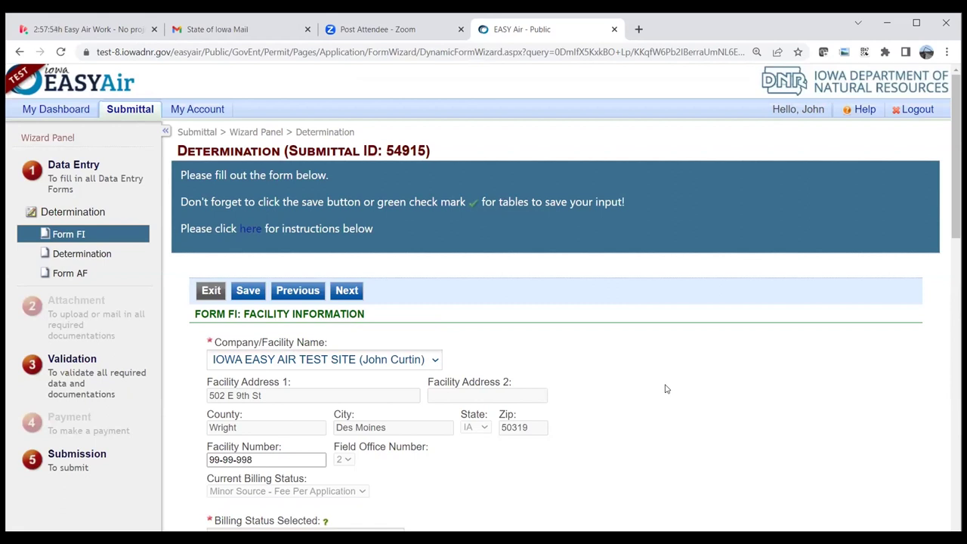
pyautogui.scroll(-5, 666, 389)
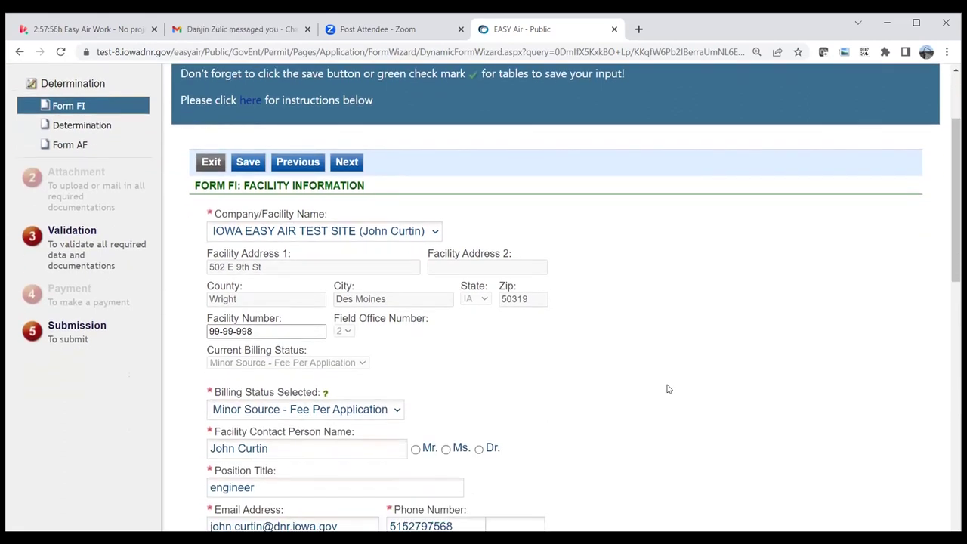
pyautogui.scroll(-4, 668, 388)
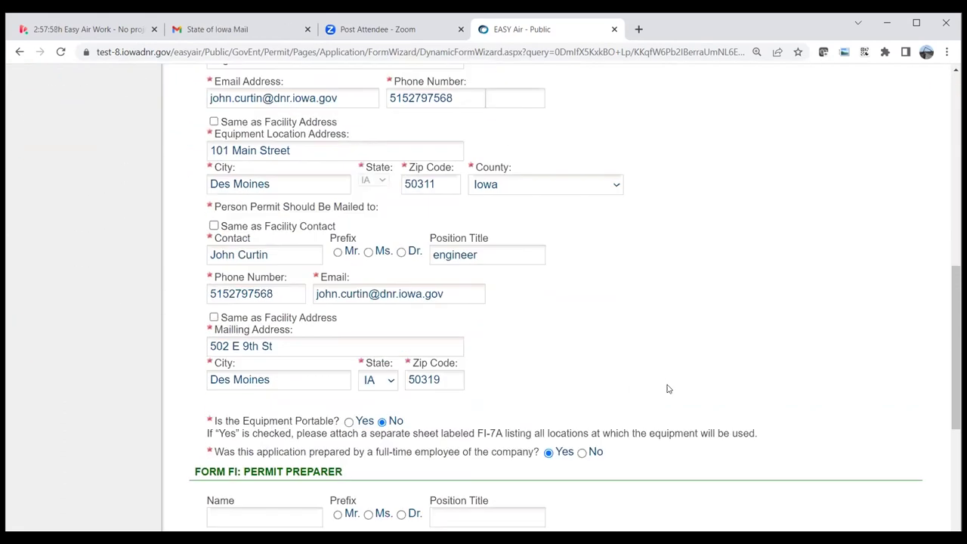
pyautogui.scroll(3, 667, 387)
pyautogui.scroll(5, 666, 387)
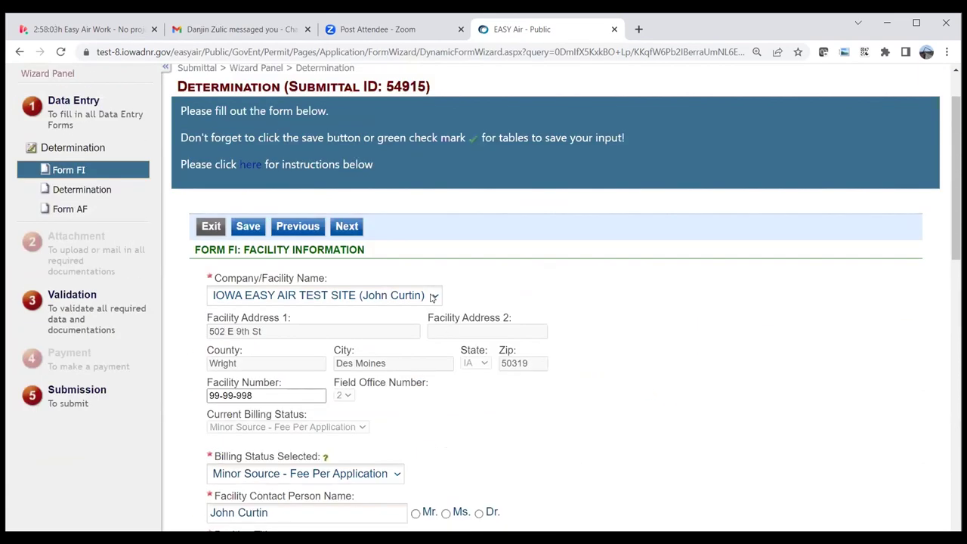
pyautogui.scroll(-5, 405, 311)
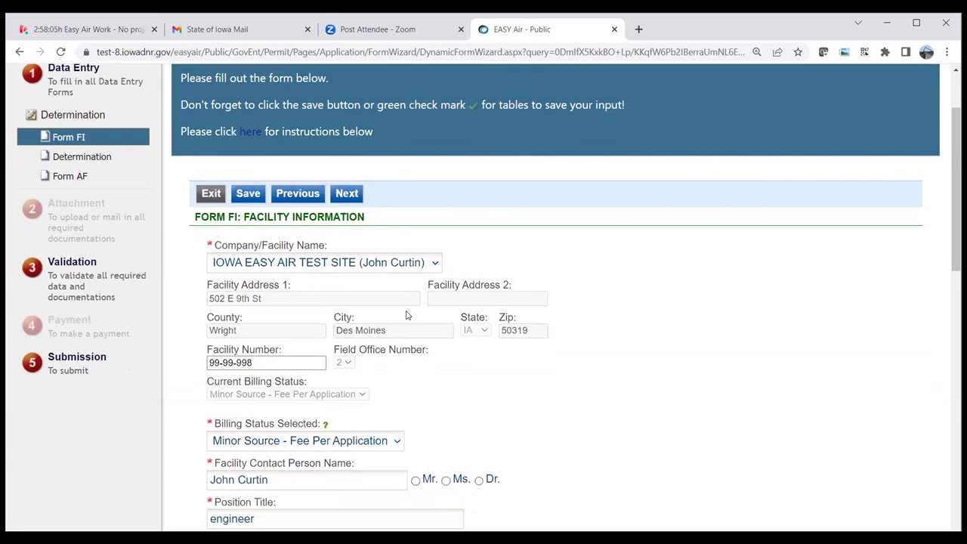
pyautogui.scroll(-3, 406, 316)
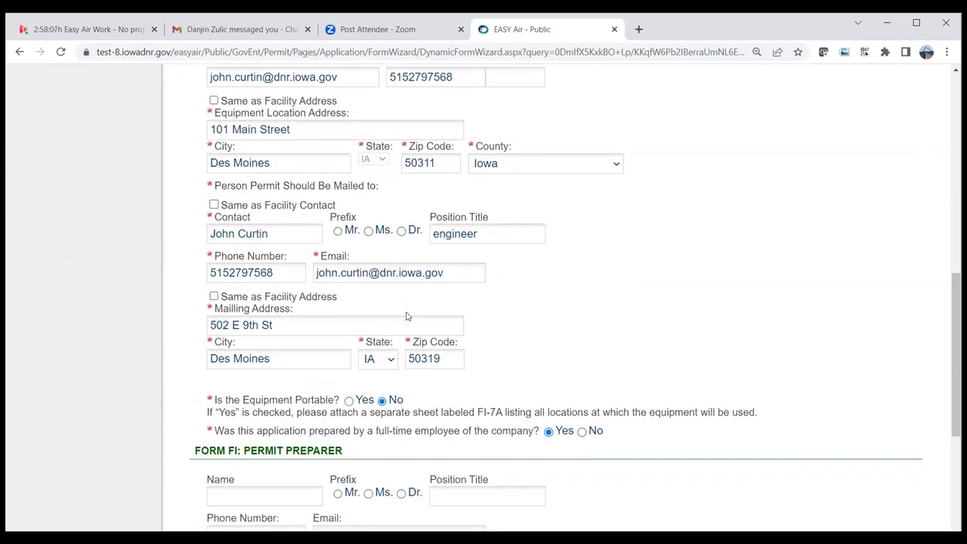
pyautogui.scroll(-2, 407, 319)
pyautogui.scroll(-1, 406, 319)
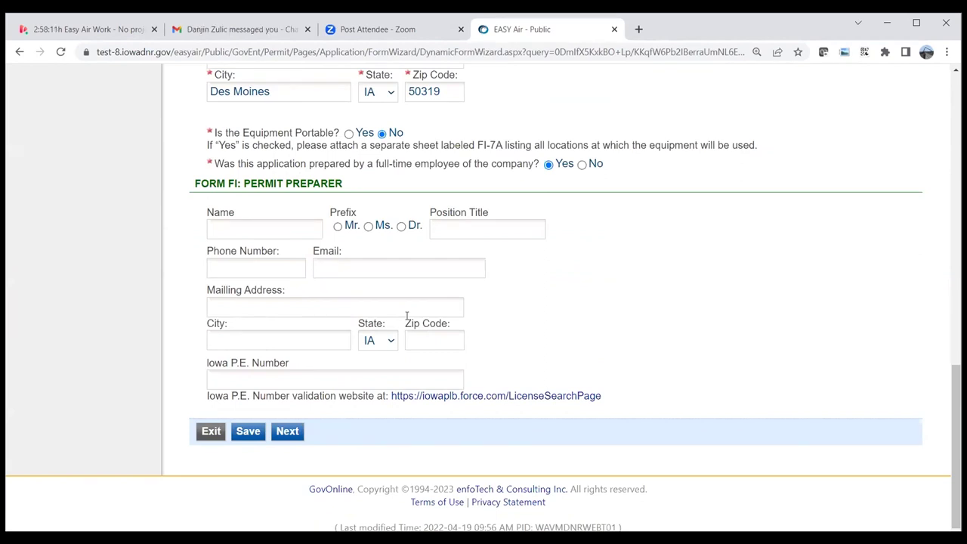
pyautogui.scroll(7, 406, 316)
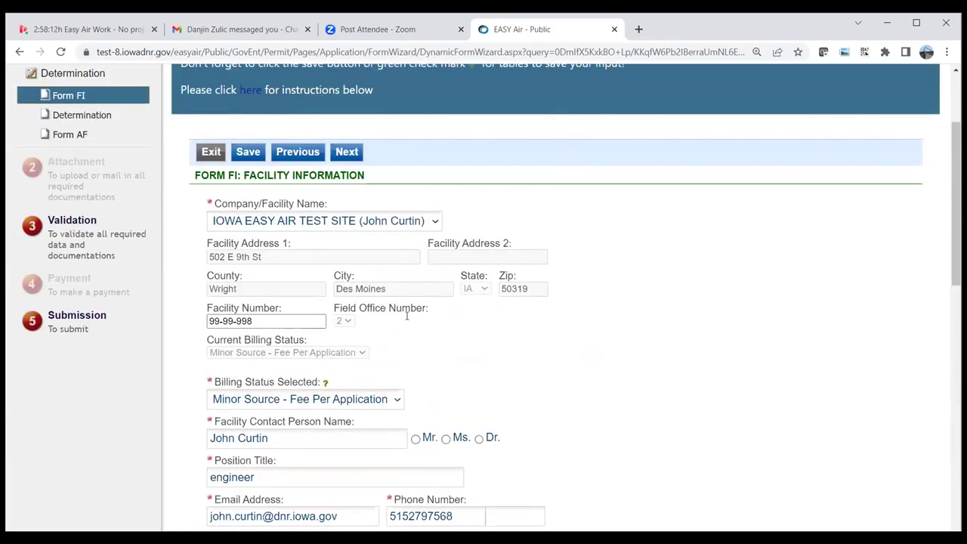
pyautogui.scroll(-3, 405, 320)
pyautogui.scroll(-4, 405, 321)
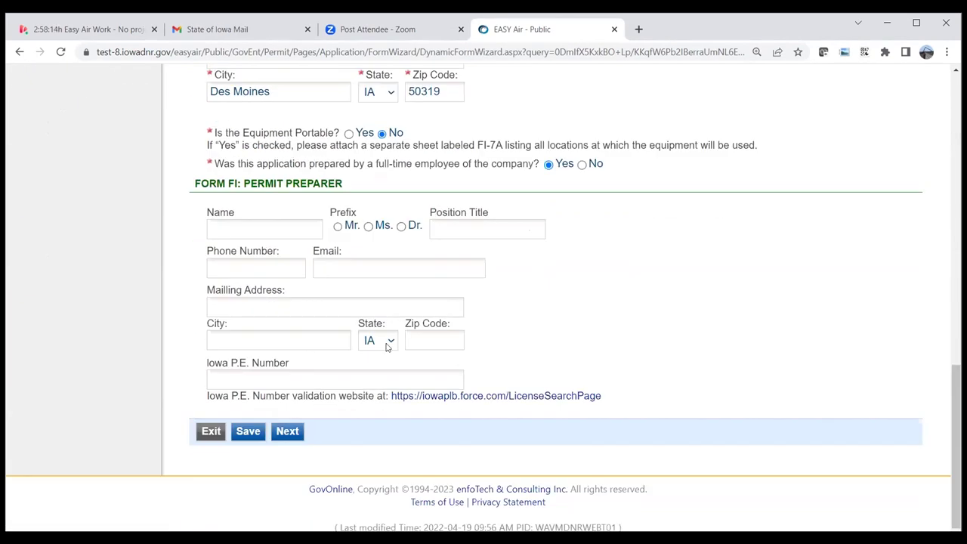
pyautogui.click(289, 432)
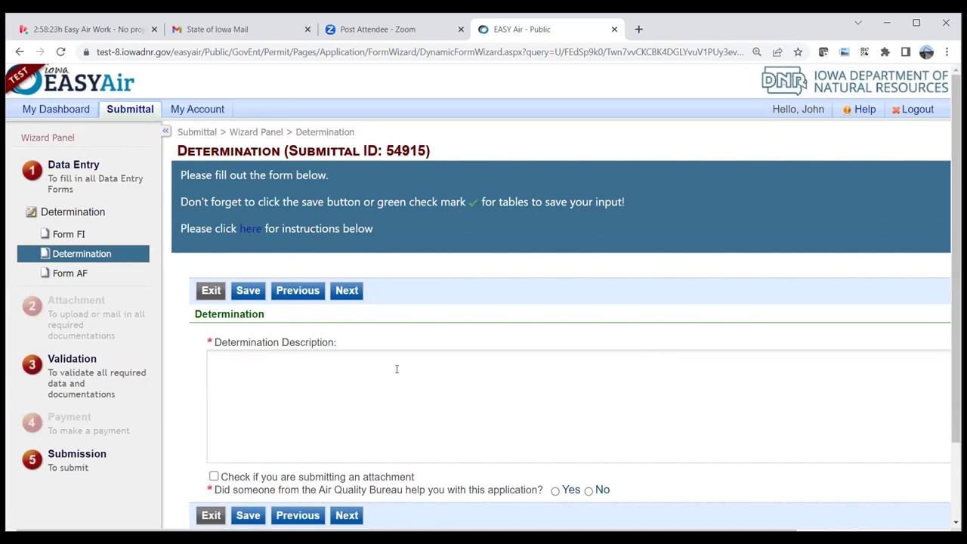
# Step: Type the EU-35 calculations review and SUE plan as the description, and tick the attachment box
pyautogui.scroll(-2, 396, 369)
pyautogui.click(236, 275)
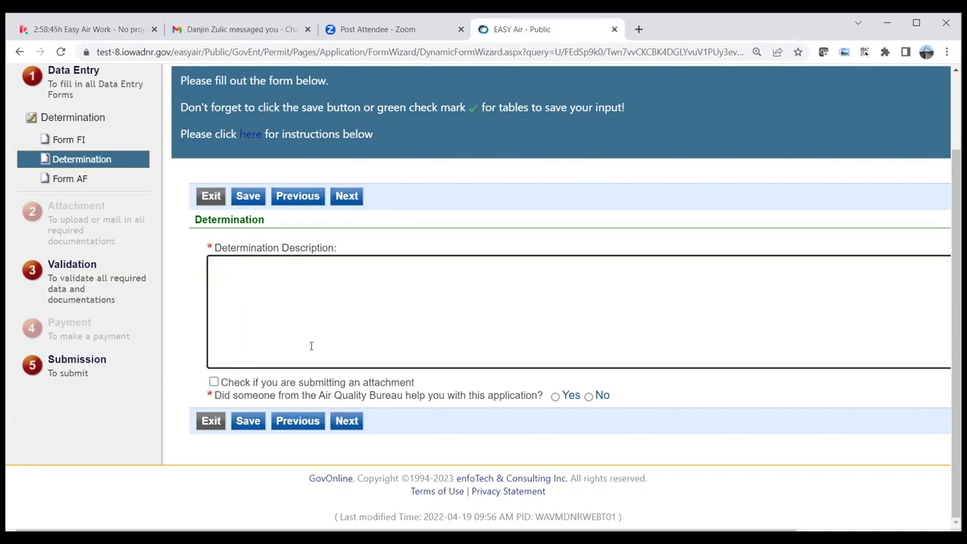
pyautogui.write('Please reviewe the')
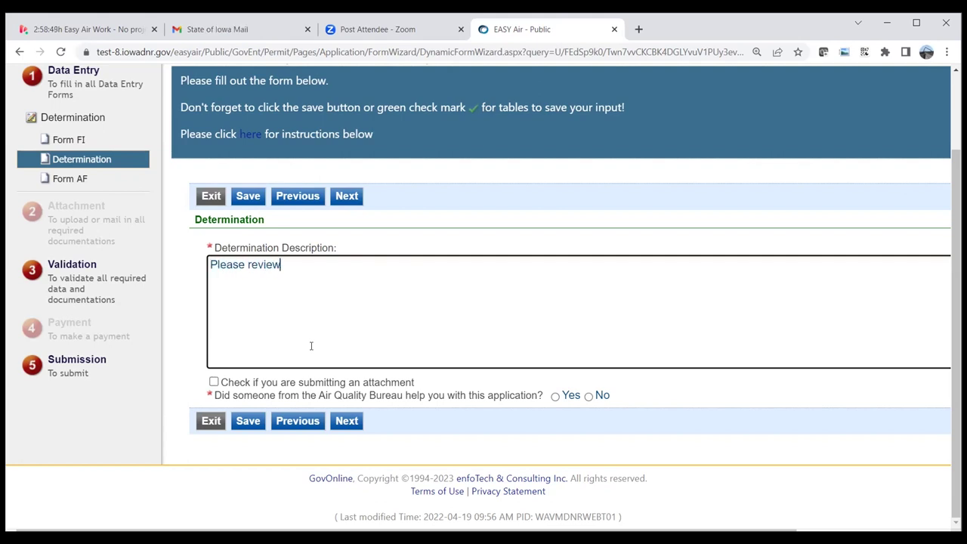
pyautogui.press('BackSpace')
pyautogui.press('BackSpace')
pyautogui.press('BackSpace')
pyautogui.press('BackSpace')
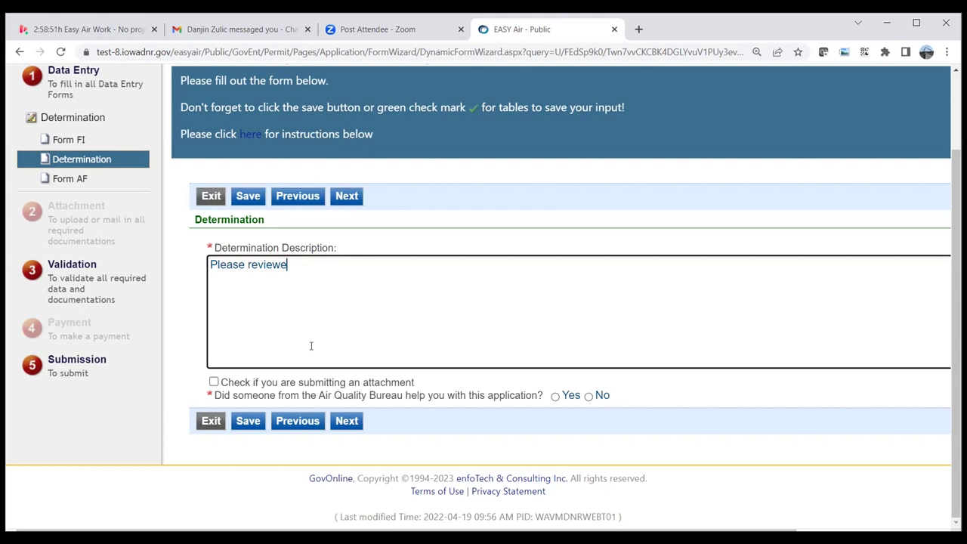
pyautogui.press('BackSpace')
pyautogui.write('th')
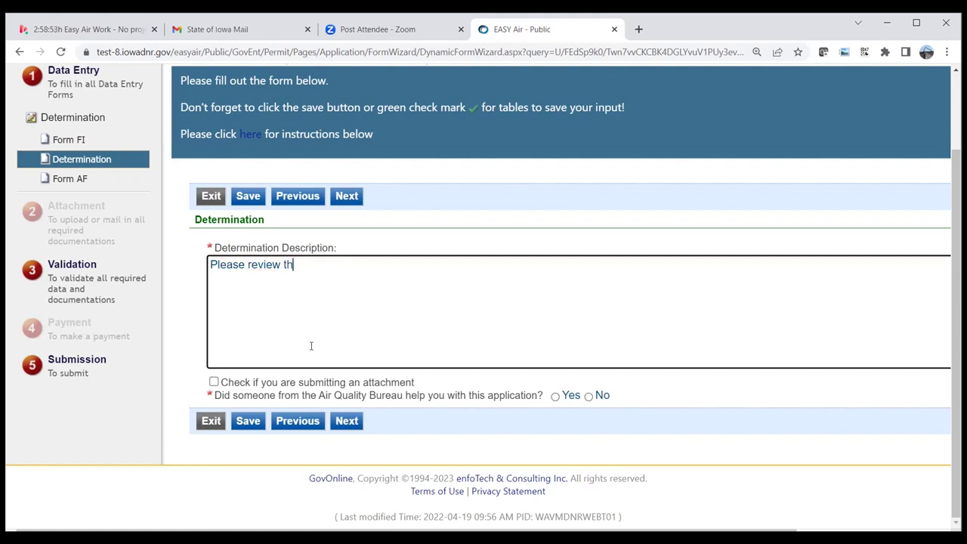
pyautogui.write('e attached ca')
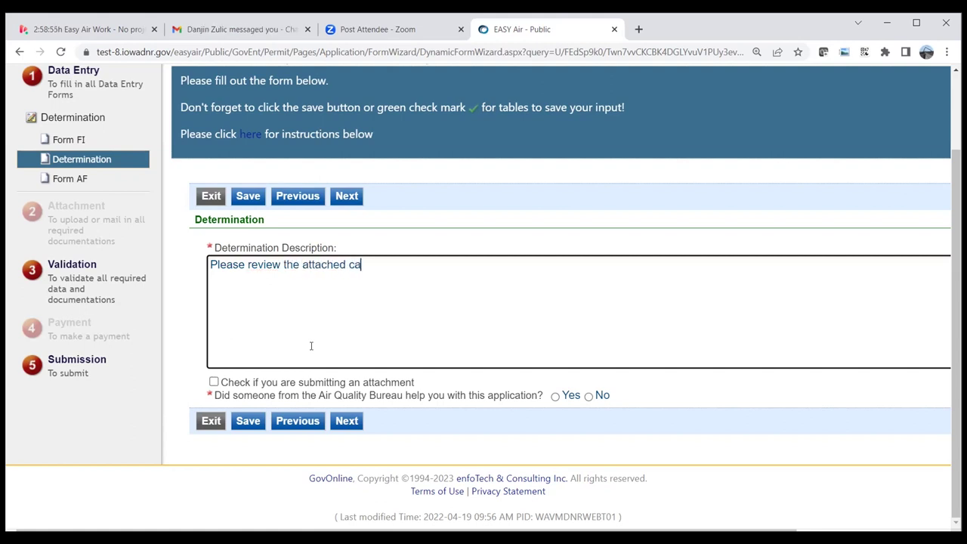
pyautogui.write('lculations for EU-35')
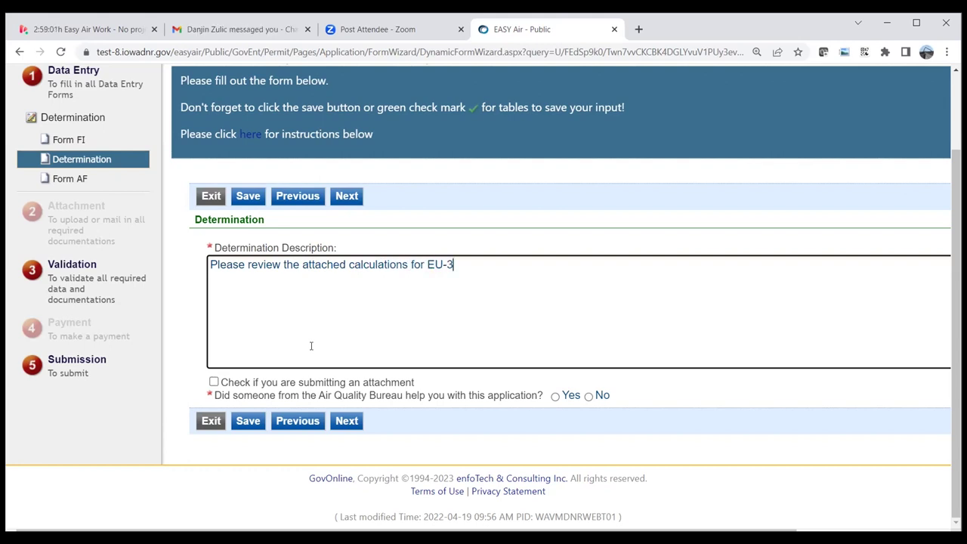
pyautogui.write('. ')
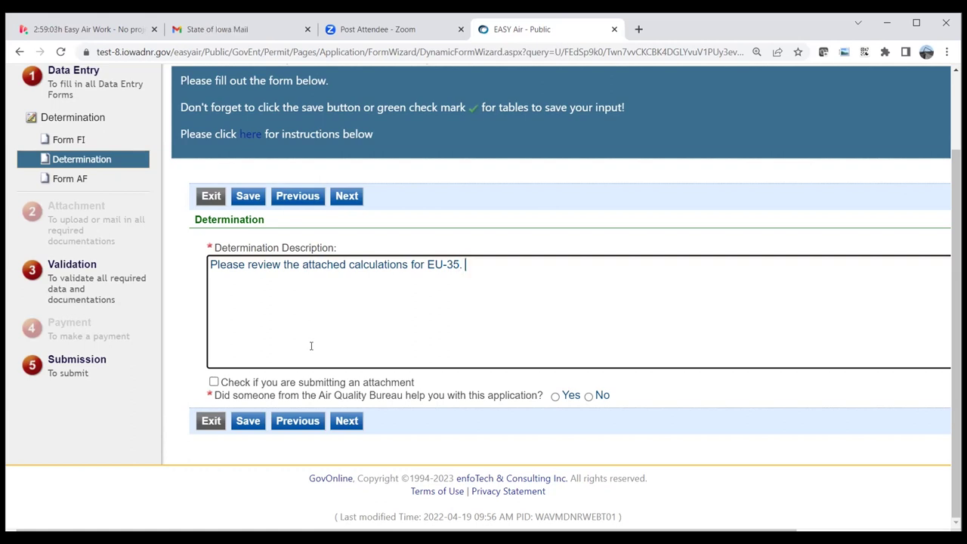
pyautogui.write('We plan to use the SUE.')
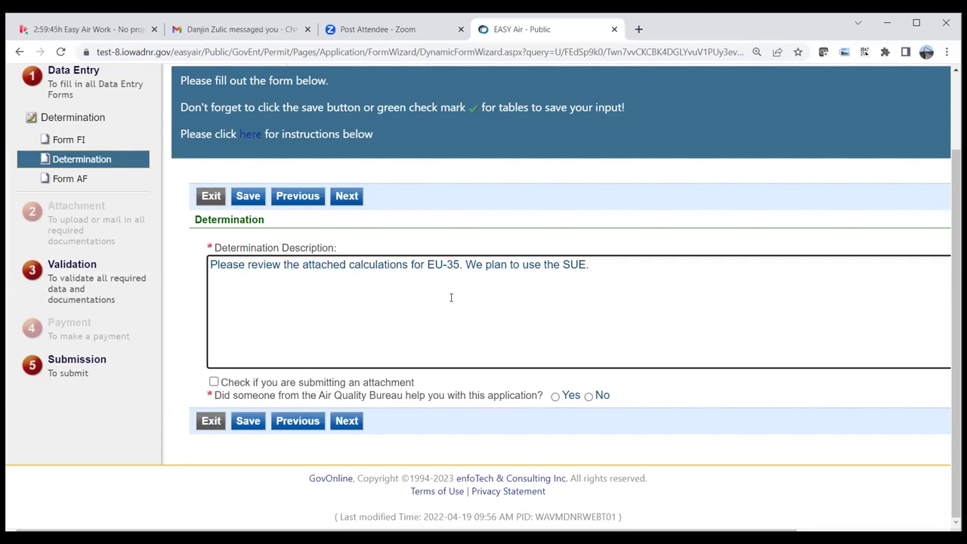
pyautogui.click(214, 383)
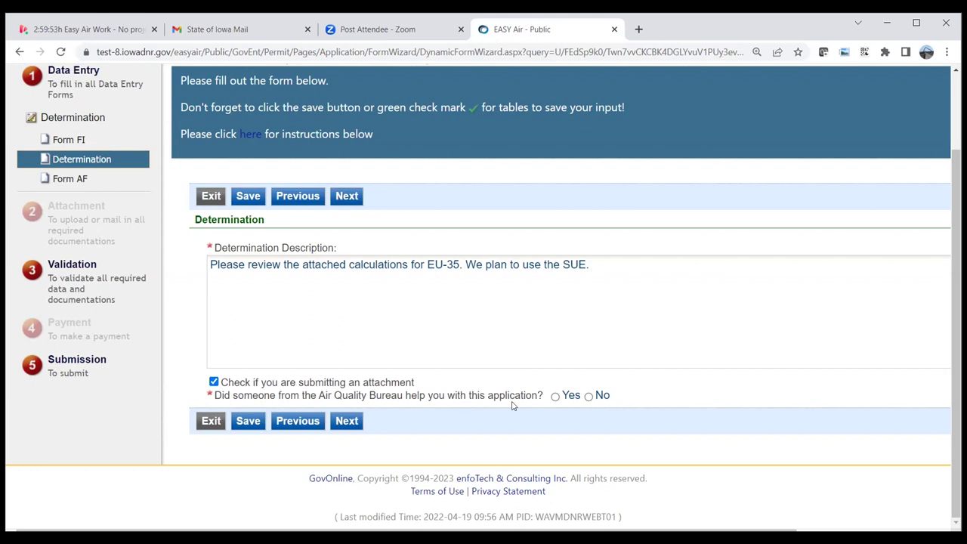
# Step: Answer Yes to Air Quality Bureau help, select the staff member, and continue past Form AF
pyautogui.click(555, 397)
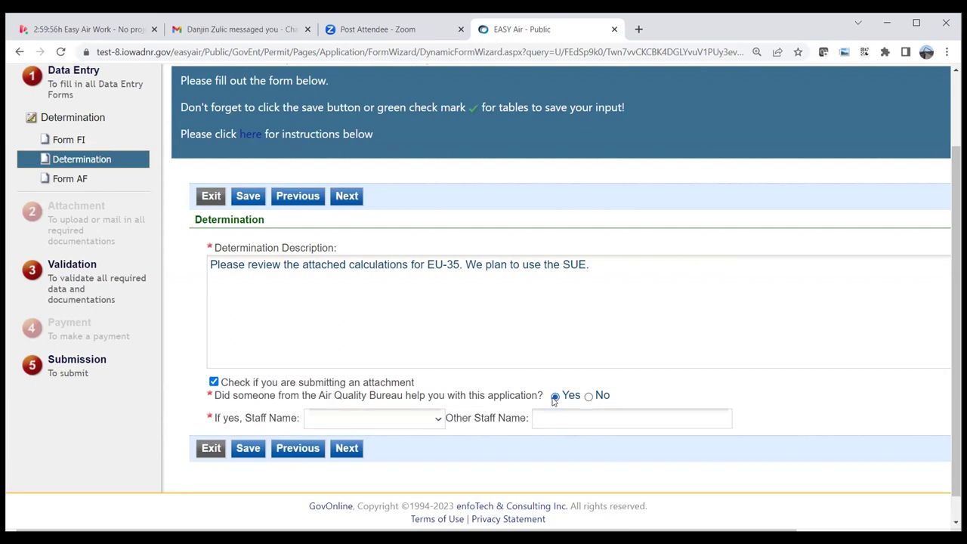
pyautogui.click(436, 424)
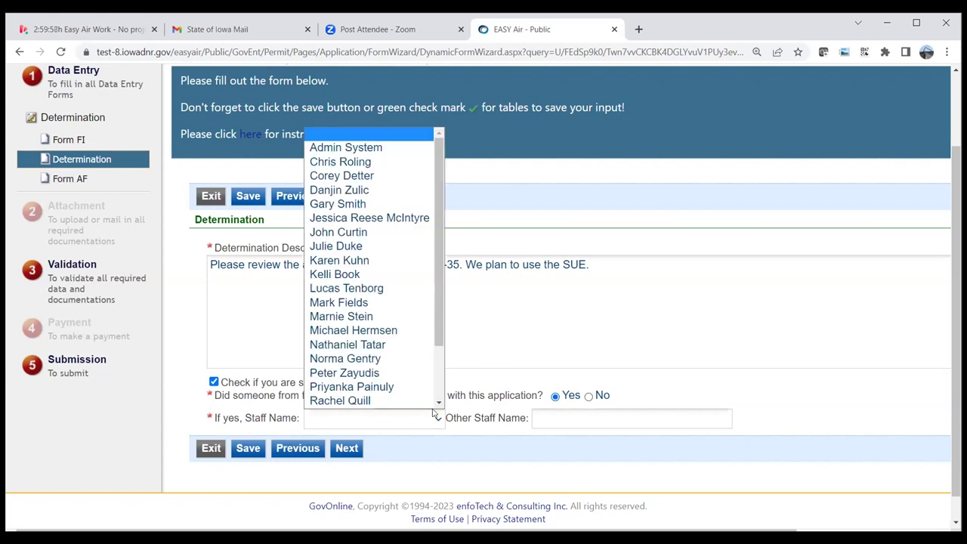
pyautogui.click(378, 344)
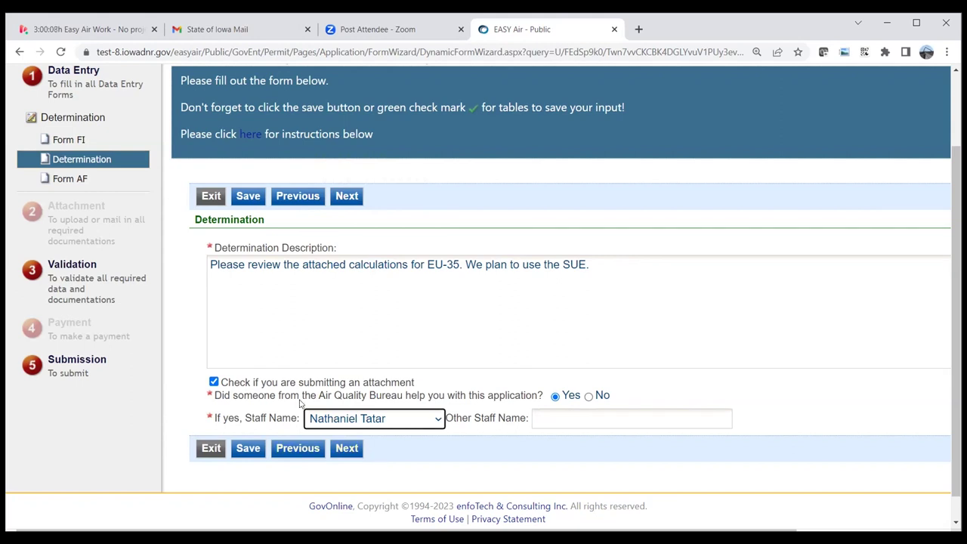
pyautogui.click(342, 449)
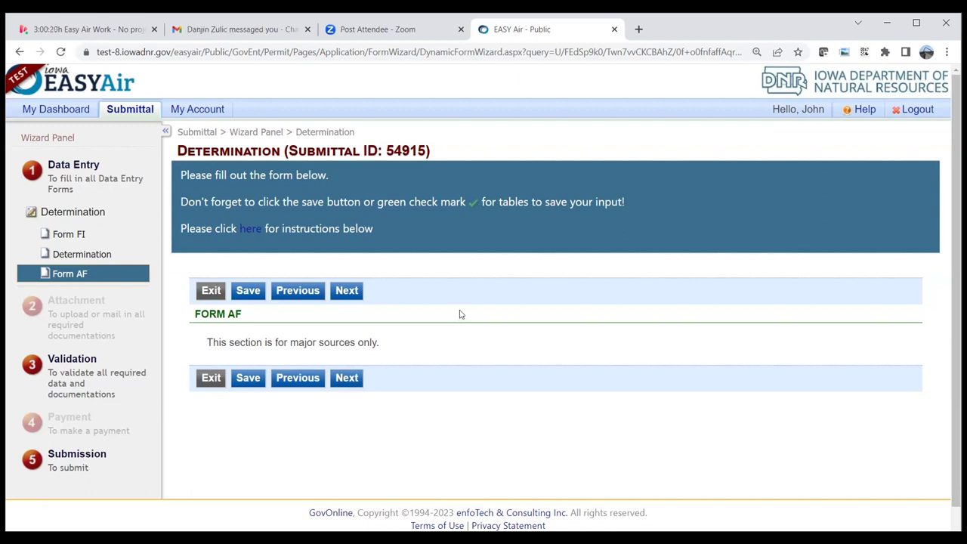
pyautogui.click(347, 378)
# Step: Move past the Attachment and Validation pages to the Submit Application page
pyautogui.scroll(-2, 438, 363)
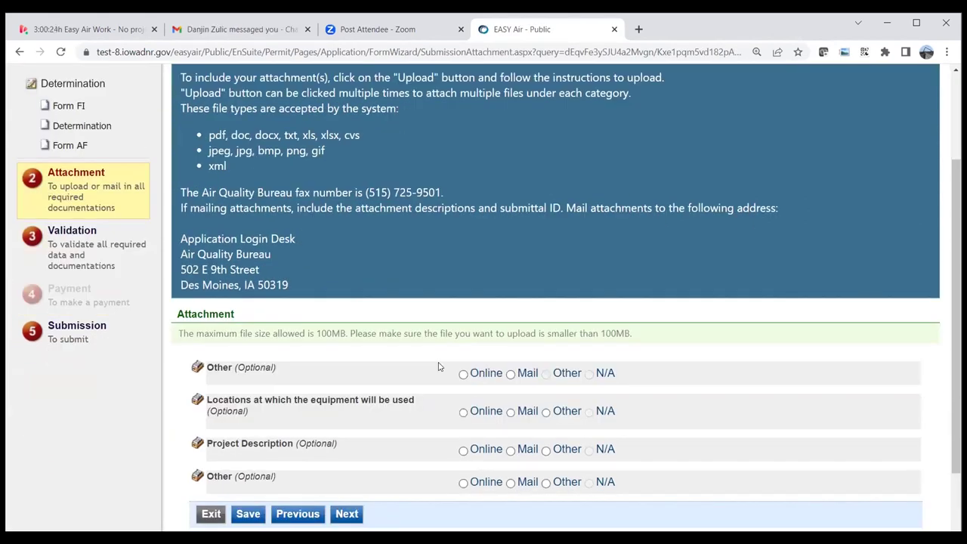
pyautogui.scroll(-2, 438, 367)
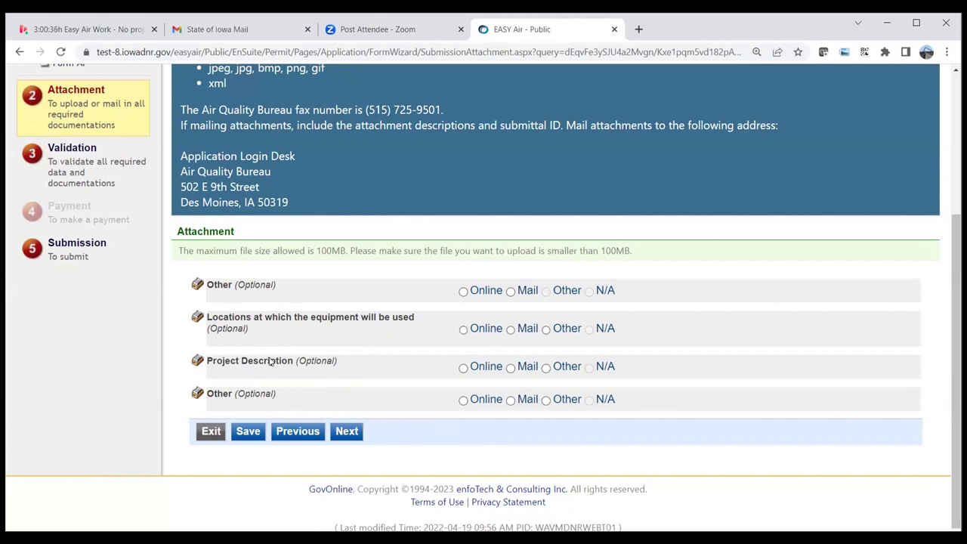
pyautogui.click(352, 430)
pyautogui.scroll(-1, 431, 370)
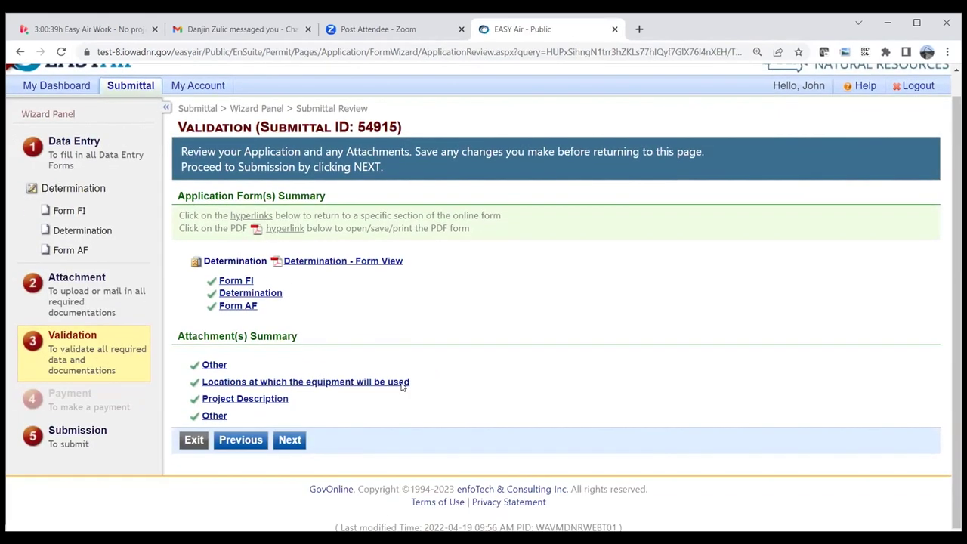
pyautogui.click(289, 440)
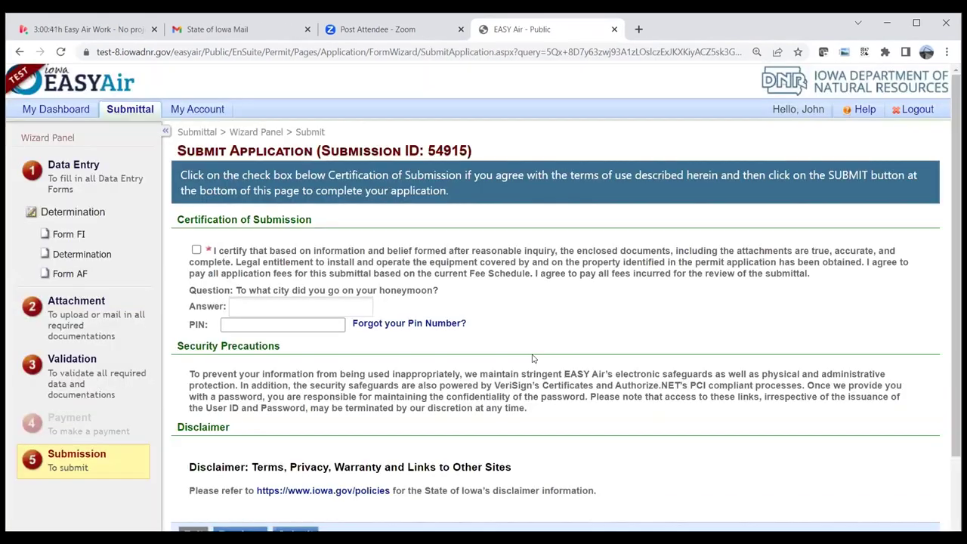
# Step: Tick the certification statement and enter the security question answer and PIN
pyautogui.click(197, 249)
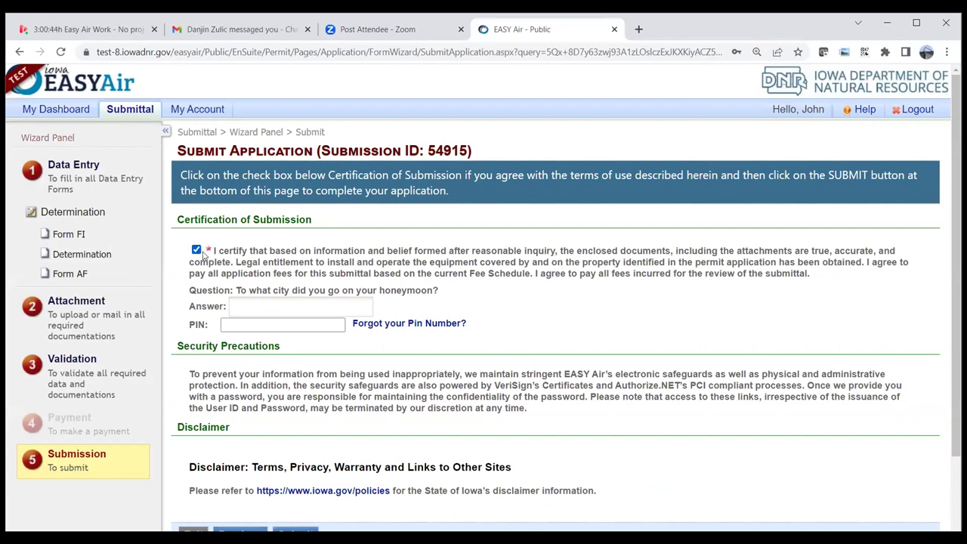
pyautogui.click(266, 303)
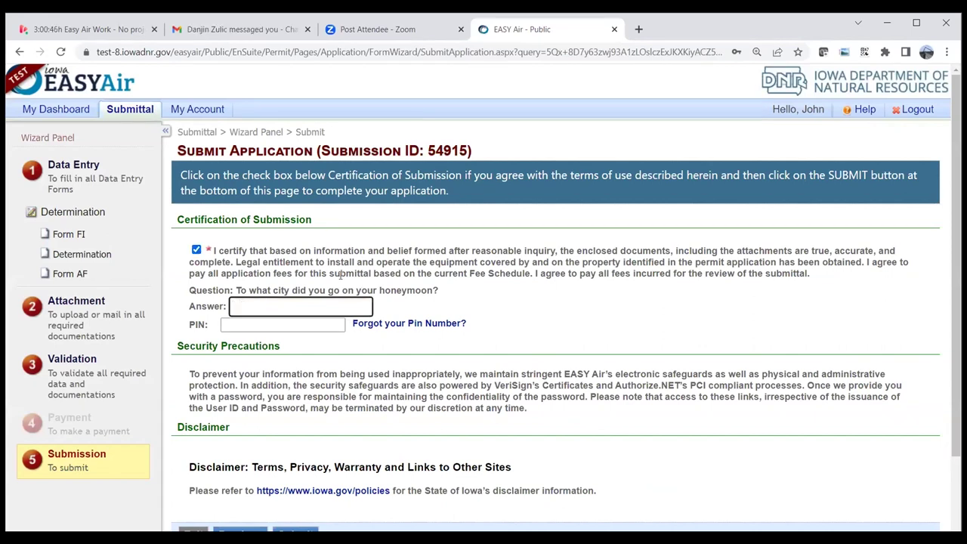
pyautogui.press('Tab')
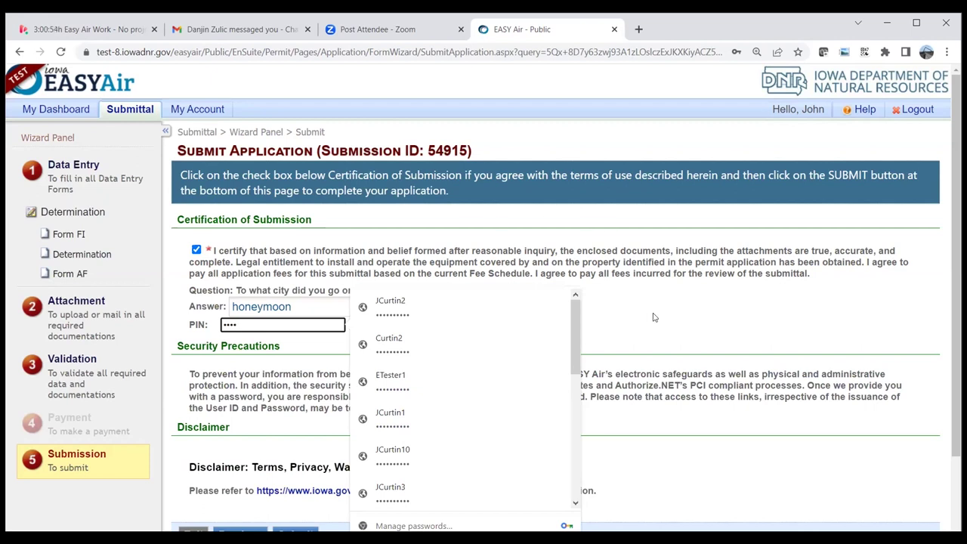
pyautogui.click(599, 332)
# Step: Submit application 54915, then return from the token server error to the submit page
pyautogui.scroll(-2, 518, 370)
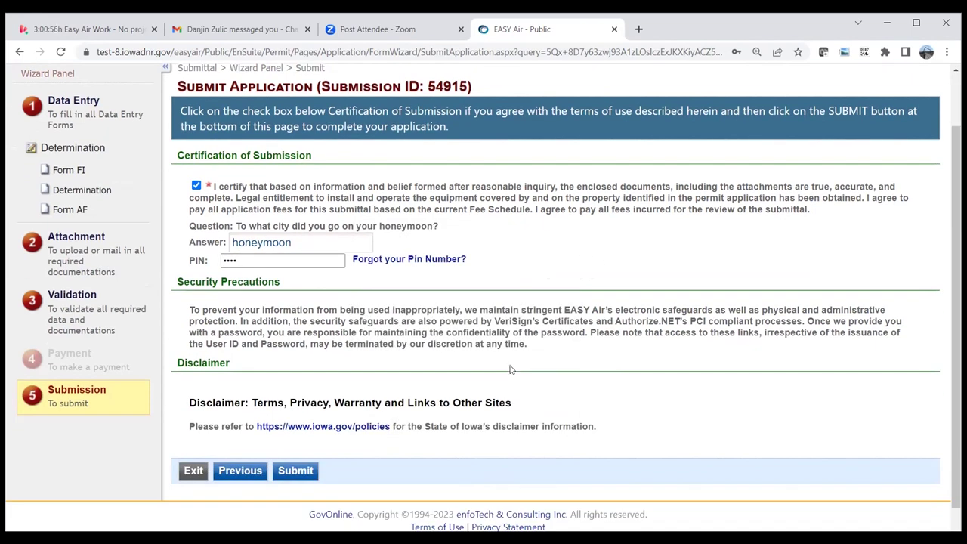
pyautogui.click(294, 473)
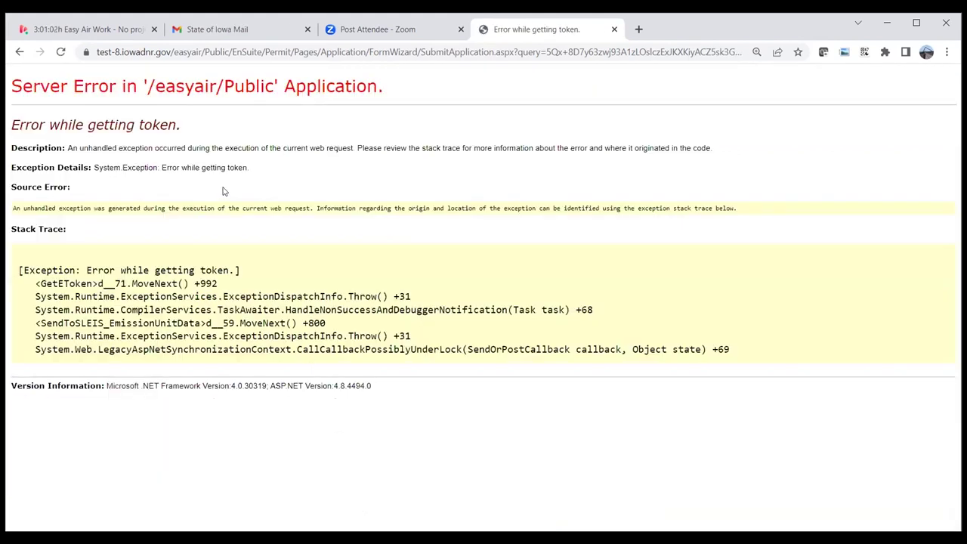
pyautogui.click(20, 52)
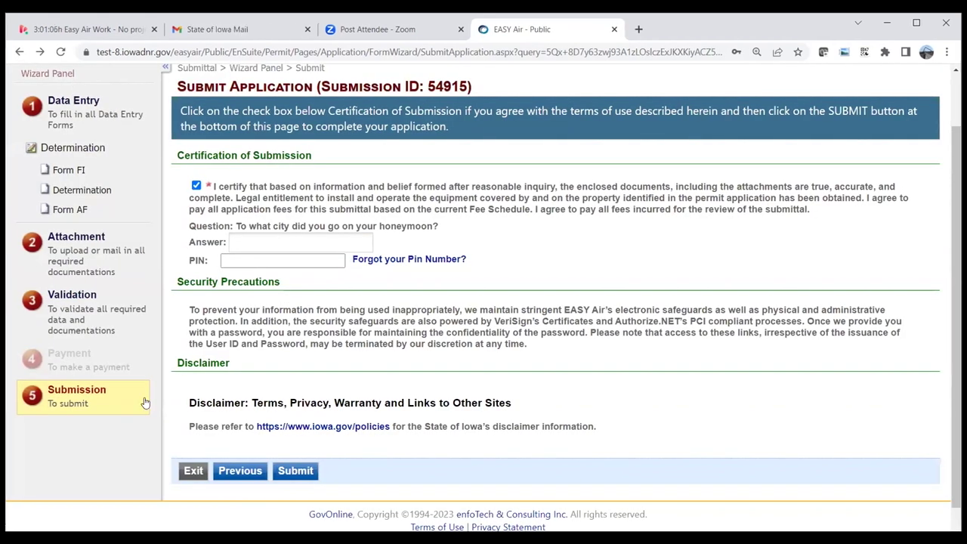
pyautogui.scroll(1, 226, 323)
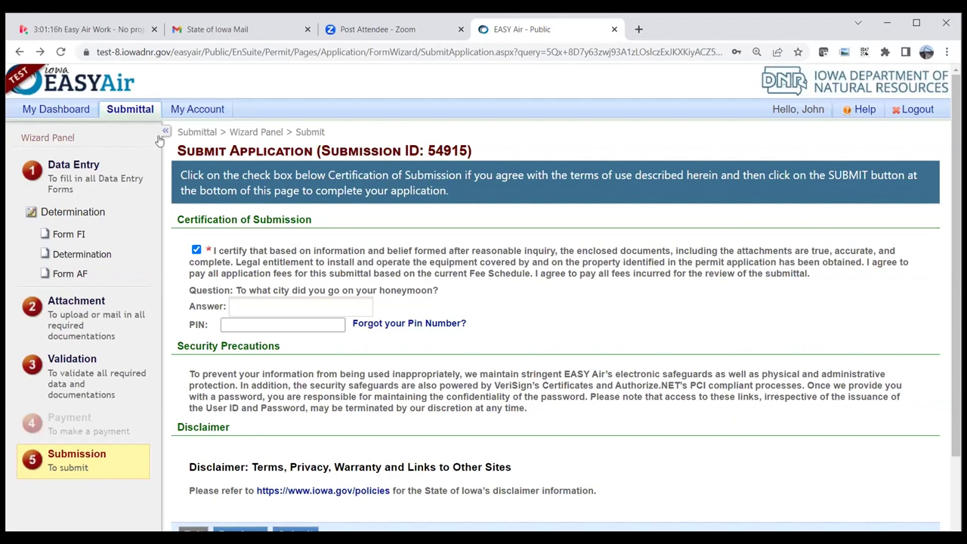
pyautogui.moveTo(121, 117)
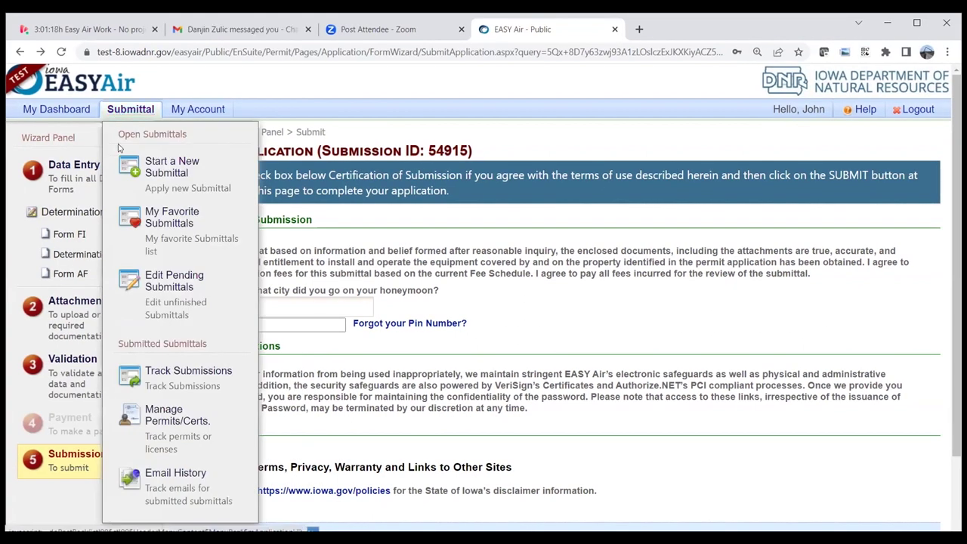
# Step: Open Track Submissions to list all 90 submittals, led by 54940 and 54939
pyautogui.click(147, 352)
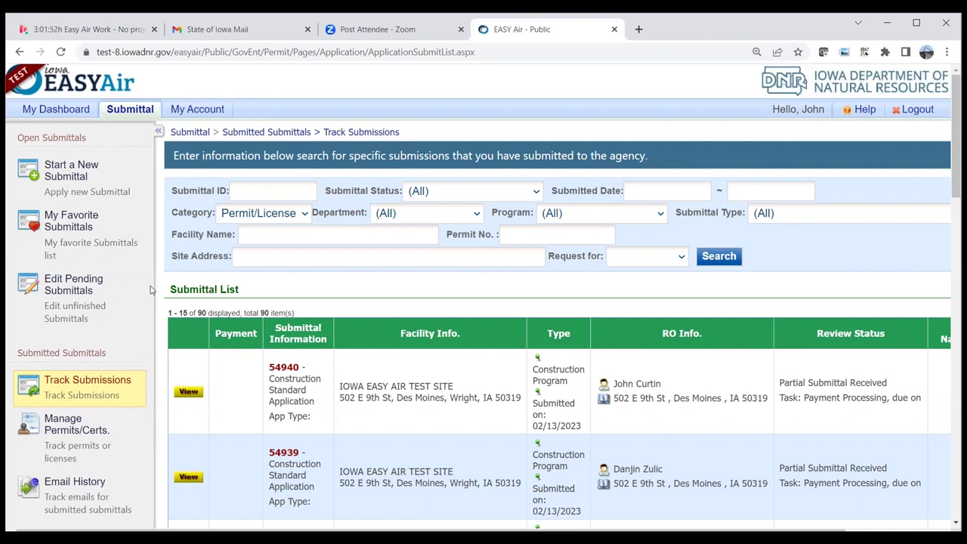
# Step: Start a new submittal and pick the Aggregate Processing Plant construction template
pyautogui.click(81, 167)
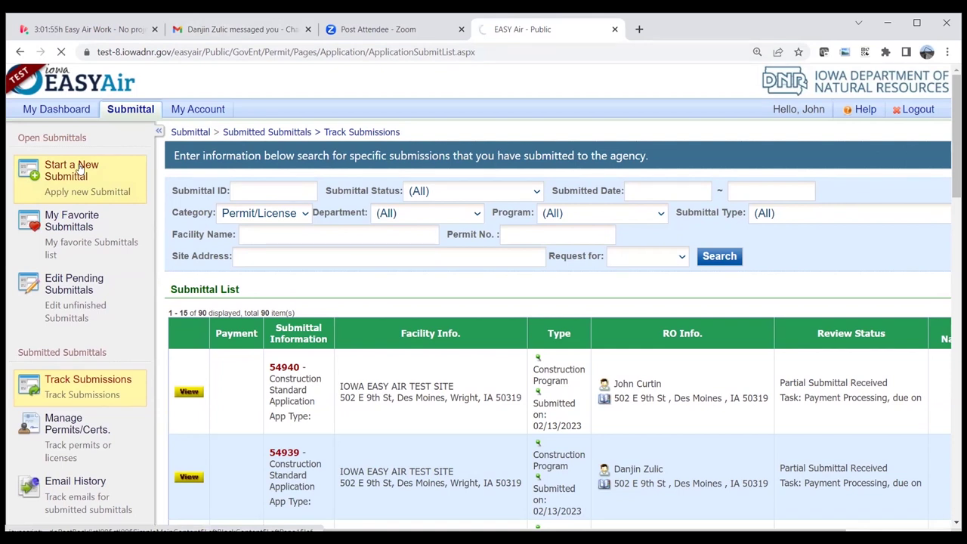
pyautogui.scroll(-4, 489, 306)
pyautogui.scroll(-2, 488, 306)
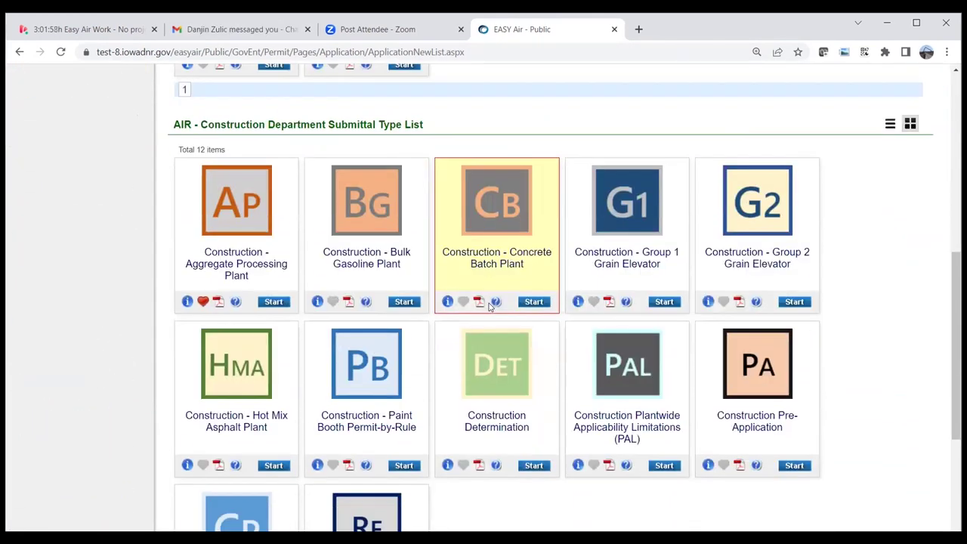
pyautogui.scroll(-2, 489, 308)
pyautogui.scroll(2, 489, 308)
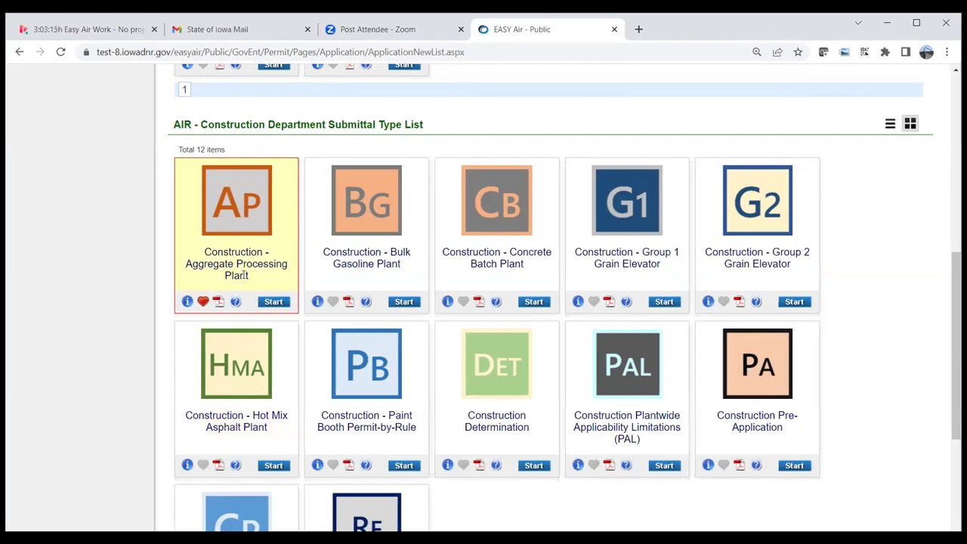
pyautogui.click(273, 303)
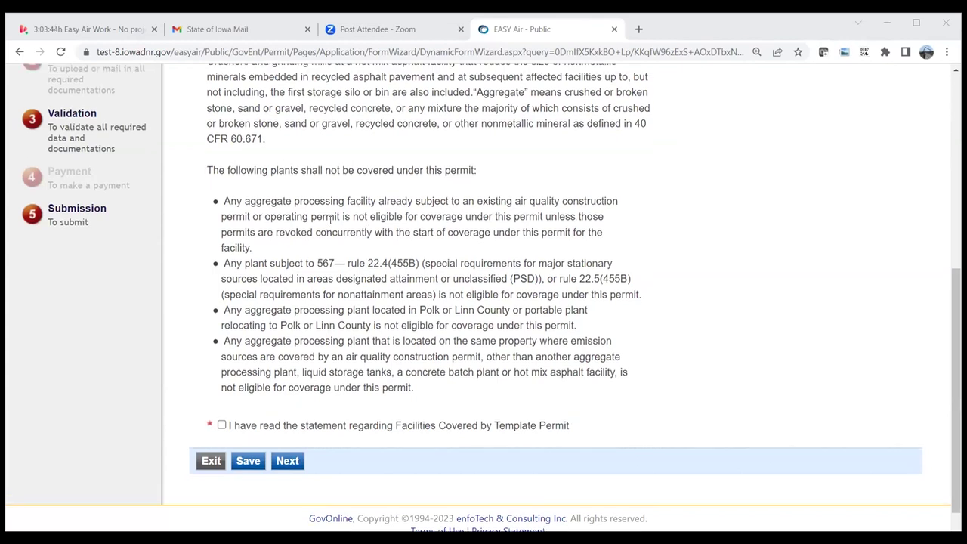
# Step: Acknowledge the Aggregate Processing Plant template coverage statement and continue to Contact Information
pyautogui.scroll(4, 331, 220)
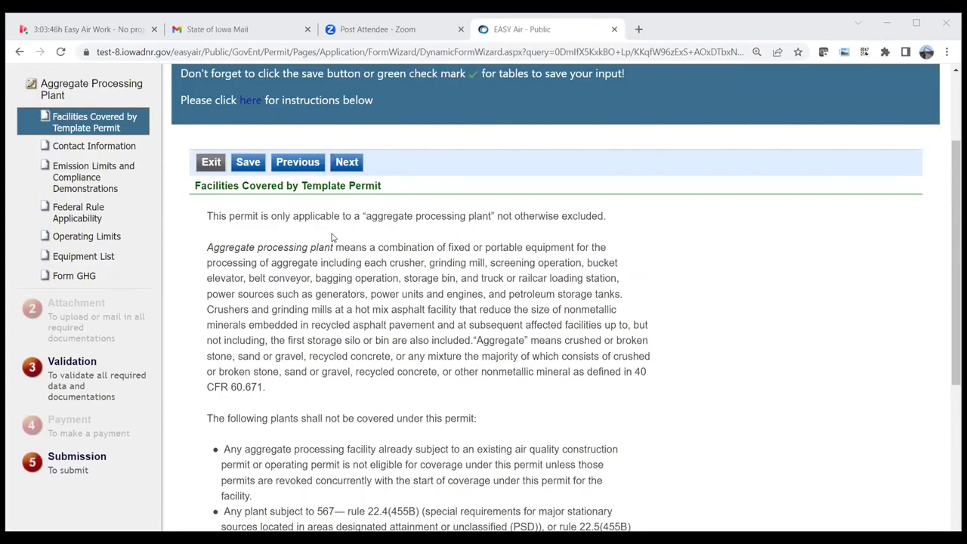
pyautogui.scroll(-2, 333, 240)
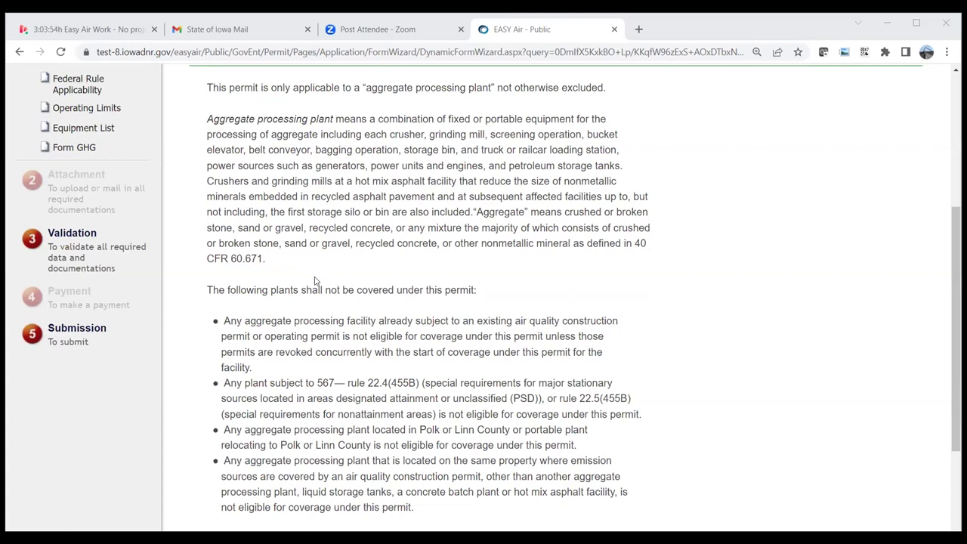
pyautogui.scroll(-2, 314, 277)
pyautogui.scroll(3, 316, 277)
pyautogui.scroll(-3, 298, 260)
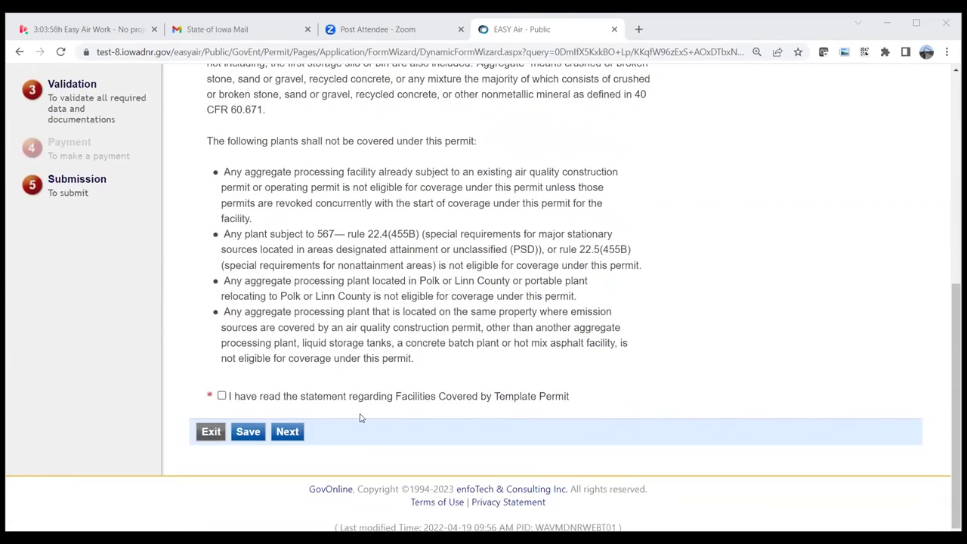
pyautogui.click(221, 397)
pyautogui.click(297, 433)
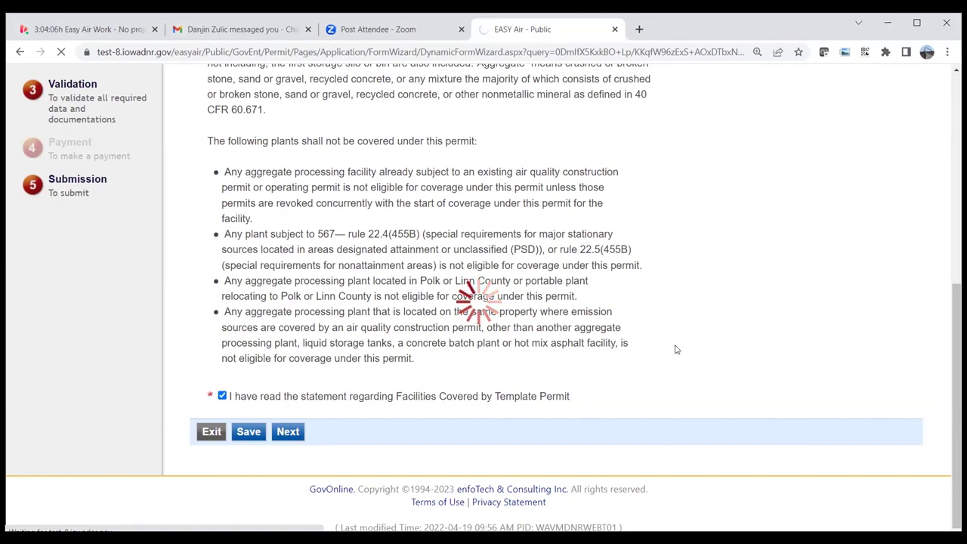
pyautogui.scroll(1, 678, 344)
pyautogui.scroll(4, 678, 345)
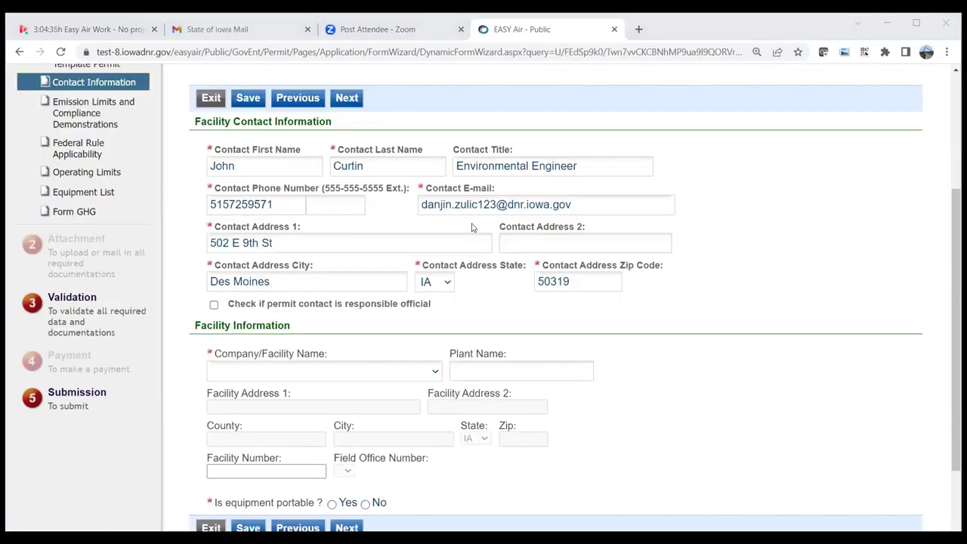
# Step: Select IOWA EASY AIR TEST SITE, mark the equipment portable at the facility address, and save
pyautogui.click(423, 372)
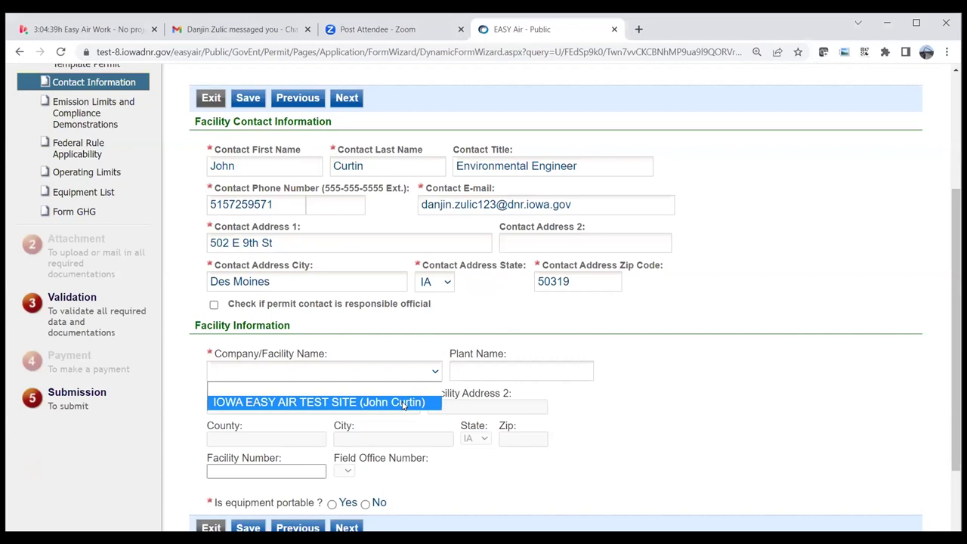
pyautogui.click(409, 403)
pyautogui.scroll(-3, 377, 408)
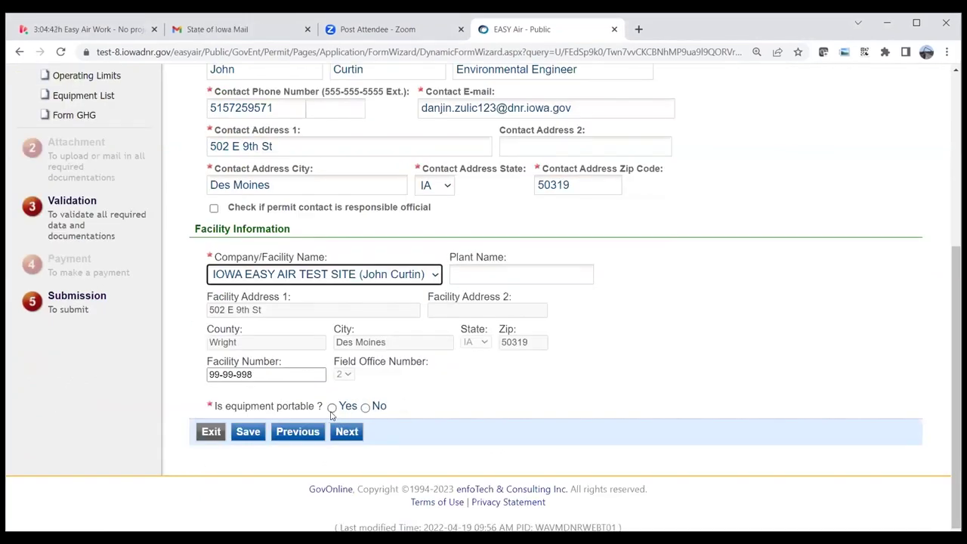
pyautogui.click(331, 409)
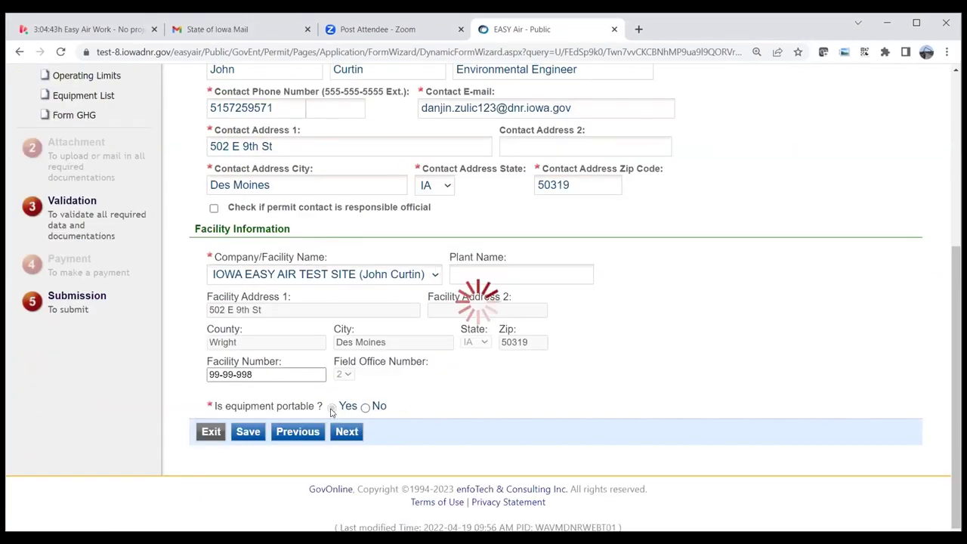
pyautogui.scroll(-2, 377, 396)
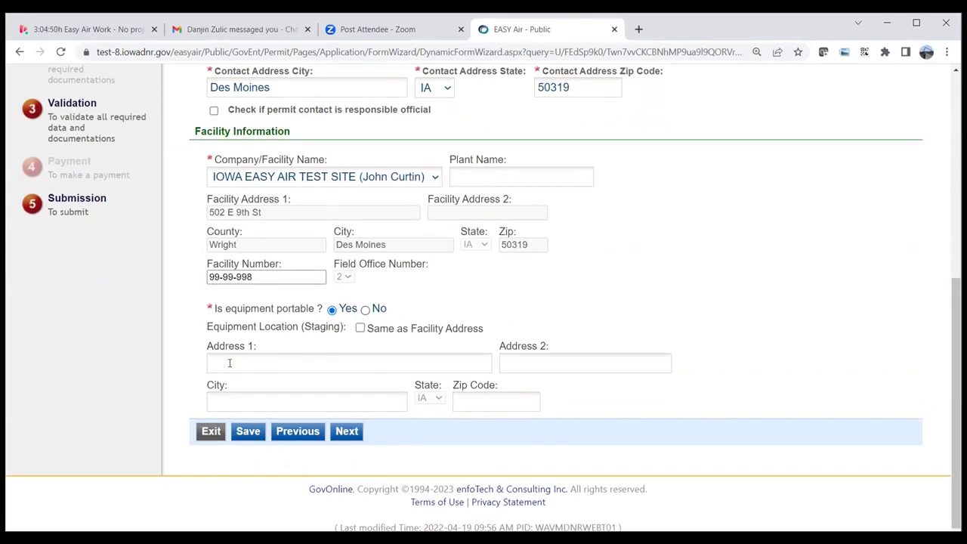
pyautogui.click(361, 329)
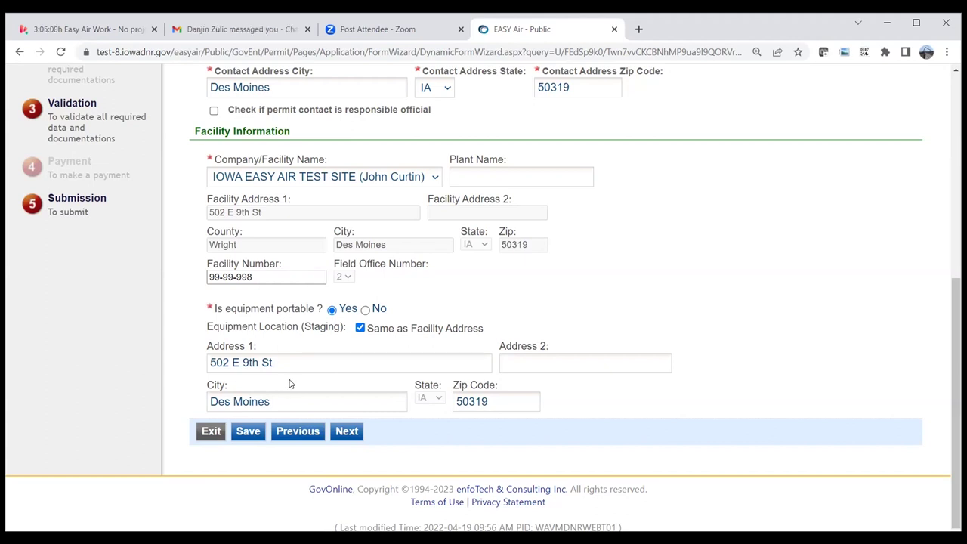
pyautogui.click(259, 433)
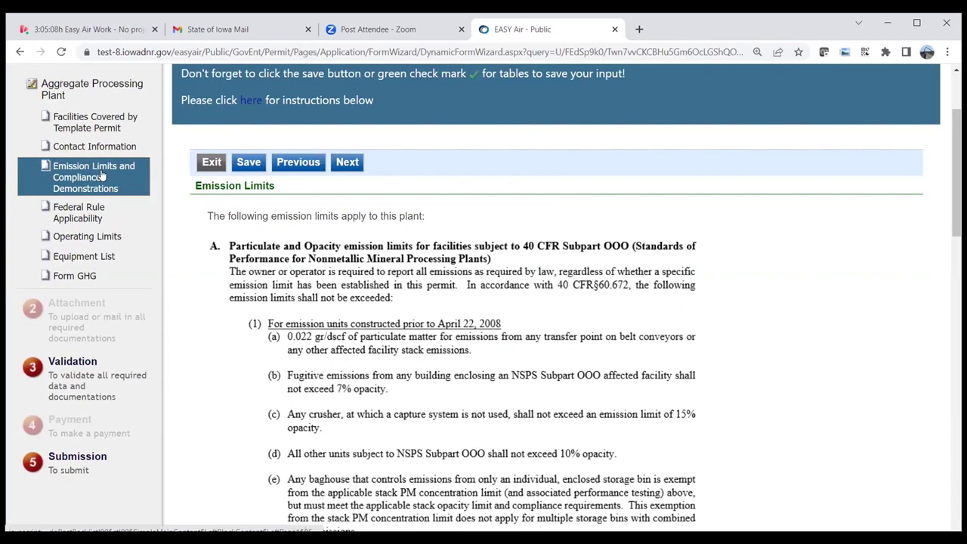
# Step: Acknowledge the emission limit and compliance demonstration requirements, then go to Federal Rule Applicability
pyautogui.scroll(-1, 326, 247)
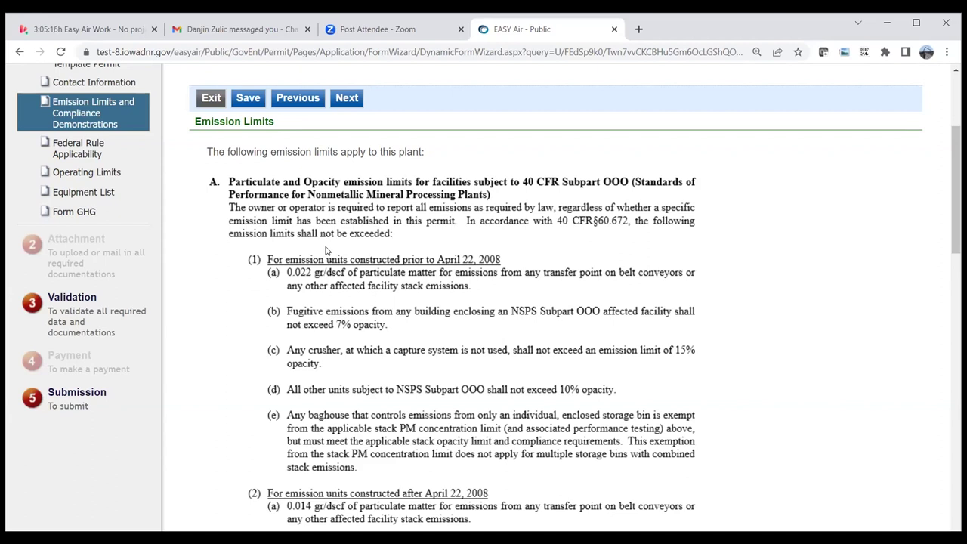
pyautogui.scroll(-4, 326, 251)
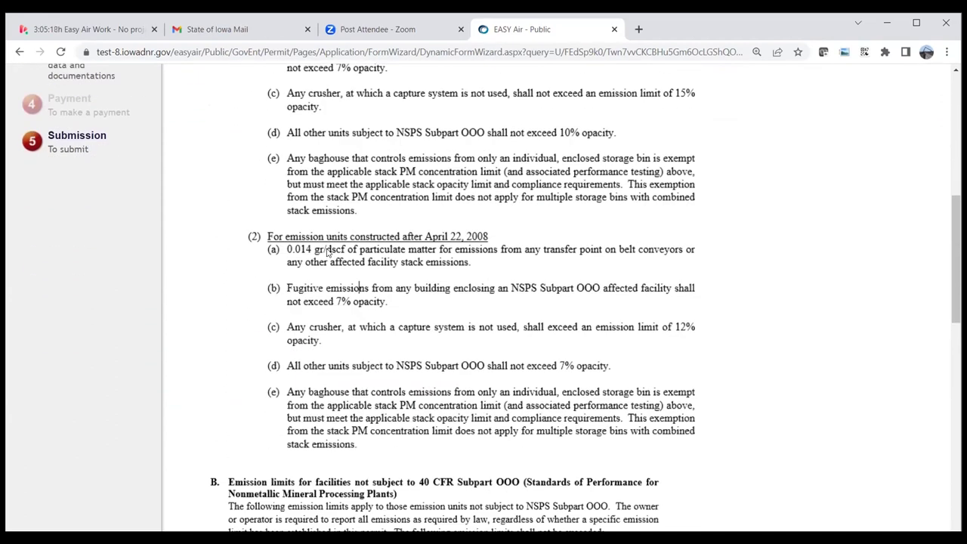
pyautogui.scroll(-3, 327, 252)
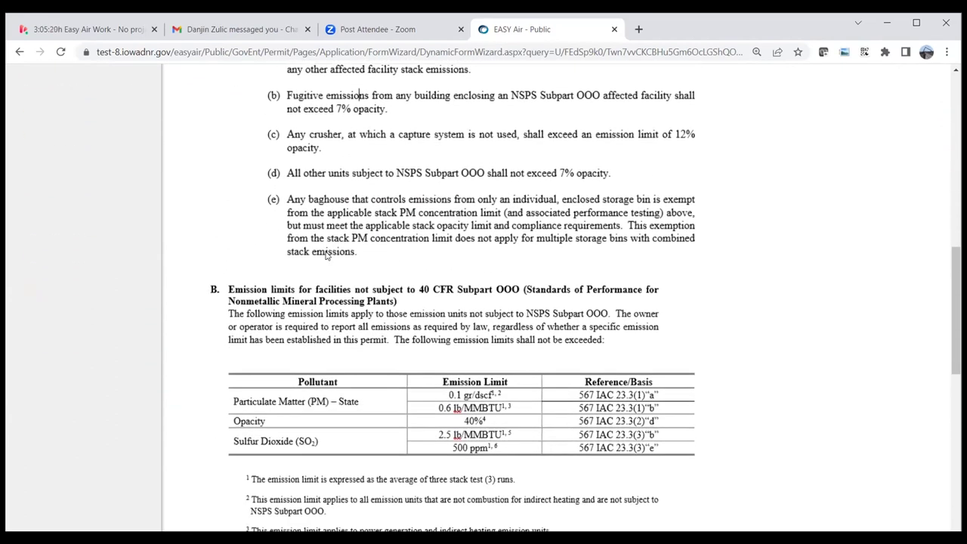
pyautogui.scroll(6, 326, 255)
pyautogui.scroll(-5, 321, 252)
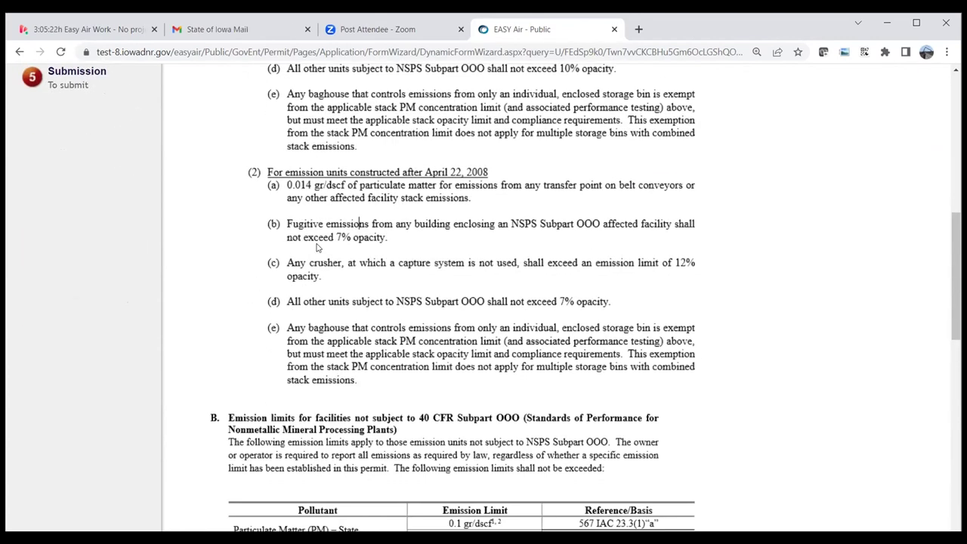
pyautogui.scroll(-4, 317, 250)
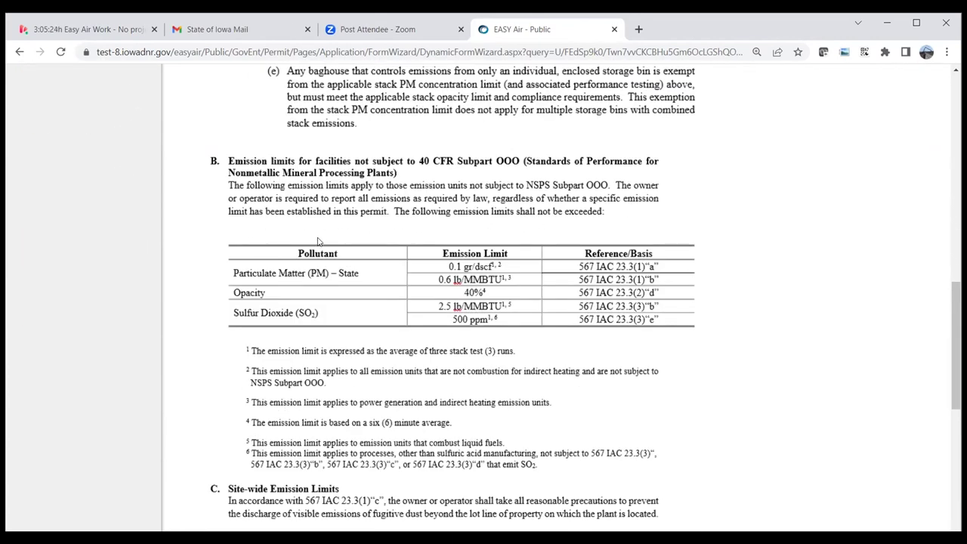
pyautogui.scroll(-3, 319, 241)
pyautogui.scroll(-3, 317, 240)
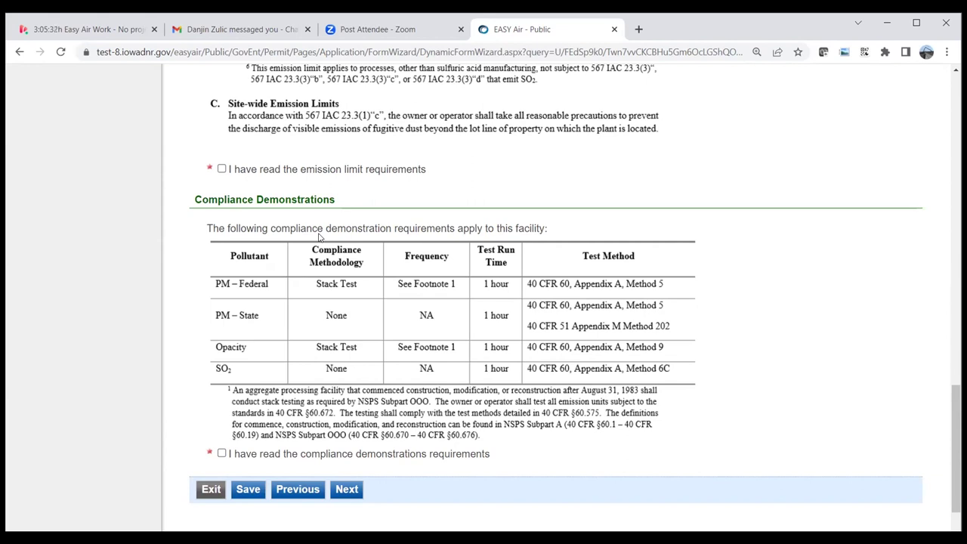
pyautogui.scroll(1, 318, 236)
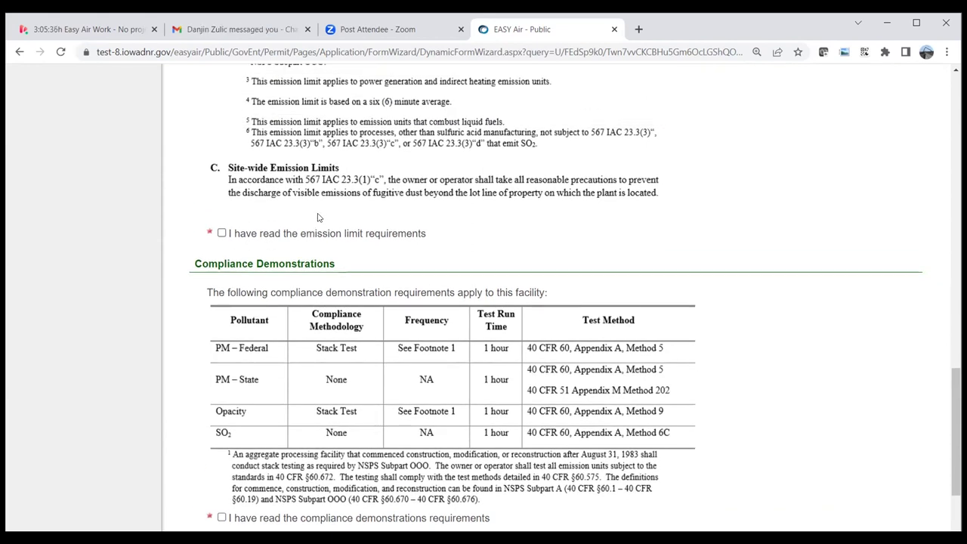
pyautogui.click(223, 234)
pyautogui.scroll(-2, 240, 252)
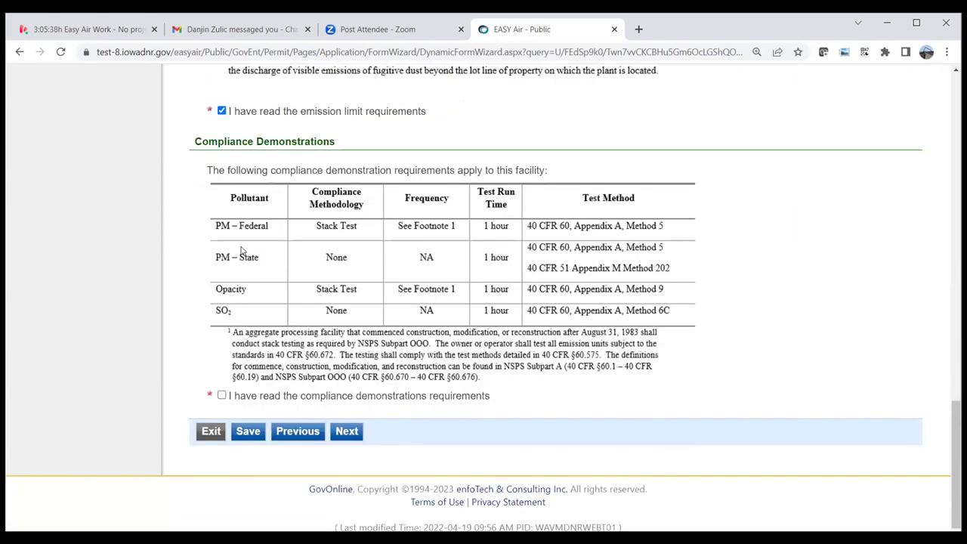
pyautogui.click(221, 397)
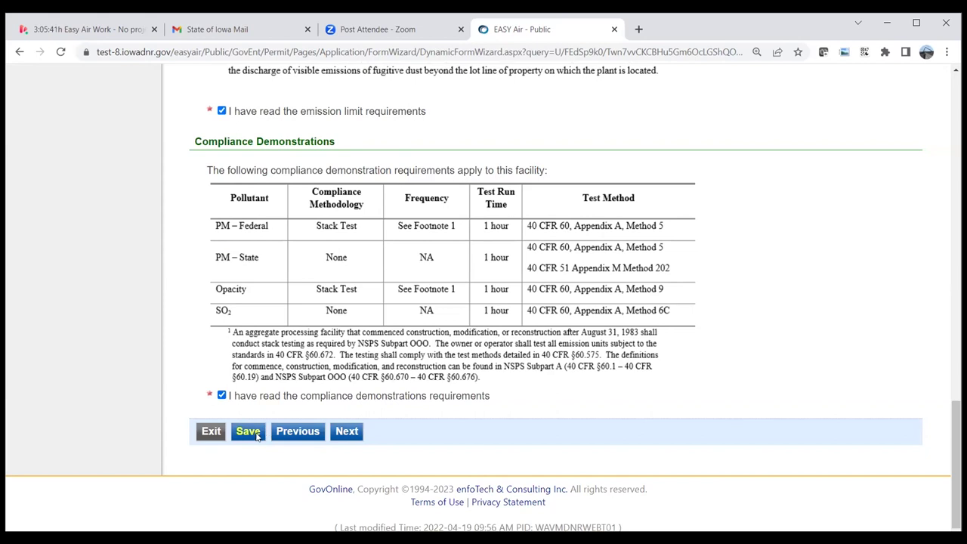
pyautogui.click(333, 436)
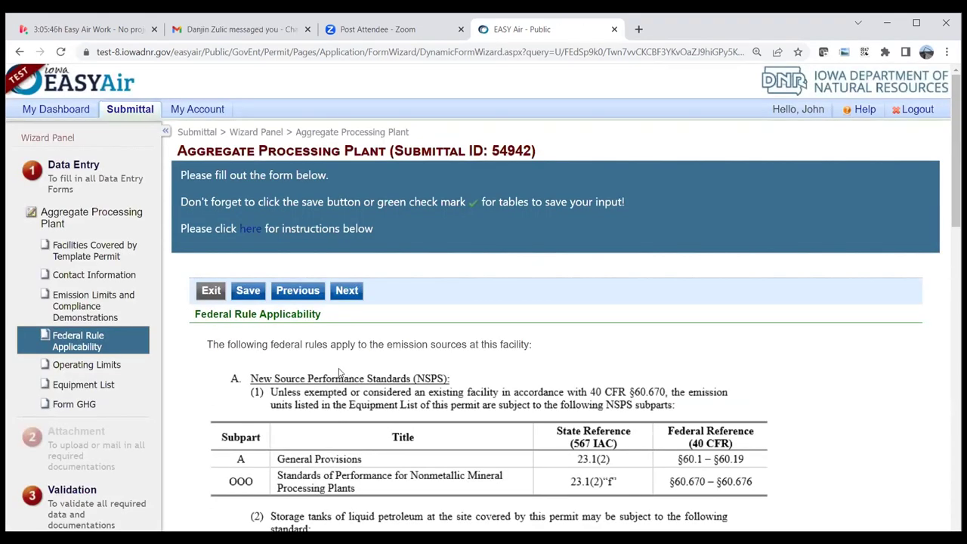
# Step: Acknowledge the federal rule applicability requirements and move to the operating limits page
pyautogui.scroll(-3, 339, 371)
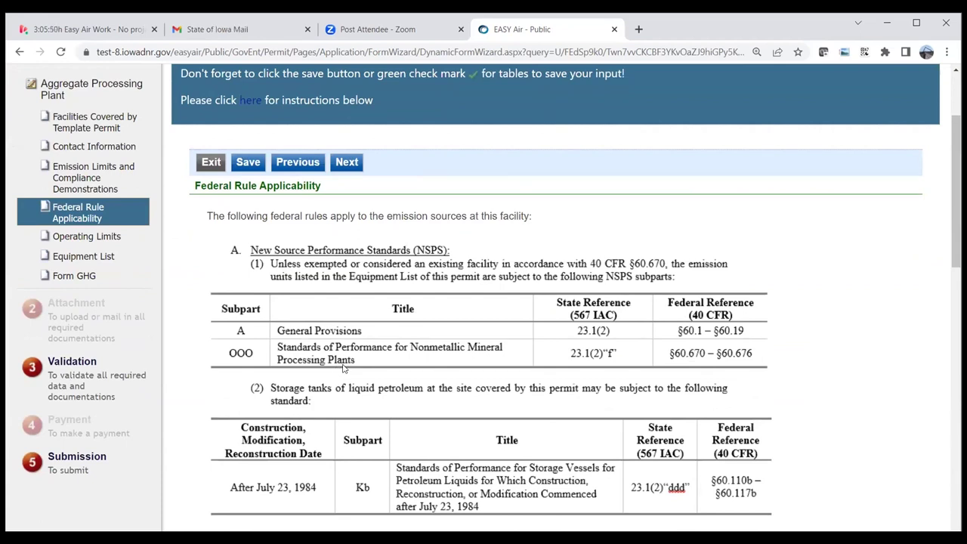
pyautogui.scroll(-2, 344, 369)
pyautogui.scroll(2, 346, 367)
pyautogui.scroll(-5, 347, 366)
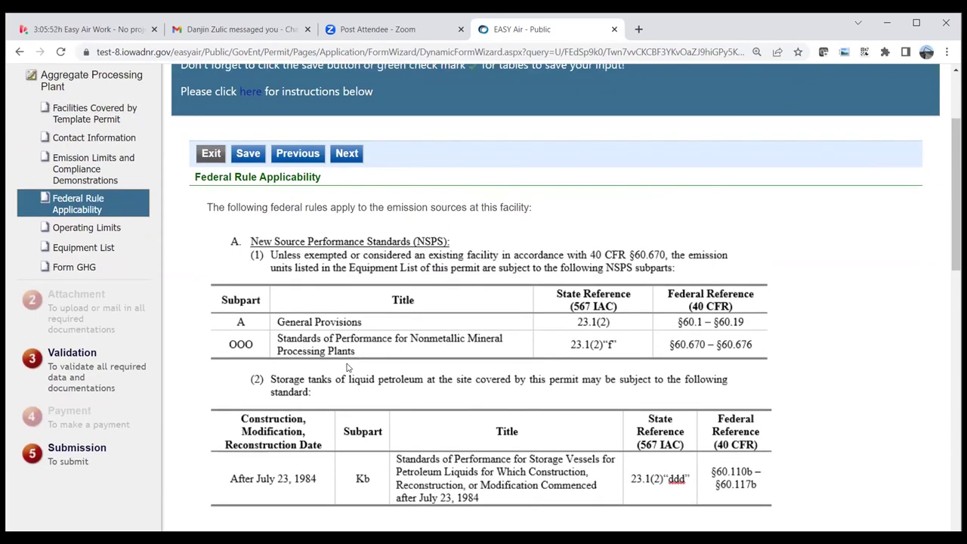
pyautogui.scroll(-3, 344, 364)
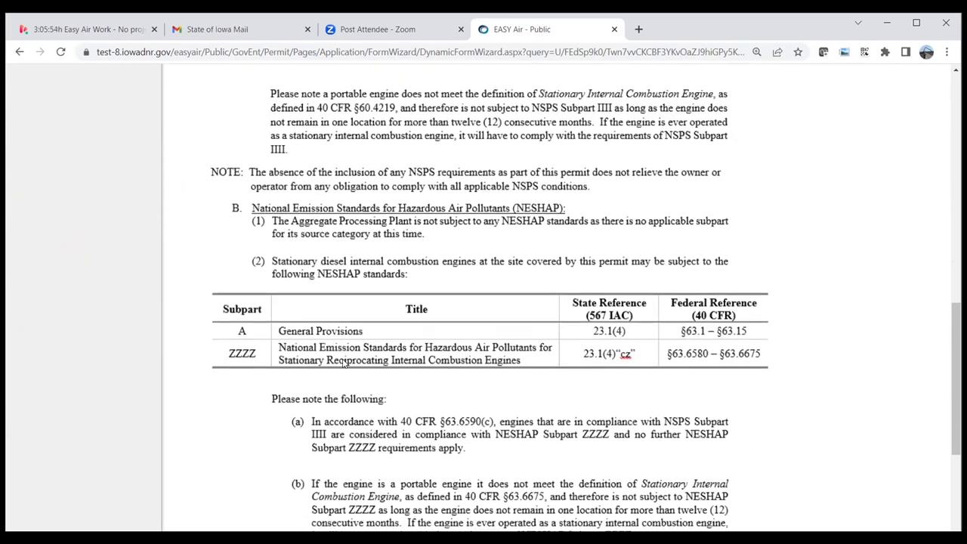
pyautogui.click(224, 397)
pyautogui.click(346, 431)
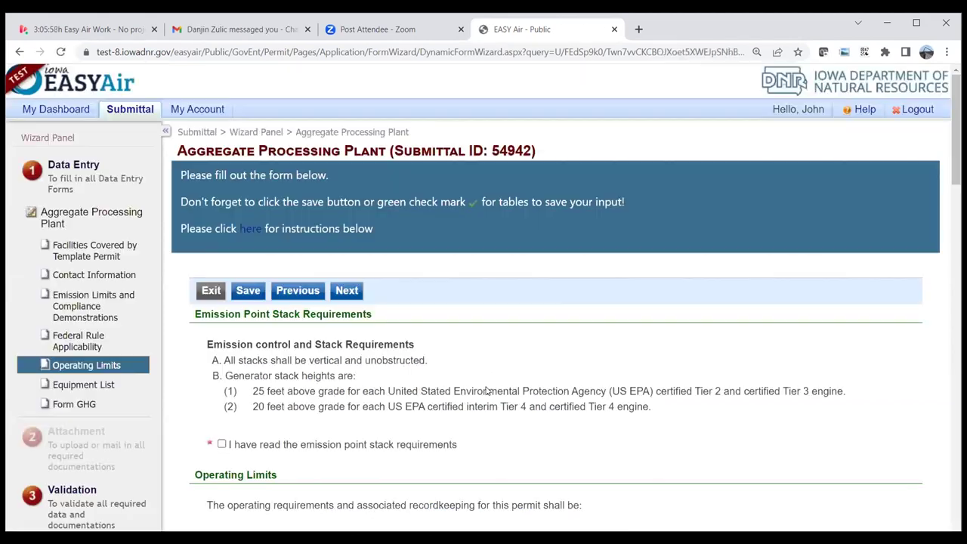
# Step: Acknowledge the stack, general operating limits and best management practices requirements, then continue
pyautogui.scroll(-2, 496, 357)
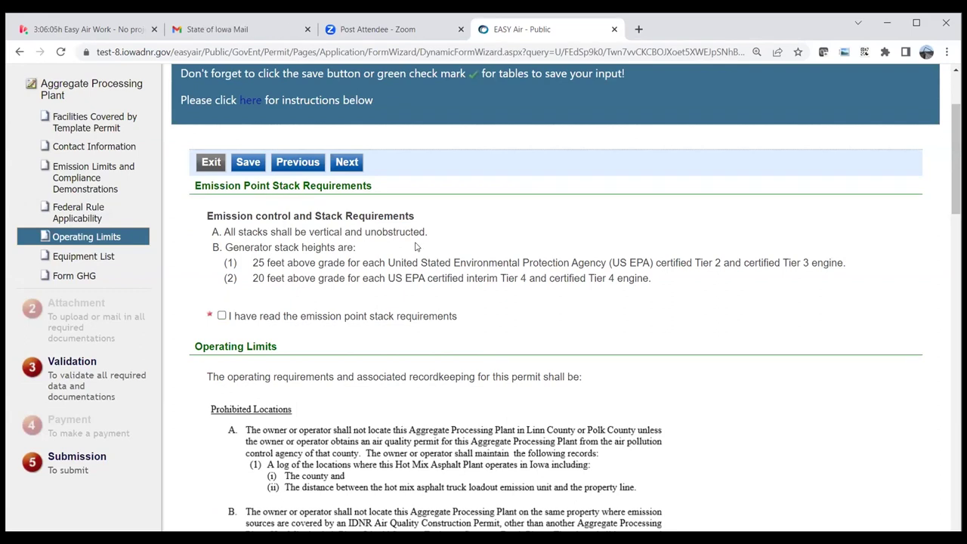
pyautogui.click(222, 316)
pyautogui.scroll(-5, 258, 326)
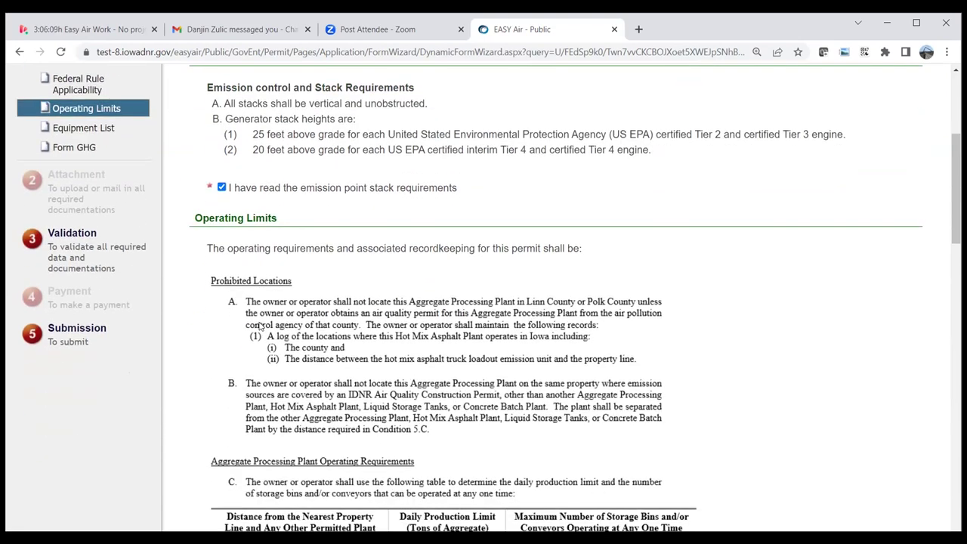
pyautogui.scroll(-3, 296, 300)
pyautogui.scroll(2, 298, 300)
pyautogui.scroll(-4, 299, 301)
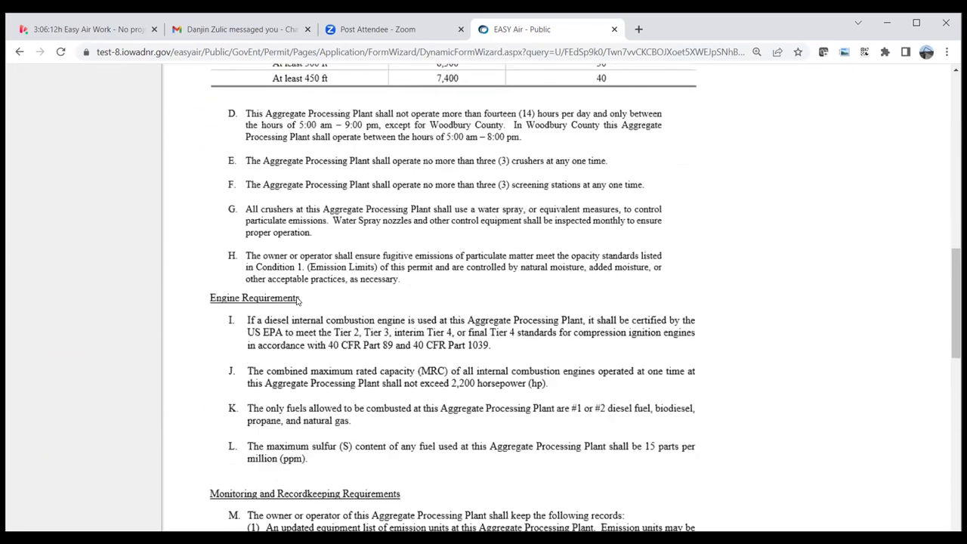
pyautogui.scroll(-2, 297, 302)
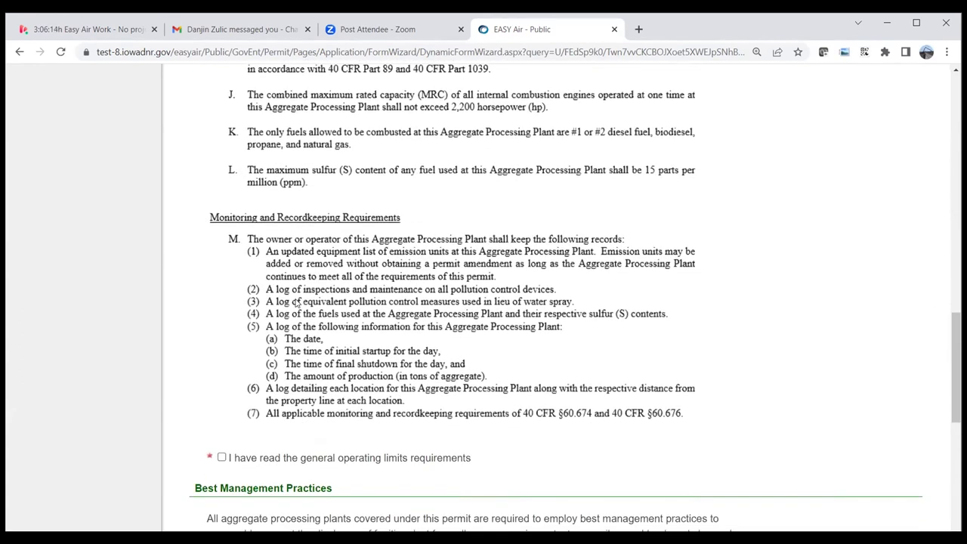
pyautogui.scroll(-3, 296, 301)
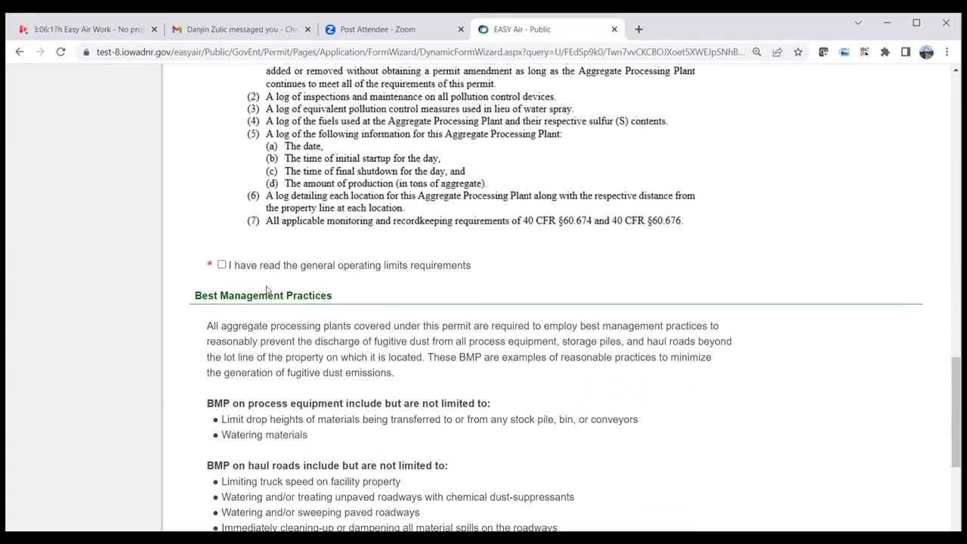
pyautogui.click(221, 265)
pyautogui.scroll(-2, 268, 271)
pyautogui.scroll(-2, 268, 271)
pyautogui.scroll(3, 270, 273)
pyautogui.scroll(-3, 268, 276)
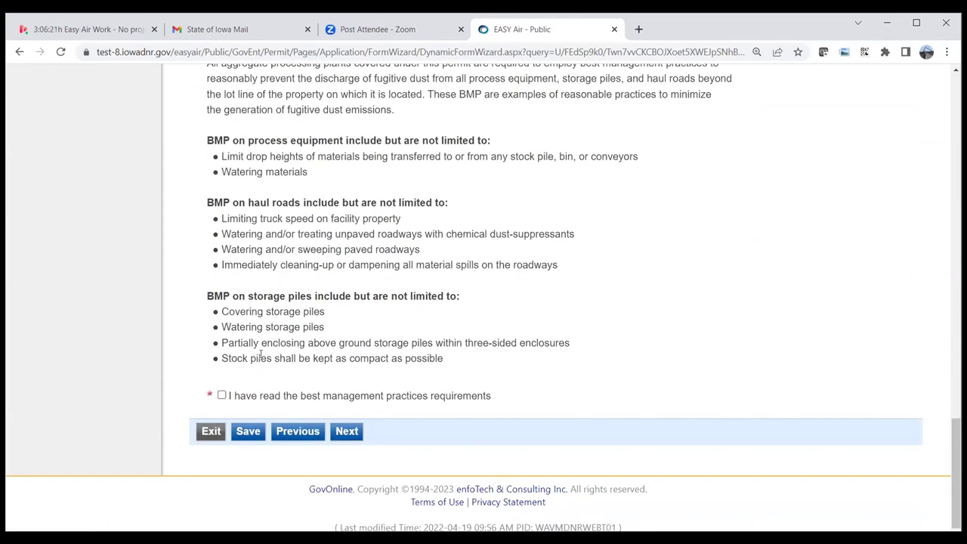
pyautogui.click(222, 395)
pyautogui.click(348, 431)
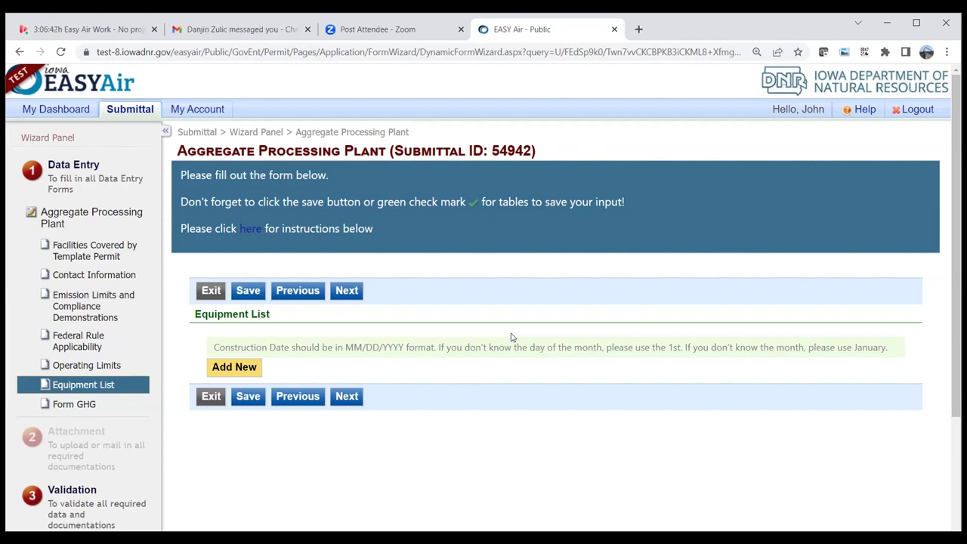
# Step: Add a new equipment entry: Crusher, make Jayco, model 100, serial 100
pyautogui.click(248, 369)
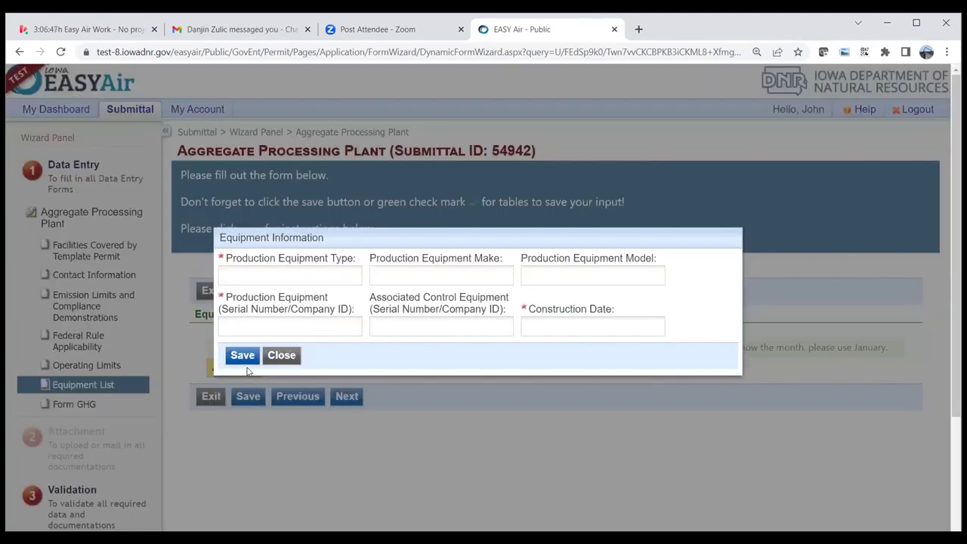
pyautogui.click(267, 270)
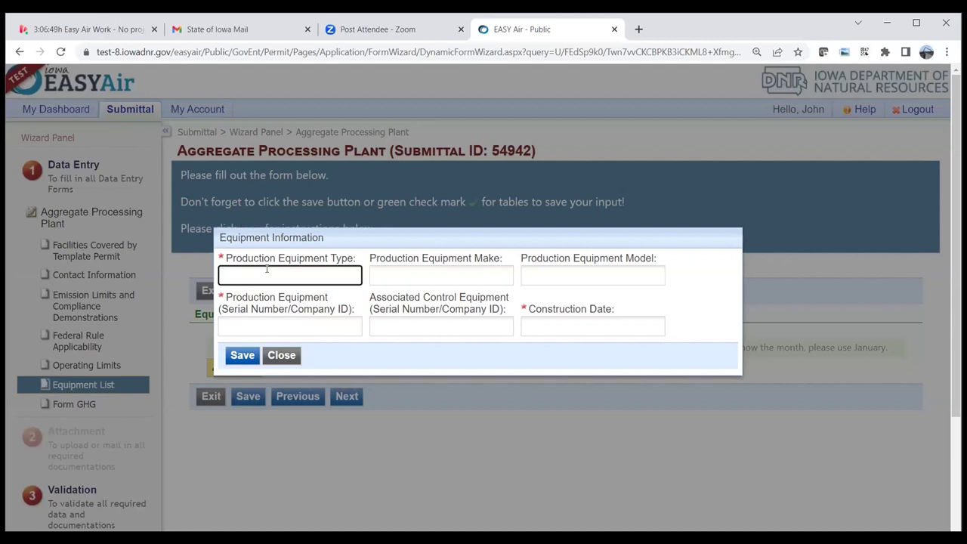
pyautogui.write('Crusher')
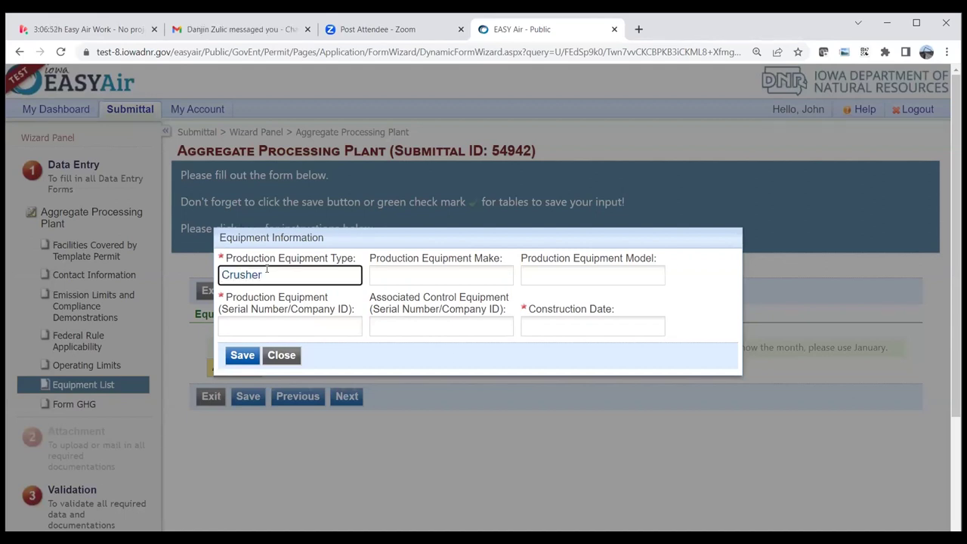
pyautogui.press('Tab')
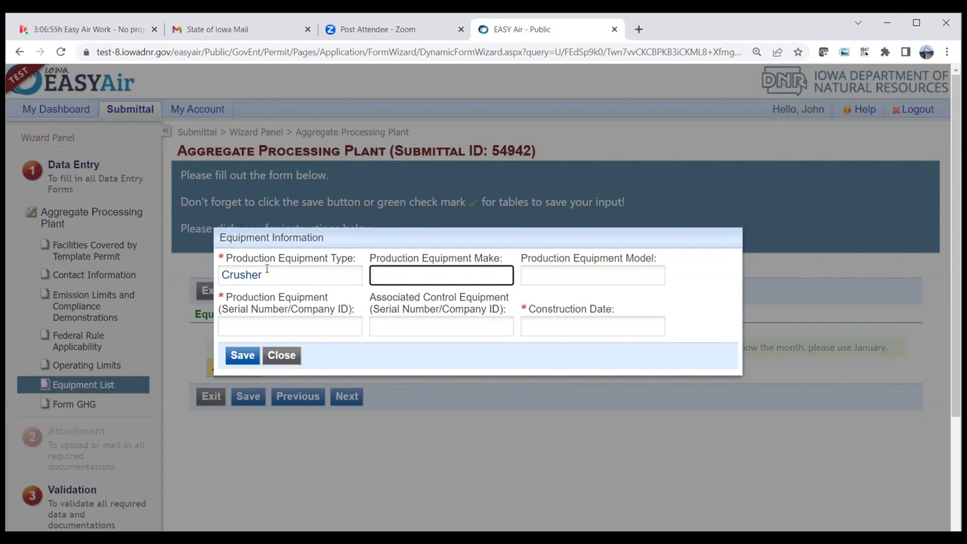
pyautogui.write('Jayco')
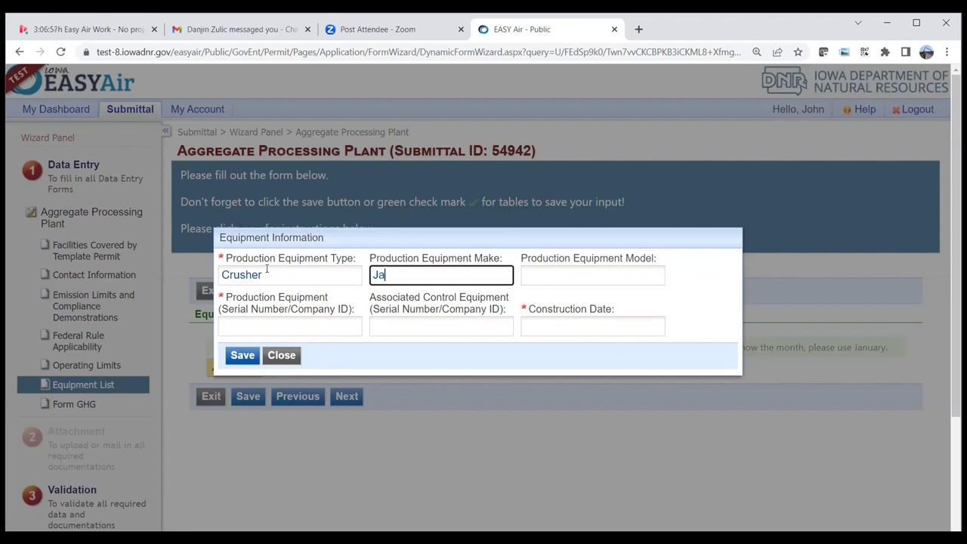
pyautogui.press('Tab')
pyautogui.write('100')
pyautogui.press('Tab')
pyautogui.write('100')
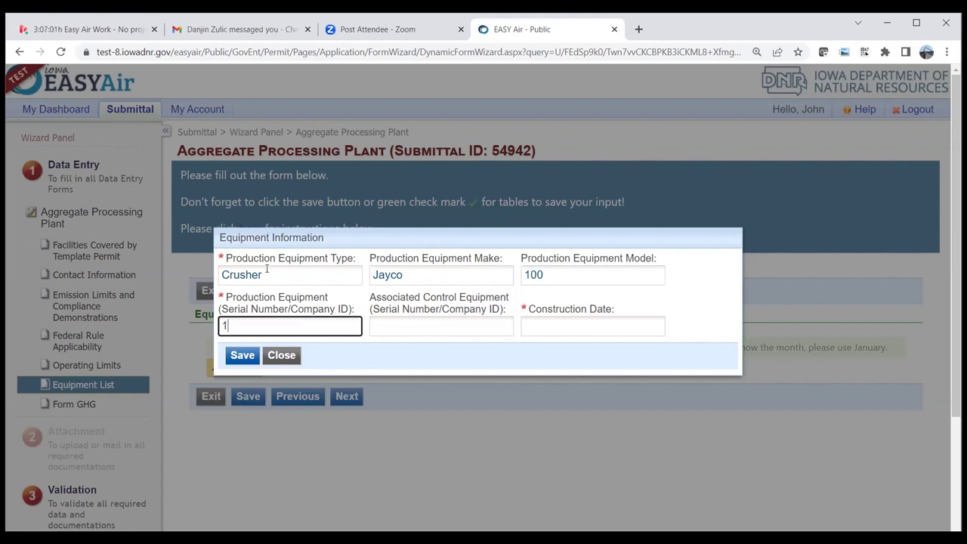
# Step: Set control equipment to water spray bar, construction date 02/28/2023, and save the crusher
pyautogui.press('Tab')
pyautogui.write('water spray bar')
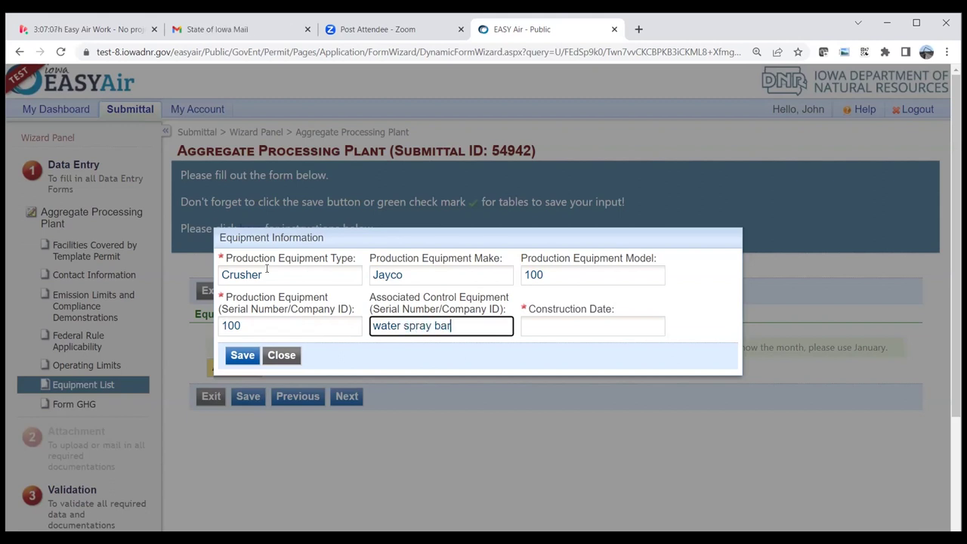
pyautogui.click(587, 325)
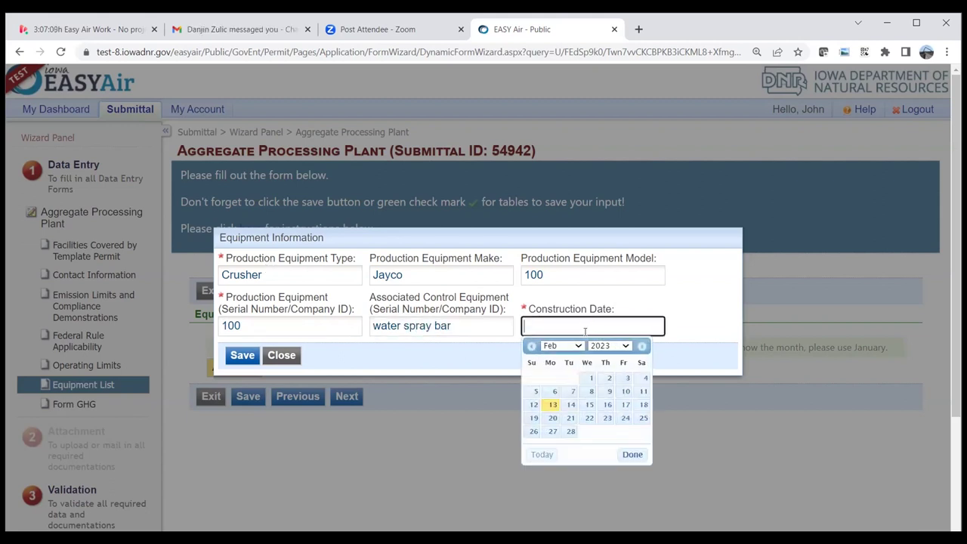
pyautogui.click(570, 431)
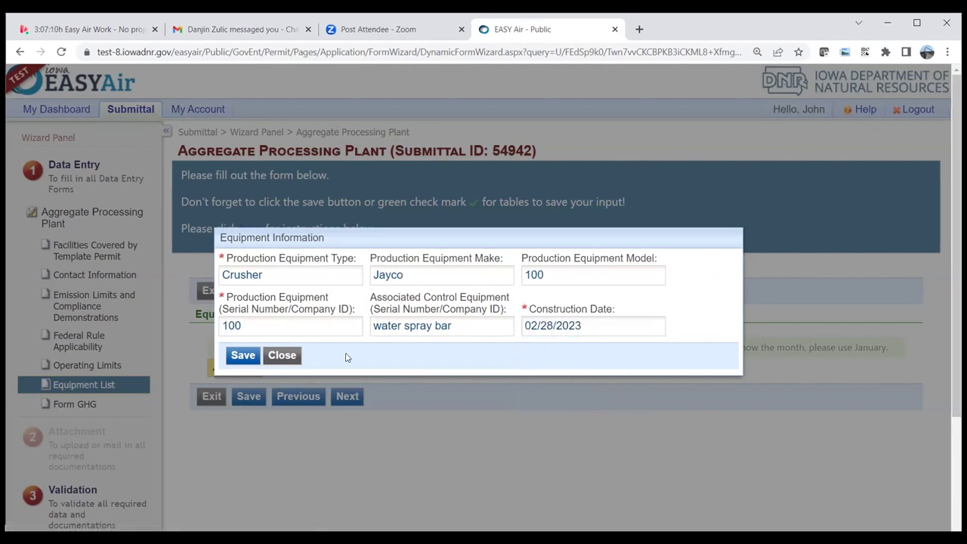
pyautogui.click(244, 357)
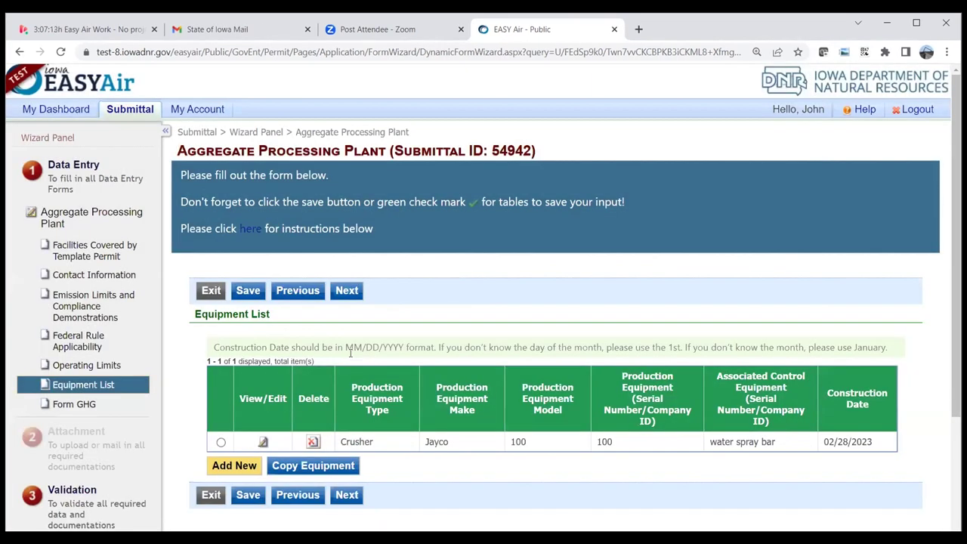
# Step: Copy the Jayco 100 Crusher as a second entry with serial 200, then continue
pyautogui.scroll(-3, 350, 353)
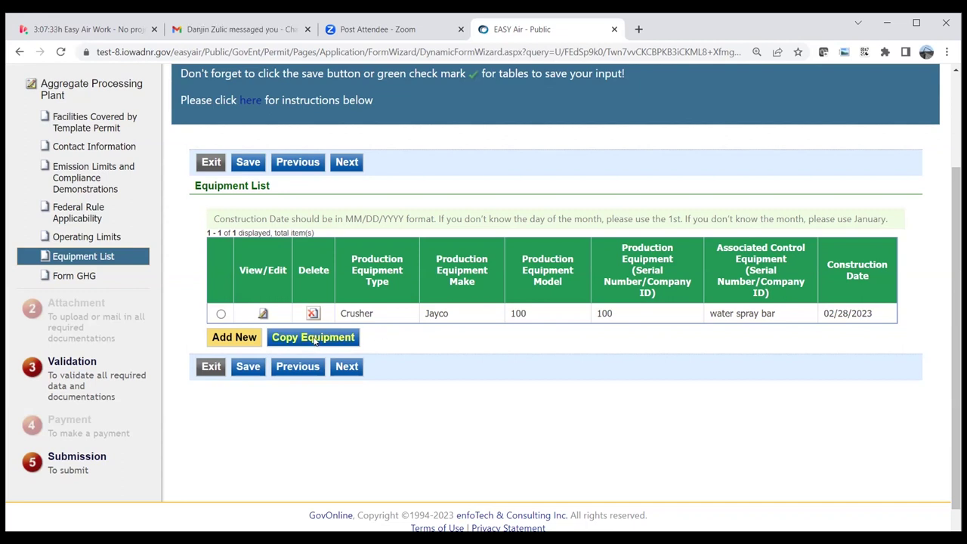
pyautogui.click(222, 315)
pyautogui.click(293, 339)
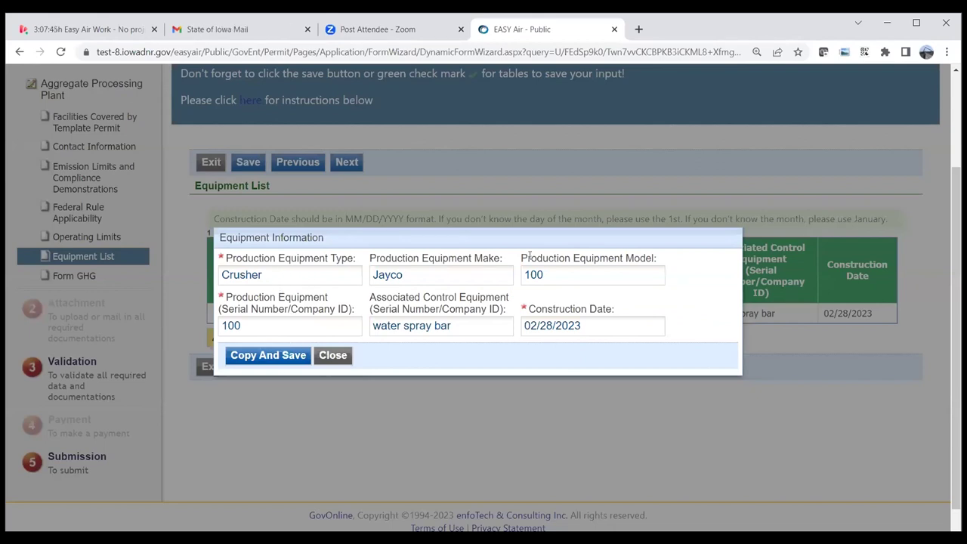
pyautogui.click(541, 274)
pyautogui.press('BackSpace')
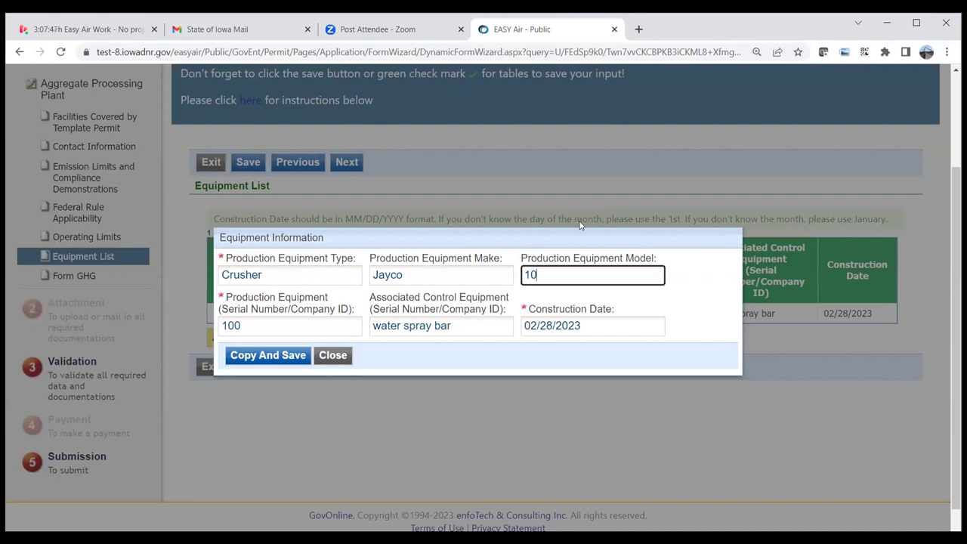
pyautogui.write('0')
pyautogui.click(228, 321)
pyautogui.press('BackSpace')
pyautogui.write('2')
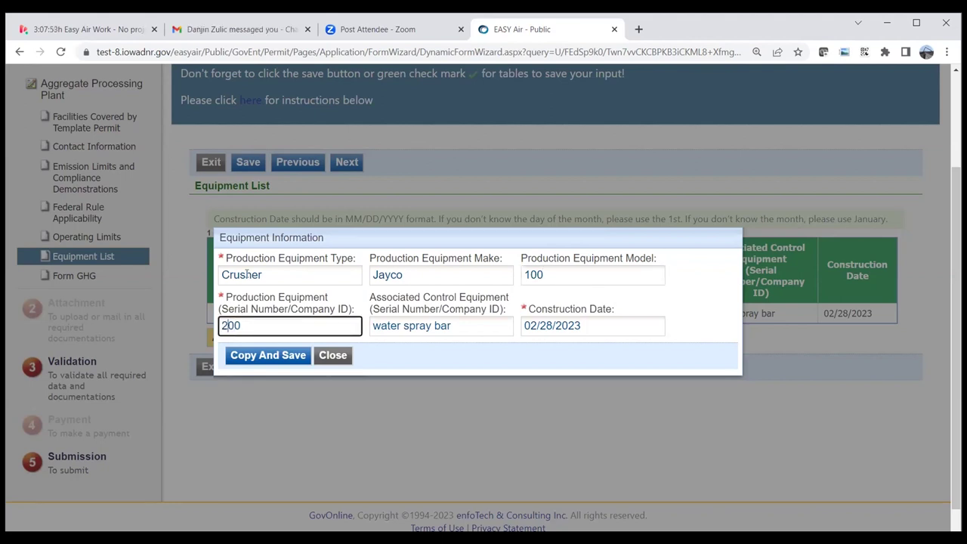
pyautogui.click(280, 355)
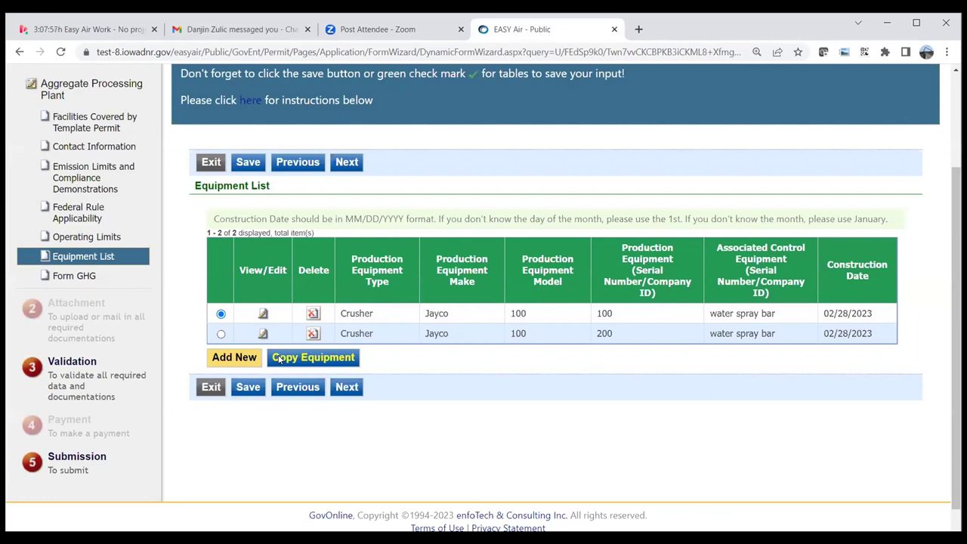
pyautogui.click(376, 314)
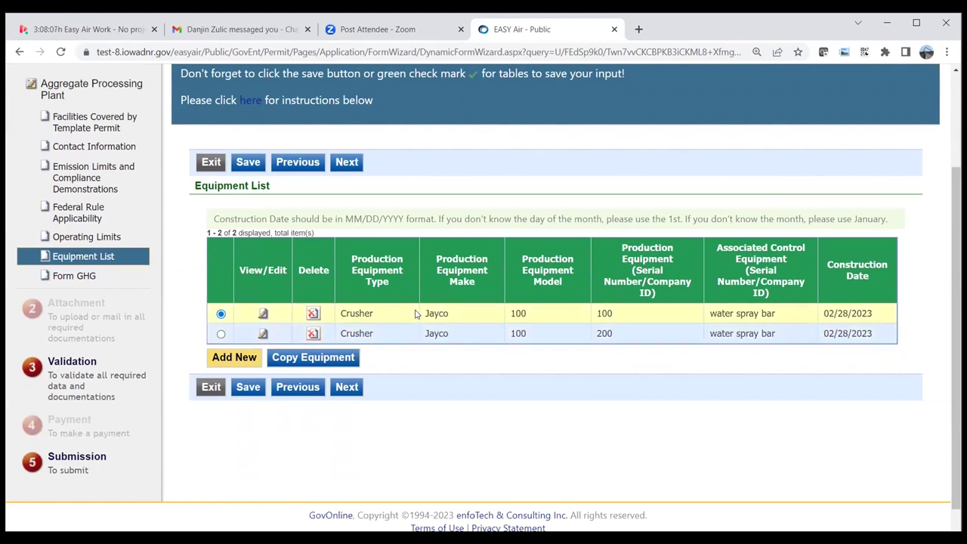
pyautogui.click(345, 389)
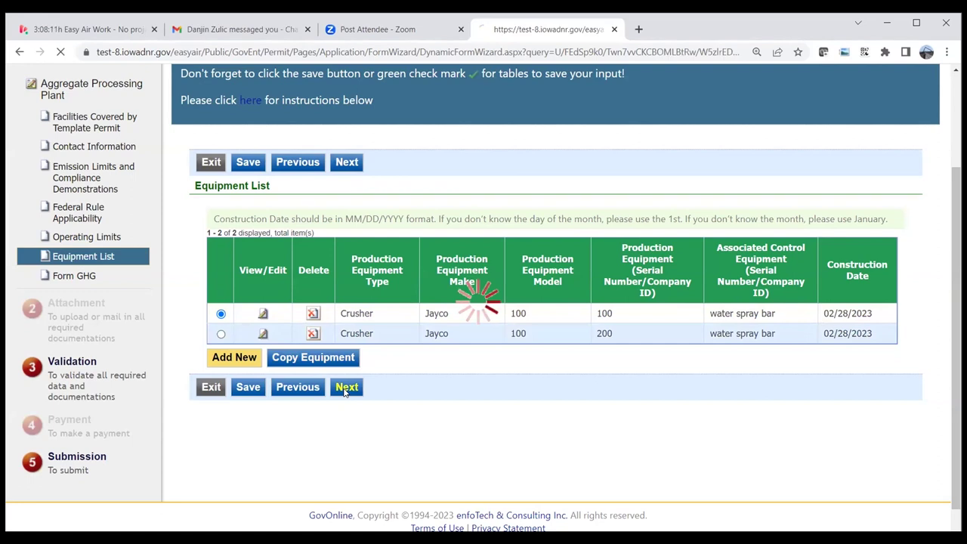
# Step: Declare on Form GHG that no greenhouse gases are emitted and continue to Attachment
pyautogui.scroll(-2, 360, 371)
pyautogui.scroll(-1, 360, 370)
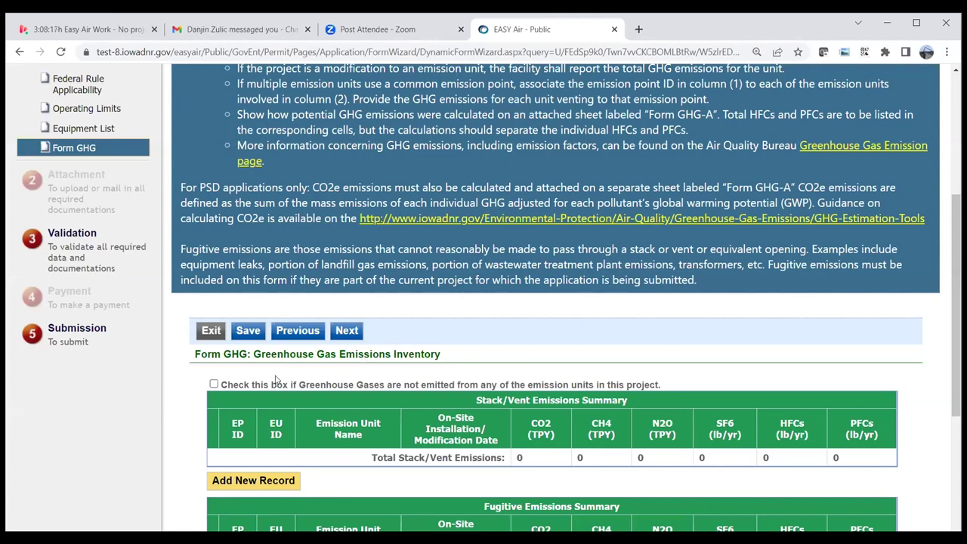
pyautogui.scroll(-2, 315, 380)
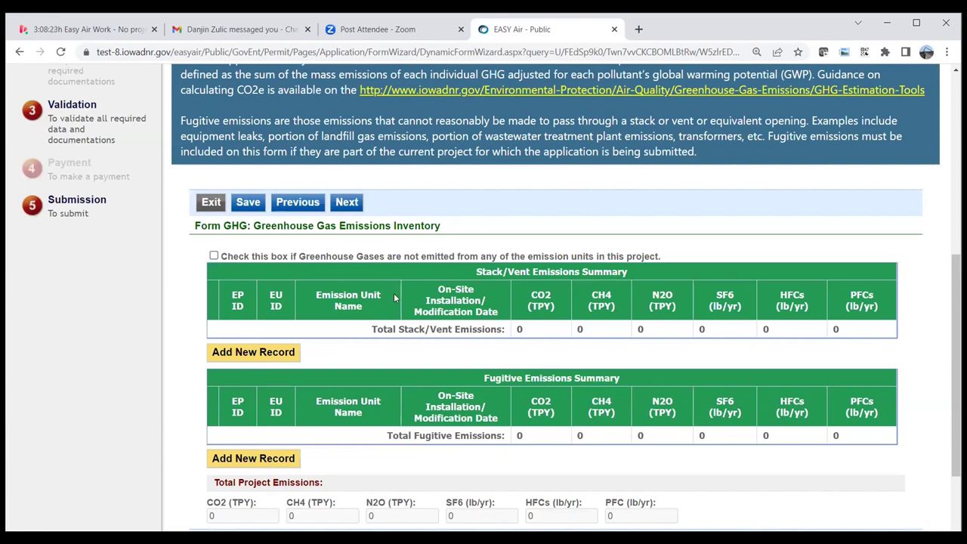
pyautogui.scroll(3, 394, 294)
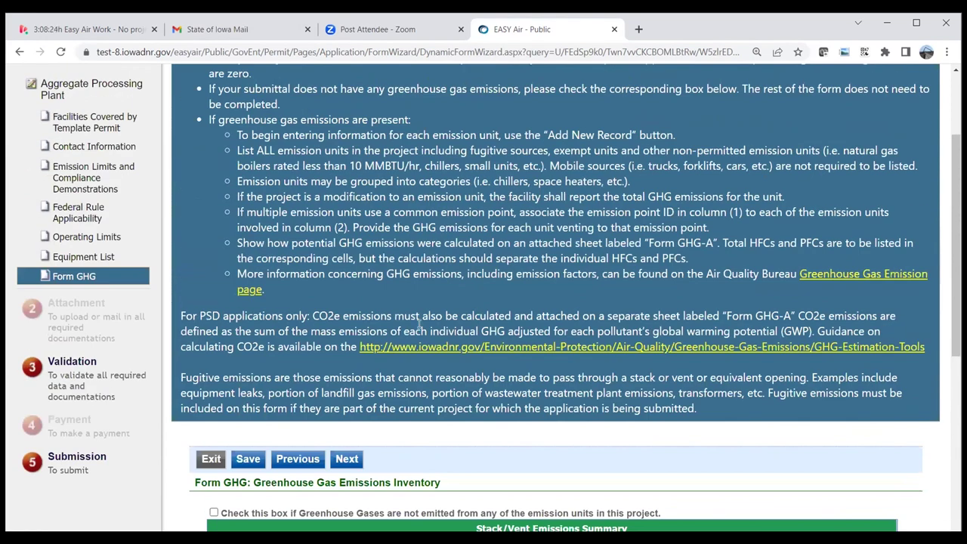
pyautogui.scroll(-3, 418, 323)
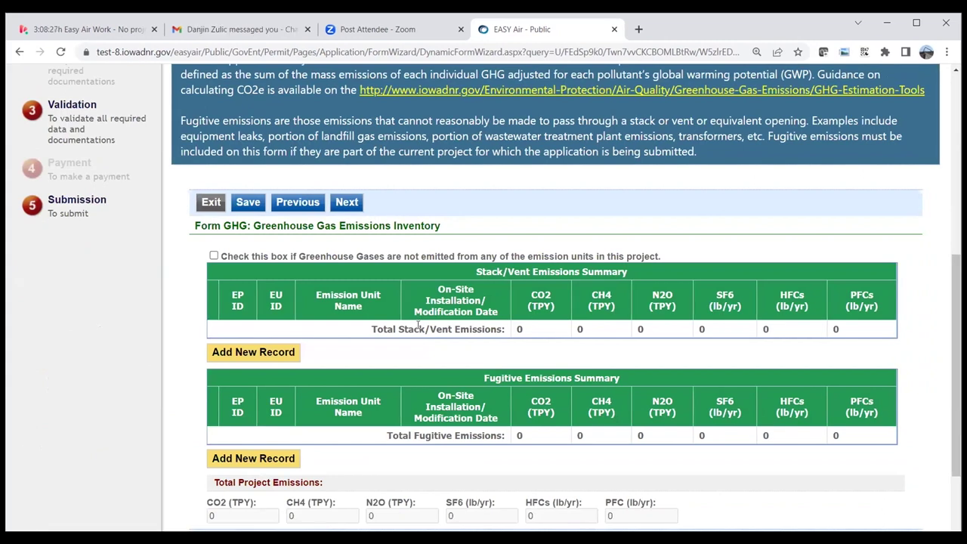
pyautogui.scroll(-1, 417, 324)
pyautogui.scroll(1, 418, 323)
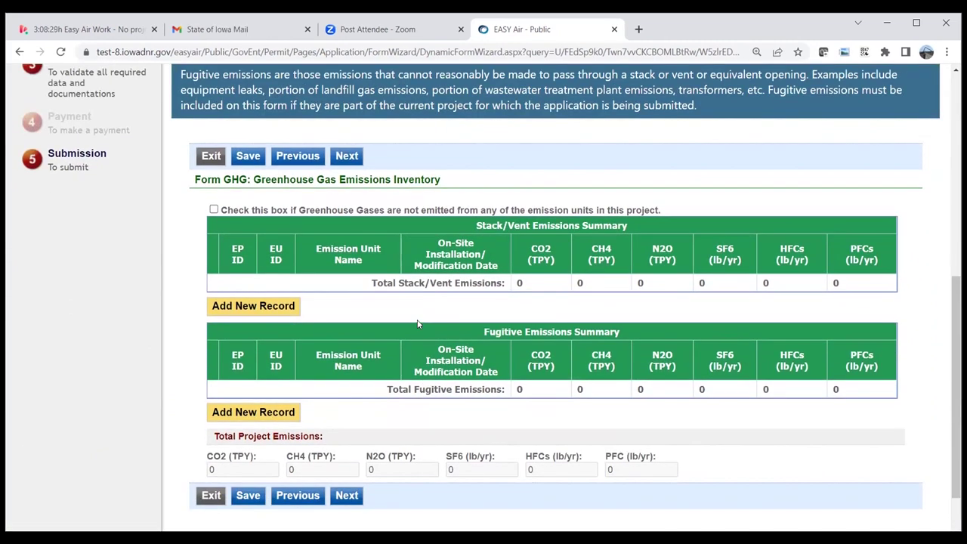
pyautogui.click(214, 210)
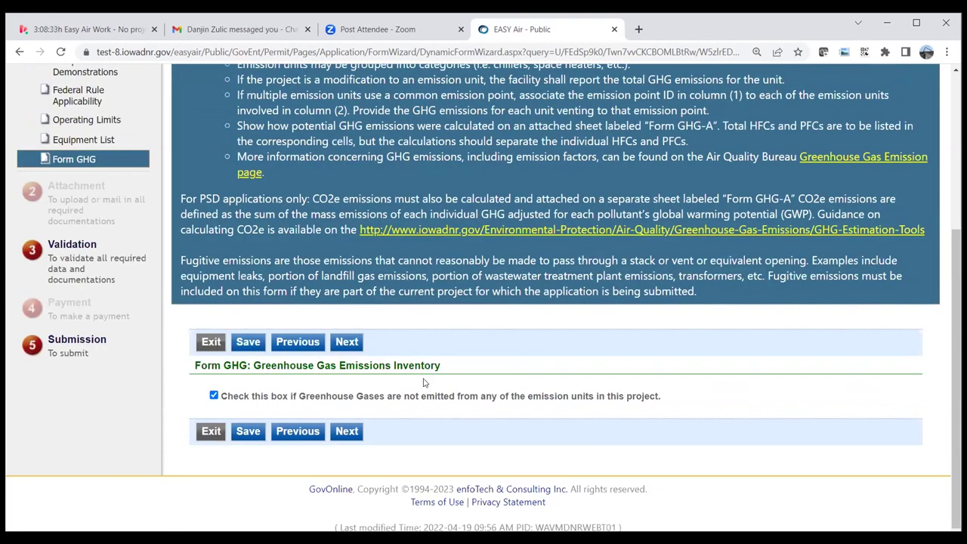
pyautogui.click(340, 432)
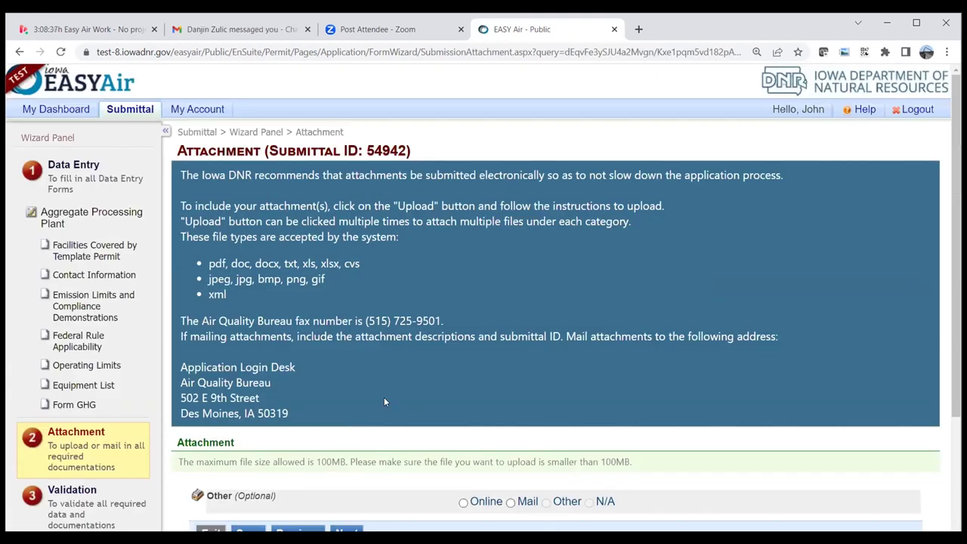
# Step: Advance past the Attachment and Validation pages to the Payment page
pyautogui.scroll(-2, 384, 402)
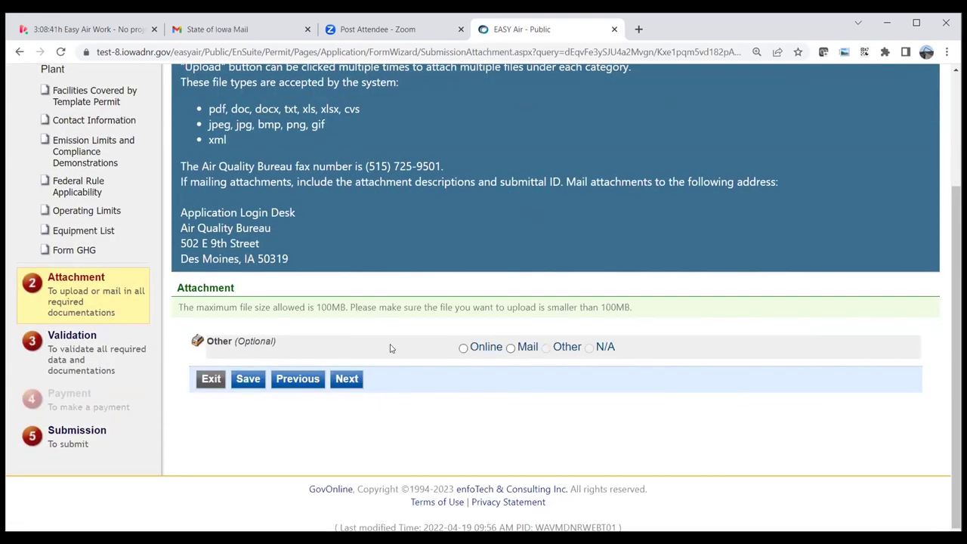
pyautogui.click(347, 379)
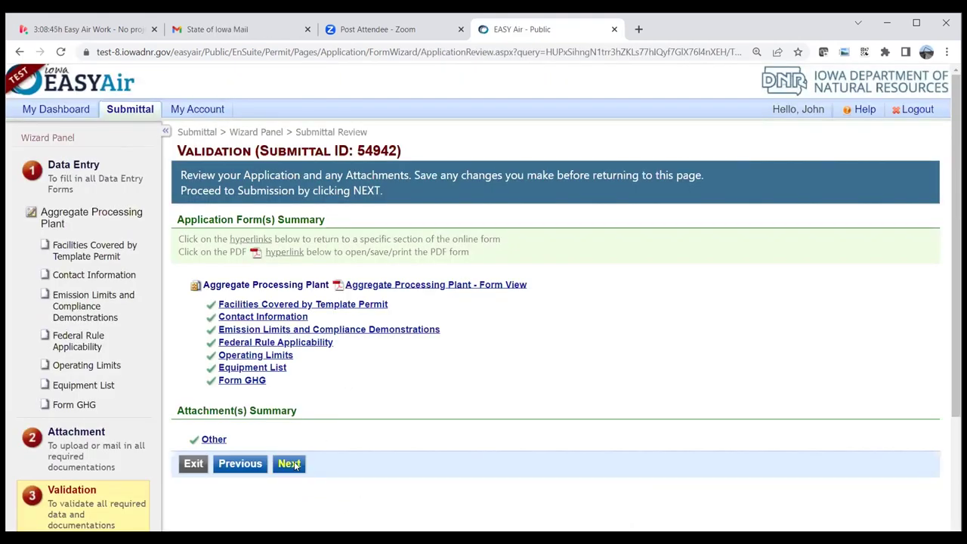
pyautogui.click(291, 464)
# Step: Pick Check as the payment method for the $100.00 fee and continue
pyautogui.scroll(-1, 451, 399)
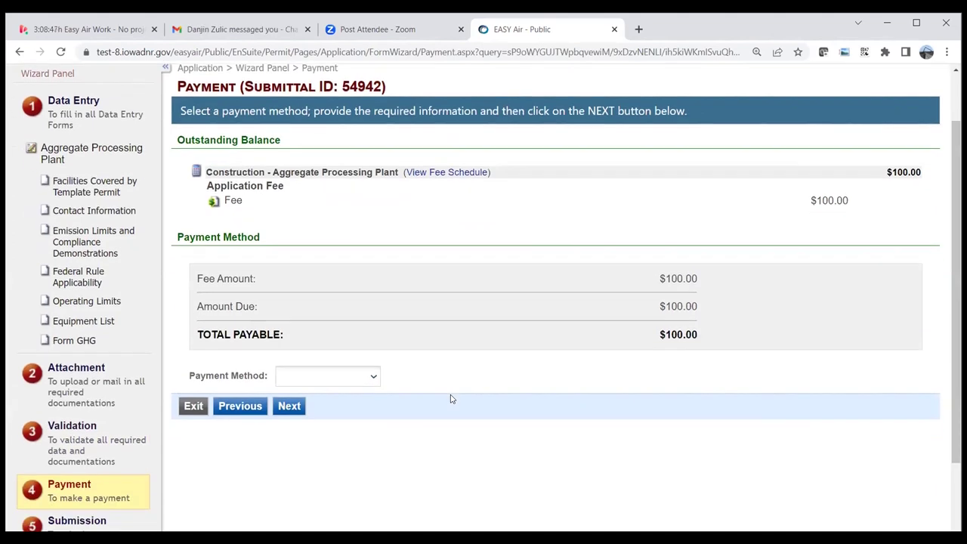
pyautogui.click(373, 377)
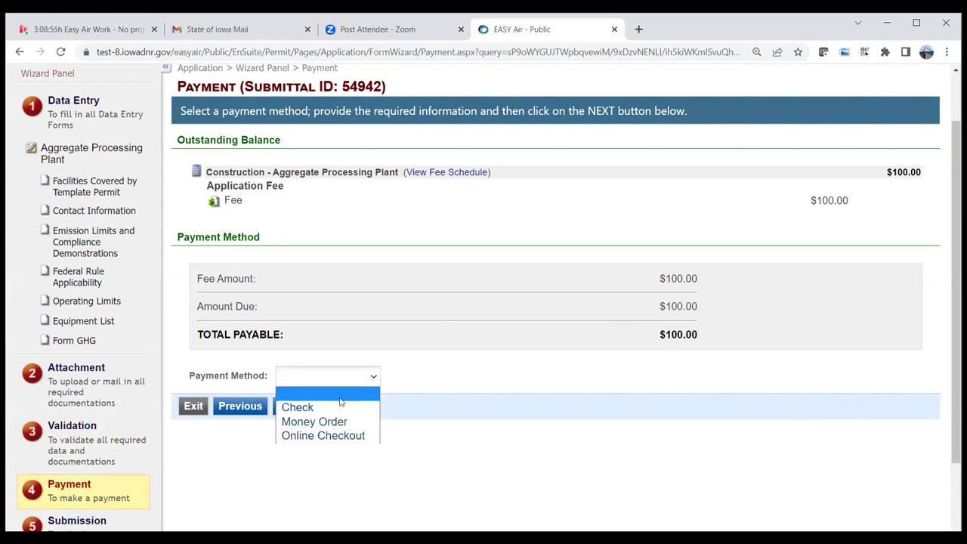
pyautogui.click(335, 407)
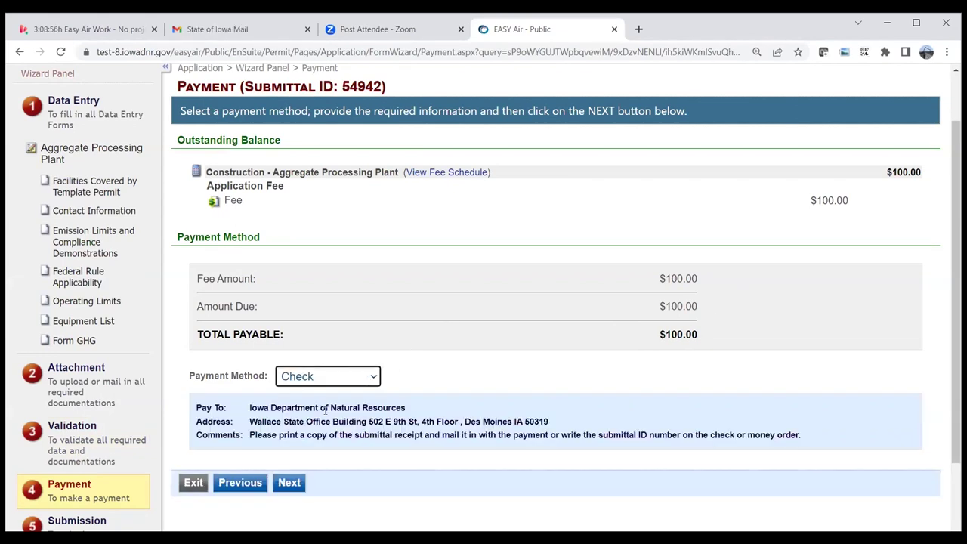
pyautogui.click(289, 484)
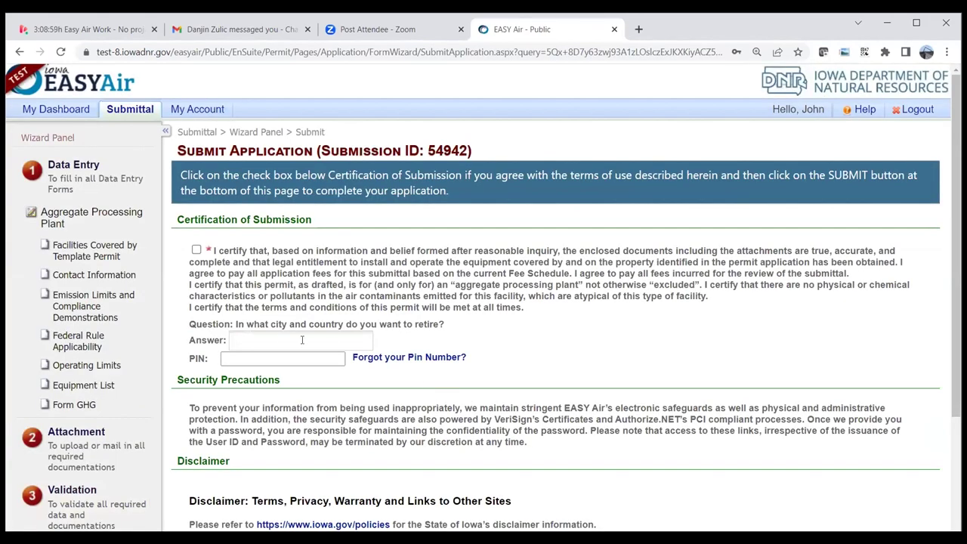
# Step: Agree to the certification, enter the security answer and PIN, and submit submittal 54942
pyautogui.click(195, 249)
pyautogui.click(240, 340)
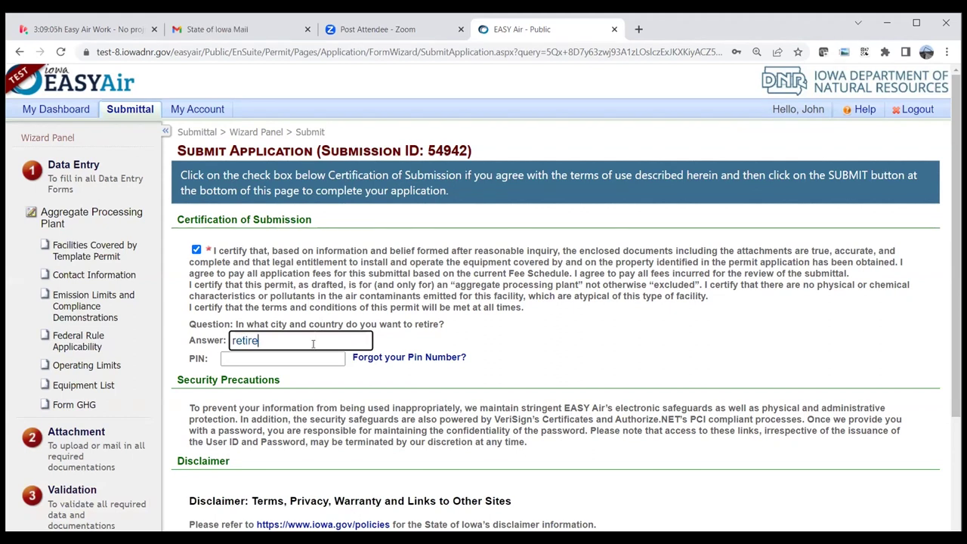
pyautogui.click(265, 356)
pyautogui.write('••••')
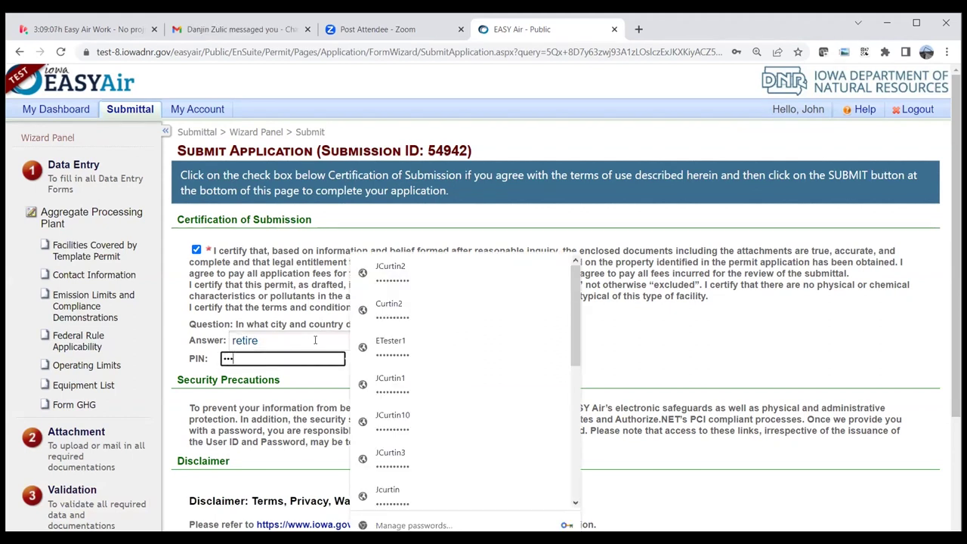
pyautogui.scroll(-2, 743, 408)
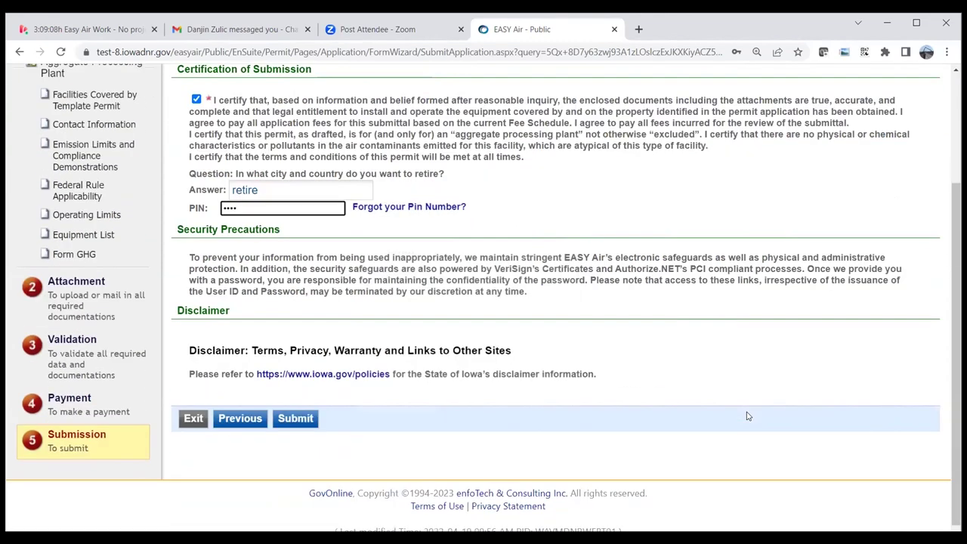
pyautogui.click(290, 414)
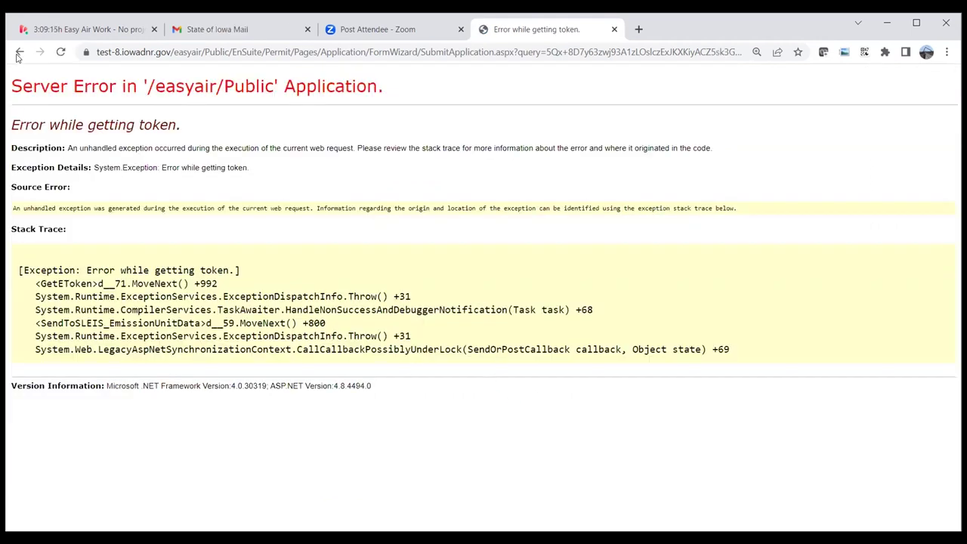
# Step: Go back from the Server Error page to the Submit Application page
pyautogui.click(20, 53)
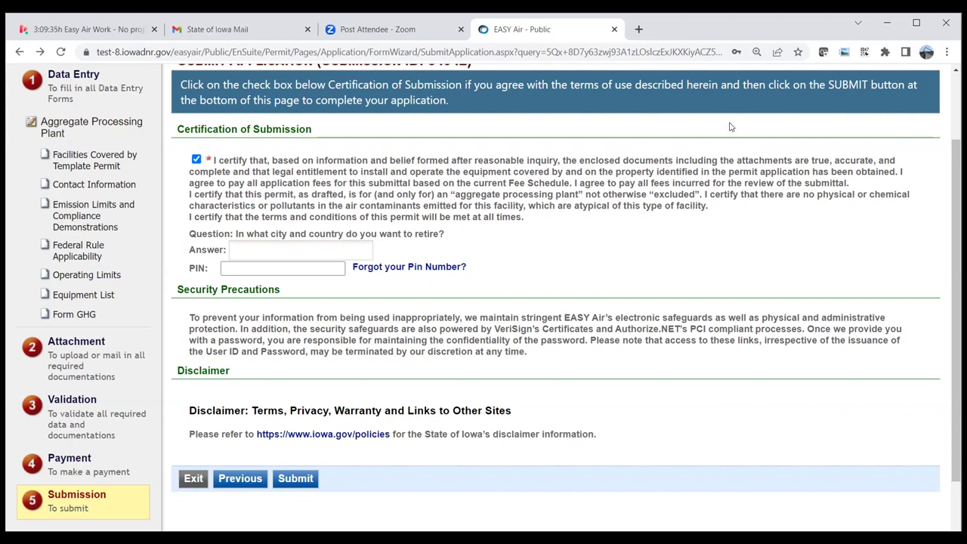
# Step: Select the first line of the certification text and scroll down the page
pyautogui.tripleClick(733, 155)
pyautogui.keyDown('shift'); pyautogui.click(733, 155); pyautogui.keyUp('shift')
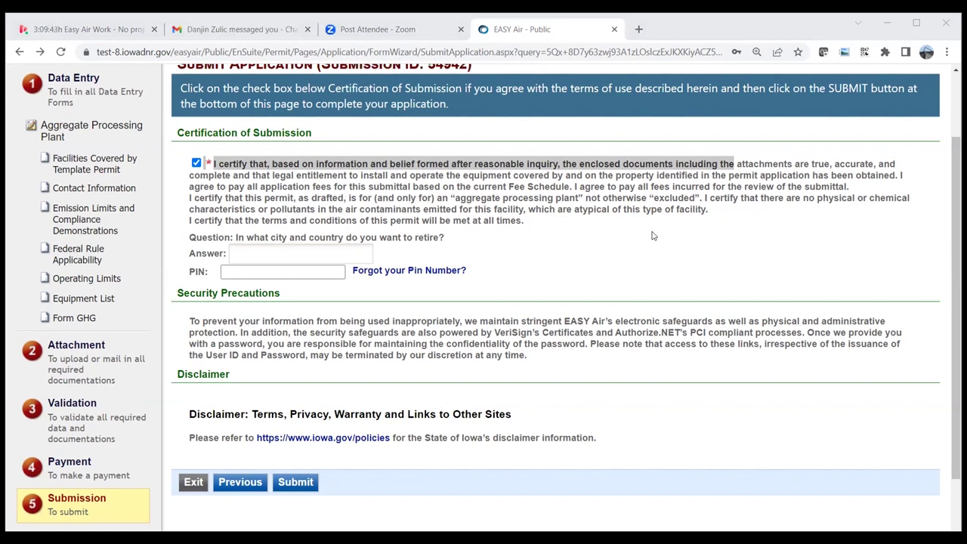
pyautogui.scroll(-1, 651, 232)
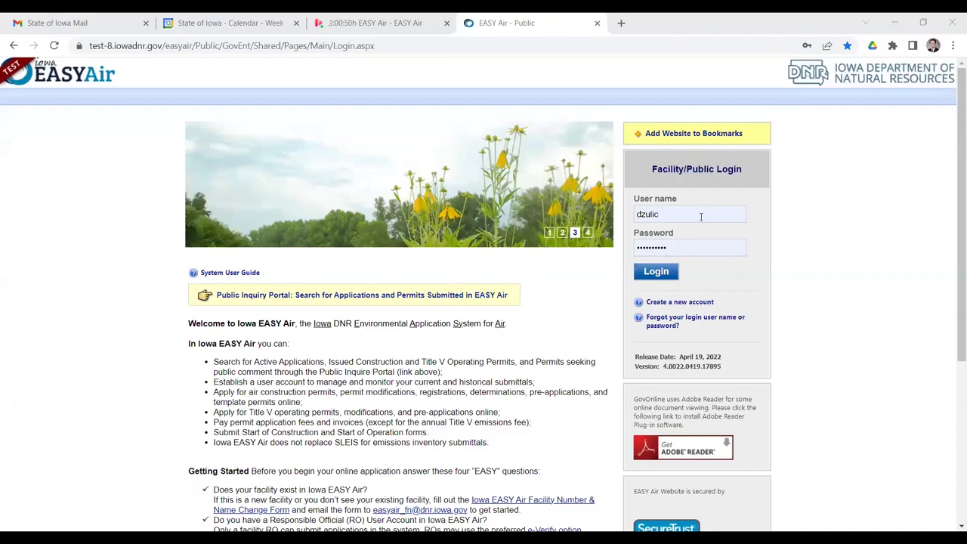
# Step: Correct the user name, re-enter the account password, and log in
pyautogui.click(702, 217)
pyautogui.write('123')
pyautogui.press('Tab')
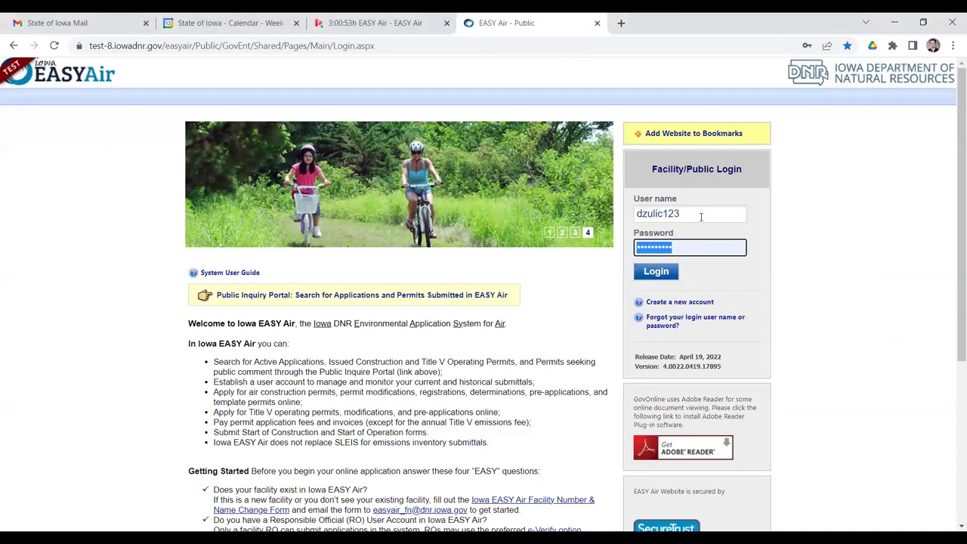
pyautogui.press('BackSpace')
pyautogui.write('•••••••••')
pyautogui.press('Return')
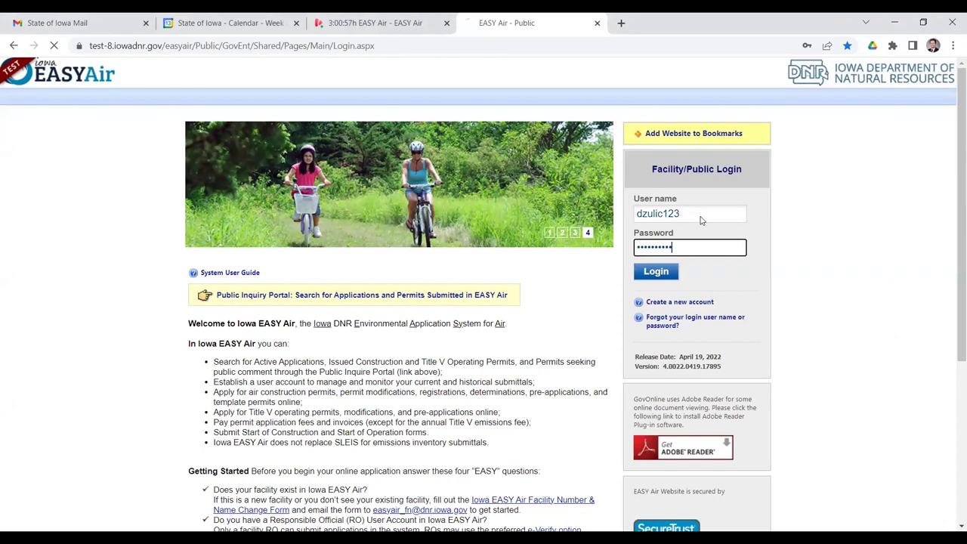
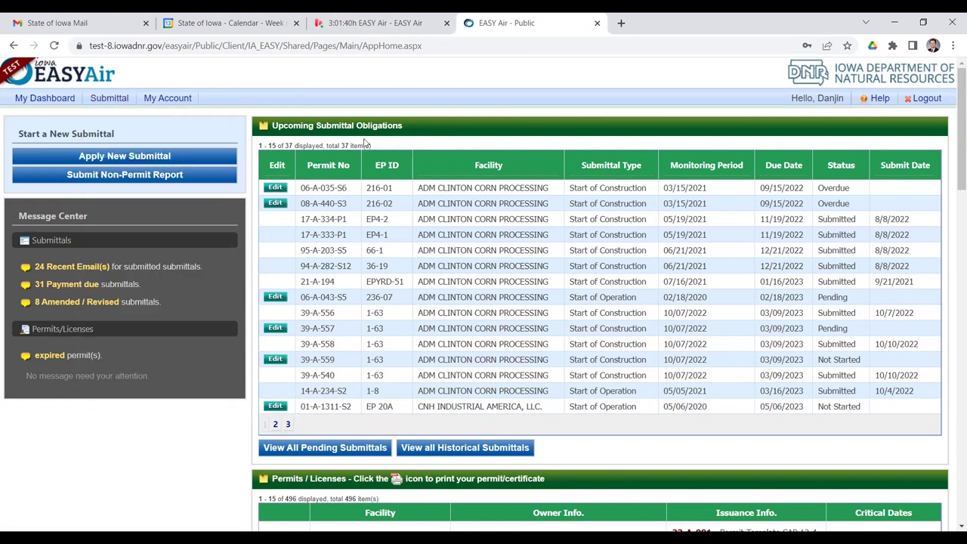
# Step: Open Edit Pending Submittals from the dashboard's Submittal menu
pyautogui.moveTo(109, 97)
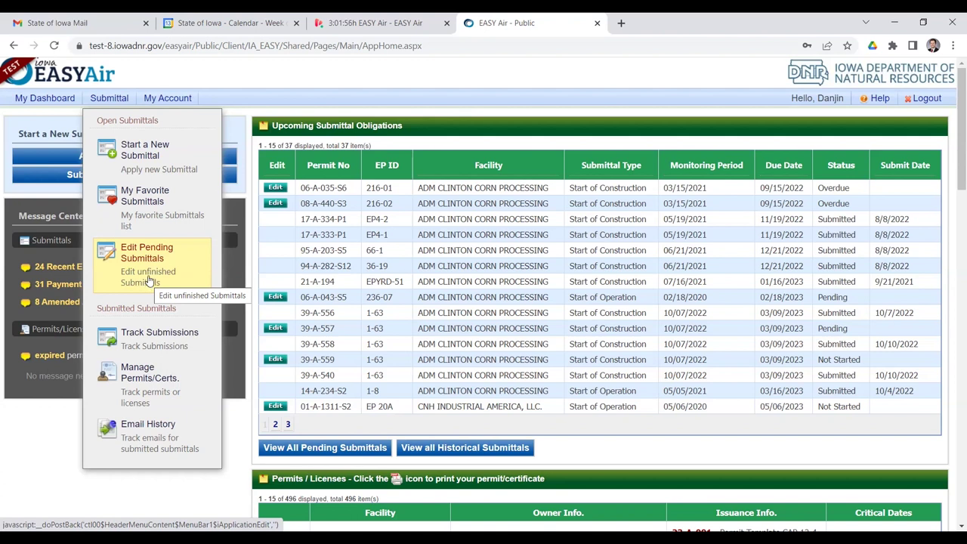
pyautogui.click(149, 281)
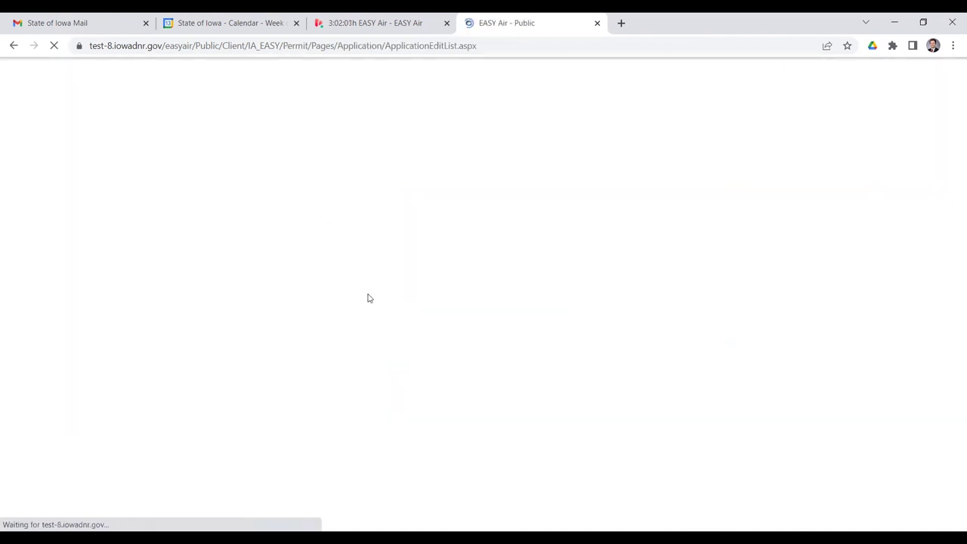
# Step: Look through the 56 unfinished submittals and open the first one, 54941, for editing
pyautogui.scroll(-3, 212, 345)
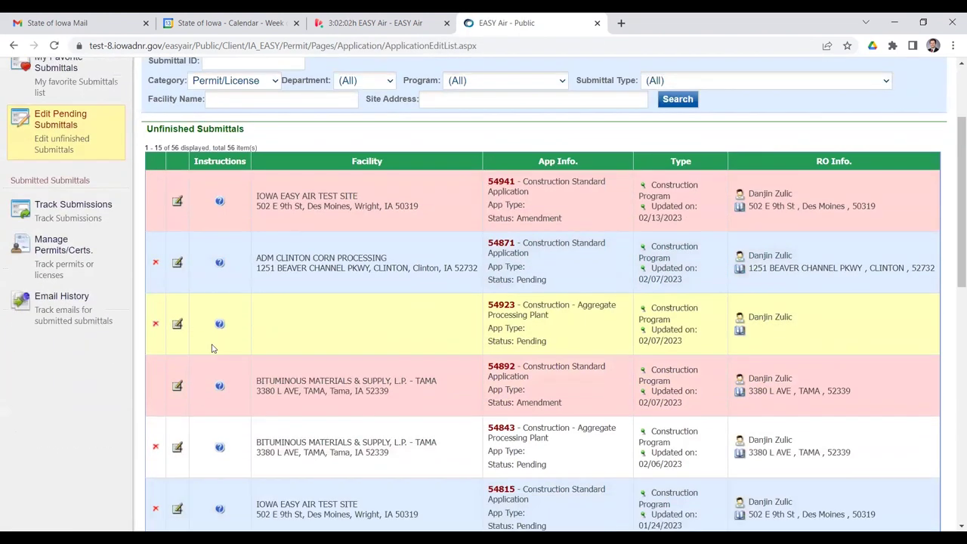
pyautogui.scroll(-10, 317, 377)
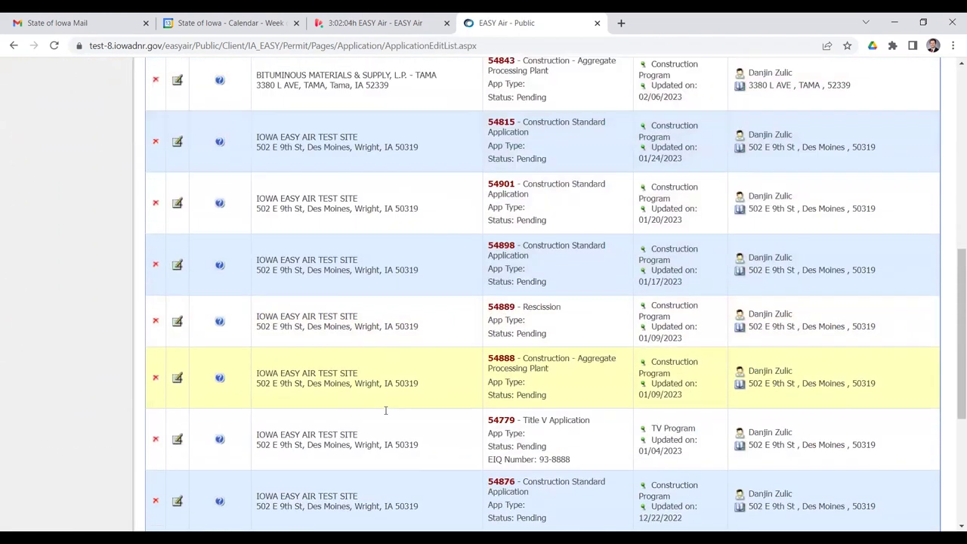
pyautogui.scroll(13, 375, 373)
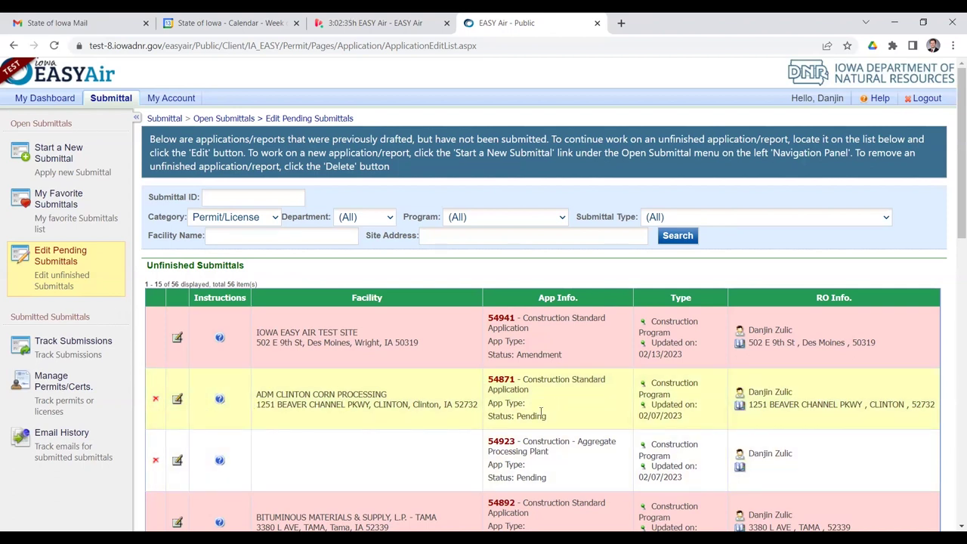
pyautogui.click(156, 396)
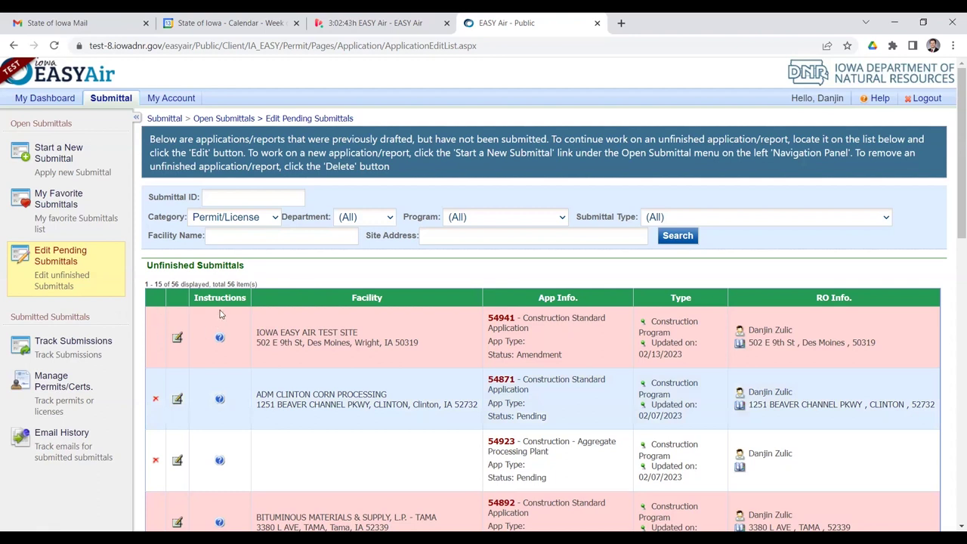
pyautogui.click(177, 339)
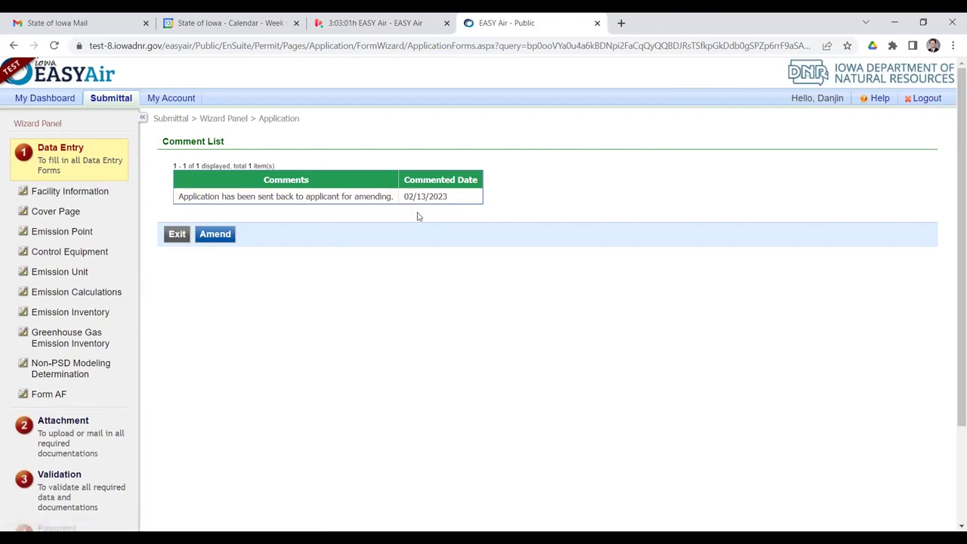
# Step: Amend returned submittal 54941 and review its Facility Information form, reason Modification
pyautogui.click(220, 238)
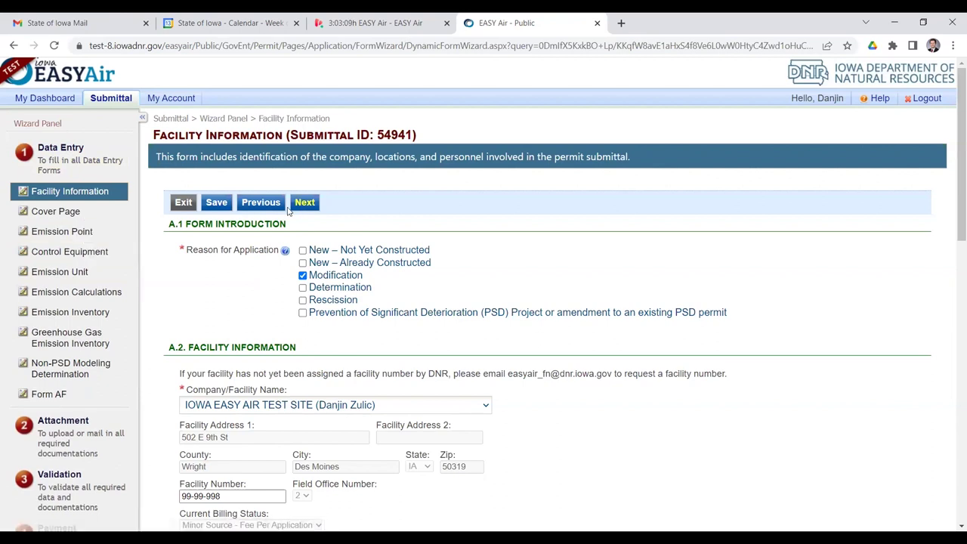
pyautogui.scroll(-5, 448, 422)
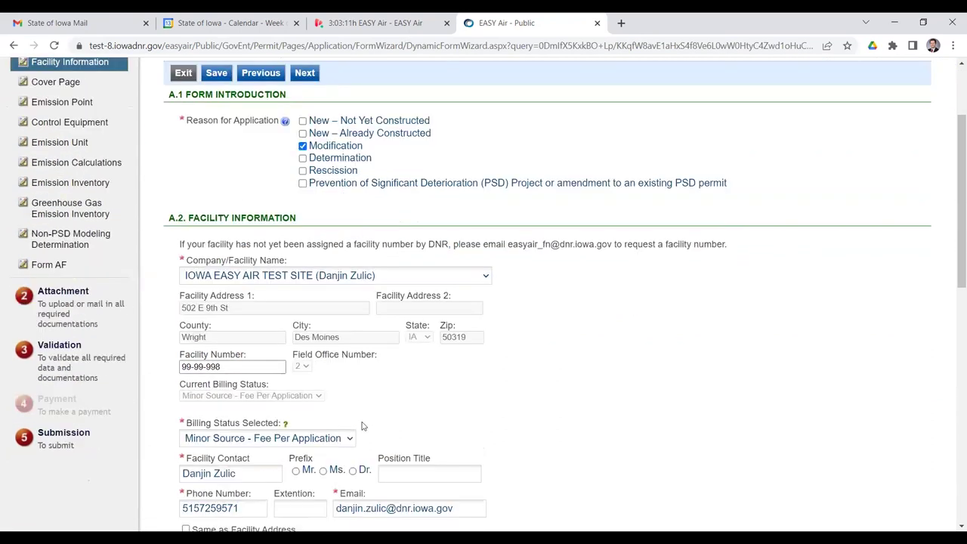
pyautogui.scroll(5, 448, 421)
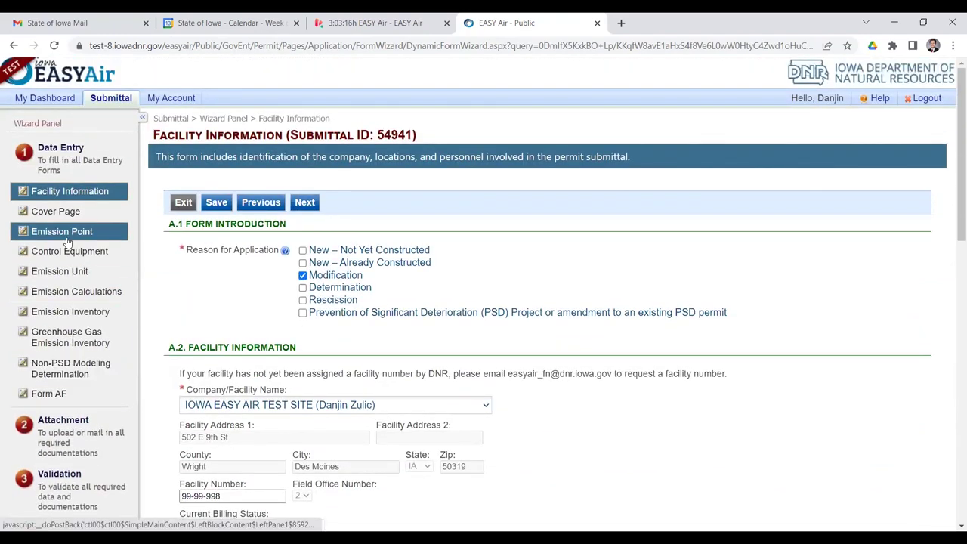
# Step: Change emission point EP-01 (Boiler Stack) height from ground to 35 feet and save it
pyautogui.click(68, 239)
pyautogui.click(230, 412)
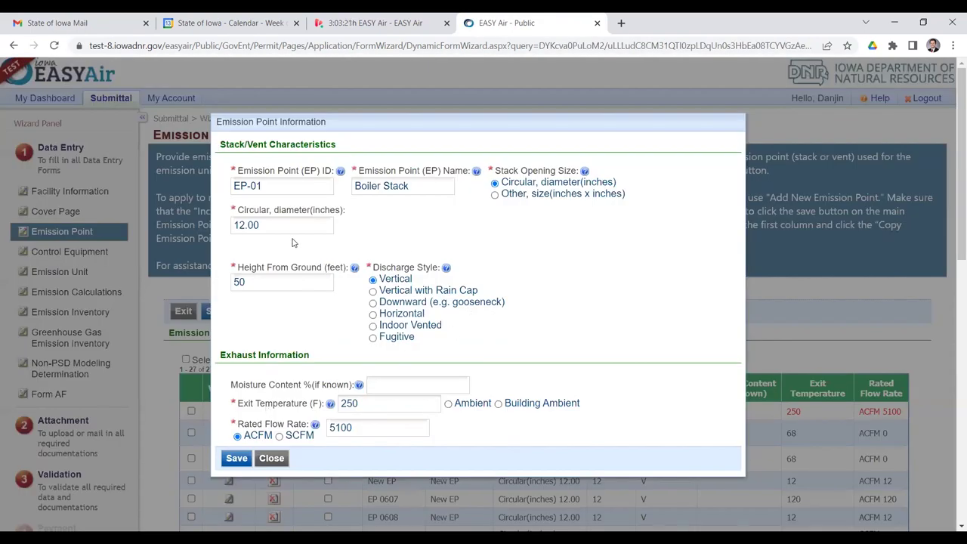
pyautogui.doubleClick(238, 282)
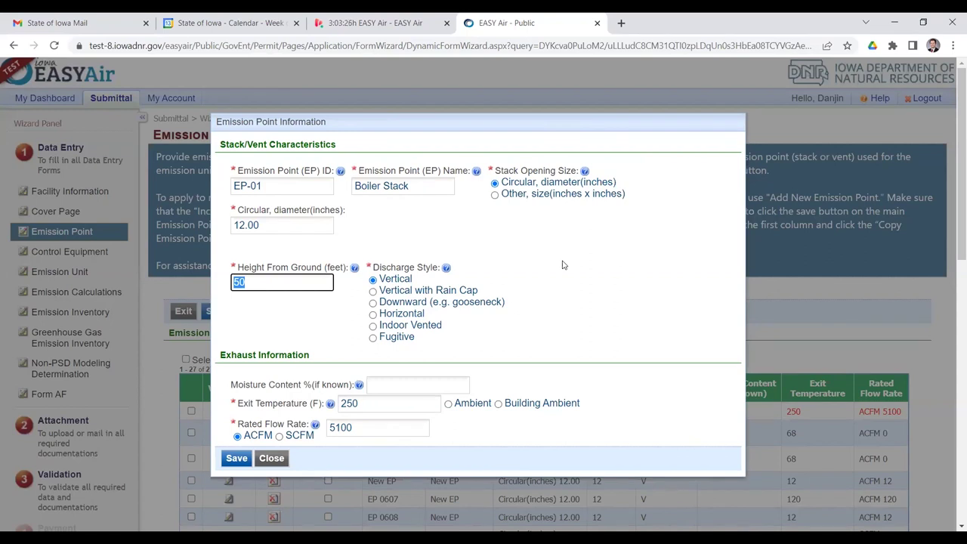
pyautogui.write('35')
pyautogui.click(236, 461)
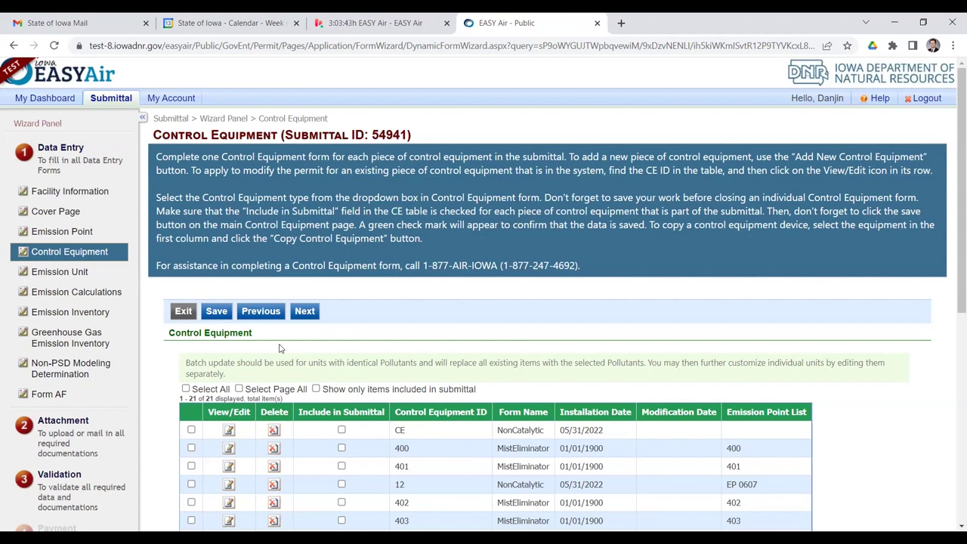
# Step: Review the Control Equipment list, then bring up the Submittal menu
pyautogui.scroll(-2, 295, 359)
pyautogui.scroll(2, 309, 371)
pyautogui.moveTo(115, 99)
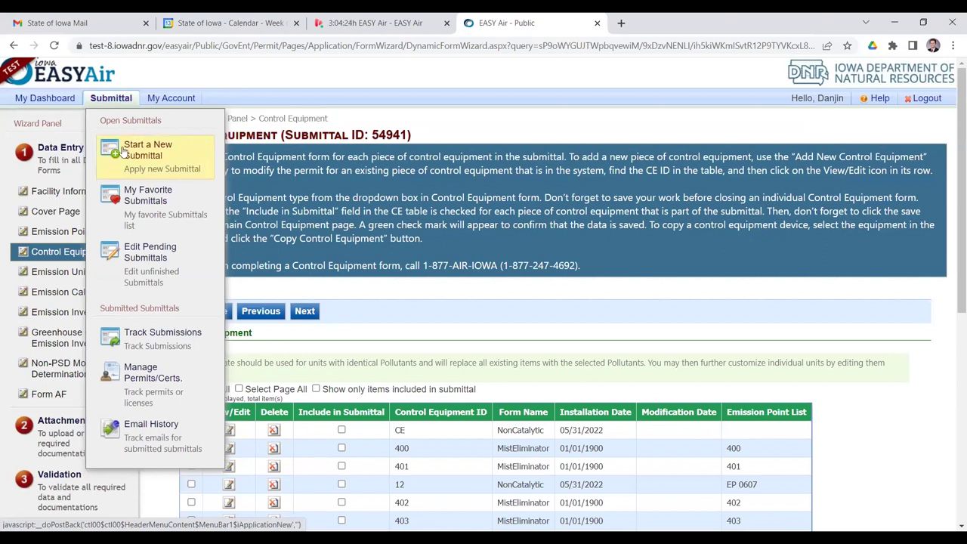
# Step: Go back to My Dashboard and look over the 37 Upcoming Submittal Obligations
pyautogui.click(67, 106)
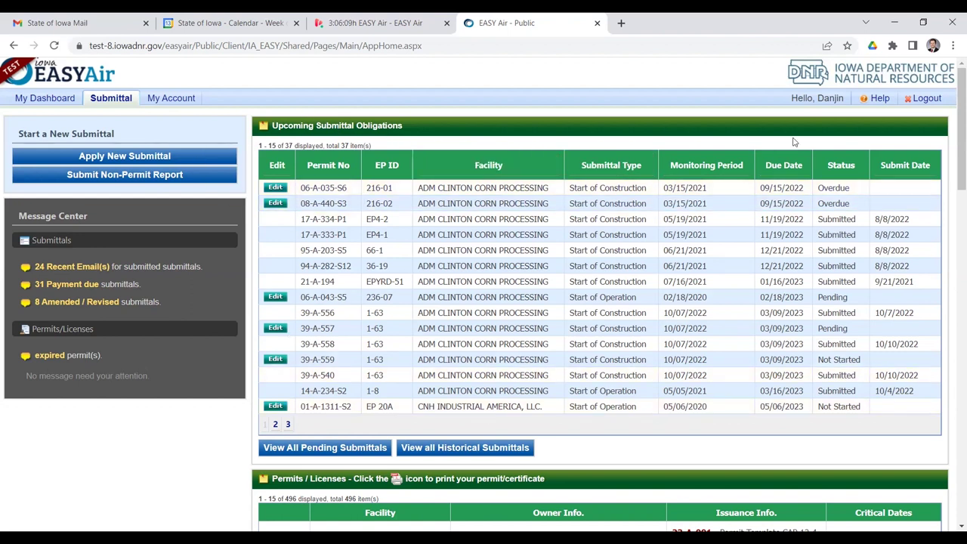
pyautogui.click(130, 99)
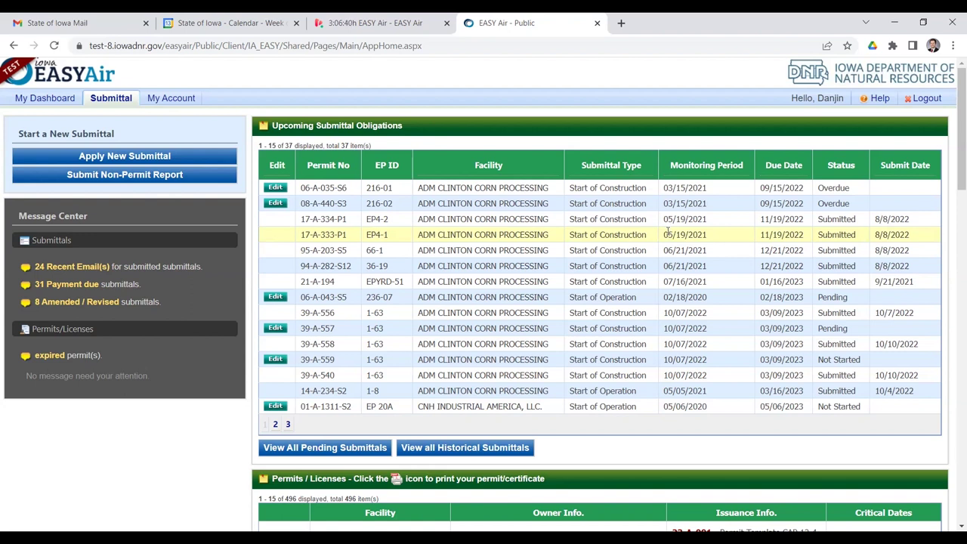
pyautogui.click(745, 187)
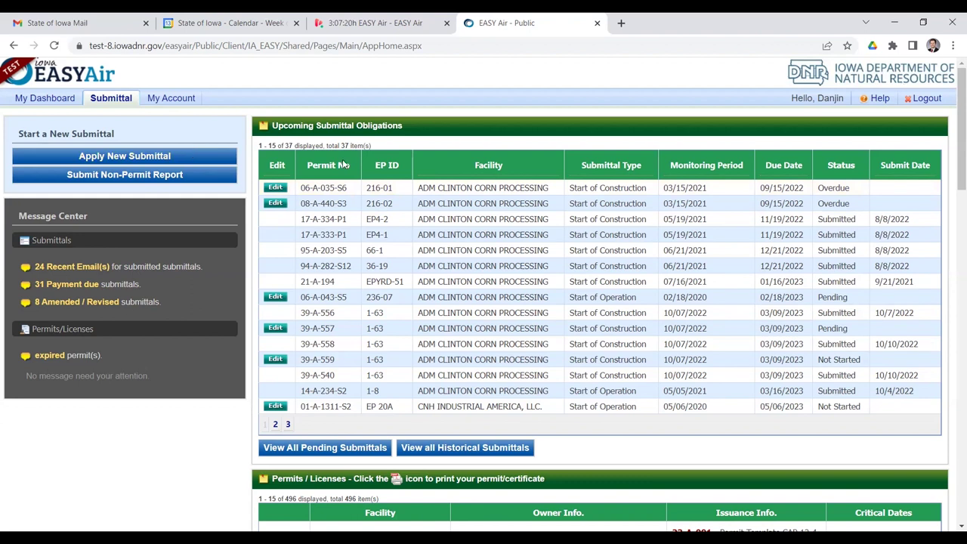
pyautogui.moveTo(112, 100)
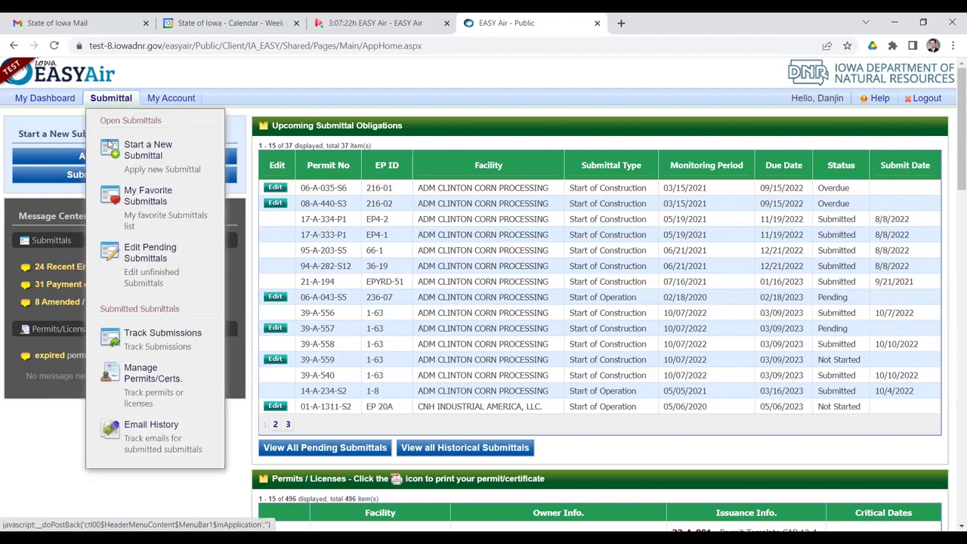
pyautogui.click(125, 276)
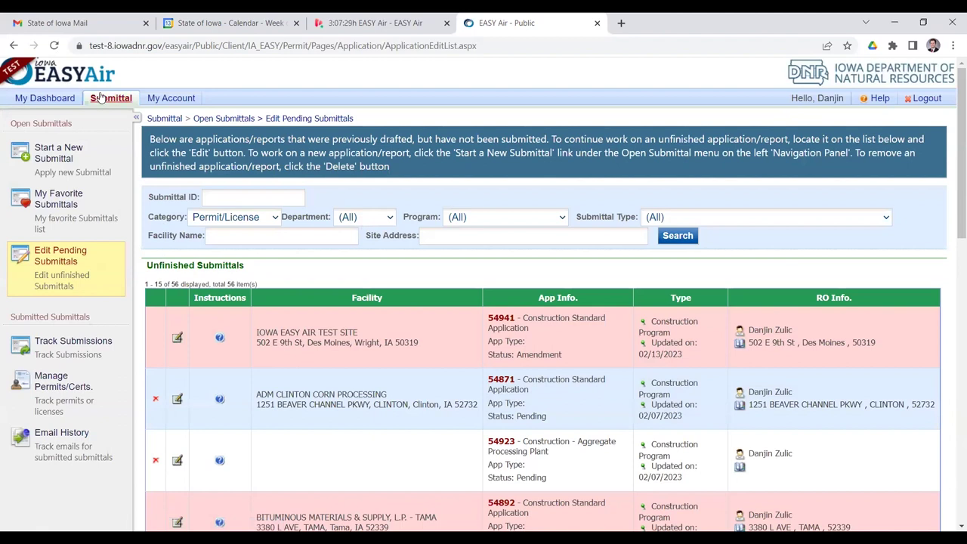
pyautogui.moveTo(101, 98)
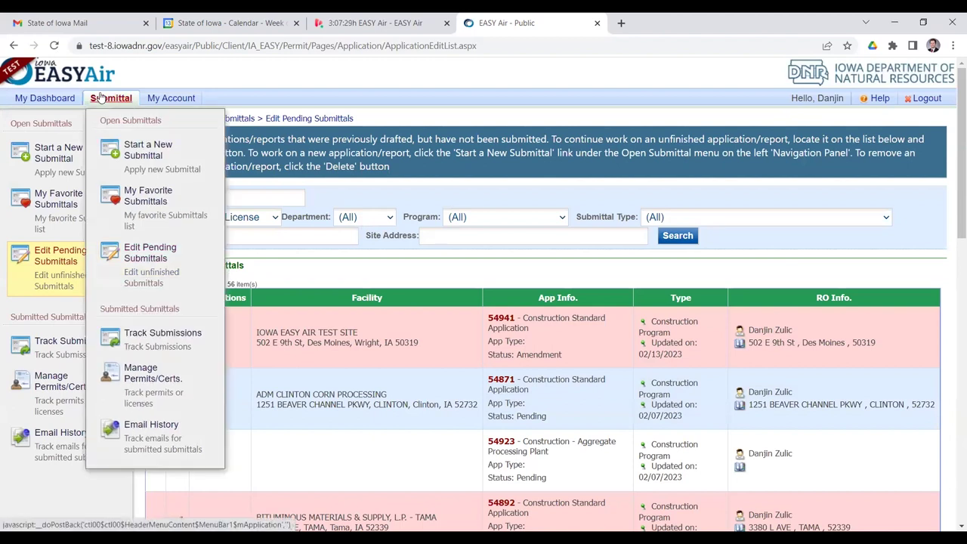
pyautogui.click(165, 171)
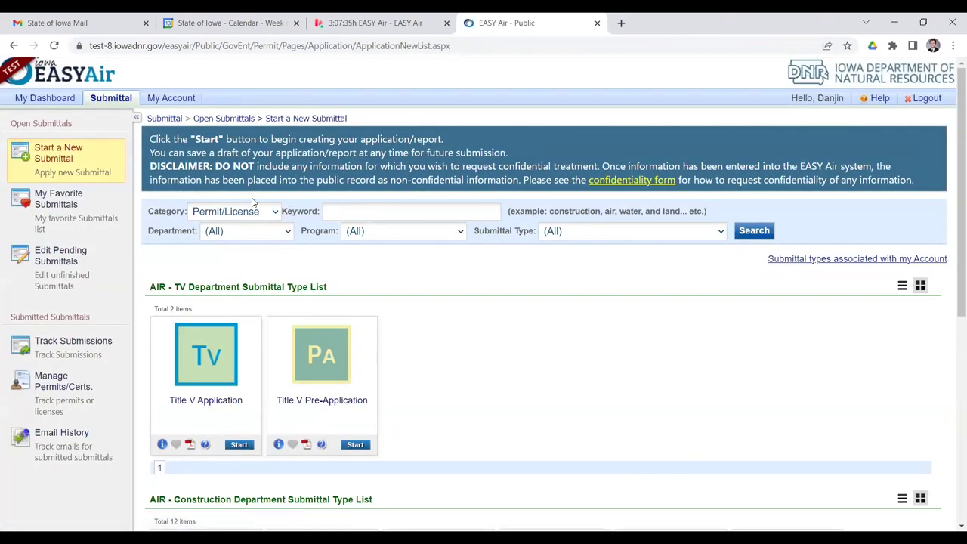
pyautogui.click(255, 213)
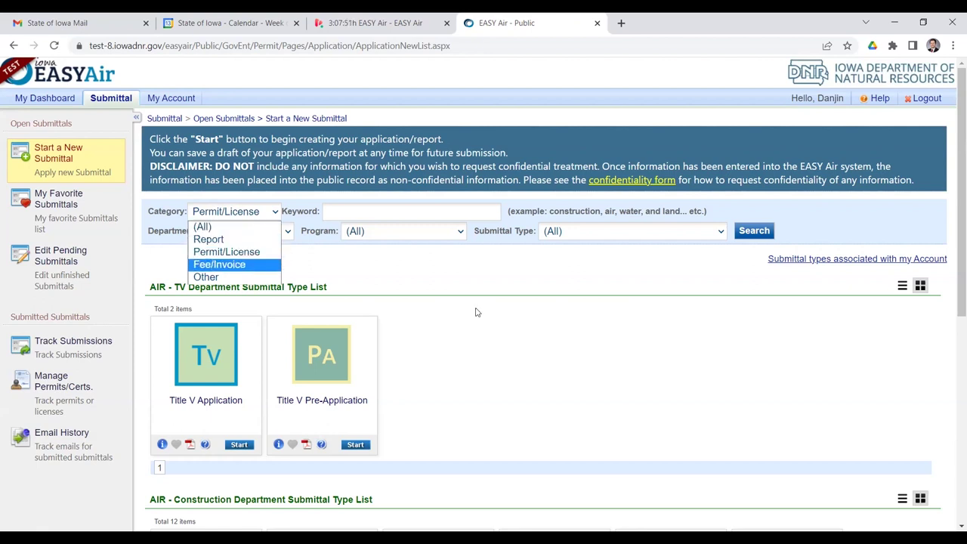
pyautogui.scroll(-2, 378, 300)
pyautogui.scroll(-2, 378, 300)
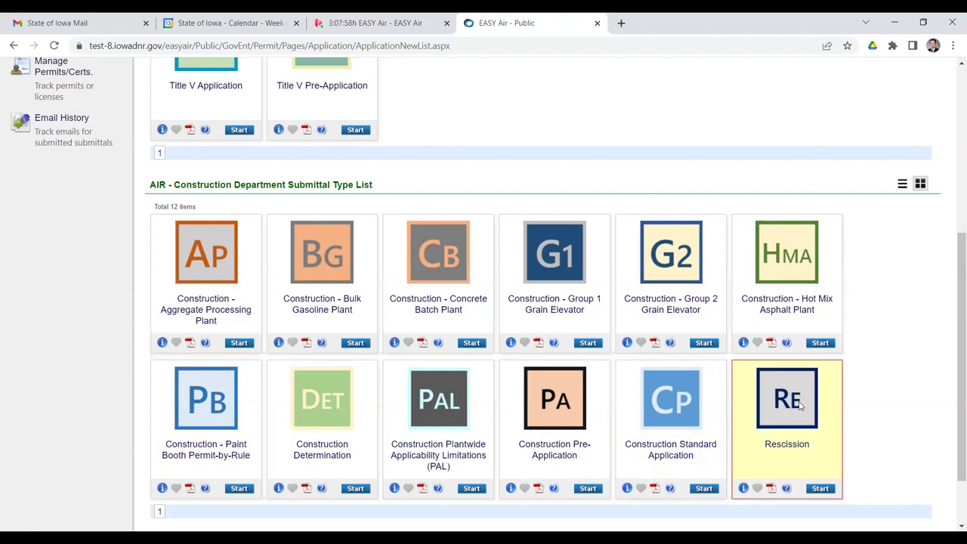
pyautogui.scroll(3, 508, 395)
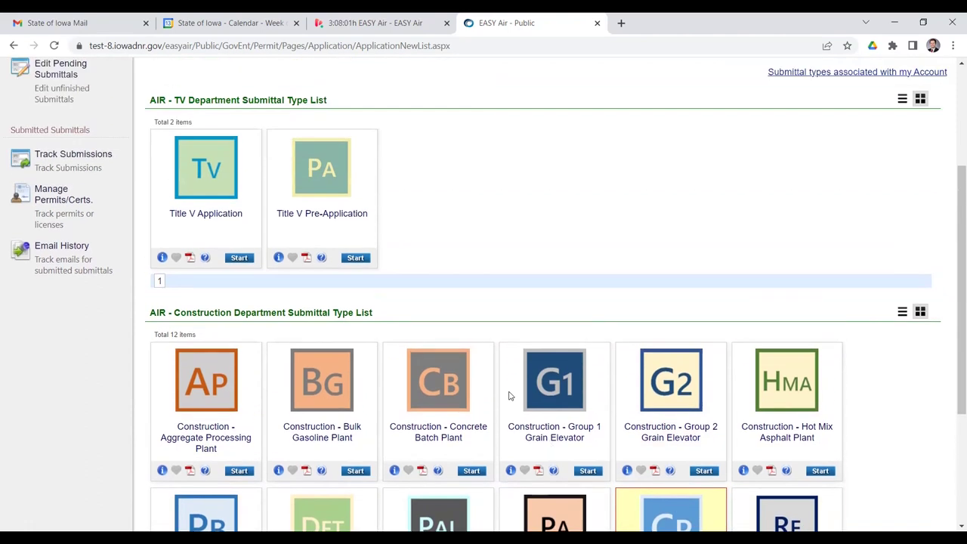
pyautogui.scroll(2, 509, 395)
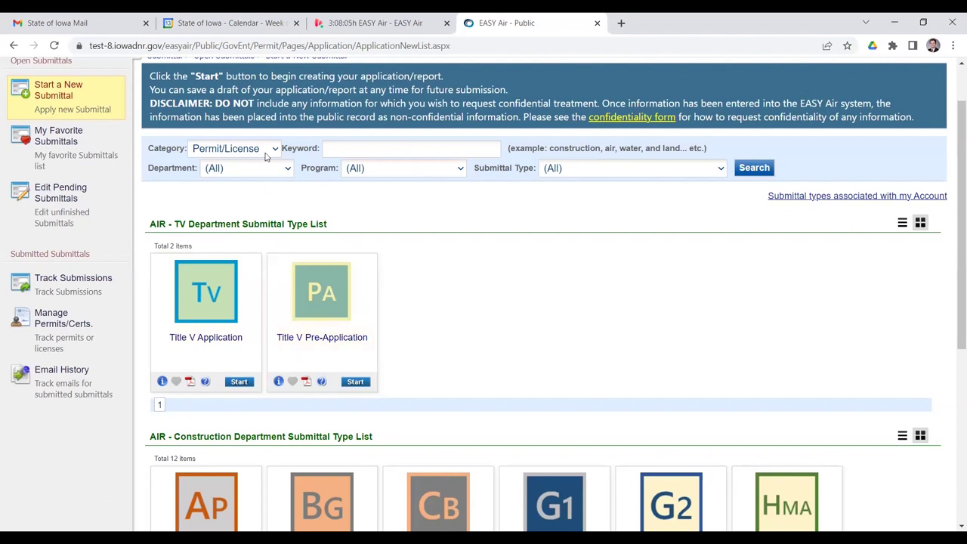
pyautogui.click(765, 174)
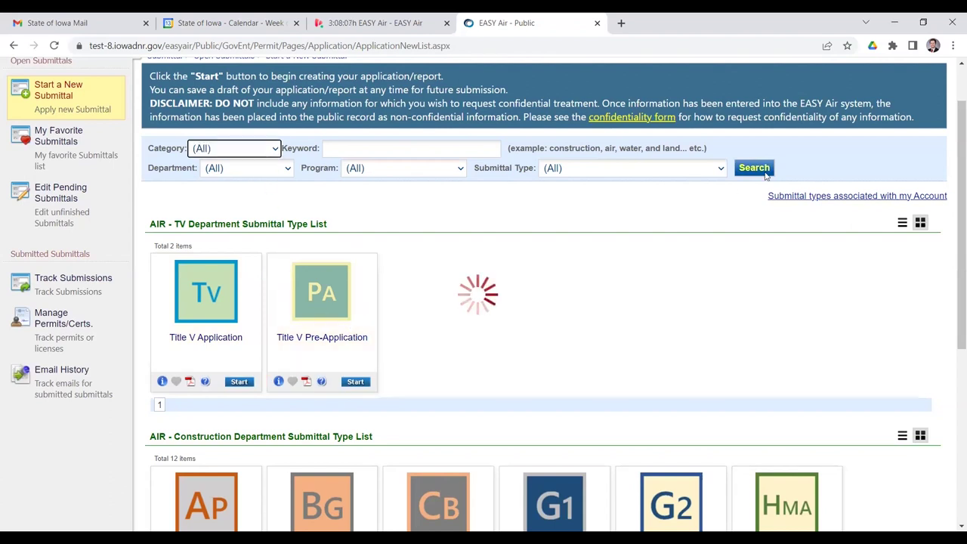
pyautogui.scroll(-4, 680, 265)
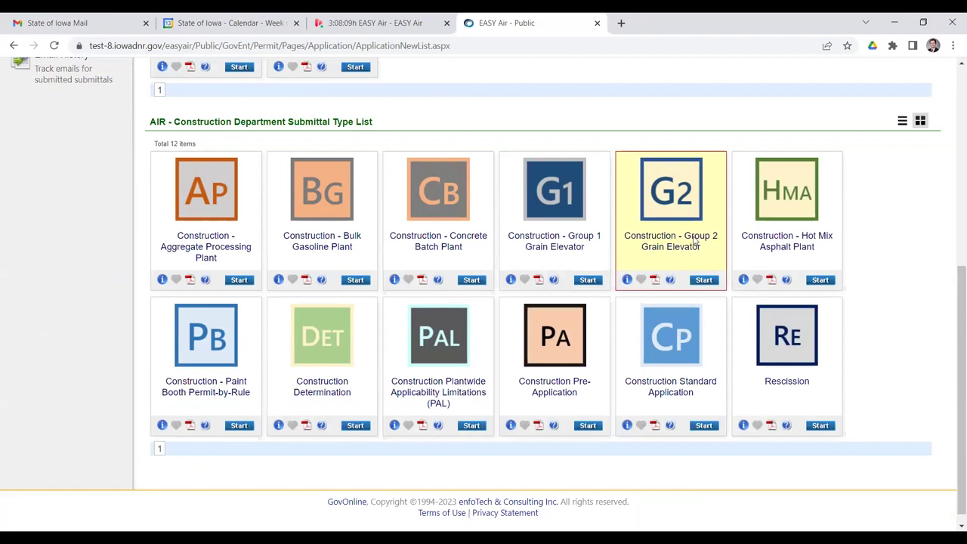
pyautogui.scroll(4, 756, 189)
pyautogui.click(762, 230)
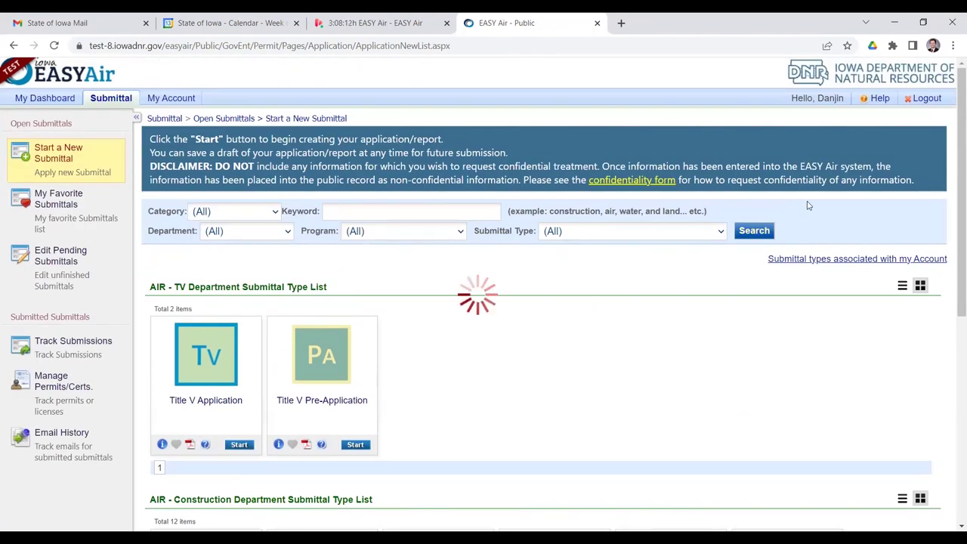
pyautogui.scroll(-2, 540, 242)
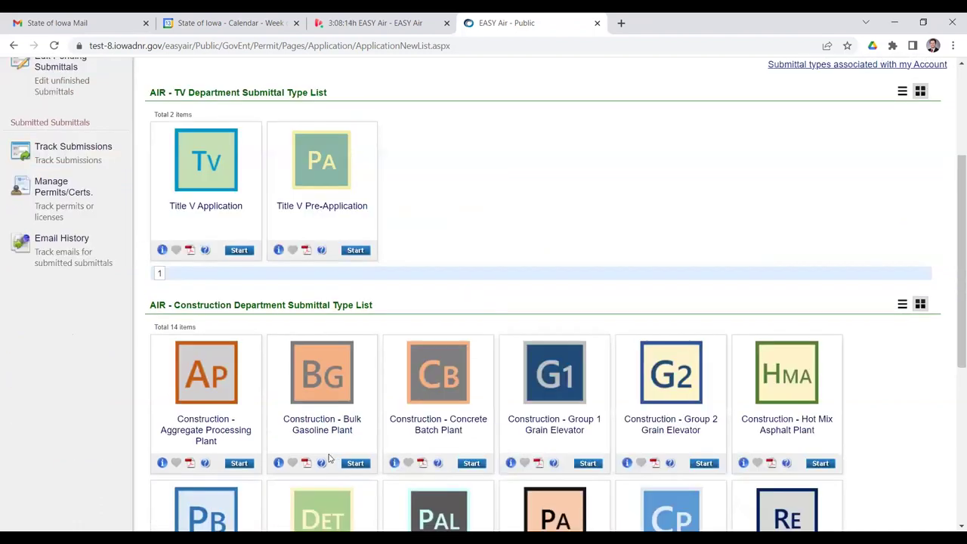
pyautogui.scroll(-3, 213, 475)
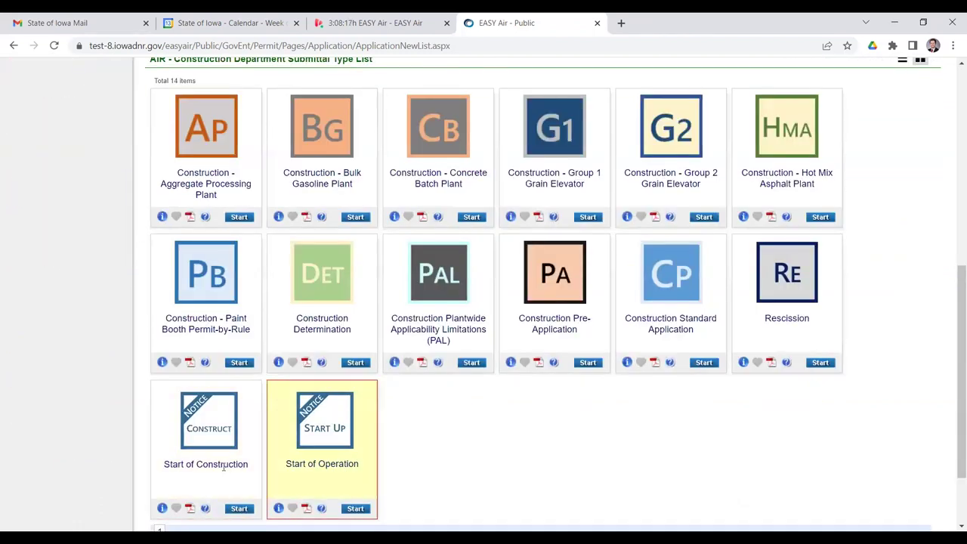
pyautogui.scroll(5, 317, 332)
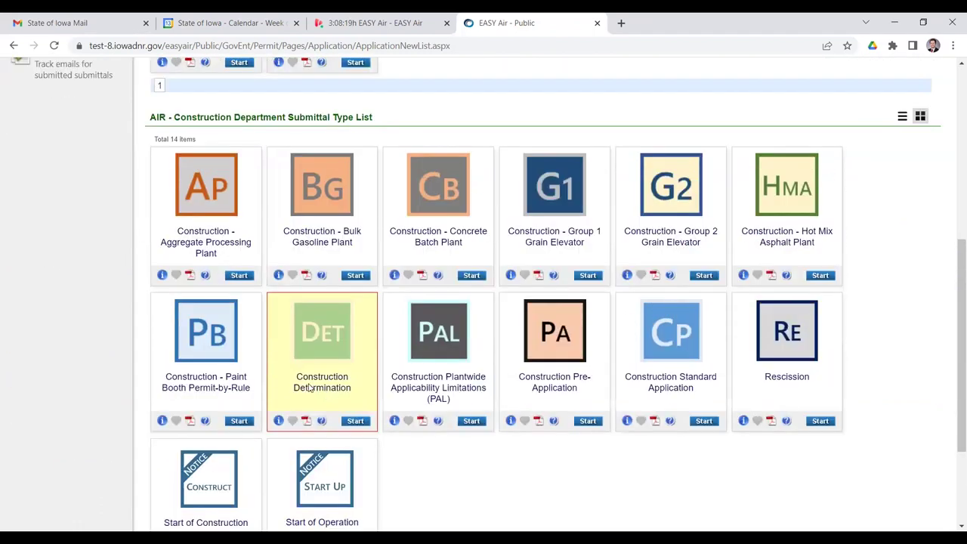
# Step: Filter submittal types to the Report category and start a Start of Construction report
pyautogui.click(231, 212)
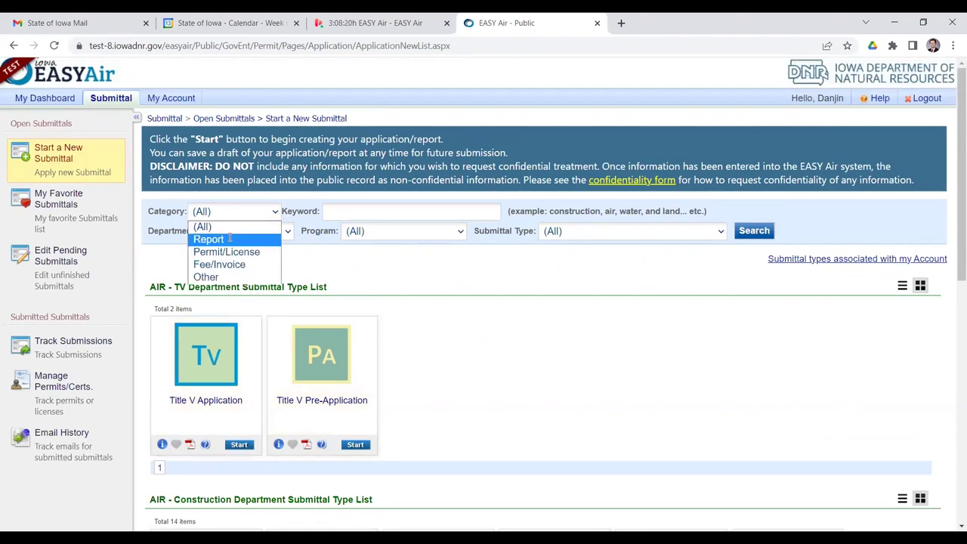
pyautogui.click(209, 238)
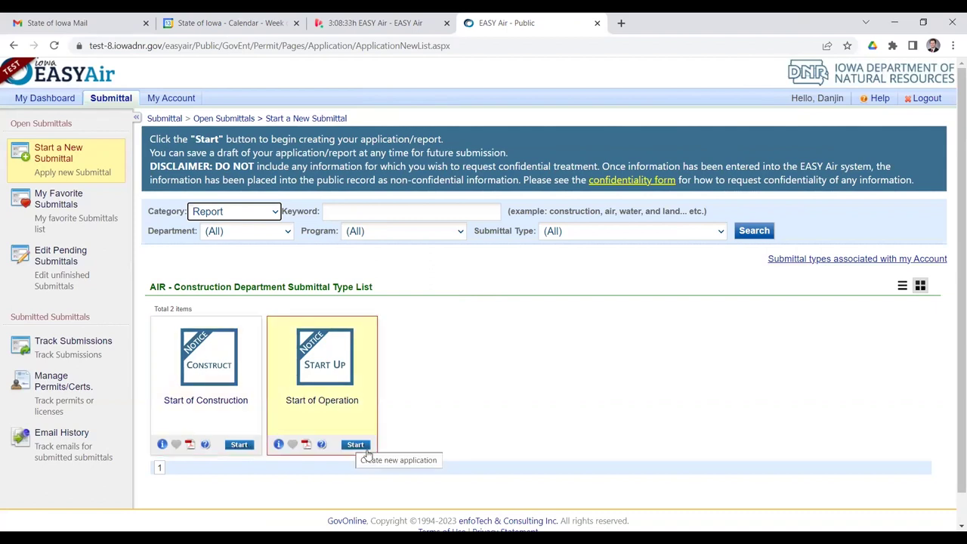
pyautogui.click(243, 449)
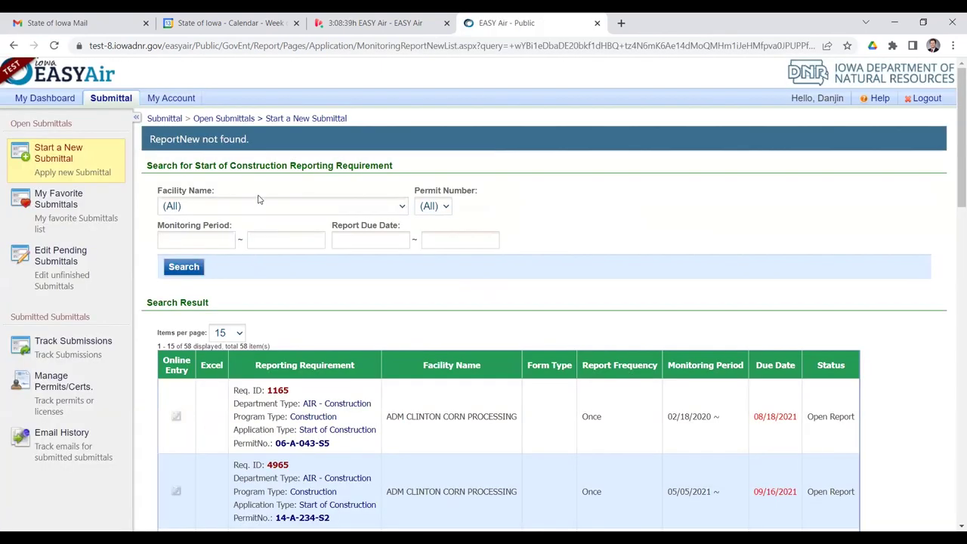
# Step: Search Start of Construction requirements for IOWA EASY AIR TEST SITE, permit number (All)
pyautogui.click(245, 207)
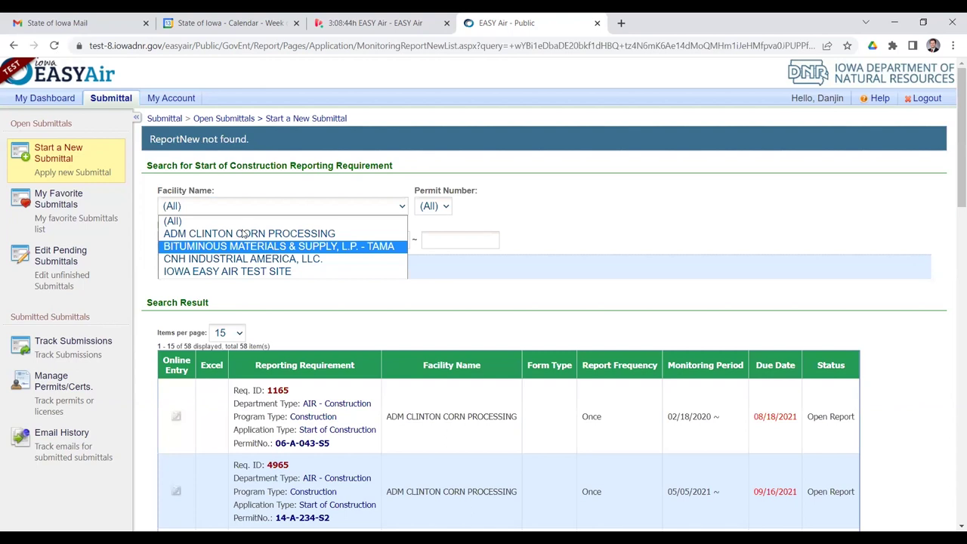
pyautogui.click(250, 258)
pyautogui.click(255, 212)
pyautogui.click(263, 273)
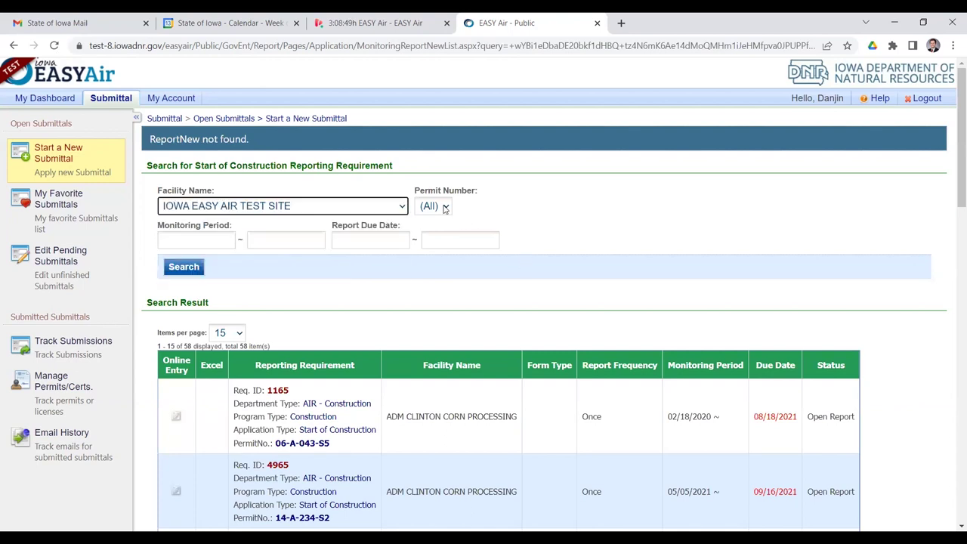
pyautogui.click(445, 208)
pyautogui.click(433, 239)
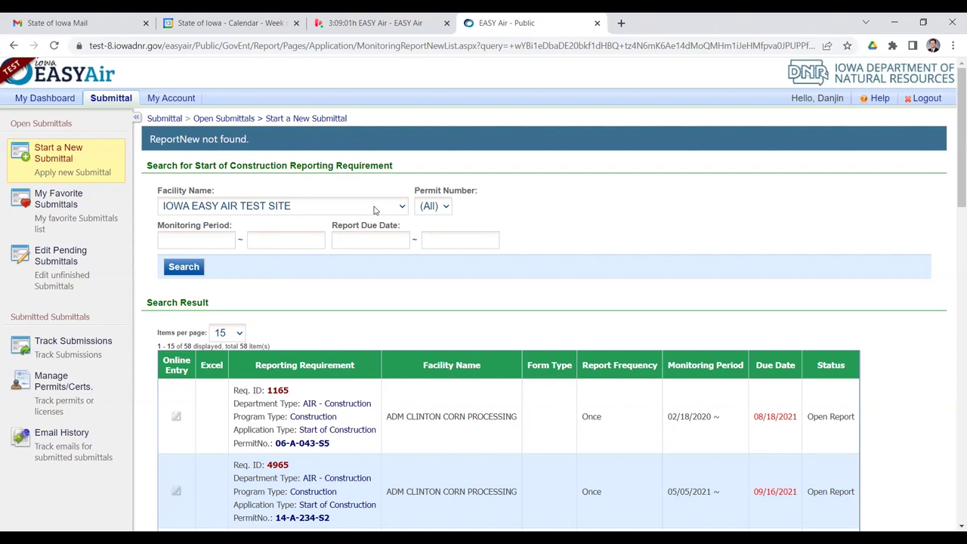
pyautogui.click(198, 269)
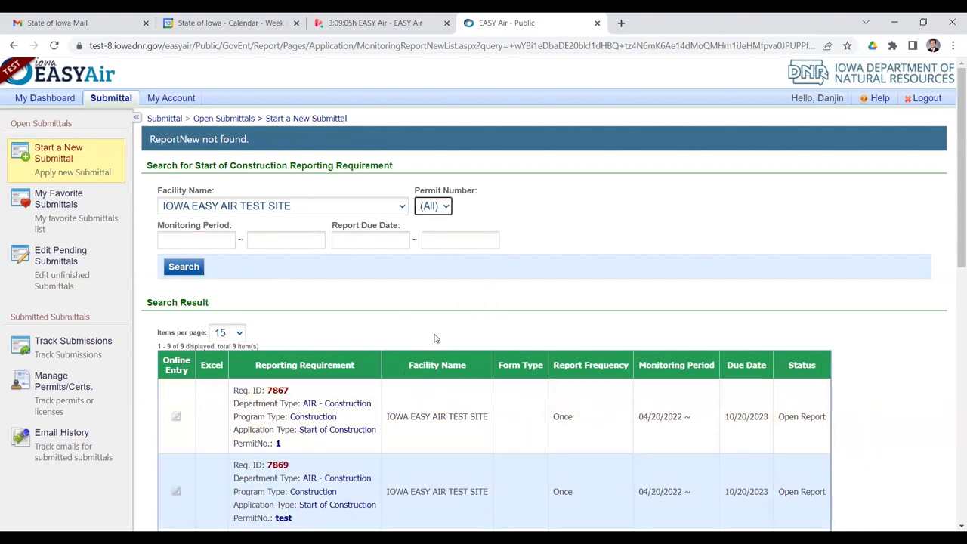
# Step: Create an online Start of Construction report for Req. ID 7903, permit 23-A-001
pyautogui.scroll(-1, 432, 338)
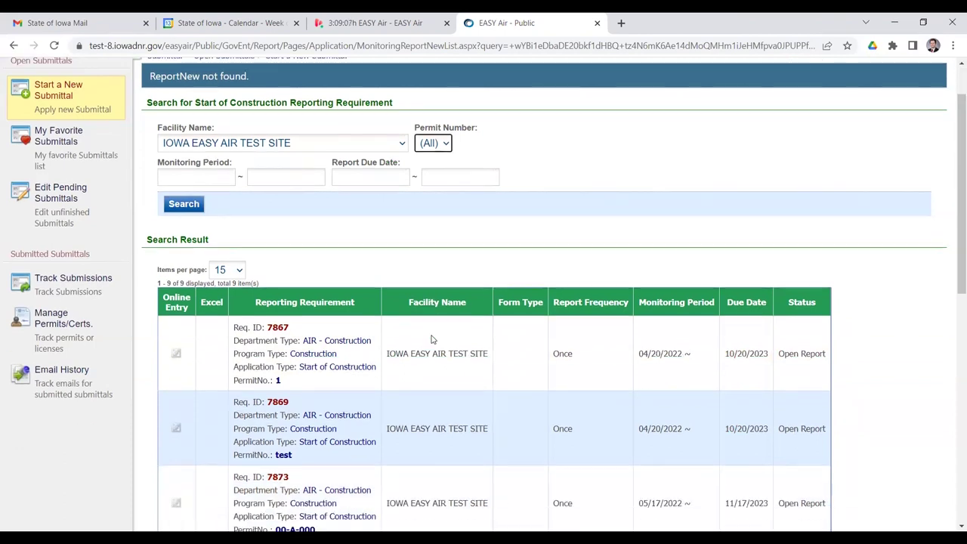
pyautogui.scroll(-8, 432, 346)
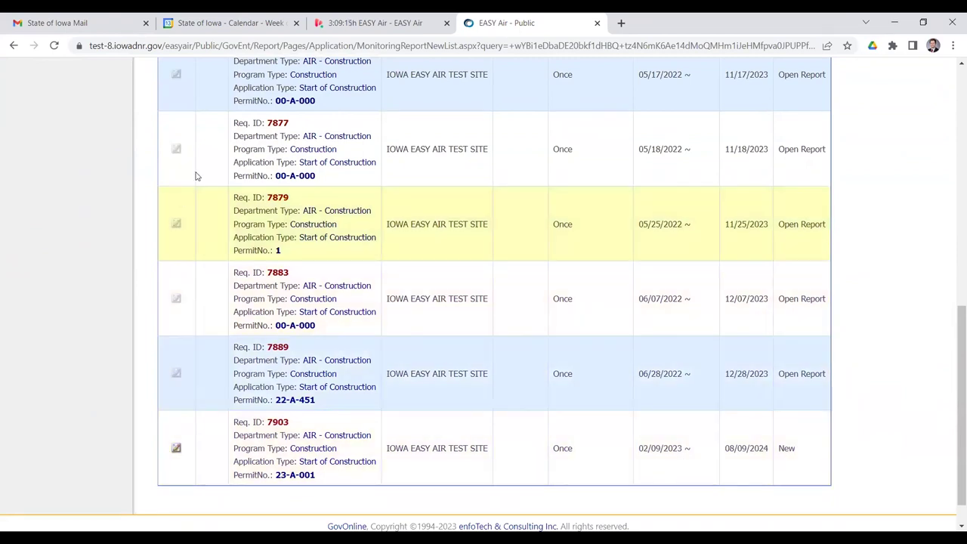
pyautogui.scroll(1, 195, 176)
pyautogui.scroll(5, 195, 176)
pyautogui.scroll(-2, 195, 189)
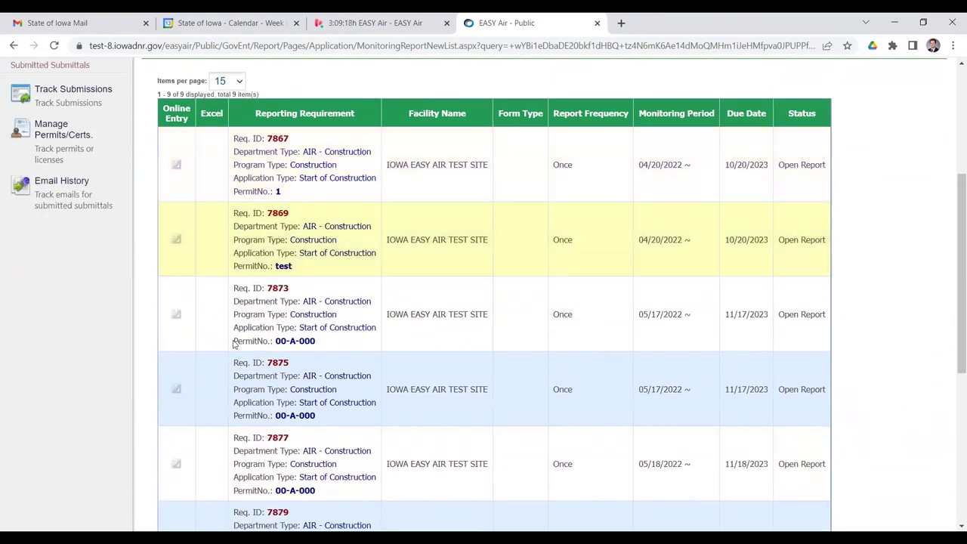
pyautogui.scroll(-4, 315, 242)
pyautogui.scroll(-1, 316, 241)
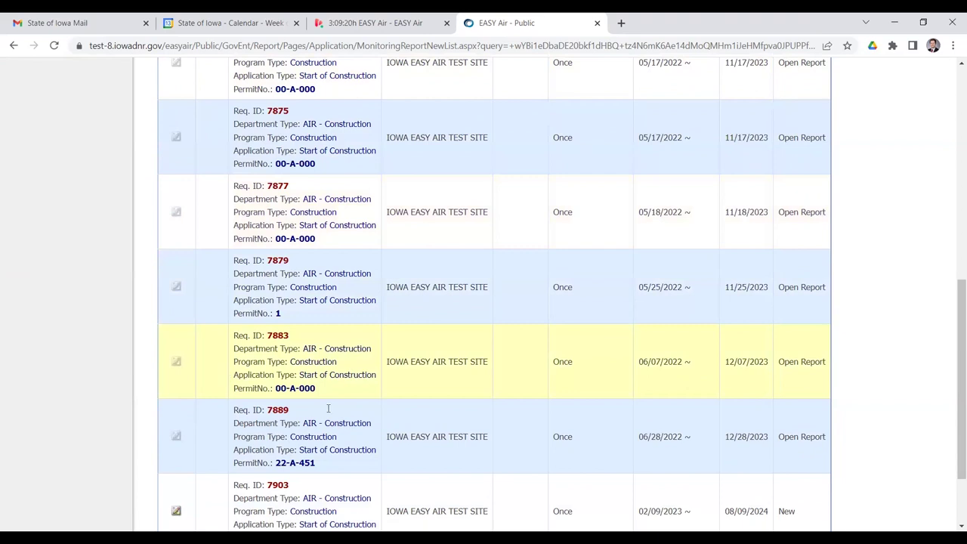
pyautogui.scroll(-2, 328, 408)
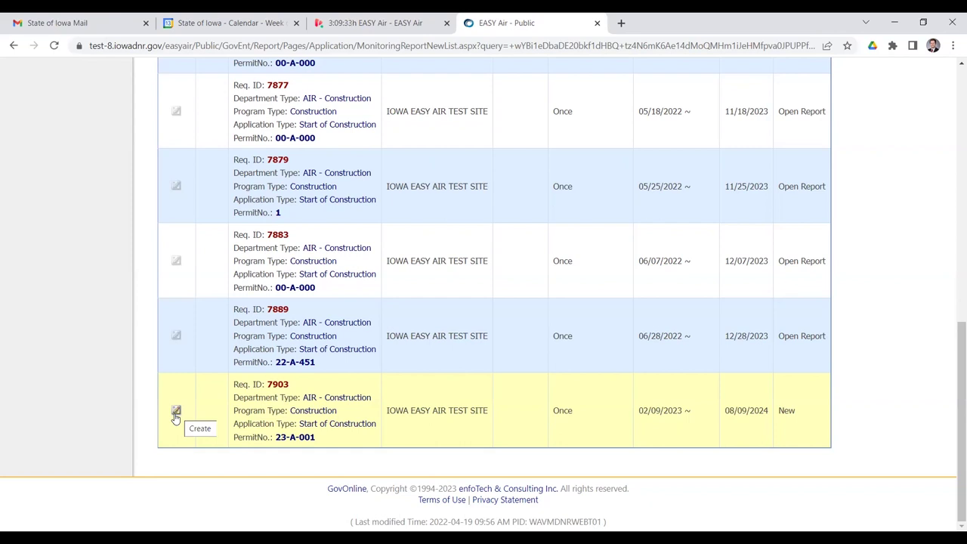
pyautogui.click(176, 414)
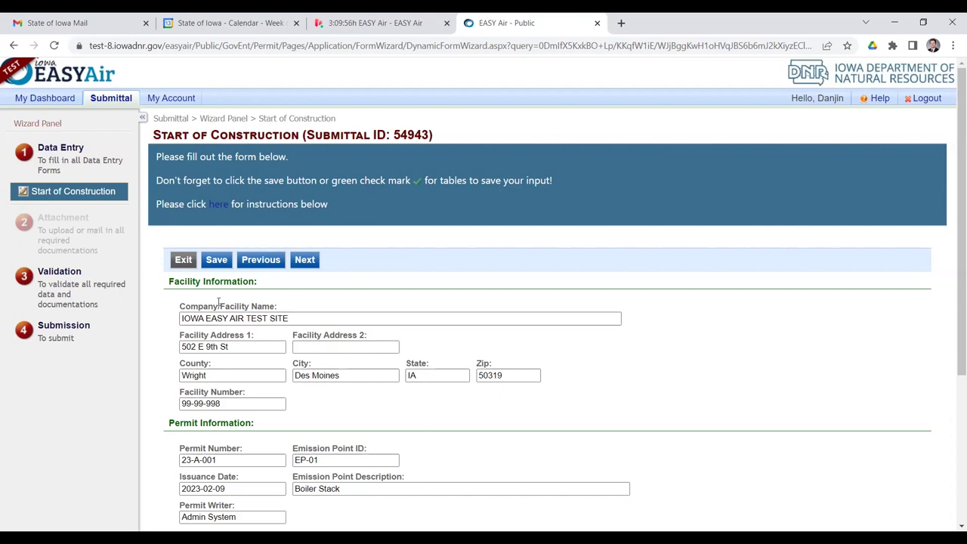
# Step: Set the construction start date to 02/02/2023 and continue to Validation
pyautogui.scroll(-2, 219, 302)
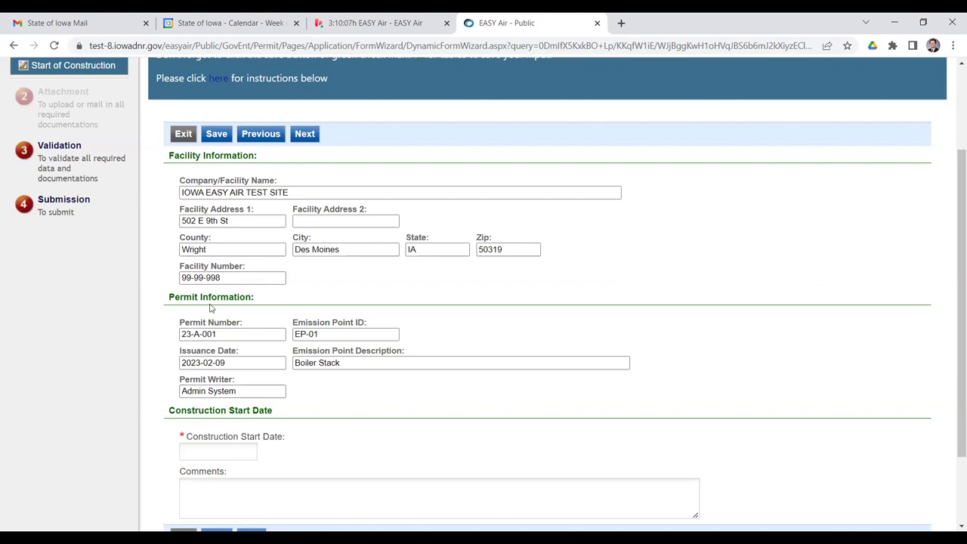
pyautogui.scroll(-2, 212, 314)
pyautogui.click(219, 393)
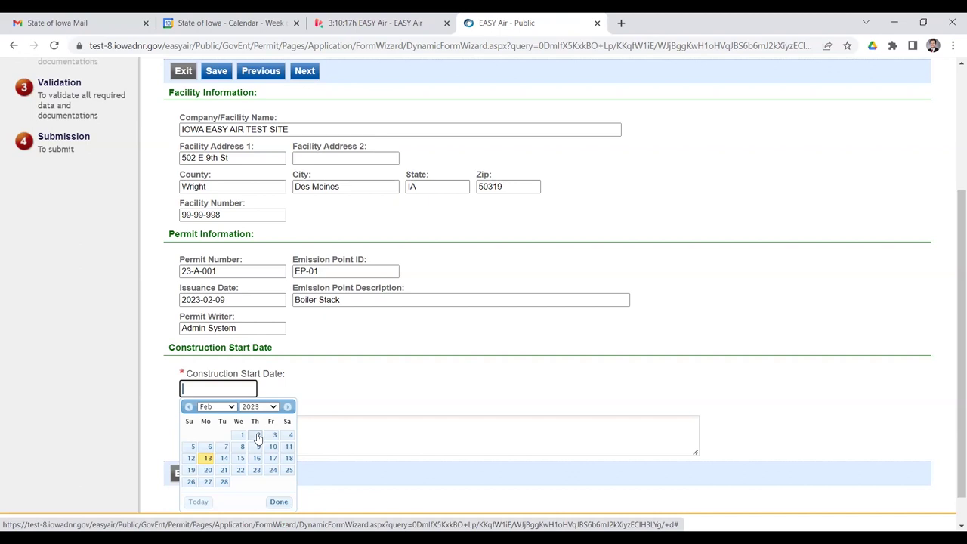
pyautogui.click(257, 437)
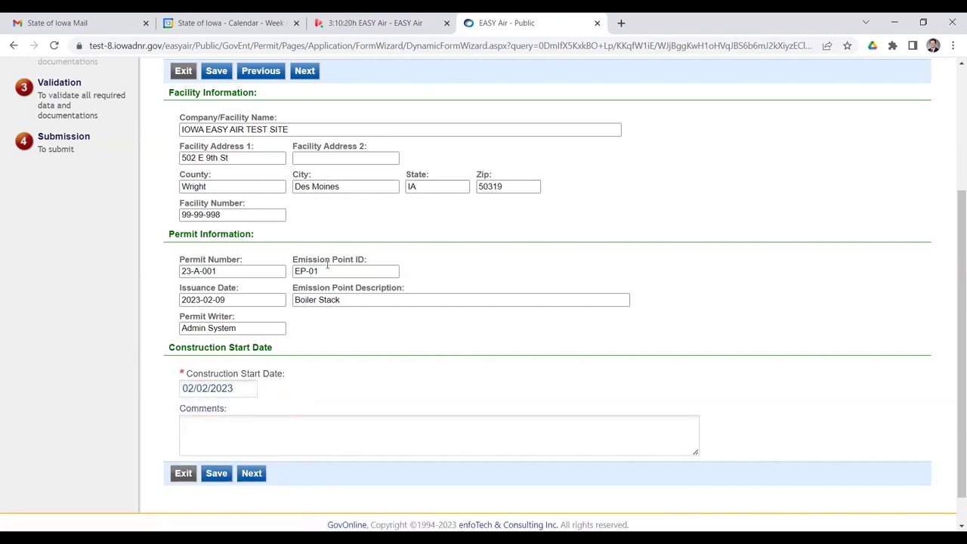
pyautogui.click(254, 474)
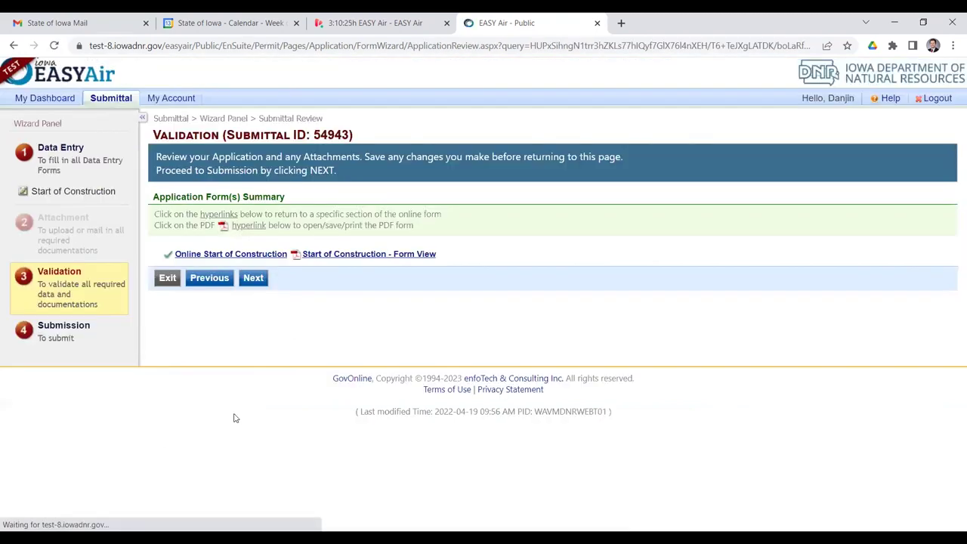
# Step: Submit Start of Construction submittal 54943 from Validation, then reload past the server error
pyautogui.click(254, 278)
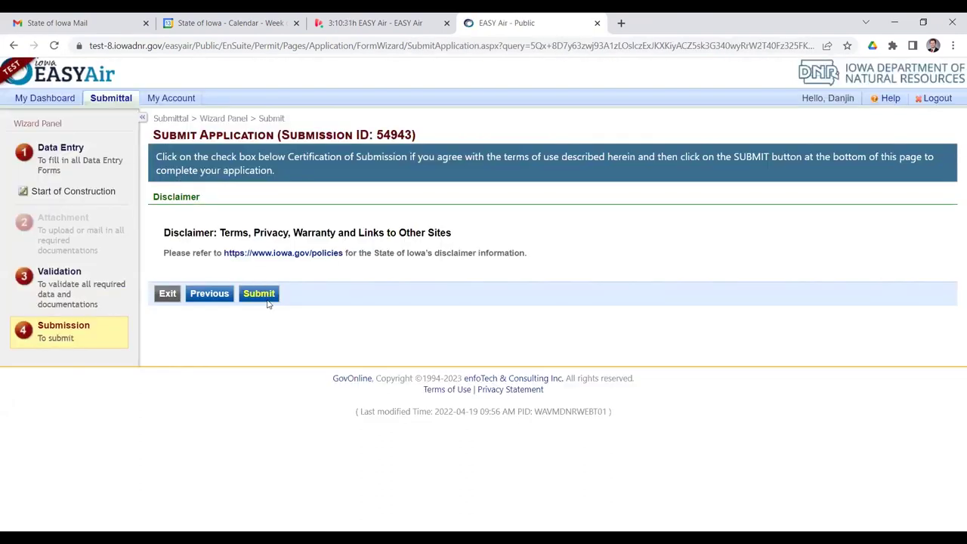
pyautogui.click(266, 299)
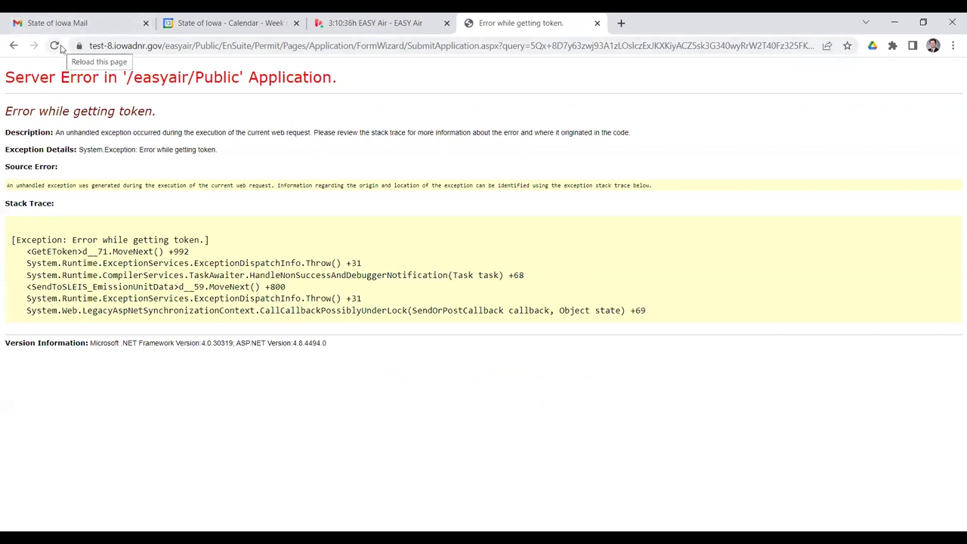
pyautogui.click(52, 47)
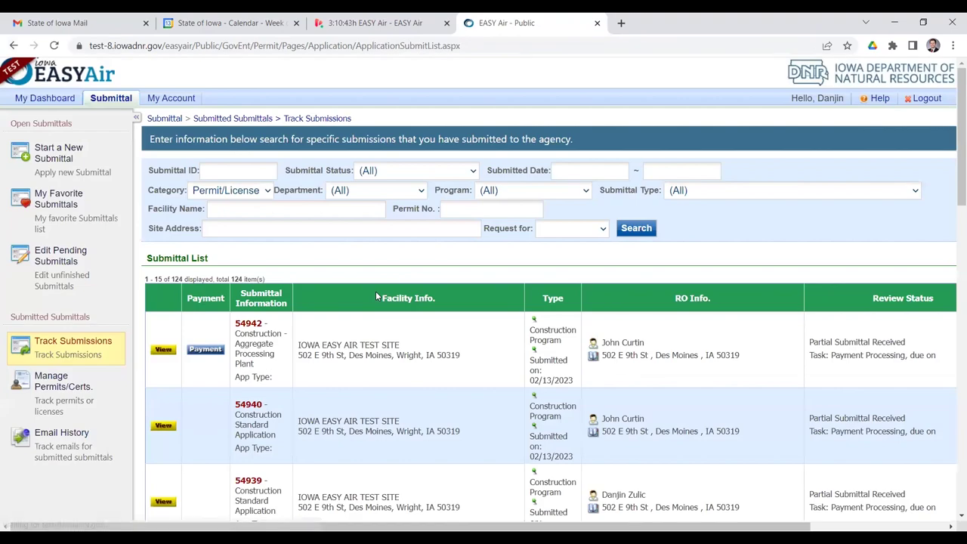
# Step: Filter the submitted items to the Report category and search, listing 46 reports
pyautogui.click(237, 192)
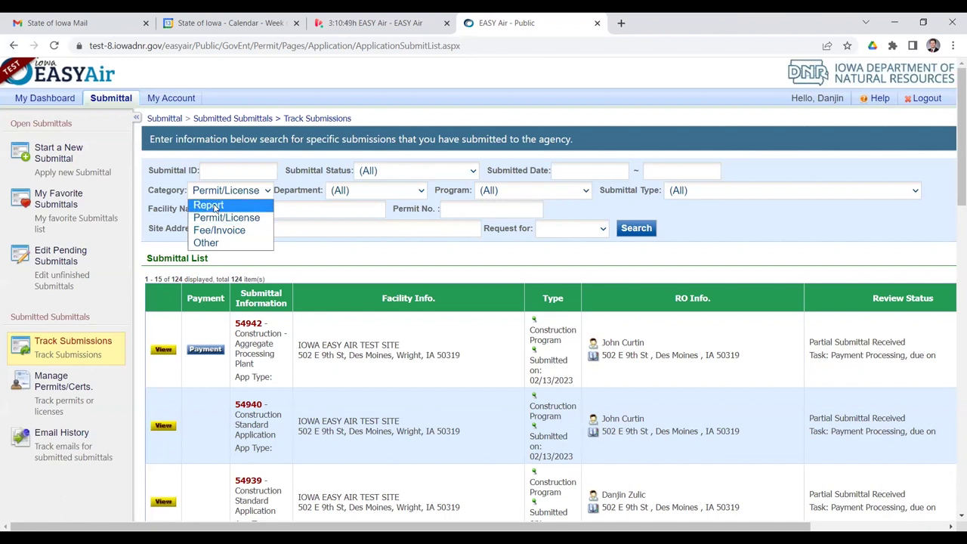
pyautogui.click(208, 206)
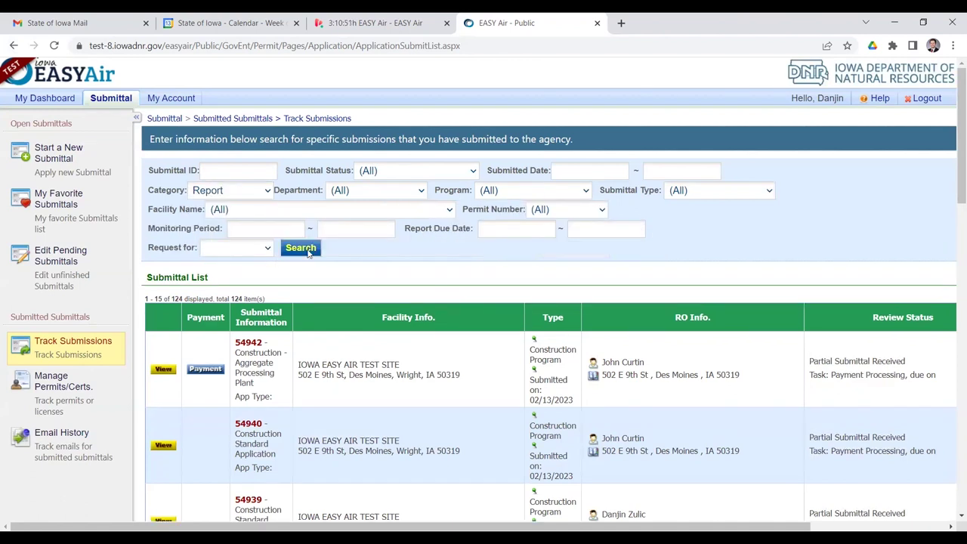
pyautogui.click(308, 254)
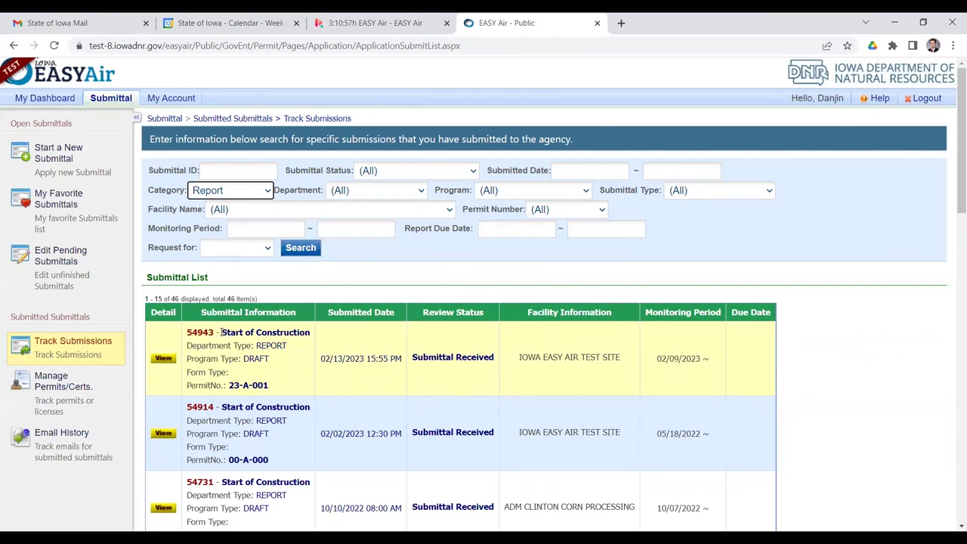
# Step: Highlight permit number 23-A-001 on submittal 54943, then return to My Dashboard
pyautogui.moveTo(228, 385); pyautogui.dragTo(293, 390)
pyautogui.click(293, 390)
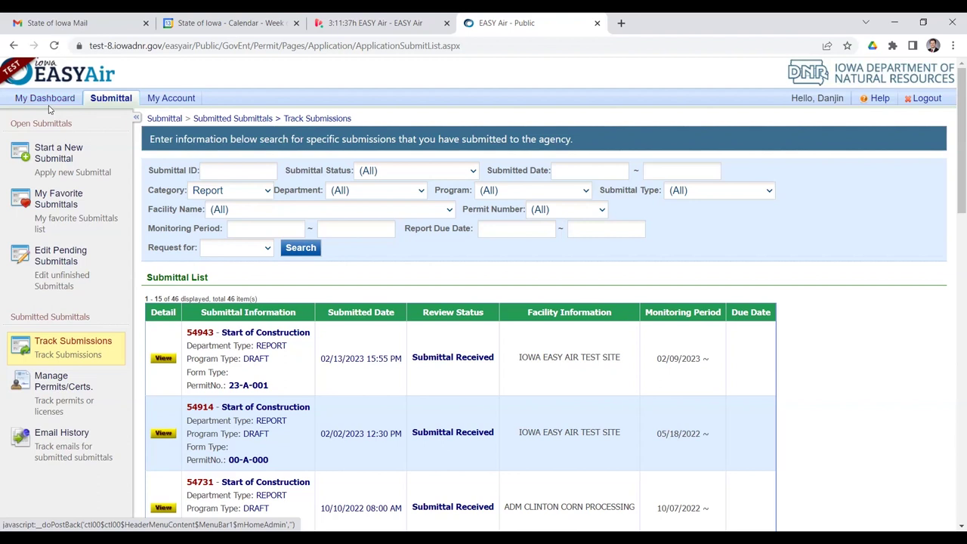
pyautogui.click(48, 103)
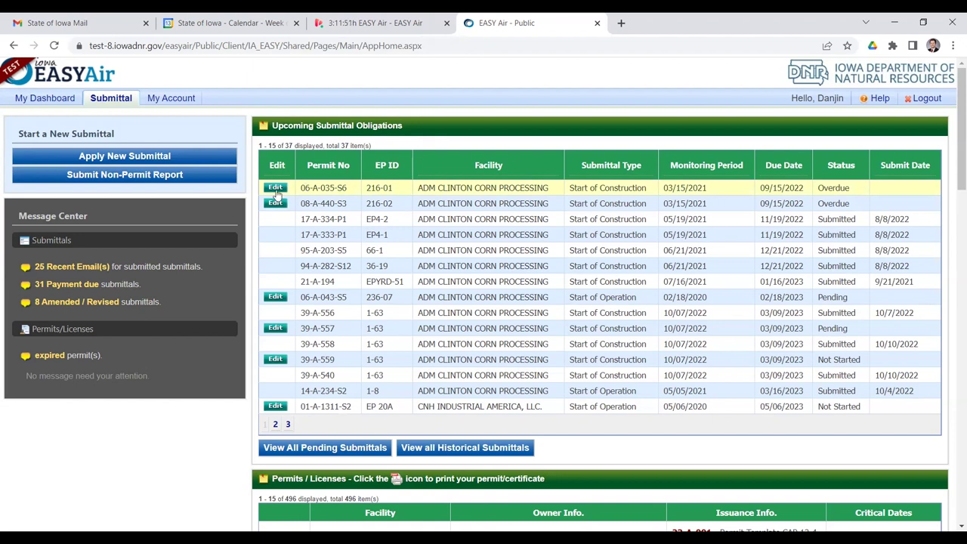
# Step: Edit submittal 54655 for permit 06-A-035-S6, setting construction start date 08/15/2022, and continue to Validation
pyautogui.click(275, 189)
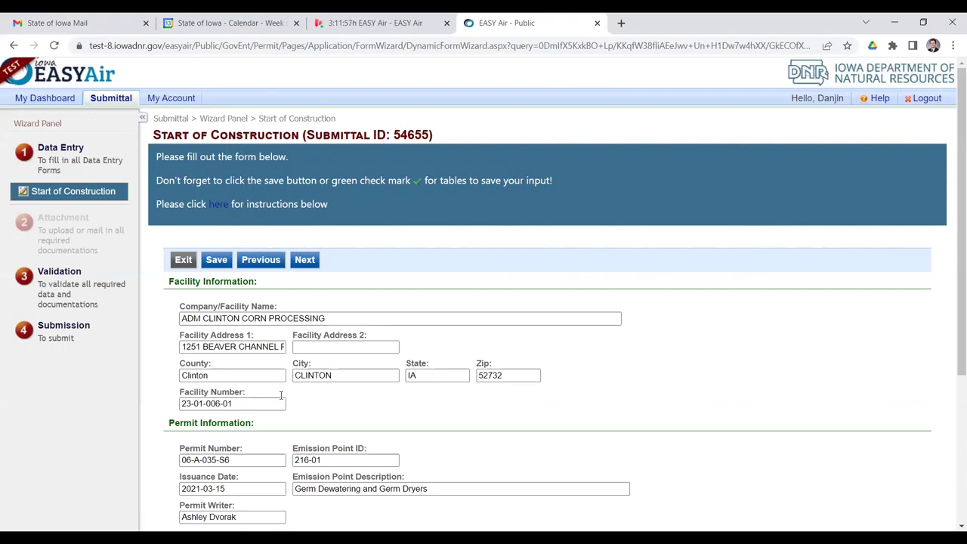
pyautogui.scroll(-1, 281, 417)
pyautogui.scroll(-1, 281, 420)
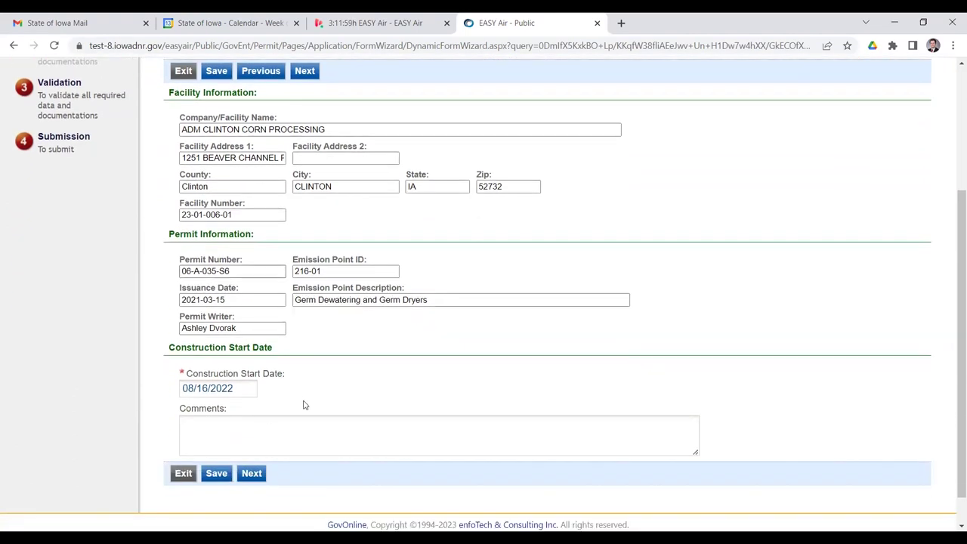
pyautogui.click(233, 387)
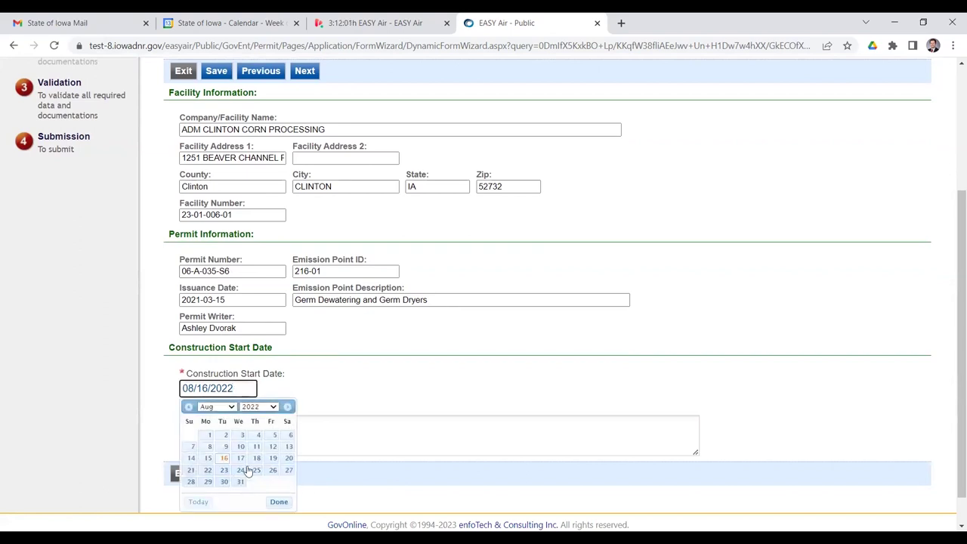
pyautogui.click(200, 355)
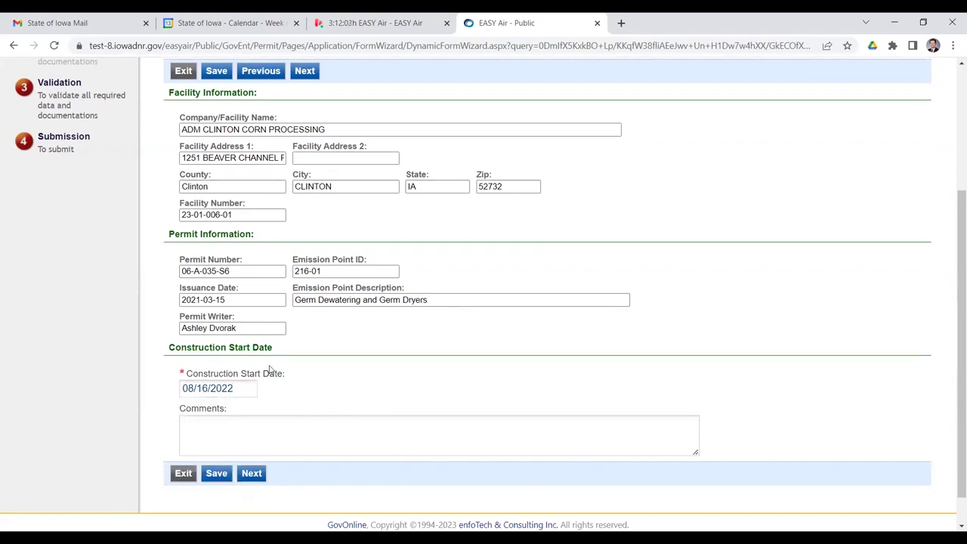
pyautogui.click(246, 390)
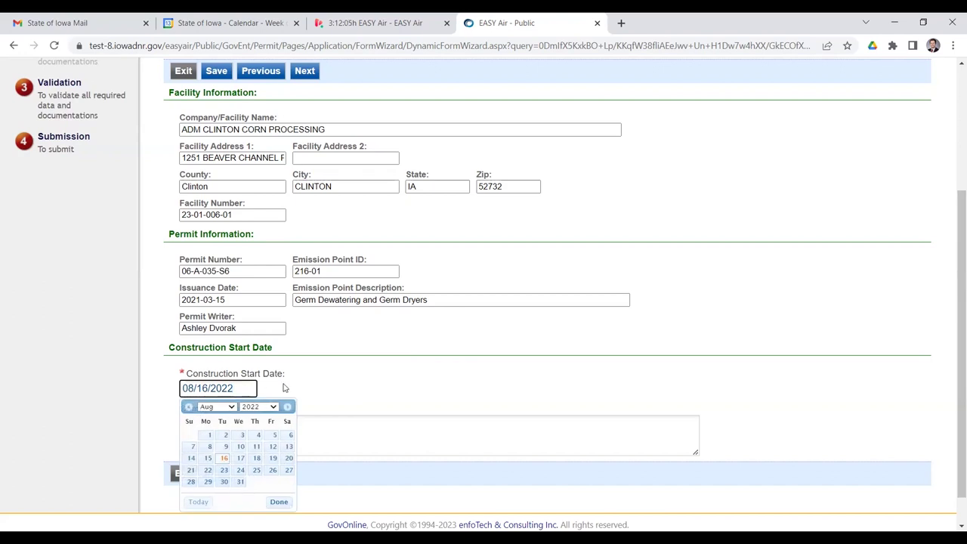
pyautogui.click(209, 460)
pyautogui.click(252, 477)
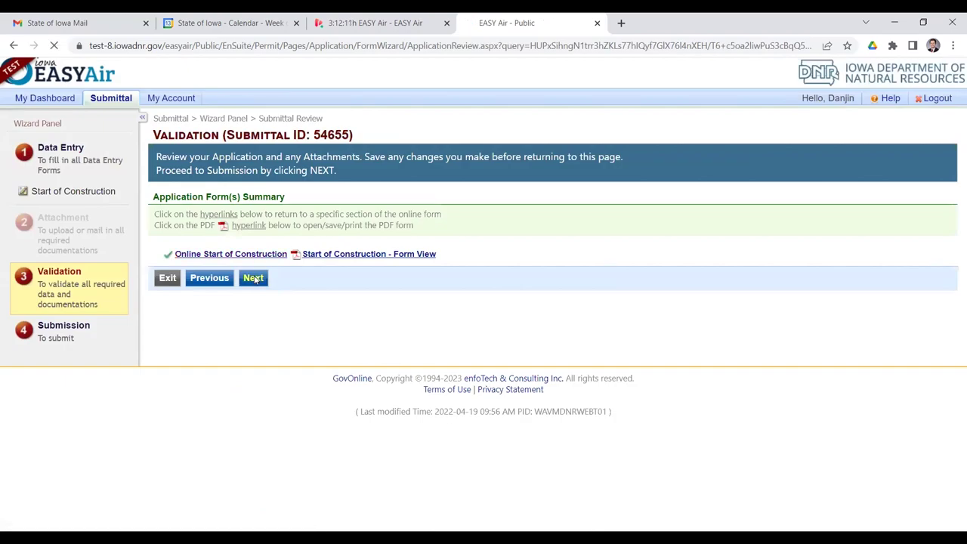
# Step: Advance submittal 54655 to Submit Application and e-mail the owner it is ready for review
pyautogui.click(253, 278)
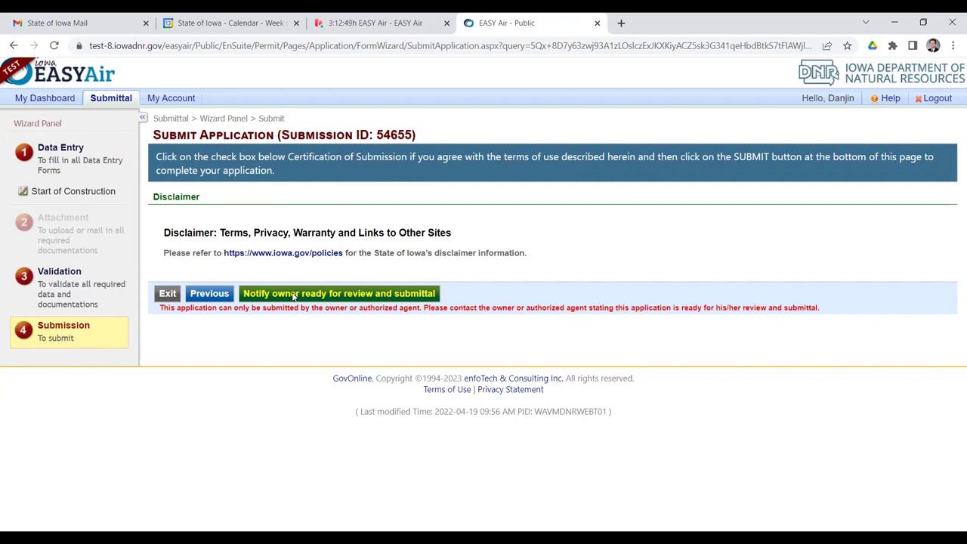
pyautogui.click(294, 295)
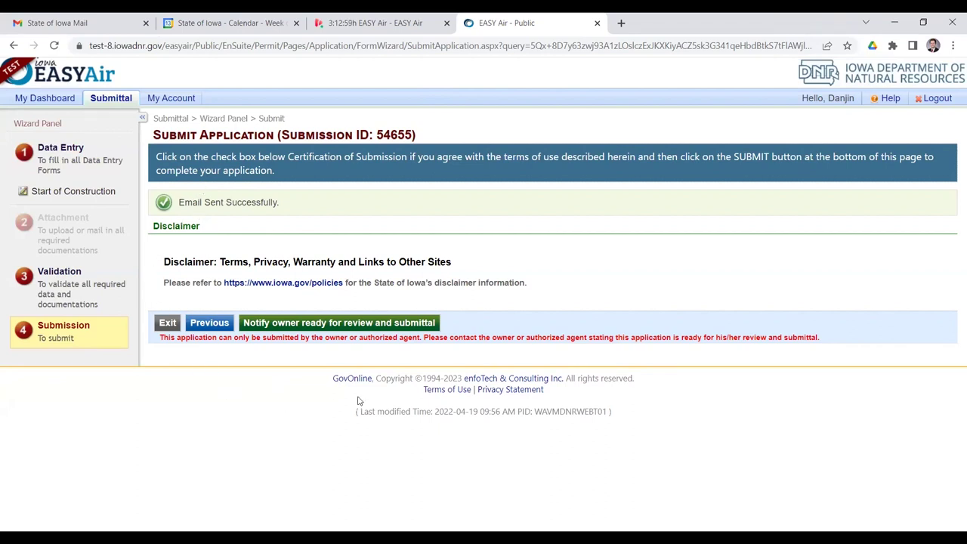
# Step: Leave the Start of Construction wizard and go back to My Dashboard
pyautogui.click(68, 195)
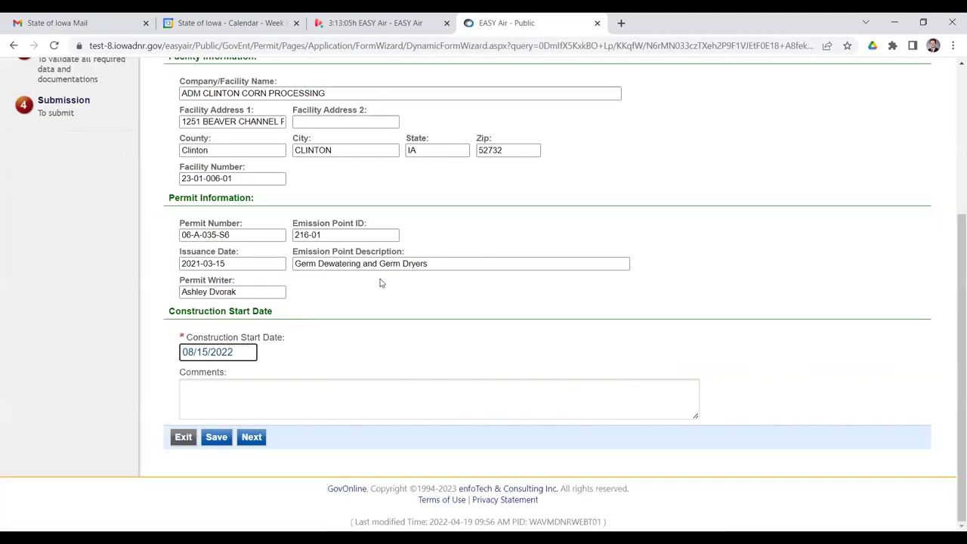
pyautogui.scroll(2, 277, 264)
pyautogui.scroll(2, 277, 265)
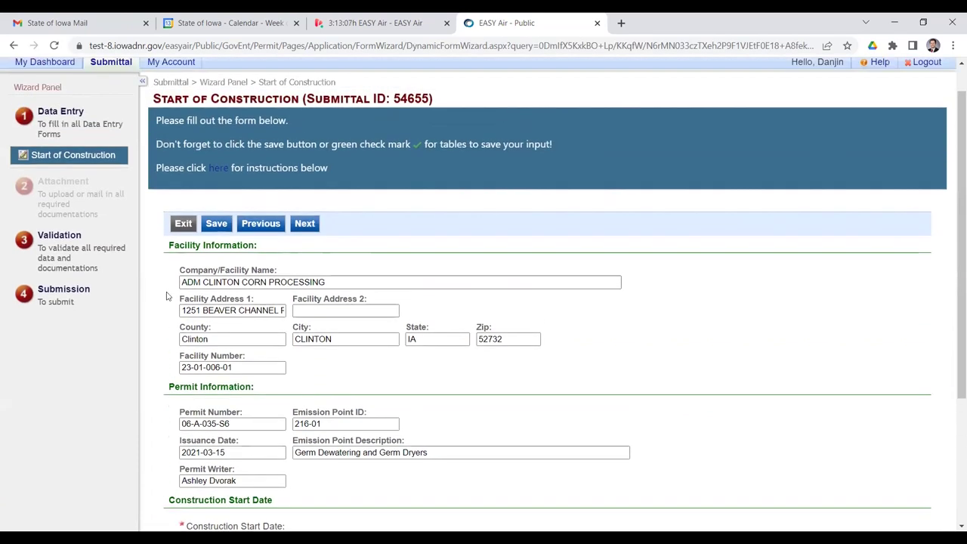
pyautogui.scroll(1, 380, 284)
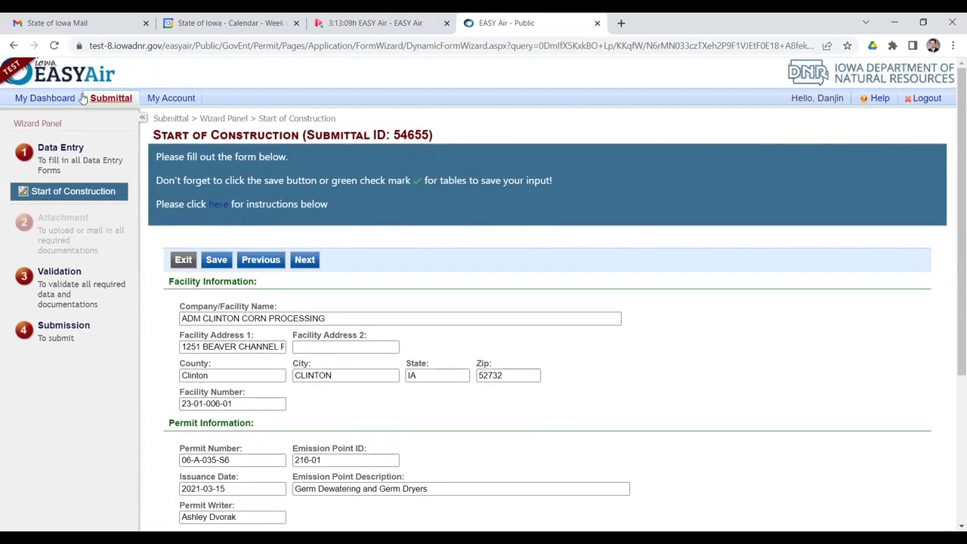
pyautogui.click(46, 105)
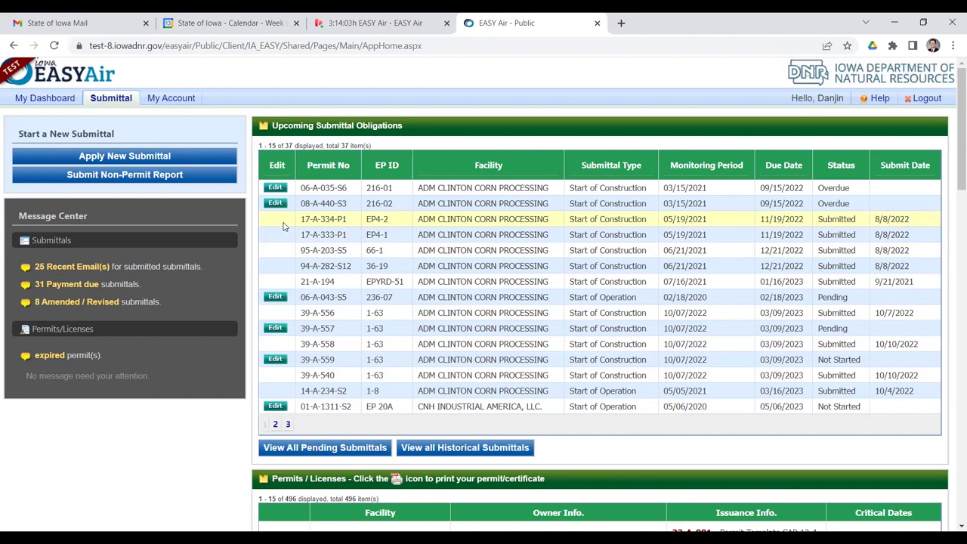
pyautogui.moveTo(145, 111)
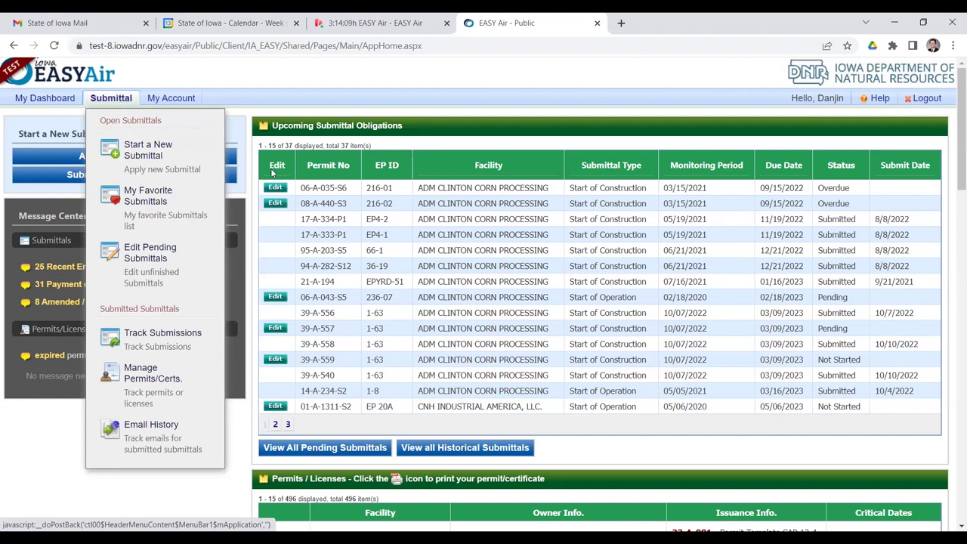
pyautogui.scroll(-2, 295, 390)
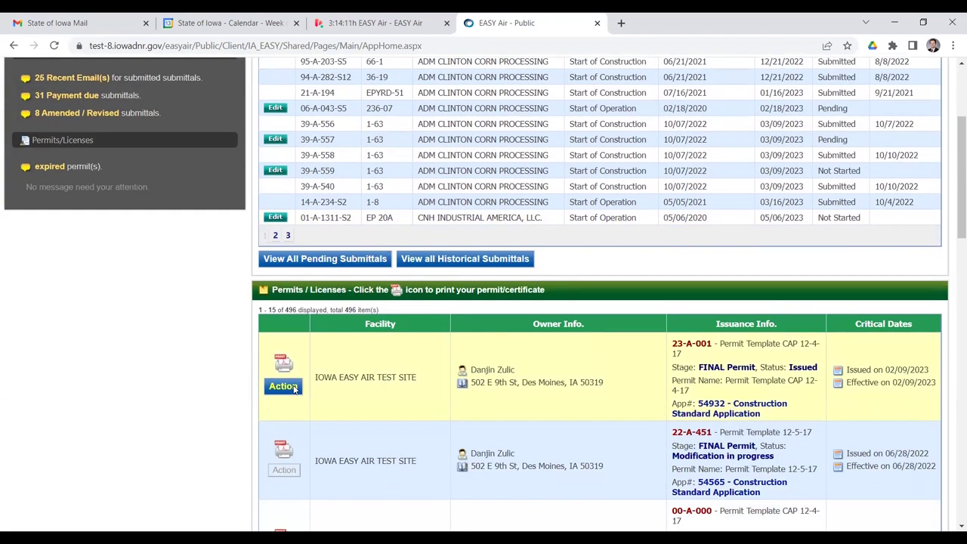
pyautogui.click(295, 388)
pyautogui.click(375, 142)
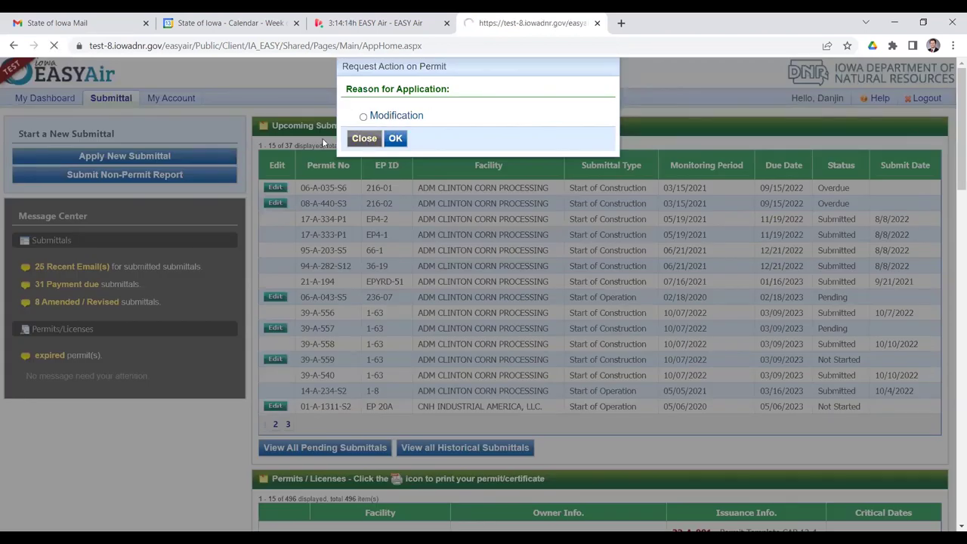
pyautogui.moveTo(115, 99)
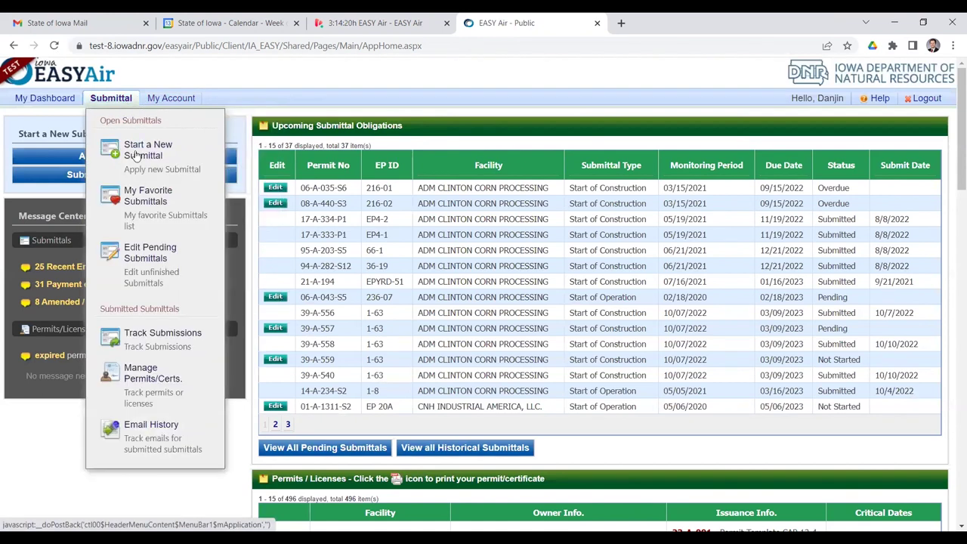
pyautogui.click(137, 155)
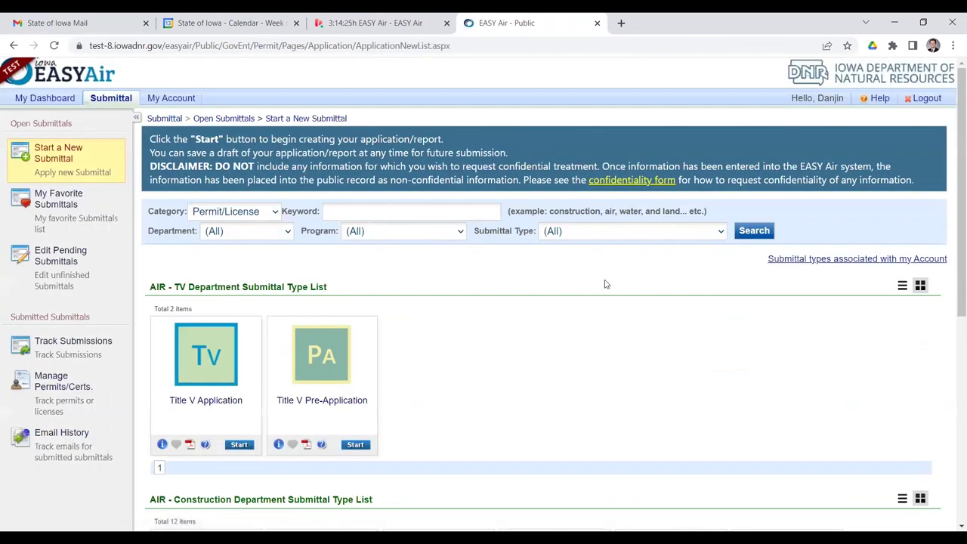
# Step: Start a new Rescission submittal from the Construction list, creating submittal 54944
pyautogui.scroll(-1, 687, 264)
pyautogui.scroll(-4, 688, 264)
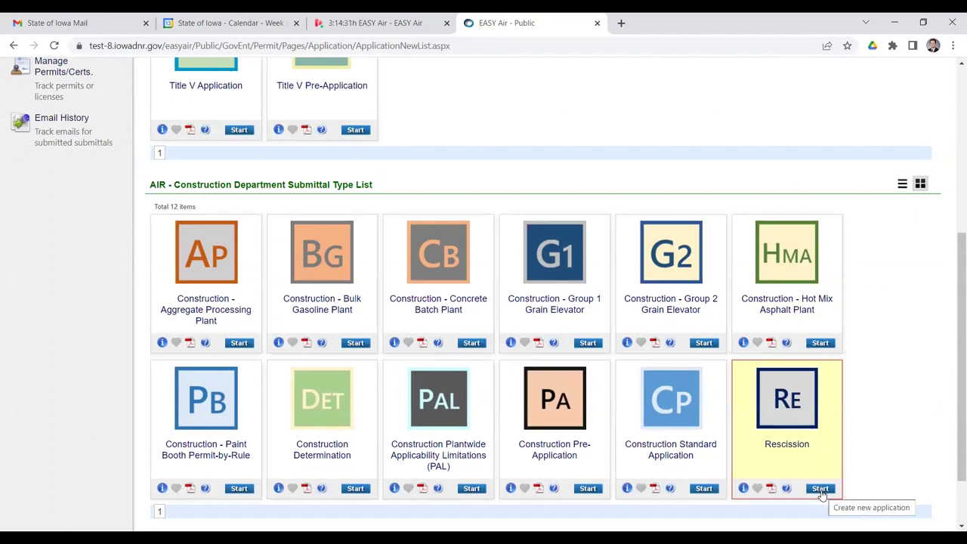
pyautogui.click(821, 489)
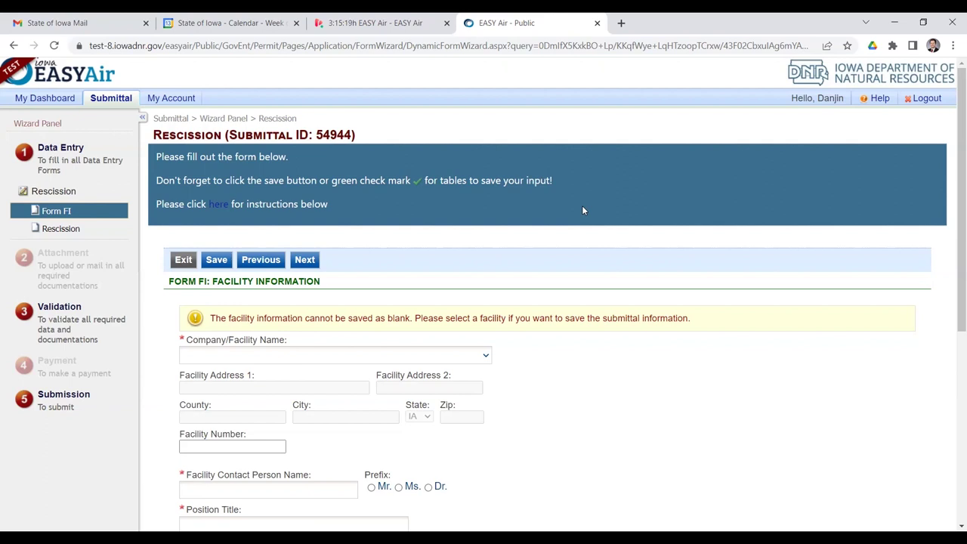
# Step: Choose IOWA EASY AIR TEST SITE as the company/facility for submittal 54944
pyautogui.scroll(-1, 484, 272)
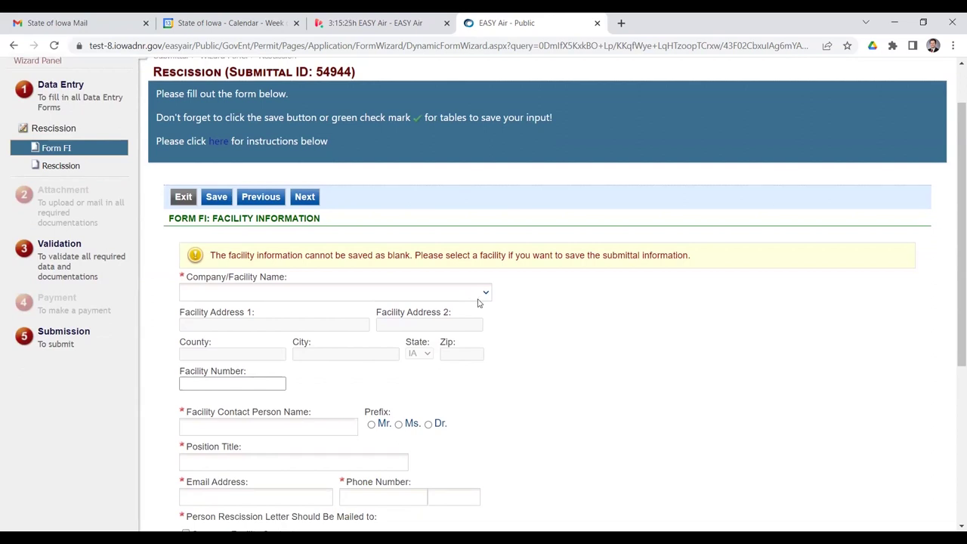
pyautogui.scroll(-4, 481, 310)
pyautogui.scroll(4, 484, 317)
pyautogui.click(454, 297)
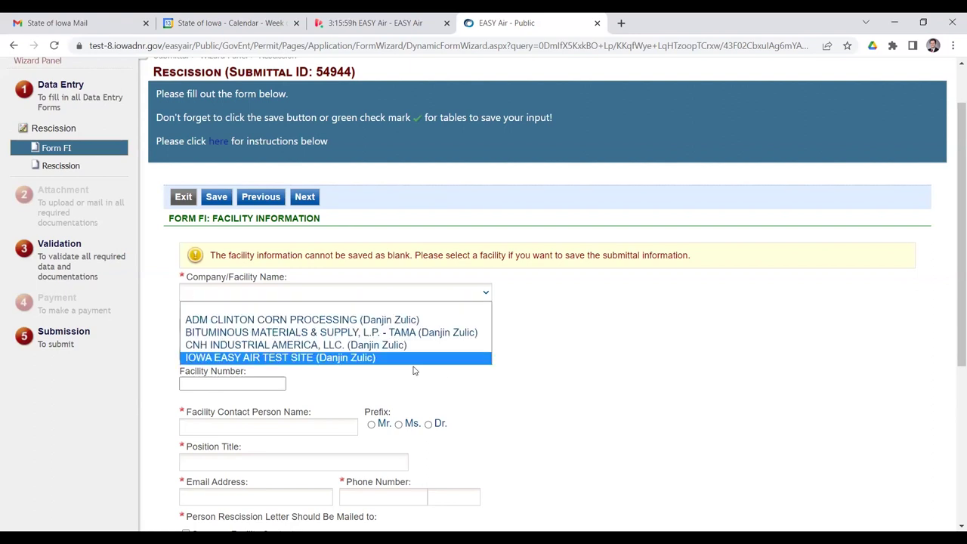
pyautogui.click(415, 359)
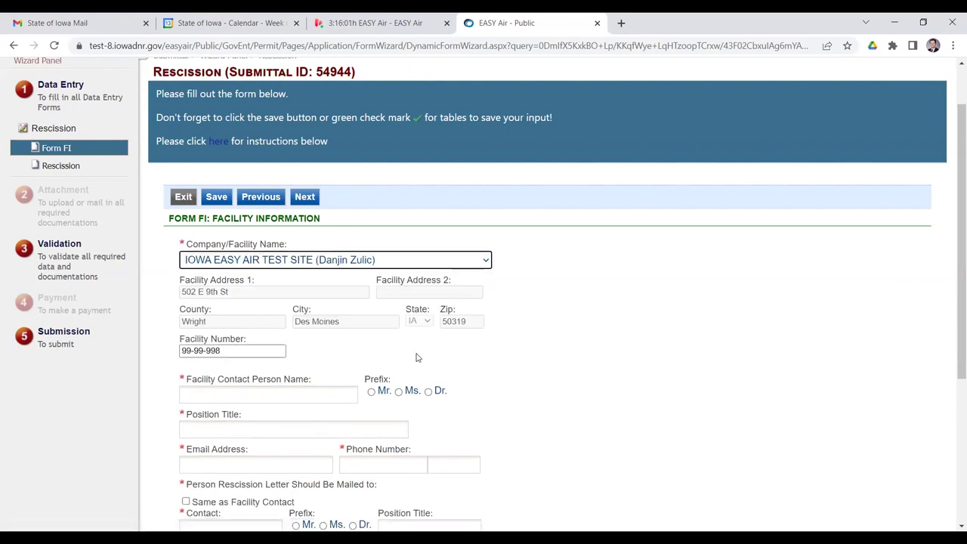
# Step: Autofill the facility contact's details and enter position title 'Engineer'
pyautogui.click(310, 394)
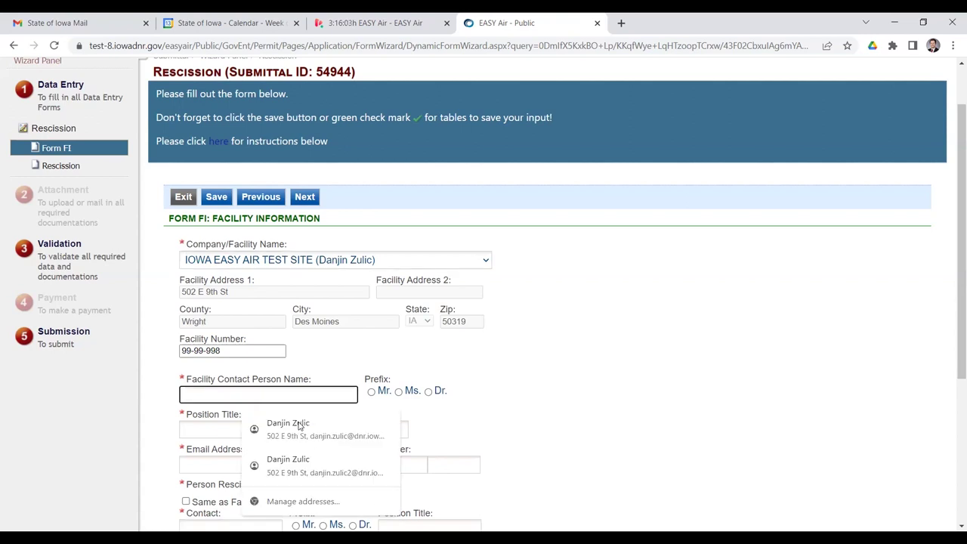
pyautogui.click(301, 426)
pyautogui.click(315, 423)
pyautogui.write('Engineer')
# Step: Send the rescission letter to the facility contact at the facility address, and continue to Rescission
pyautogui.scroll(-2, 321, 416)
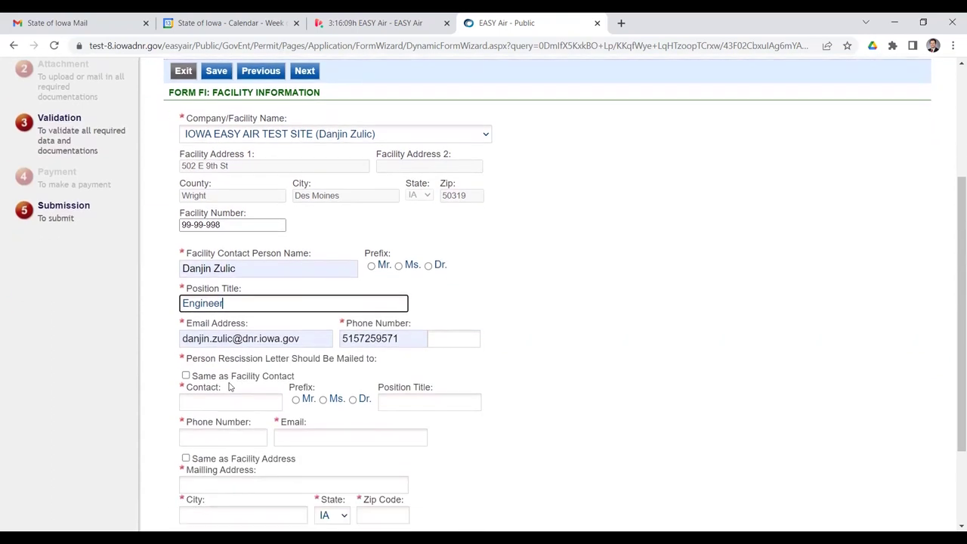
pyautogui.click(232, 377)
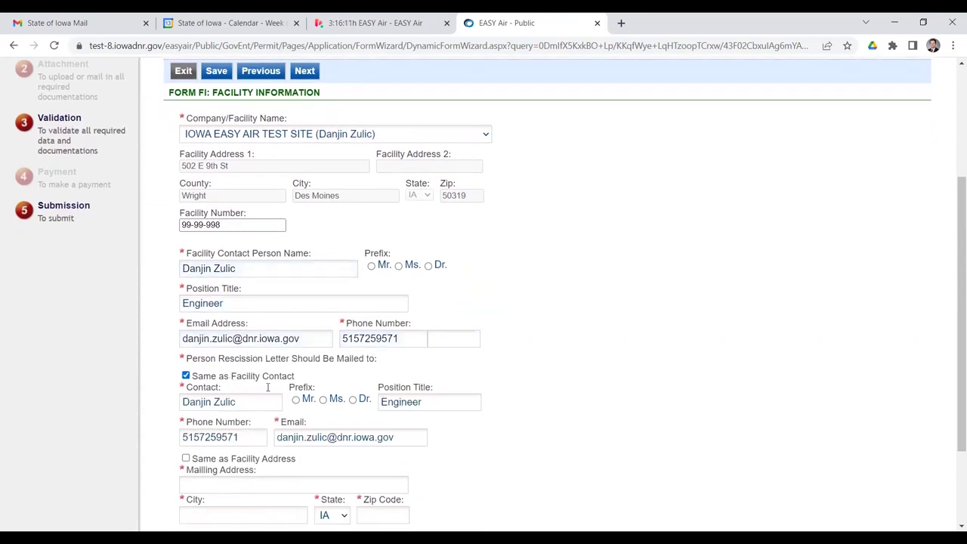
pyautogui.scroll(-2, 267, 387)
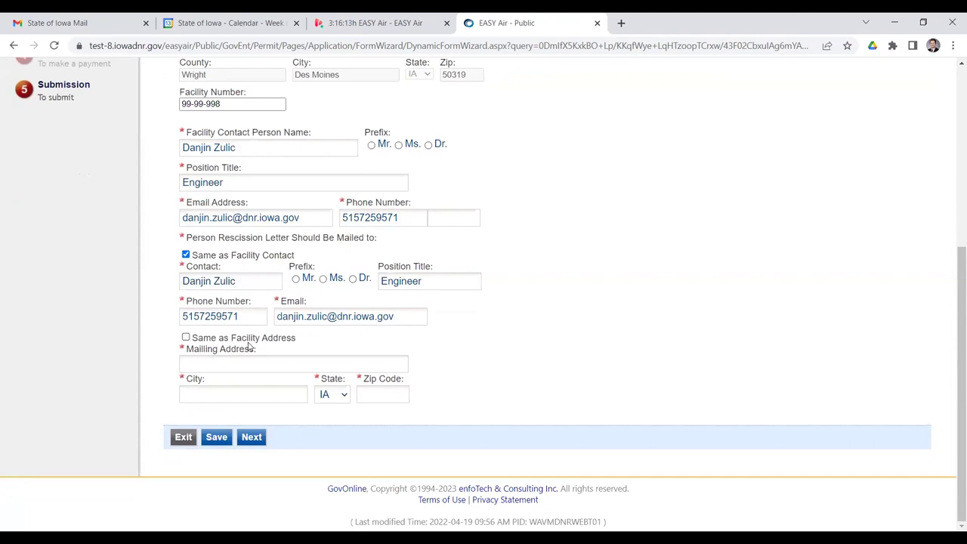
pyautogui.click(248, 343)
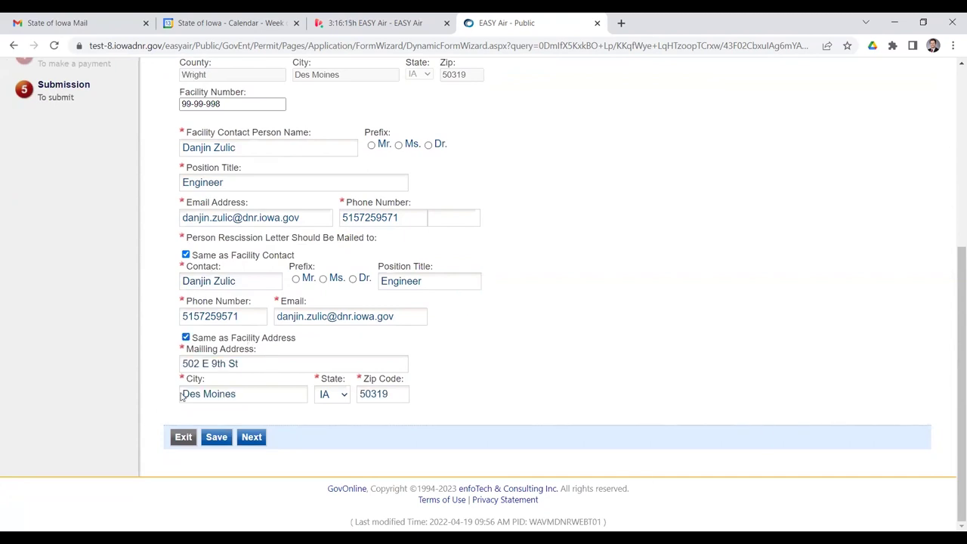
pyautogui.click(252, 437)
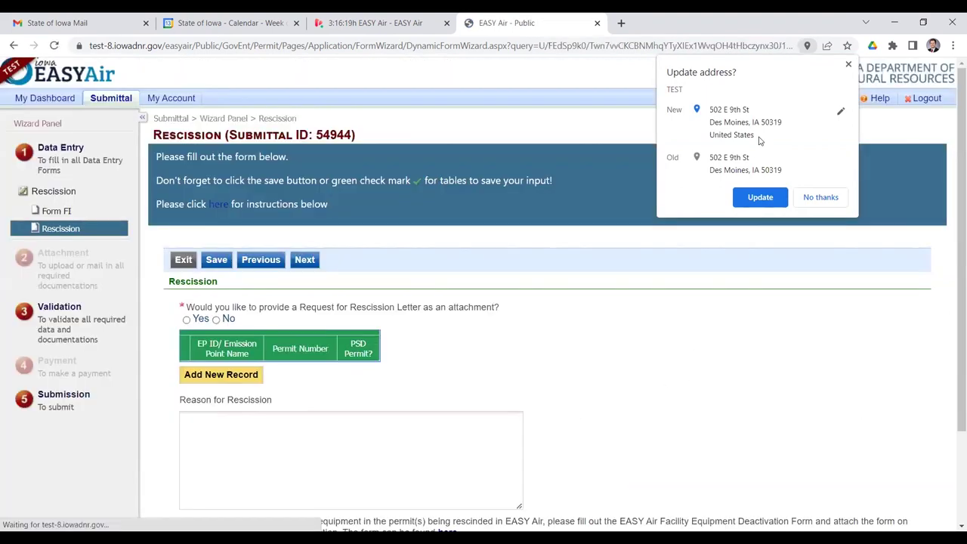
# Step: Answer No to attaching a letter and give the reason 'Removing an emission from the facility. All associated equipment will be removed off site.'
pyautogui.click(820, 198)
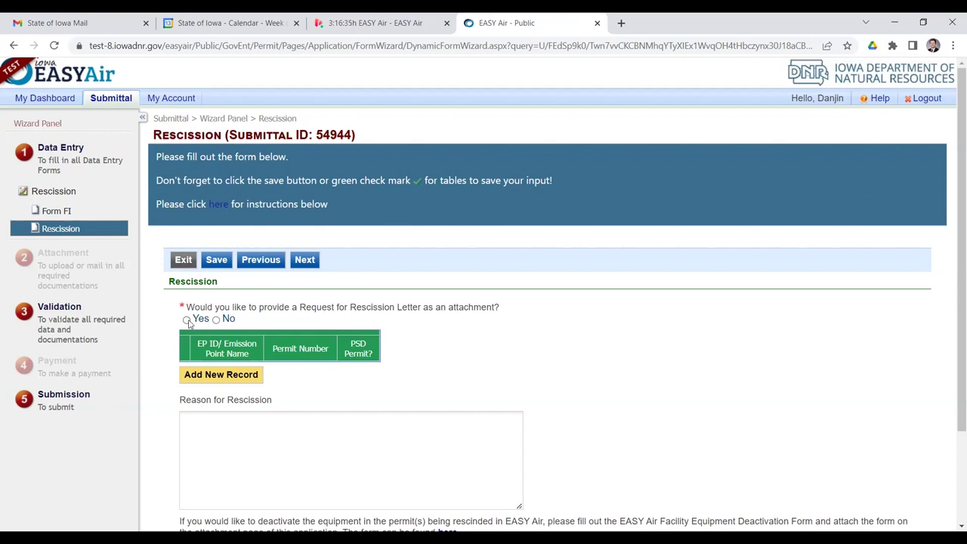
pyautogui.click(218, 321)
pyautogui.scroll(-2, 205, 318)
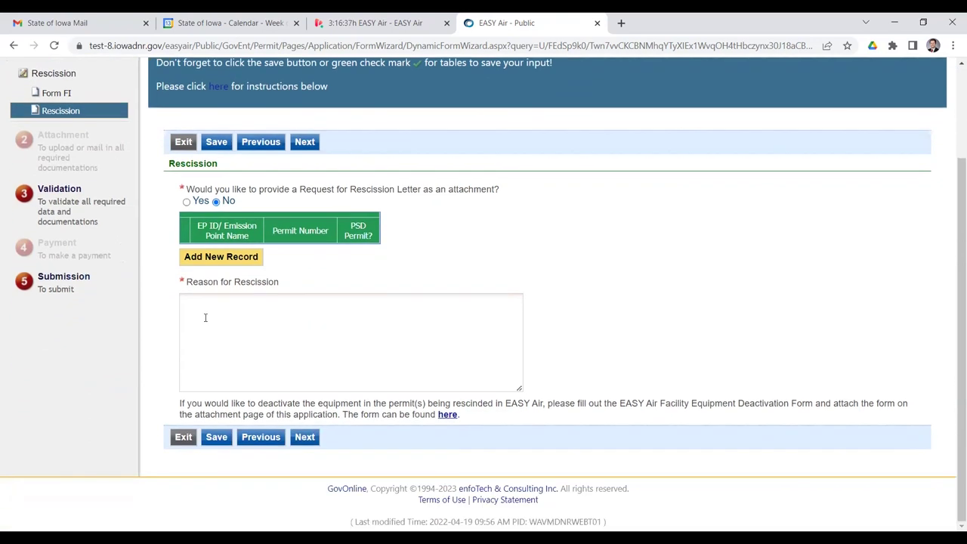
pyautogui.click(203, 300)
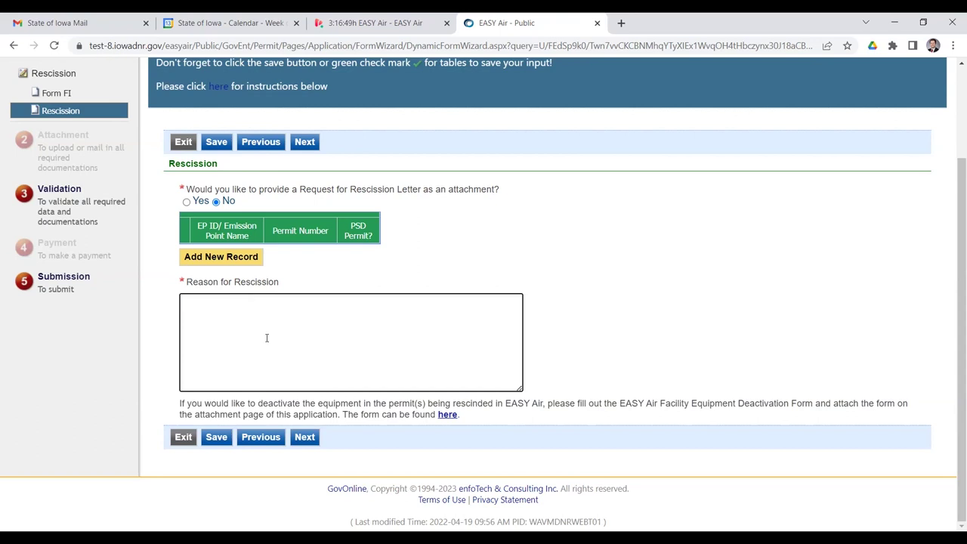
pyautogui.write('Removing')
pyautogui.write('n emission from the facility. All ossociated equip')
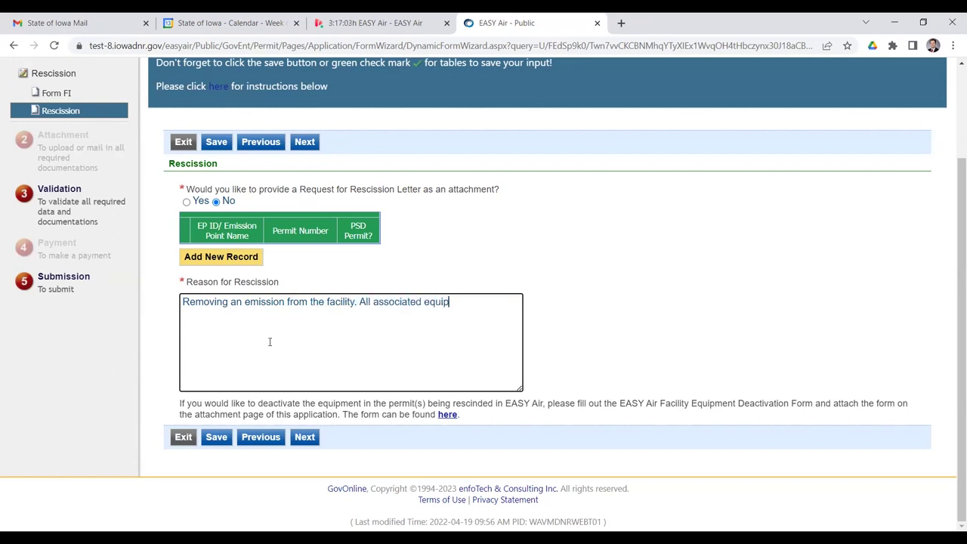
pyautogui.write('ment will be removed off site.')
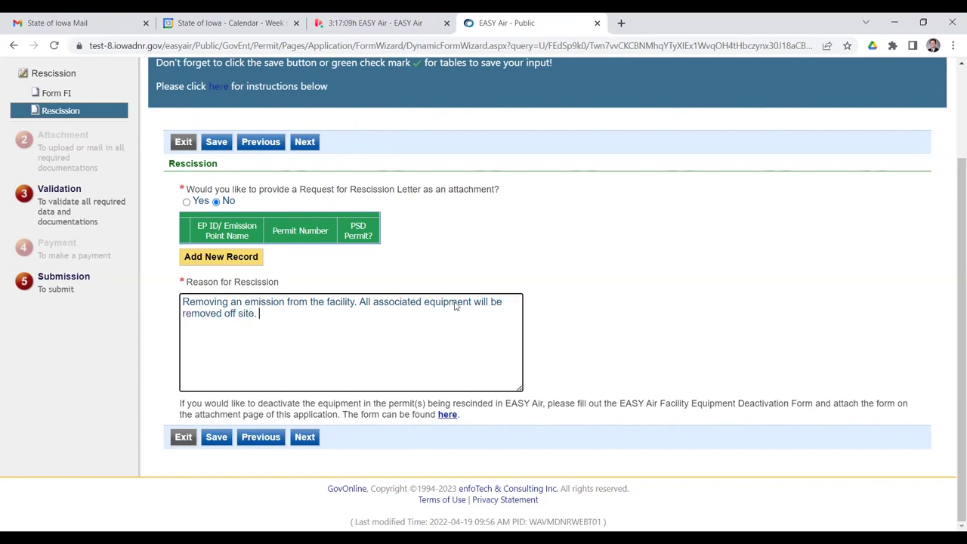
# Step: Add a rescission row for 400/Cooling Tower under permit 23-A-001, then open the deactivation form PDF
pyautogui.click(241, 258)
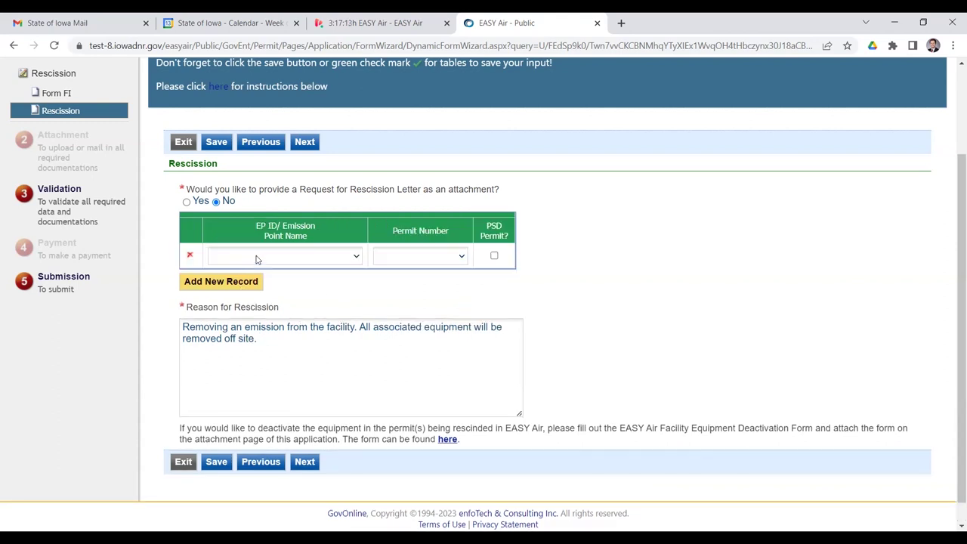
pyautogui.click(257, 259)
pyautogui.scroll(-3, 268, 340)
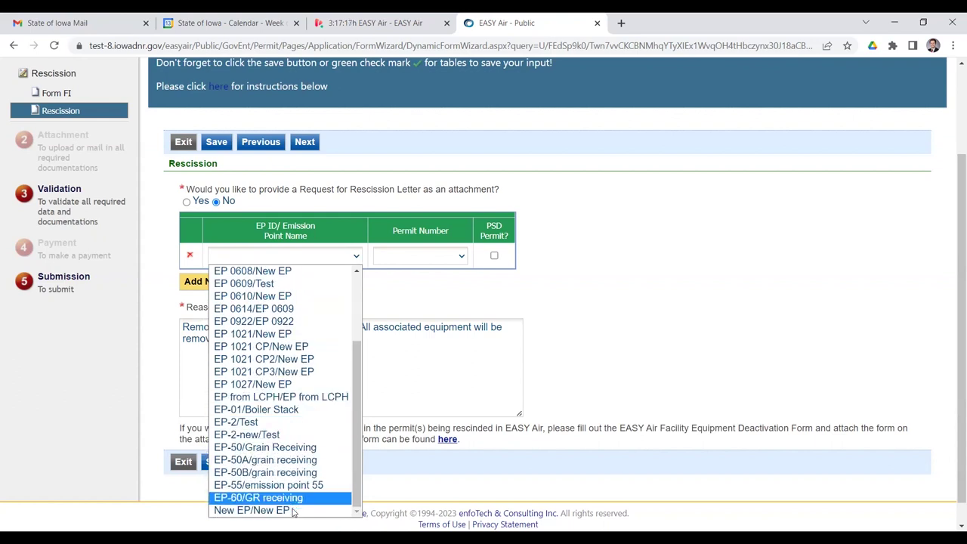
pyautogui.scroll(3, 302, 335)
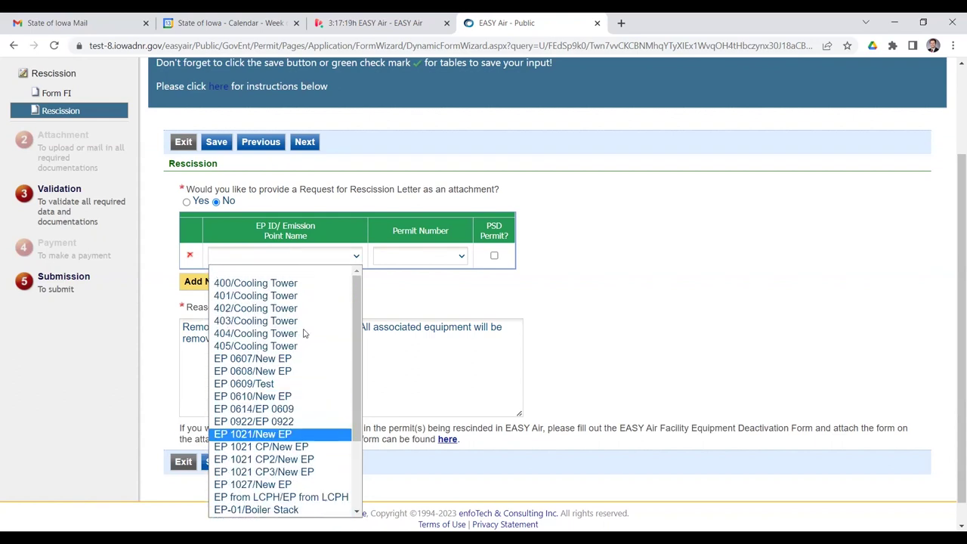
pyautogui.click(273, 286)
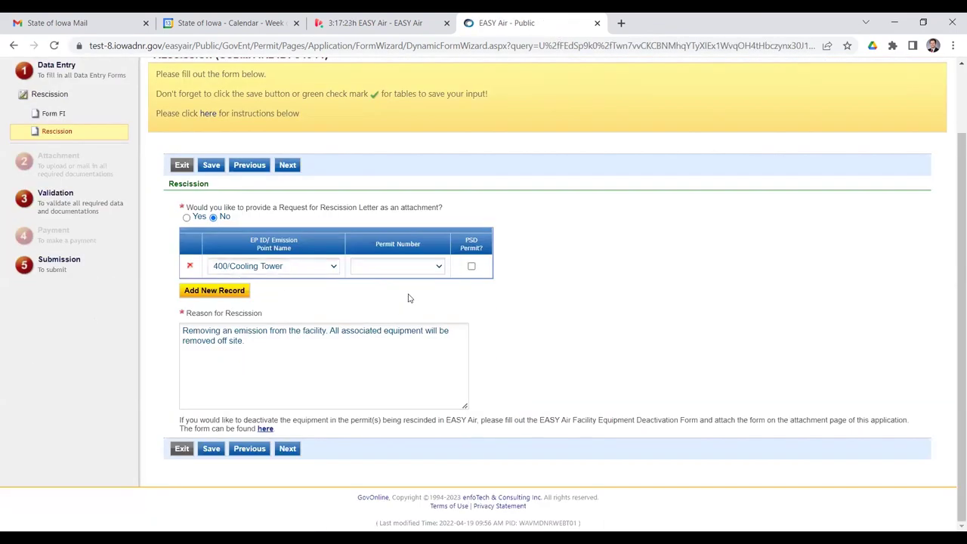
pyautogui.click(418, 269)
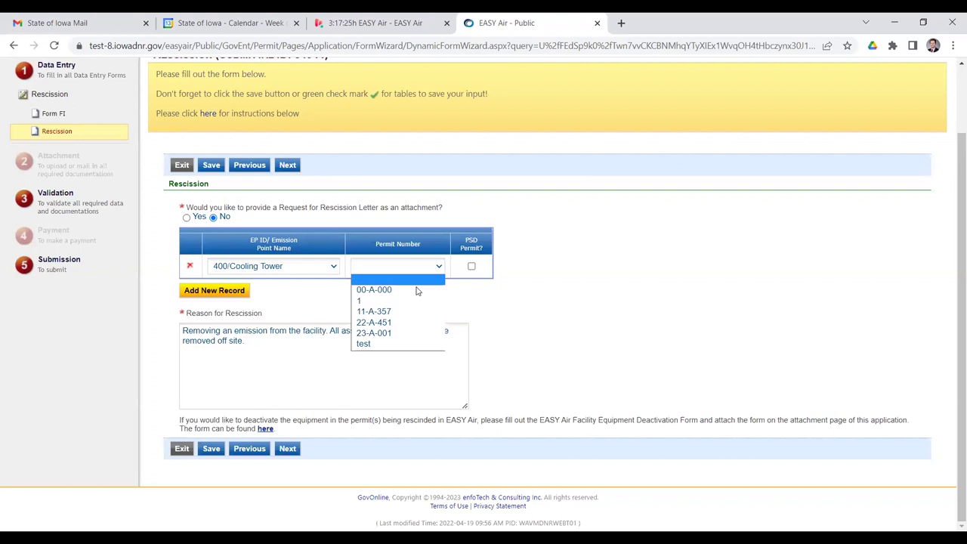
pyautogui.click(408, 334)
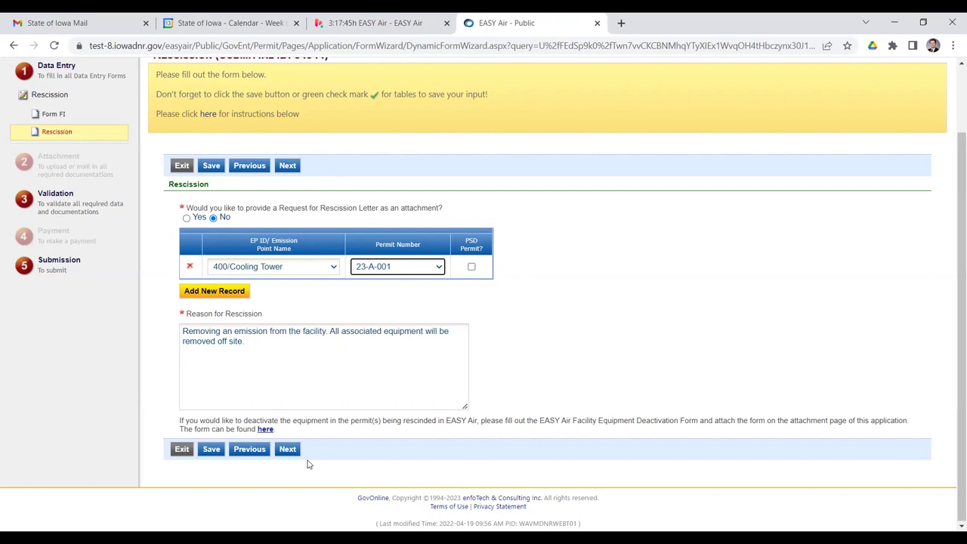
pyautogui.click(584, 386)
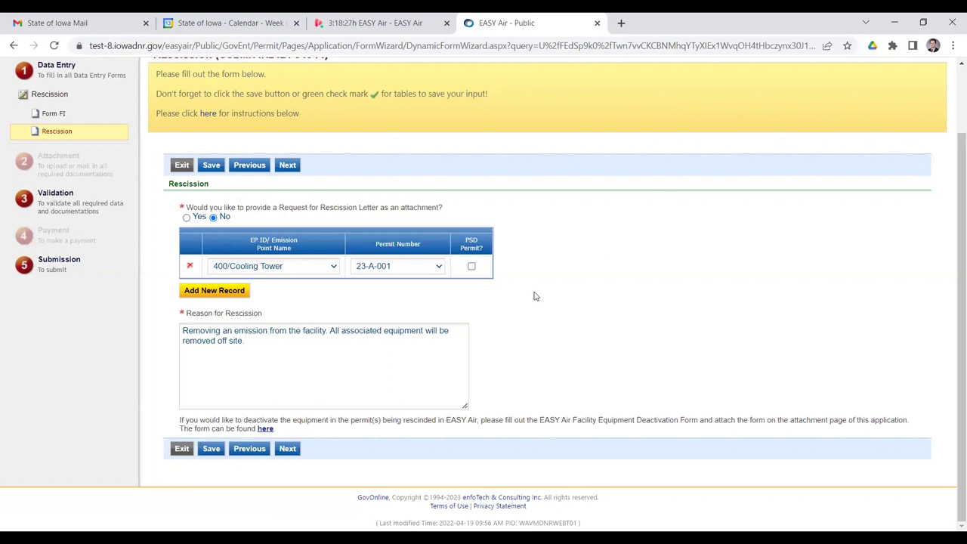
pyautogui.click(269, 430)
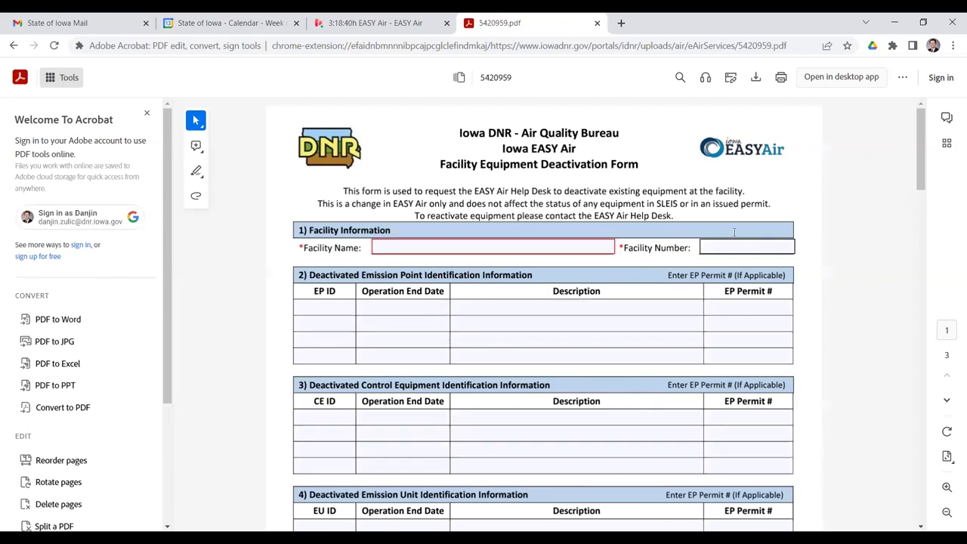
# Step: Look through the Facility Equipment Deactivation Form PDF, then navigate back to EASY Air
pyautogui.click(333, 324)
pyautogui.scroll(-3, 339, 305)
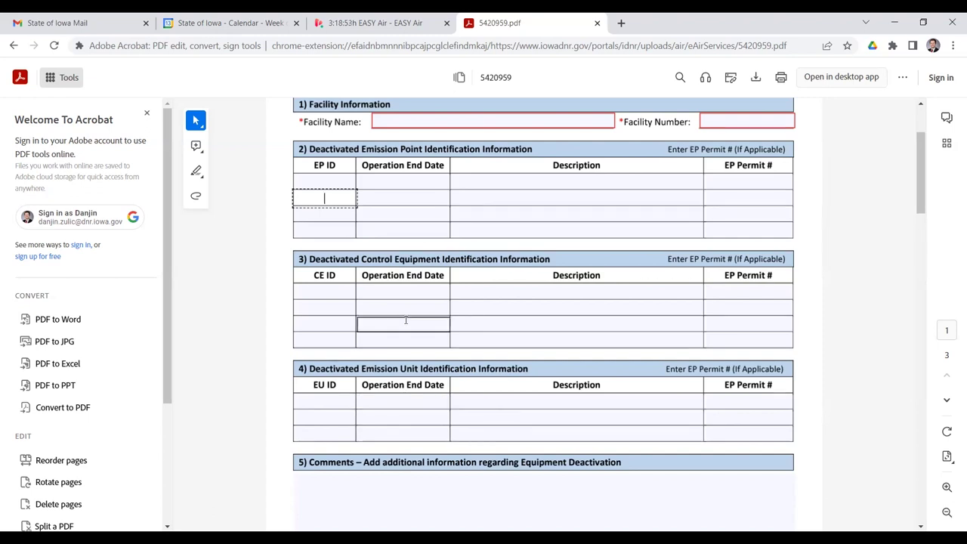
pyautogui.scroll(-4, 406, 321)
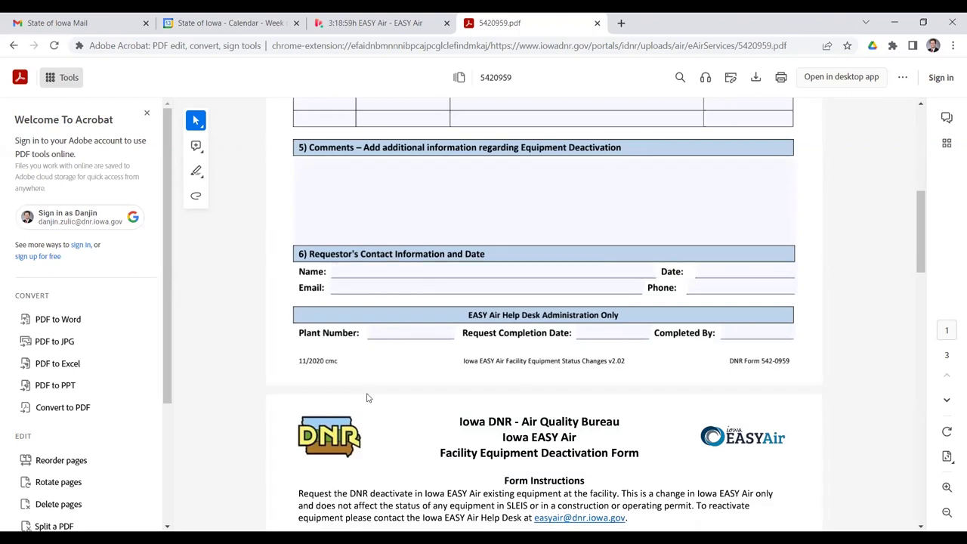
pyautogui.scroll(-8, 367, 397)
pyautogui.scroll(-3, 401, 431)
pyautogui.scroll(5, 400, 415)
pyautogui.scroll(1, 393, 340)
pyautogui.scroll(-6, 387, 270)
pyautogui.scroll(-4, 387, 271)
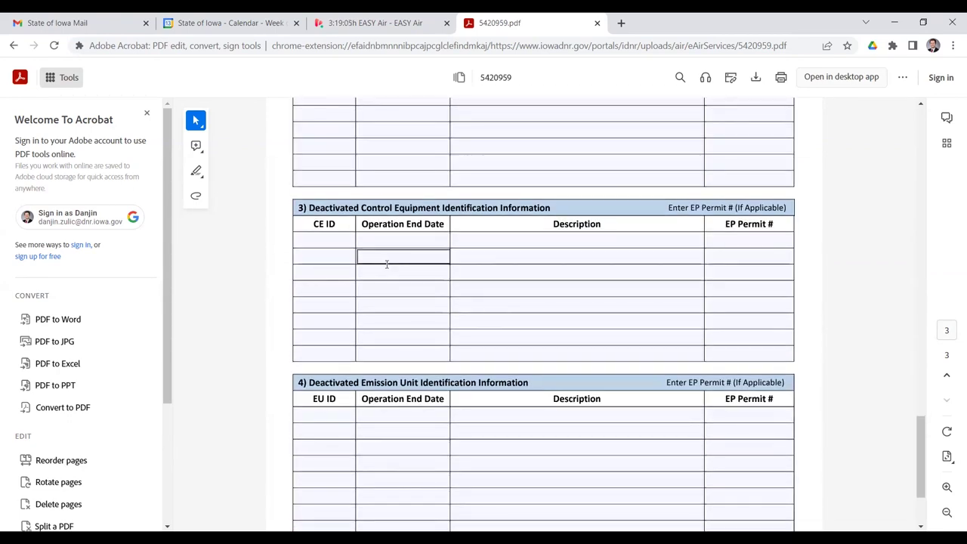
pyautogui.scroll(15, 389, 257)
pyautogui.scroll(4, 403, 257)
pyautogui.scroll(-11, 403, 257)
pyautogui.scroll(1, 407, 260)
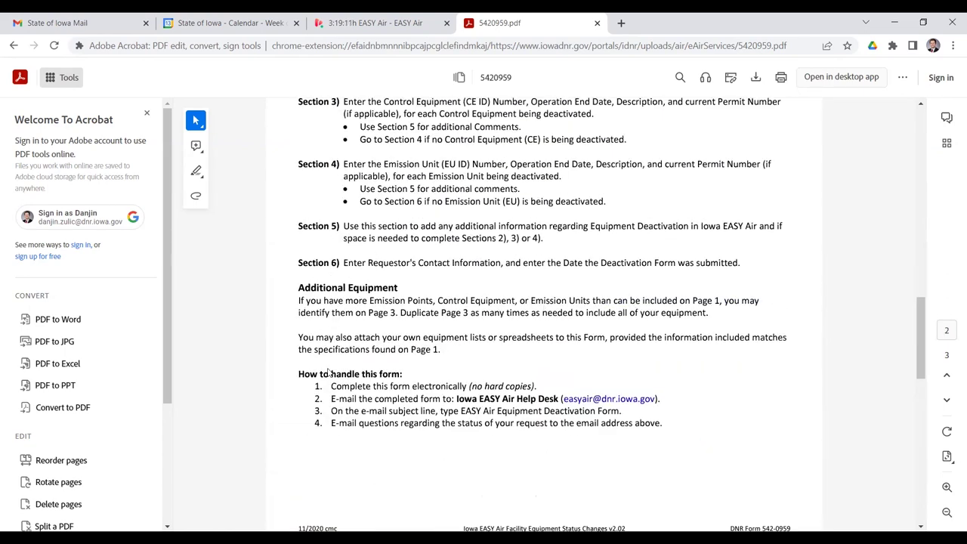
pyautogui.scroll(10, 399, 363)
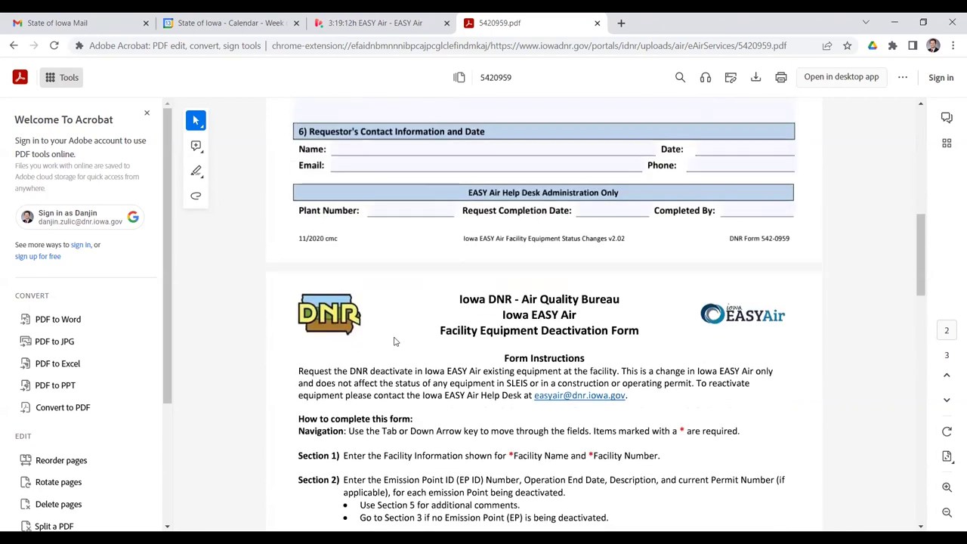
pyautogui.scroll(-15, 396, 338)
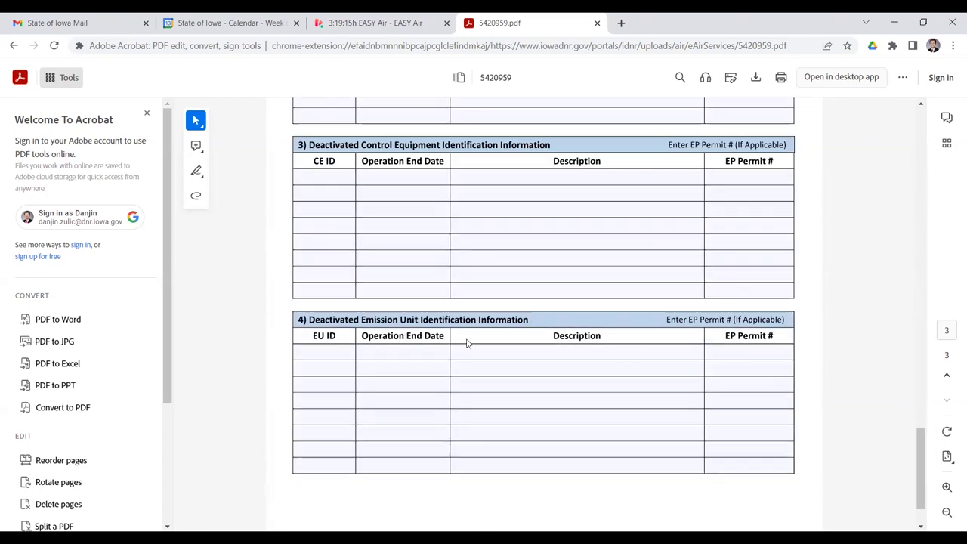
pyautogui.scroll(3, 653, 250)
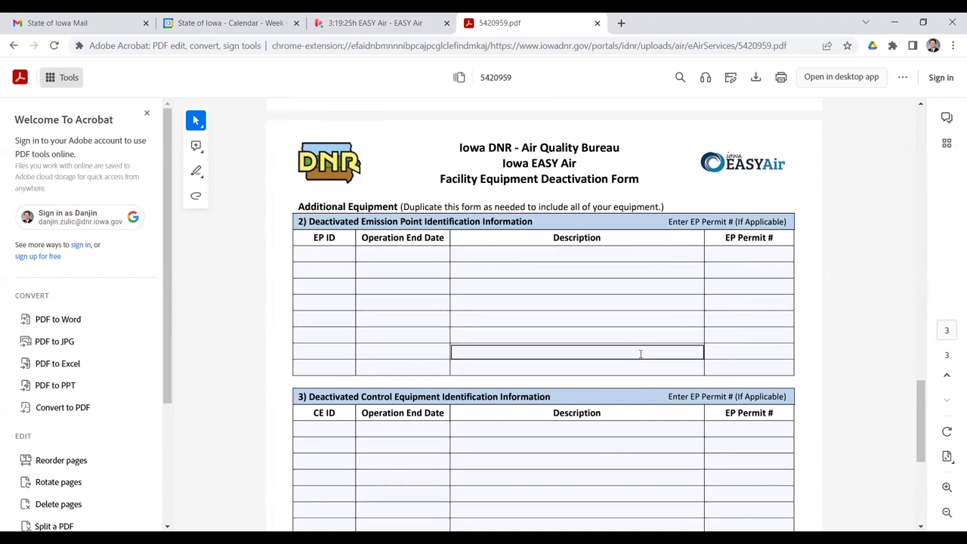
pyautogui.scroll(20, 607, 273)
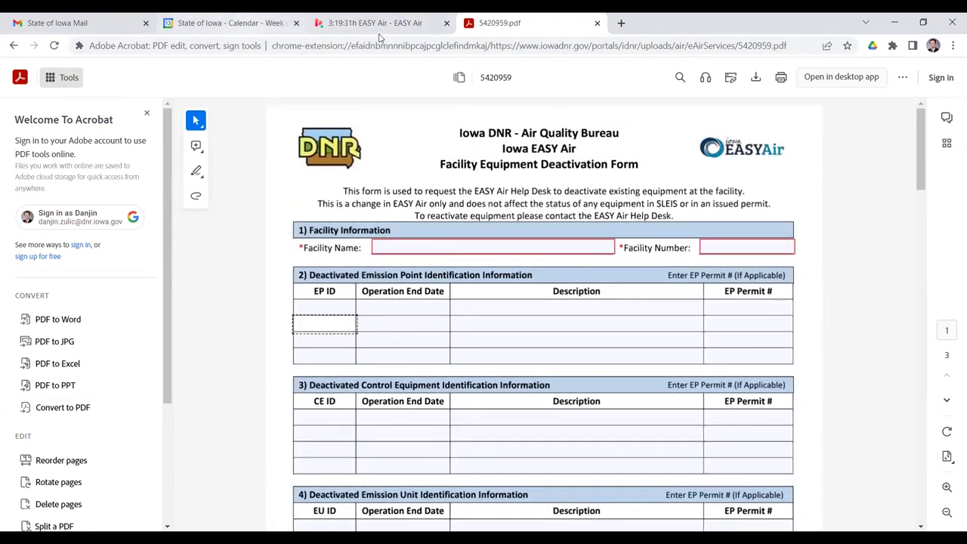
pyautogui.click(13, 46)
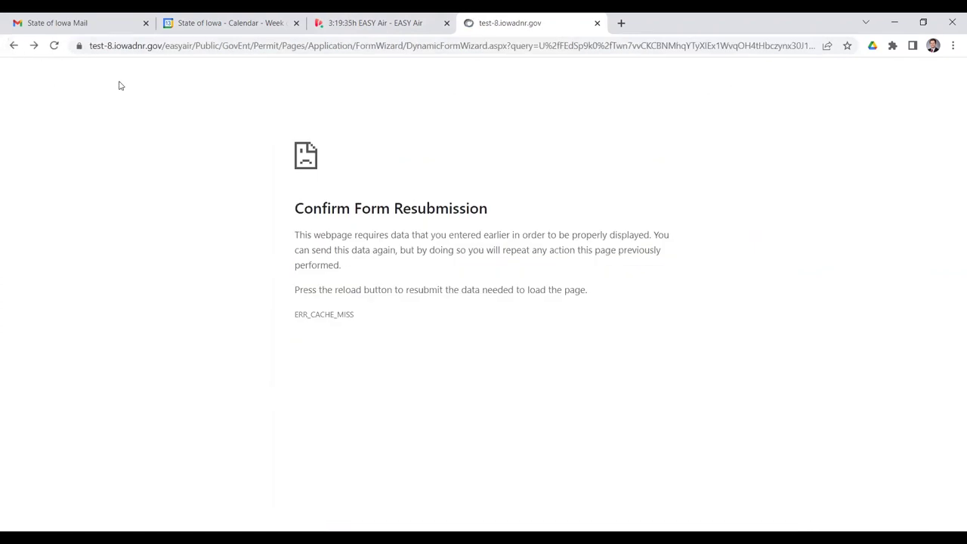
# Step: Decline the request letter, then rescind 400/Cooling Tower under permit 23-A-001 with reason 'Removing equipment'
pyautogui.click(14, 46)
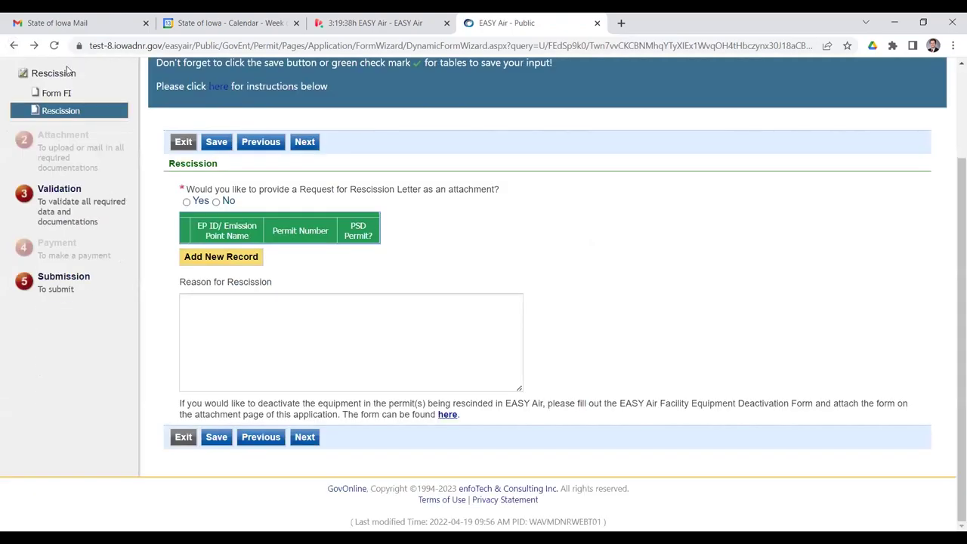
pyautogui.click(216, 201)
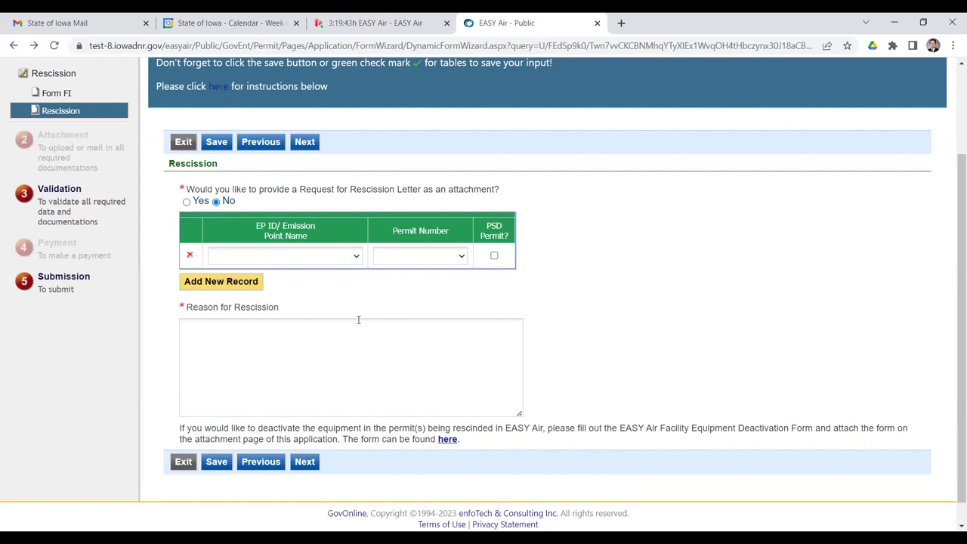
pyautogui.click(298, 257)
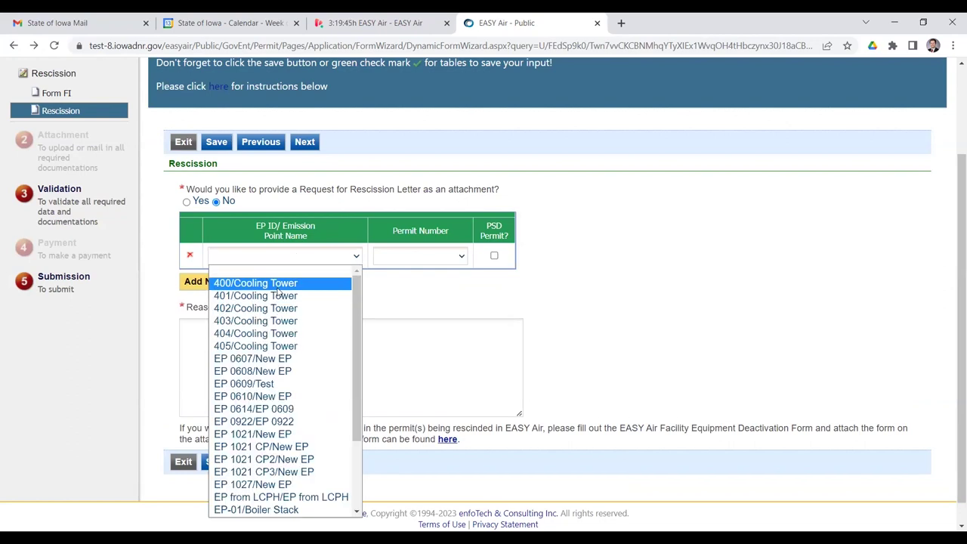
pyautogui.click(428, 263)
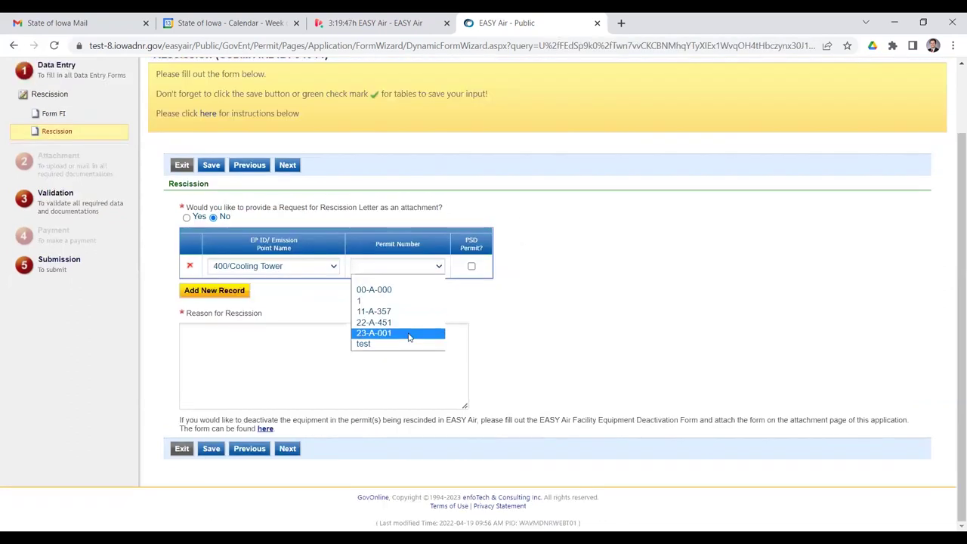
pyautogui.click(408, 337)
pyautogui.click(242, 350)
pyautogui.write('Removing equipment')
pyautogui.click(287, 449)
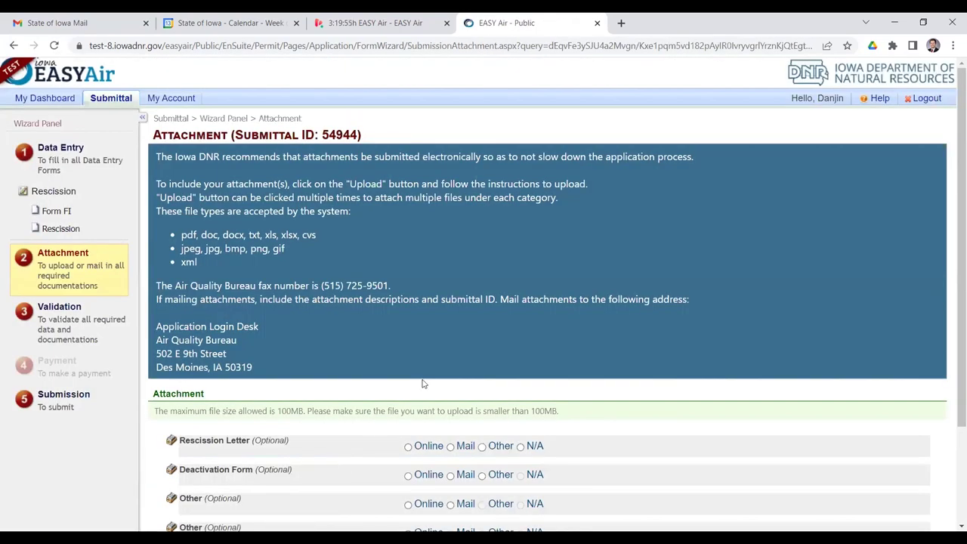
# Step: Review the Attachment step of submittal 54944 and advance to the Validation summary
pyautogui.scroll(-3, 427, 339)
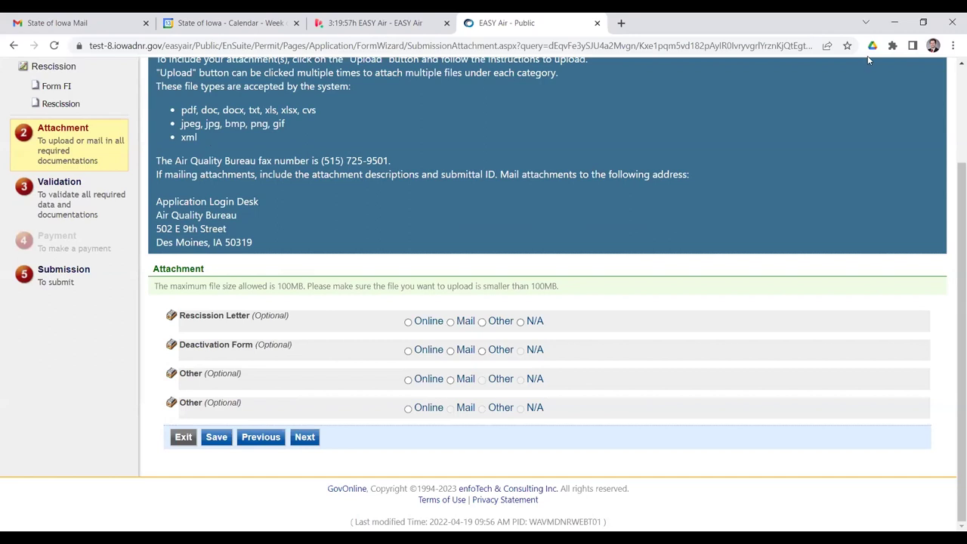
pyautogui.scroll(3, 432, 265)
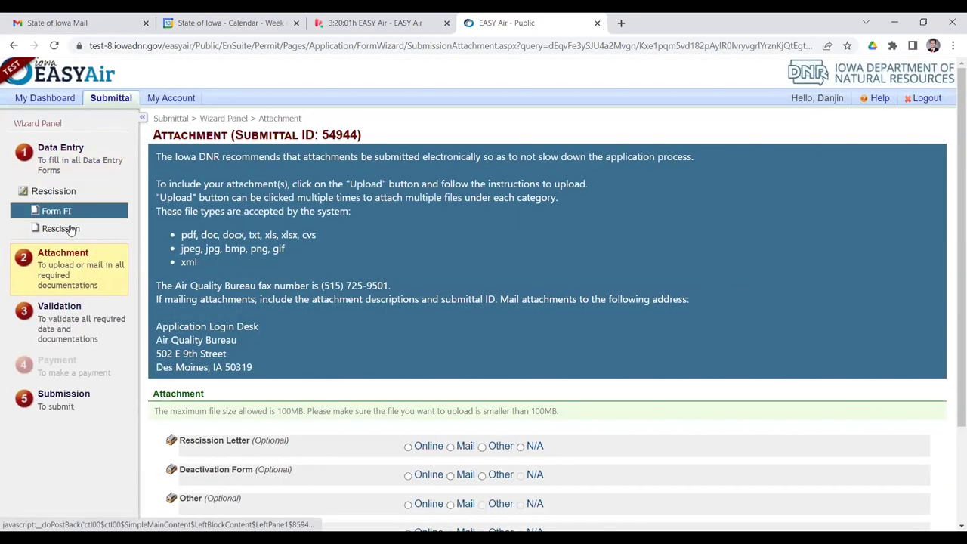
pyautogui.scroll(-3, 445, 377)
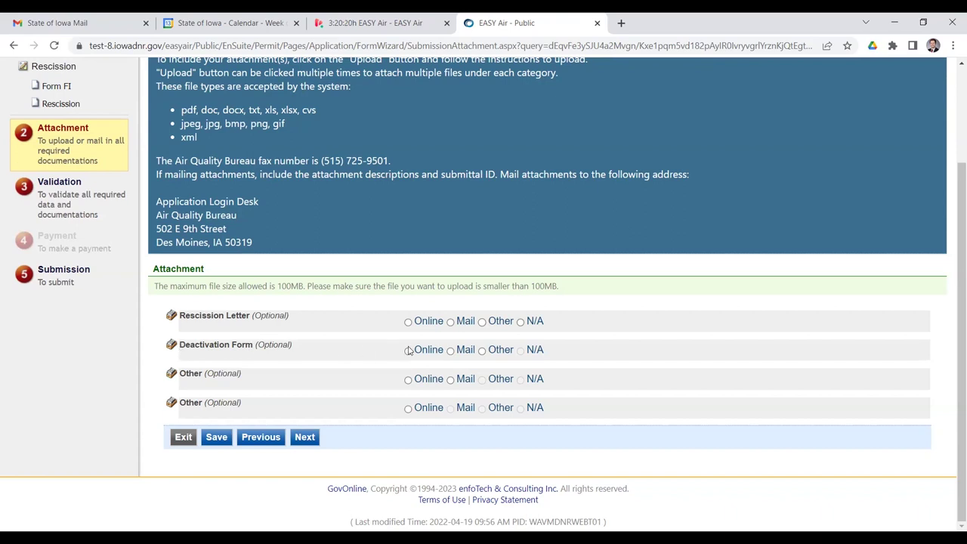
pyautogui.click(305, 438)
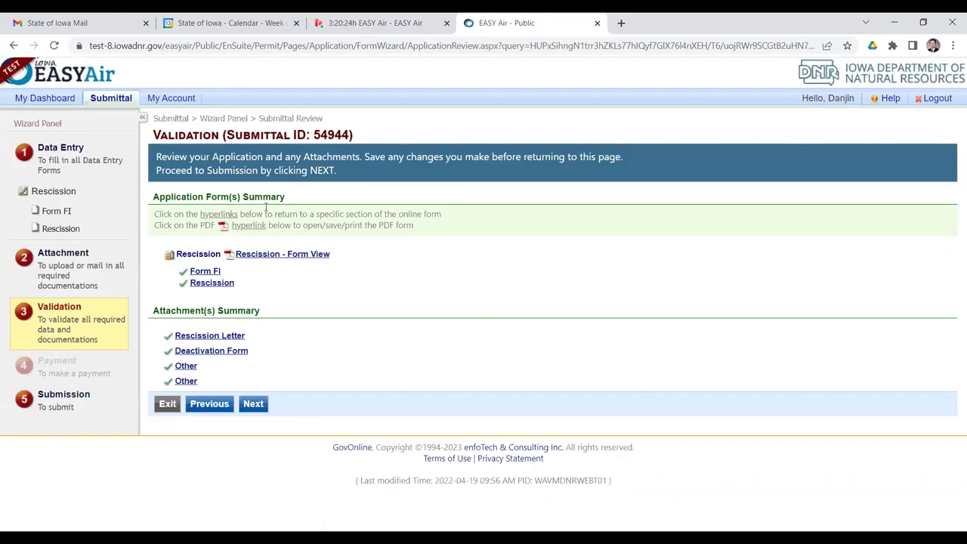
# Step: Advance to the Submit Application step, then log out of EASY Air
pyautogui.click(258, 404)
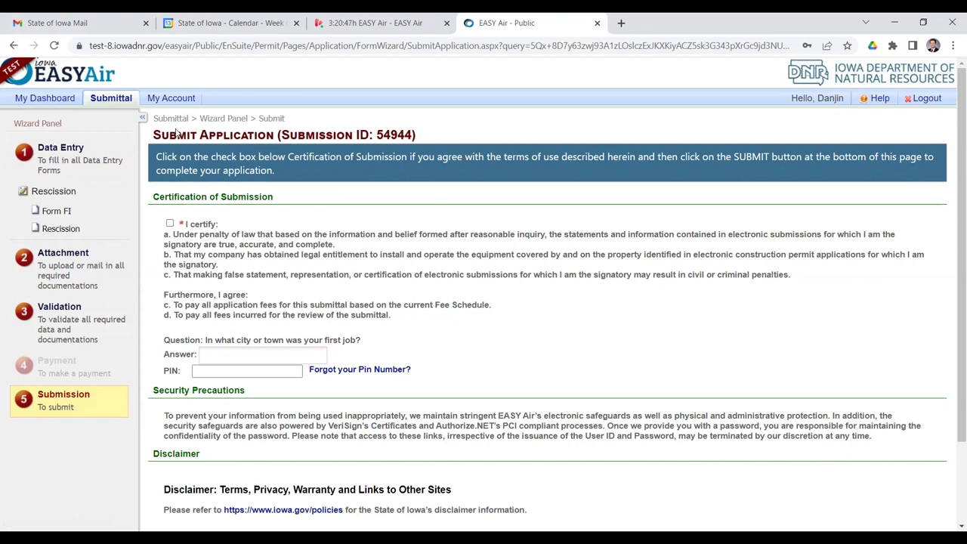
pyautogui.click(927, 98)
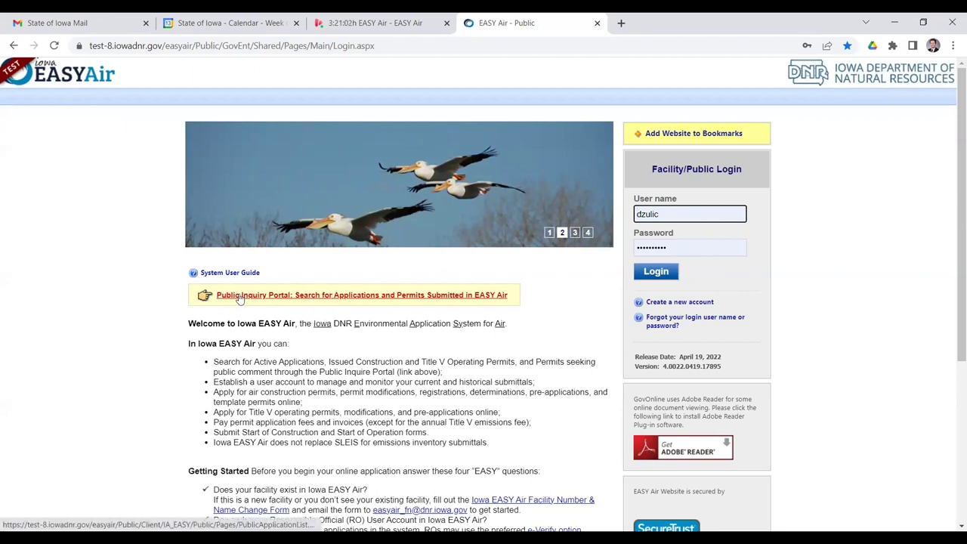
# Step: Open the Public Inquiry Portal and browse the Submittal Status and App Type filters, keeping (All)
pyautogui.click(333, 296)
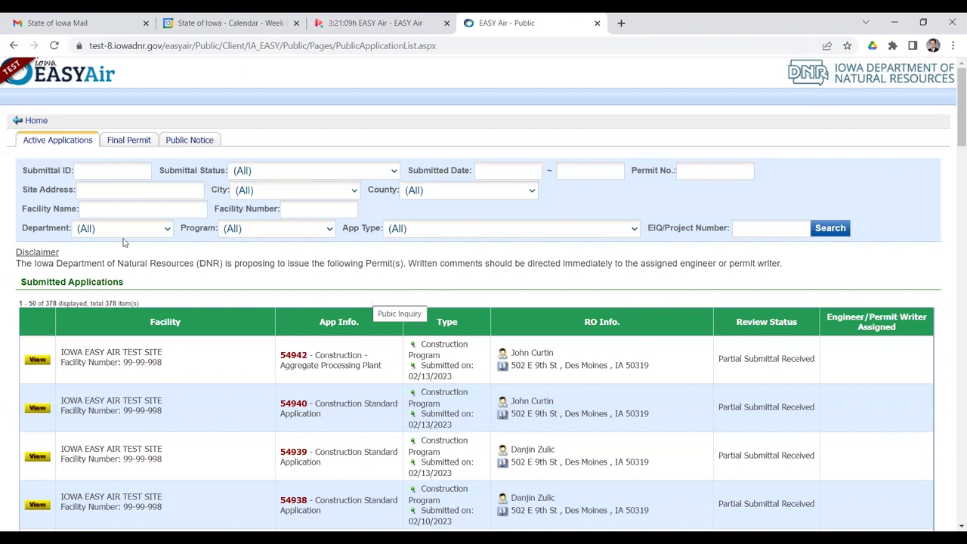
pyautogui.scroll(-6, 118, 366)
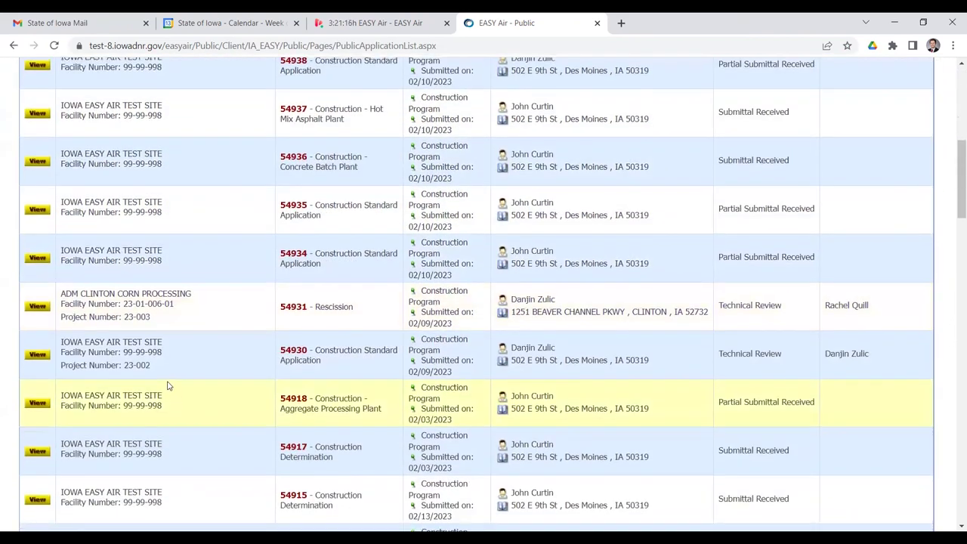
pyautogui.scroll(3, 171, 390)
pyautogui.scroll(3, 167, 384)
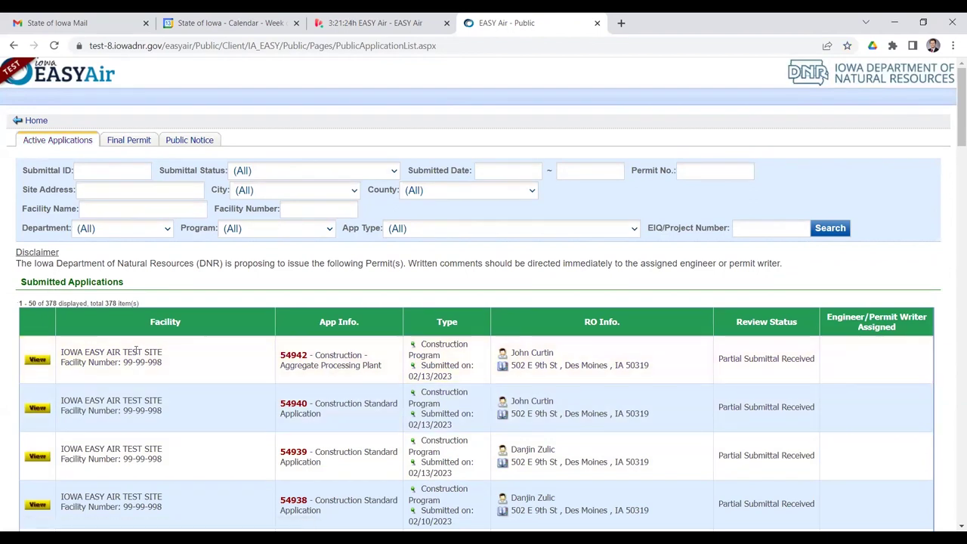
pyautogui.click(288, 169)
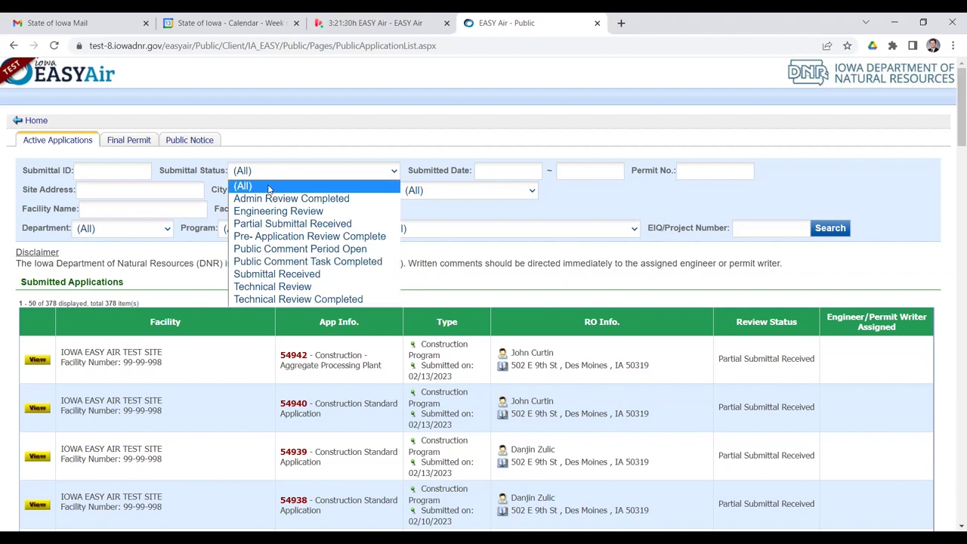
pyautogui.click(502, 231)
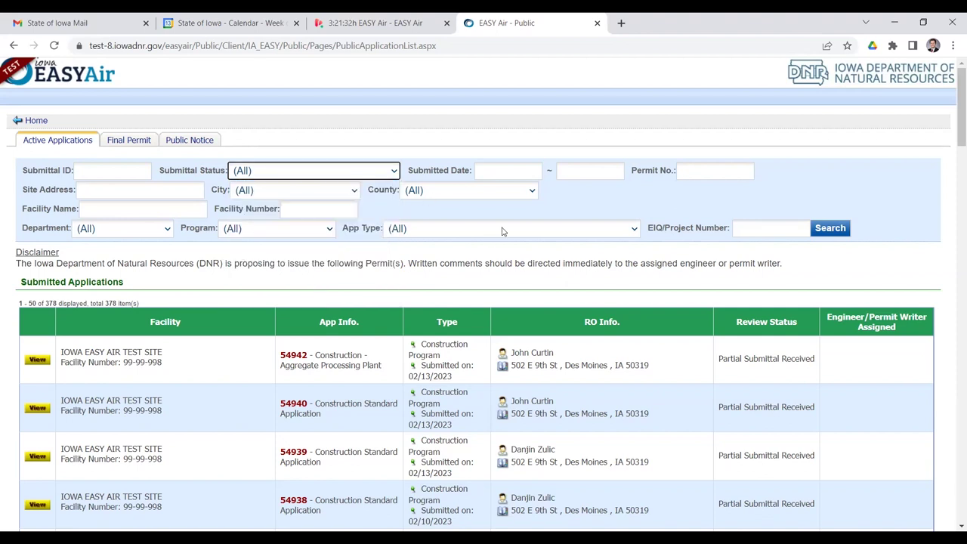
pyautogui.click(502, 228)
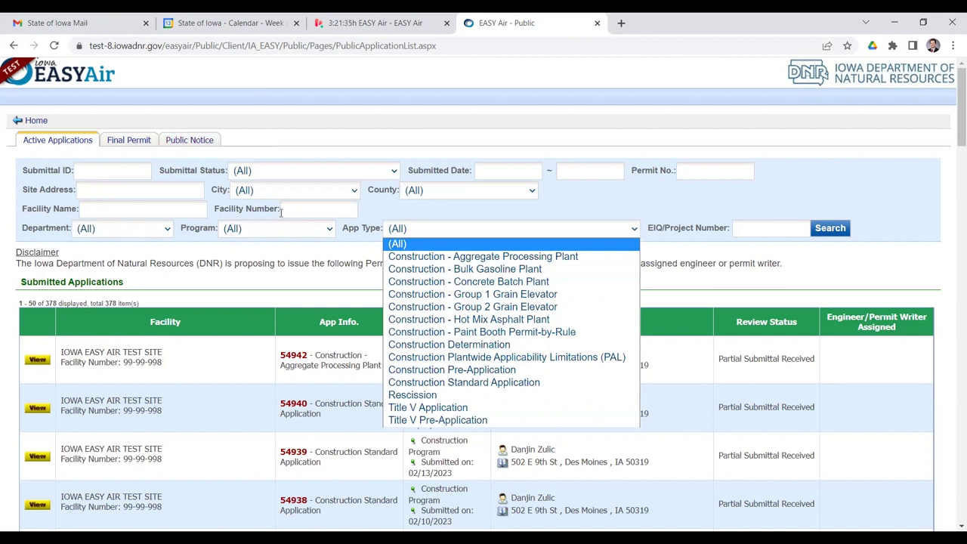
pyautogui.click(280, 212)
# Step: View submittal 54942, the Construction - Aggregate Processing Plant application
pyautogui.click(745, 235)
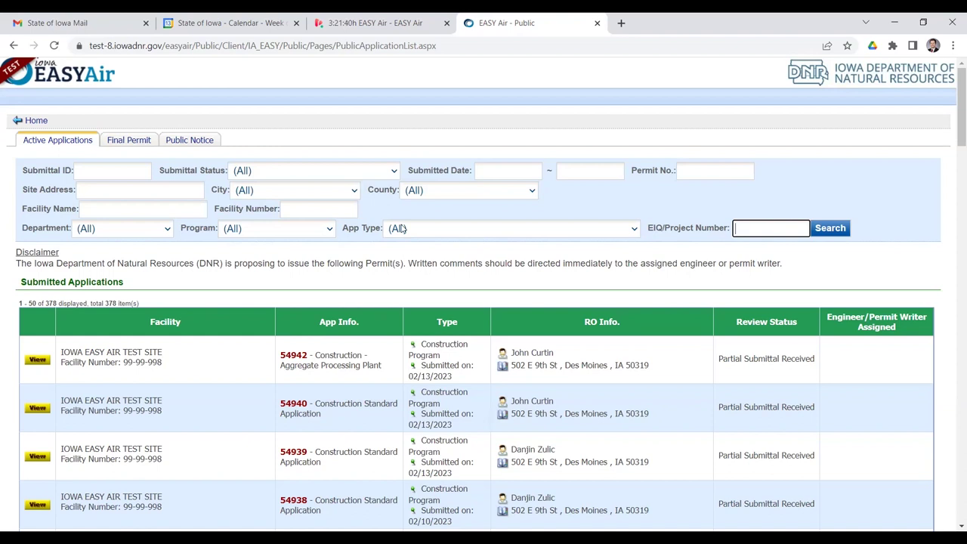
pyautogui.click(44, 364)
pyautogui.scroll(-3, 125, 201)
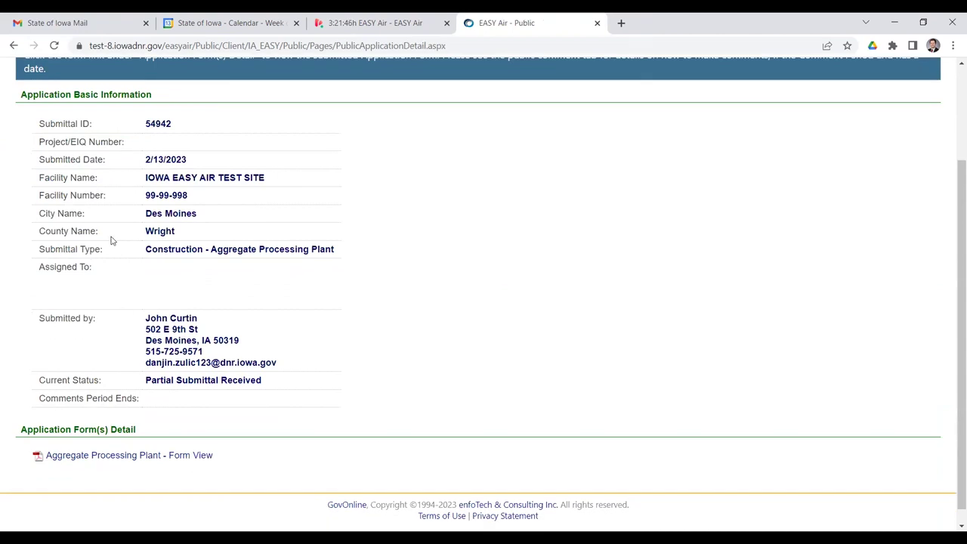
# Step: View the Aggregate Processing Plant form, then return to the application detail page
pyautogui.scroll(2, 99, 255)
pyautogui.scroll(-3, 136, 362)
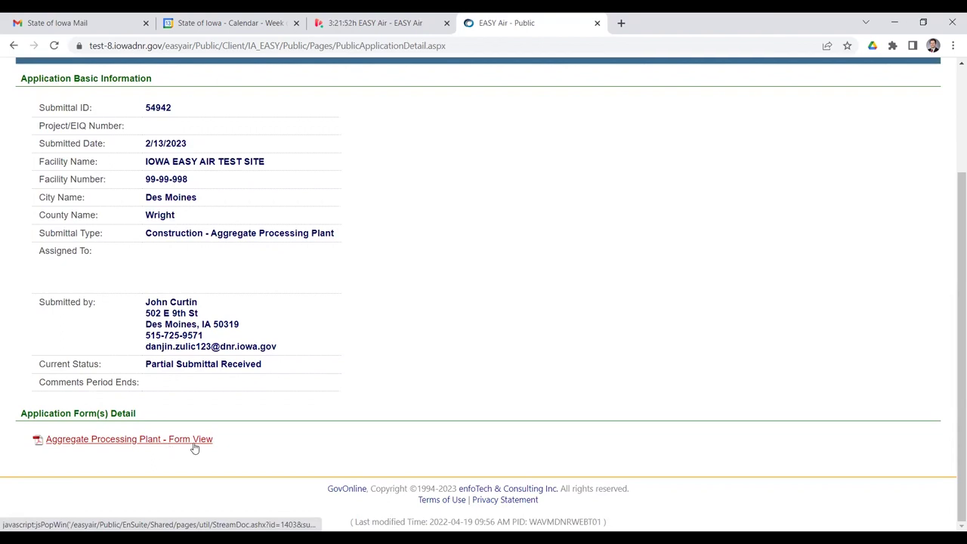
pyautogui.click(194, 447)
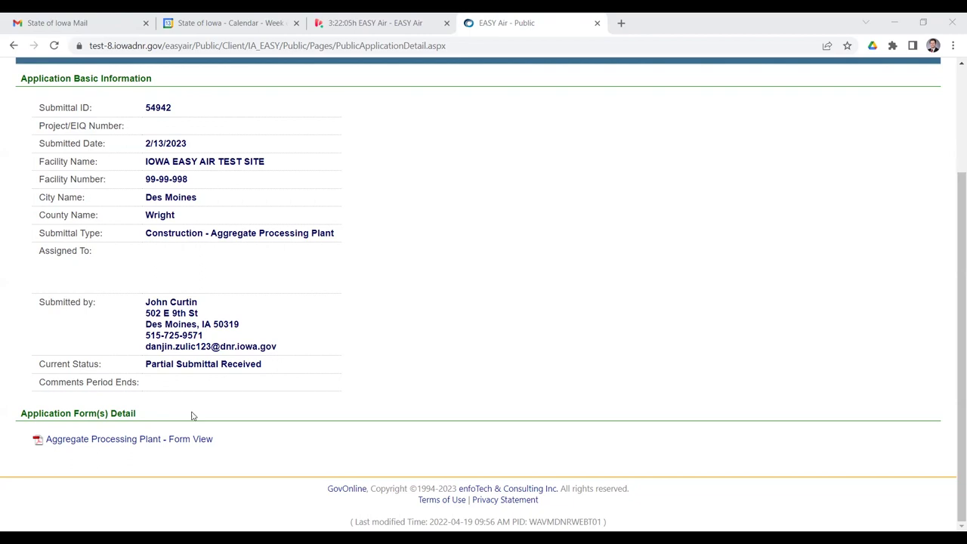
pyautogui.click(254, 349)
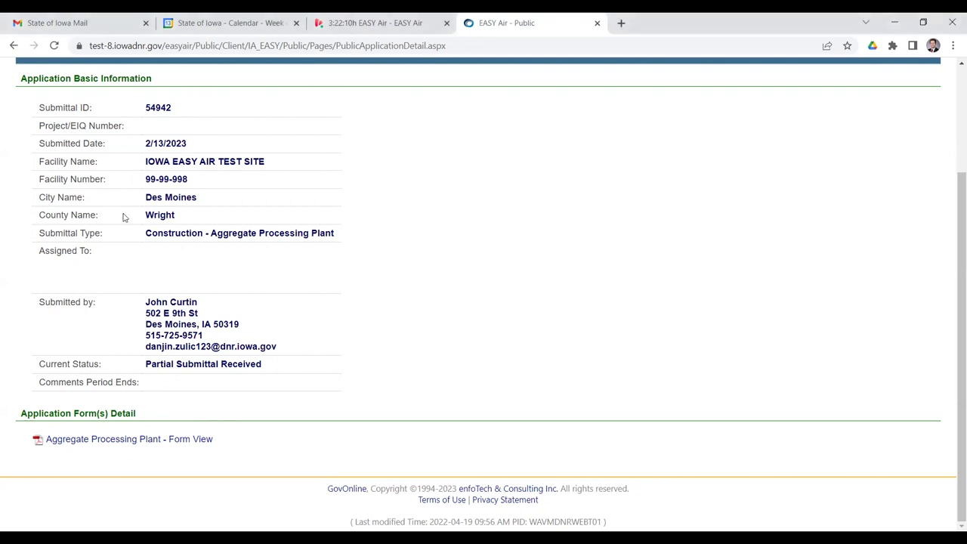
# Step: Check the application's Attachment list, then go back to the Active Applications search
pyautogui.scroll(2, 175, 231)
pyautogui.scroll(-2, 166, 385)
pyautogui.scroll(2, 167, 227)
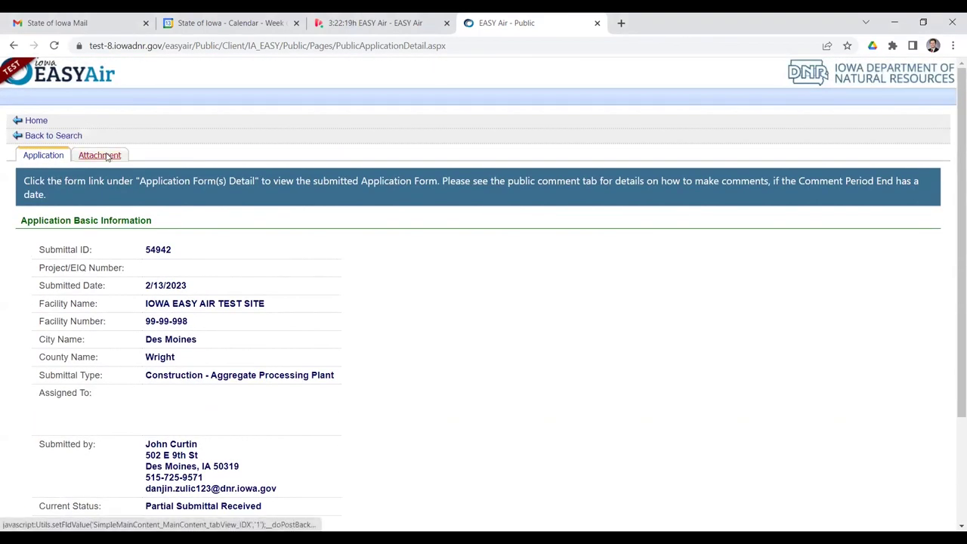
pyautogui.click(107, 156)
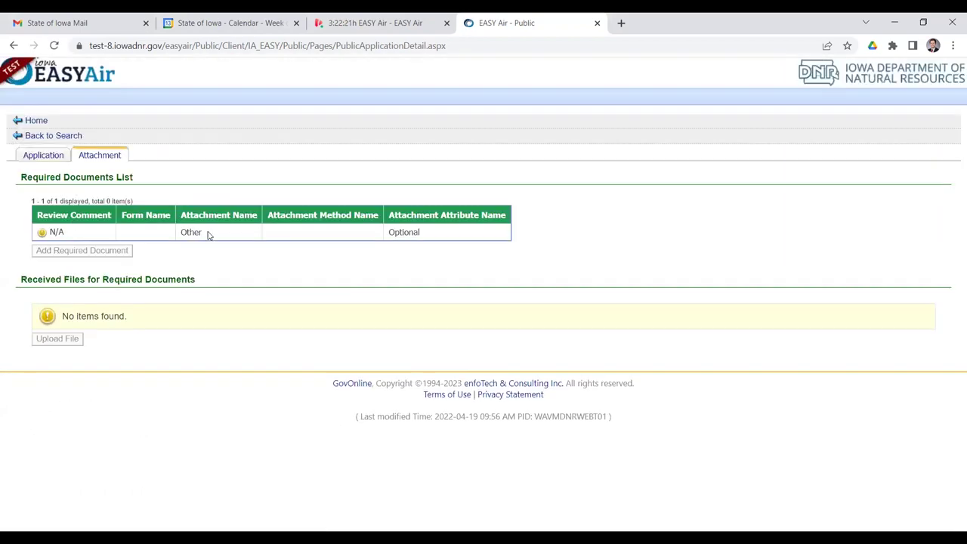
pyautogui.click(53, 139)
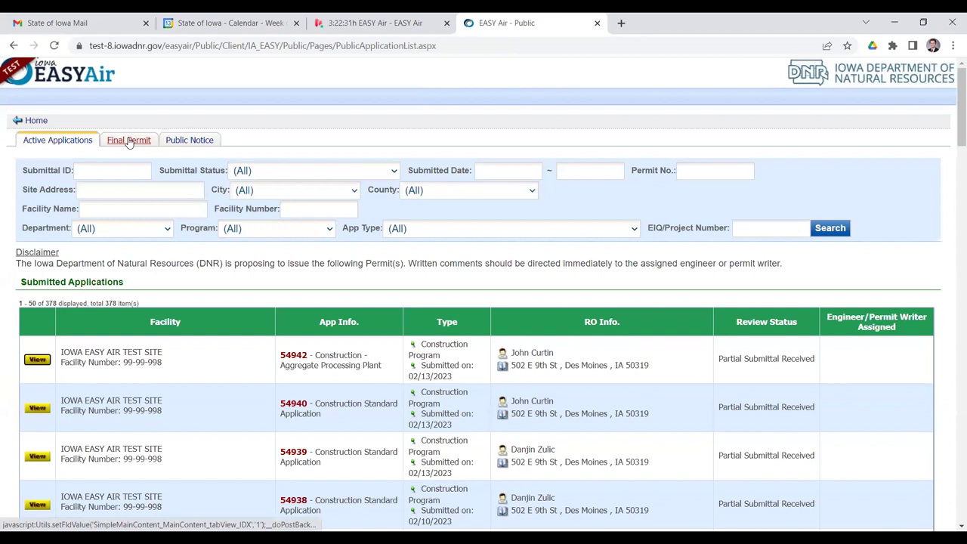
# Step: Search Final Permits for facility name 'Iowa EASY' and scroll through the nine issued permits
pyautogui.click(128, 142)
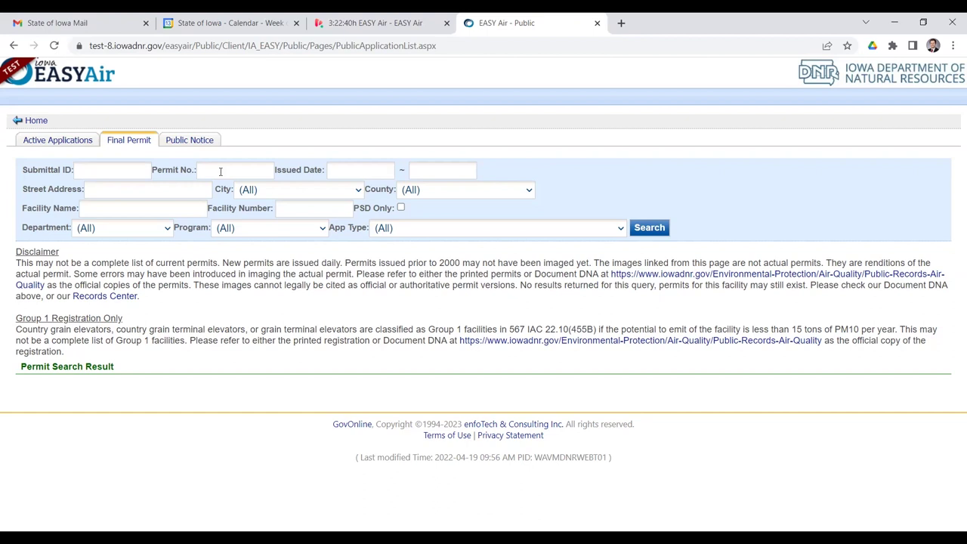
pyautogui.click(132, 204)
pyautogui.write('Iow')
pyautogui.write('a EaASY')
pyautogui.press('Return')
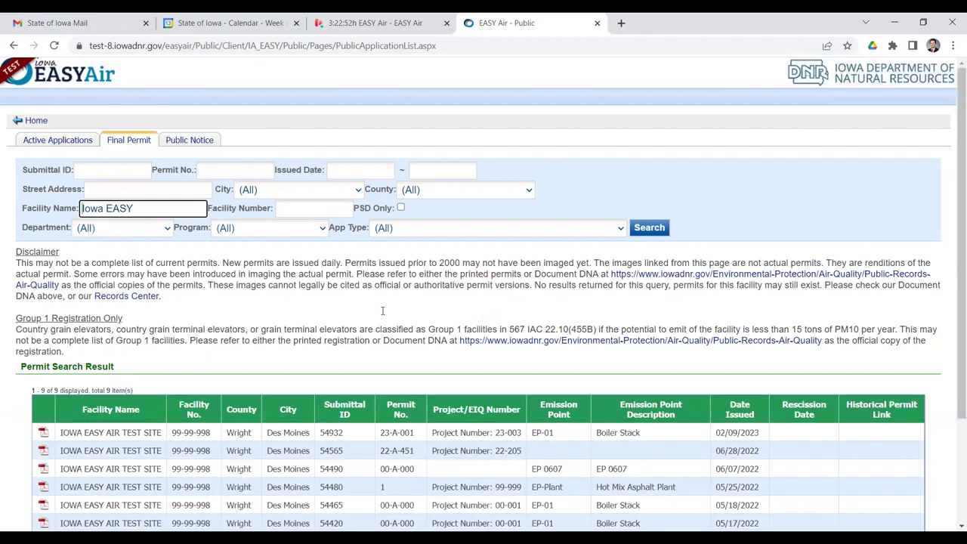
pyautogui.scroll(-2, 400, 313)
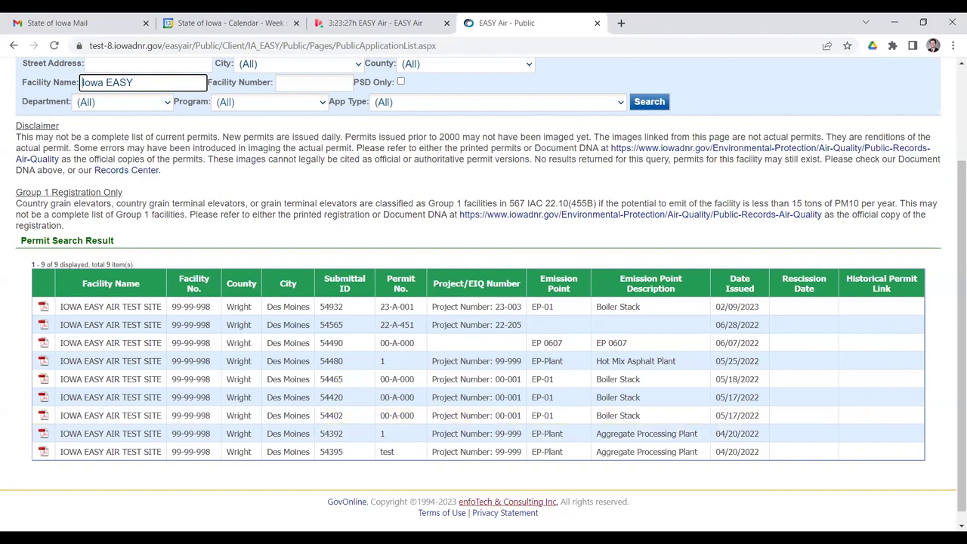
pyautogui.scroll(2, 245, 355)
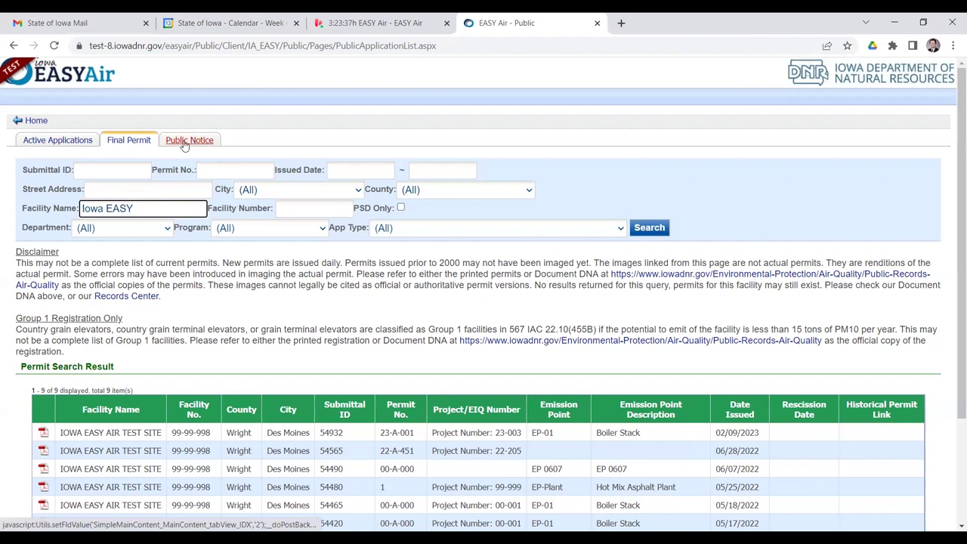
# Step: Open the Public Notice for PSD construction project 23-001, submittal 54839
pyautogui.click(184, 145)
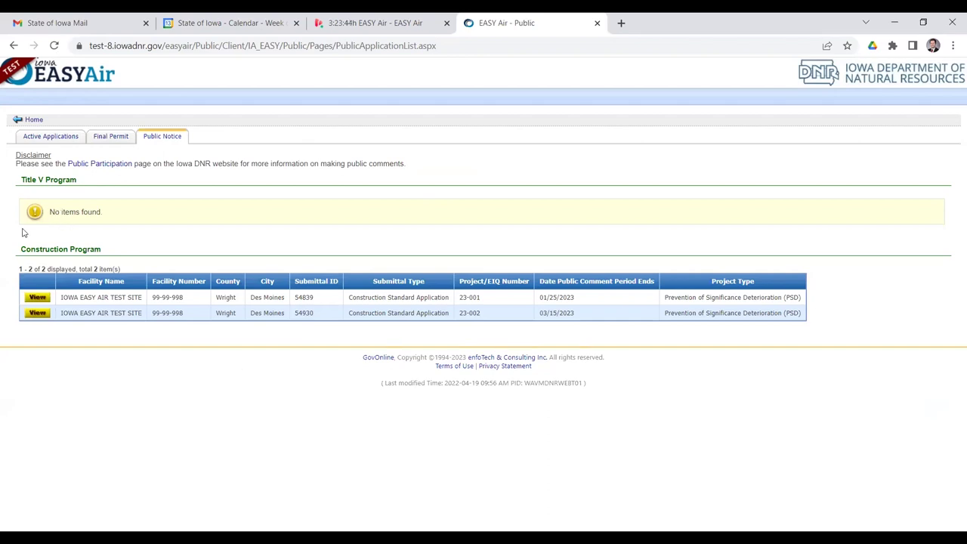
pyautogui.click(538, 313)
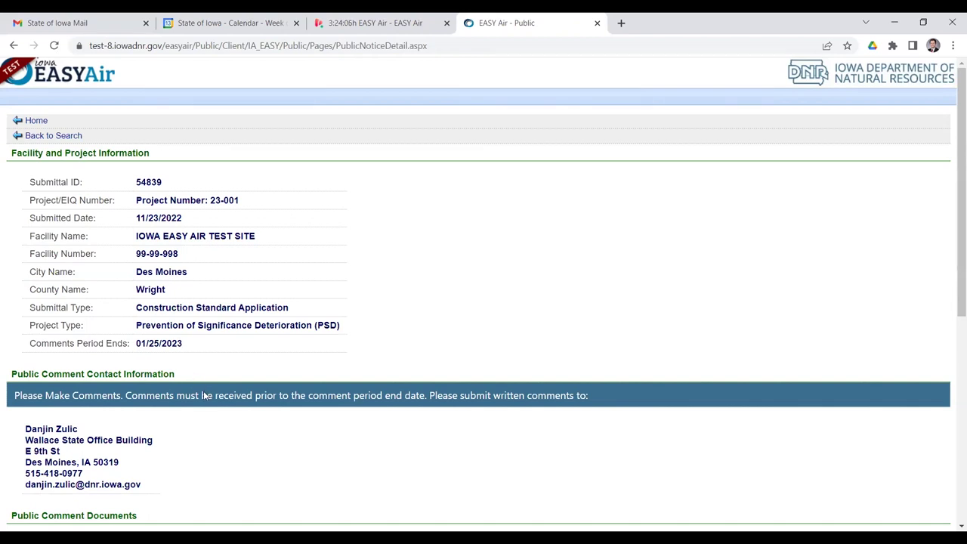
# Step: Open the Document Type dropdown and leave it blank
pyautogui.scroll(-1, 203, 399)
pyautogui.scroll(-3, 202, 400)
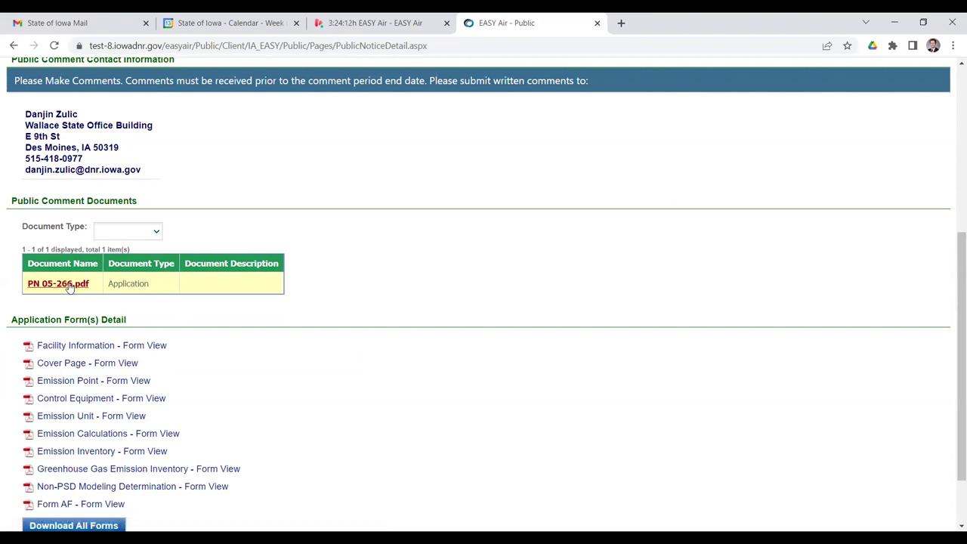
pyautogui.click(135, 241)
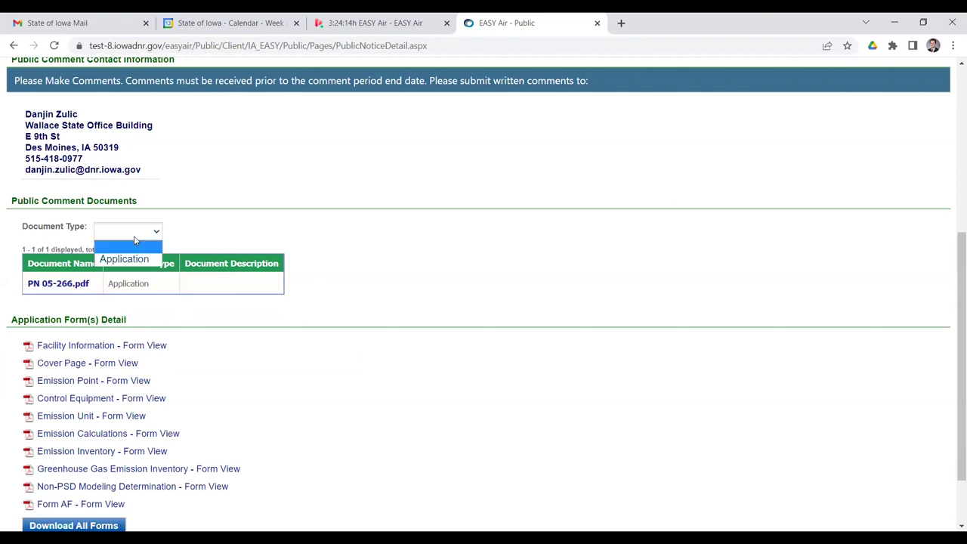
pyautogui.click(135, 243)
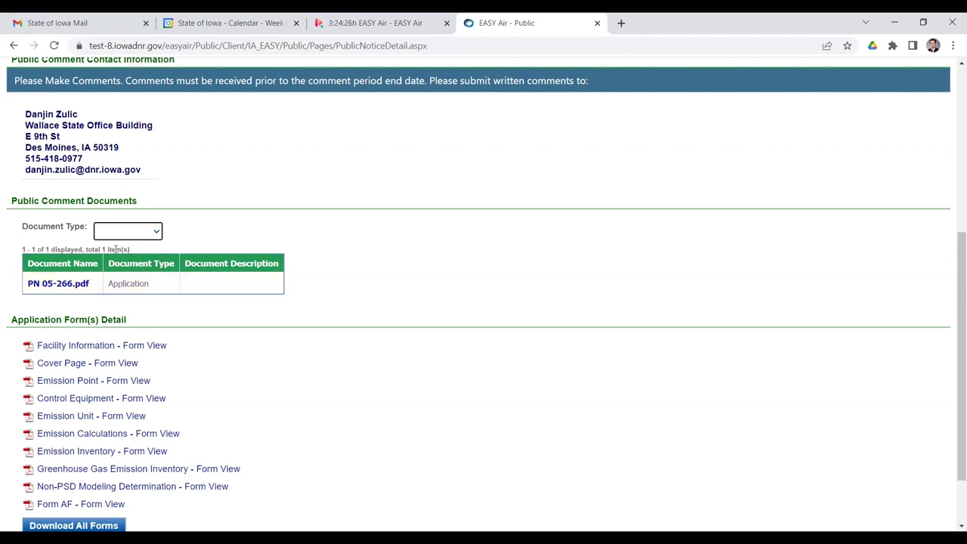
# Step: Scroll through the Application Form(s) list, then return to the Public Notice search results
pyautogui.scroll(-2, 117, 249)
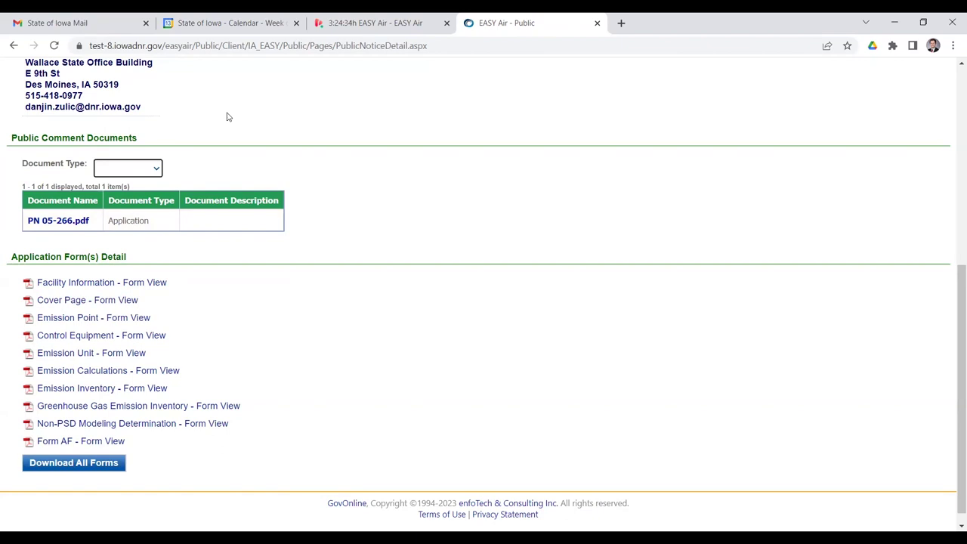
pyautogui.scroll(10, 189, 299)
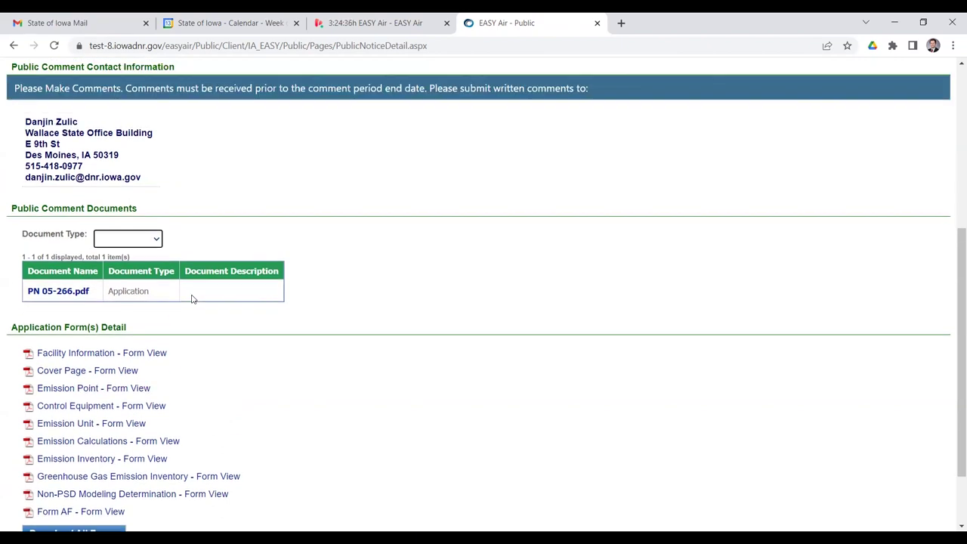
pyautogui.scroll(-5, 149, 257)
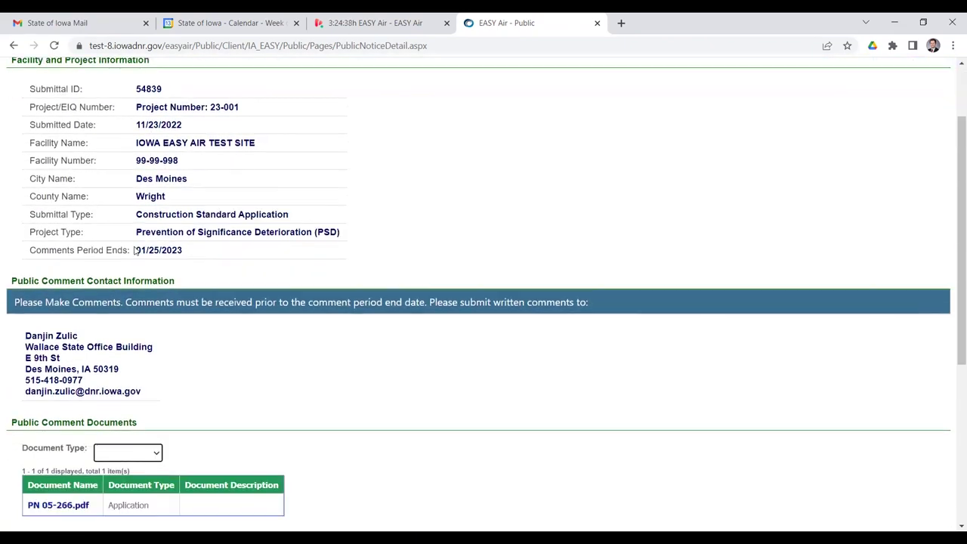
pyautogui.scroll(2, 83, 378)
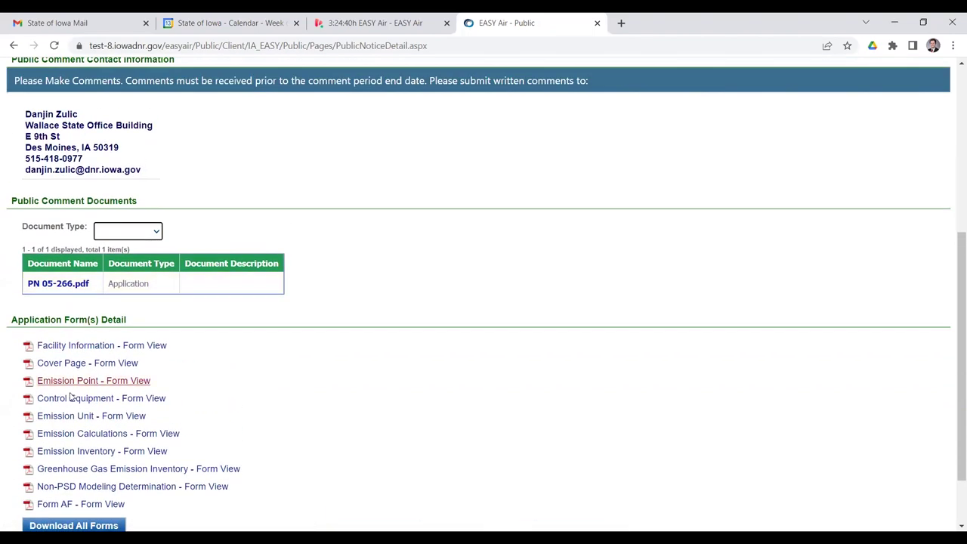
pyautogui.scroll(-2, 82, 469)
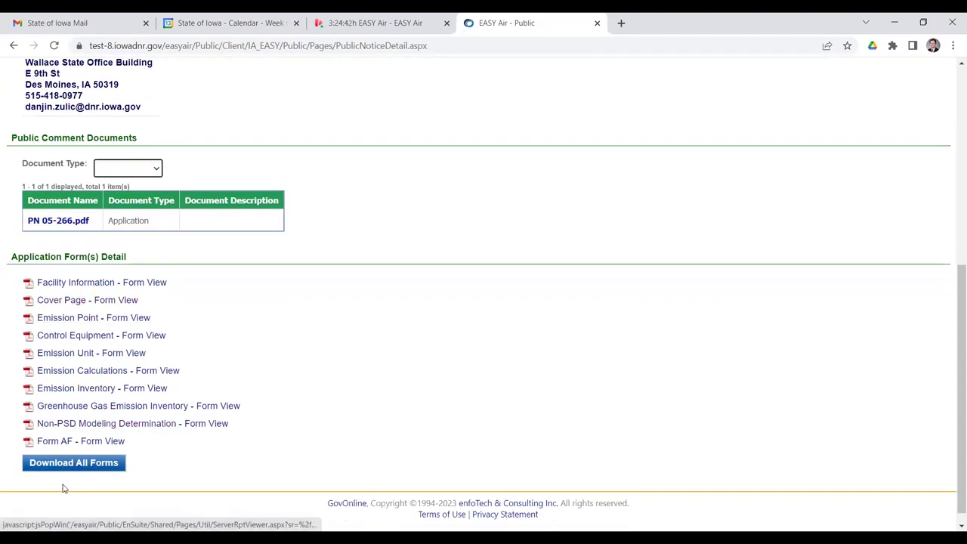
pyautogui.click(78, 407)
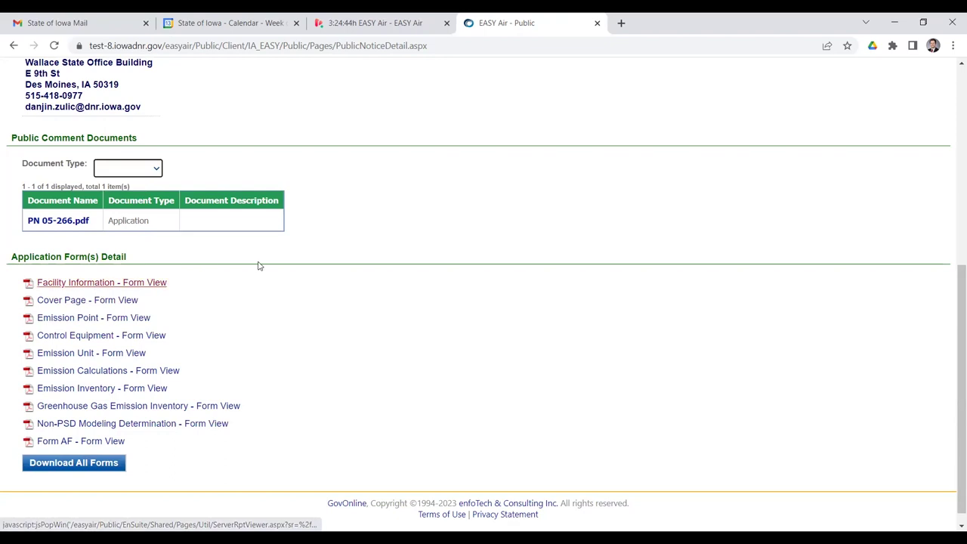
pyautogui.scroll(3, 259, 266)
pyautogui.scroll(2, 255, 270)
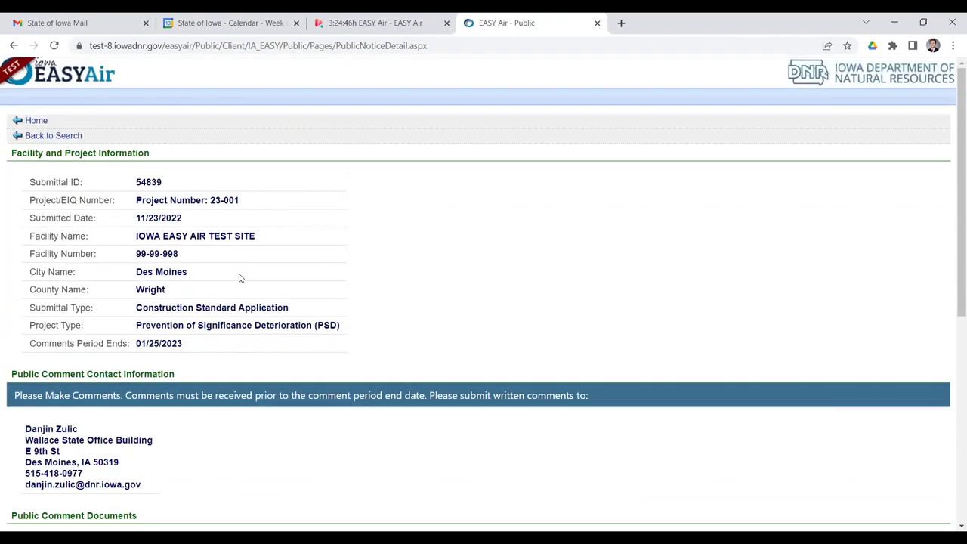
pyautogui.click(76, 140)
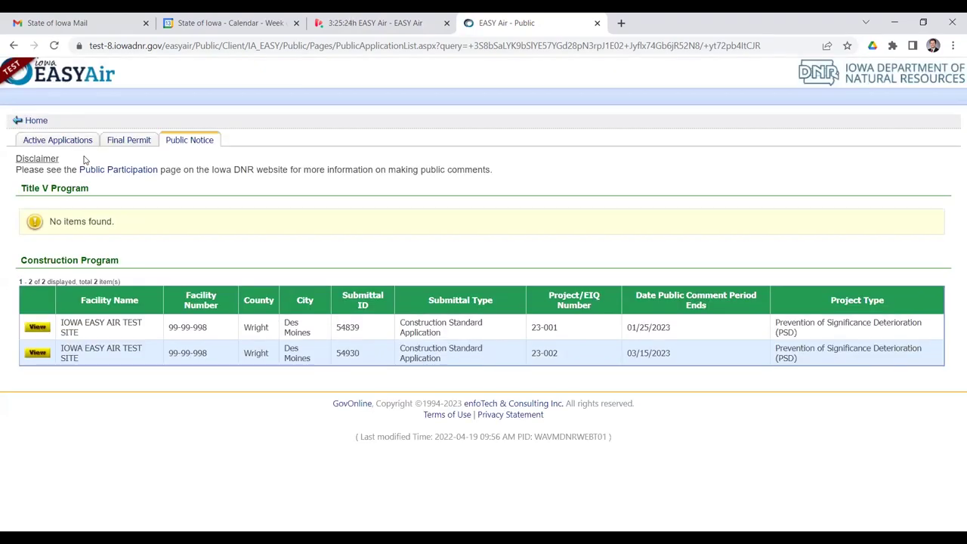
# Step: Switch to the Active Applications tab listing 378 submitted applications
pyautogui.click(60, 141)
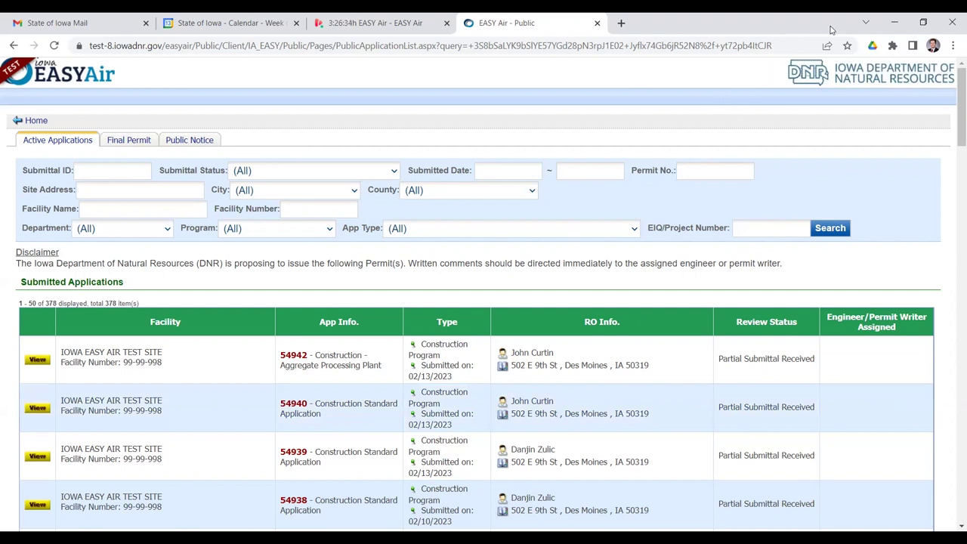
# Step: In a new tab, go to the Iowa DNR Air Quality Construction Permits page
pyautogui.hotkey('ctrl', 't')
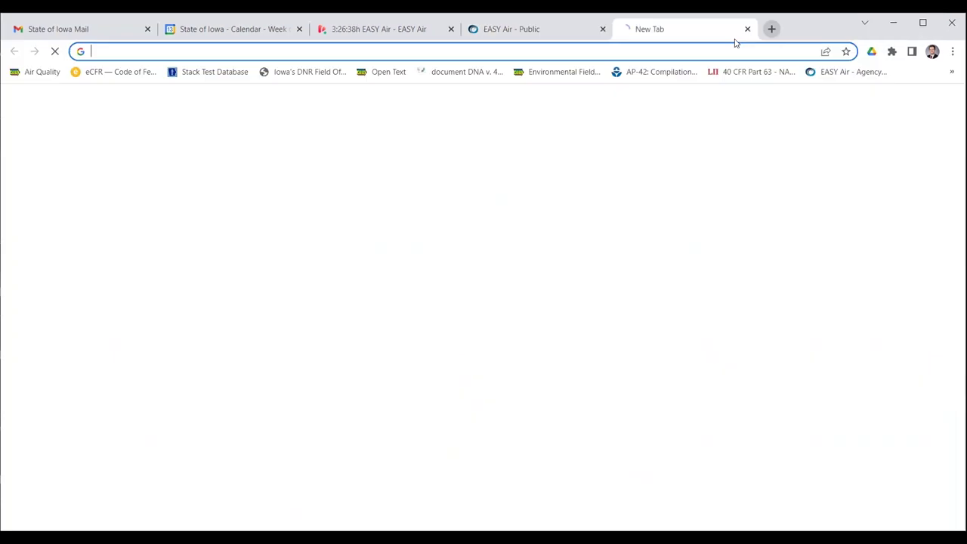
pyautogui.click(23, 71)
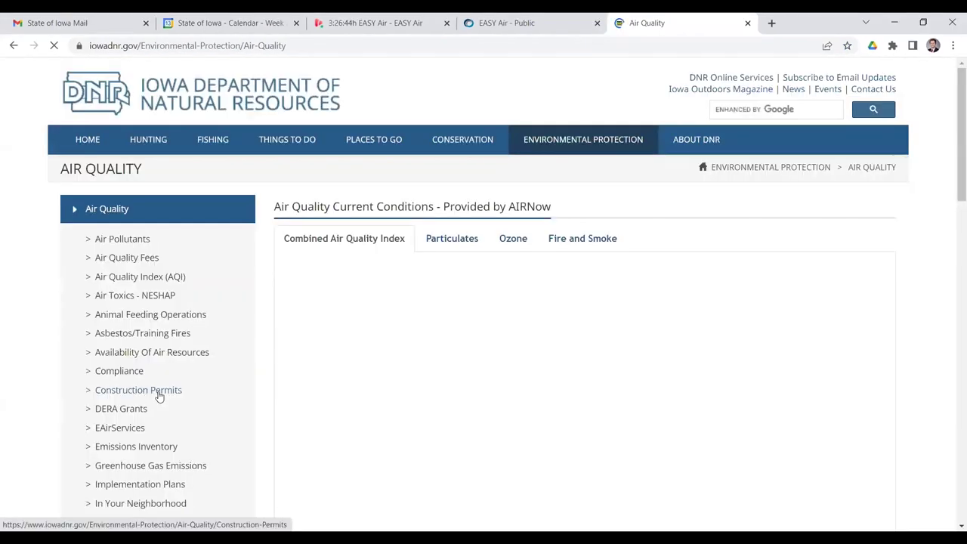
pyautogui.click(158, 395)
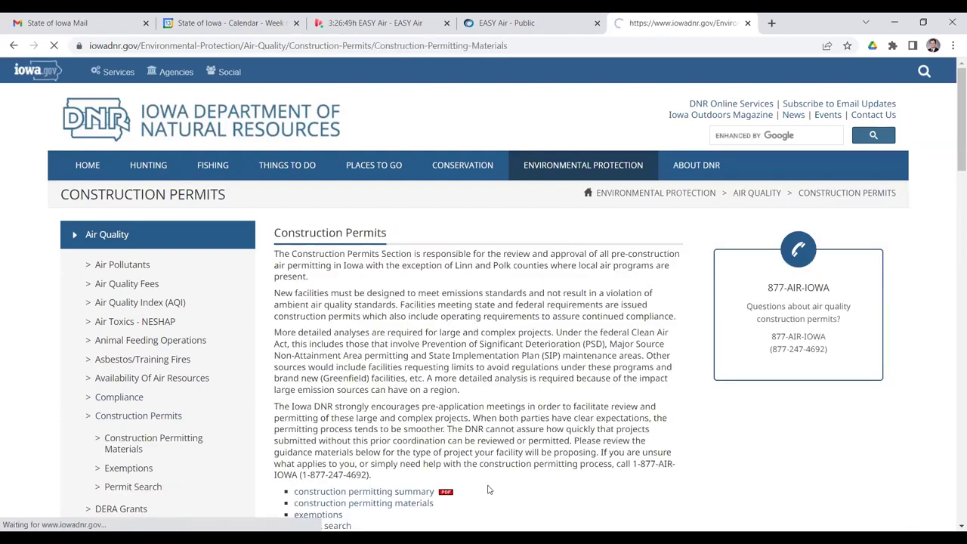
# Step: Expand General Guidance and open the Confidential Information Request Form PDF
pyautogui.scroll(-3, 490, 442)
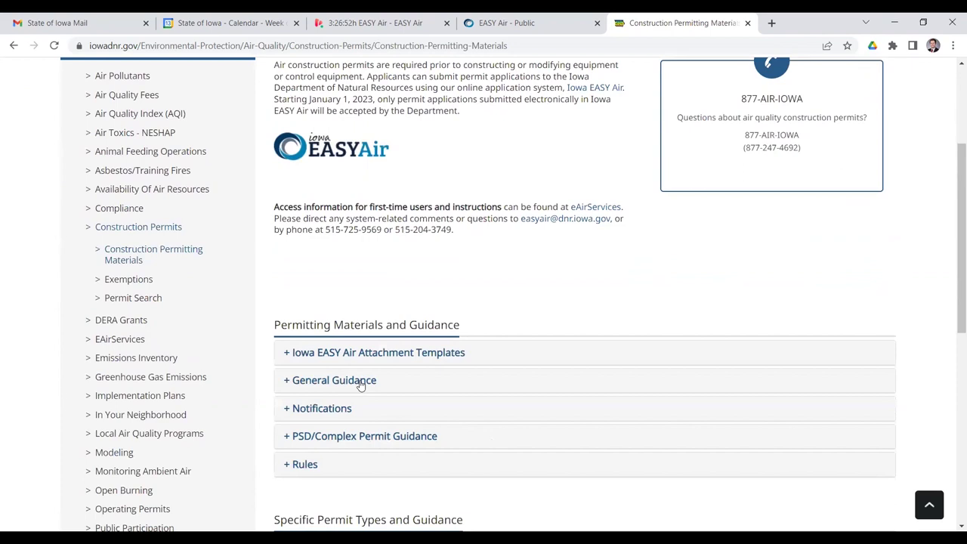
pyautogui.click(359, 381)
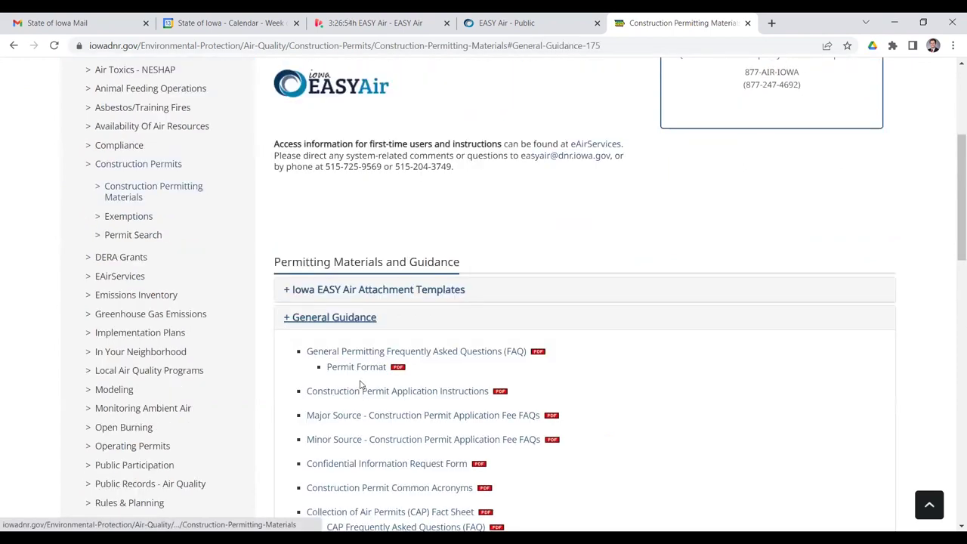
pyautogui.scroll(-2, 361, 386)
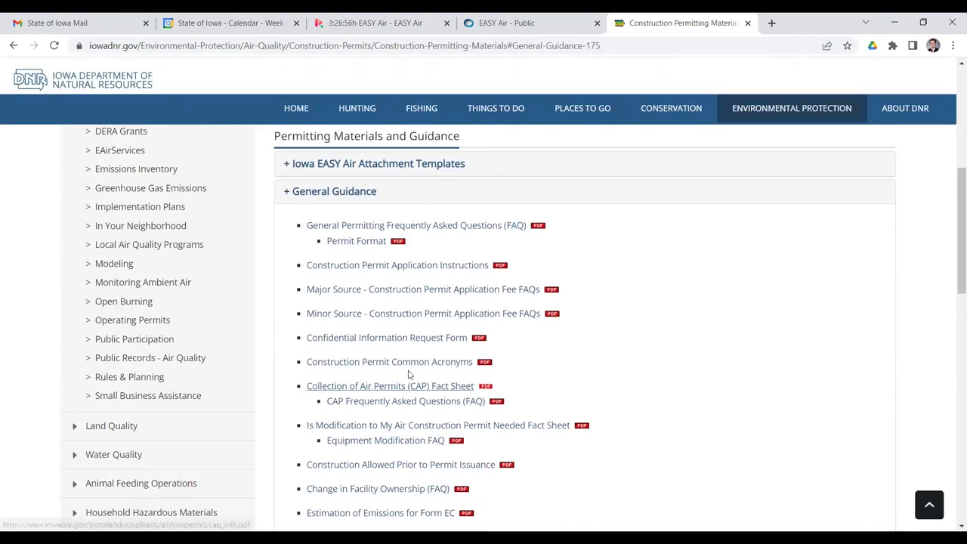
pyautogui.click(441, 338)
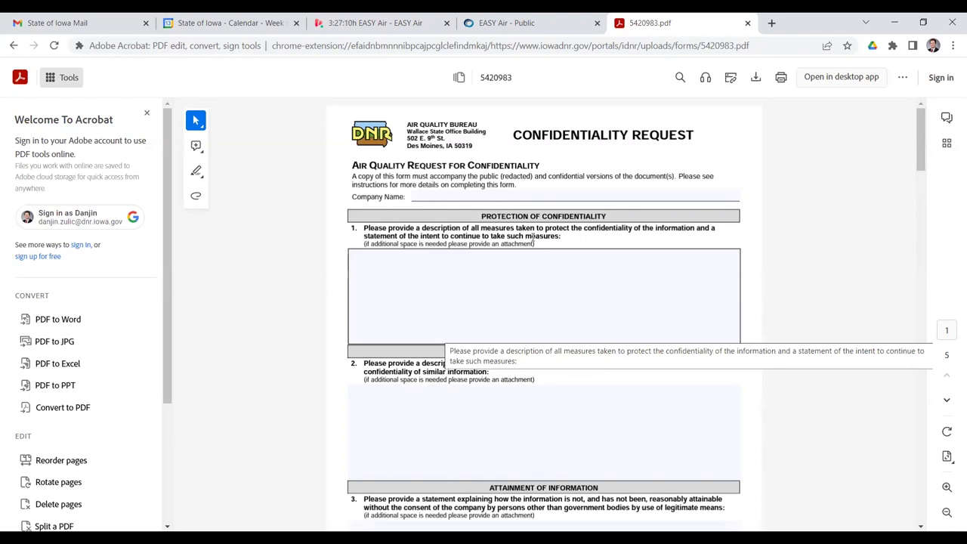
# Step: Glance at the EASY Air portal, then review the Confidentiality Request PDF's instructions page
pyautogui.click(542, 34)
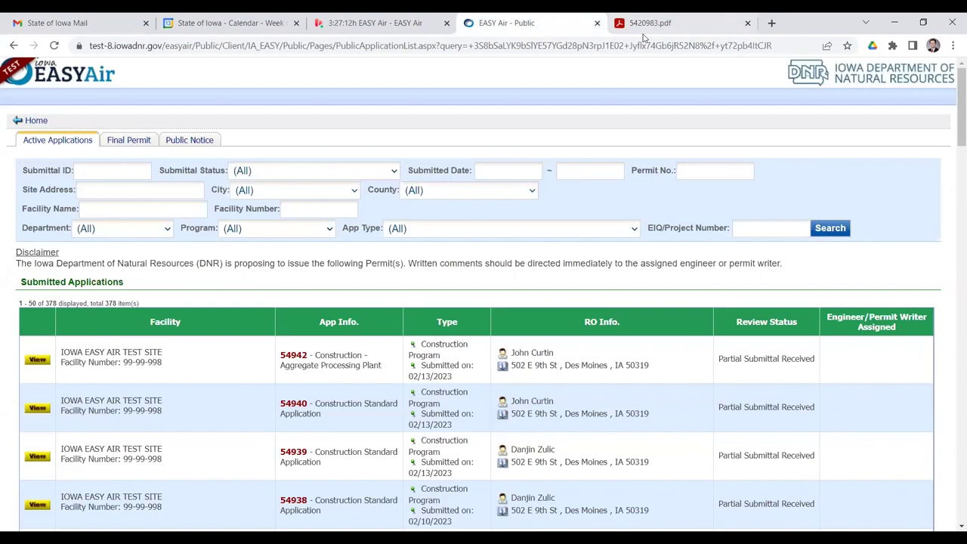
pyautogui.click(644, 37)
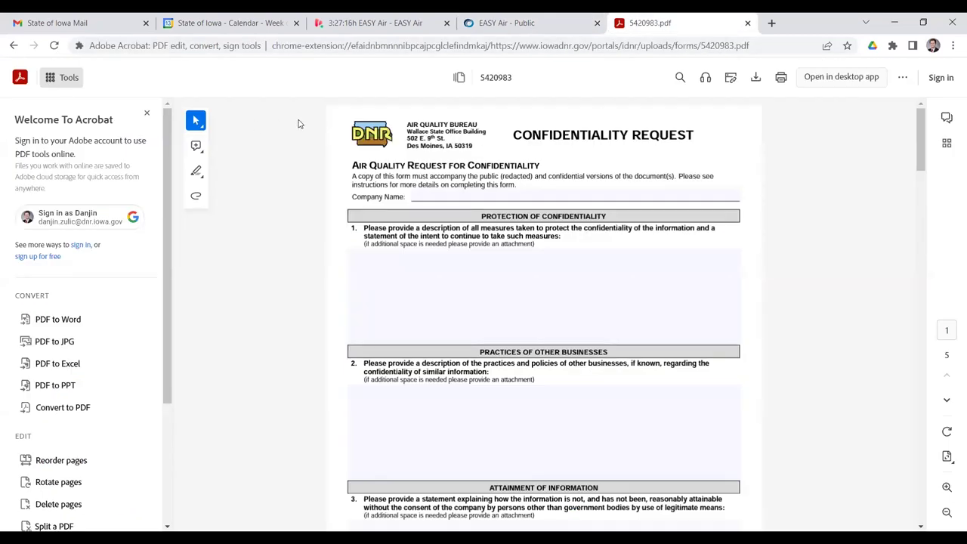
pyautogui.scroll(-12, 411, 294)
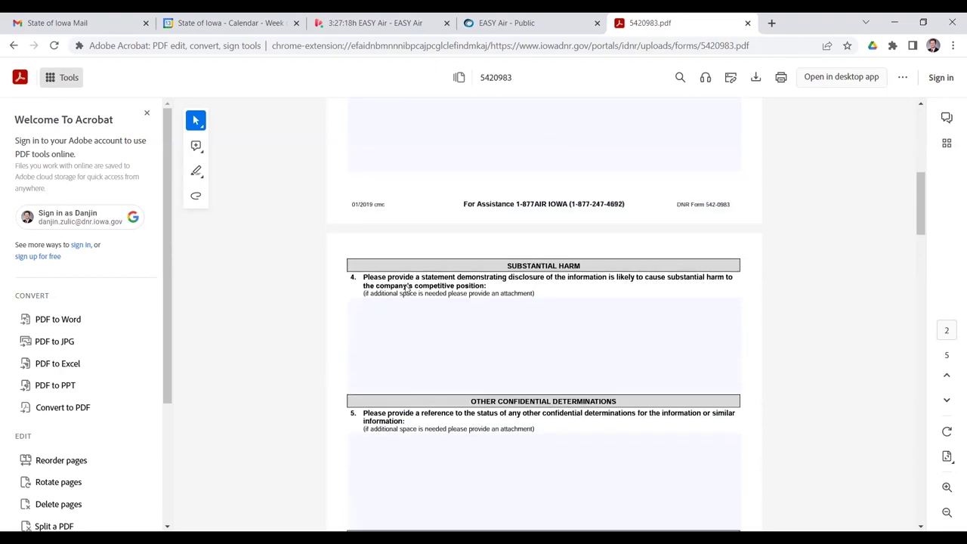
pyautogui.scroll(-5, 412, 295)
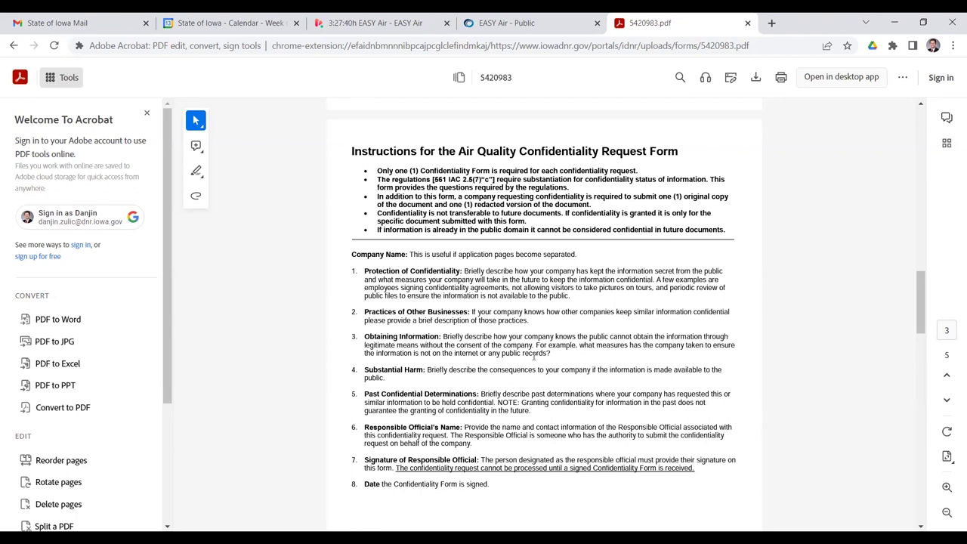
pyautogui.scroll(3, 533, 356)
pyautogui.scroll(10, 533, 356)
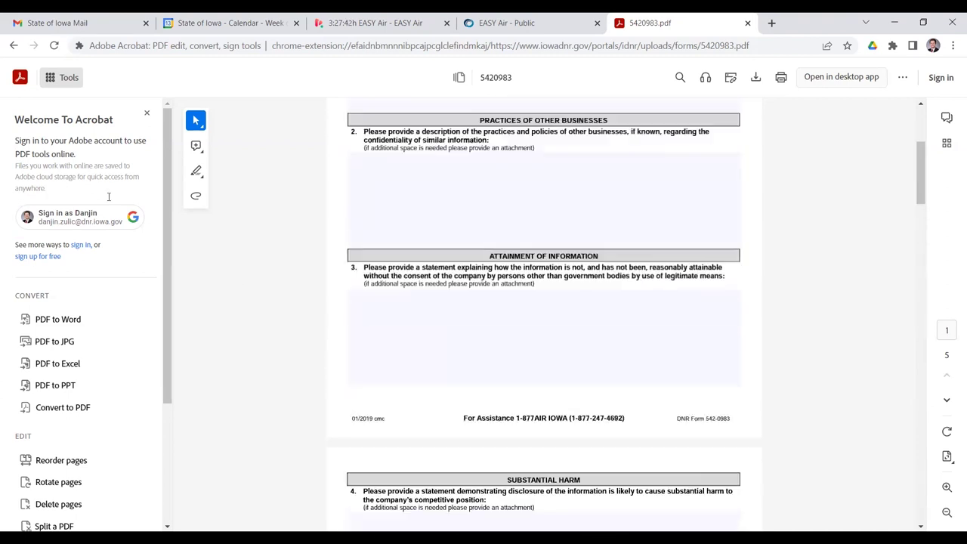
# Step: Return to the Construction Permitting Materials page and scroll through its General Guidance list
pyautogui.click(12, 47)
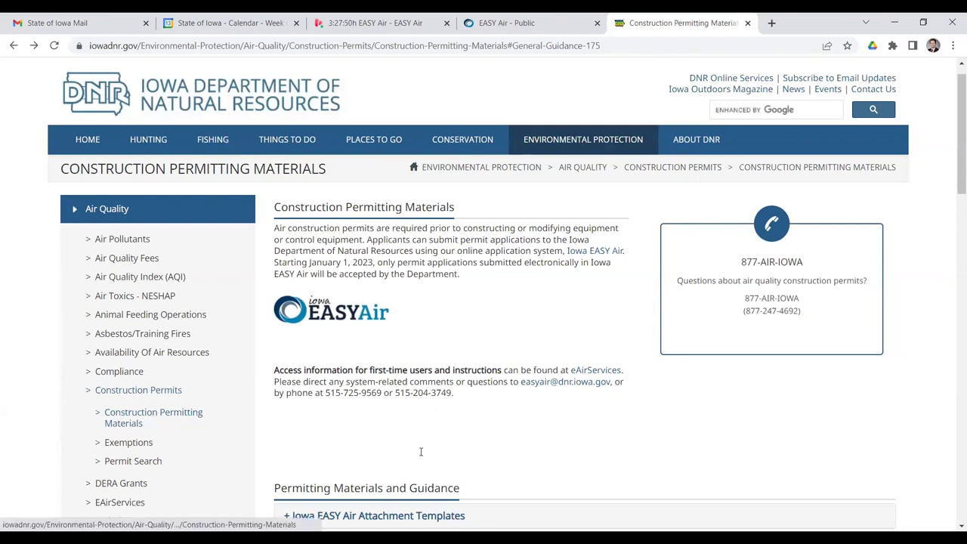
pyautogui.scroll(-3, 421, 452)
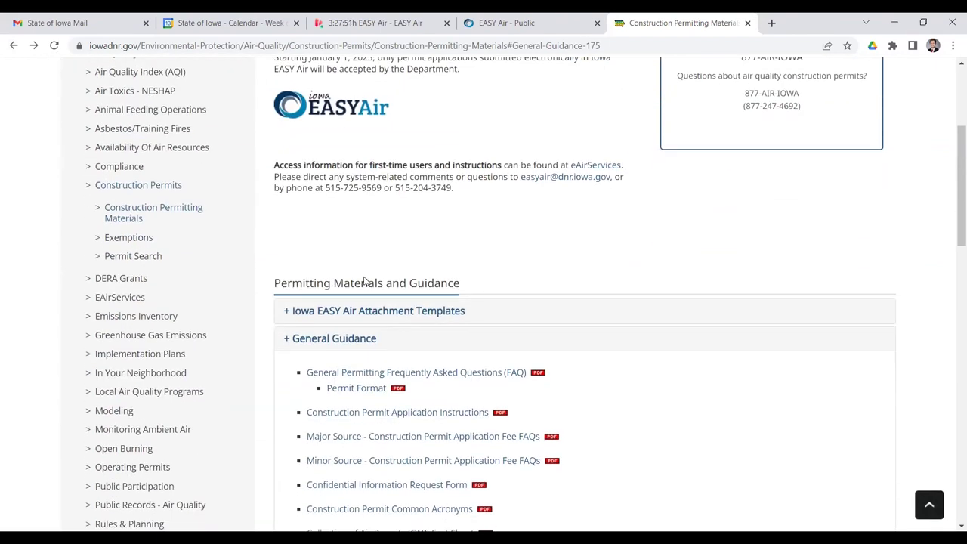
pyautogui.scroll(-3, 389, 259)
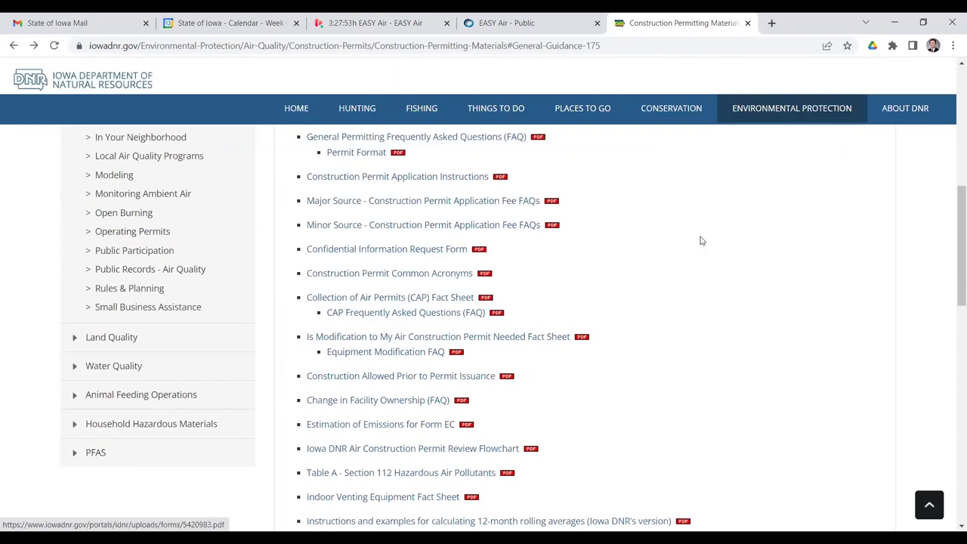